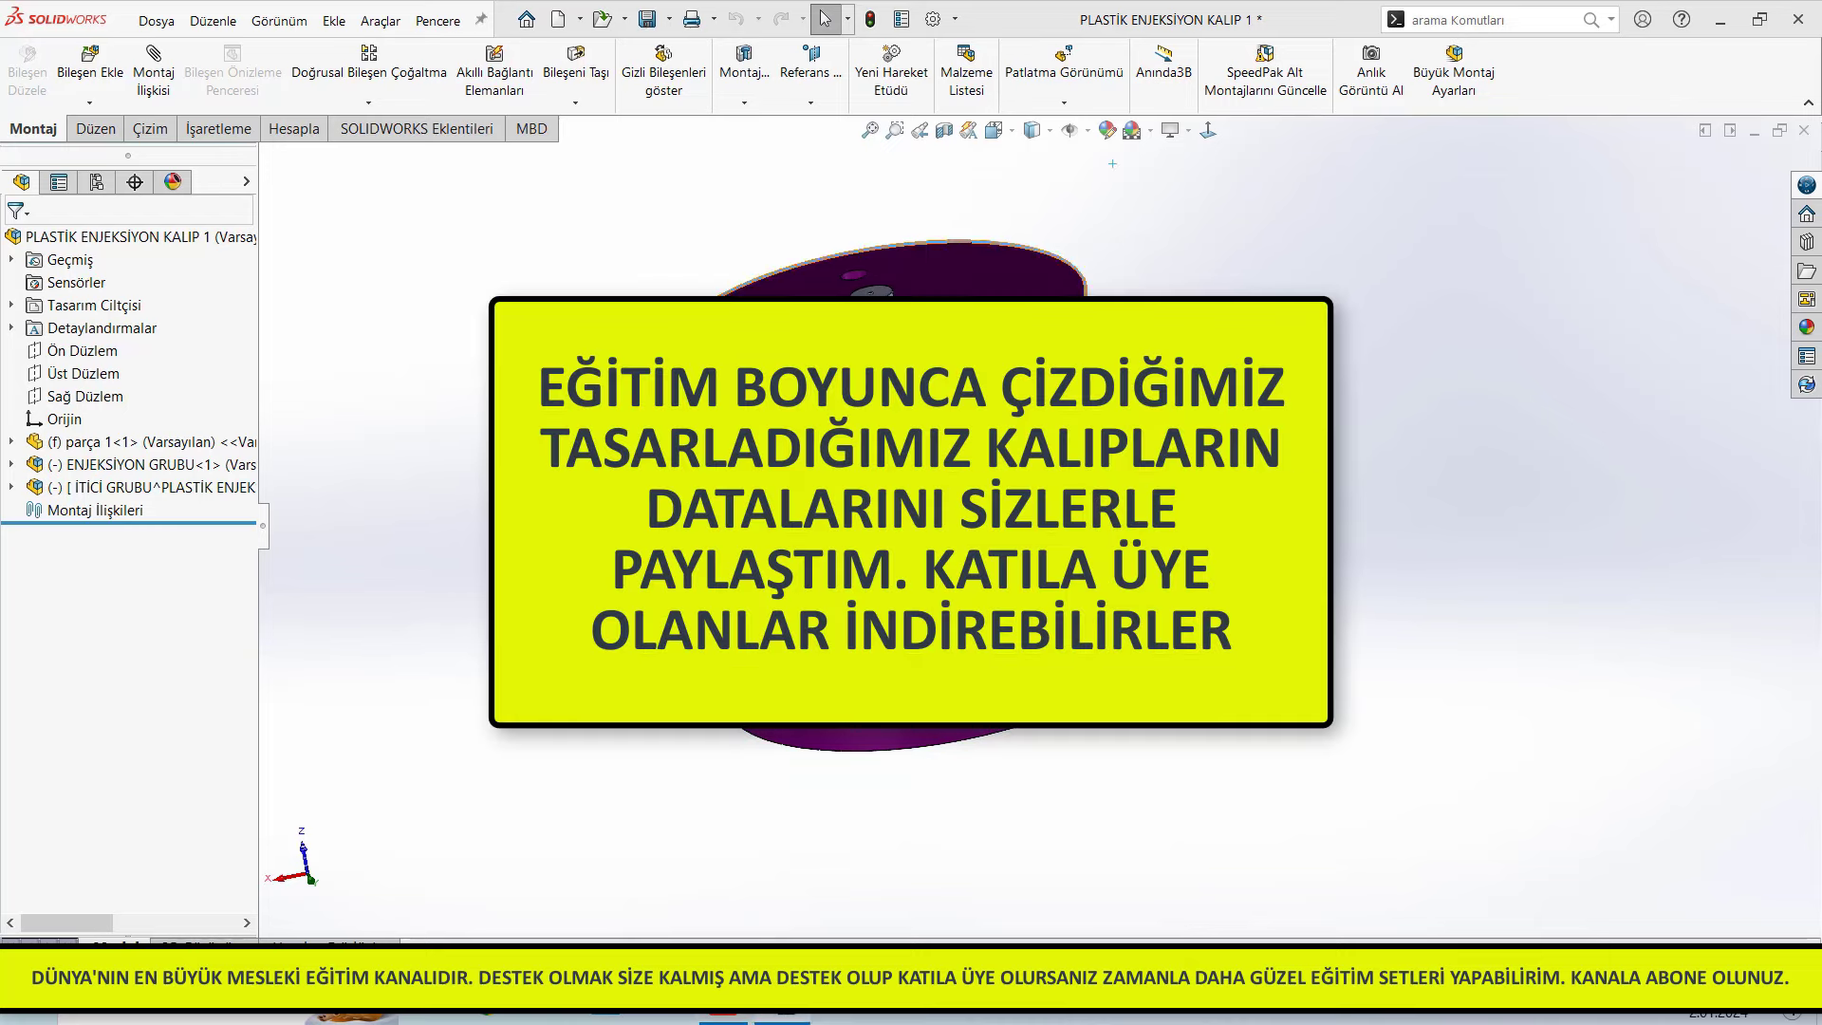
Check the P100_DİŞİ PLAKA plate in mold 1, then browse the plastic mold training folder to open files
left_click(901, 513)
key("Escape")
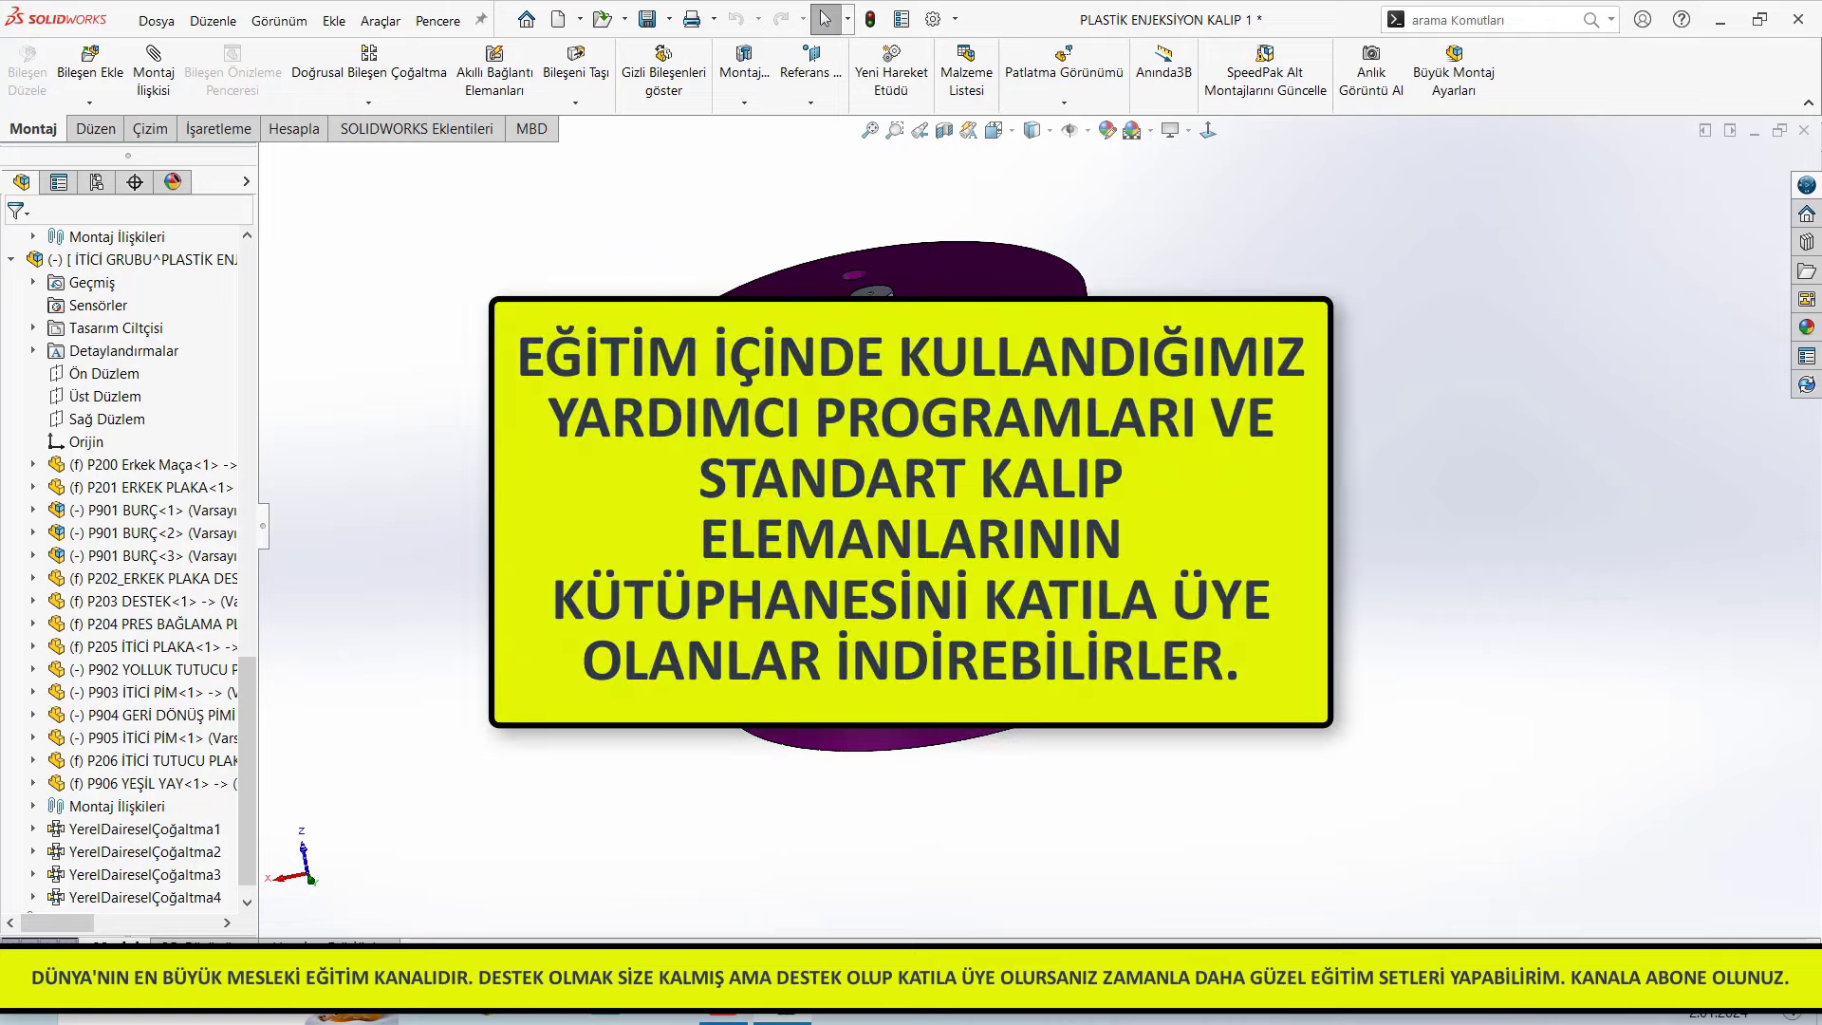
left_click(602, 19)
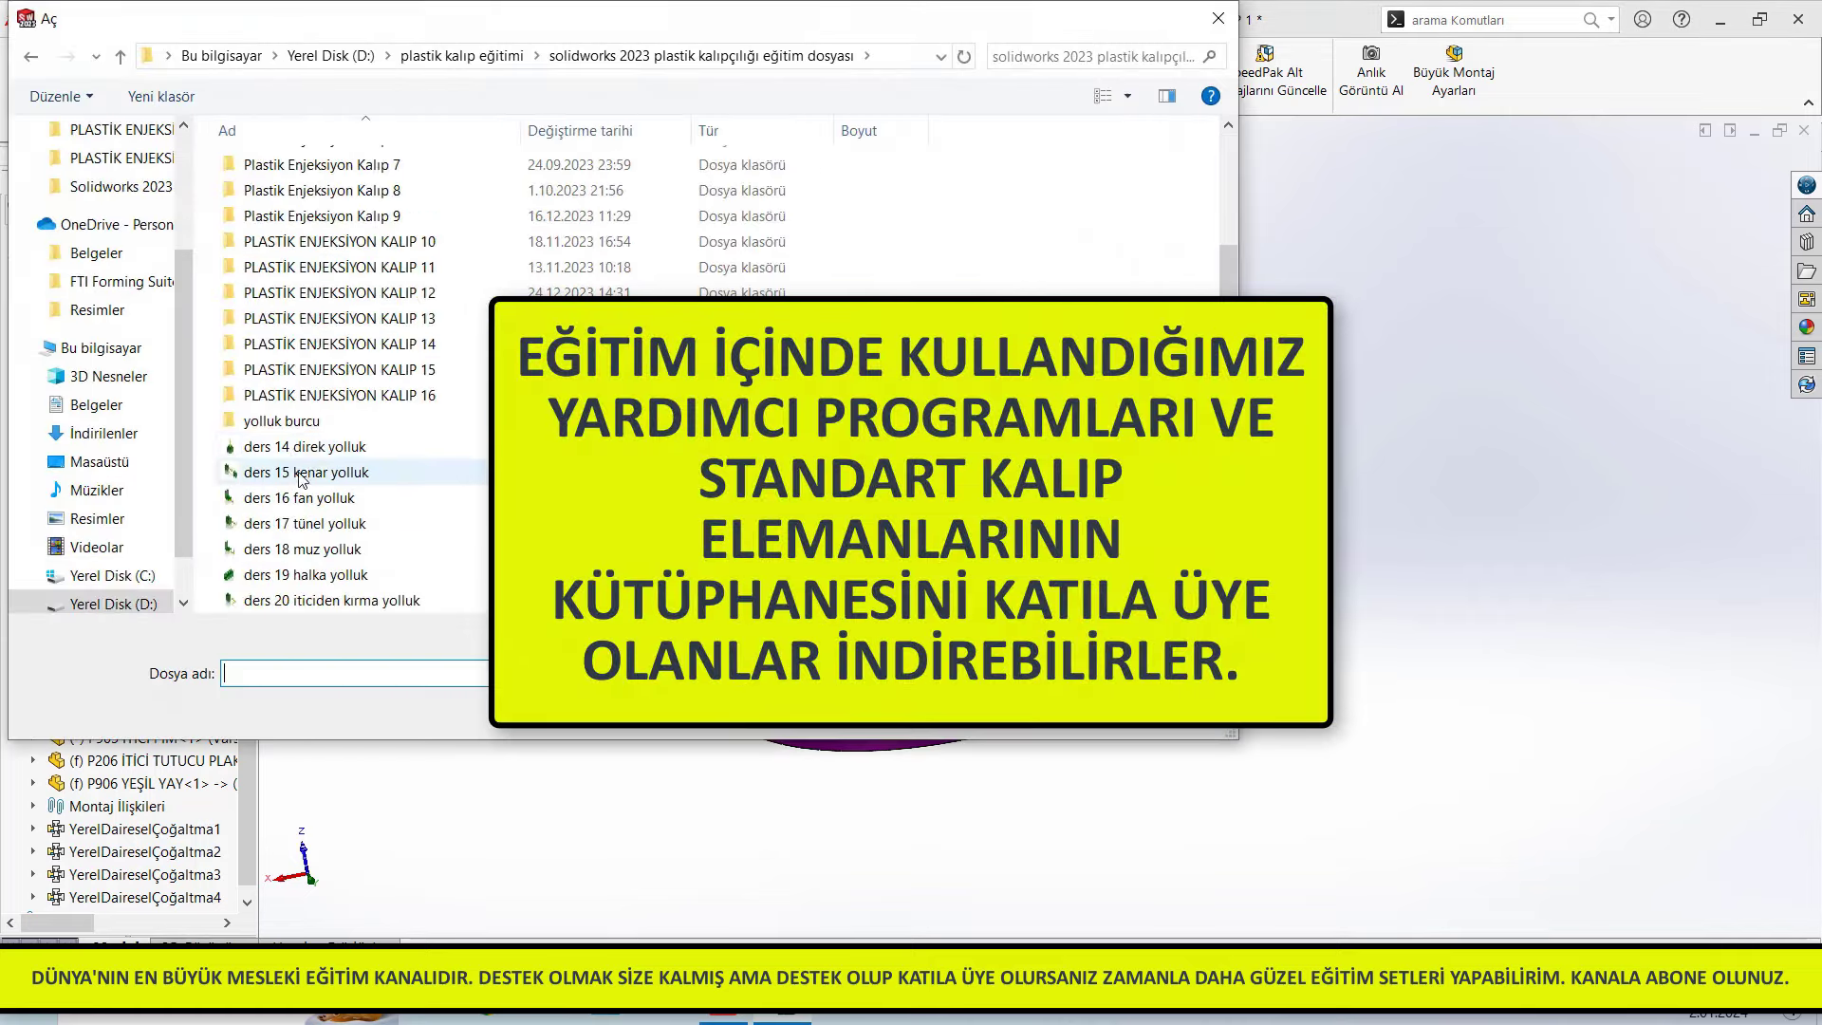
Inspect the ders 14 direk yolluk part and close ders 19 halka yolluk without saving
left_click(304, 446)
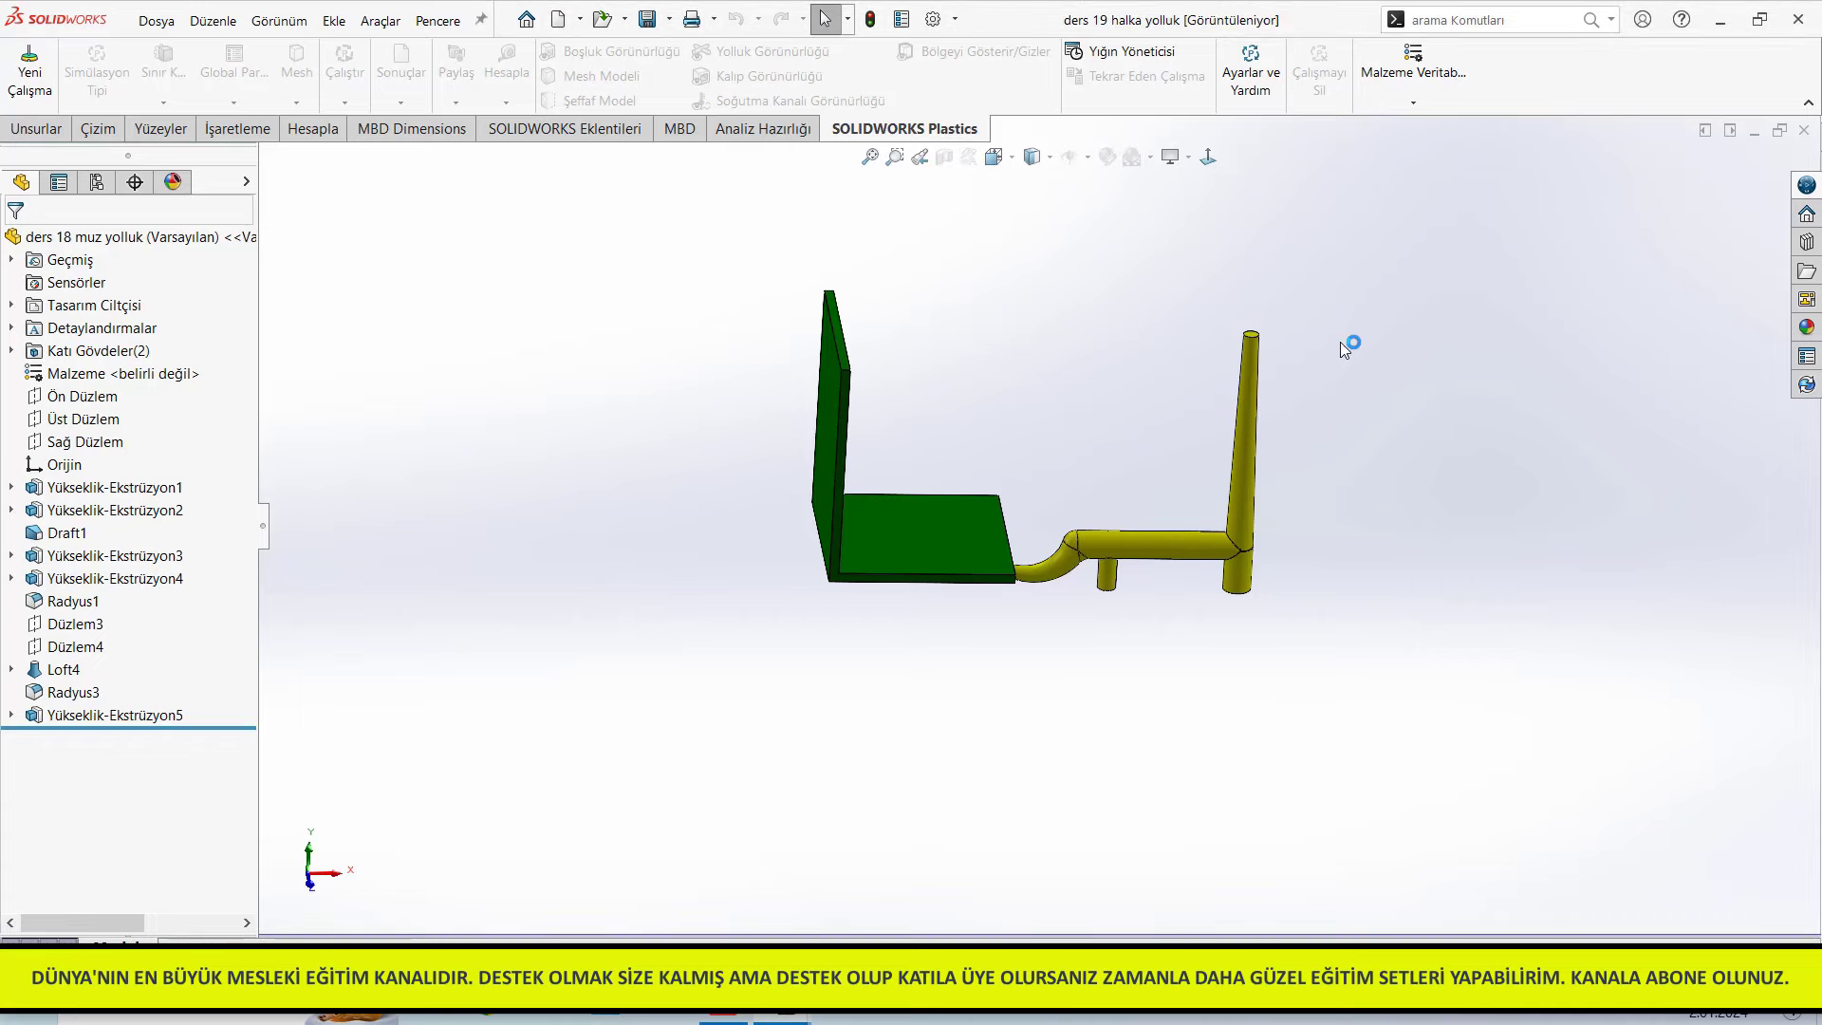
mouse_move(1194, 733)
middle_mouse_down()
mouse_move(1175, 696)
mouse_move(1219, 722)
mouse_move(1205, 760)
middle_mouse_up()
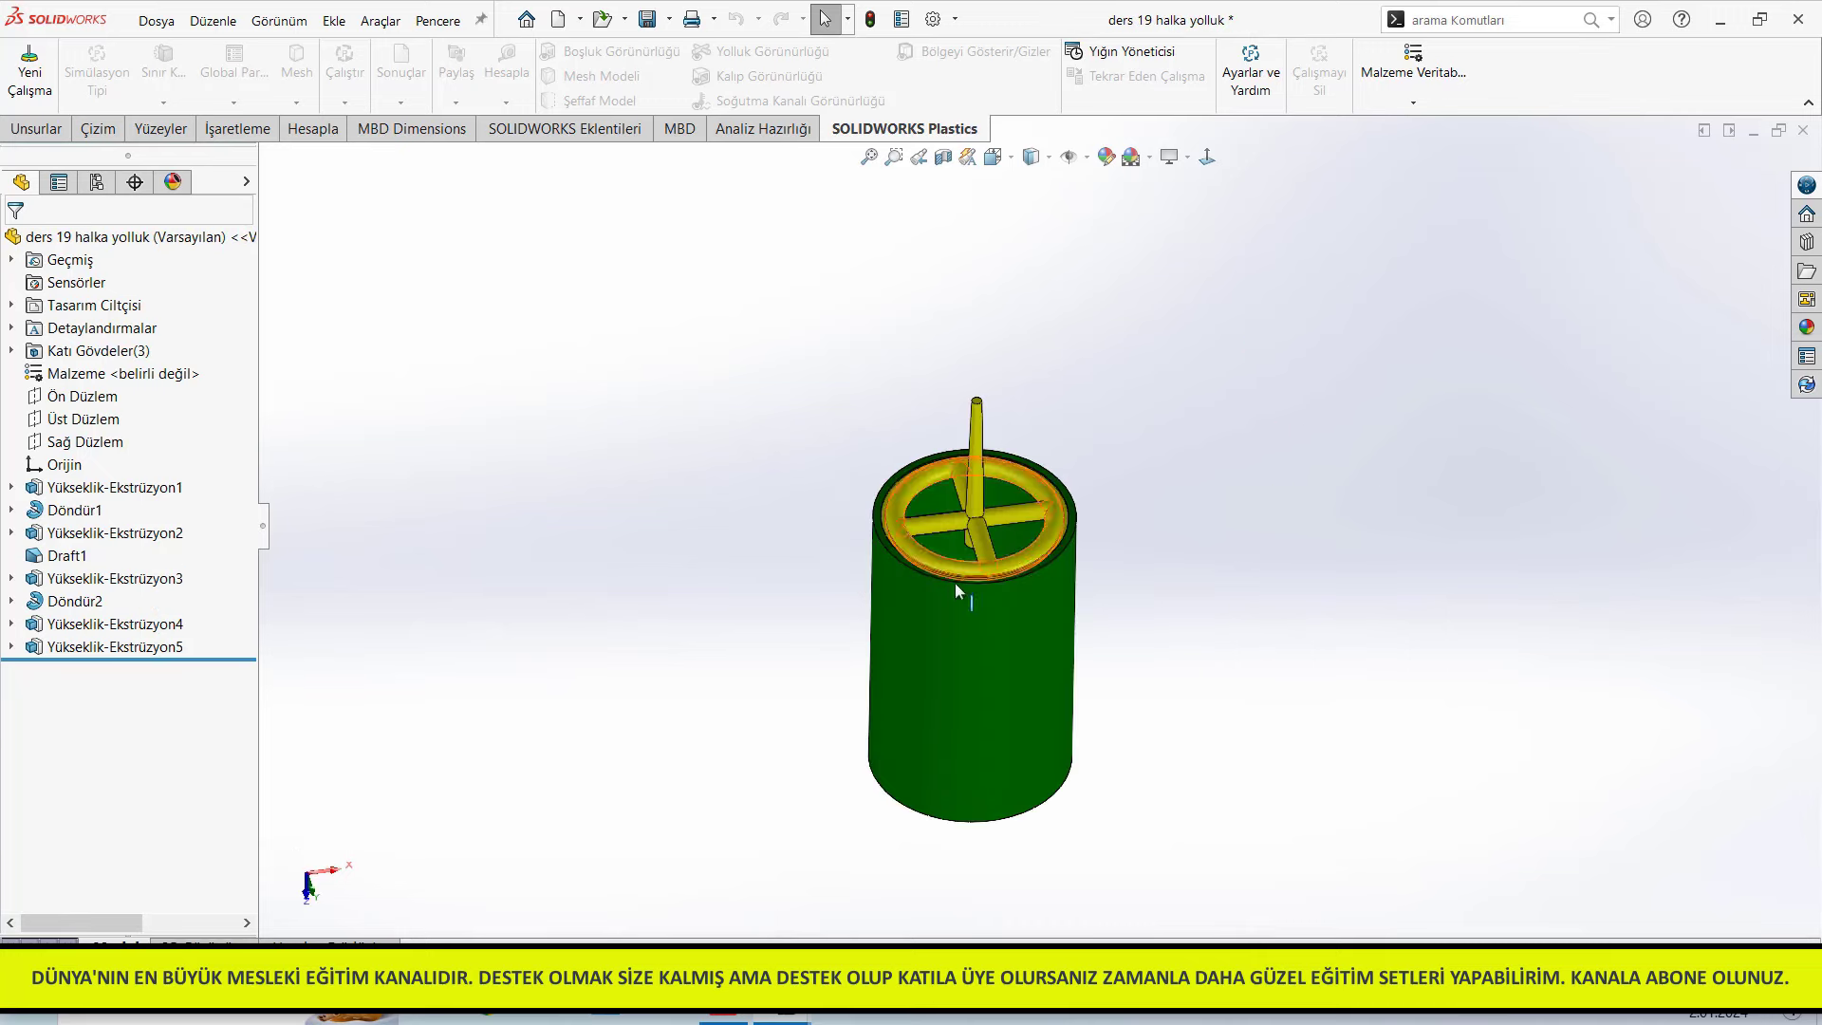
left_click(1804, 129)
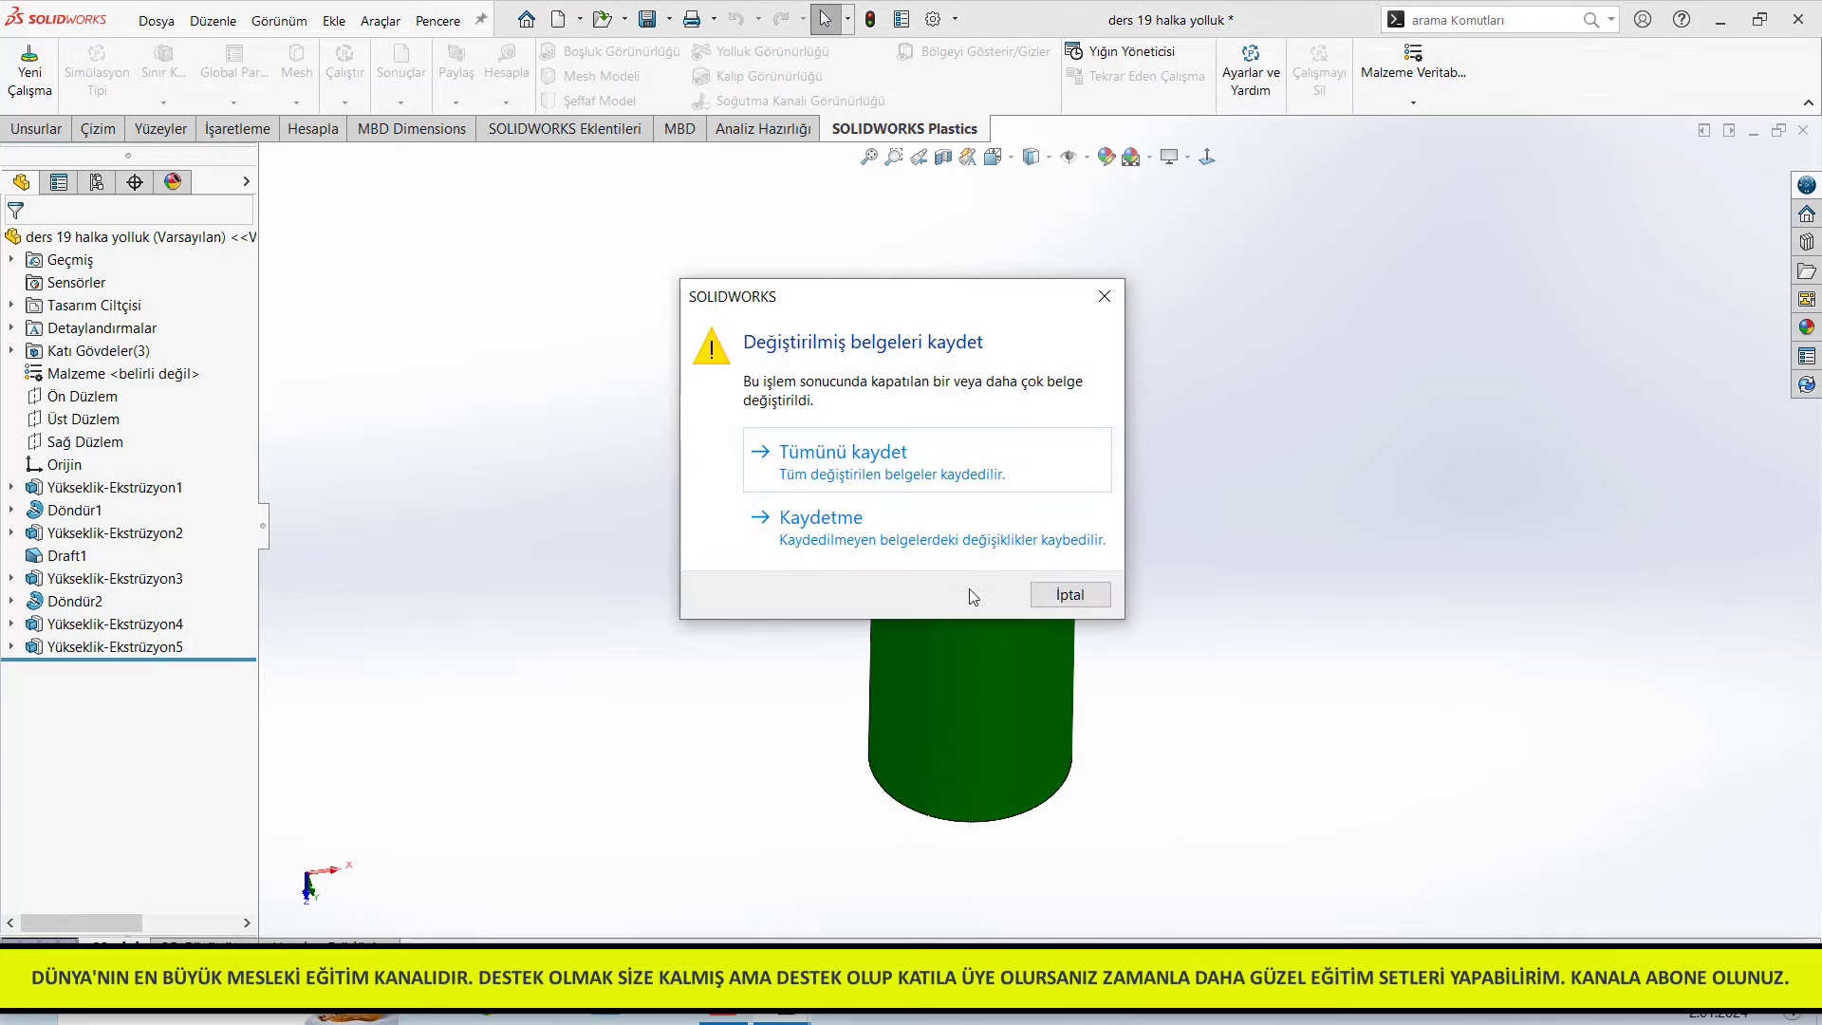
left_click(965, 524)
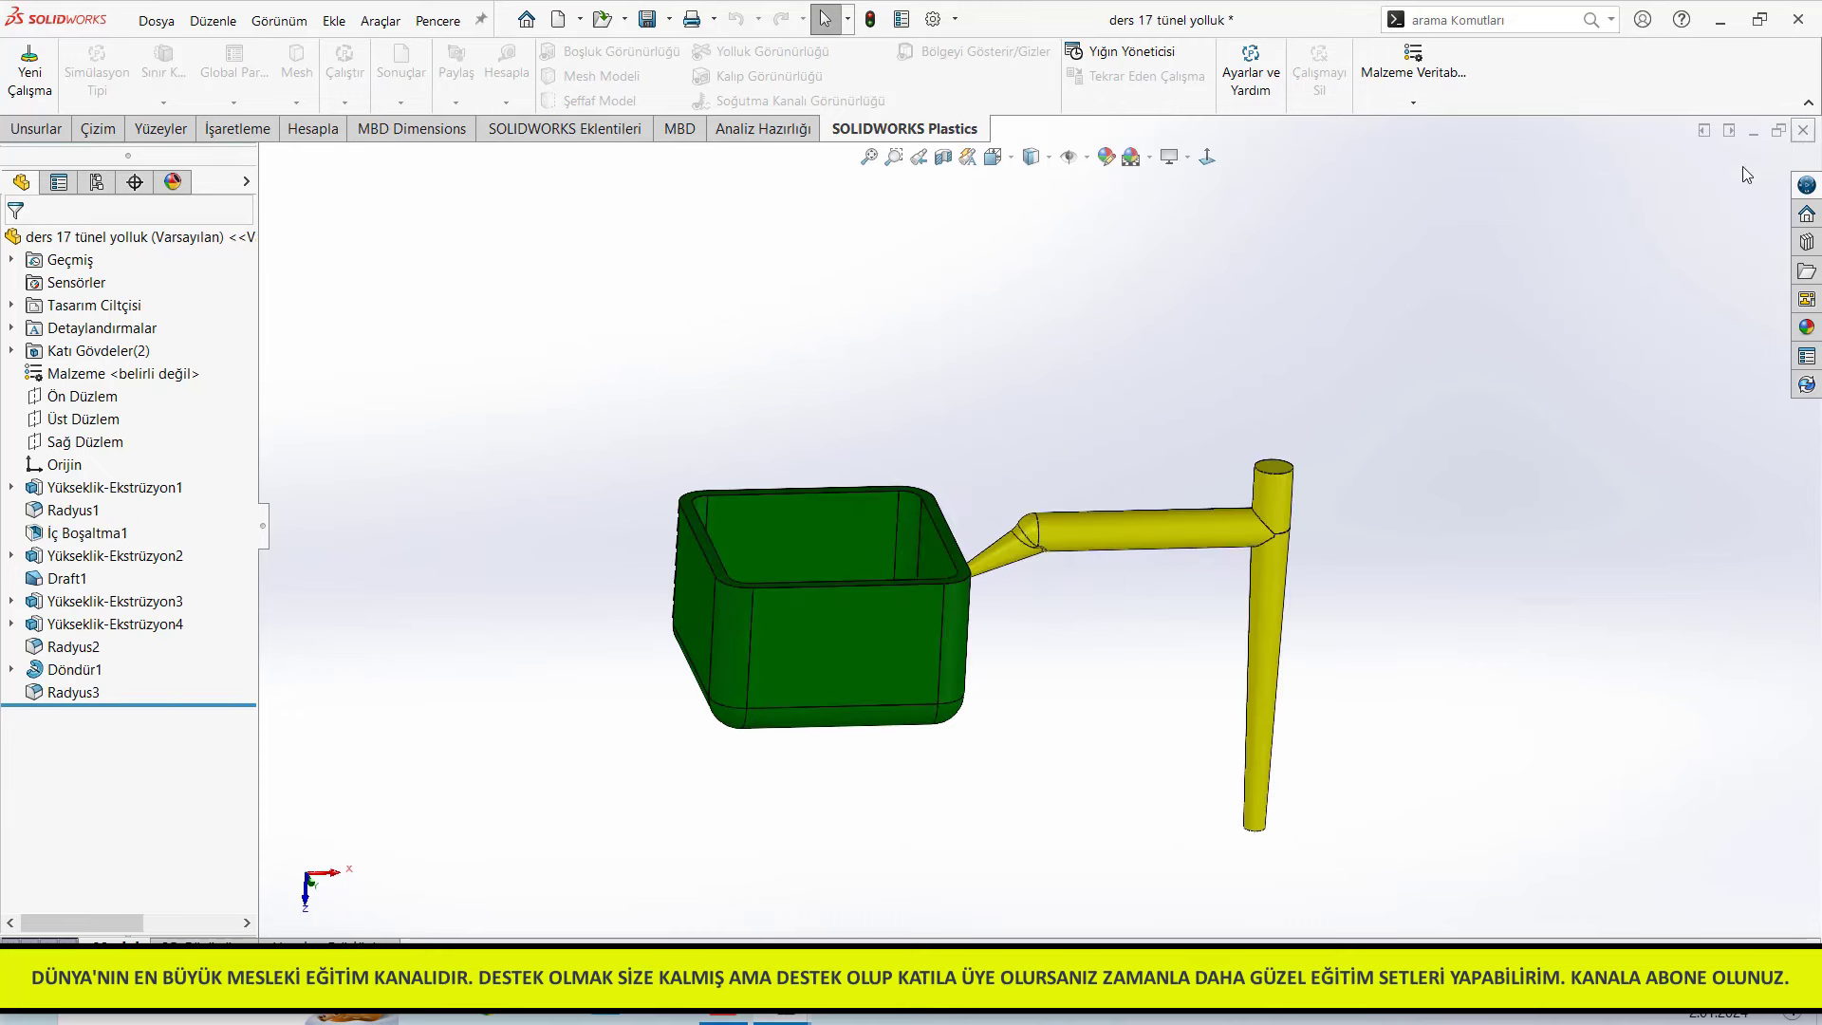
Close the ders 17 tünel, ders 16 fan and ders 14 direk yolluk parts without saving
left_click(1803, 130)
left_click(1803, 131)
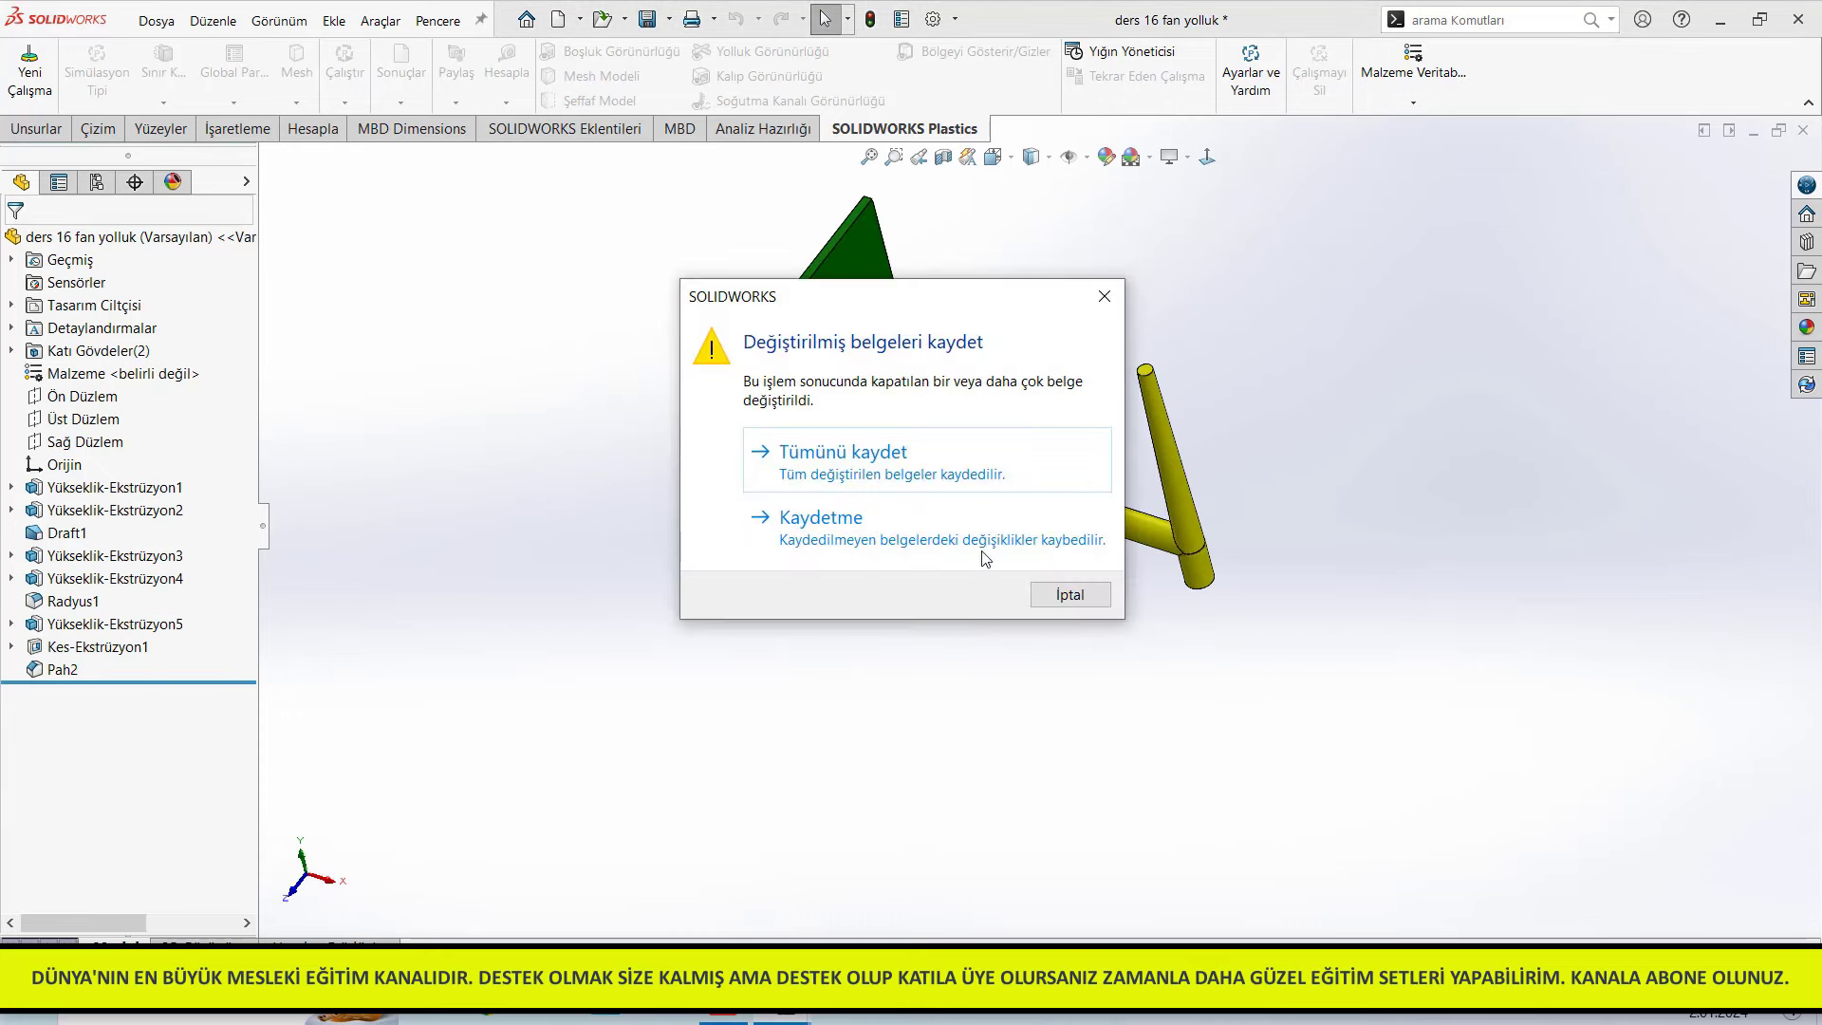
left_click(966, 524)
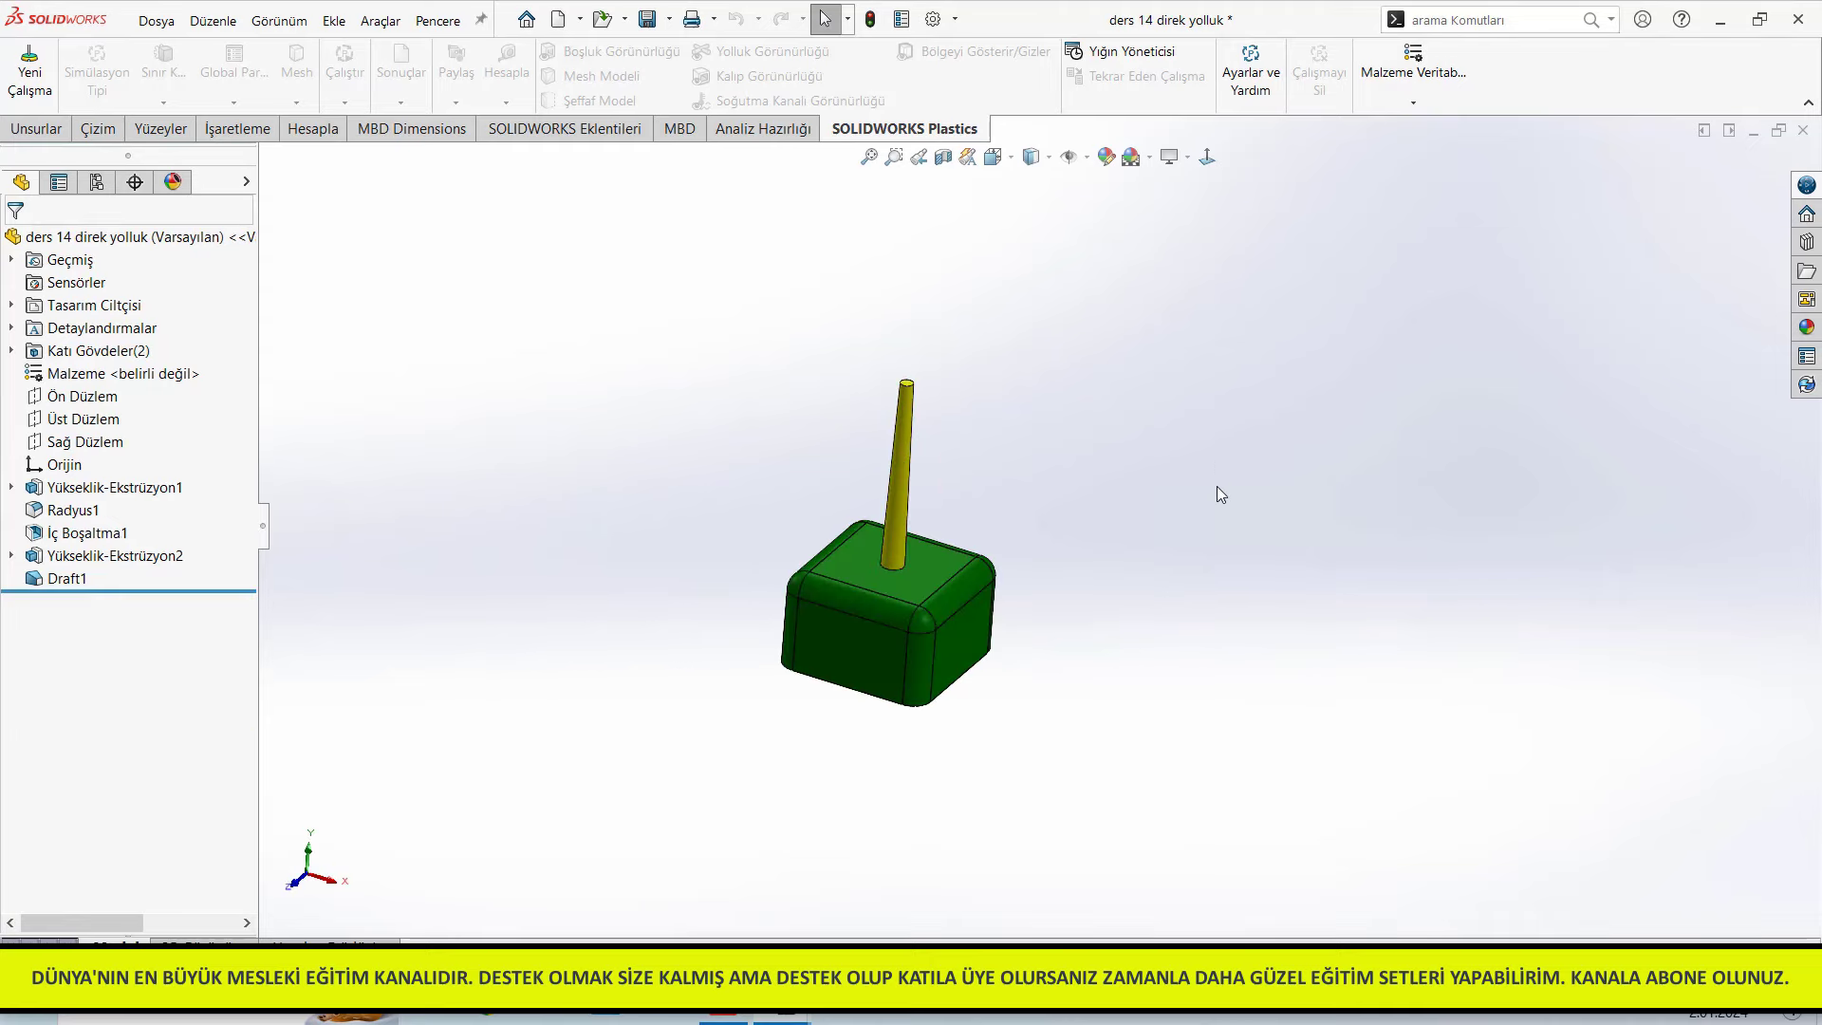
left_click(1804, 131)
left_click(962, 549)
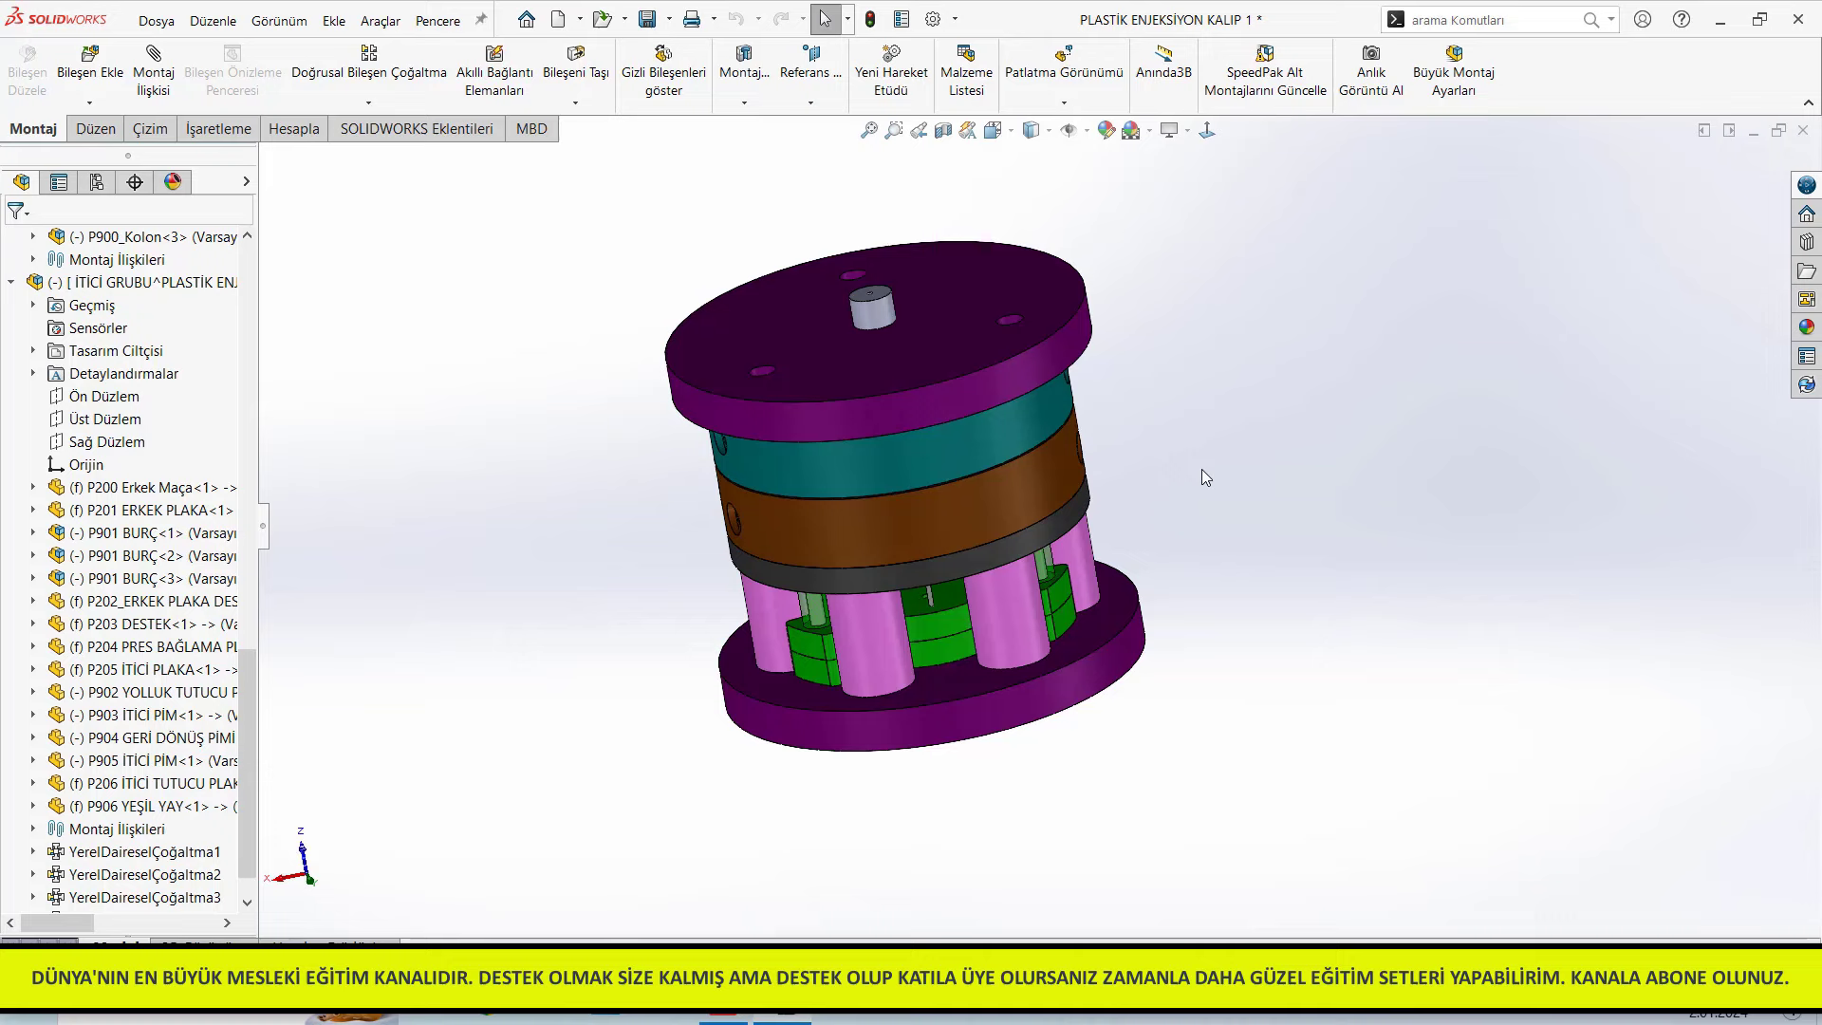
middle_click_drag(1171, 377, 1171, 472)
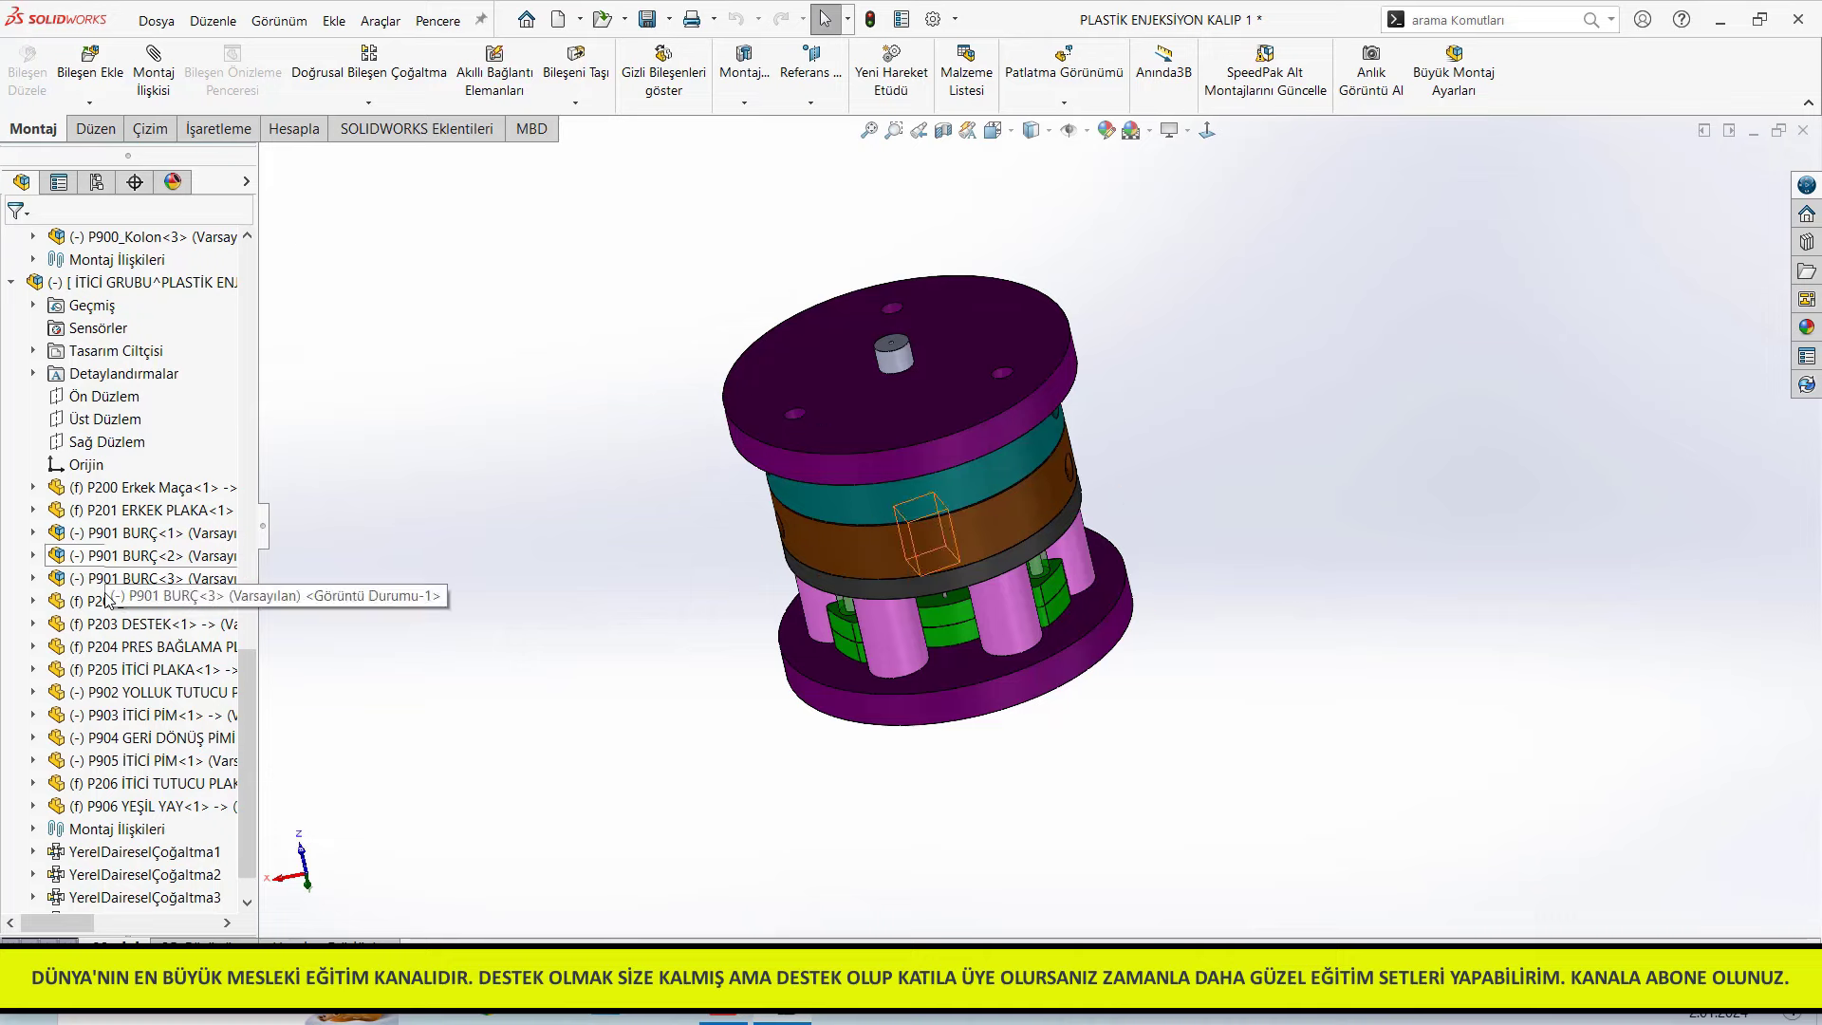
mouse_move(542, 393)
middle_mouse_down()
mouse_move(569, 639)
mouse_move(541, 436)
mouse_move(317, 497)
middle_mouse_up()
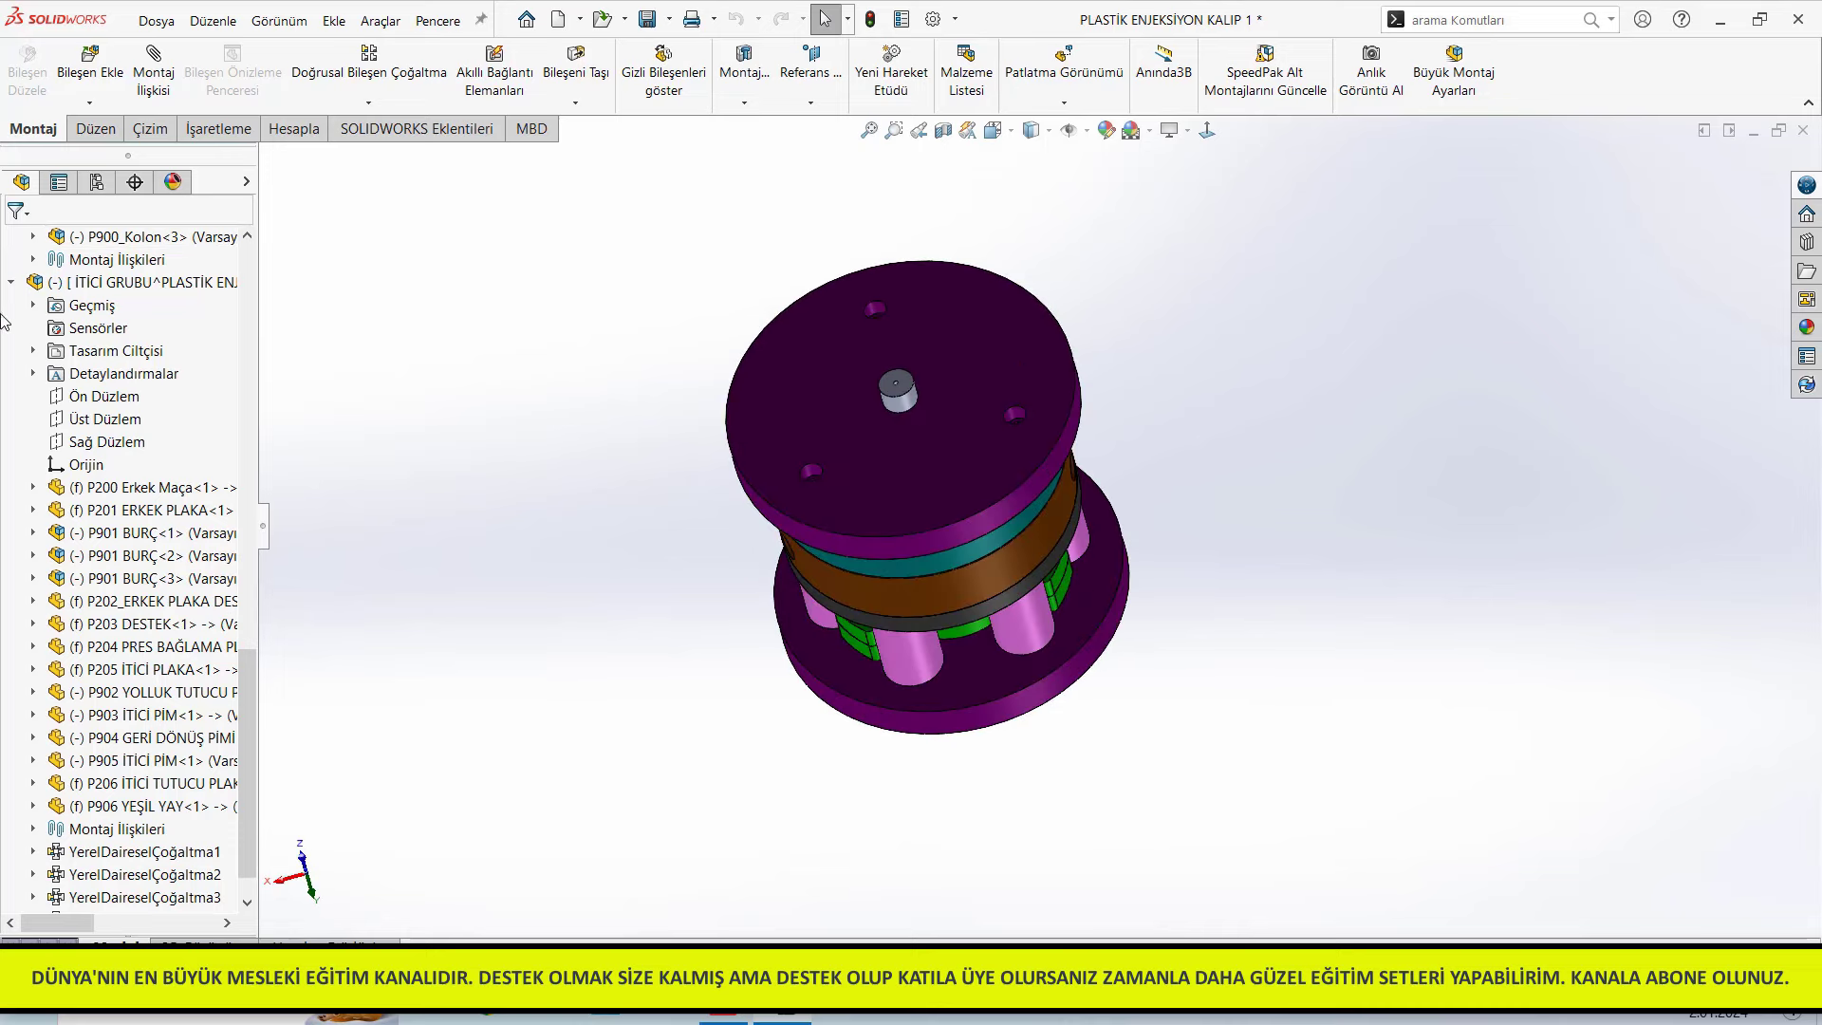
Collapse the FeatureManager tree to the top-level groups and save the mold 1 assembly
left_click(11, 282)
left_click(19, 680)
left_click(12, 464)
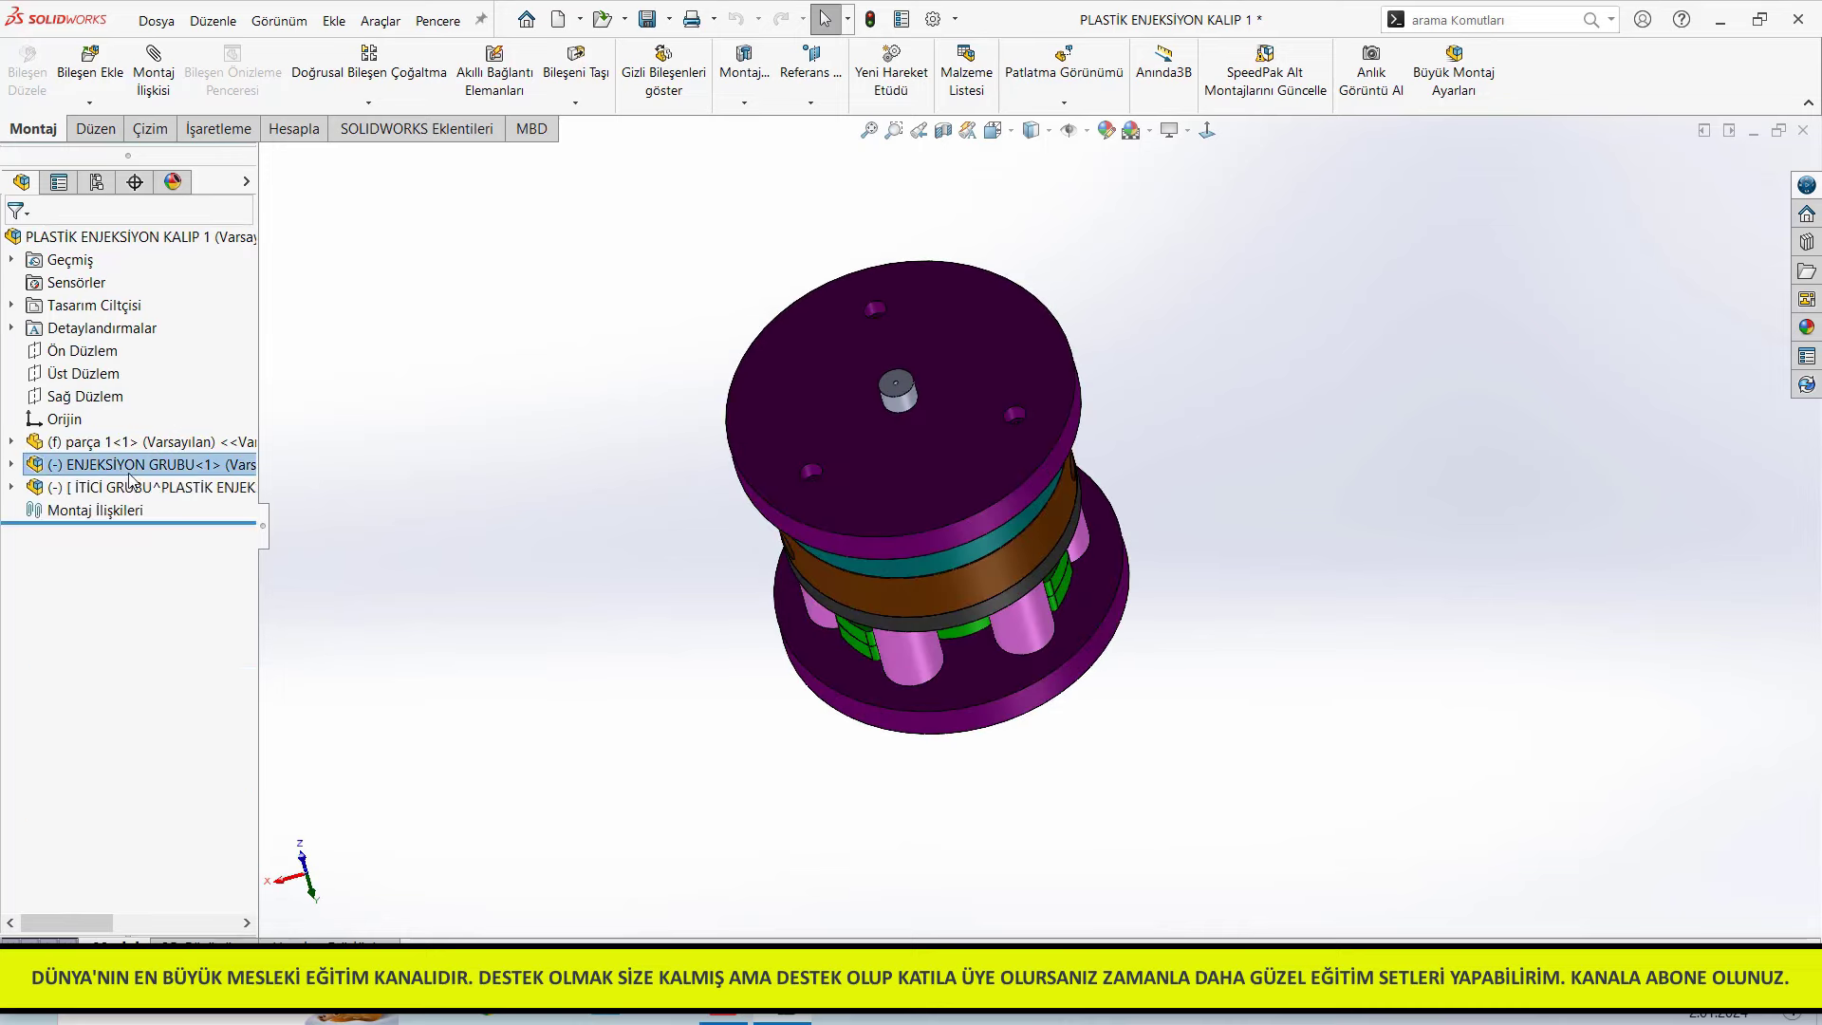
key("ctrl+s")
middle_click_drag(541, 385, 501, 608)
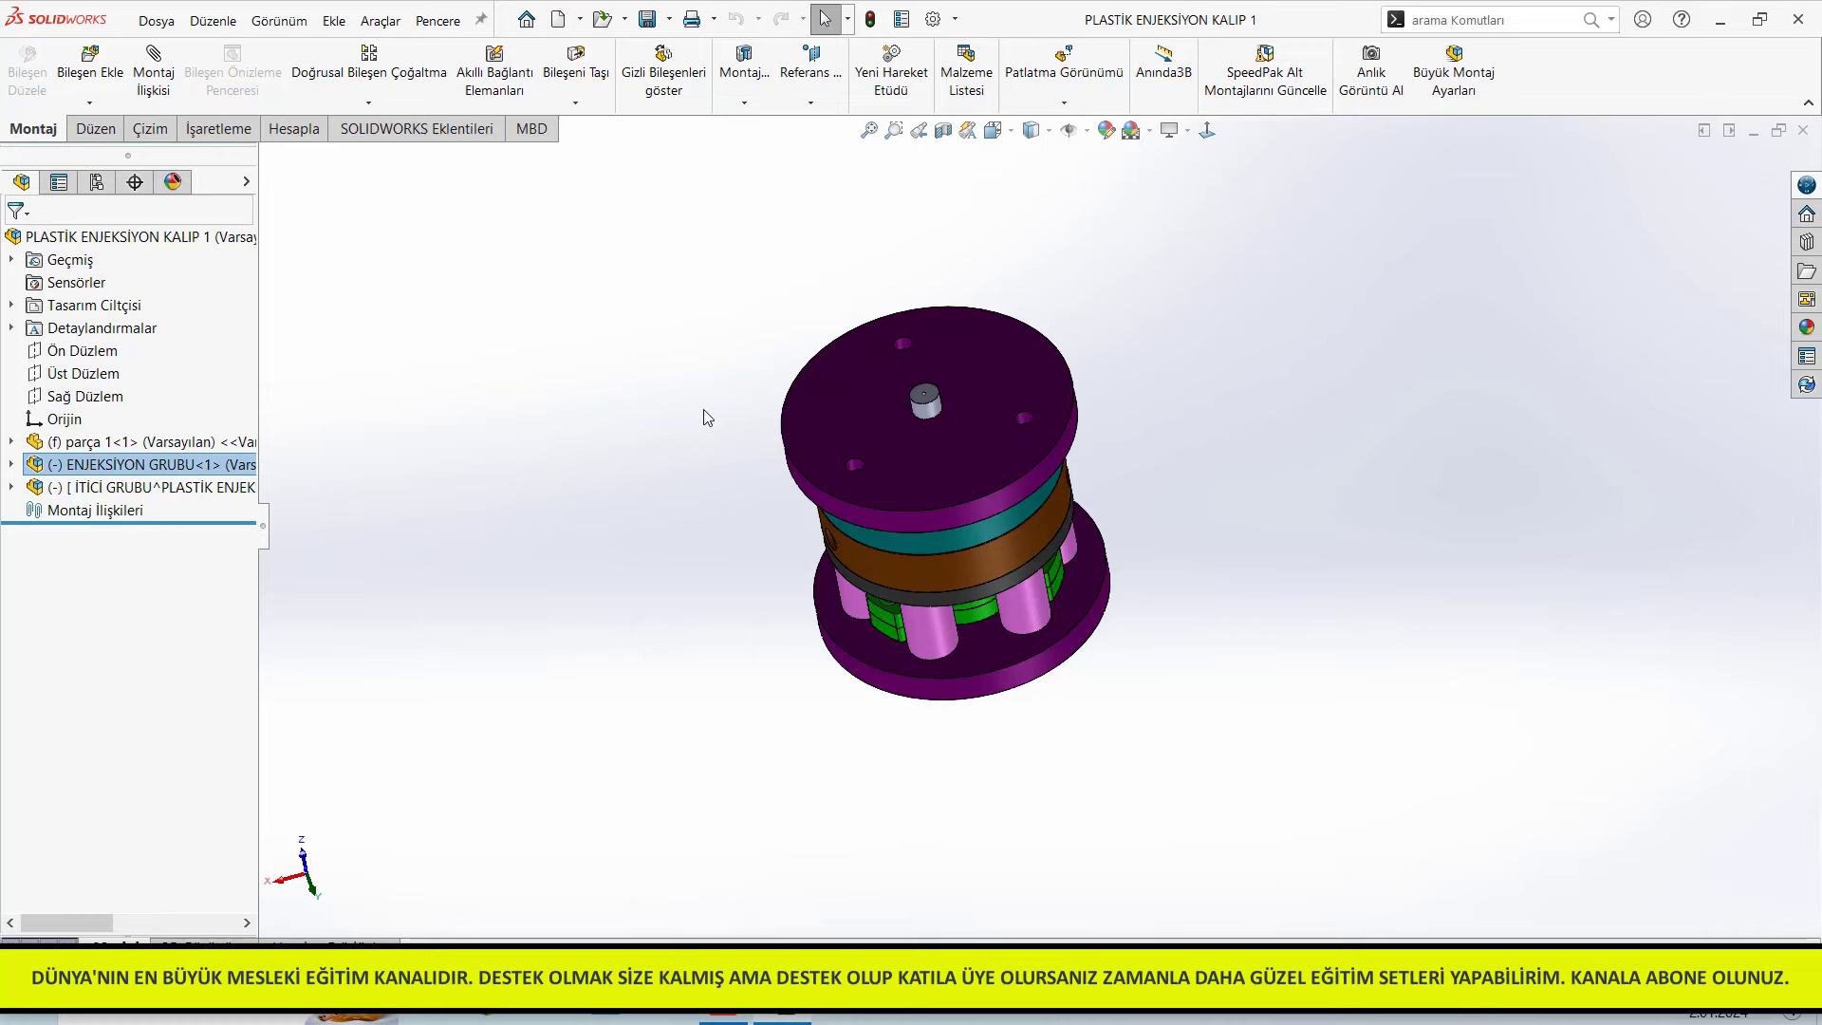
scroll(1083, 382, "down", 2)
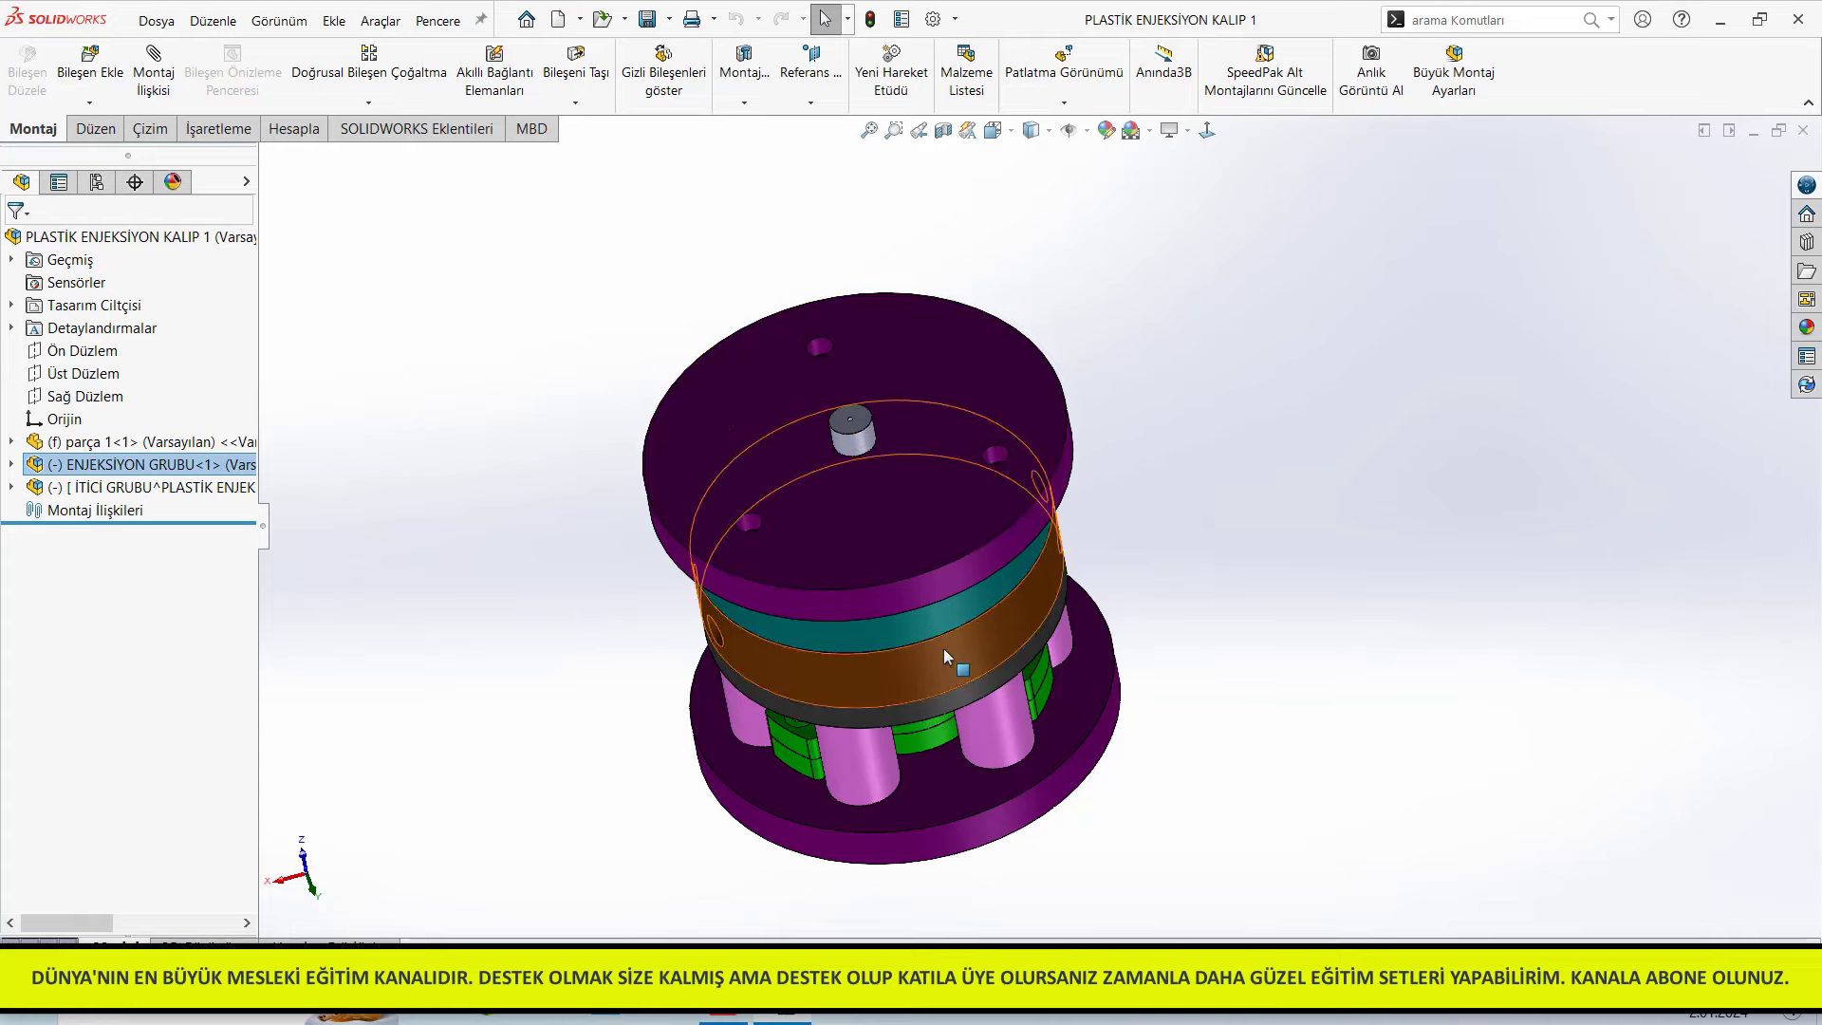
Hide İTİCİ GRUBU and ENJEKSİYON GRUBU and inspect the green molded ring
left_click(169, 488)
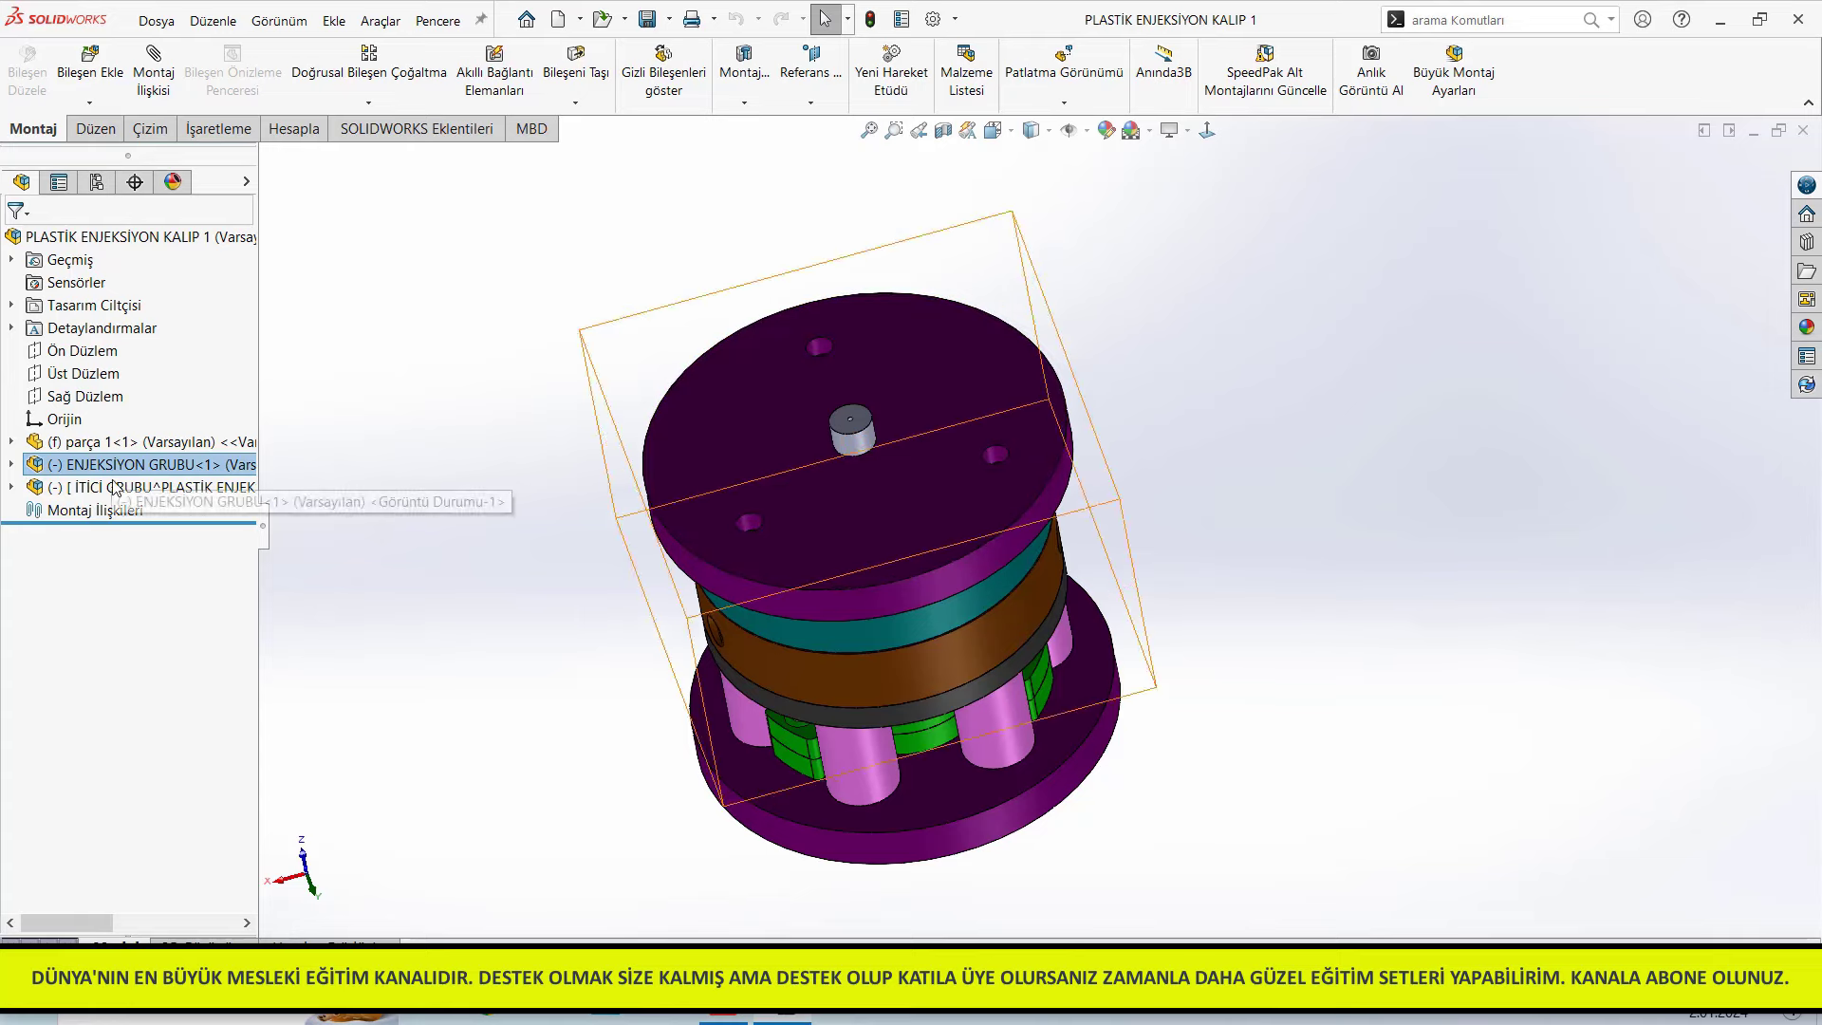
left_click(246, 430)
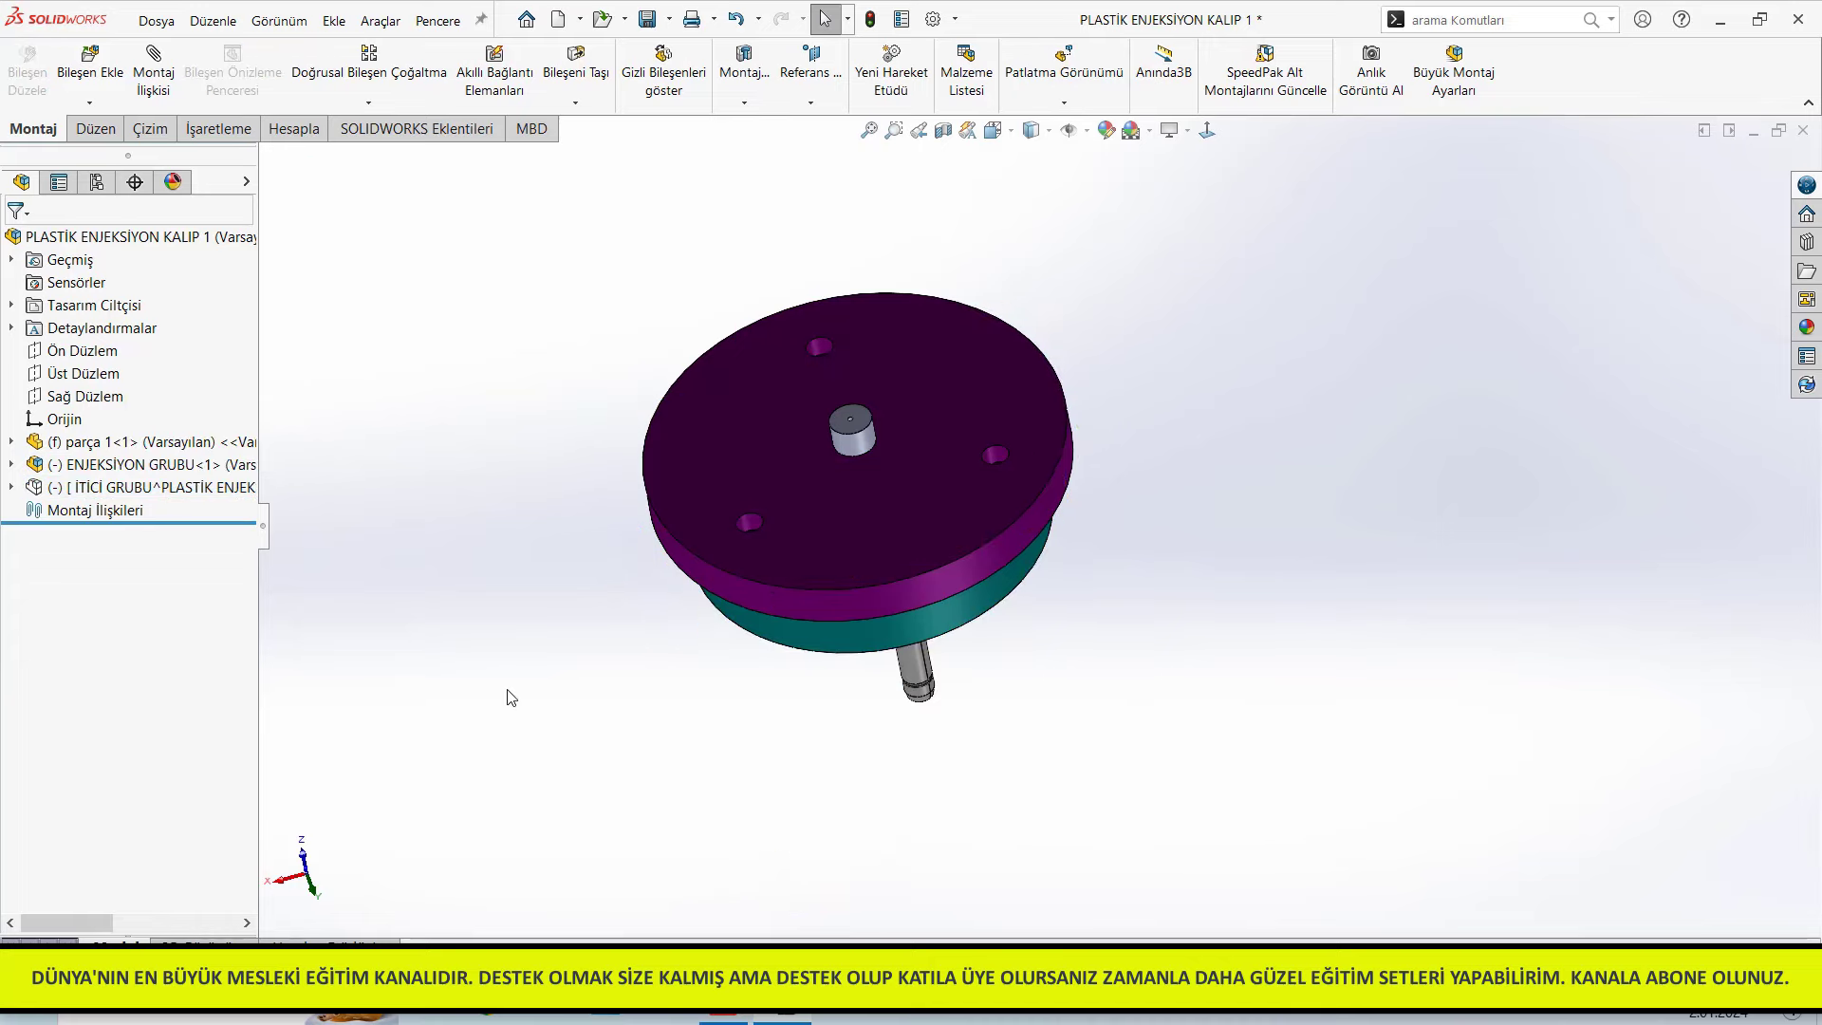
middle_click_drag(734, 640, 714, 190)
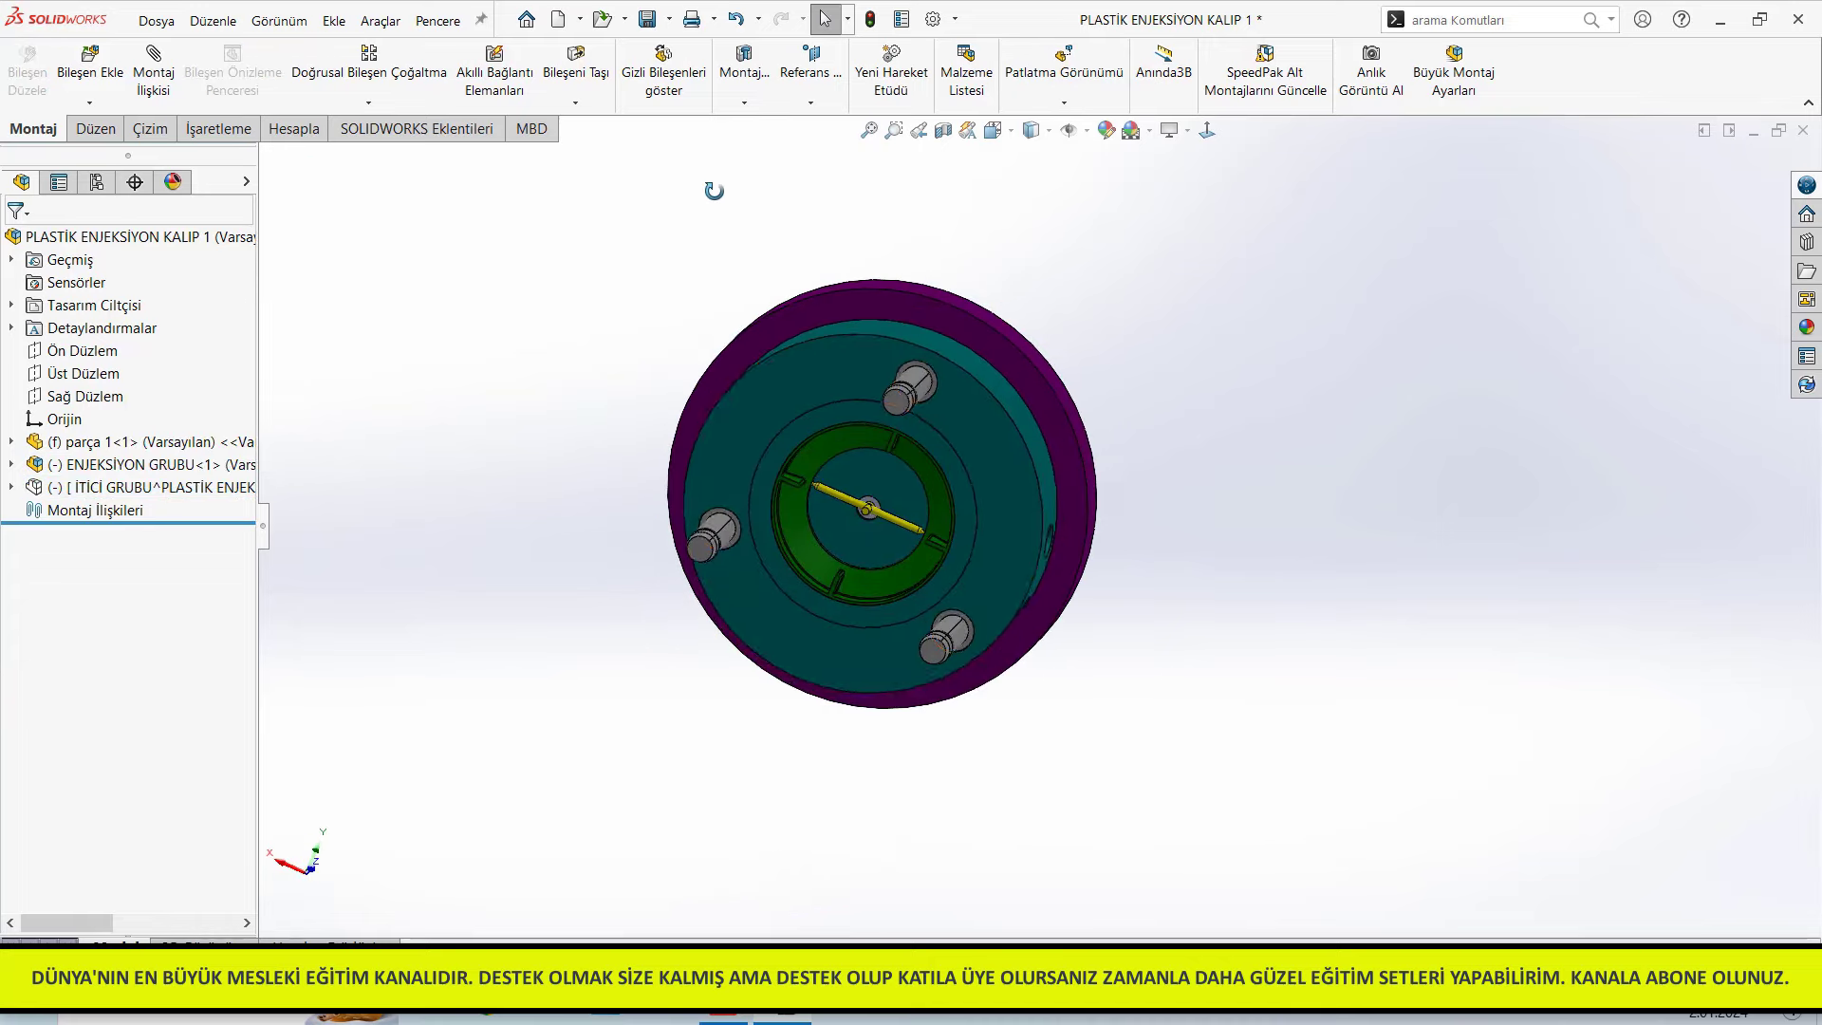
left_click(104, 465)
left_click(249, 408)
scroll(920, 460, "down", 3)
mouse_move(920, 460)
middle_mouse_down()
mouse_move(1073, 223)
mouse_move(1106, 574)
middle_mouse_up()
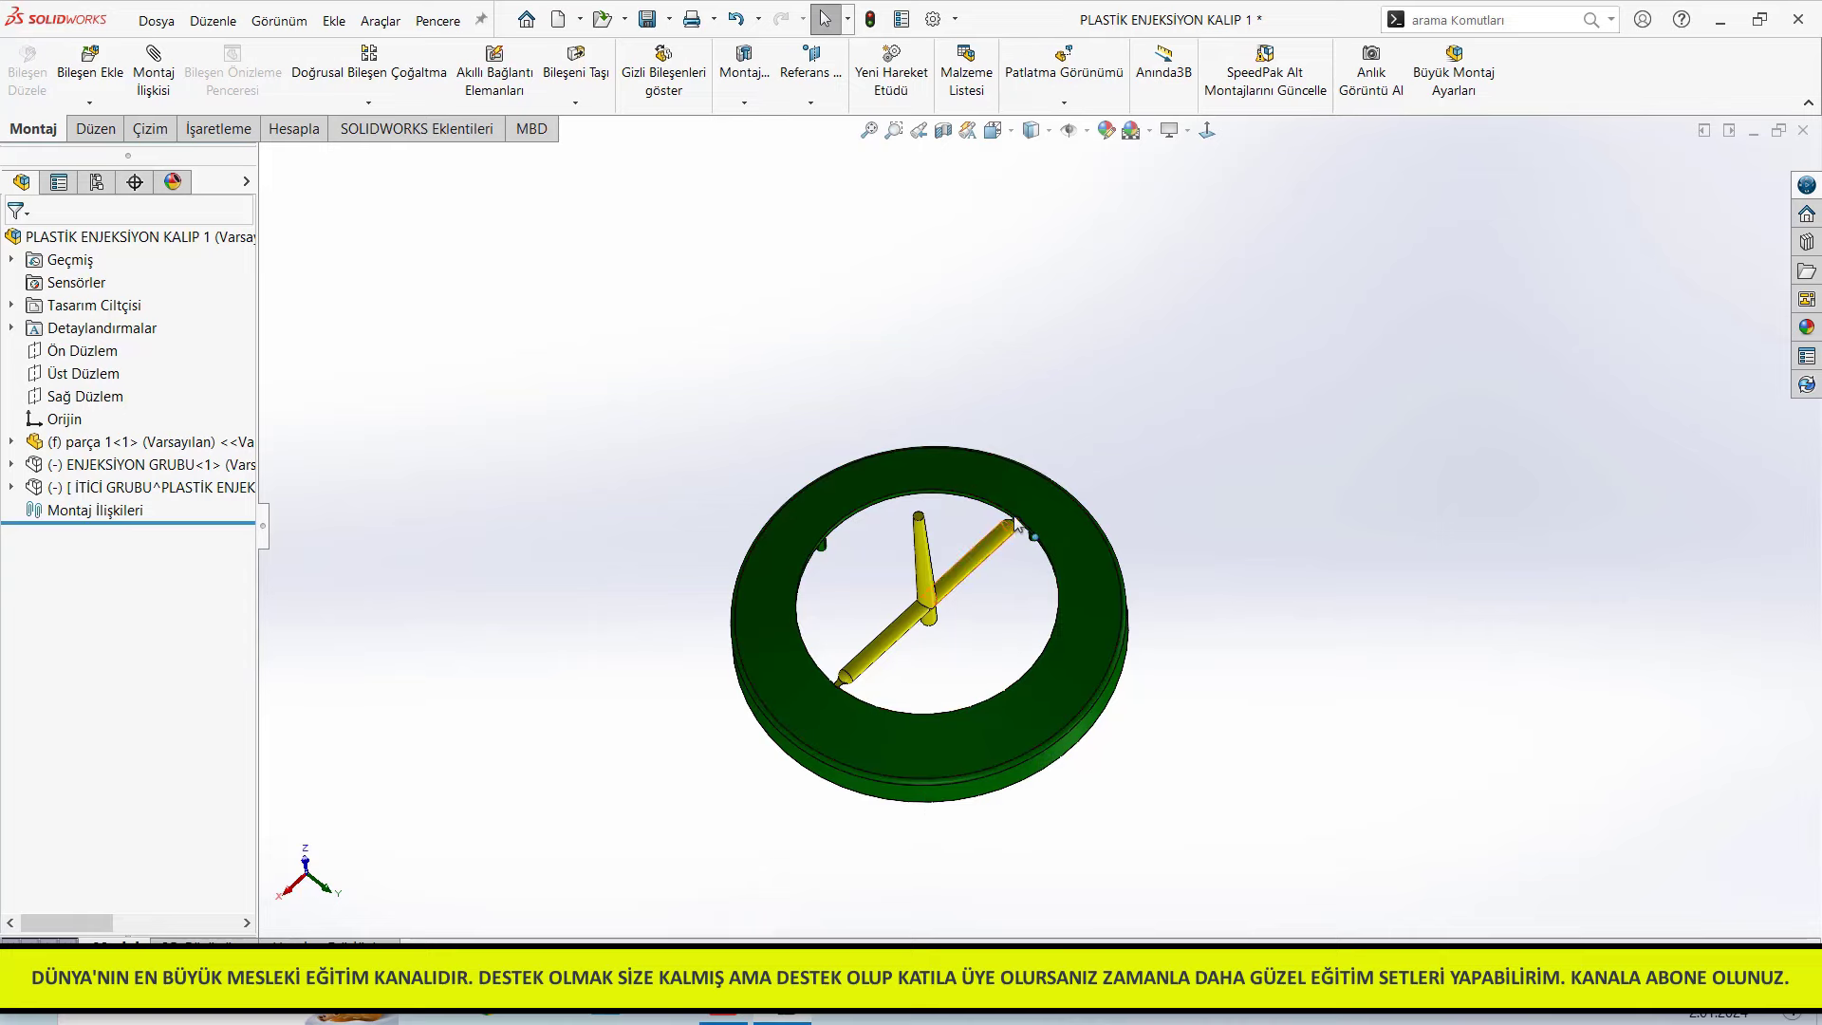
left_click(867, 698)
Restore both groups, re-hide ENJEKSİYON GRUBU to view core and runner, then close without saving
left_click(121, 474)
left_click(161, 410)
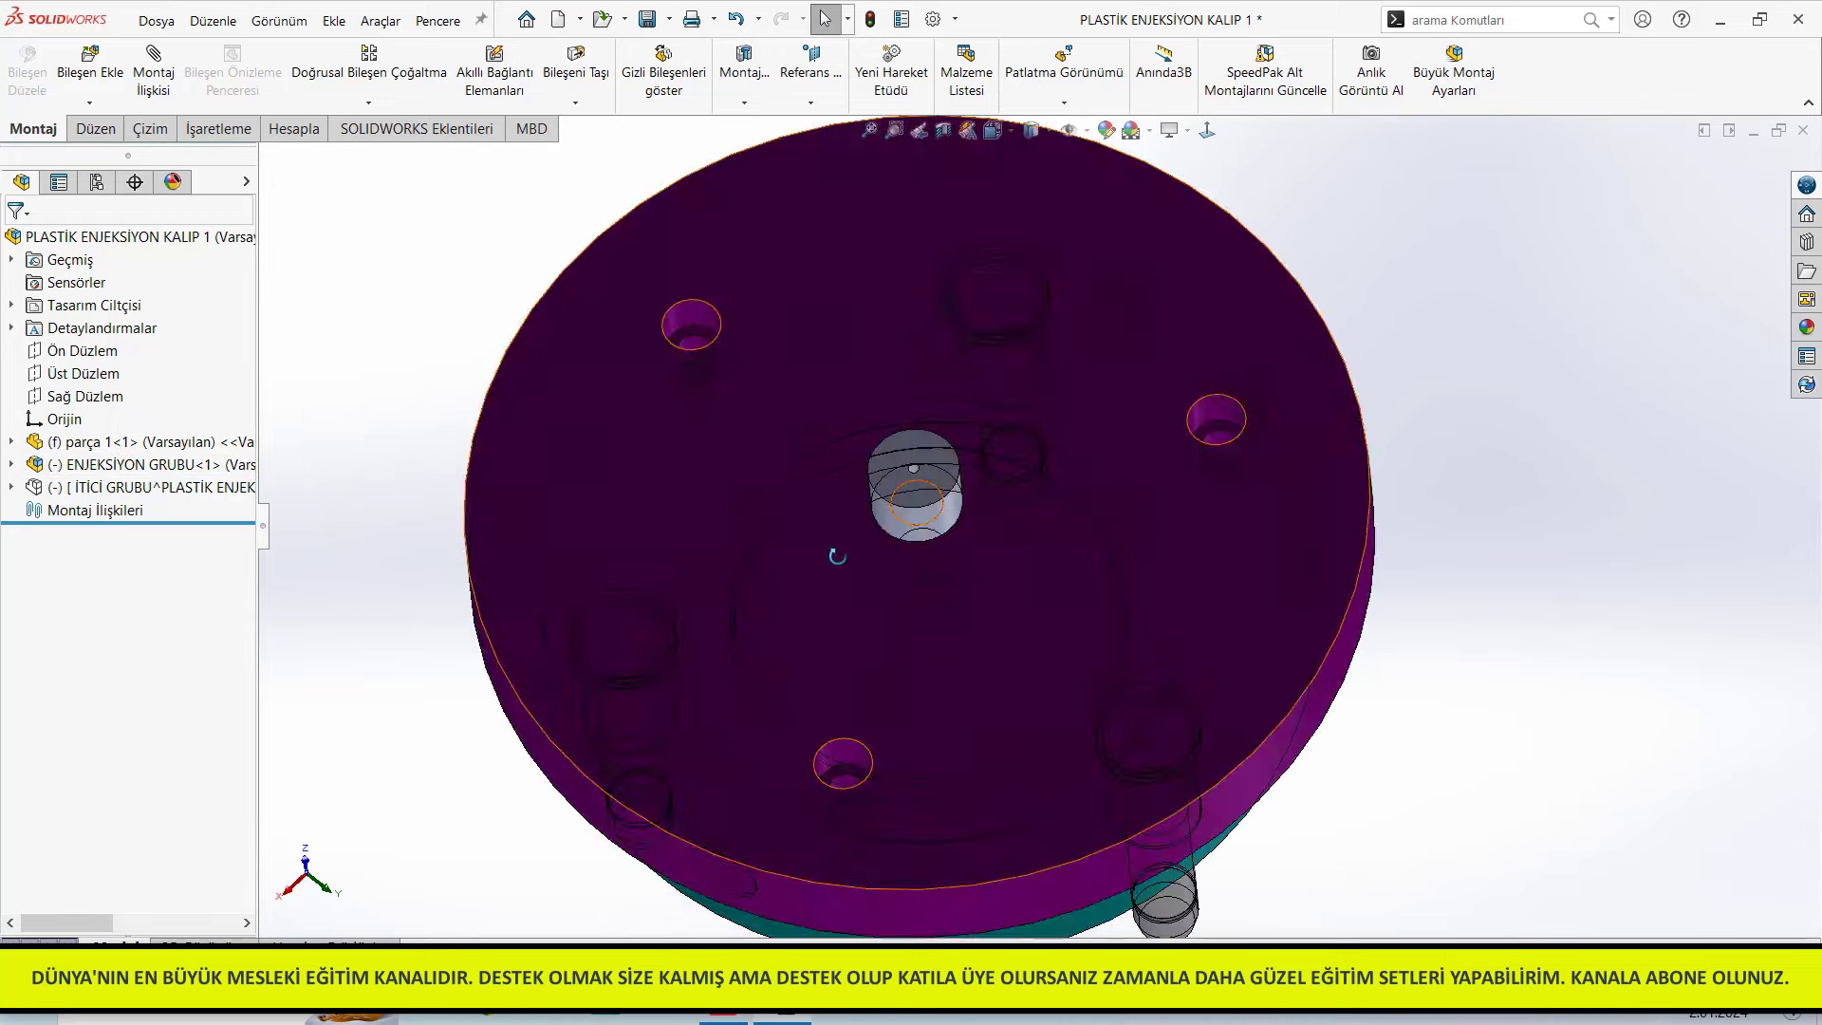
middle_click_drag(833, 572, 963, 142)
left_click(104, 488)
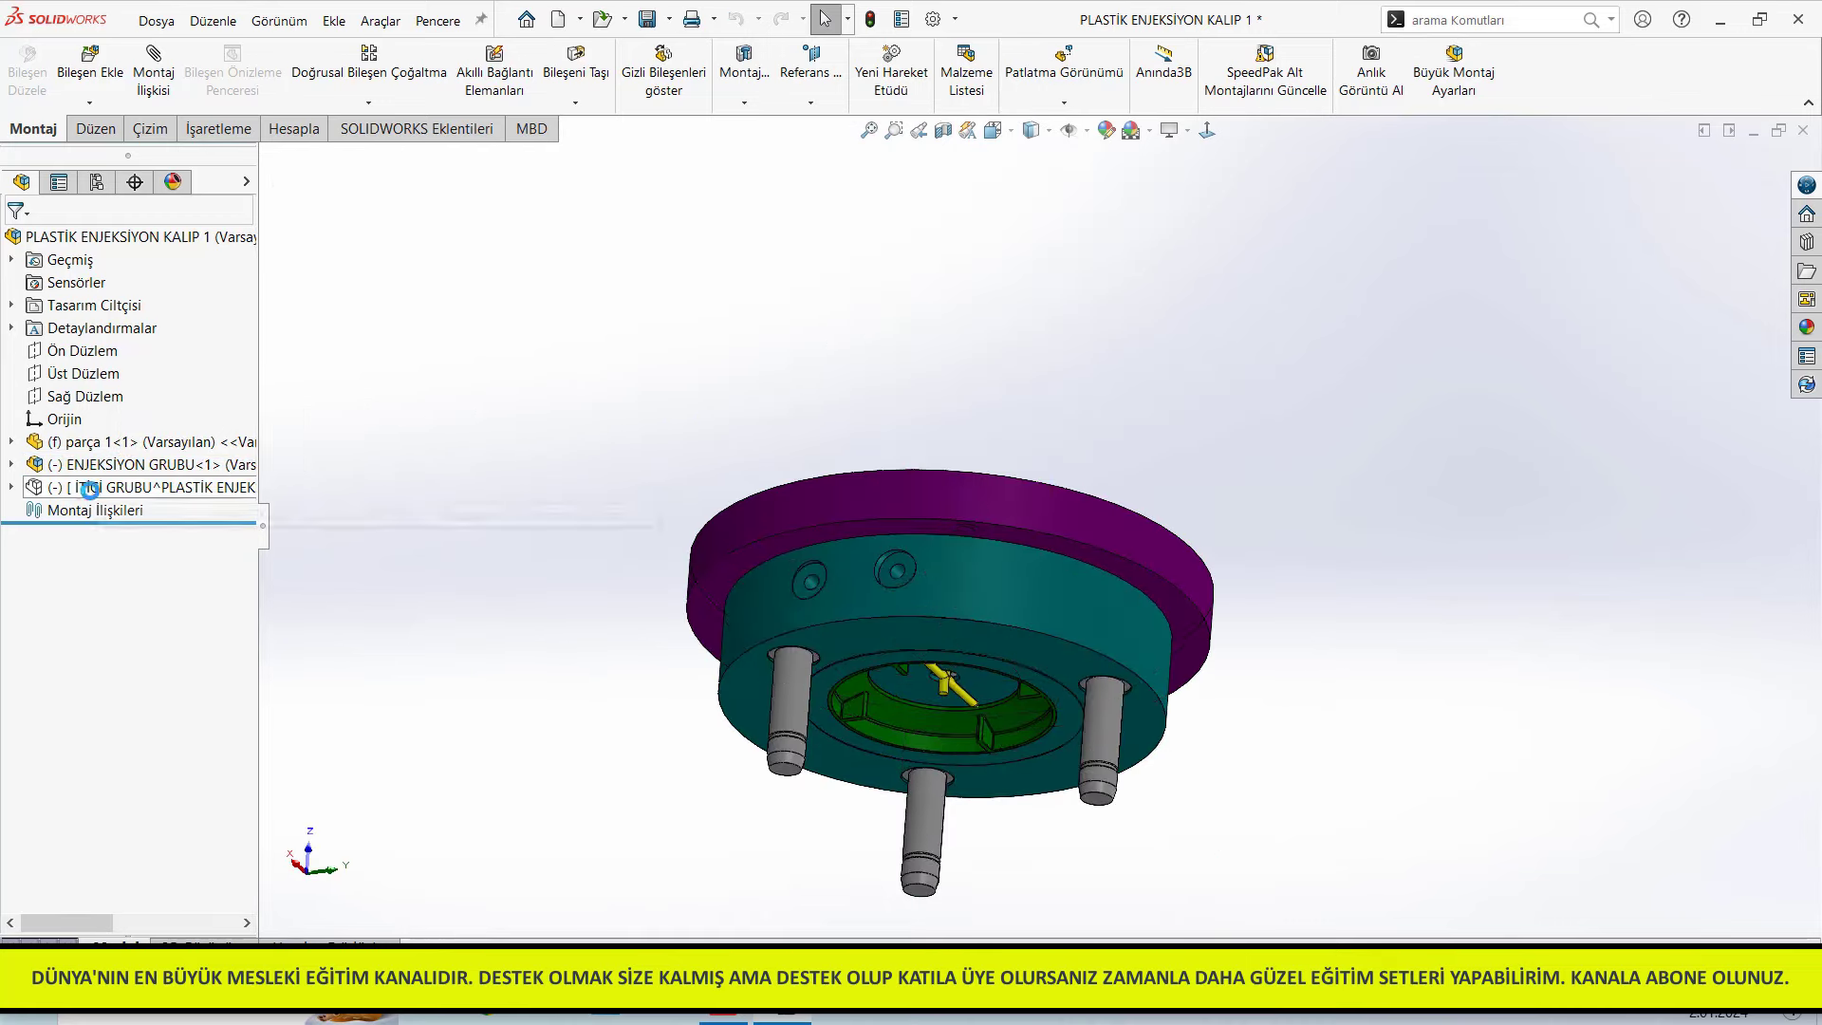
left_click(161, 433)
left_click(147, 474)
left_click(162, 410)
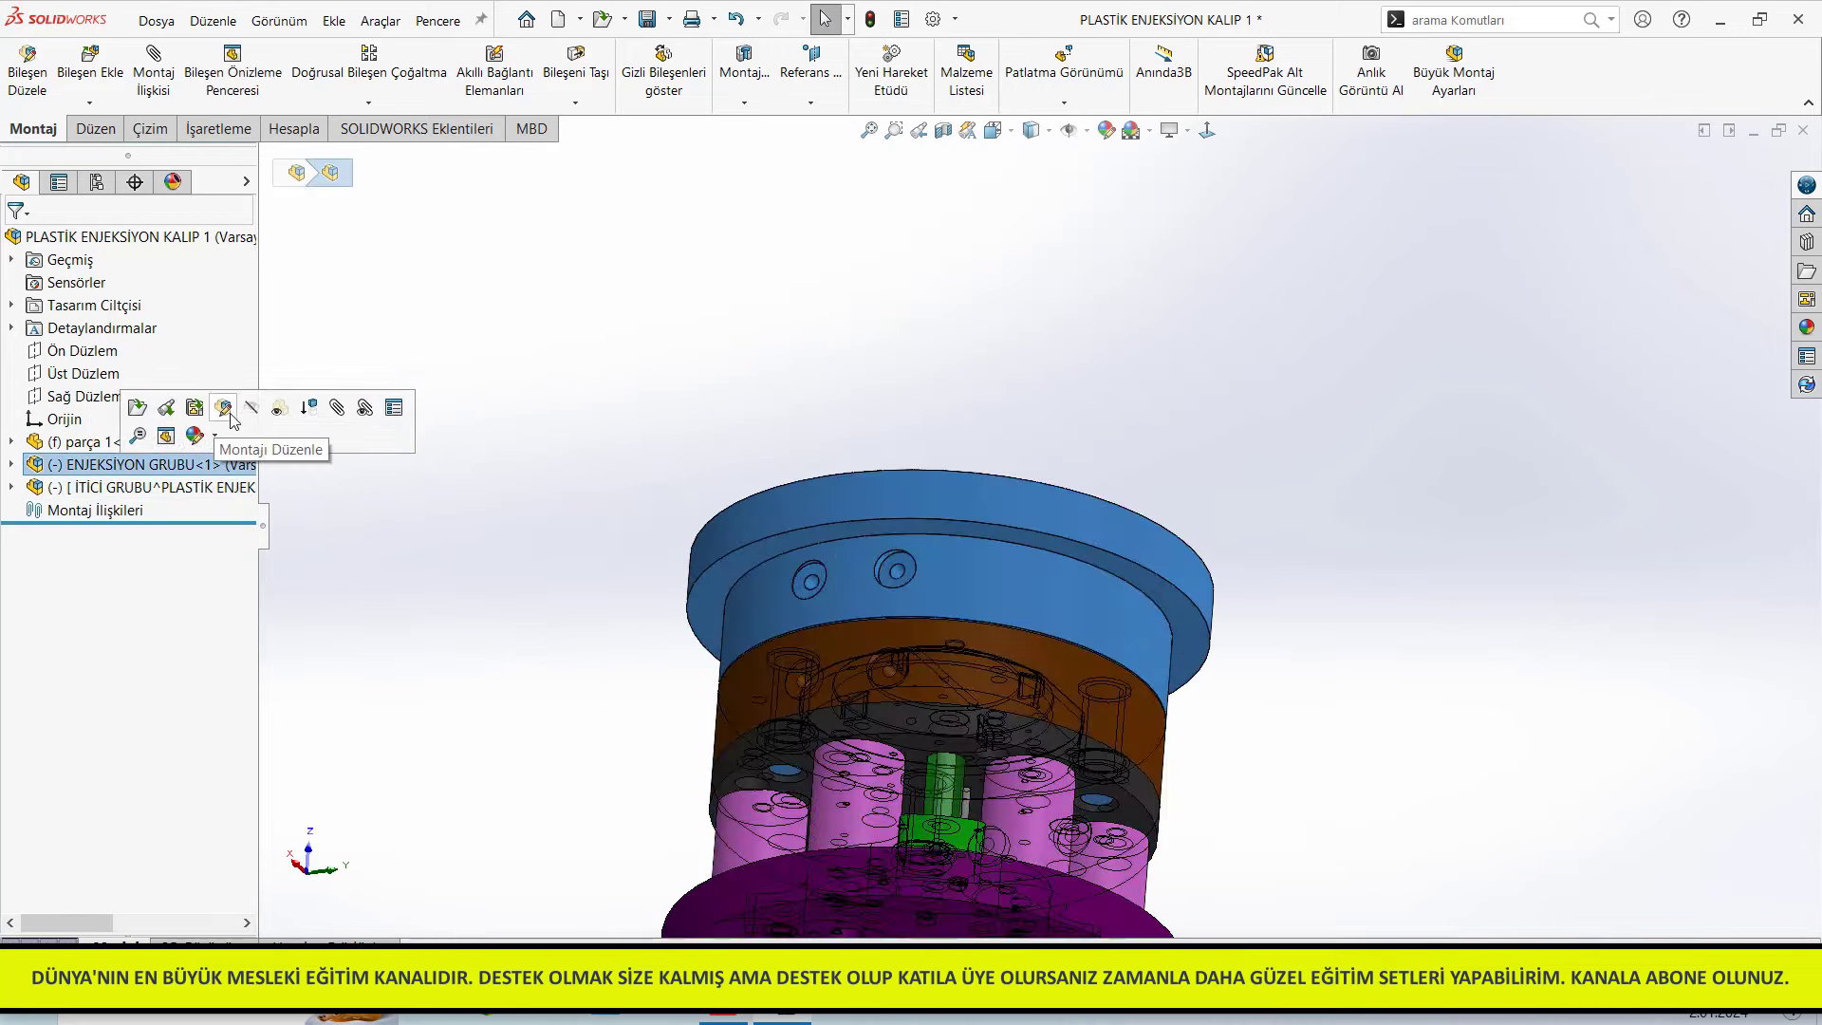
middle_click_drag(911, 399, 930, 727)
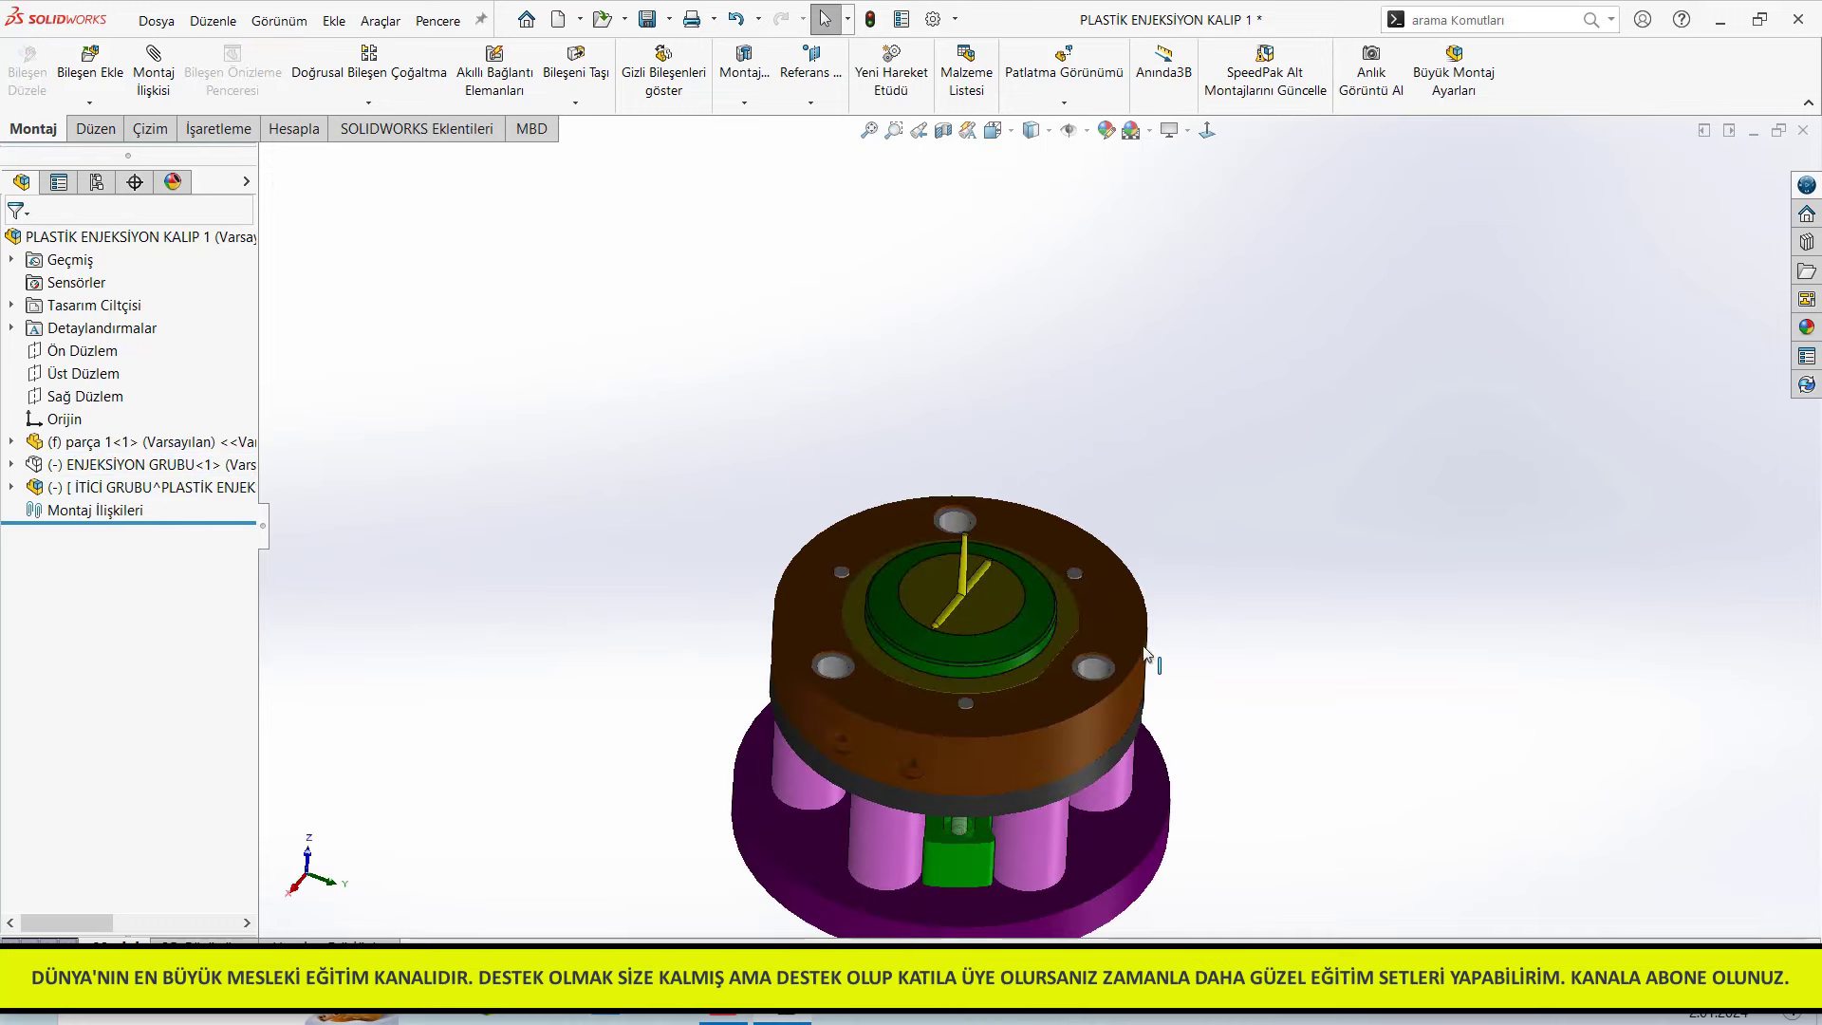
scroll(1000, 732, "down", 2)
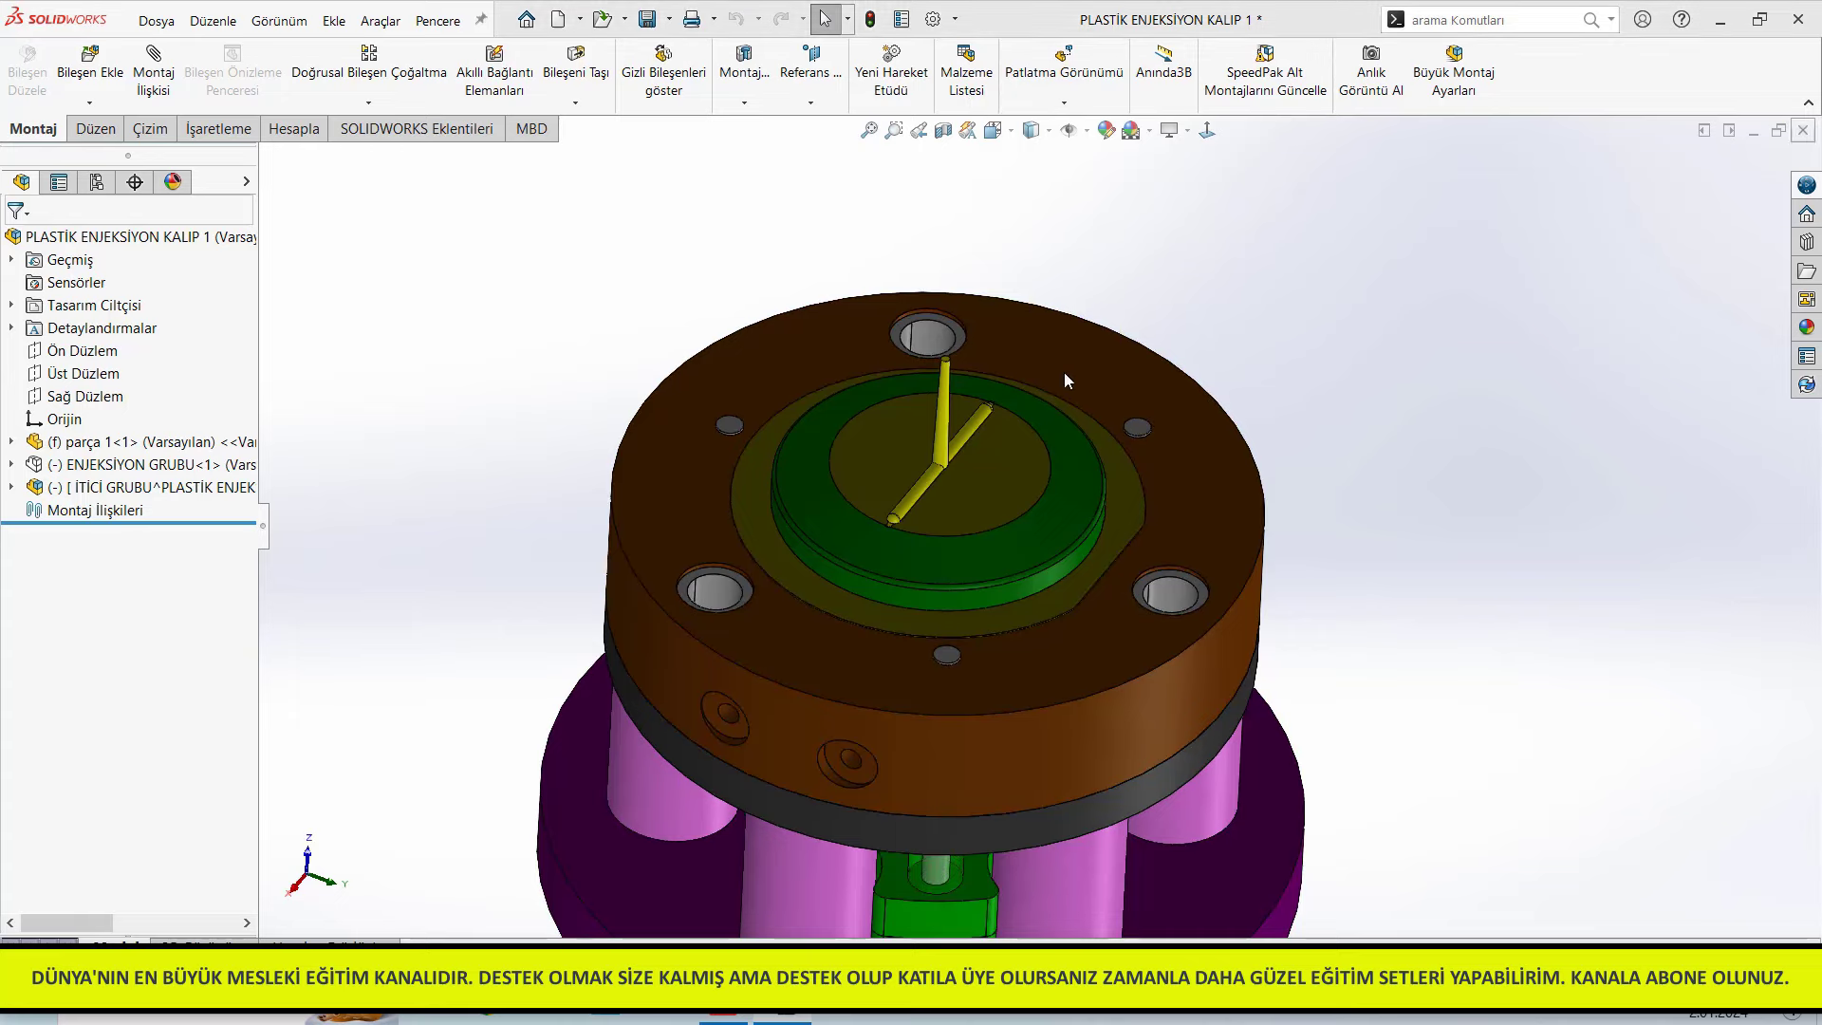
key("ctrl+w")
key("Escape")
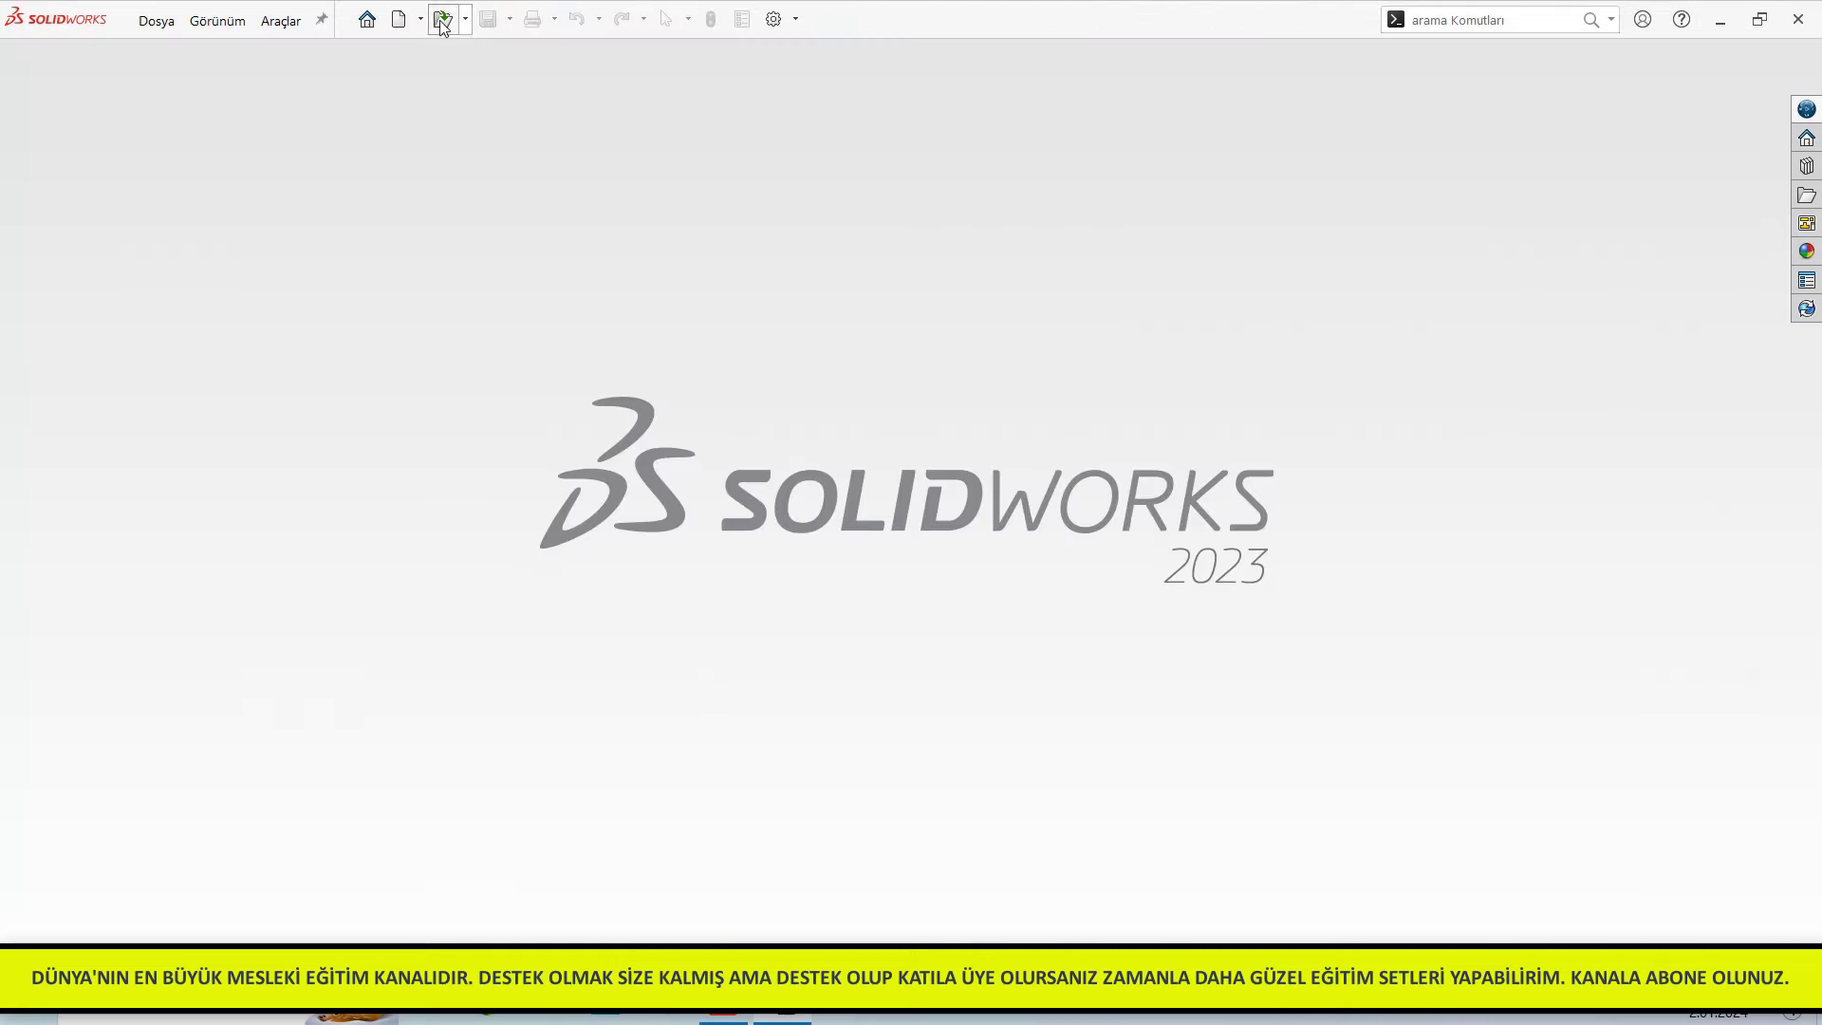
Open Plastik Enjeksiyon Kalıp 2 in Büyük Tasarım Gözden Geçirme mode and dismiss the info note
key("ctrl+o")
double_click(322, 192)
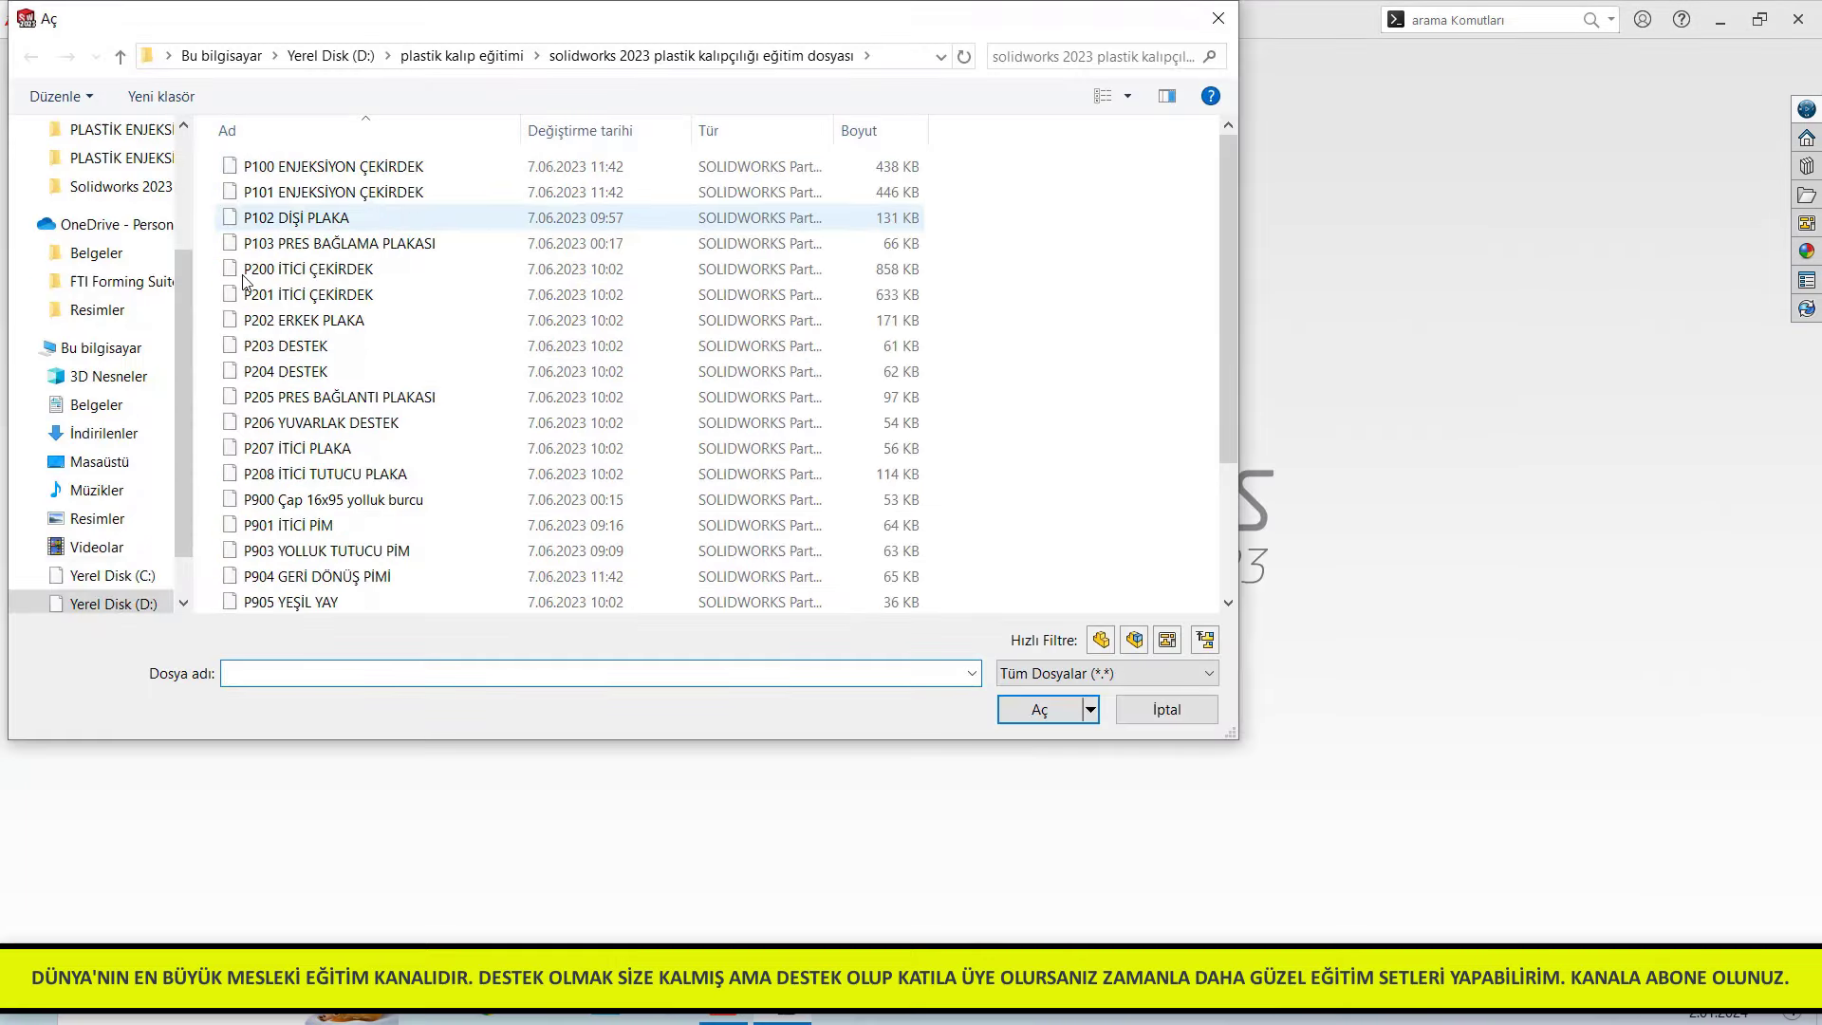
scroll(333, 380, "down", 3)
left_click(316, 548)
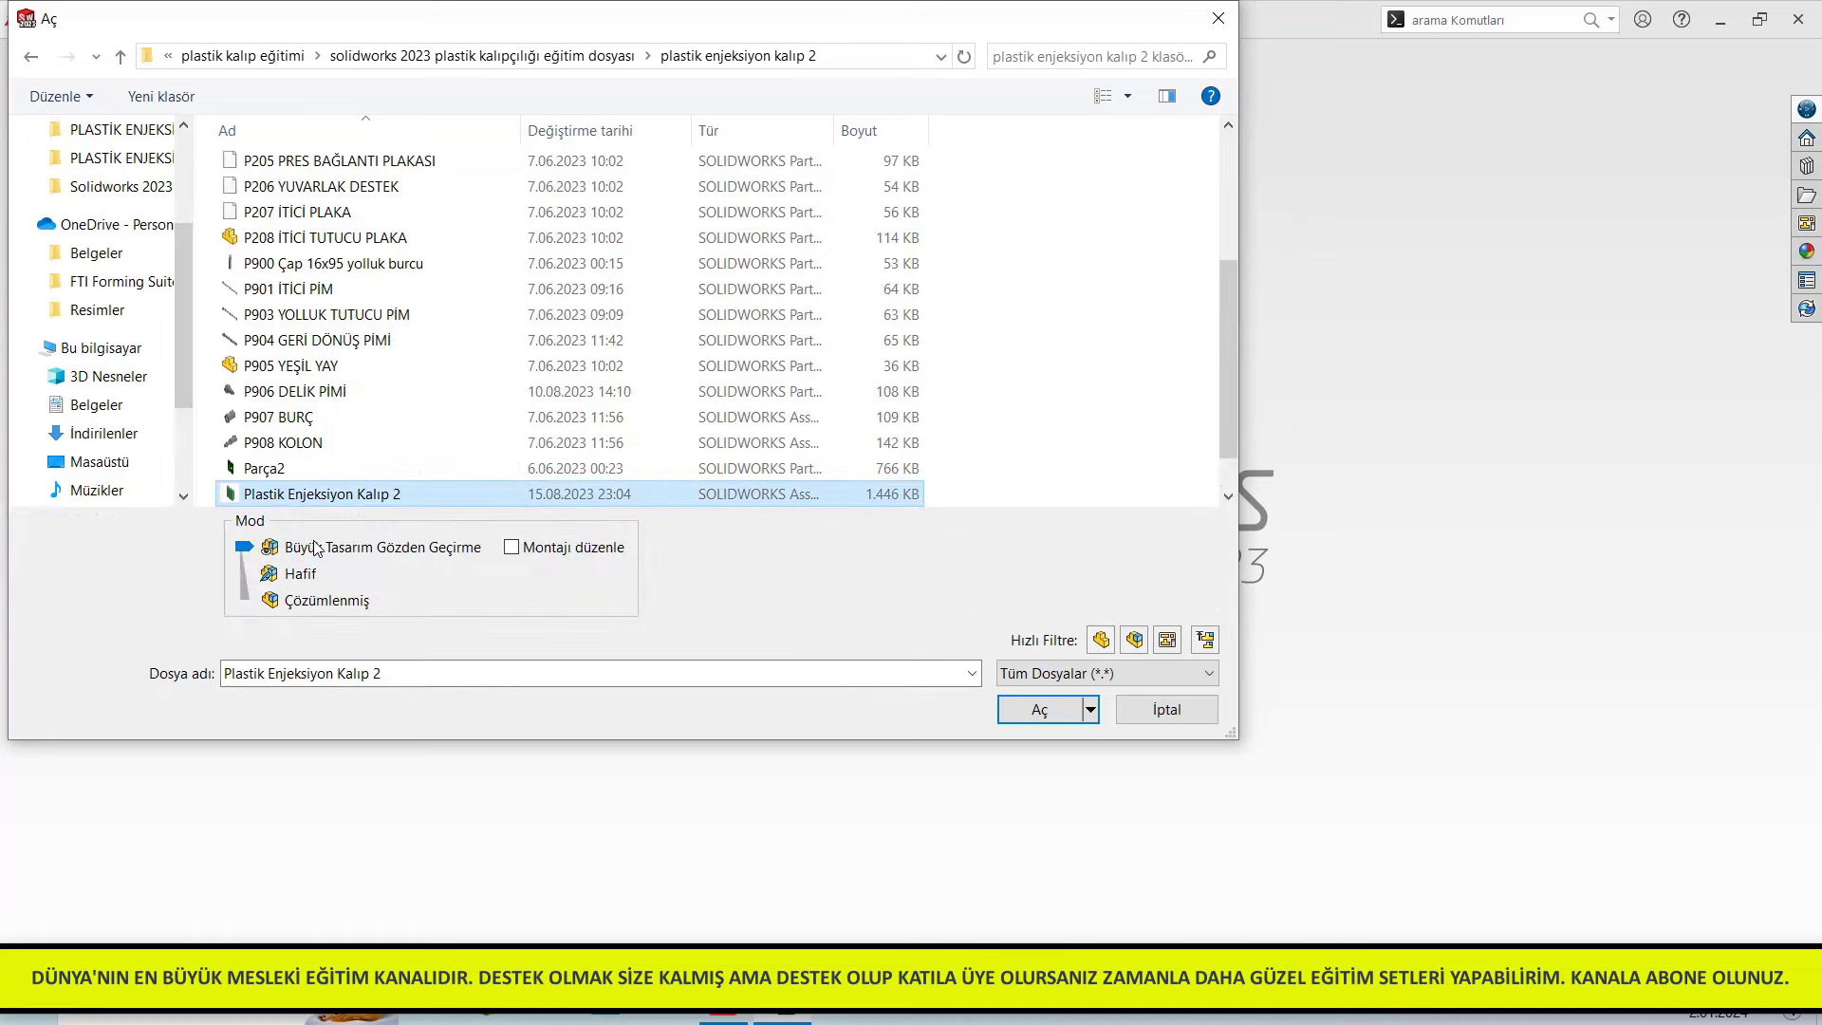
left_click(1044, 700)
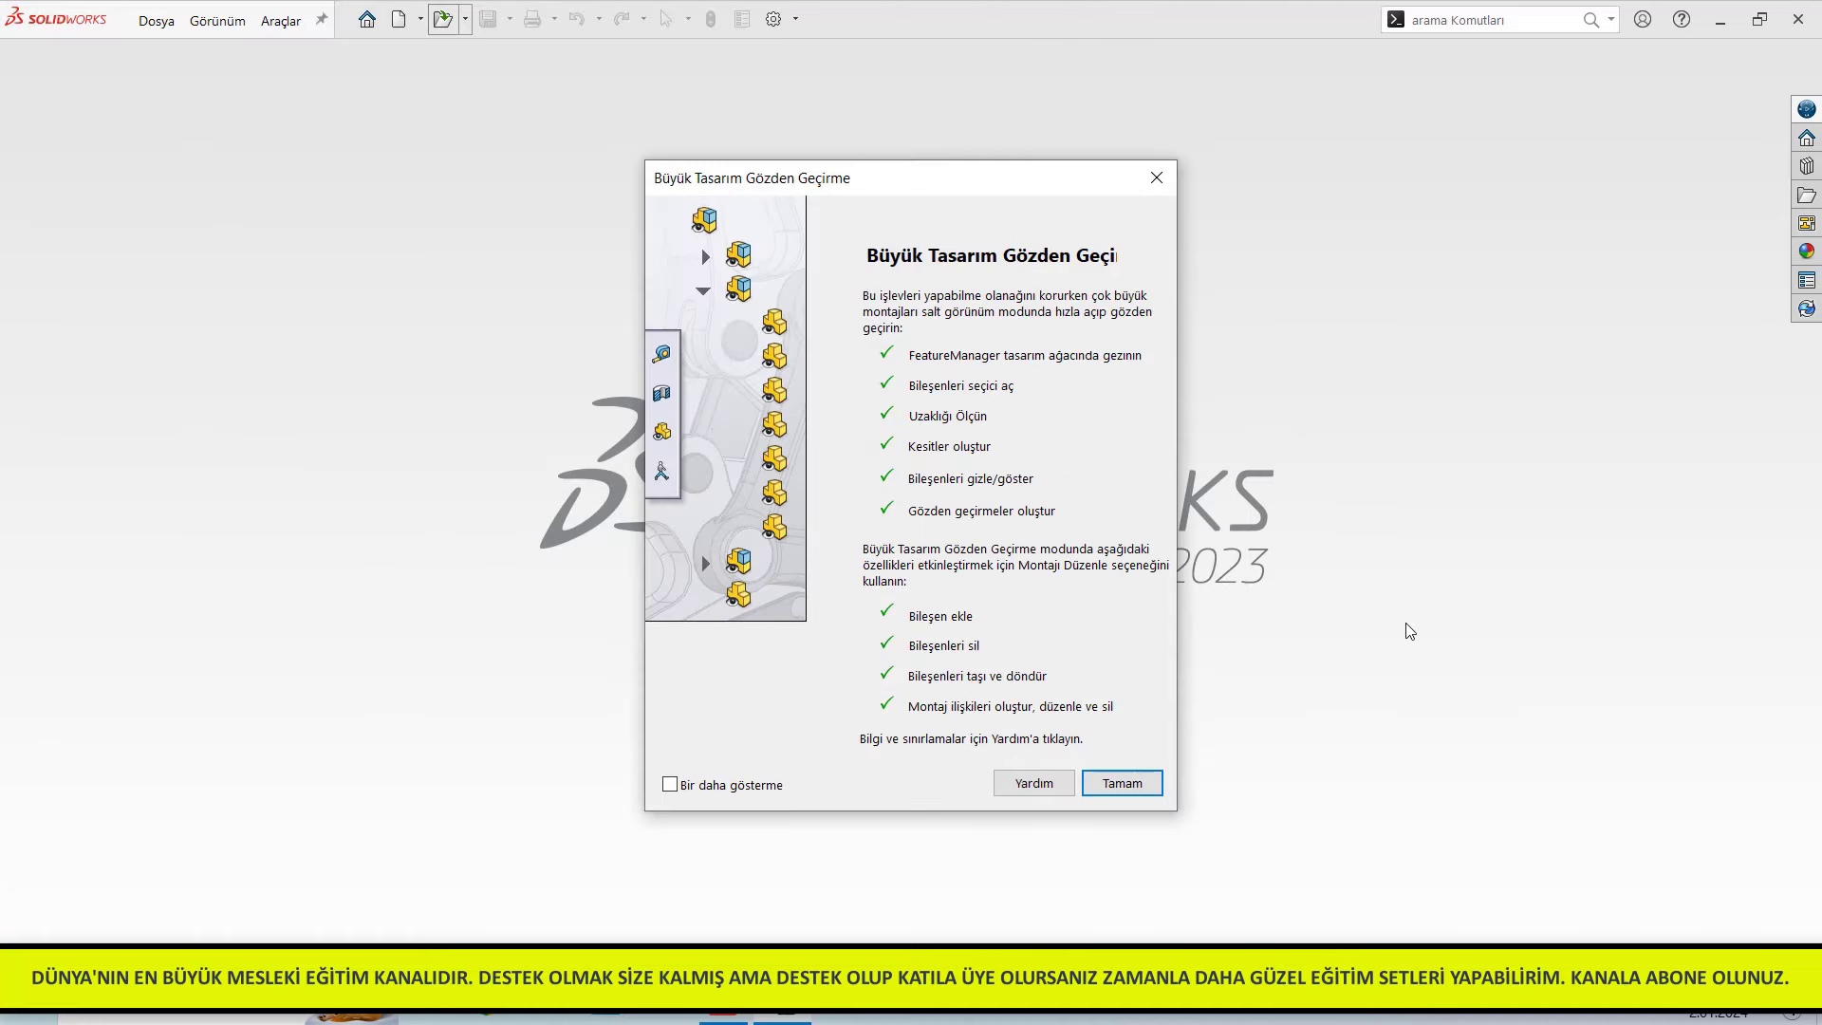
left_click(1157, 178)
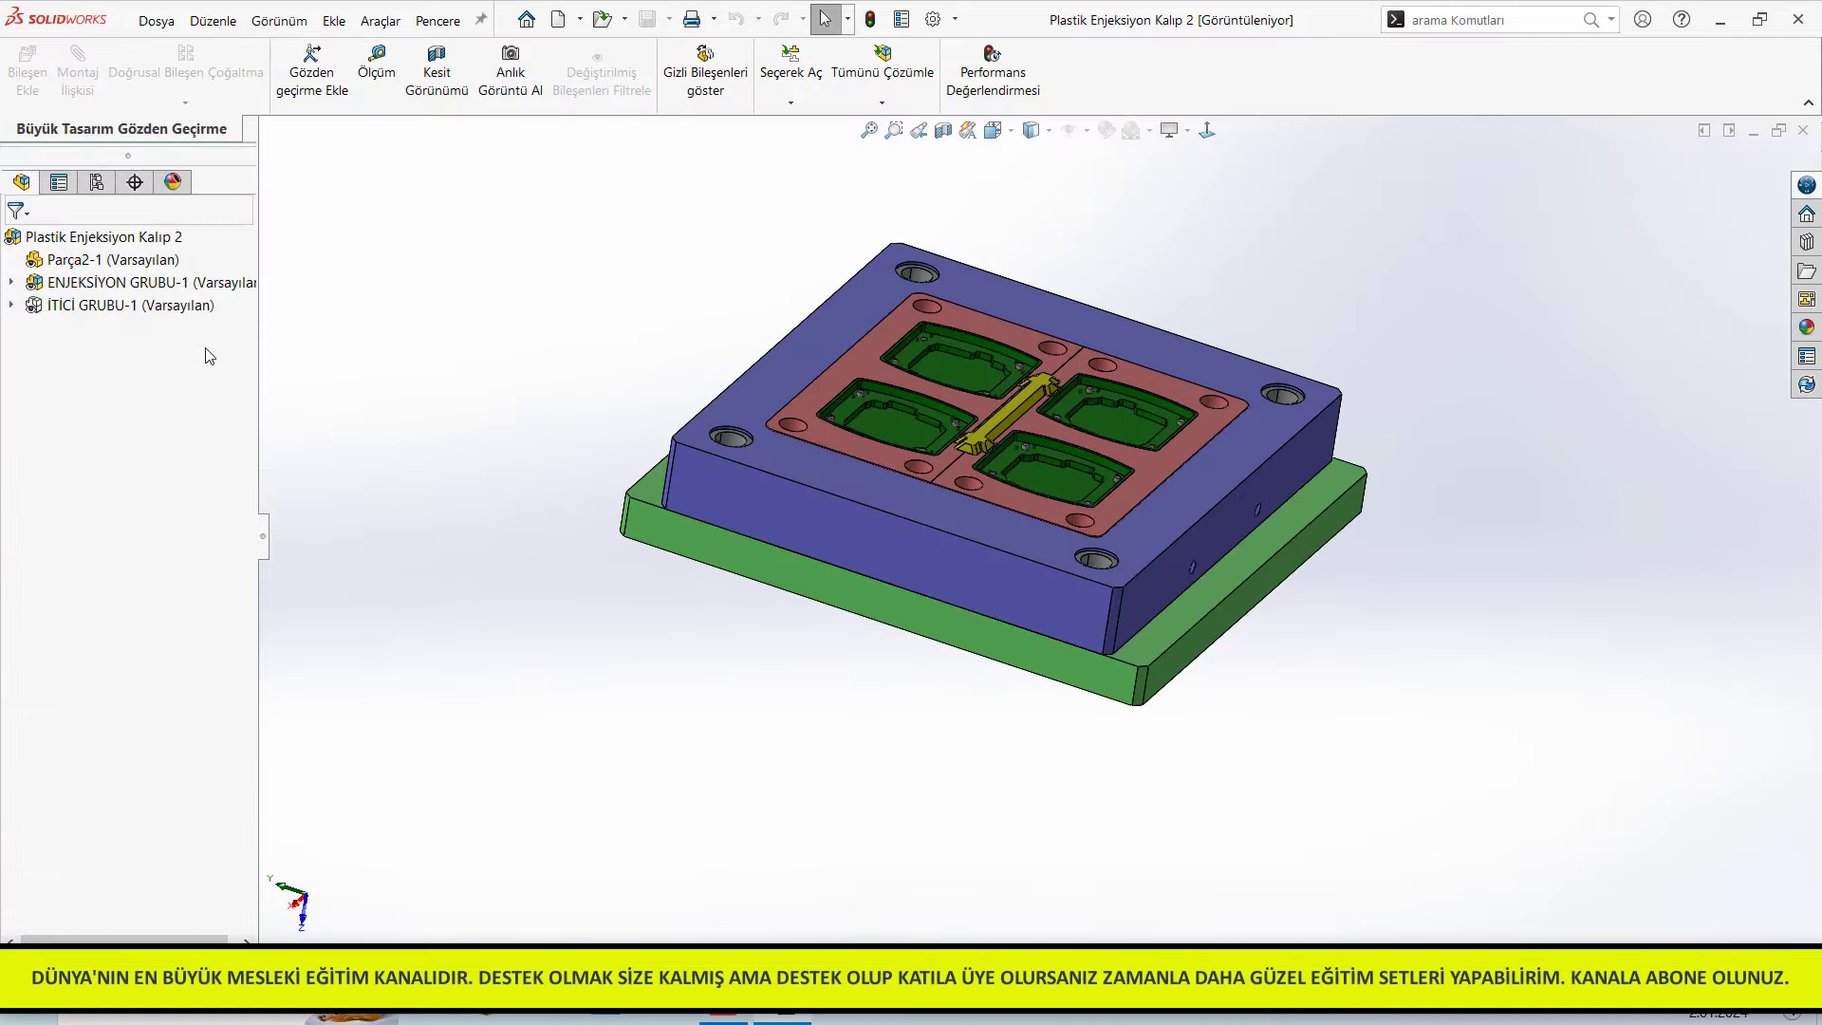
Show the İTİCİ GRUBU-1 subassembly and fit the whole mould in view
right_click(99, 306)
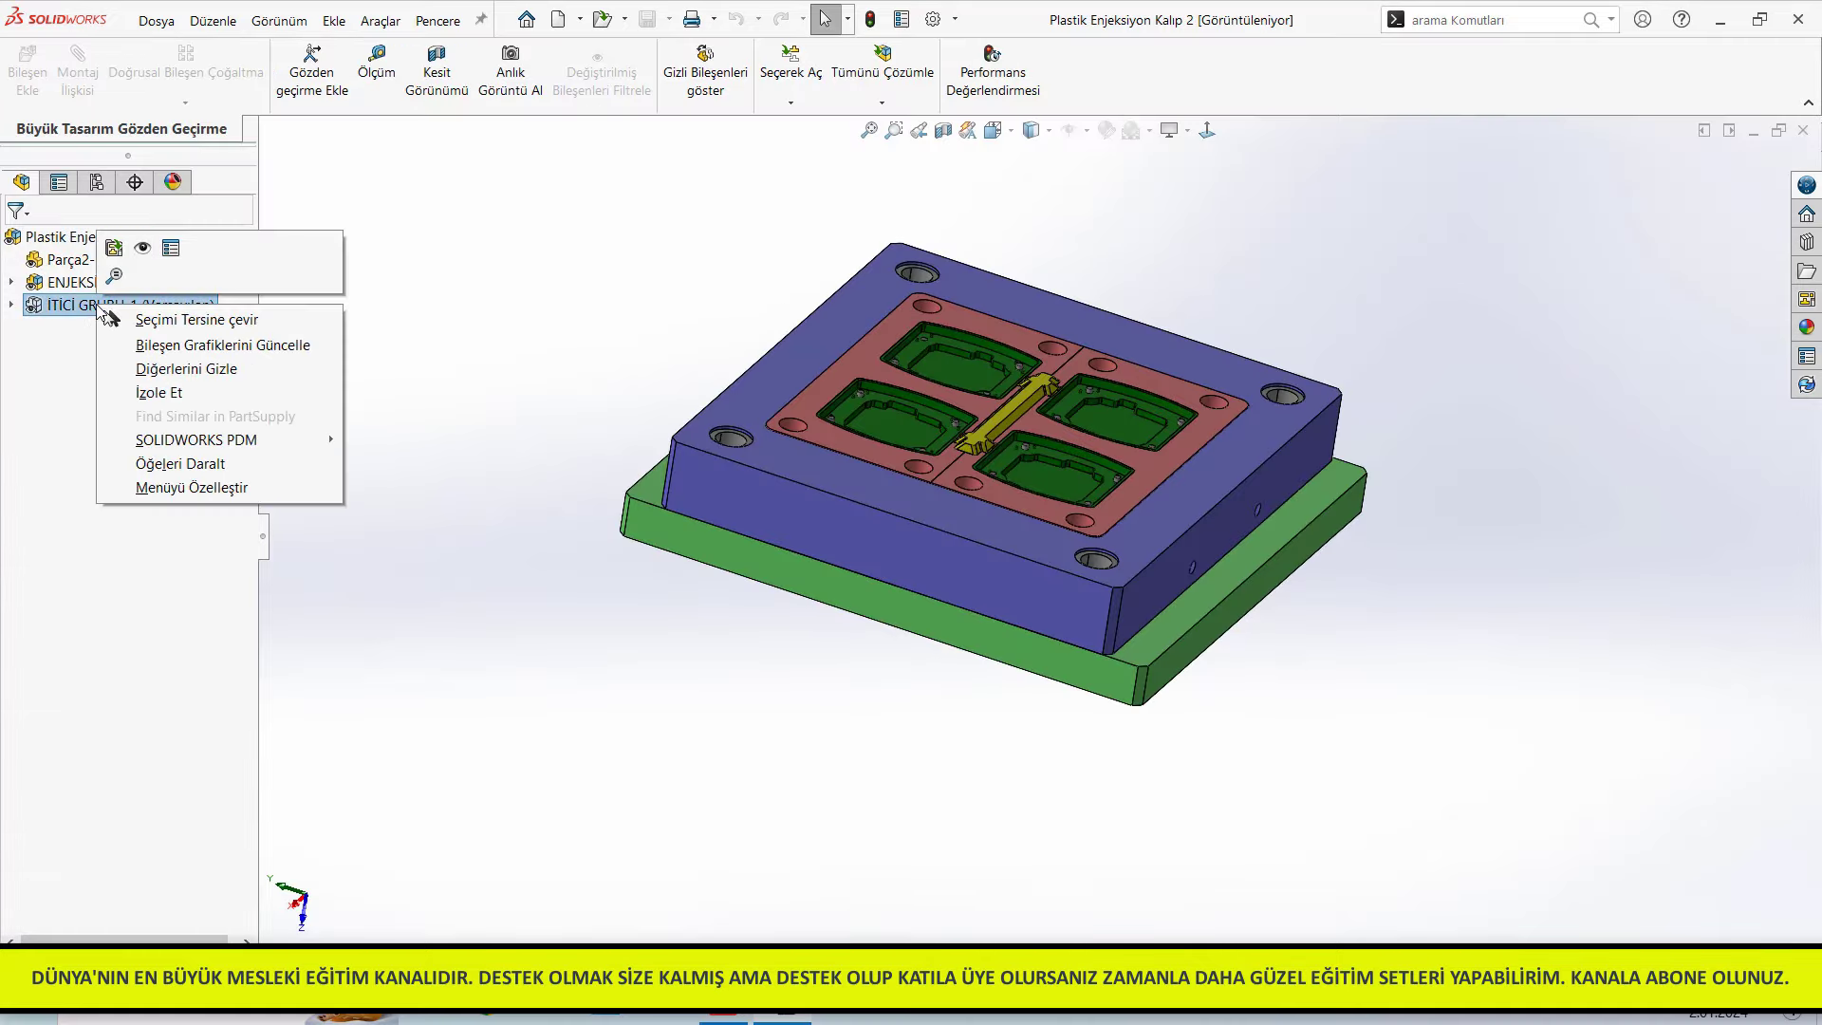
left_click(142, 247)
left_click(692, 590)
mouse_move(692, 590)
middle_mouse_down()
mouse_move(898, 700)
mouse_move(953, 613)
mouse_move(1076, 268)
mouse_move(989, 558)
middle_mouse_up()
key("f")
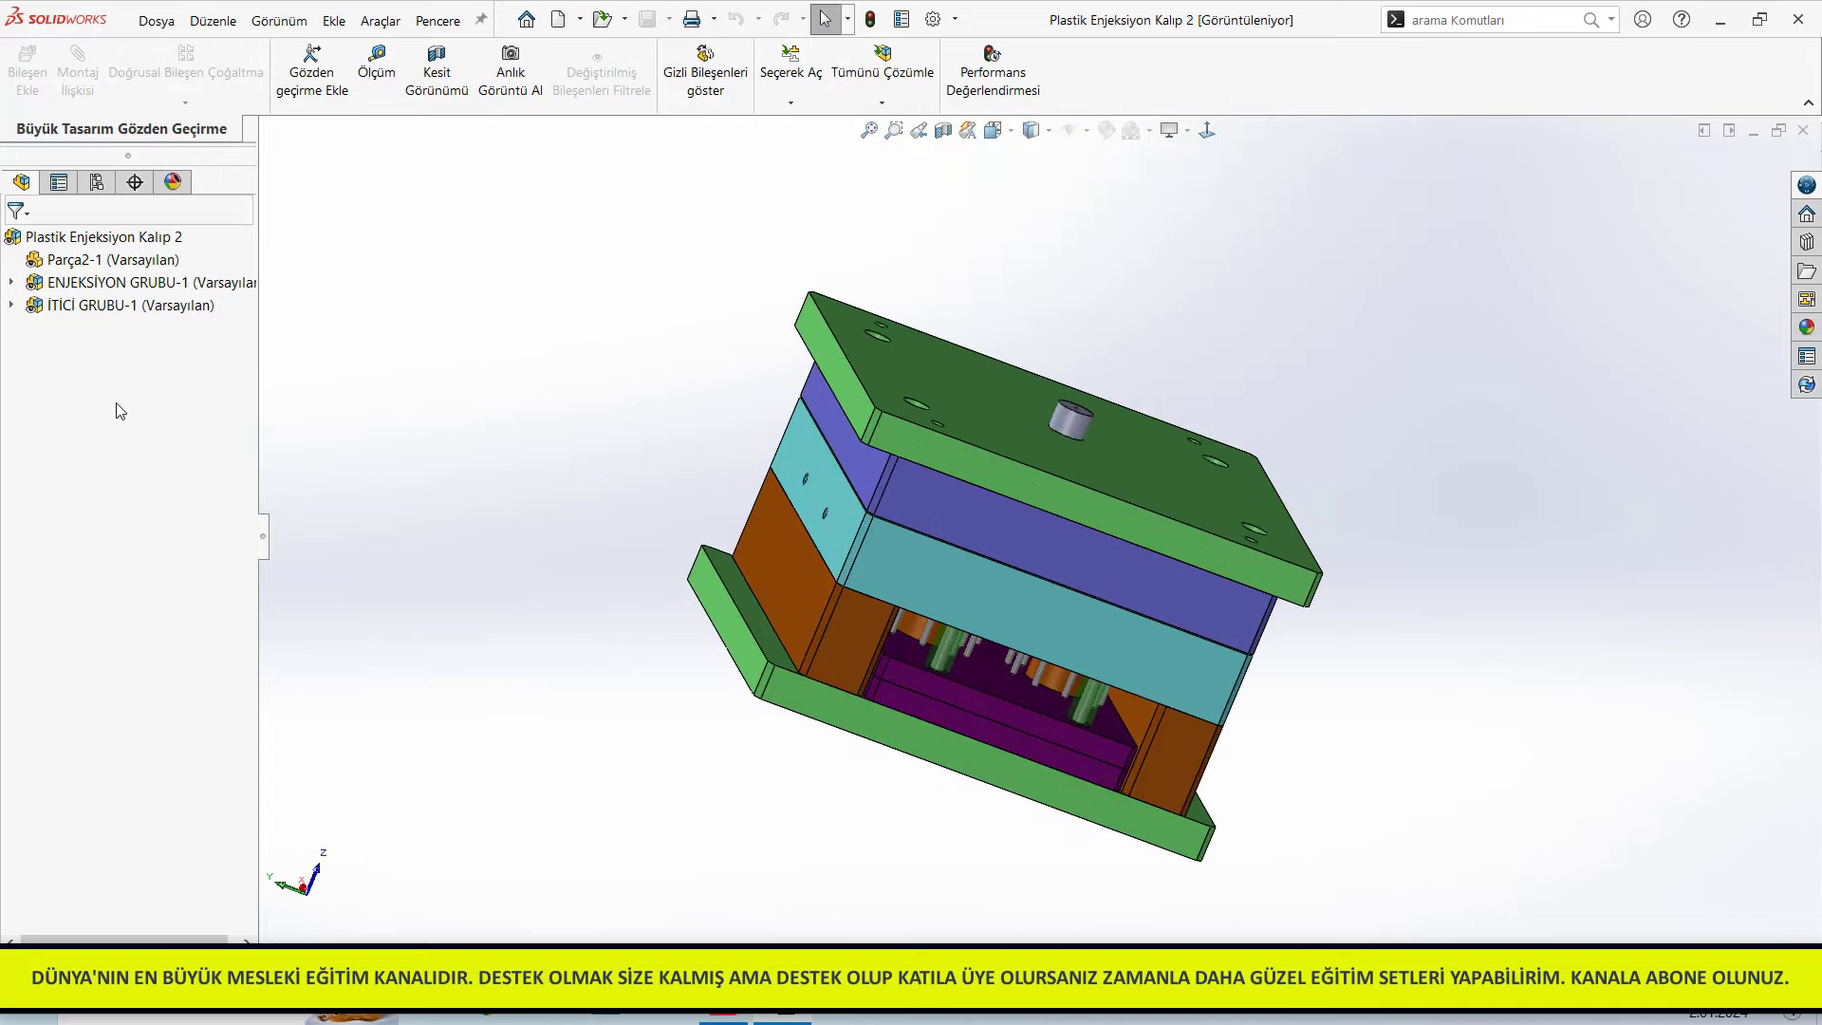
Hide the İTİCİ GRUBU and ENJEKSİYON GRUBU plate groups
left_click(157, 307)
right_click(131, 311)
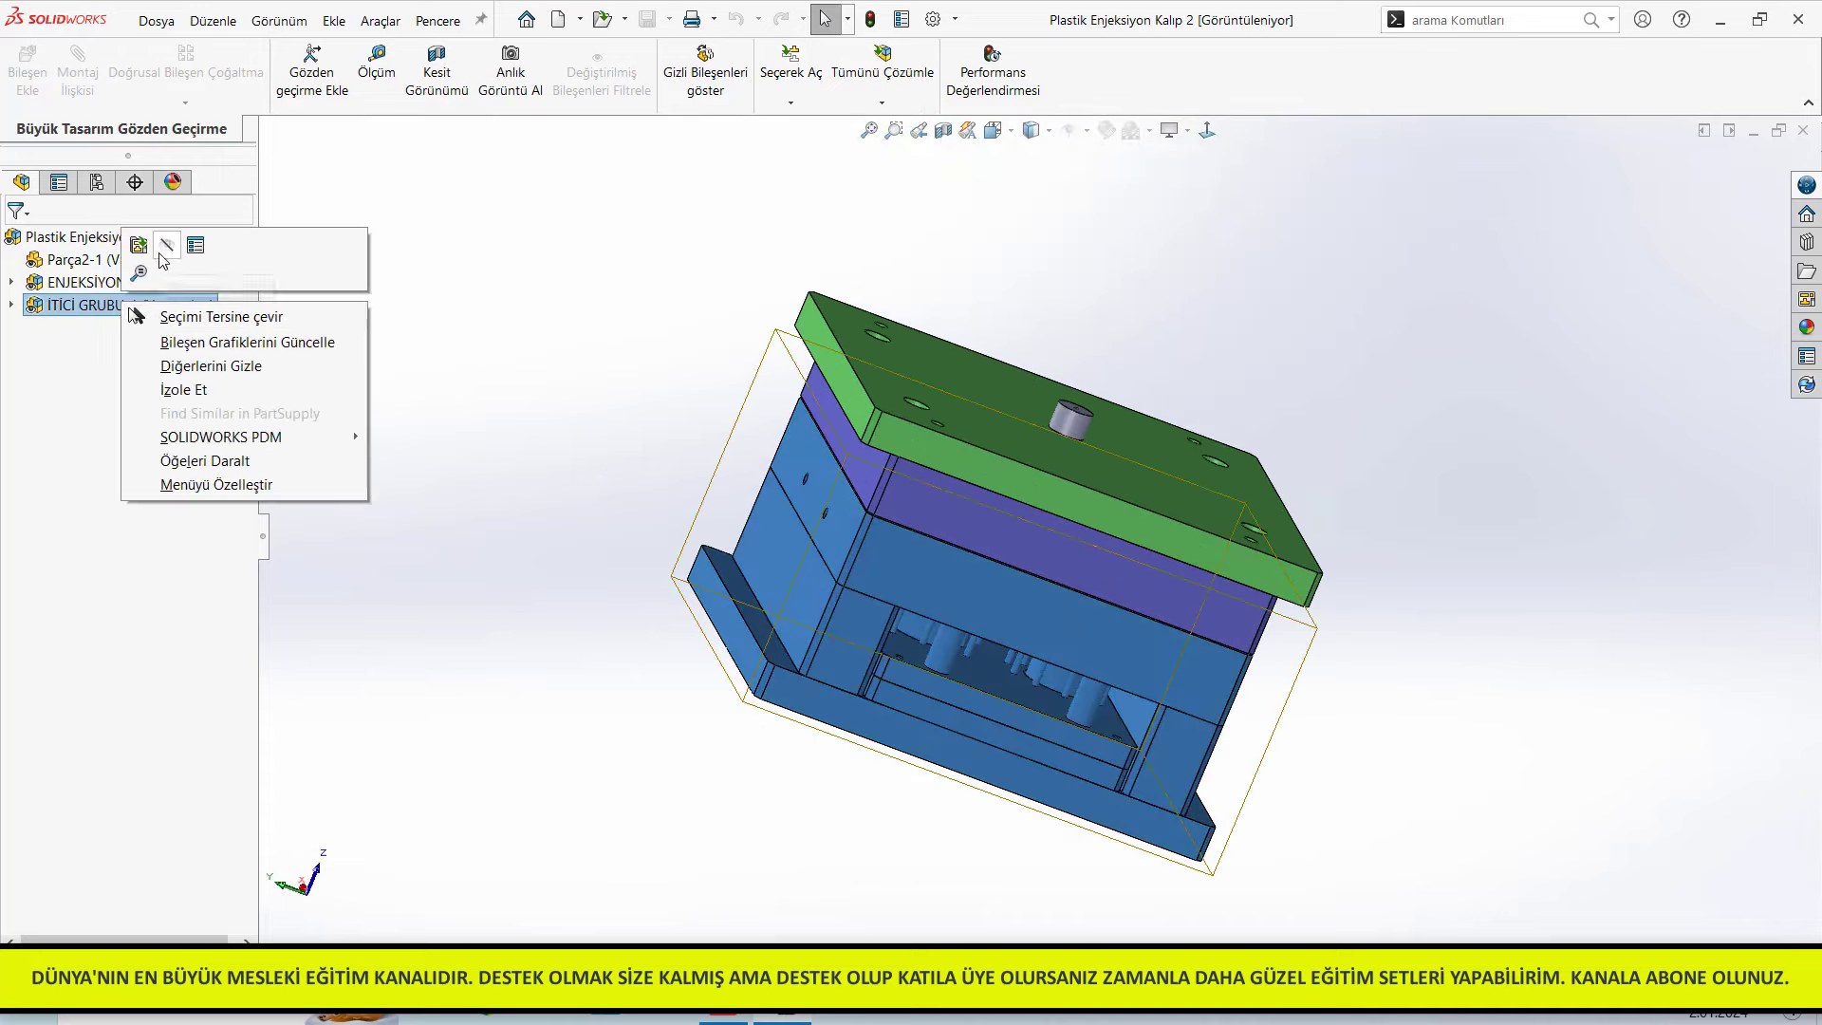
left_click(163, 259)
right_click(133, 282)
left_click(167, 227)
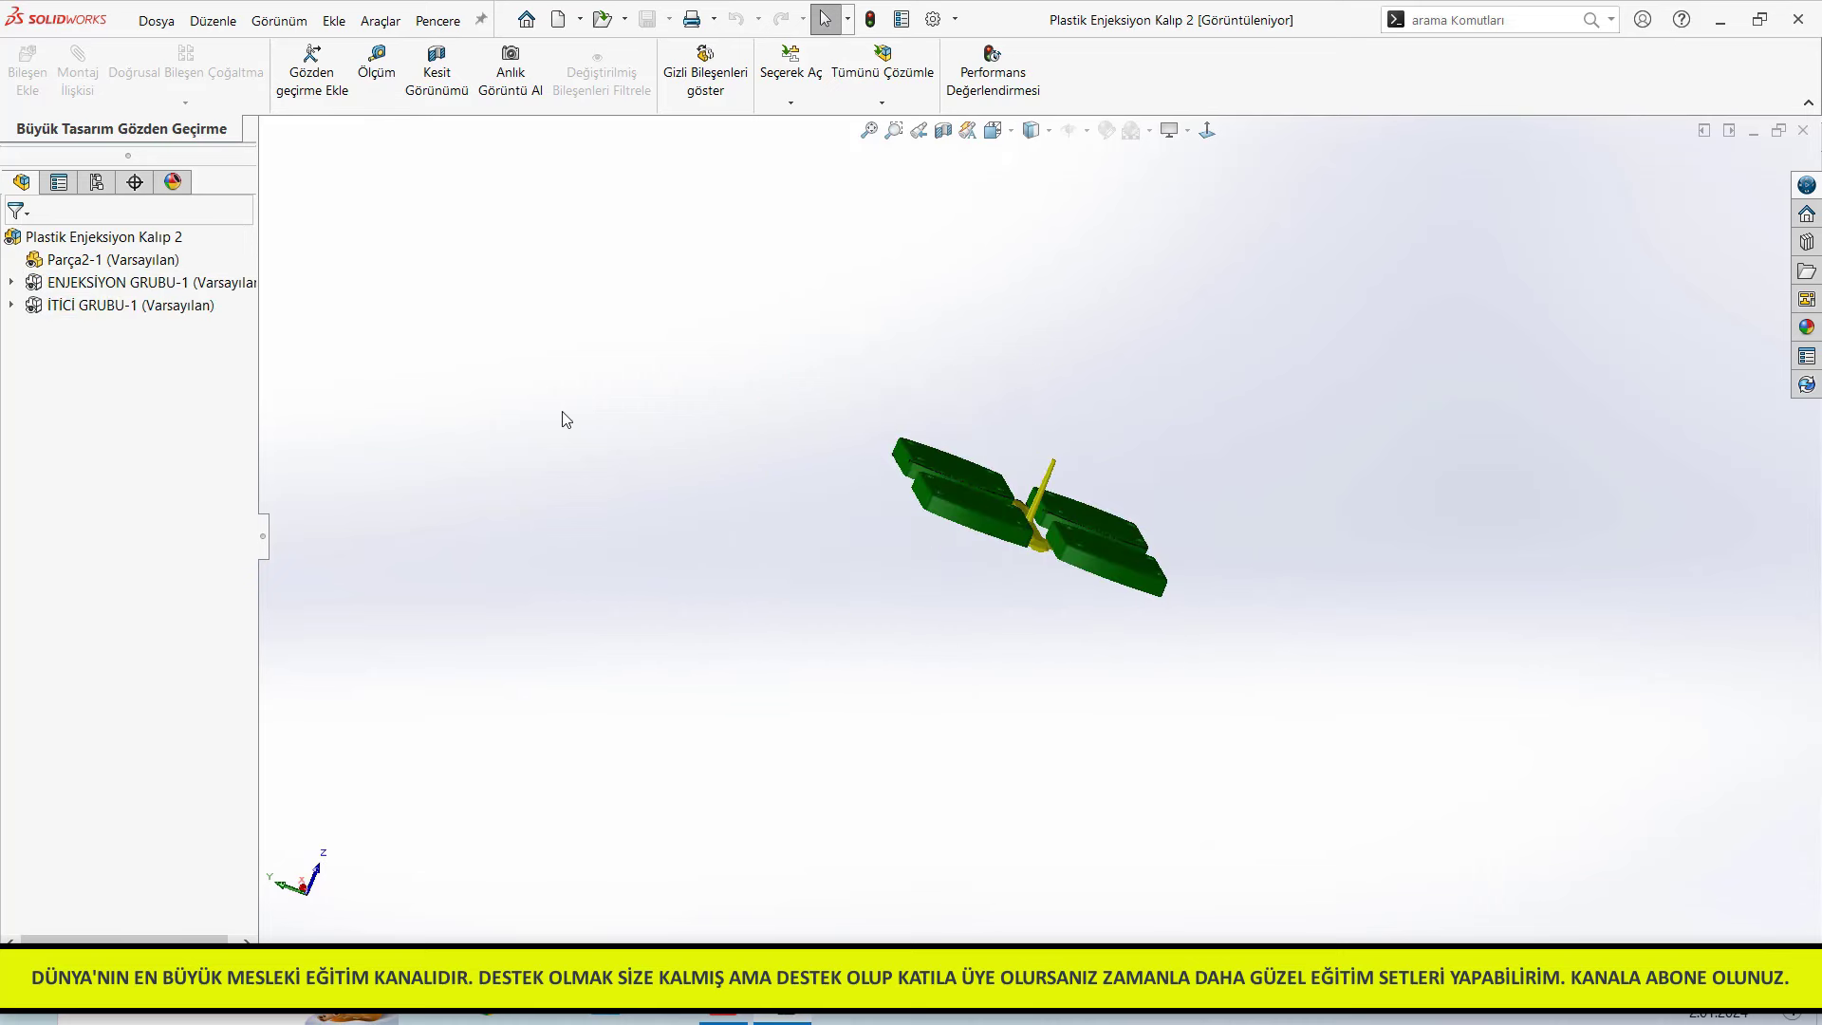
Orbit to a top view of the four cavities and runner, then close mold 2
middle_click_drag(1020, 556, 1050, 572)
scroll(1038, 475, "down", 5)
middle_click_drag(1038, 475, 863, 653)
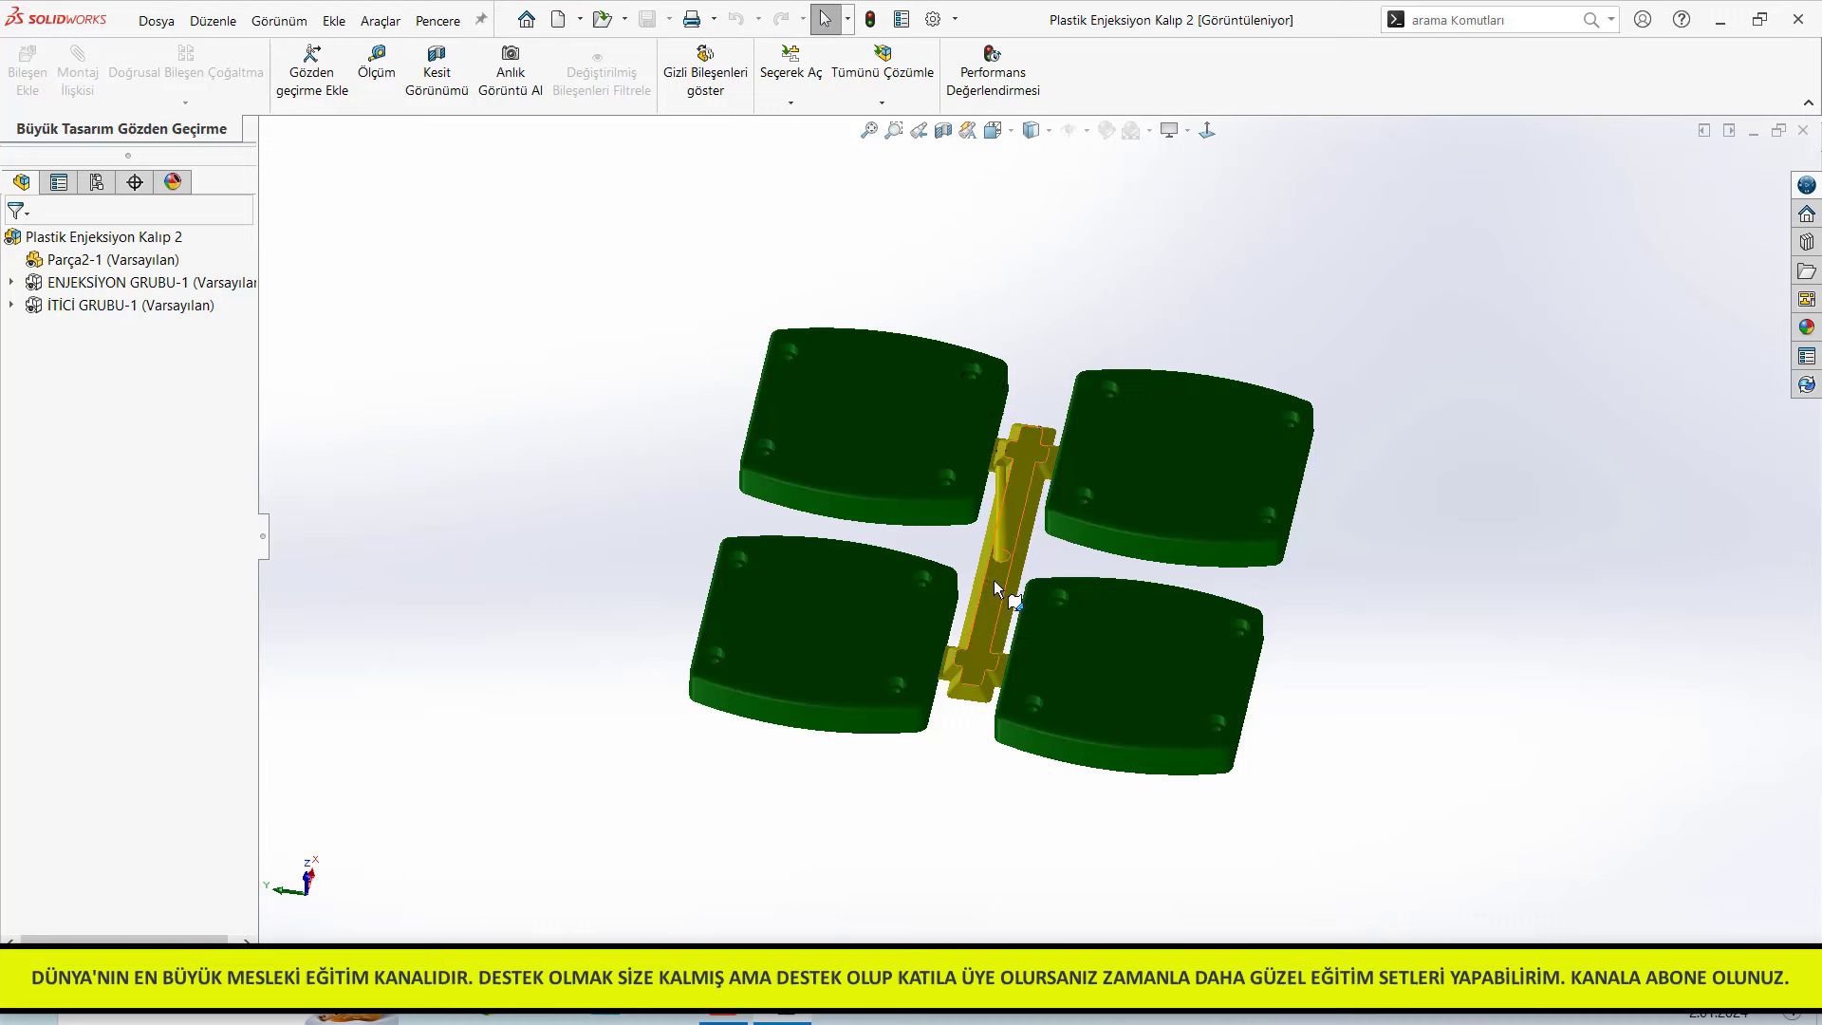
mouse_move(980, 674)
middle_mouse_down()
mouse_move(1009, 439)
mouse_move(1004, 687)
middle_mouse_up()
key("z")
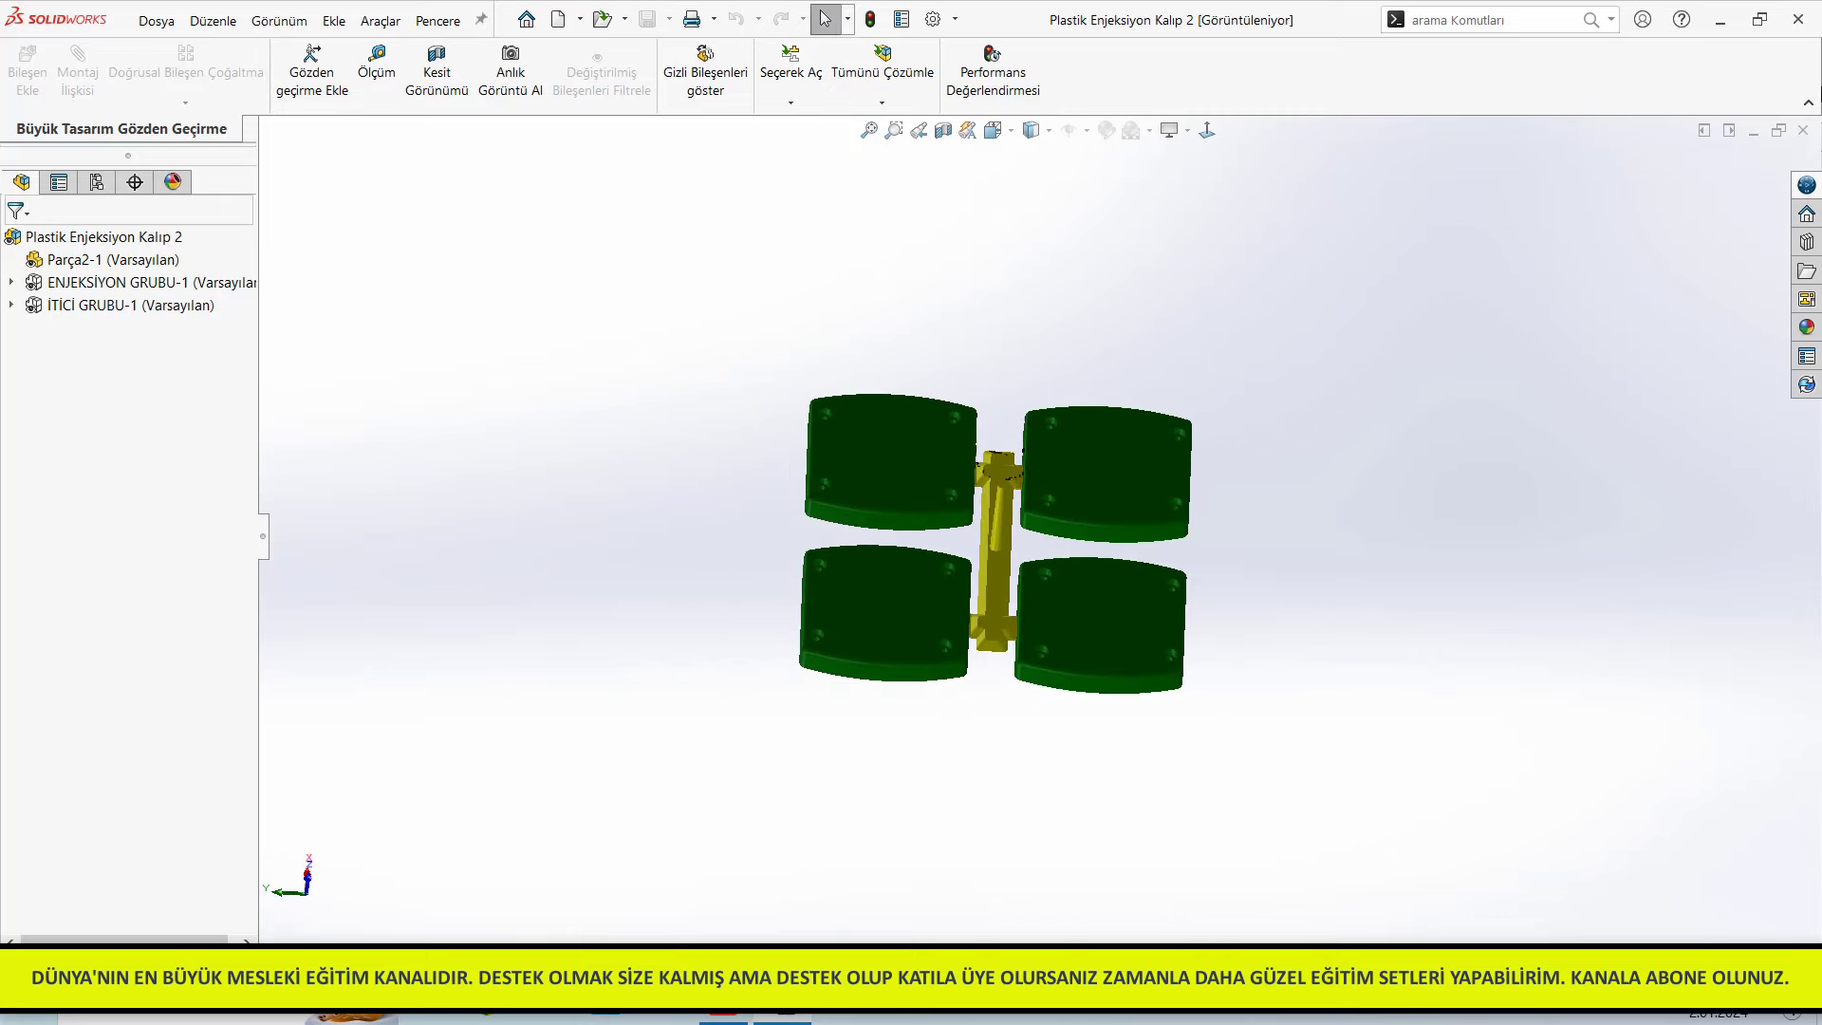
left_click(1804, 130)
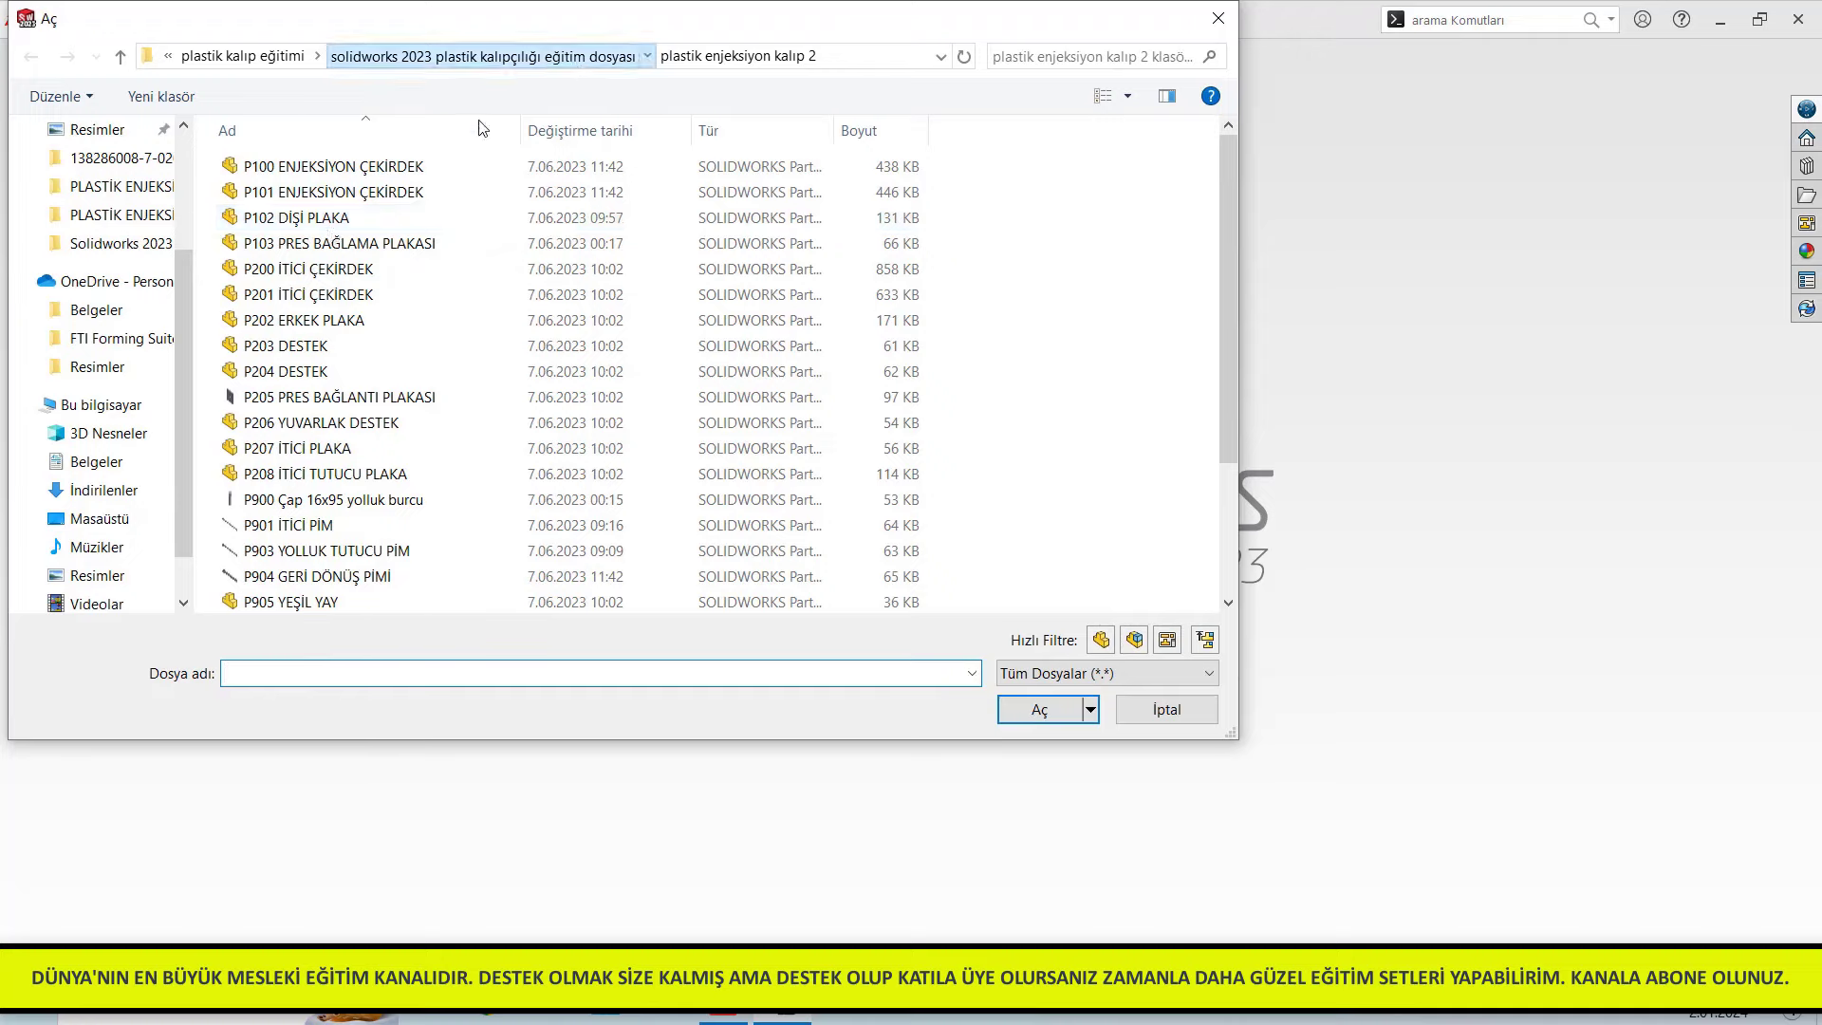
Go up a folder and open PLASTİK ENJEKSİYON KALIP 3 from the Plastik enjeksiyon kalıp 3 folder
left_click(574, 57)
double_click(337, 221)
scroll(337, 240, "down", 3)
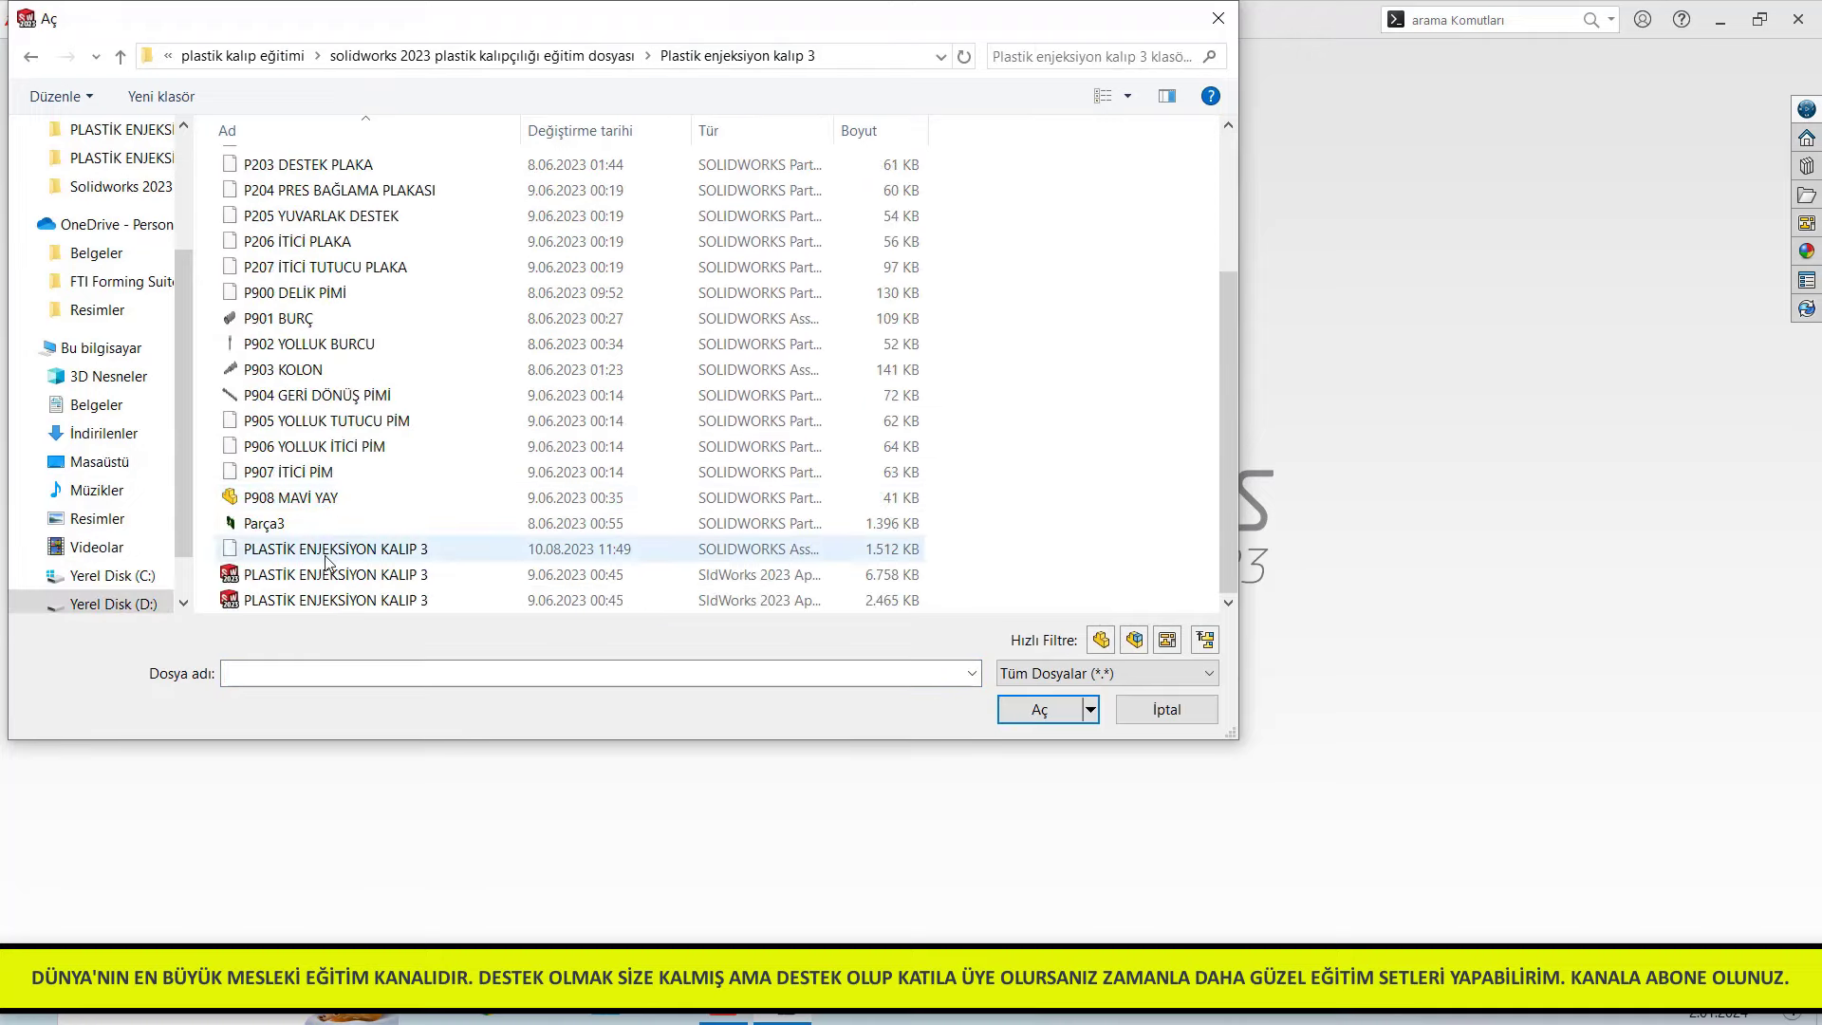
left_click(879, 546)
left_click(1038, 713)
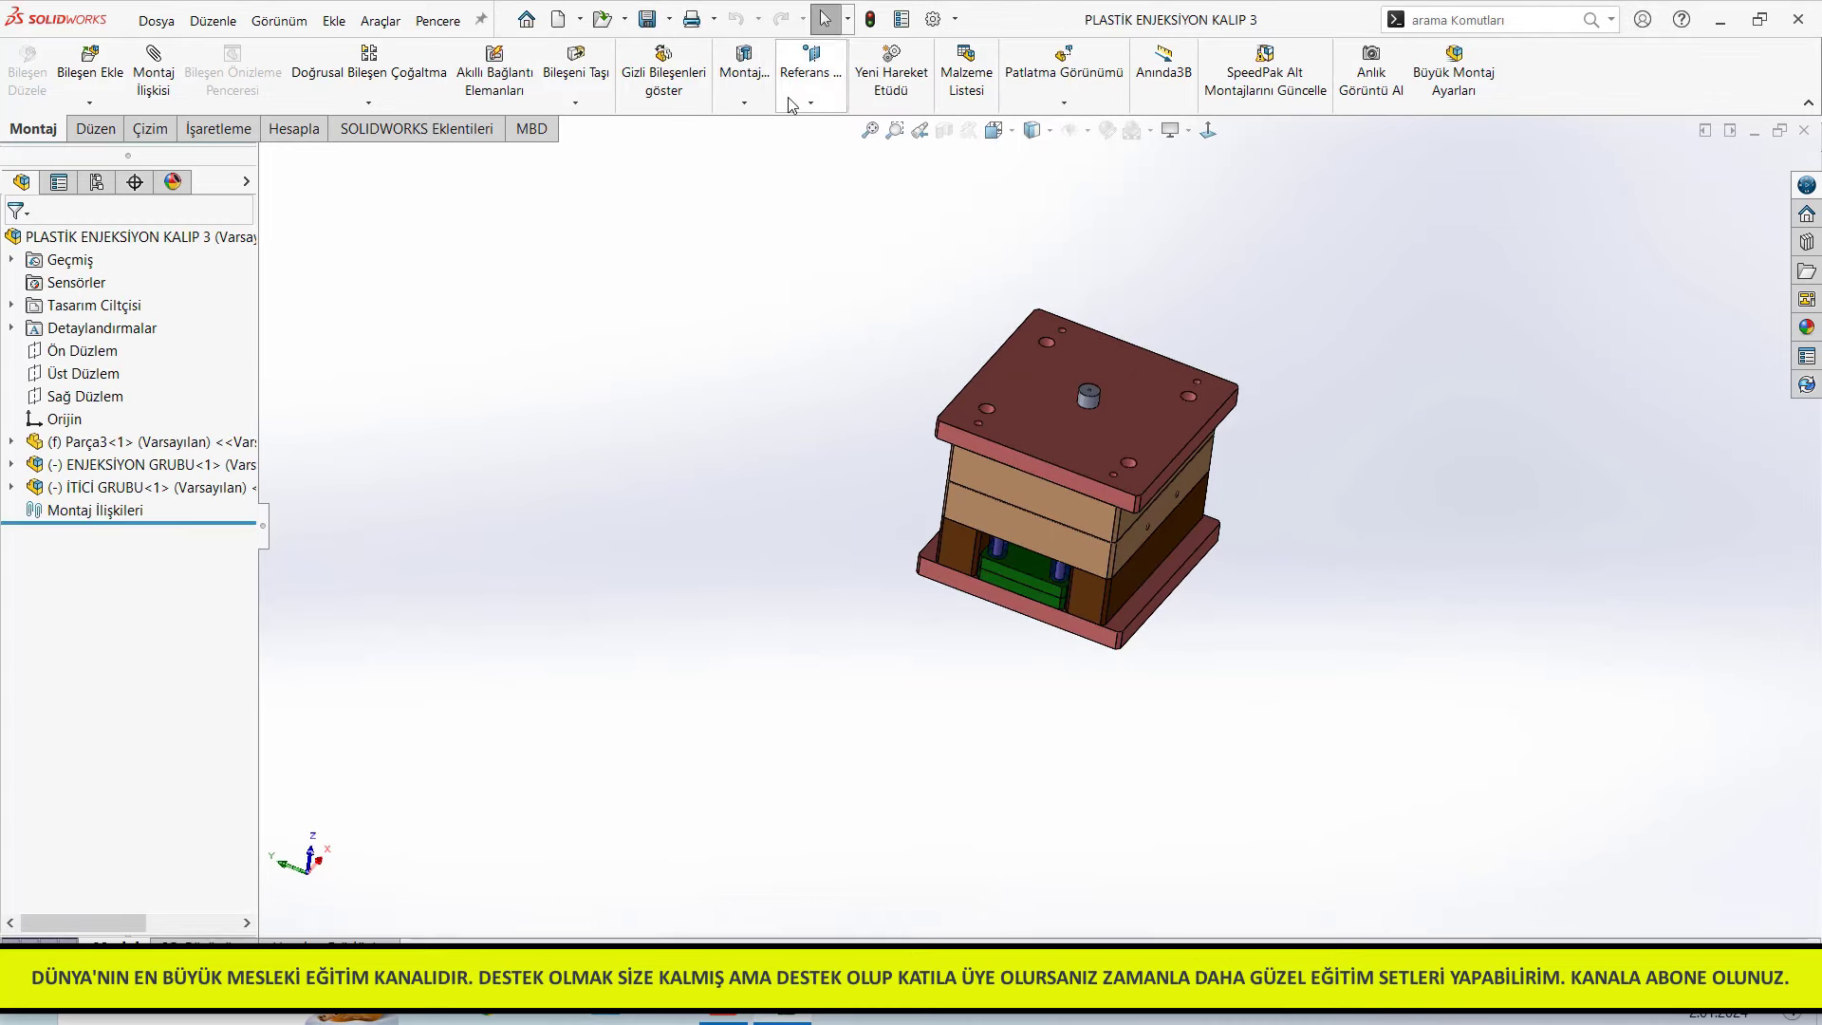
Hide İTİCİ GRUBU and orbit and zoom onto the two cavities and runner
mouse_move(1409, 457)
middle_mouse_down()
mouse_move(1258, 353)
mouse_move(1409, 457)
middle_mouse_up()
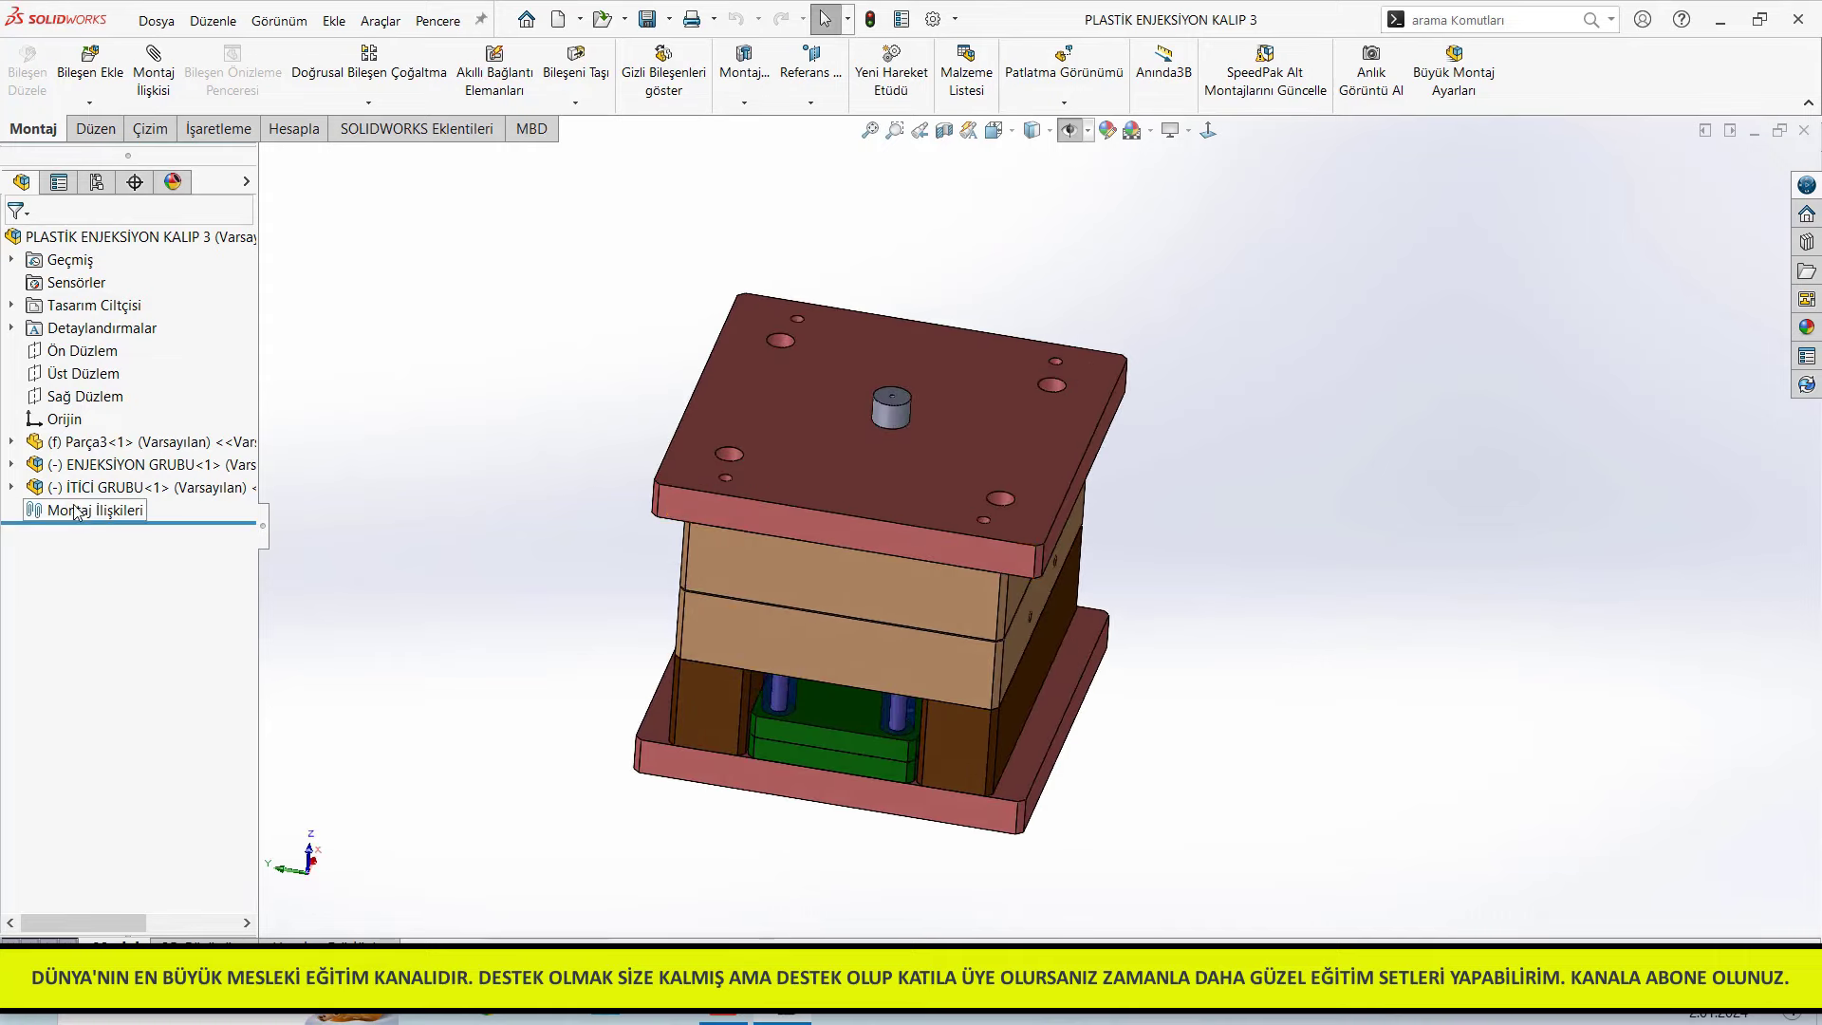
left_click(142, 487)
left_click(130, 459)
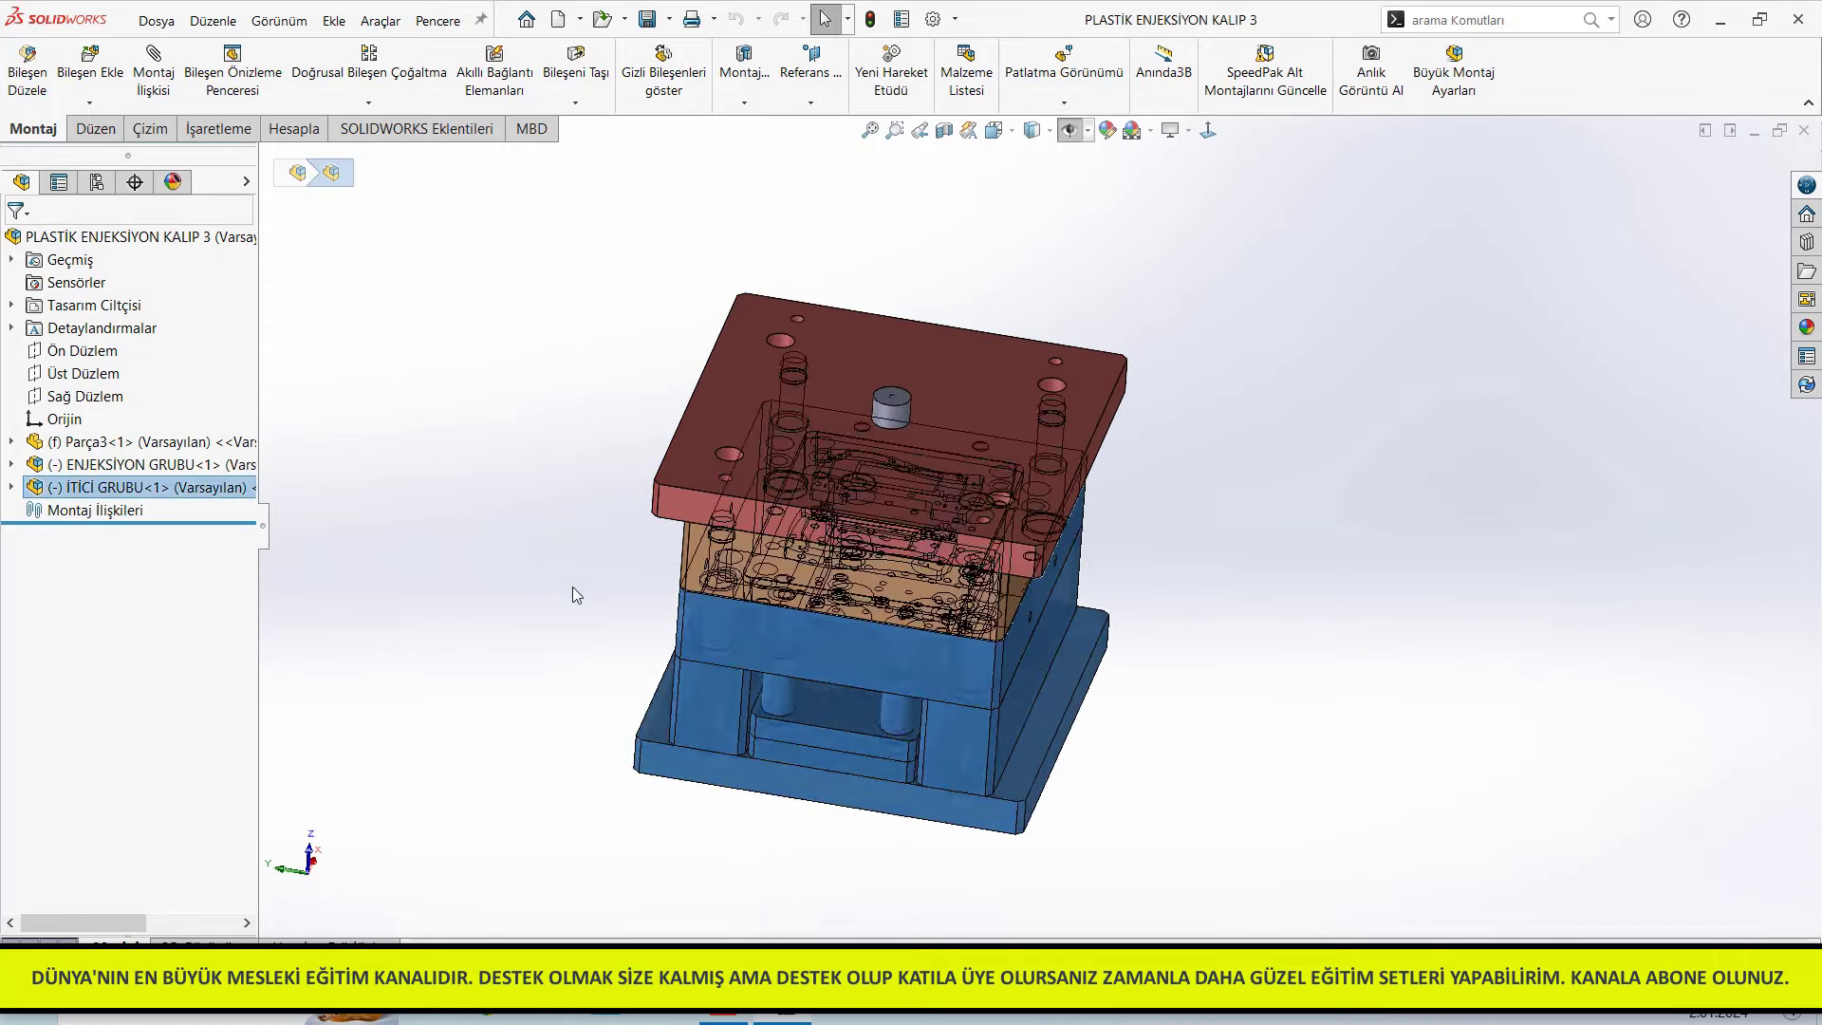
scroll(835, 461, "down", 2)
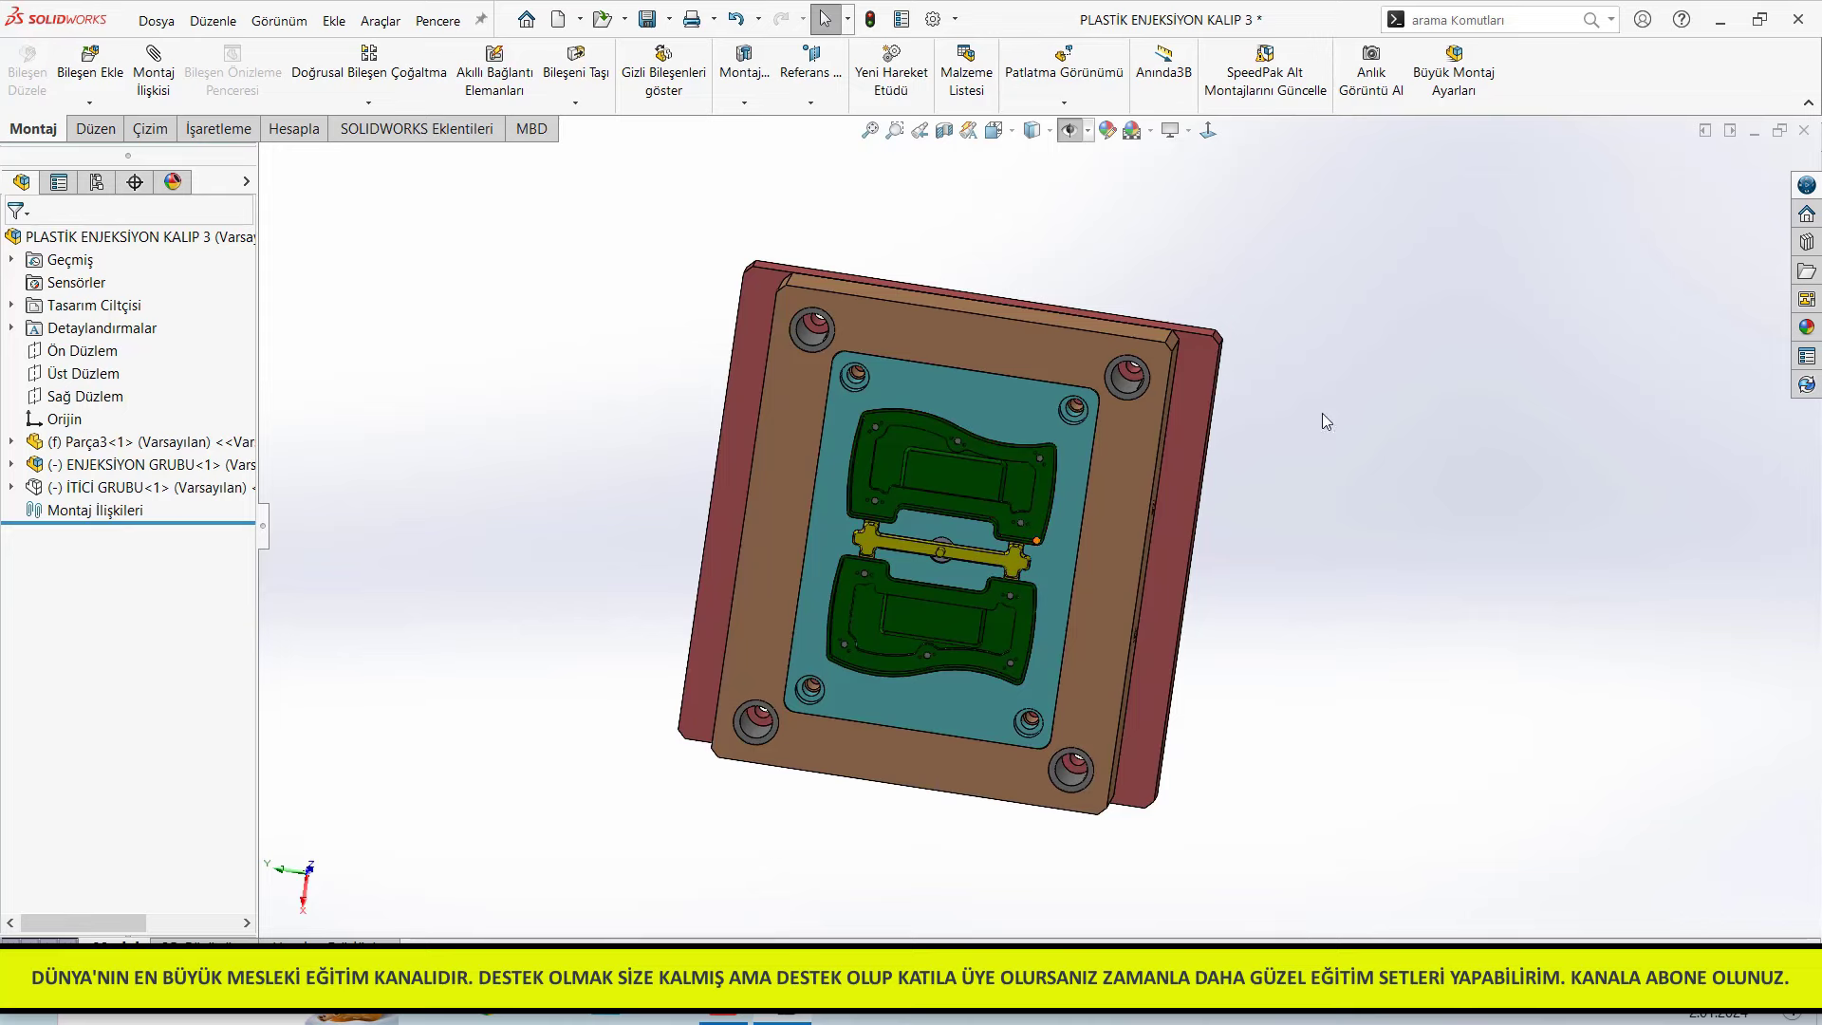
middle_click_drag(1314, 395, 1311, 494)
scroll(978, 466, "down", 3)
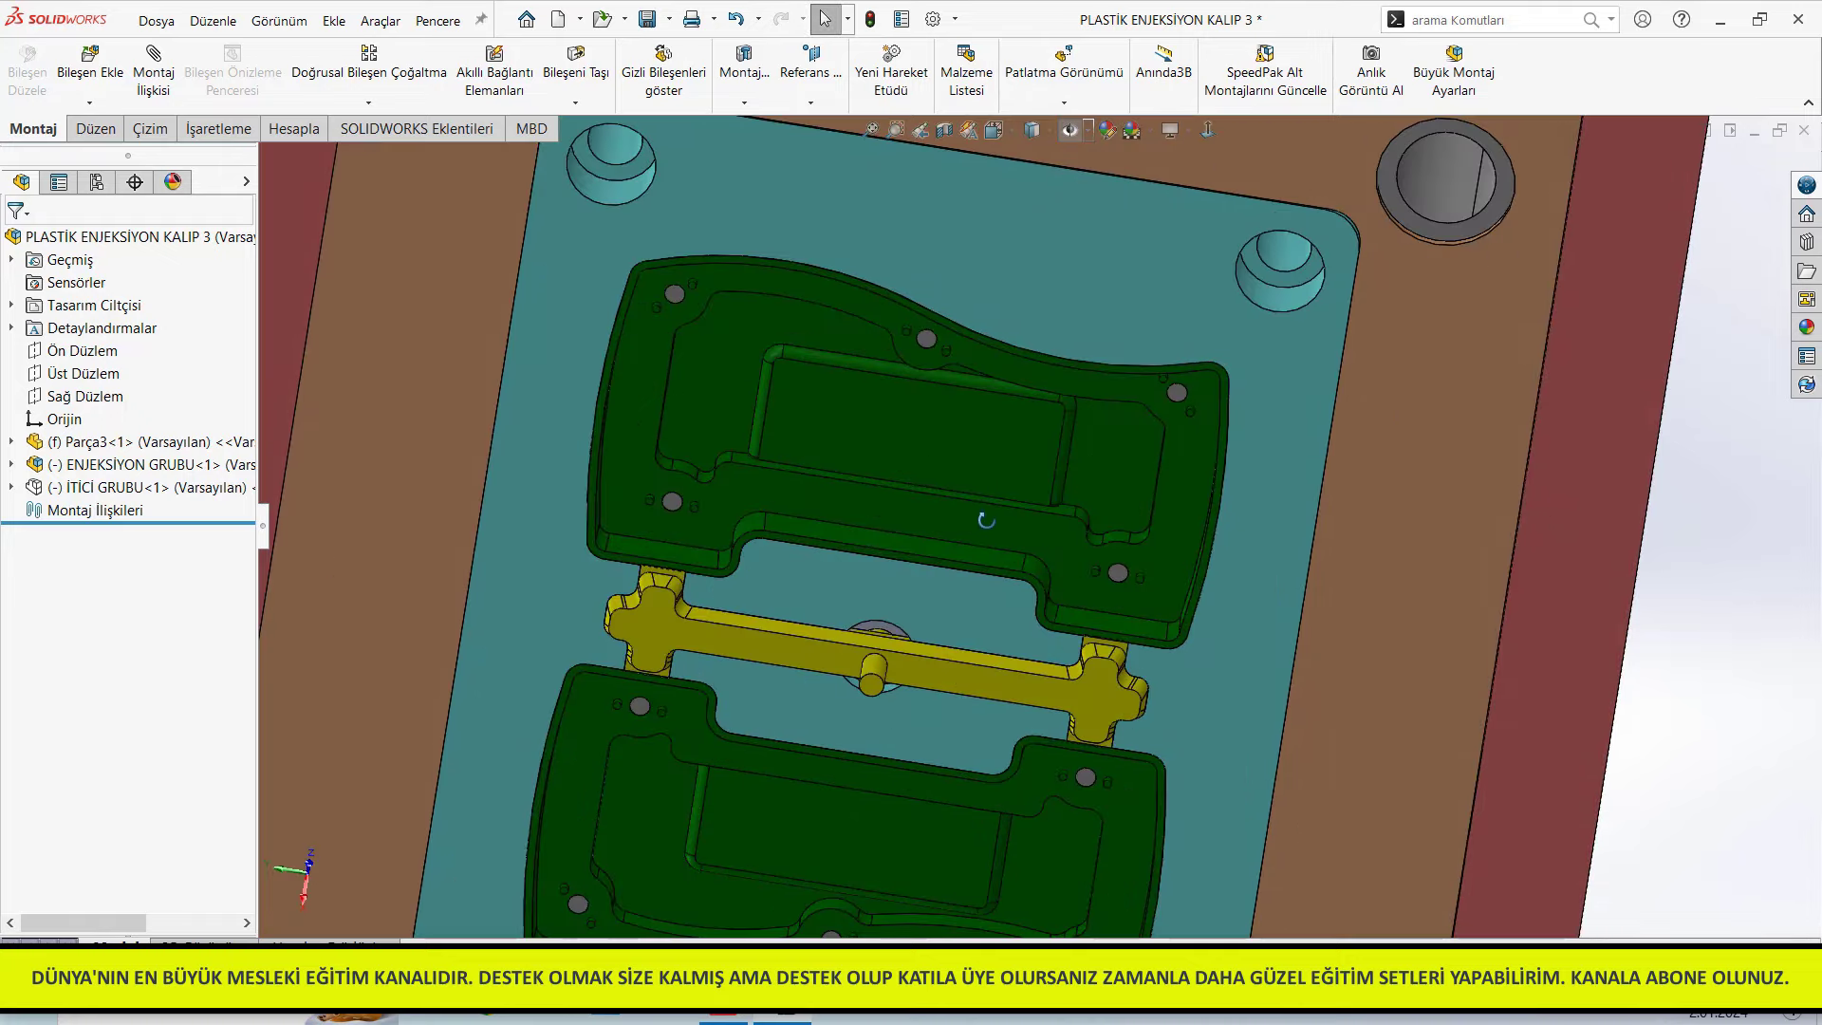
scroll(1016, 379, "down", 2)
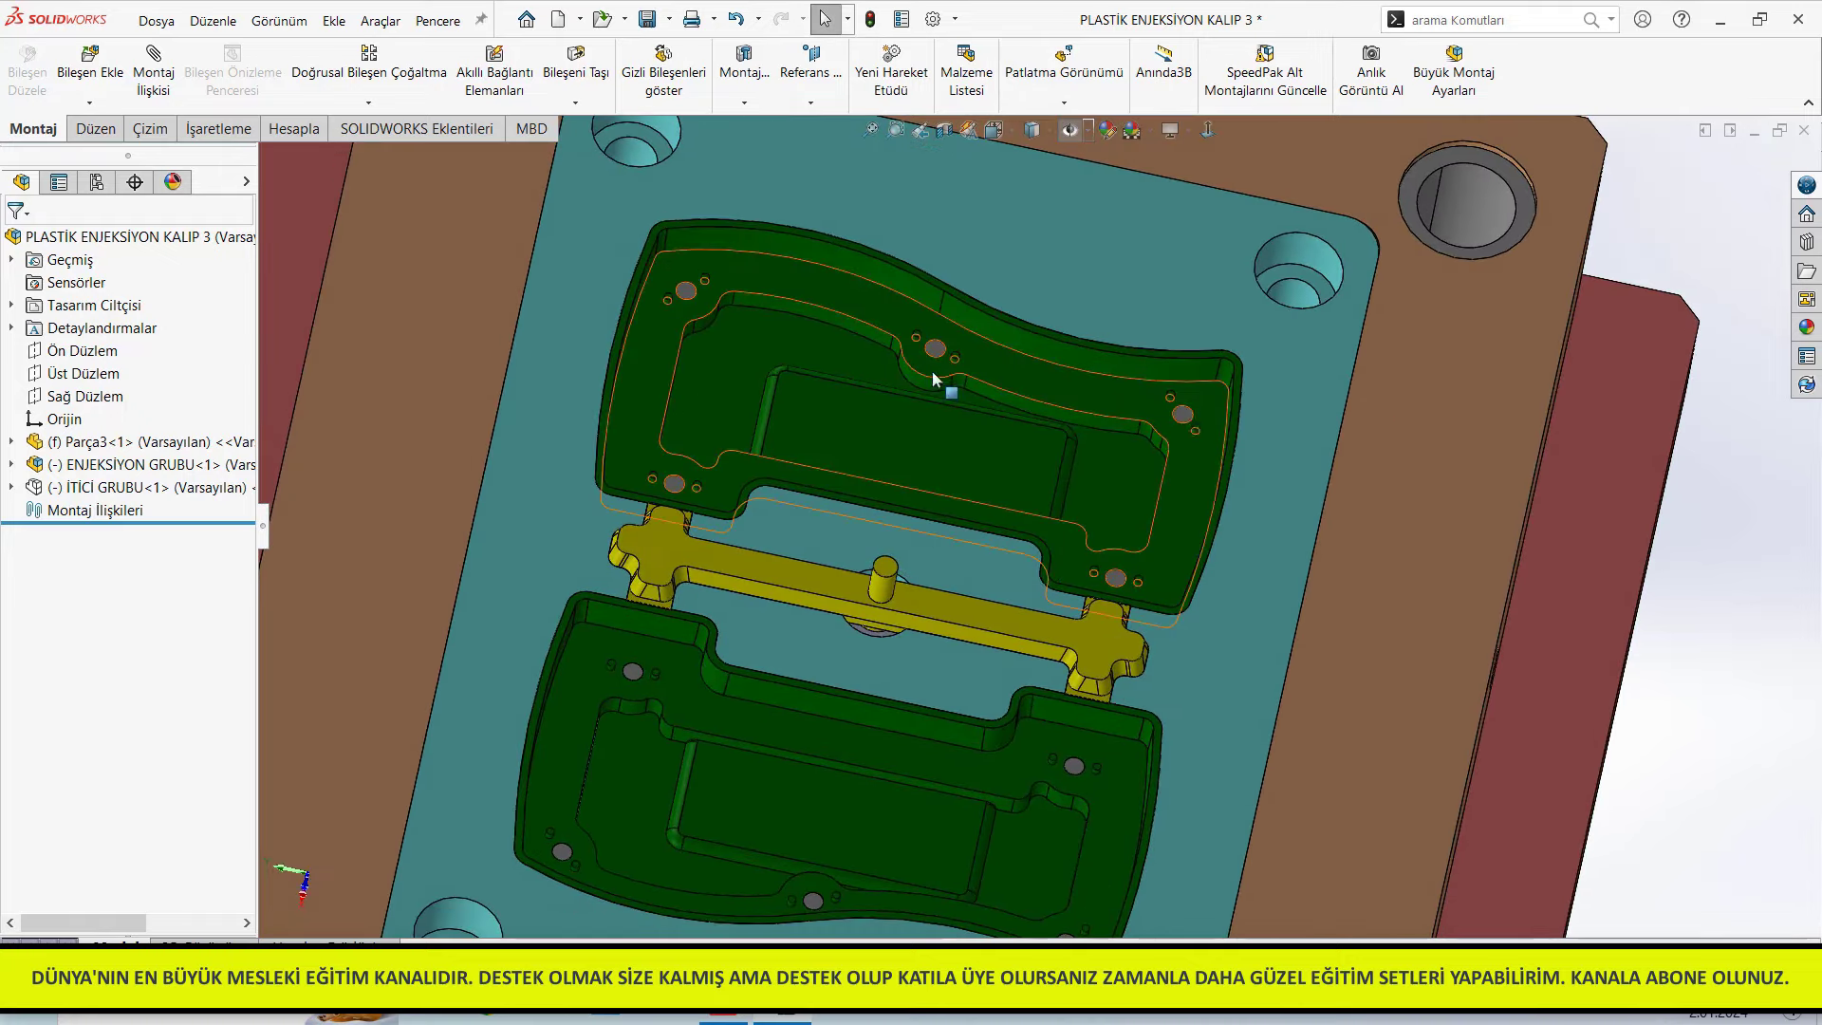
scroll(862, 469, "up", 4)
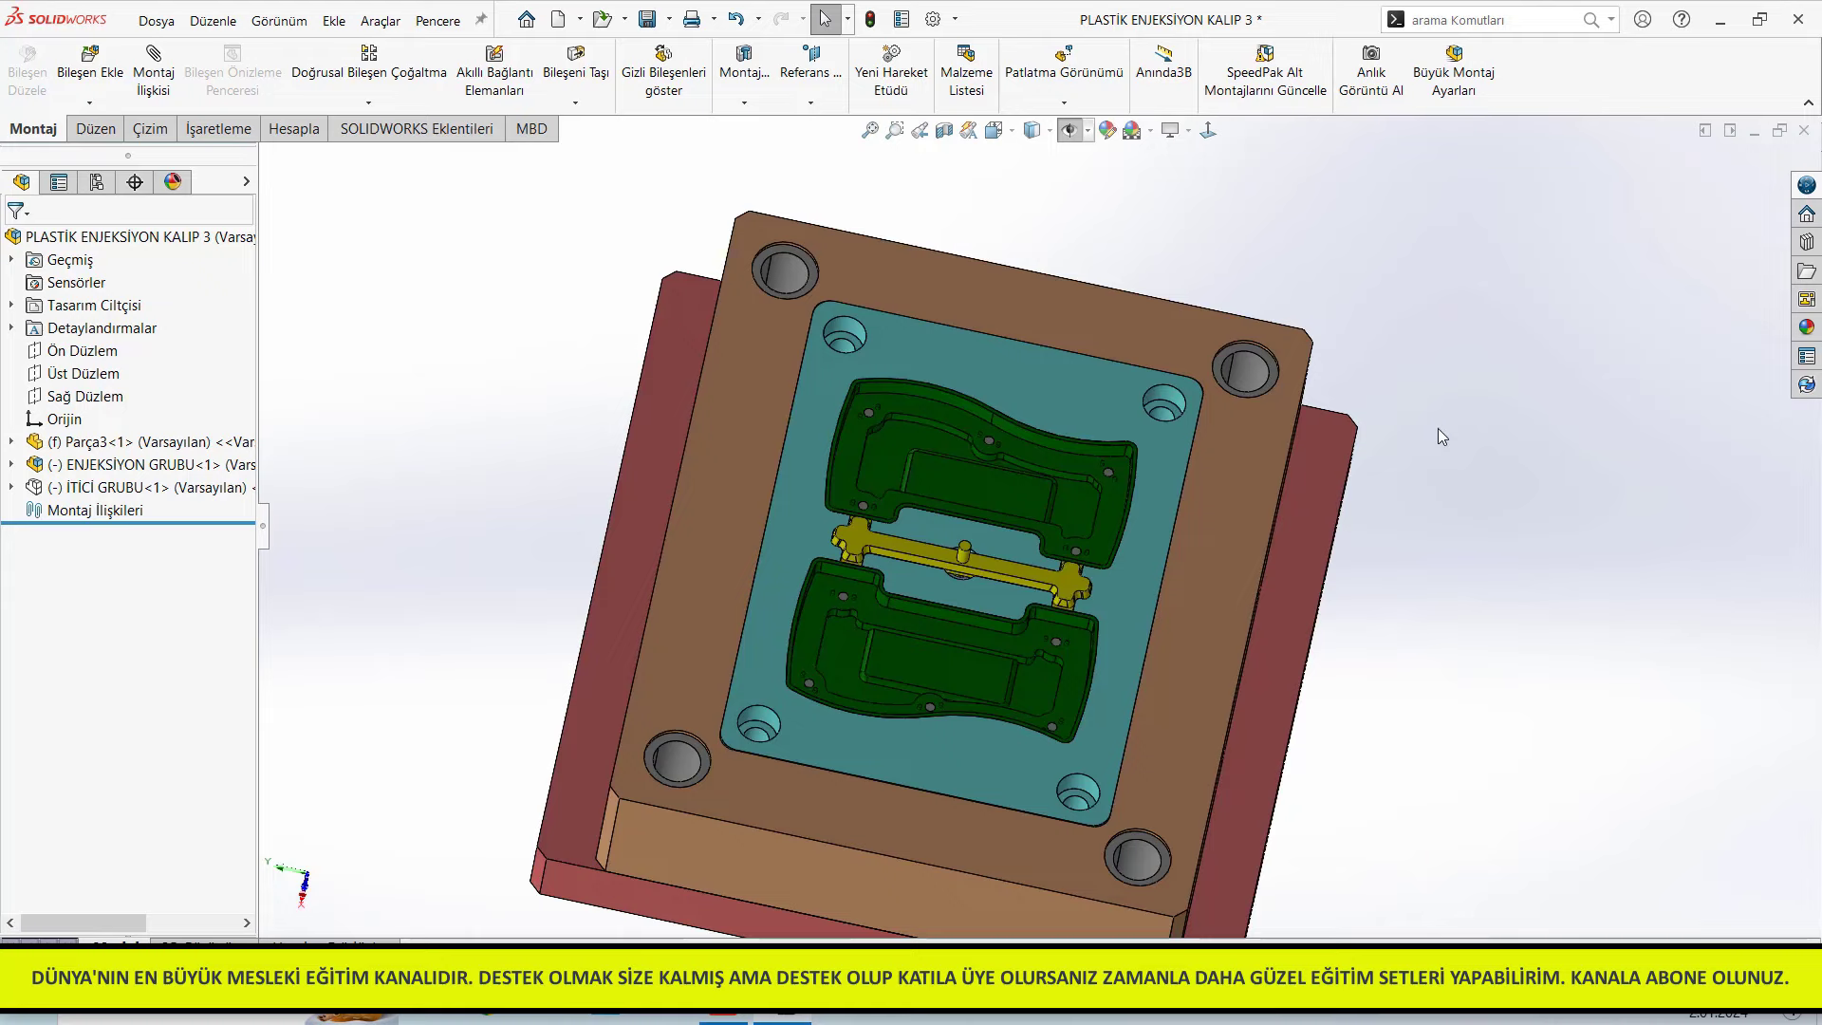
Show İTİCİ GRUBU again, rebuild the assembly and collapse Parça3's feature list
key("ctrl+7")
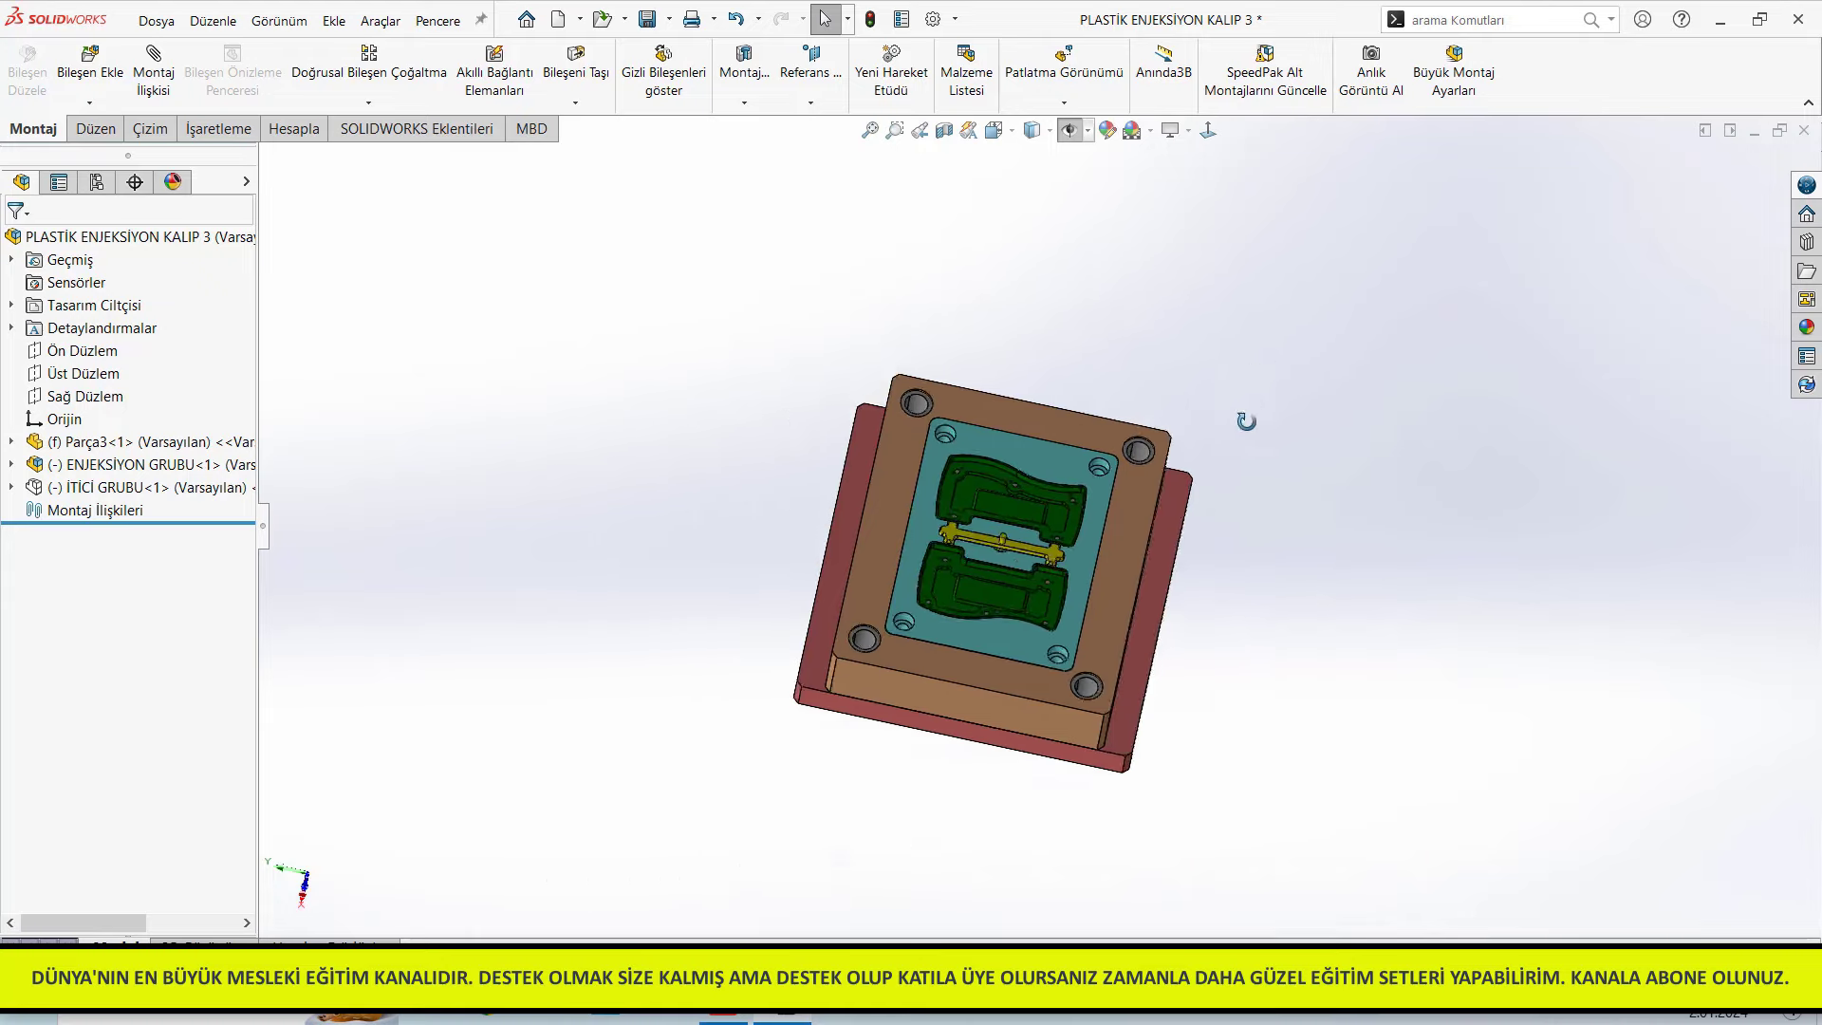
left_click(142, 487)
left_click(211, 432)
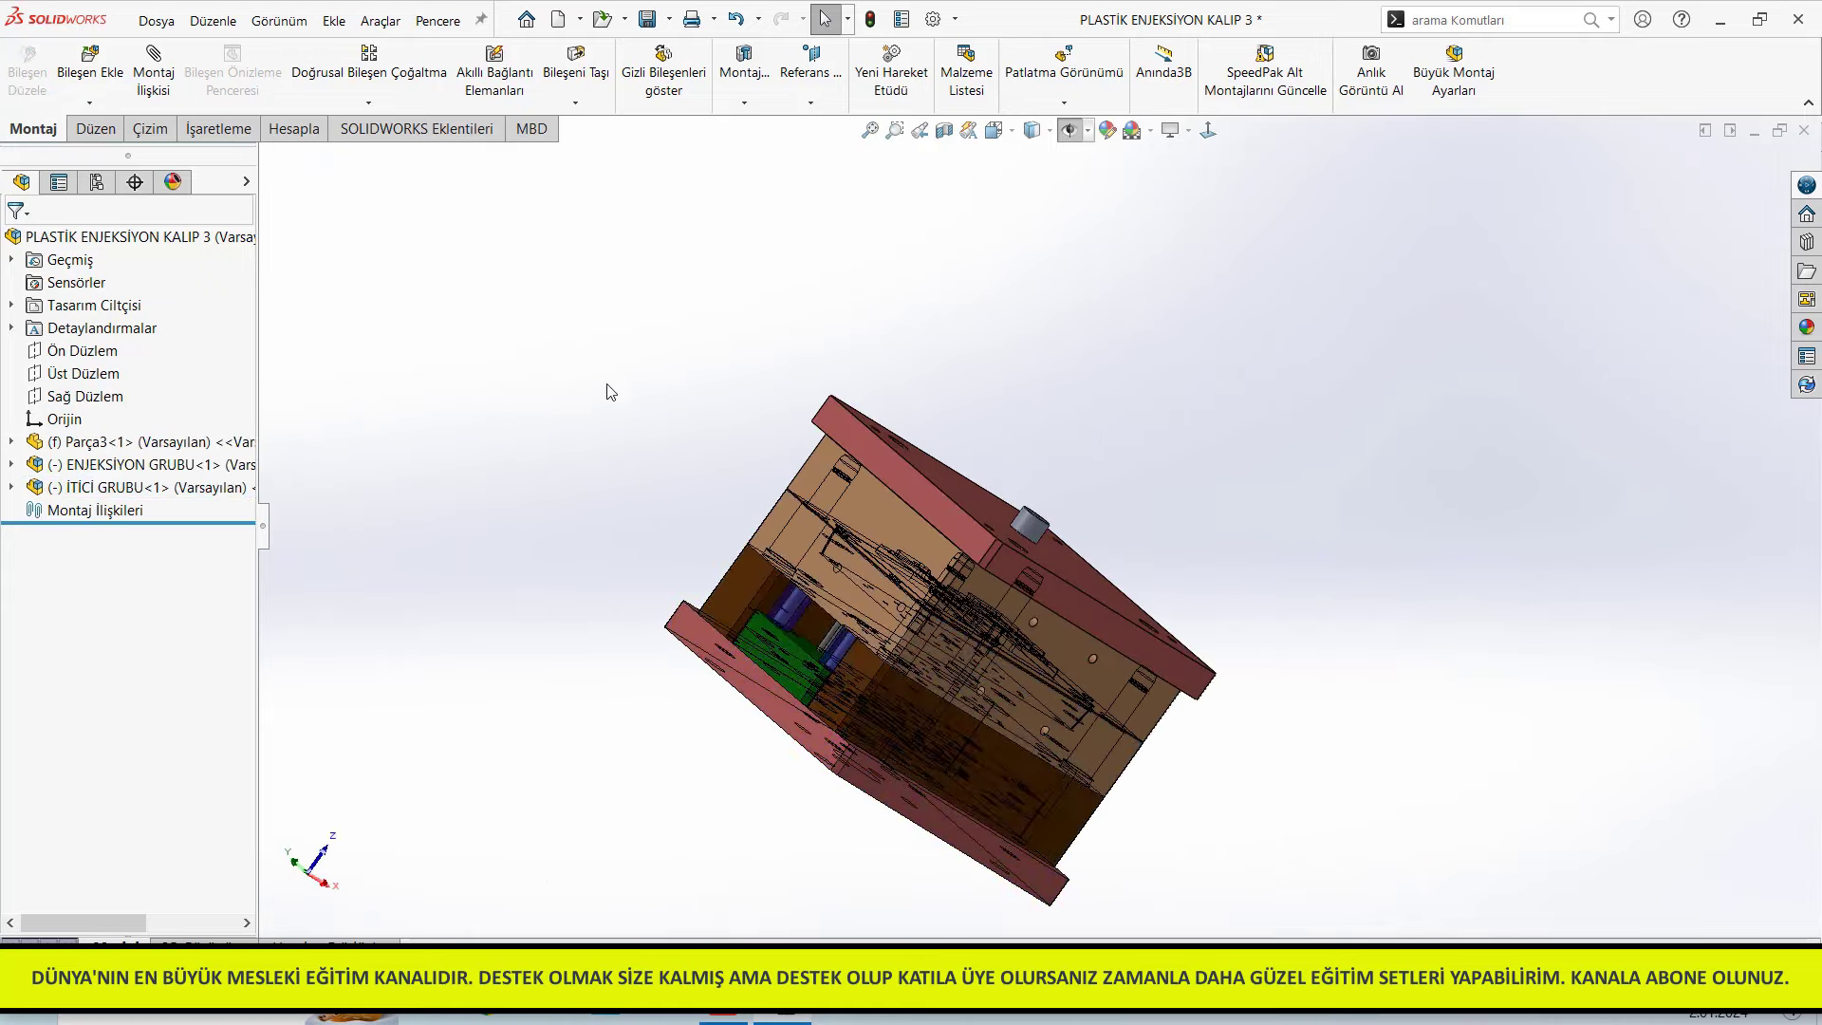
middle_click_drag(682, 406, 784, 7)
left_click(868, 20)
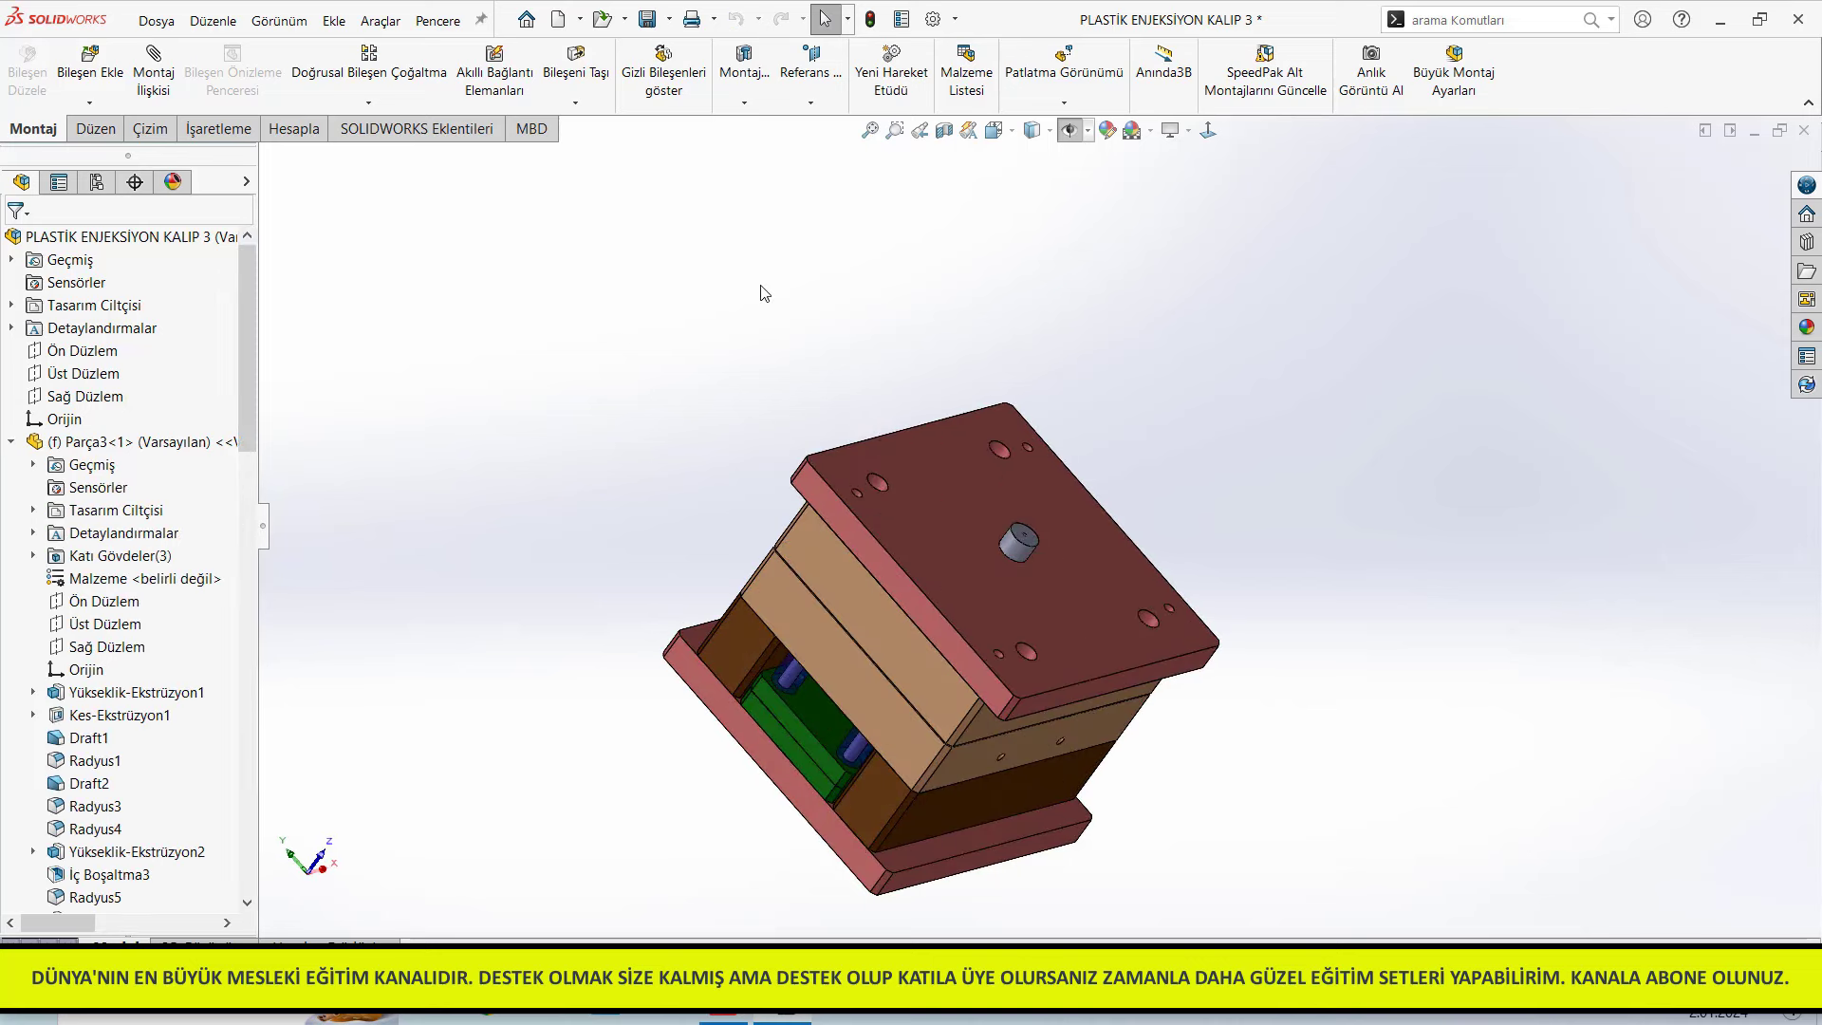
left_click(12, 441)
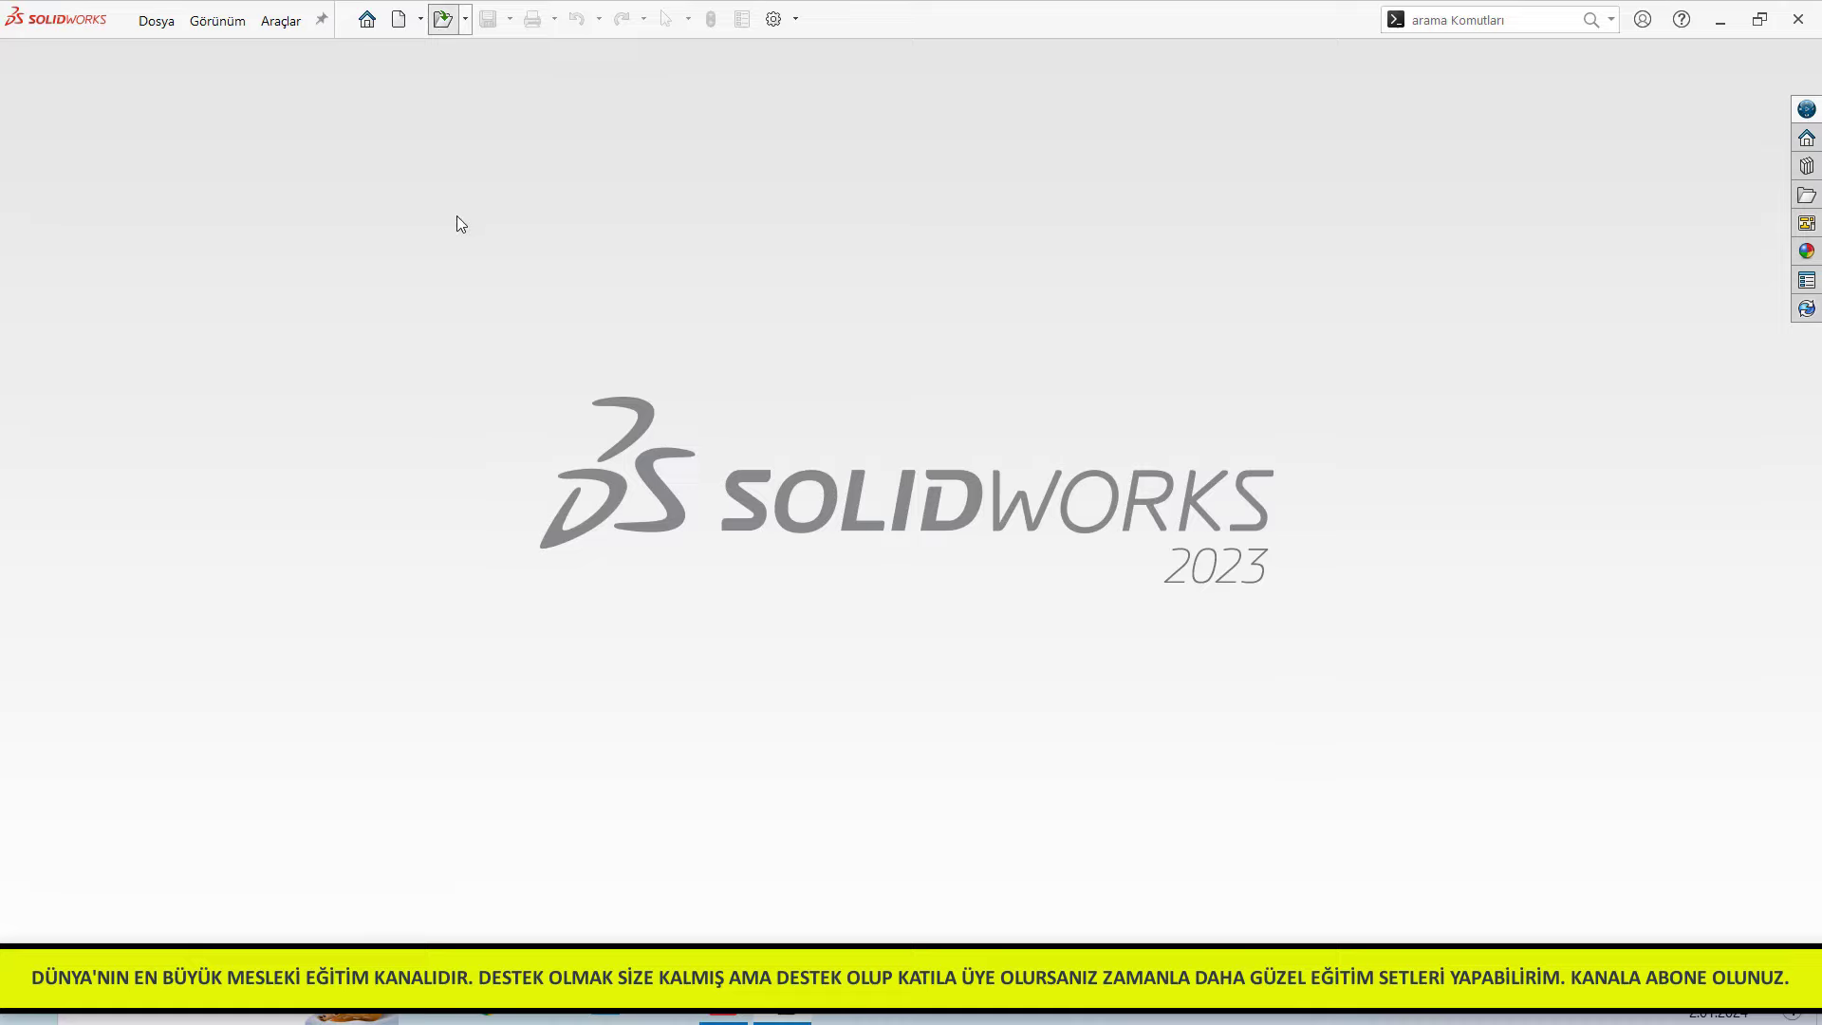
Open the PLASTİK ENJEKSİYON KALIP 4 assembly
scroll(294, 475, "down", 5)
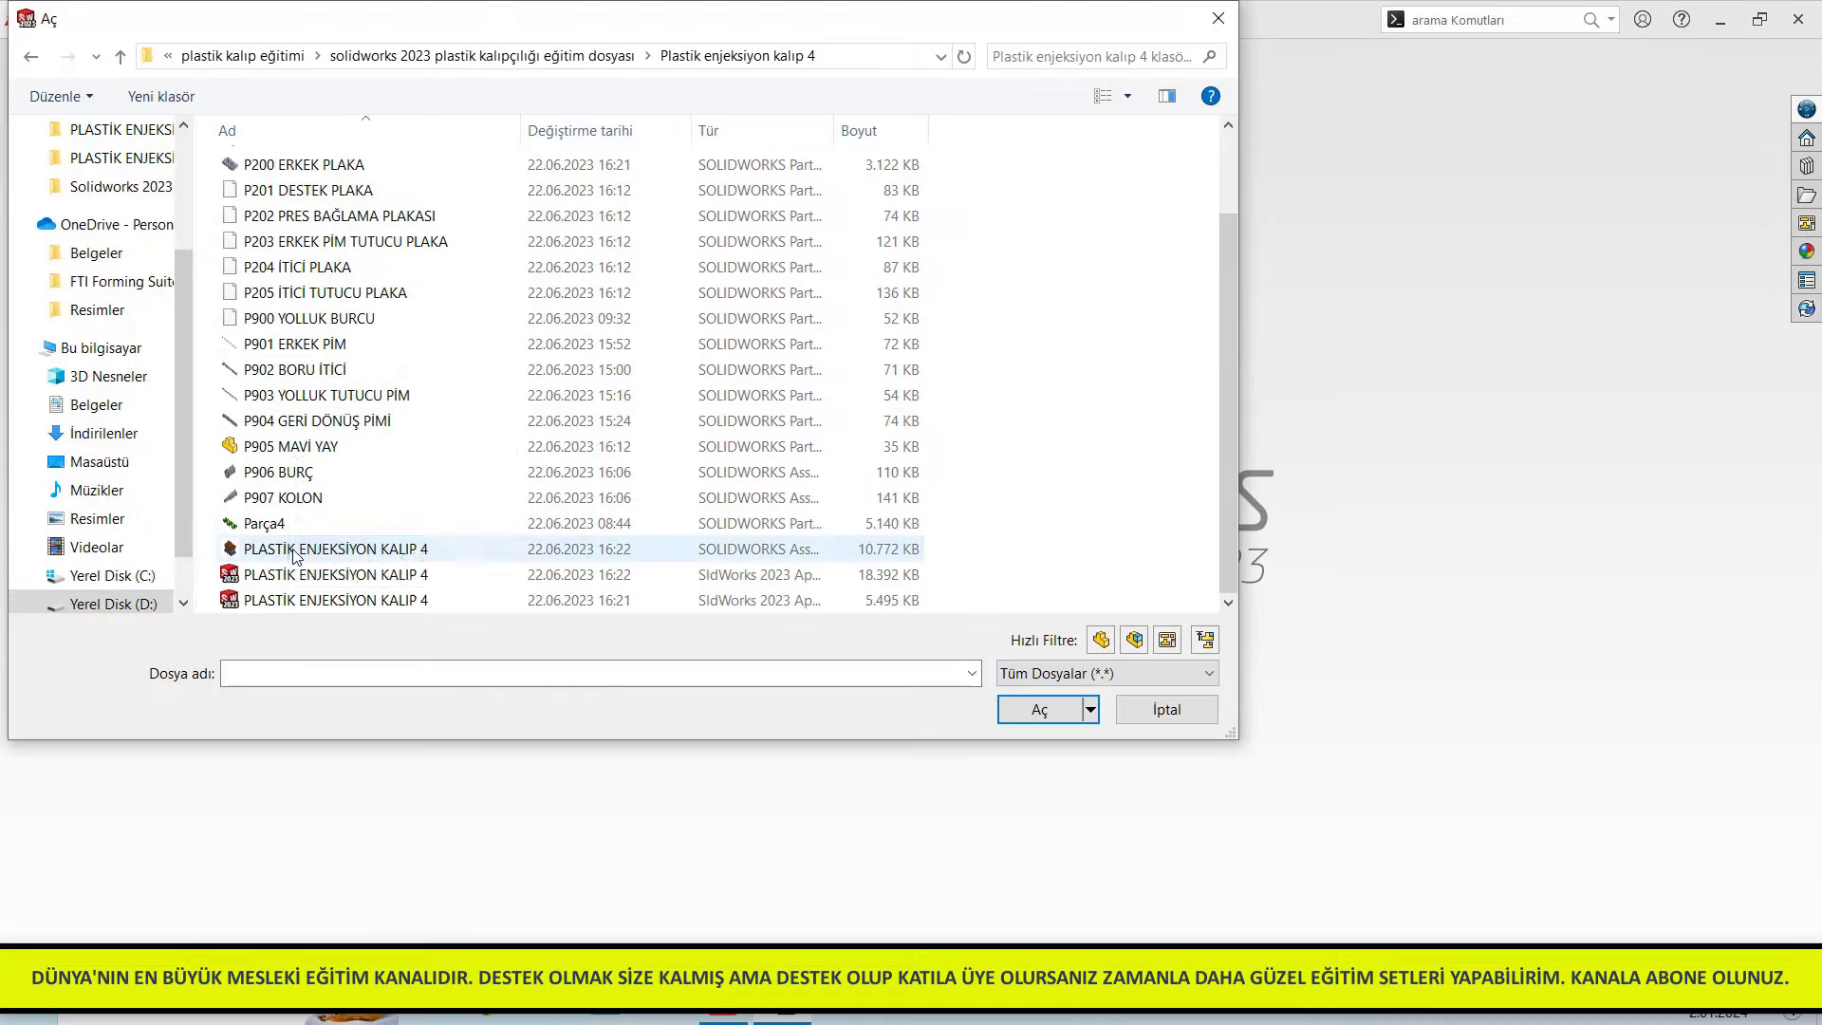
left_click(293, 552)
left_click(1028, 713)
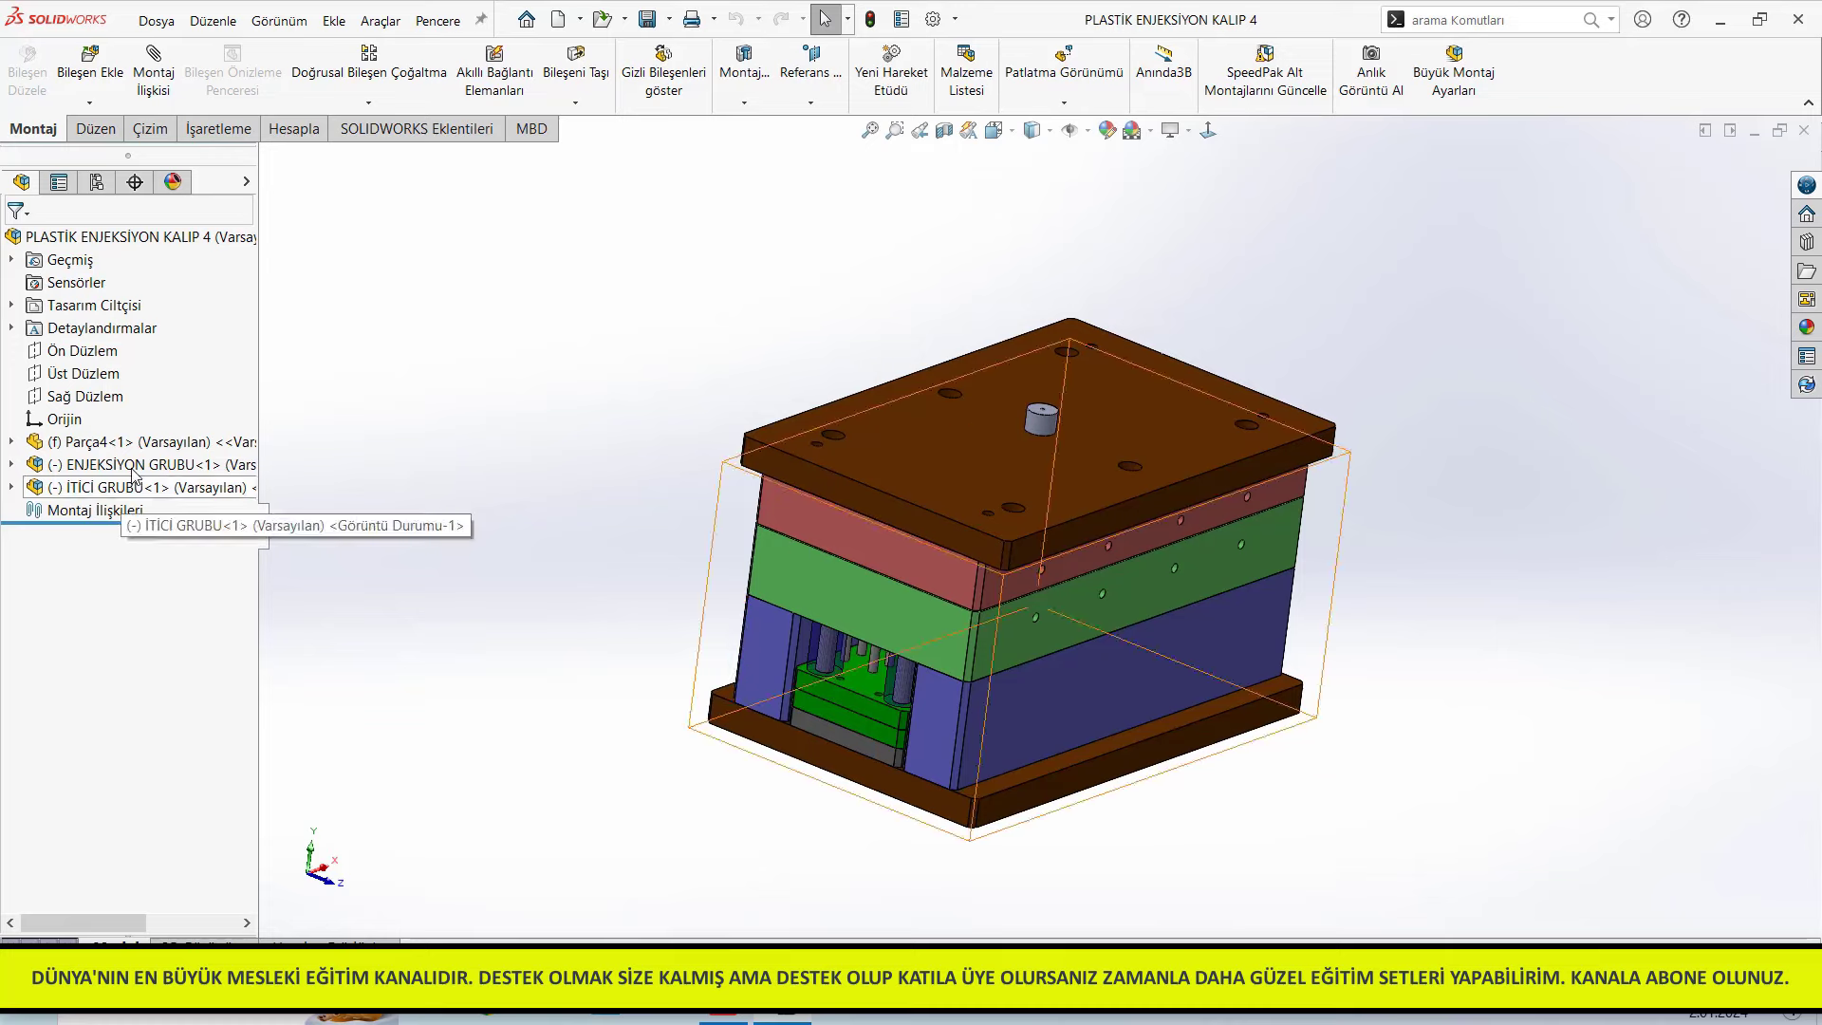
Hide ENJEKSİYON GRUBU to inspect the multi-cavity plate and runners, then close mold 4
left_click(142, 464)
key("Tab")
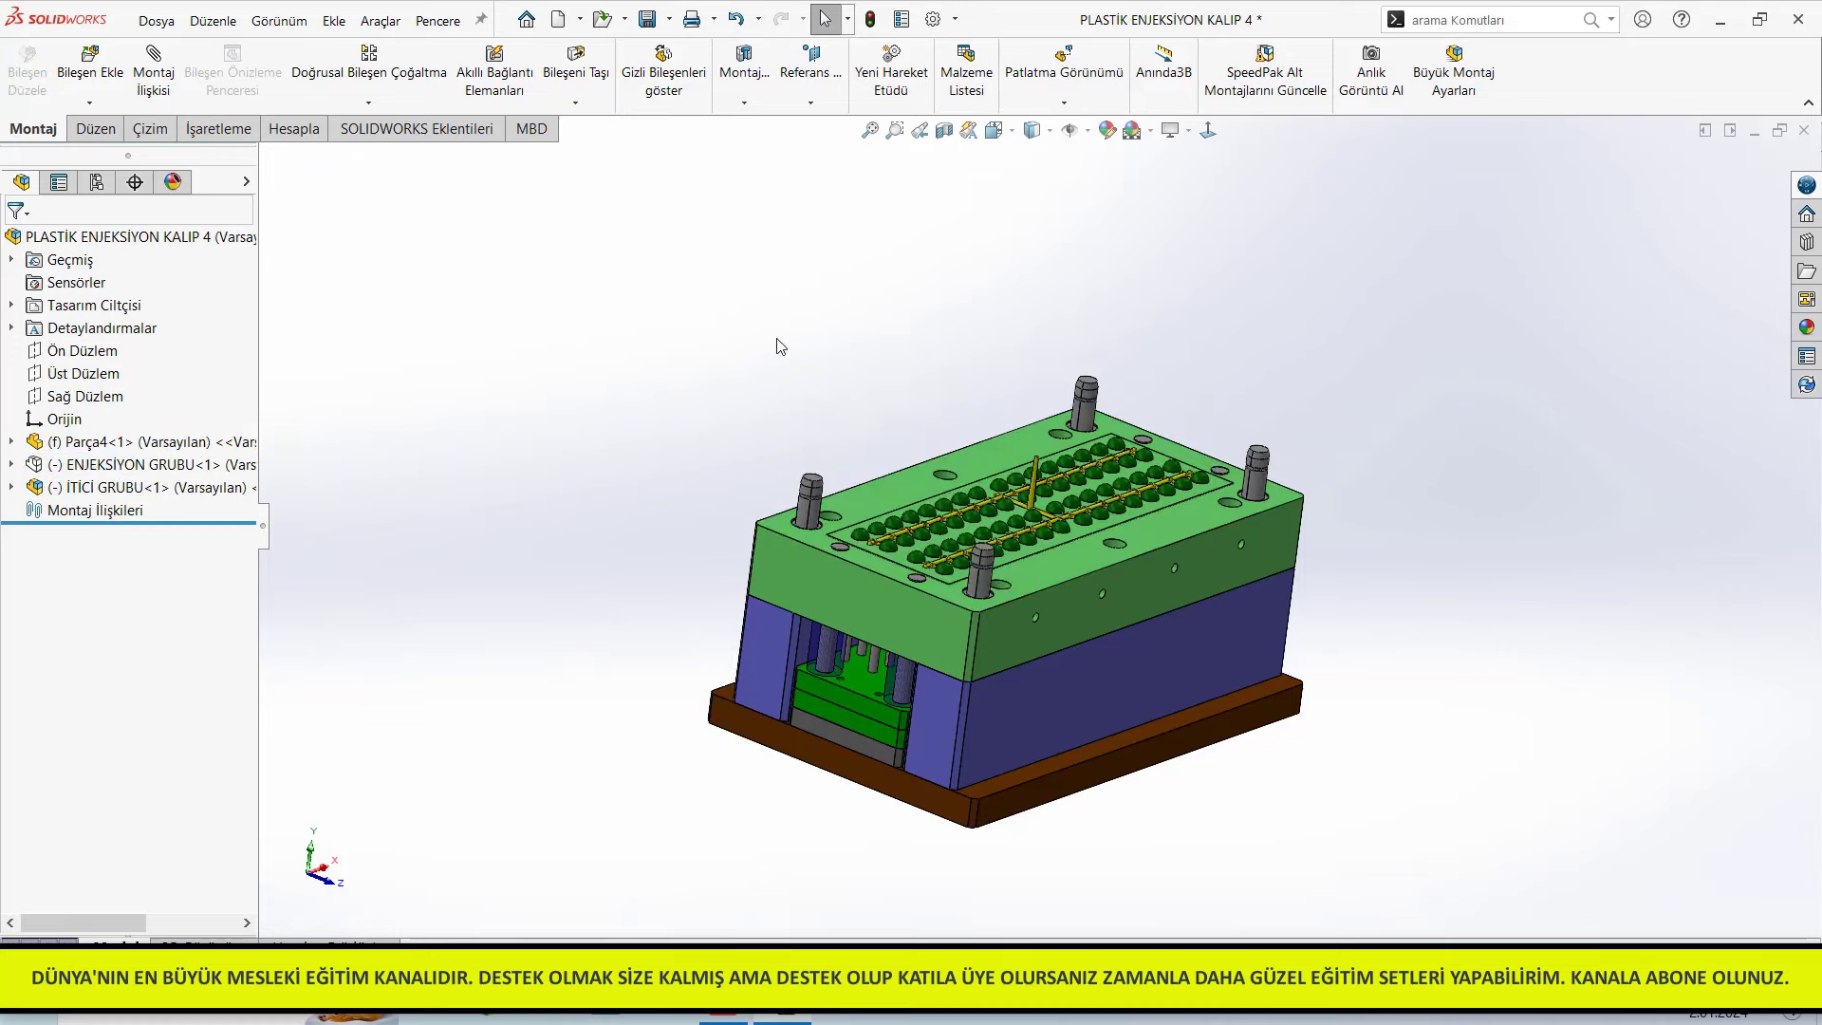
middle_click_drag(854, 370, 978, 569)
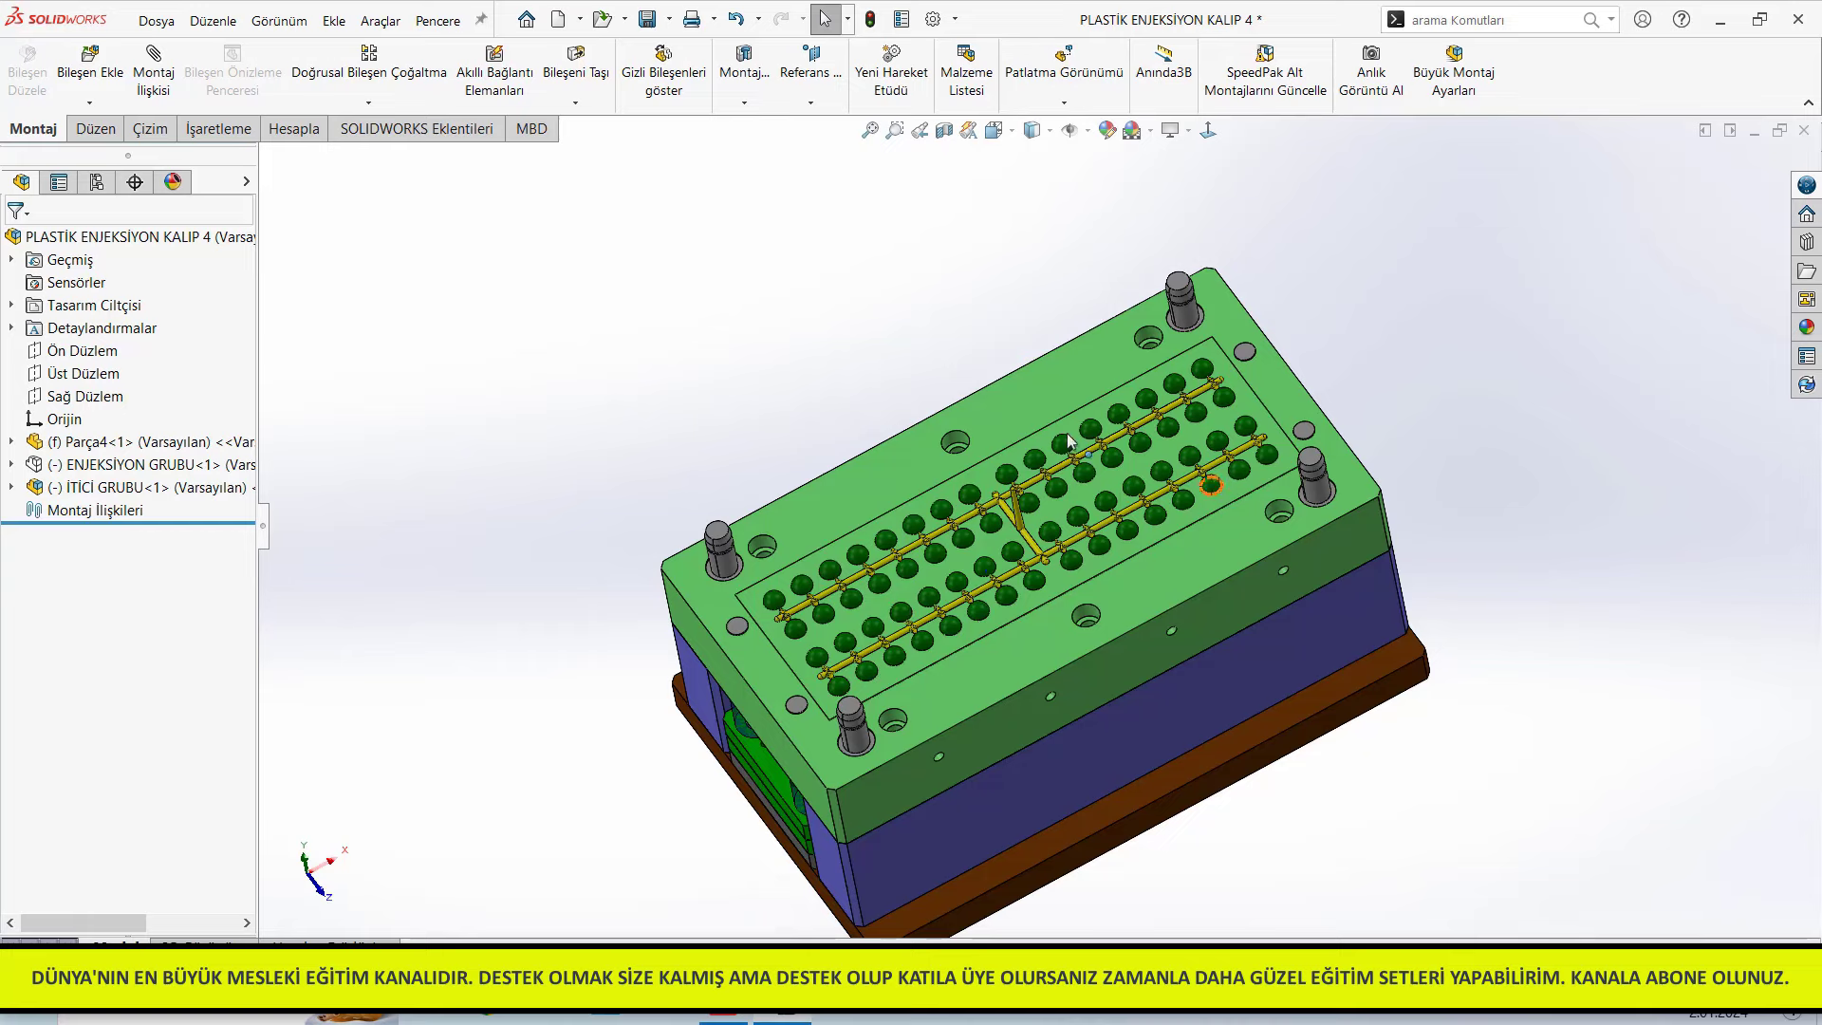
middle_click_drag(822, 386, 830, 399)
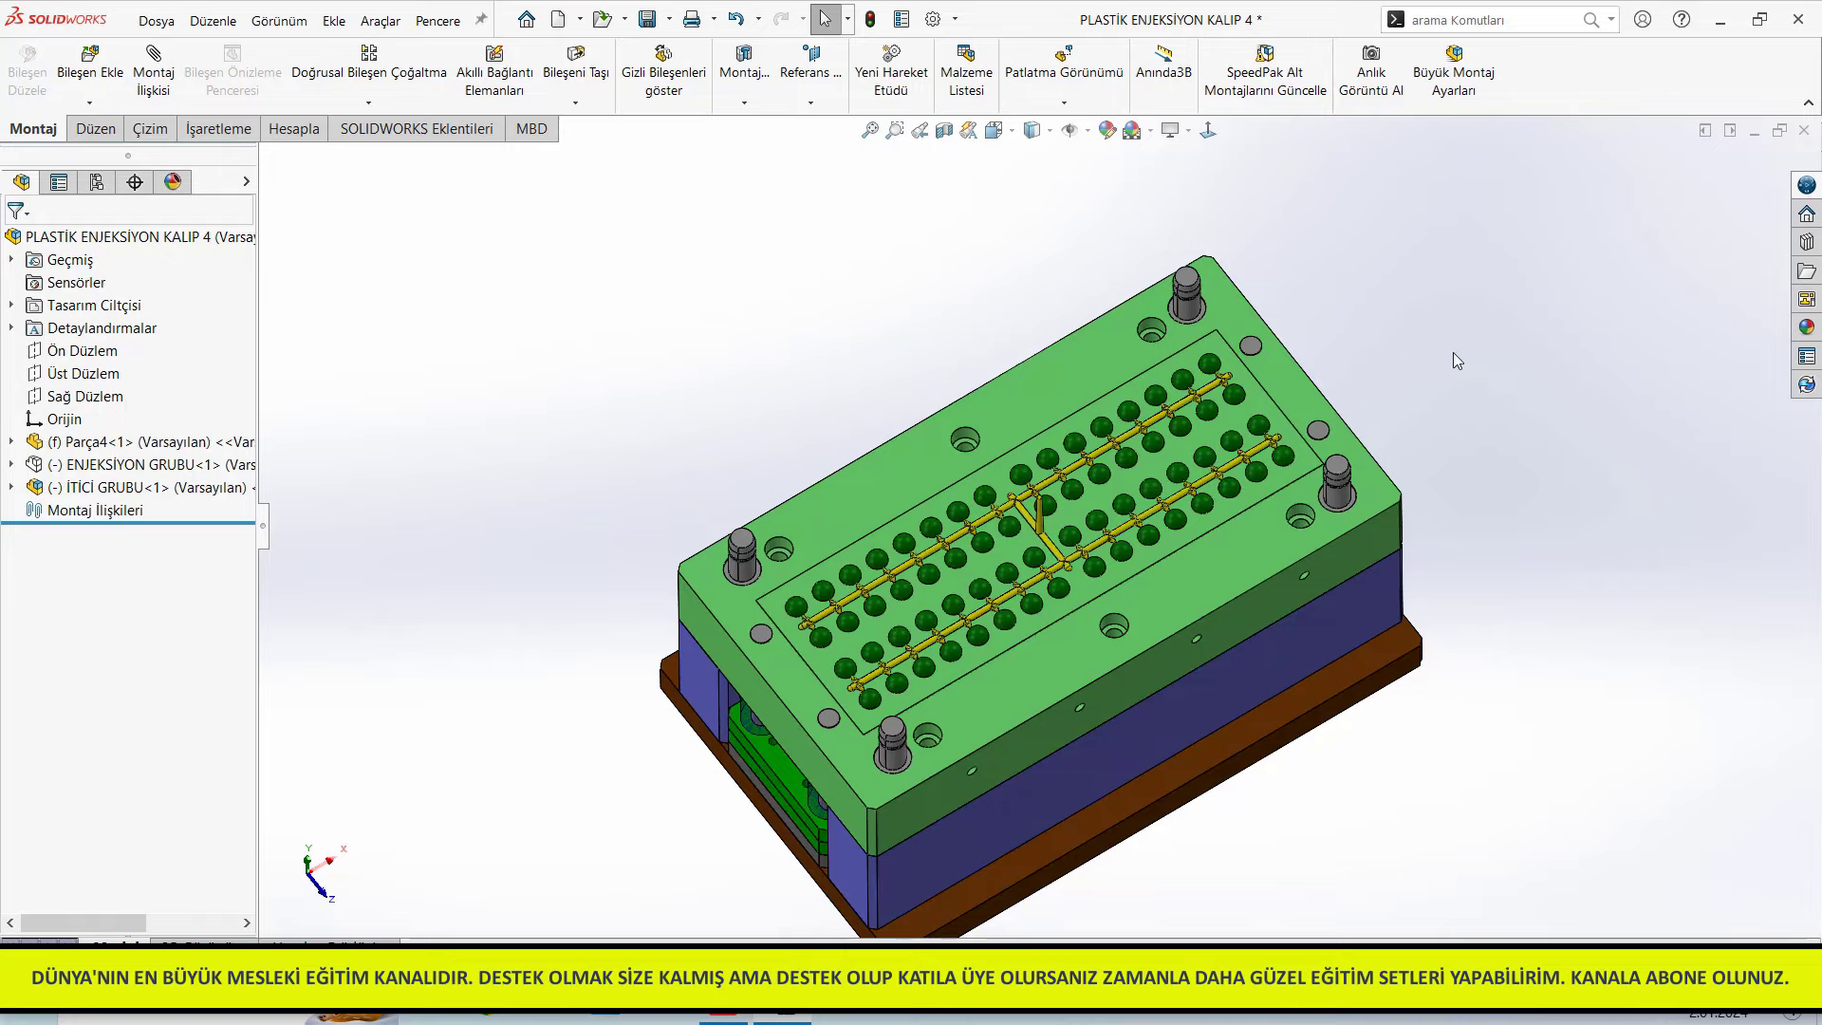
mouse_move(1437, 334)
middle_mouse_down()
mouse_move(999, 727)
mouse_move(921, 582)
mouse_move(908, 649)
middle_mouse_up()
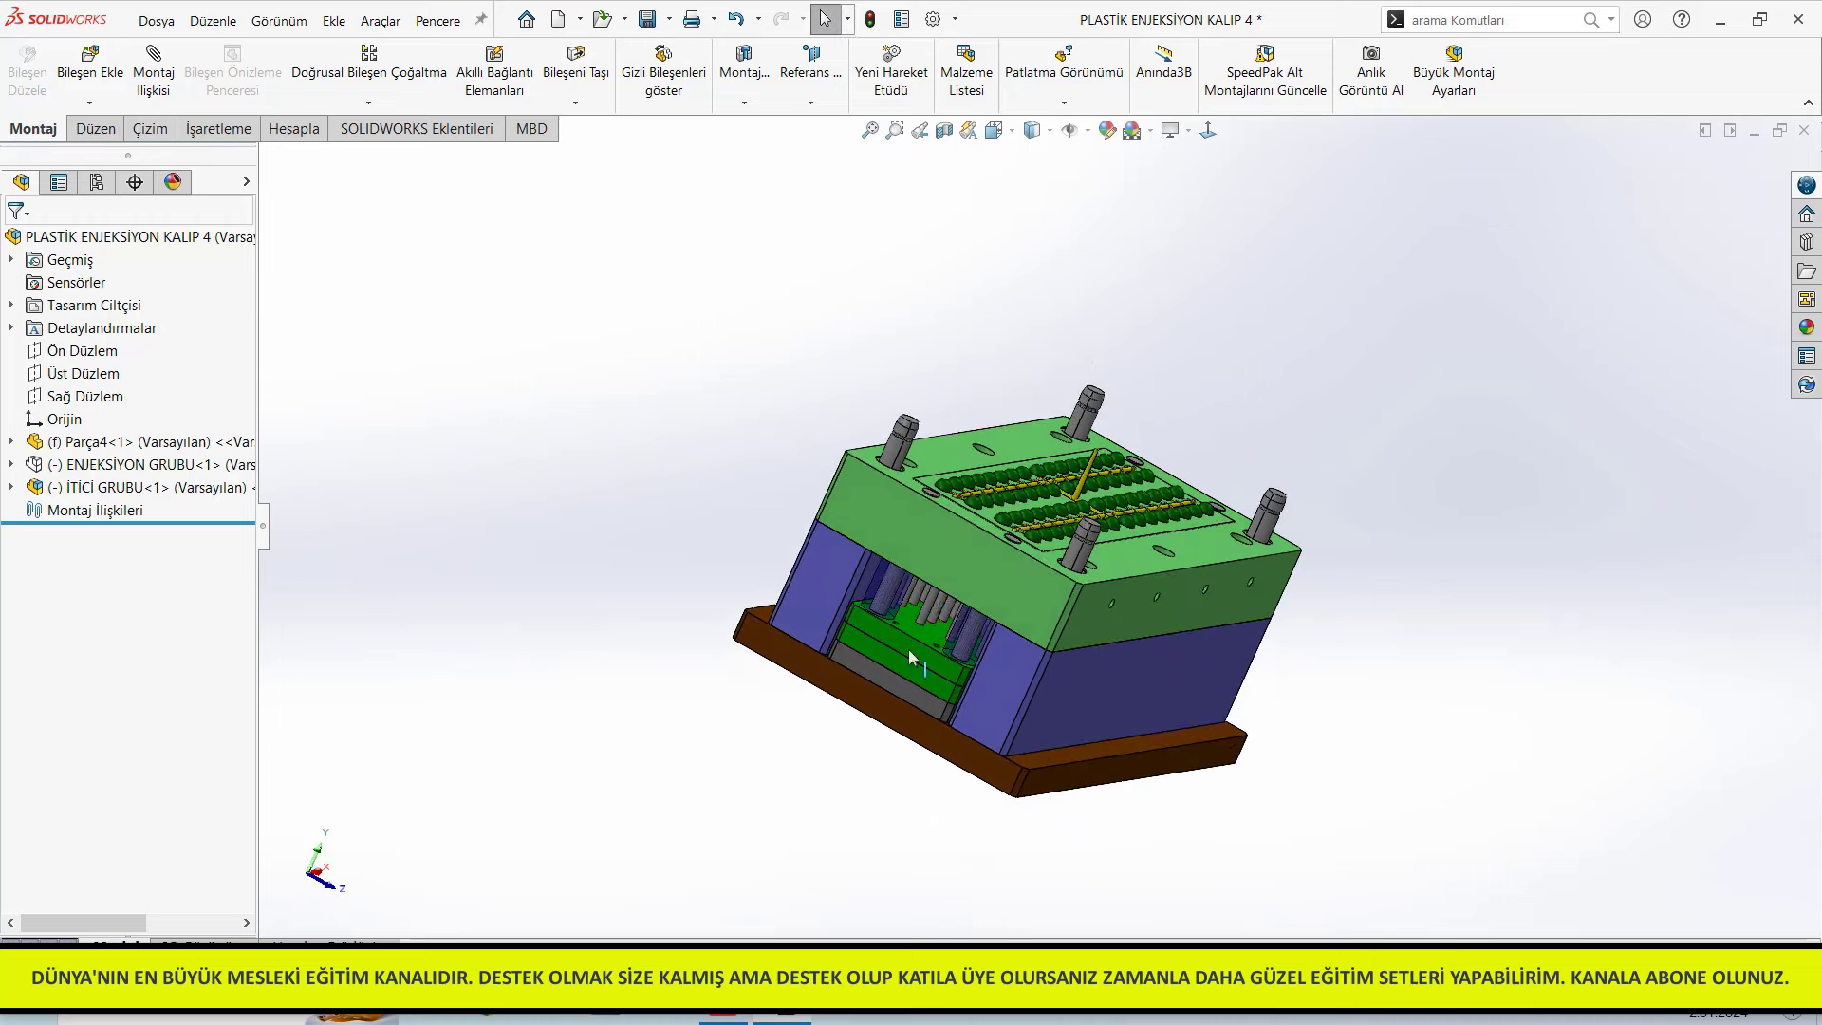
middle_click_drag(963, 561, 705, 412)
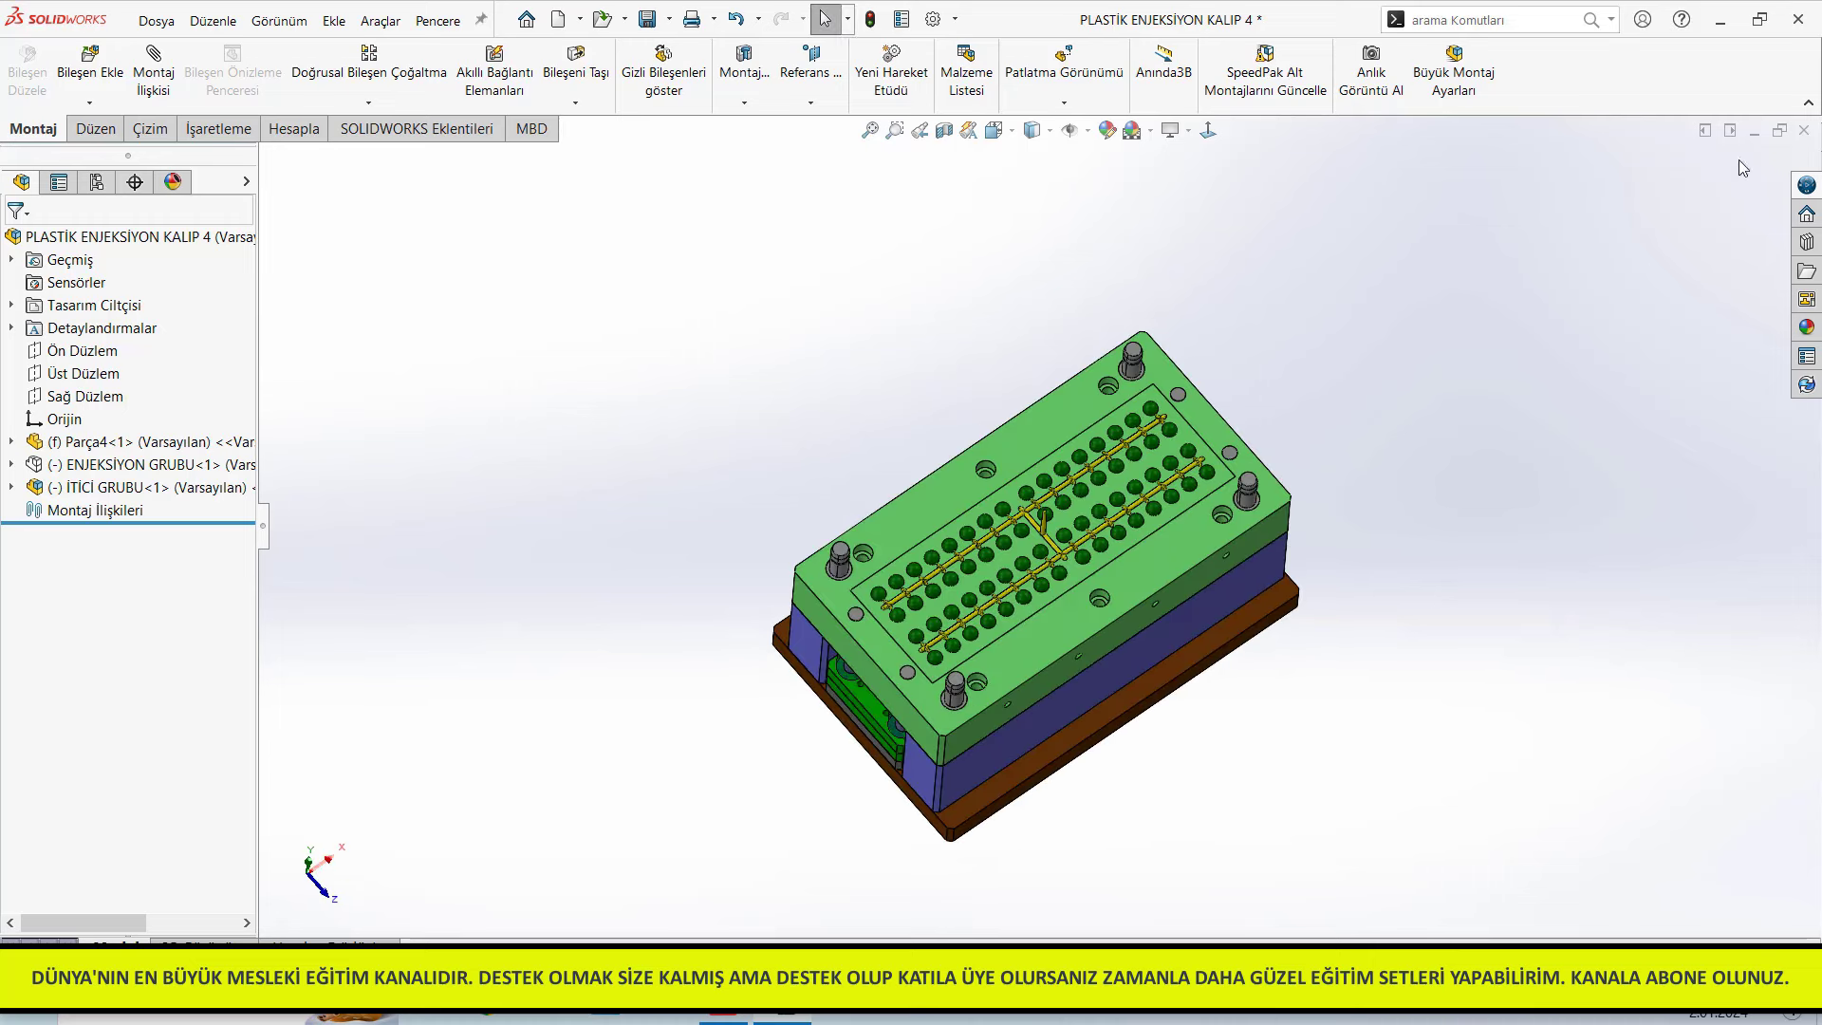
left_click(1804, 131)
left_click(788, 522)
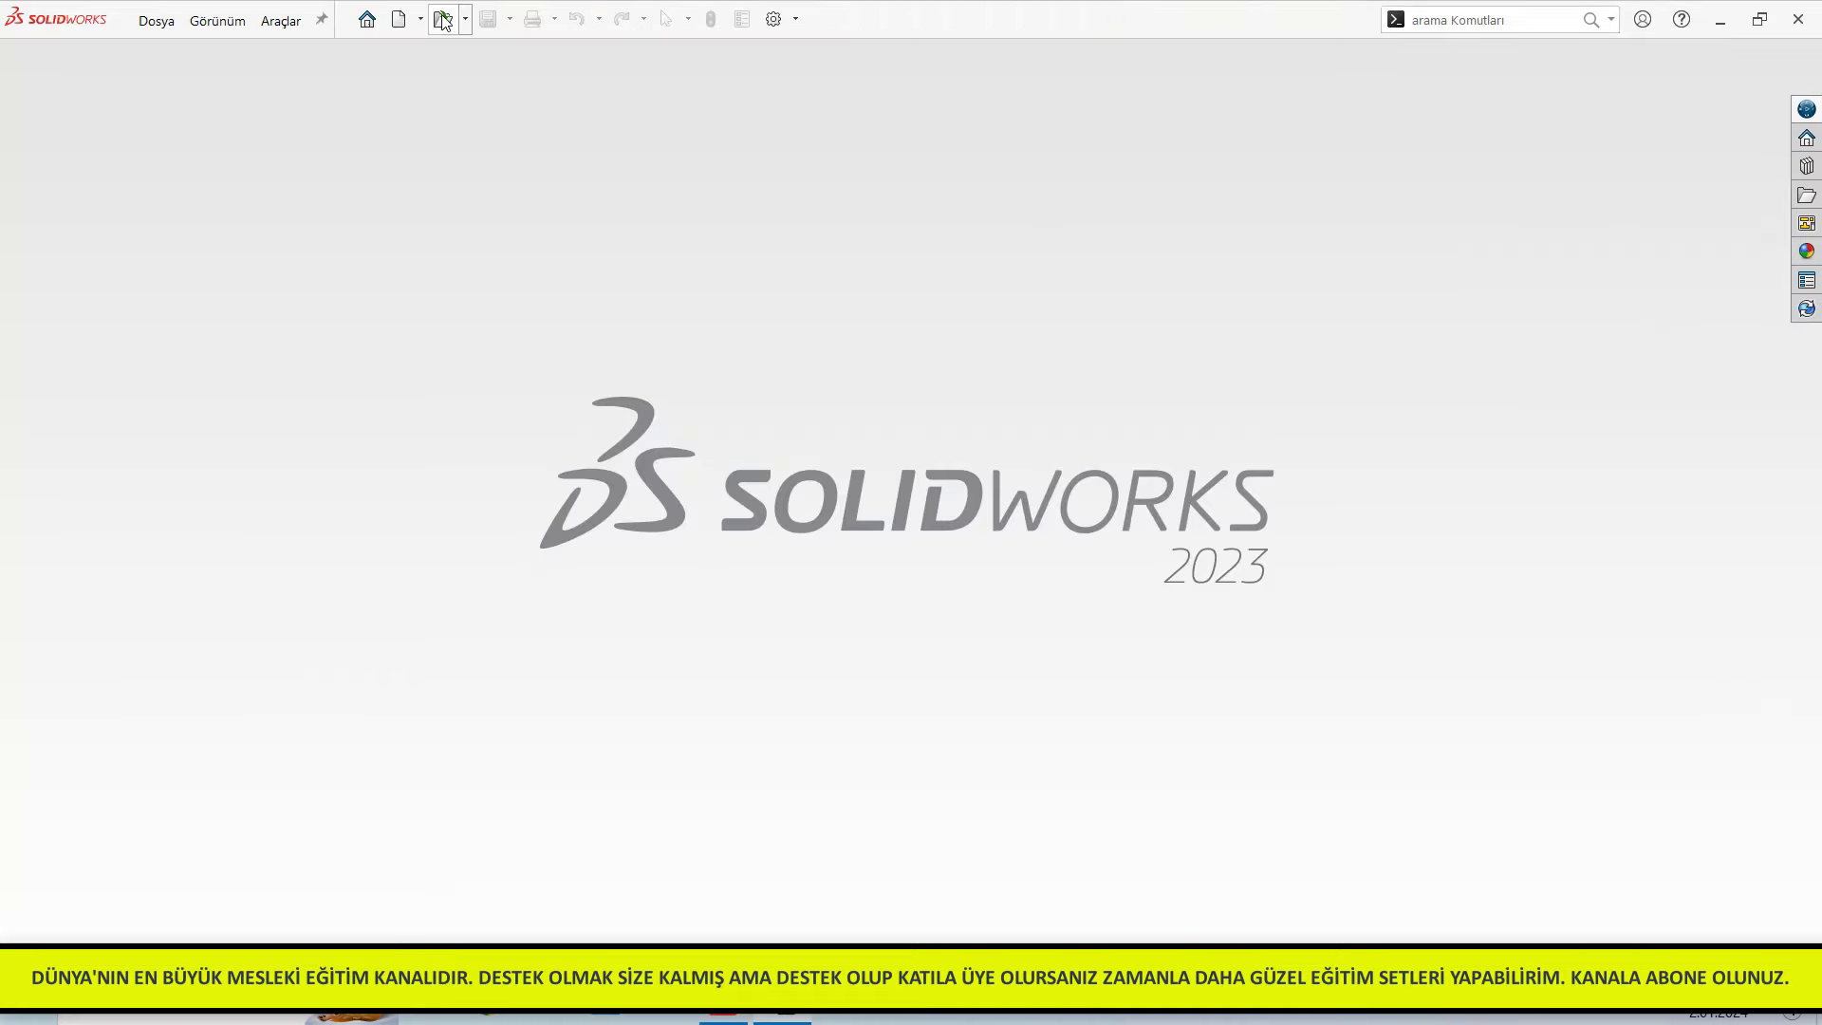
Open PLASTİK ENJEKSİYON KALIP 5 from the Plastik Enjeksiyon Kalıp 5 folder
key("ctrl+o")
left_click(462, 55)
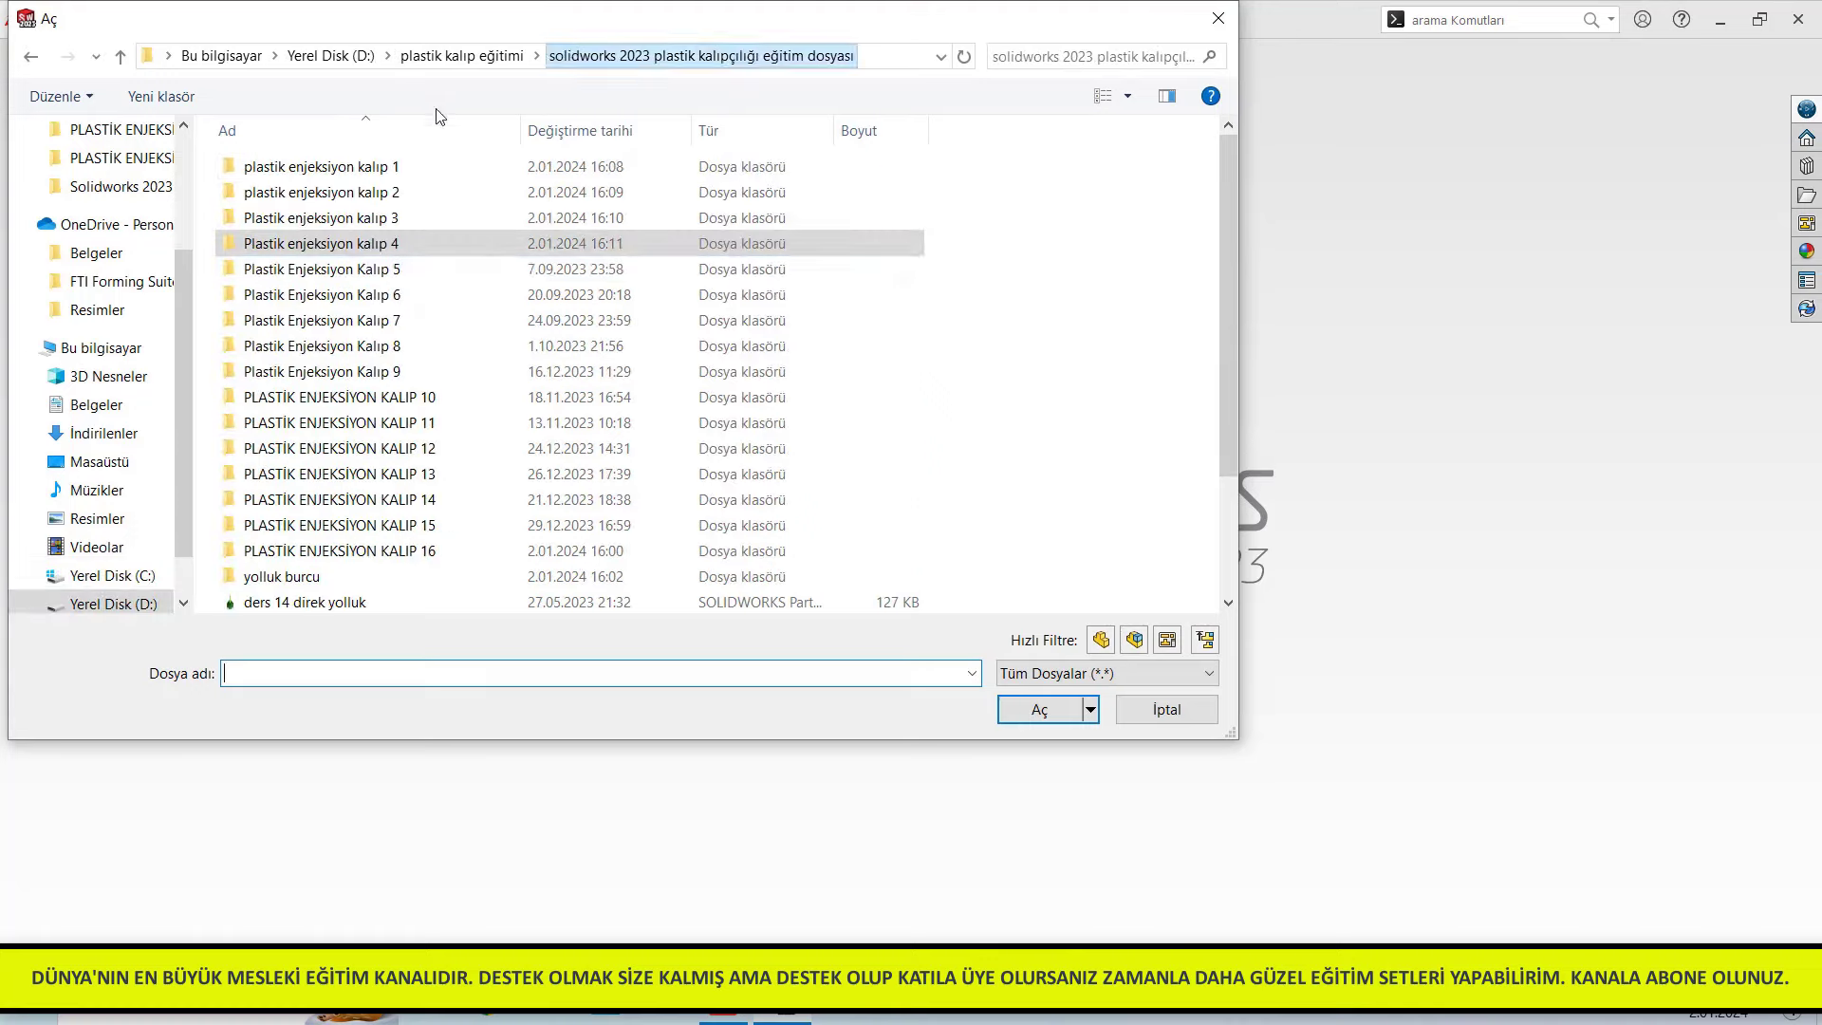
double_click(358, 271)
scroll(333, 512, "down", 1)
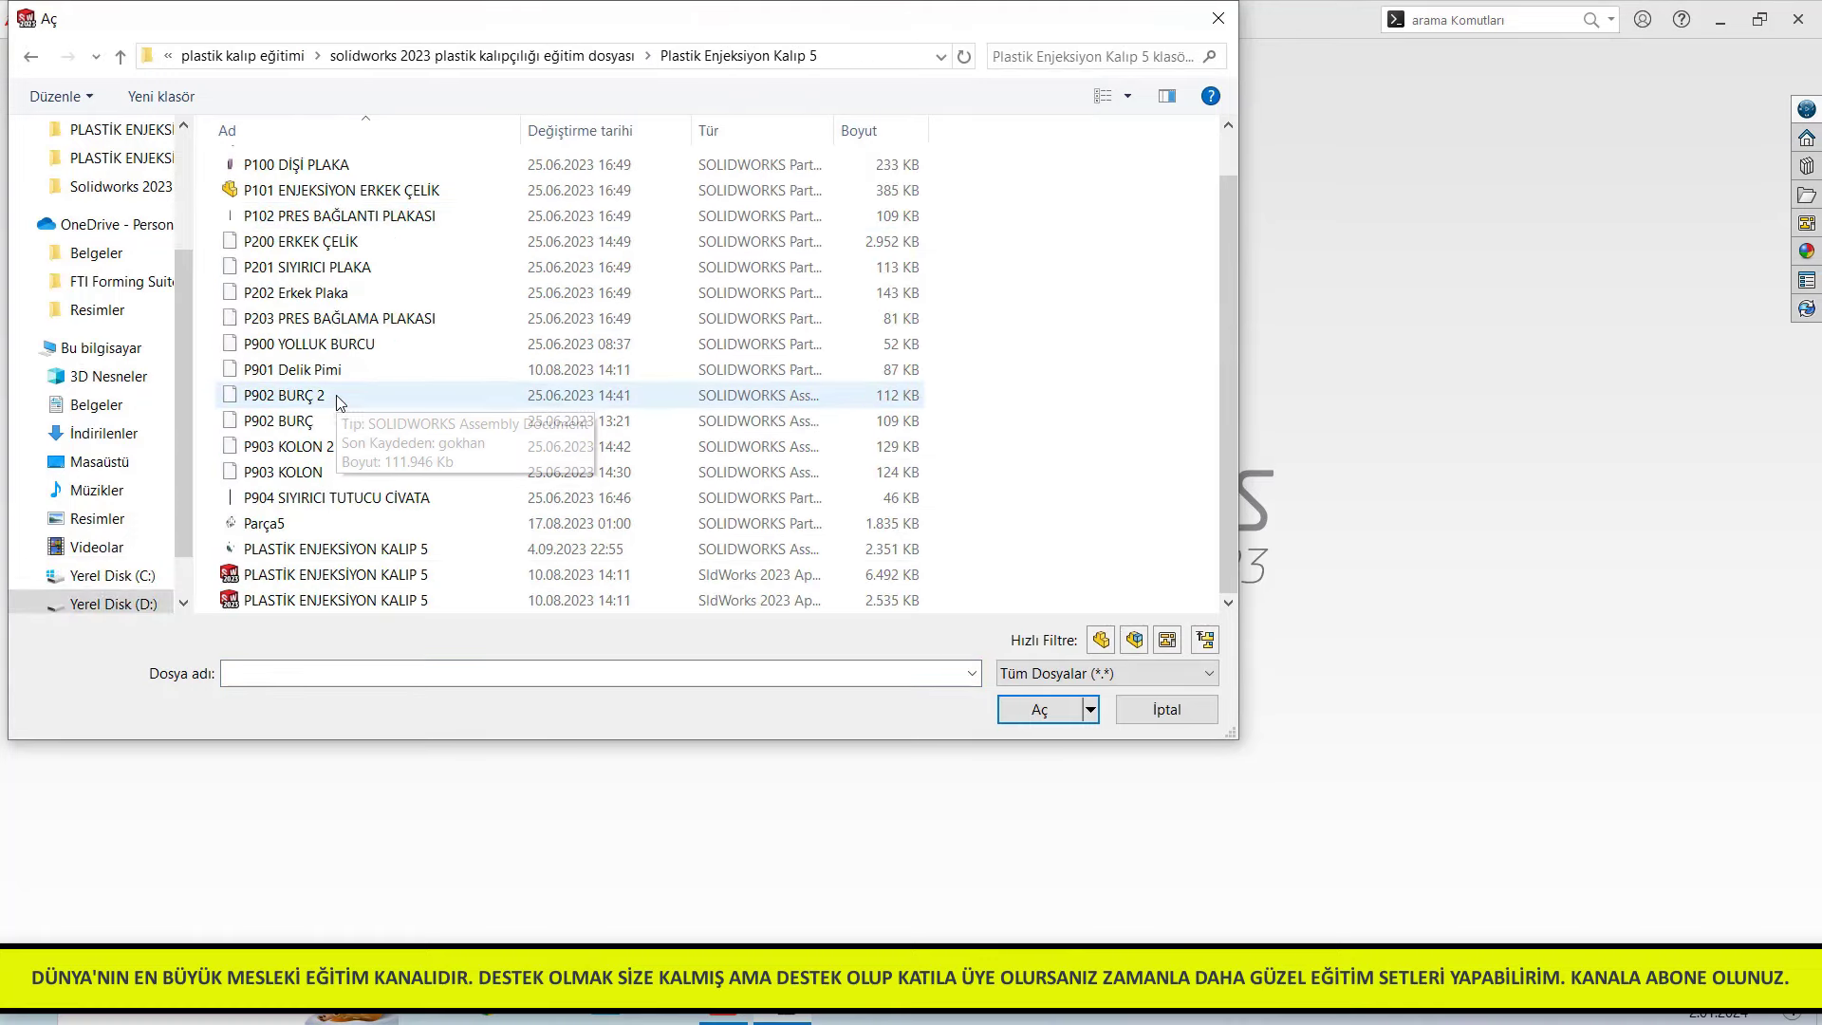
left_click(337, 549)
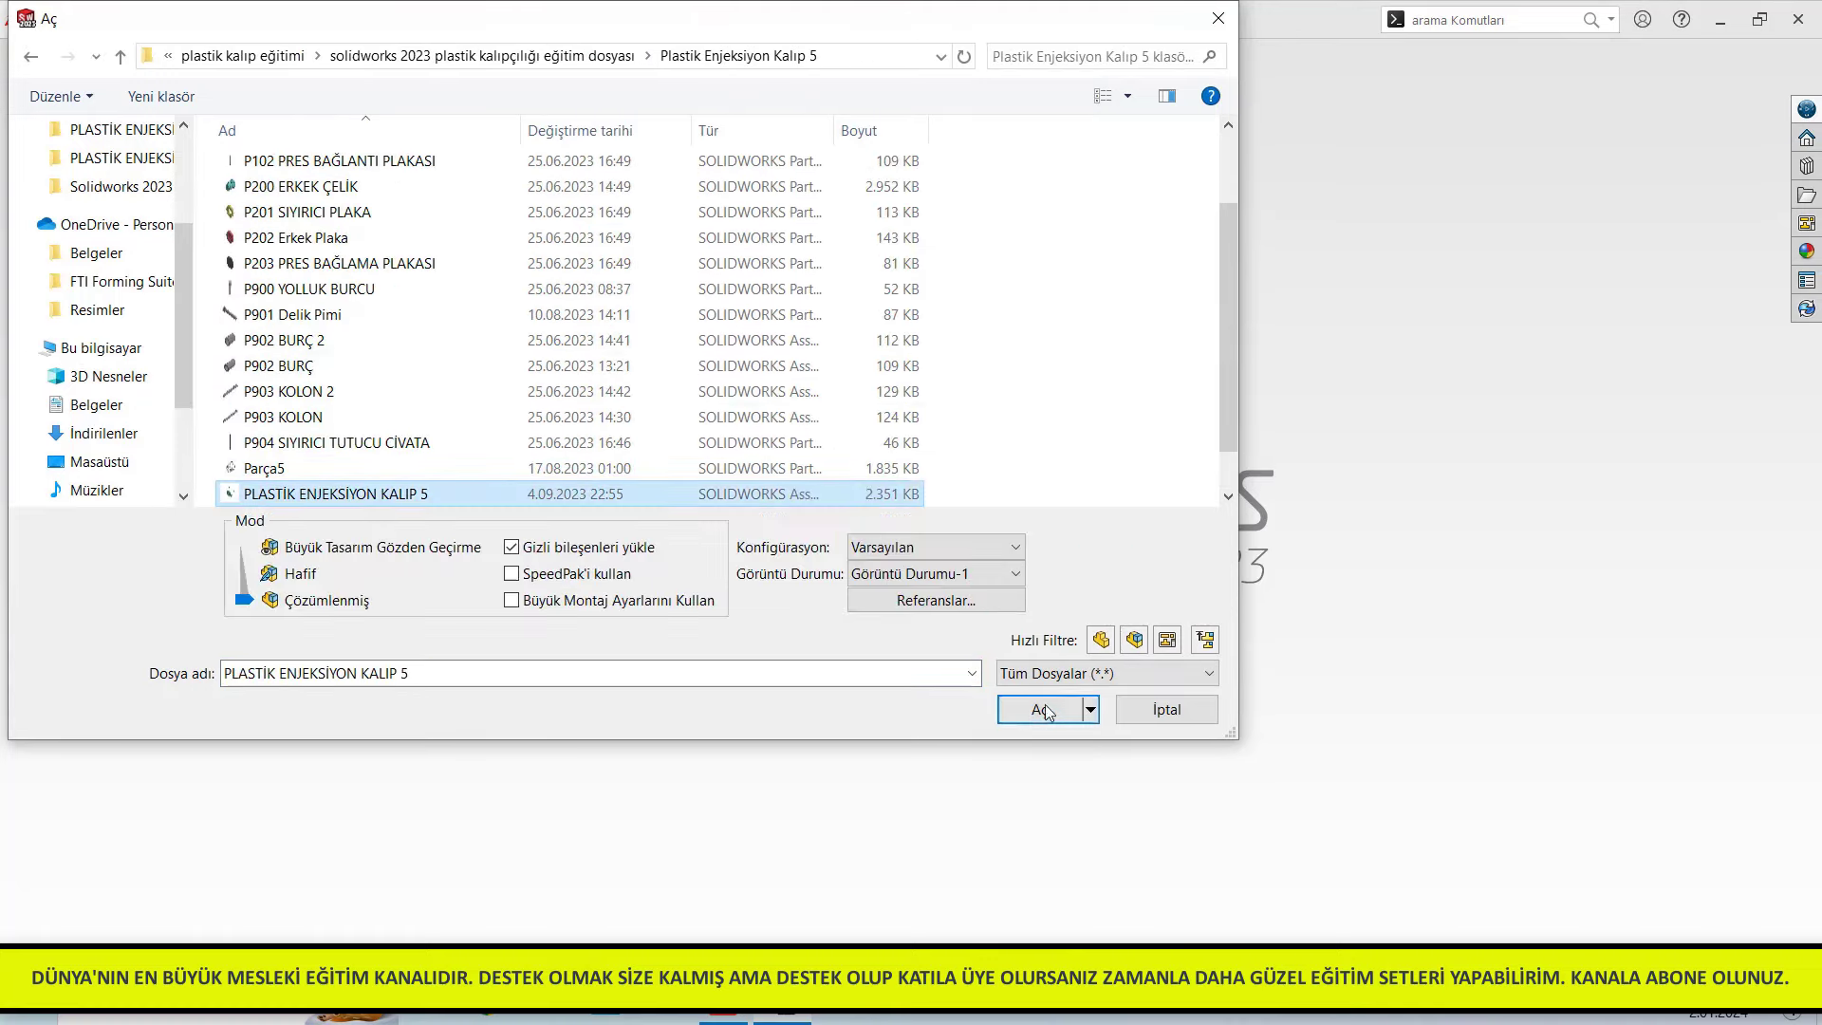
left_click(1043, 710)
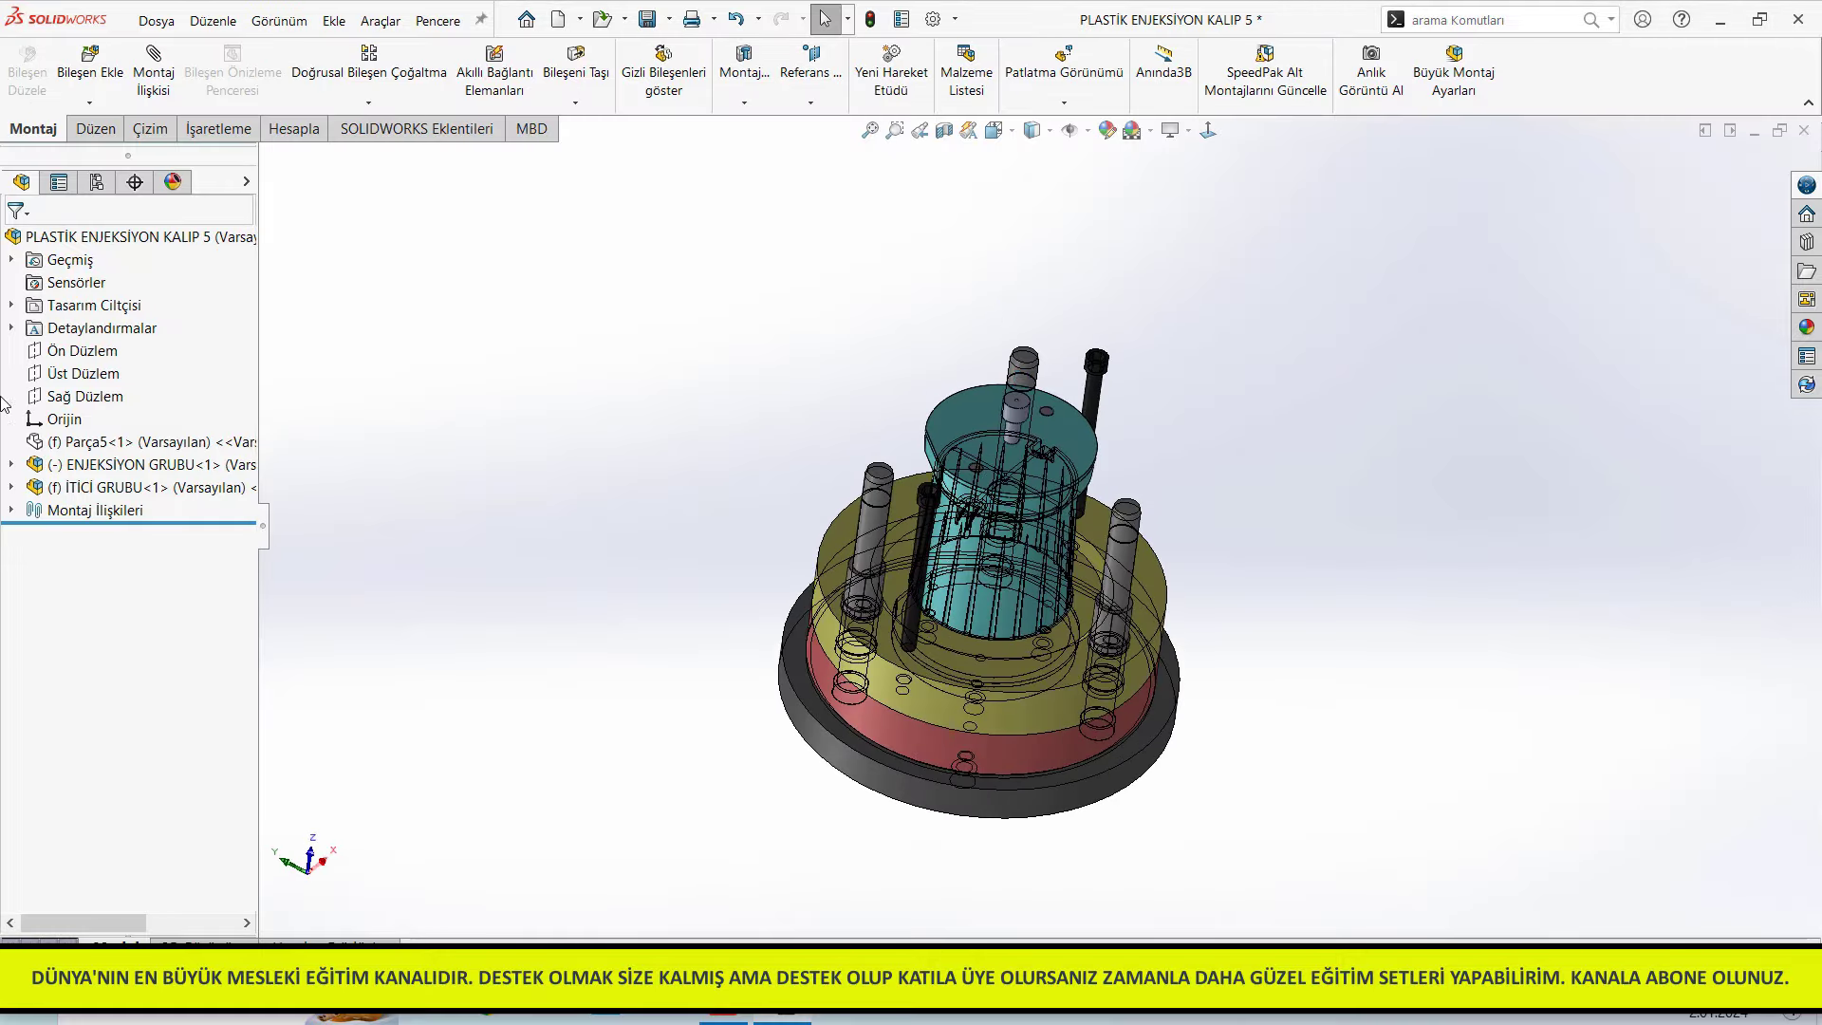
Hide ENJEKSİYON GRUBU with Tab and orbit to look into the green molded part
left_click(106, 467)
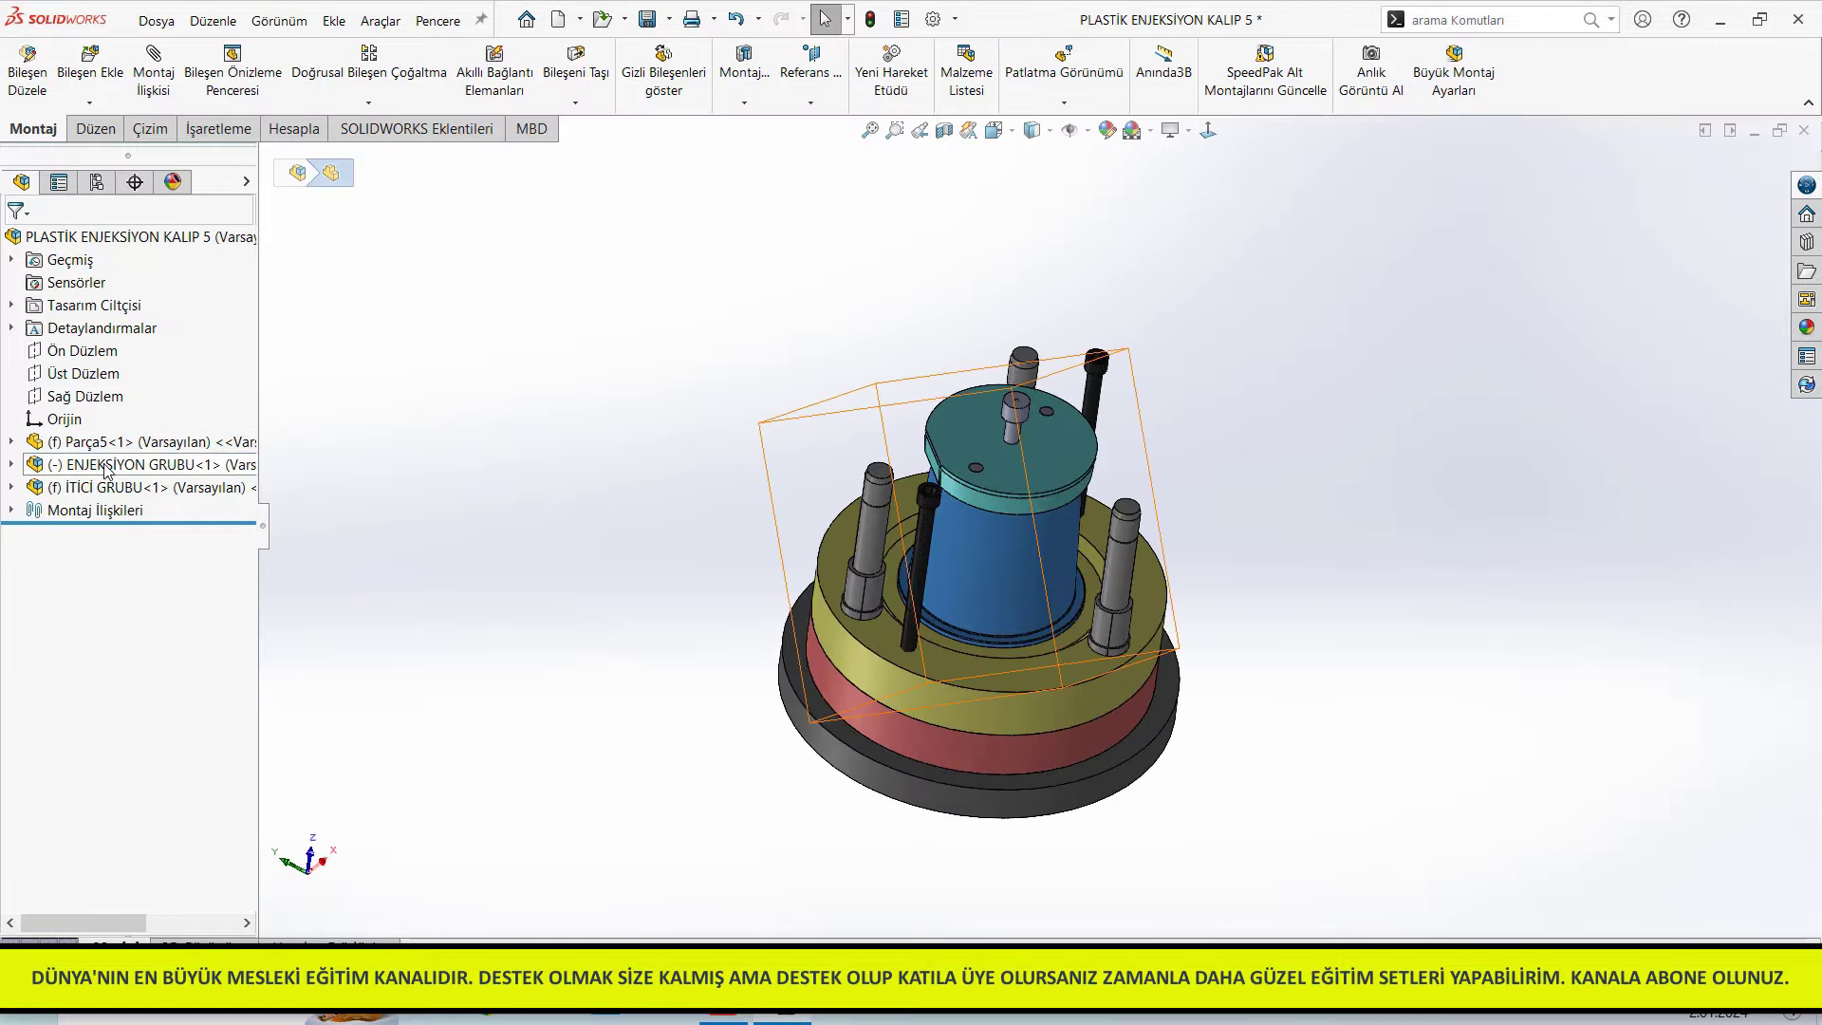
key("Tab")
mouse_move(1037, 700)
middle_mouse_down()
mouse_move(1013, 525)
mouse_move(1013, 569)
middle_mouse_up()
scroll(1013, 570, "up", 3)
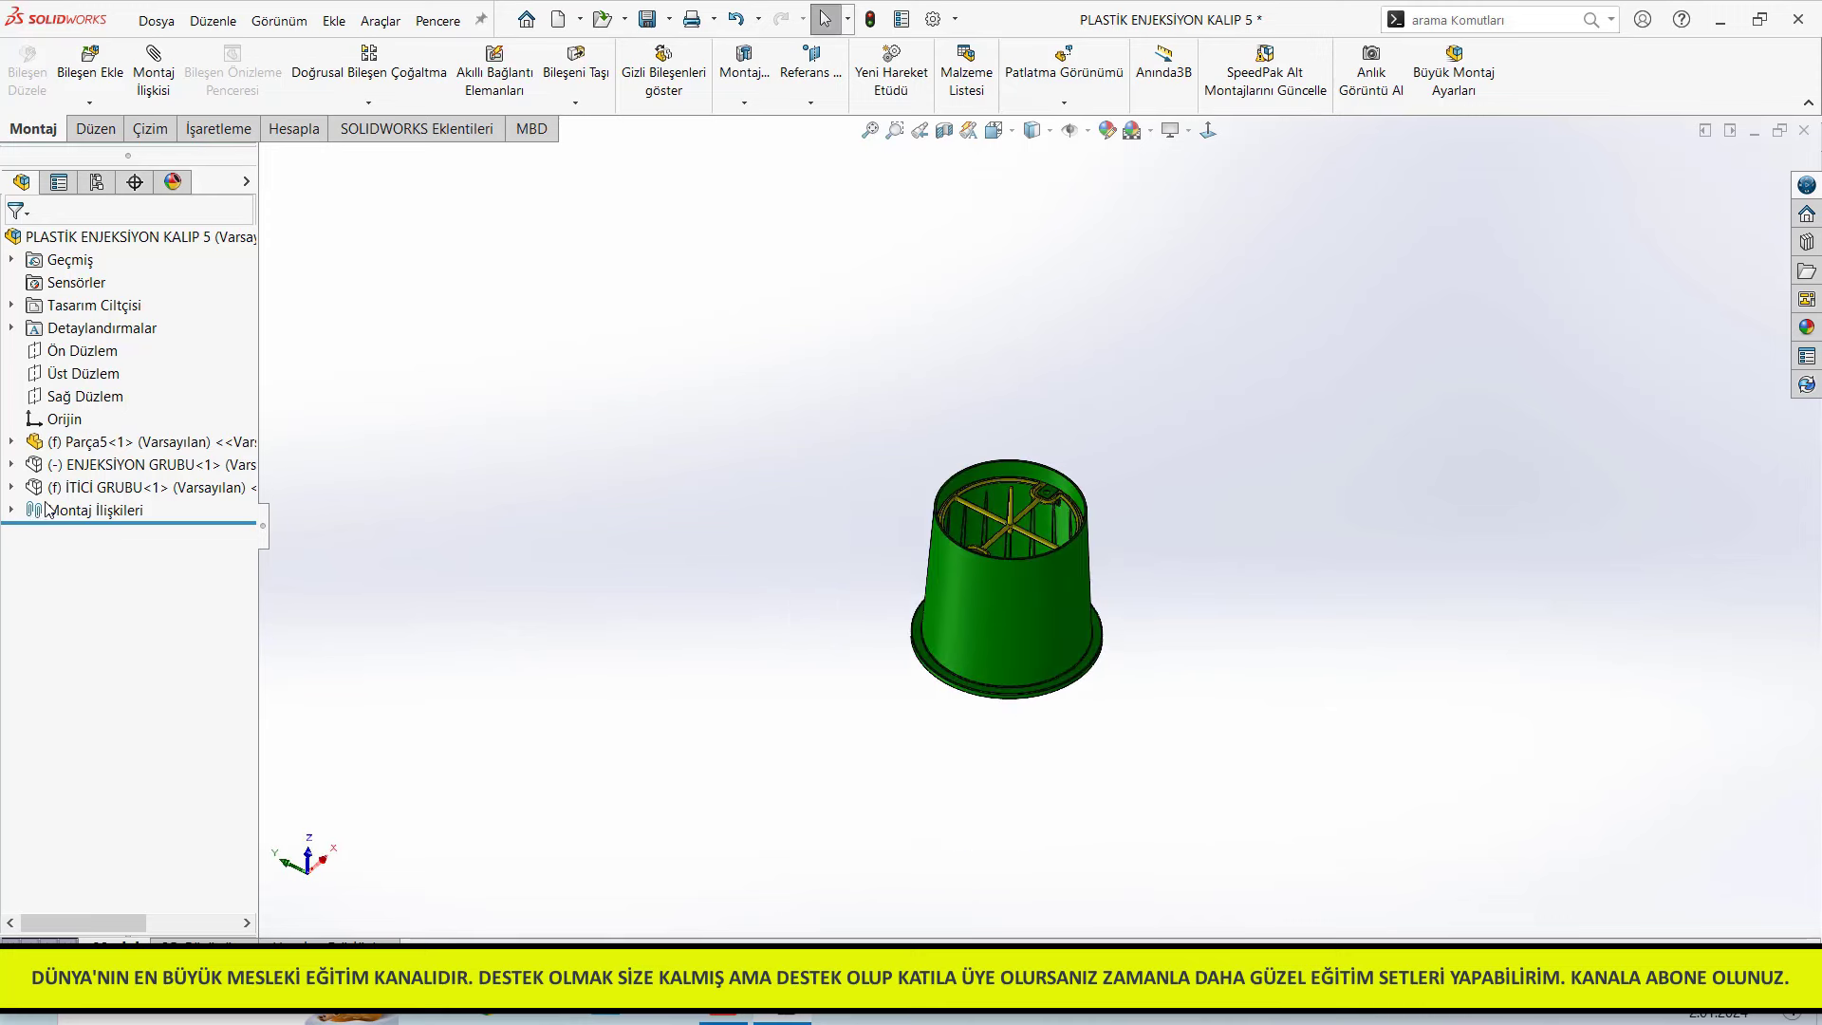
Show İTİCİ GRUBU again, rebuild with Ctrl+B, inspect a component, then close mold 5
left_click(133, 489)
left_click(256, 420)
left_click(726, 493)
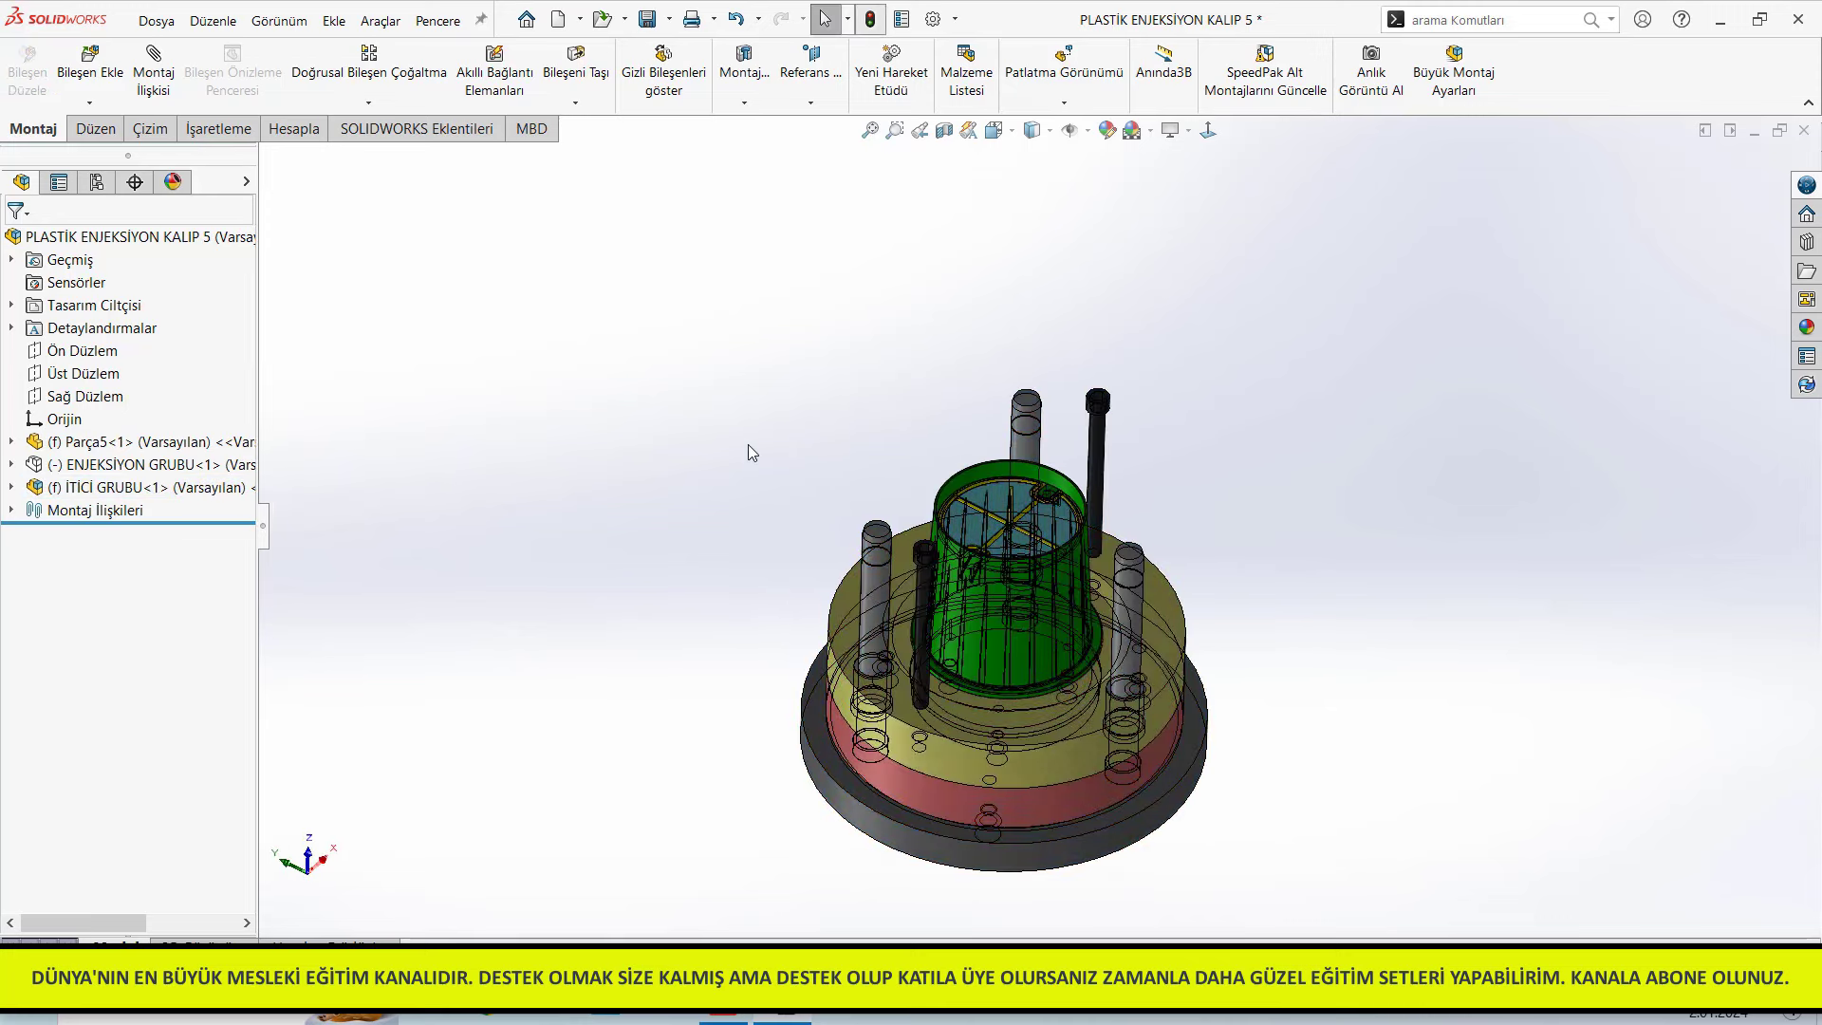
key("ctrl+b")
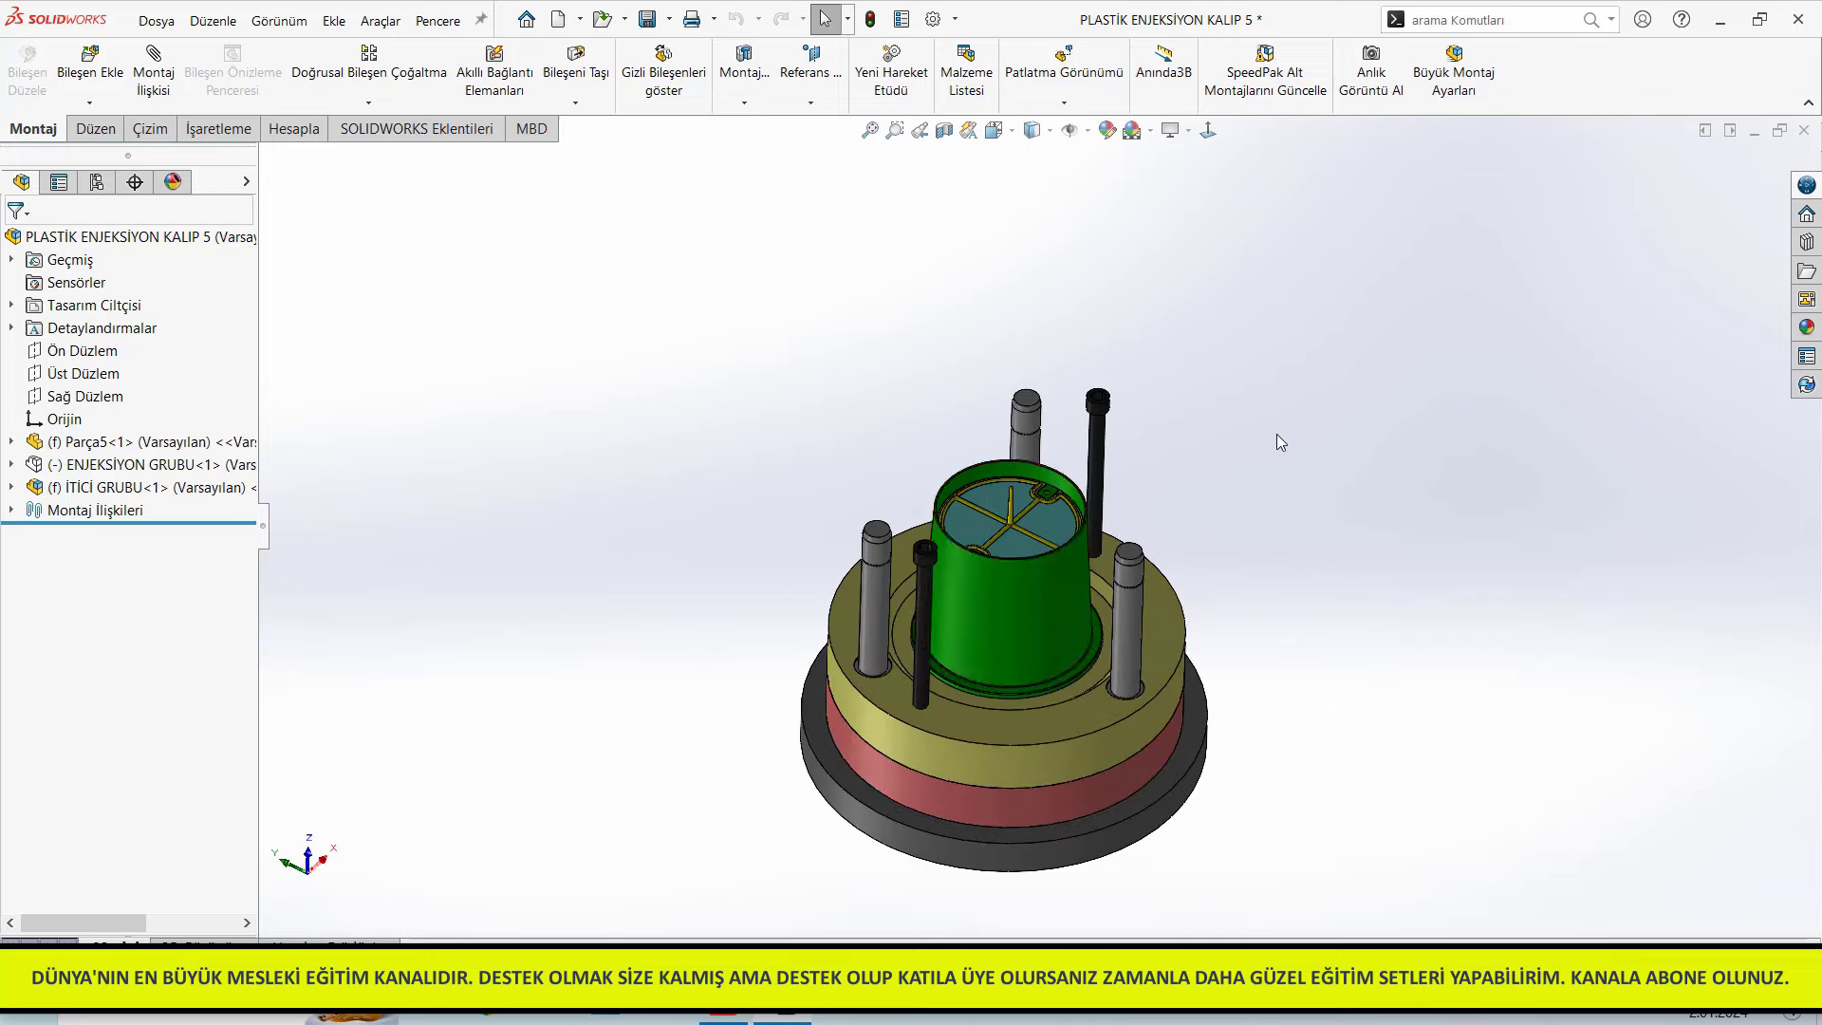
left_click(1098, 583)
left_click(1517, 664)
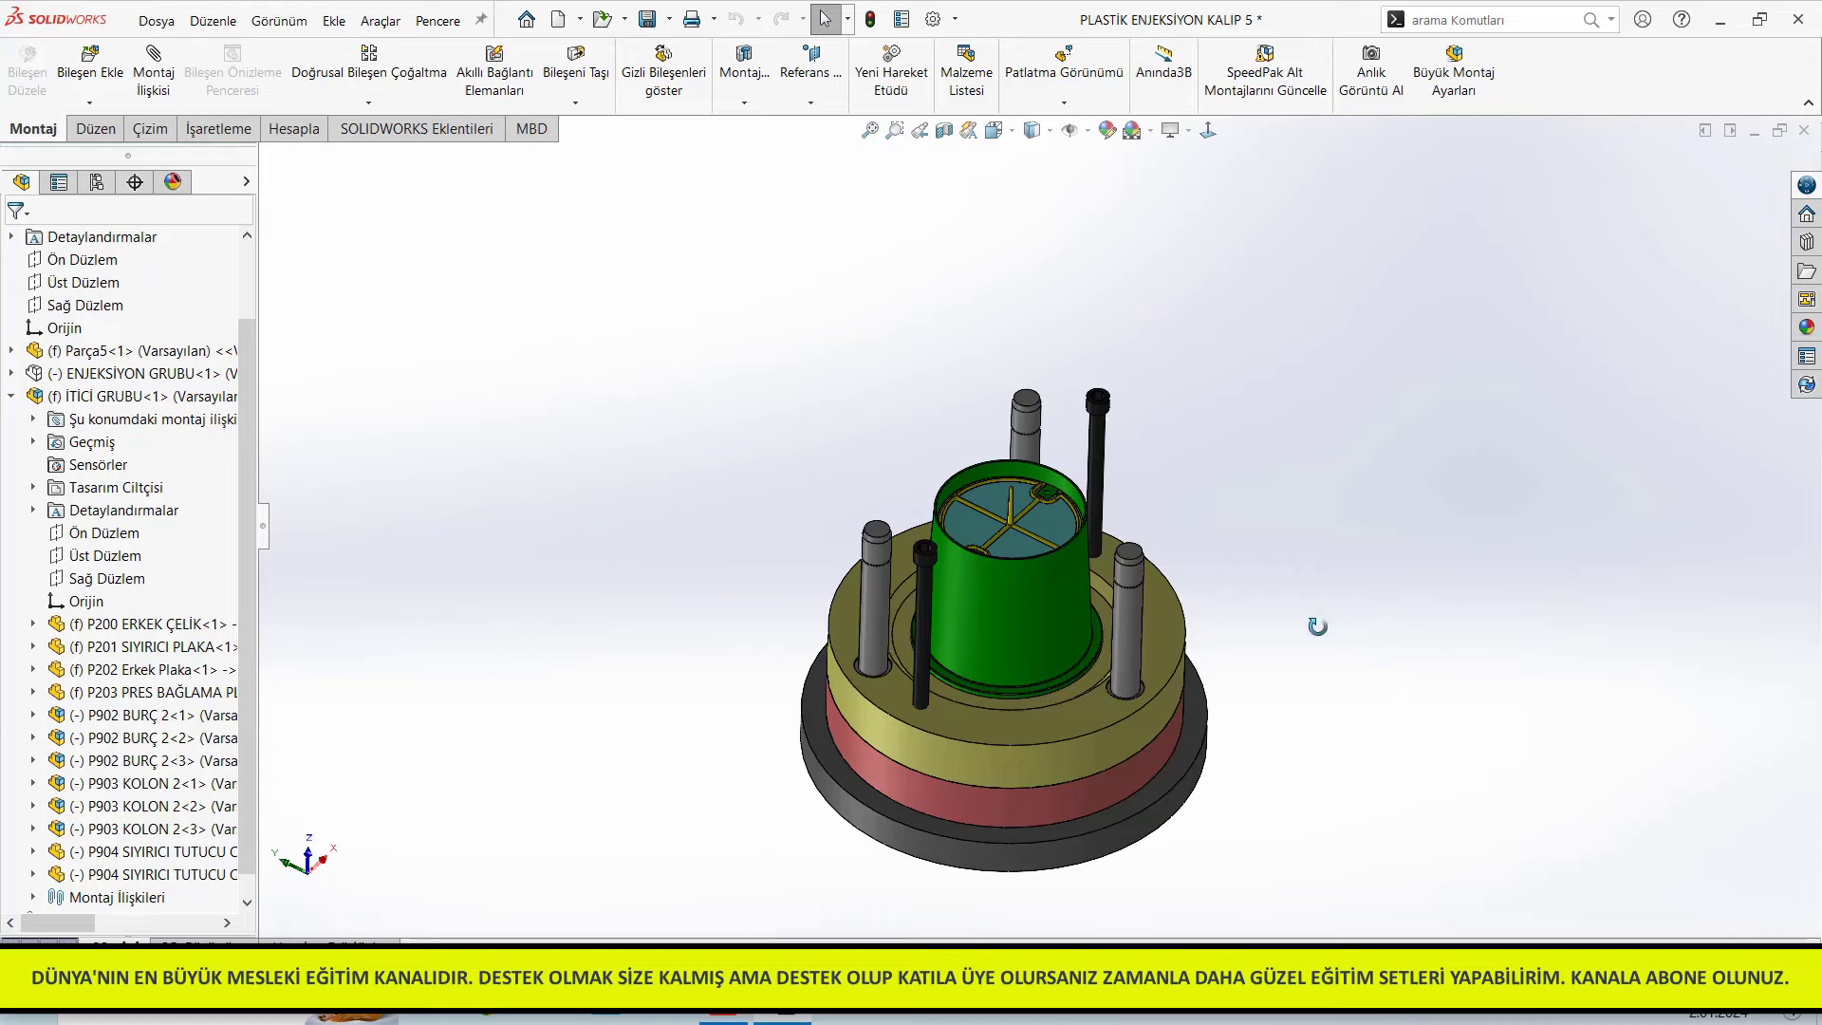
mouse_move(1317, 626)
middle_mouse_down()
mouse_move(1322, 830)
mouse_move(1320, 645)
middle_mouse_up()
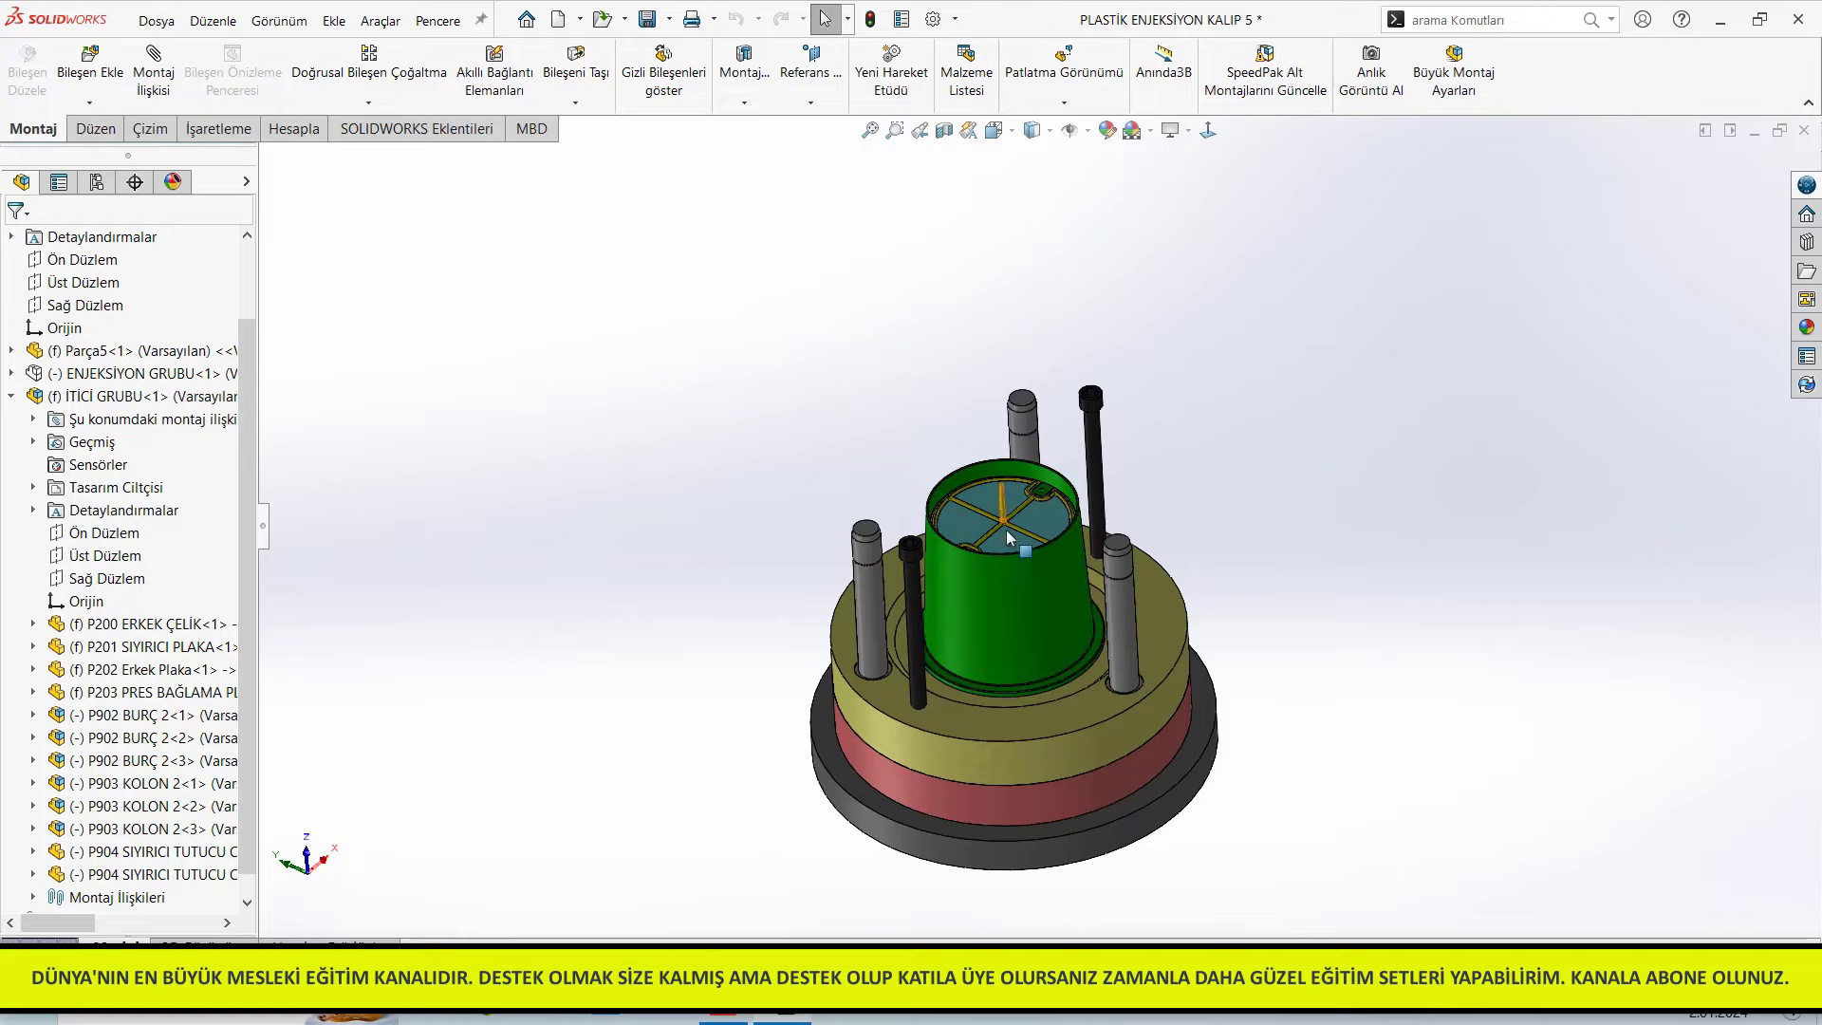
left_click(1804, 131)
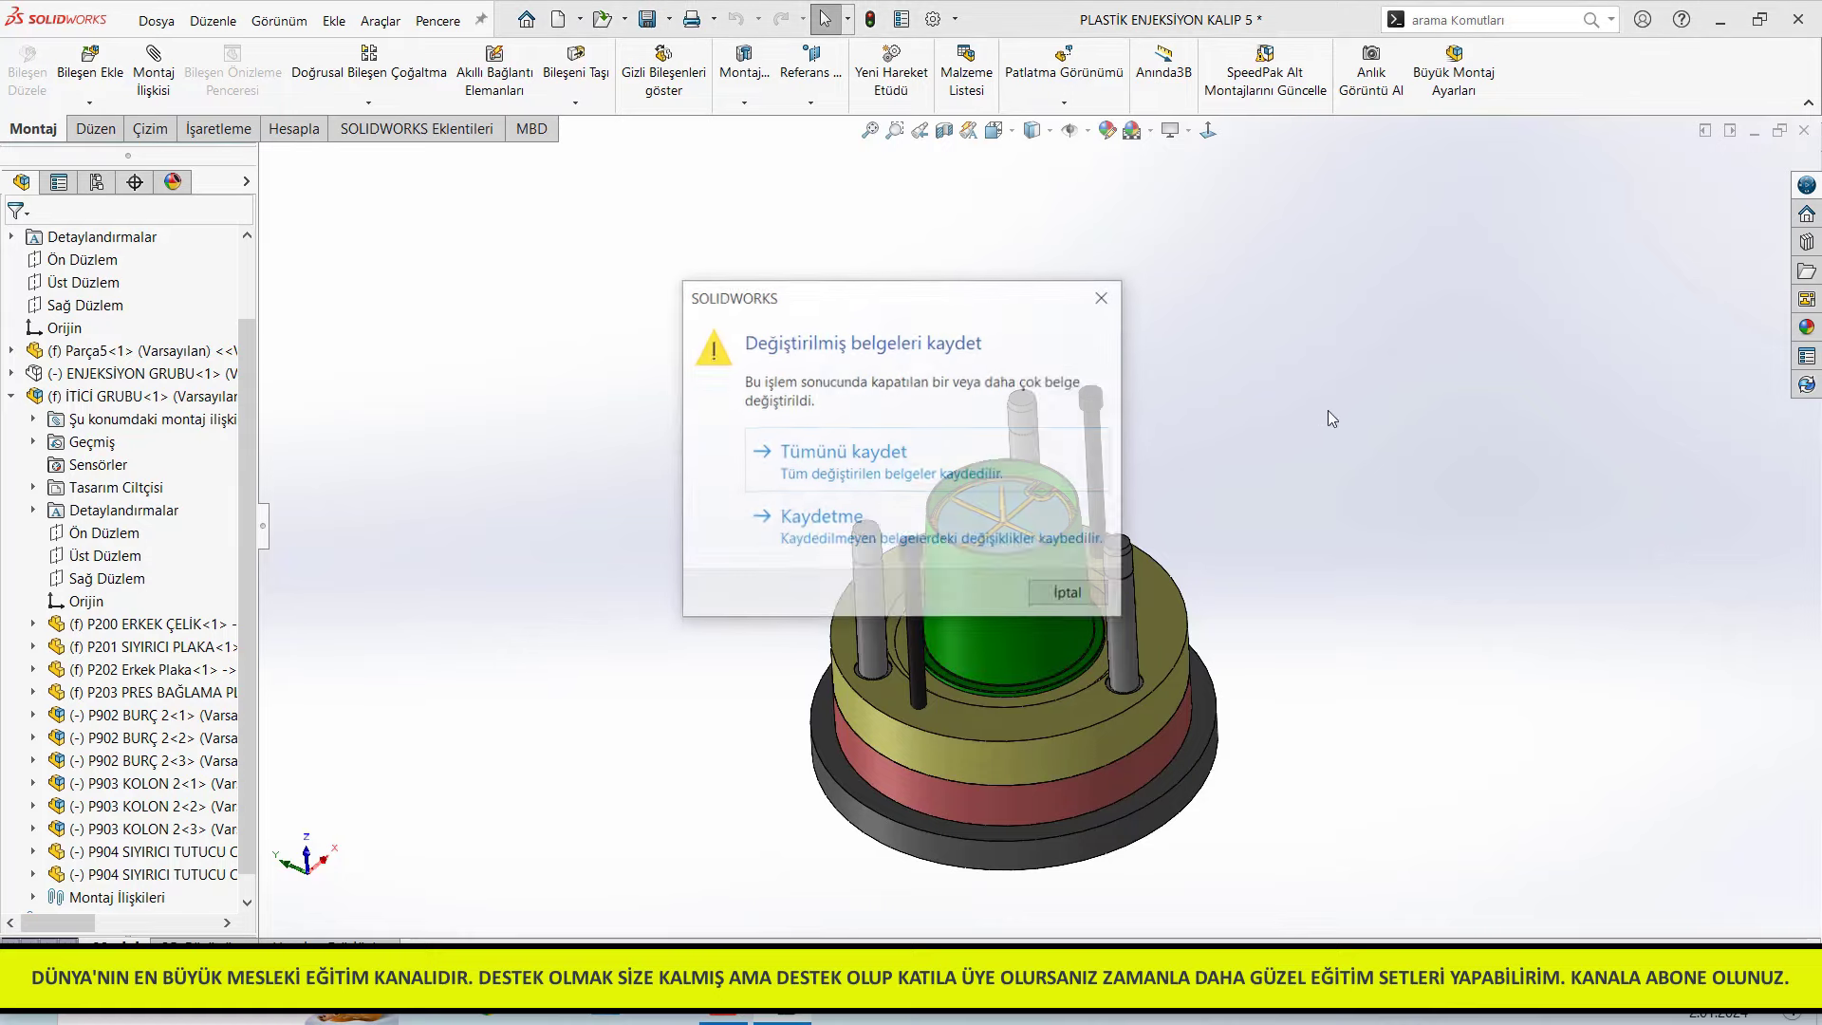
Discard mold 5's changes and open PLASTİK ENJEKSİYON KALIP 6 from the Plastik Enjeksiyon Kalıp 6 folder
left_click(894, 515)
key("ctrl+o")
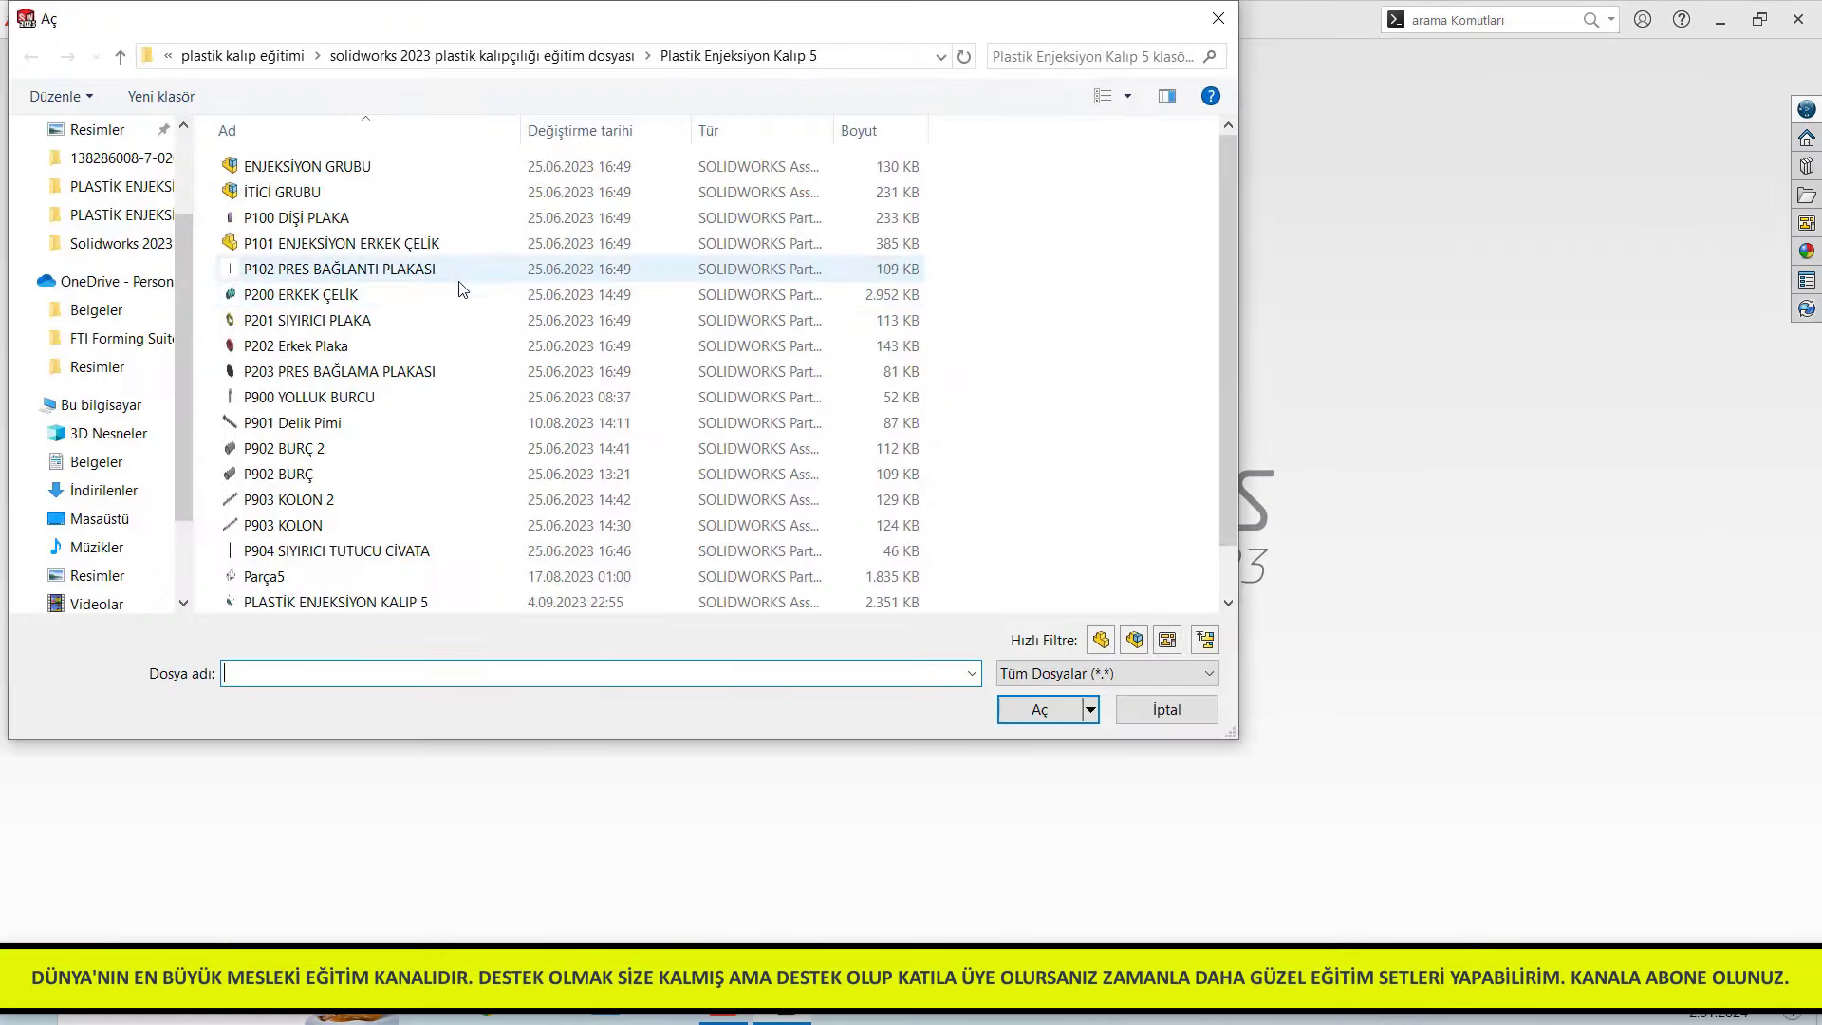
scroll(460, 289, "down", 1)
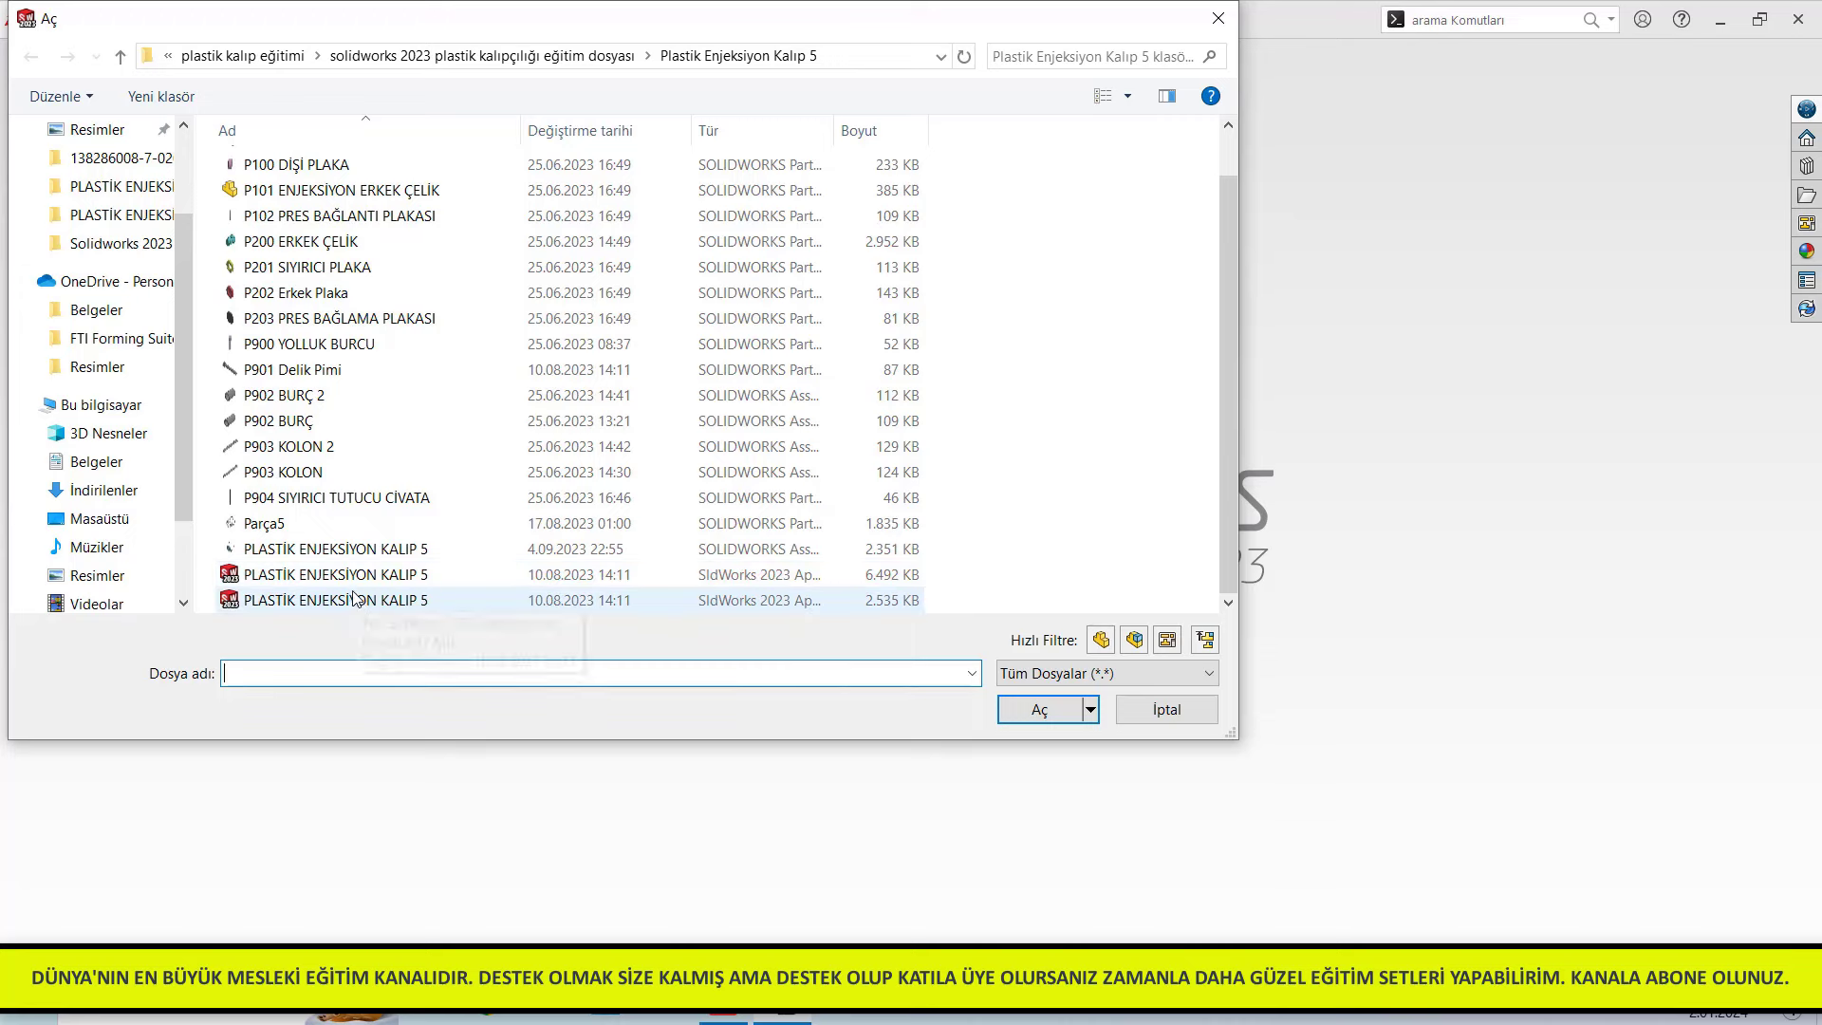
left_click(565, 60)
double_click(429, 294)
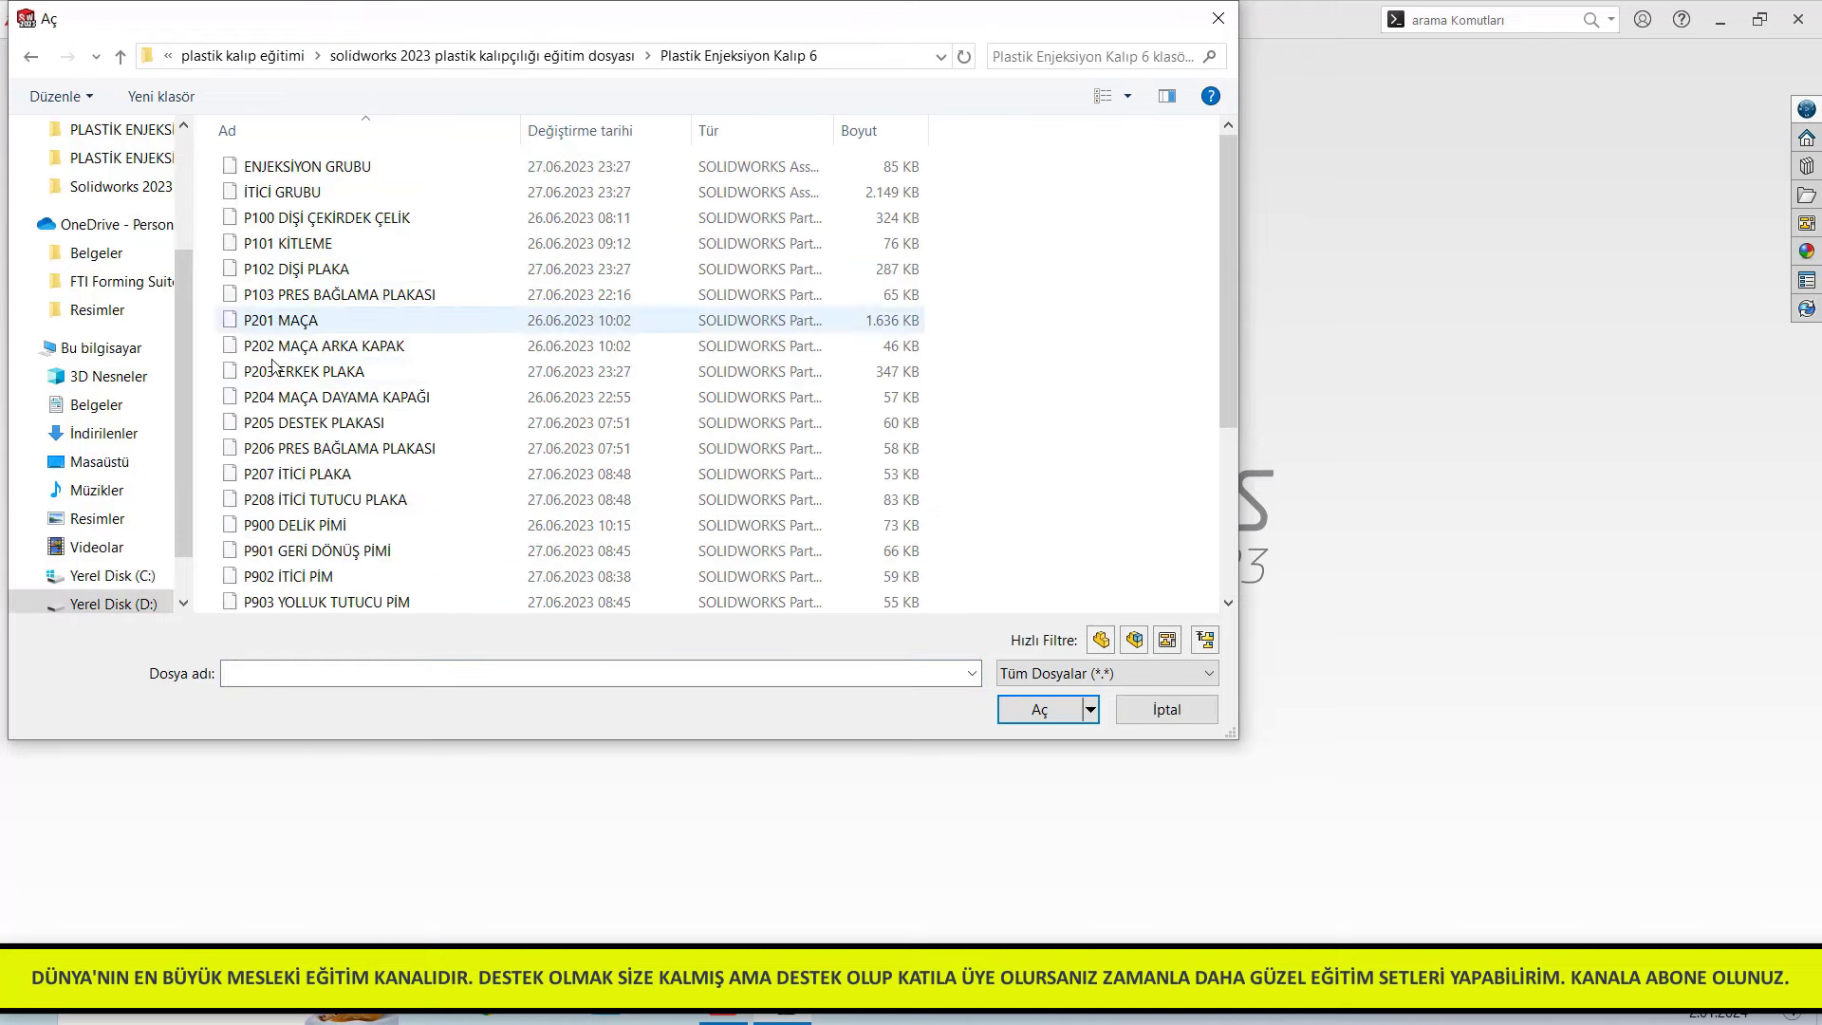
scroll(285, 380, "down", 4)
left_click(323, 550)
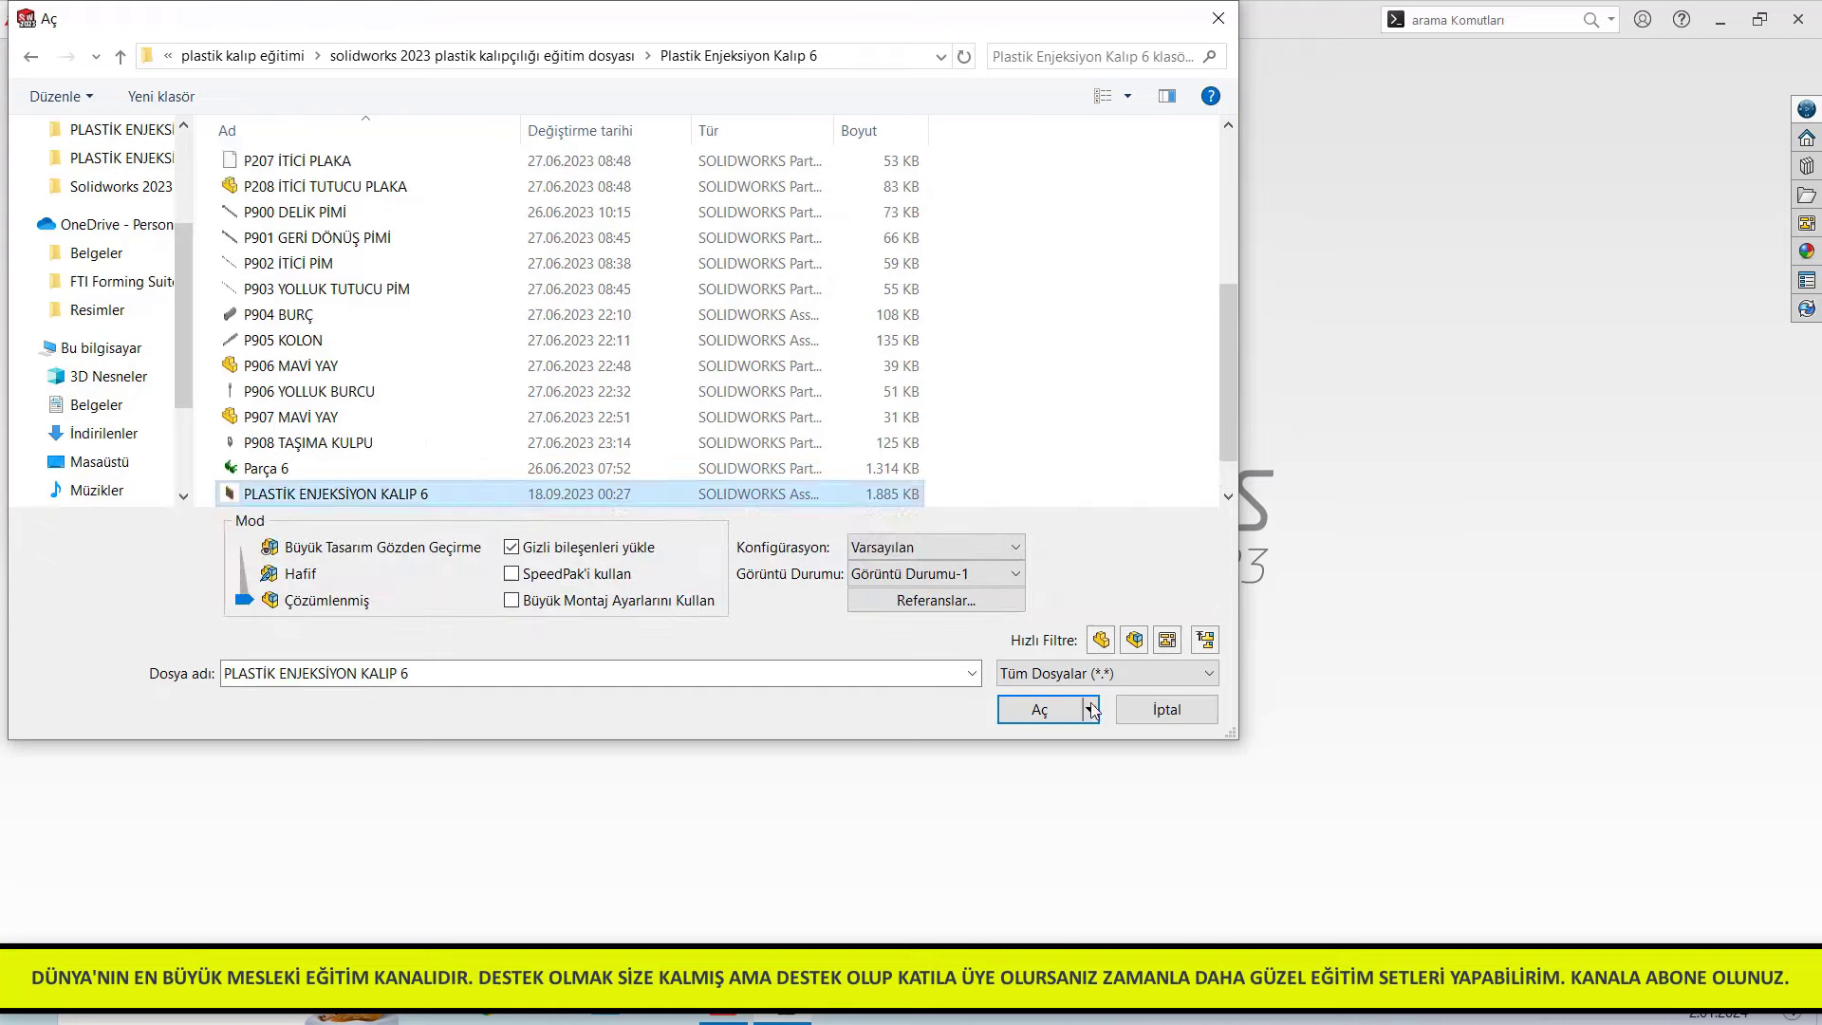
left_click(1041, 709)
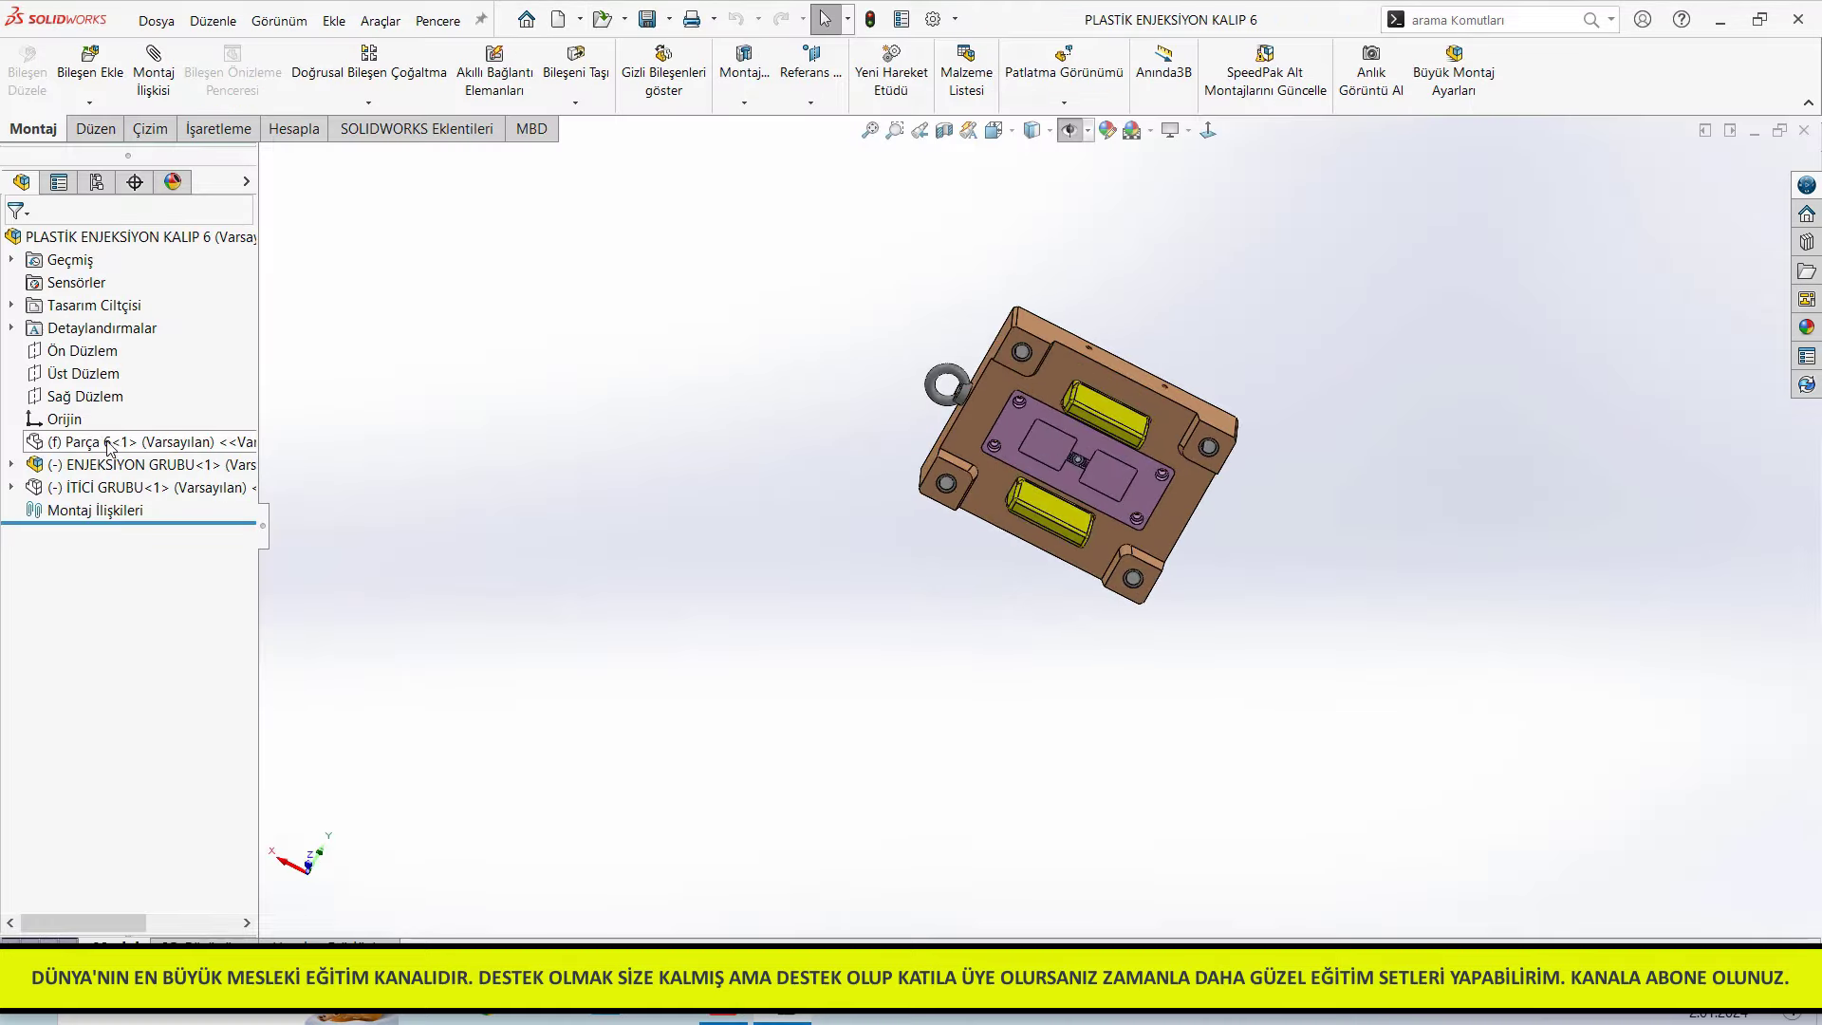
Show the green Parça 6 part and the hidden İTİCİ GRUBU plates
left_click(110, 446)
left_click(346, 383)
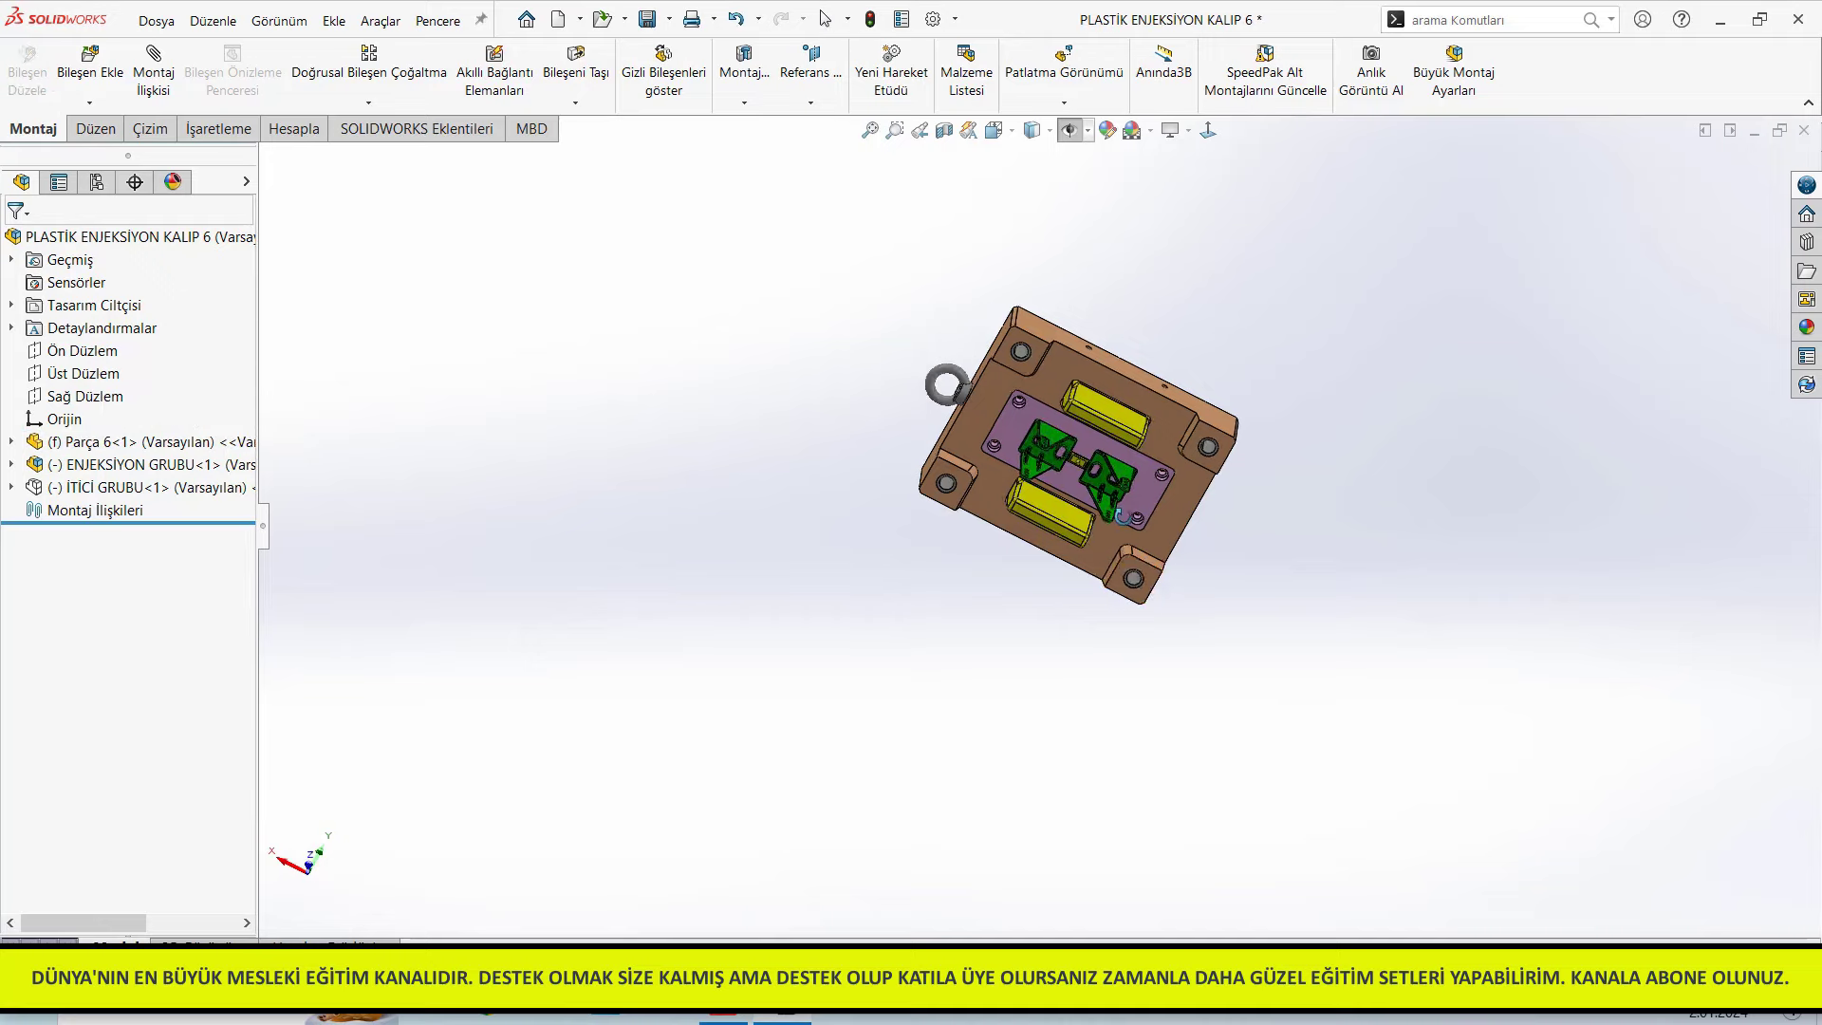
middle_click_drag(1092, 323, 1127, 297)
left_click(137, 488)
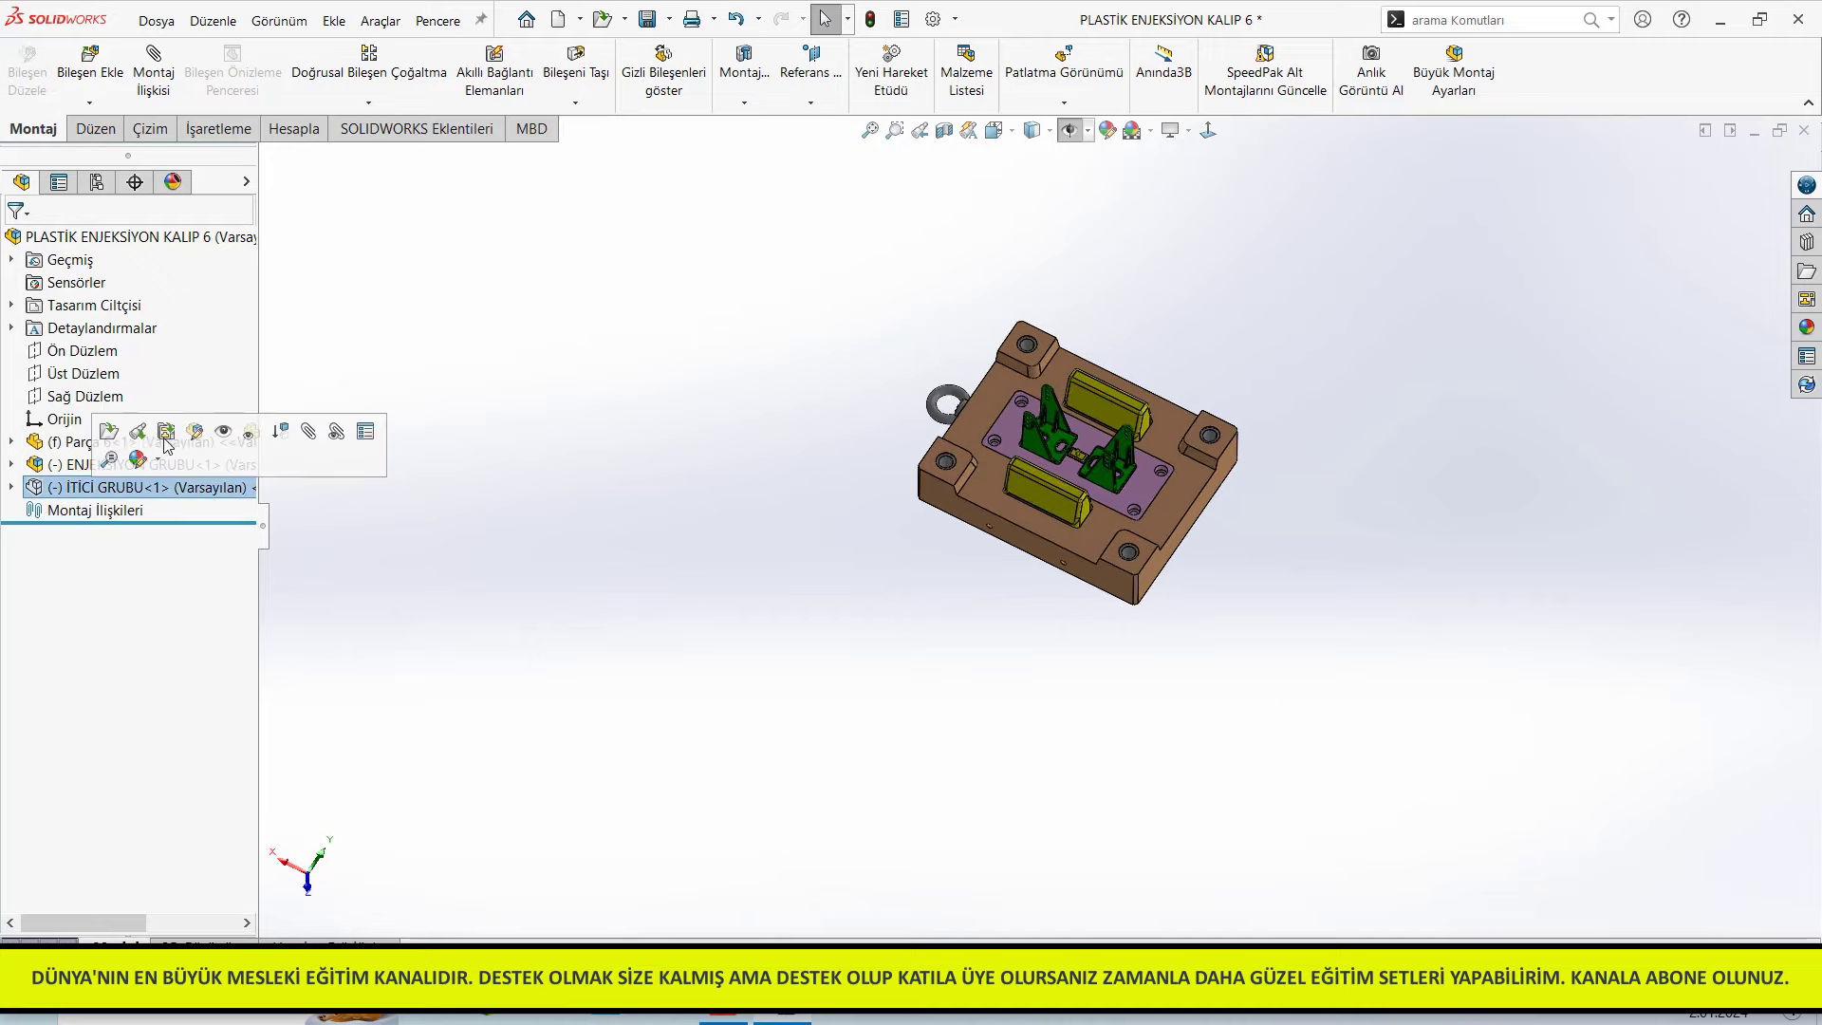
left_click(166, 435)
middle_click_drag(849, 429, 840, 313)
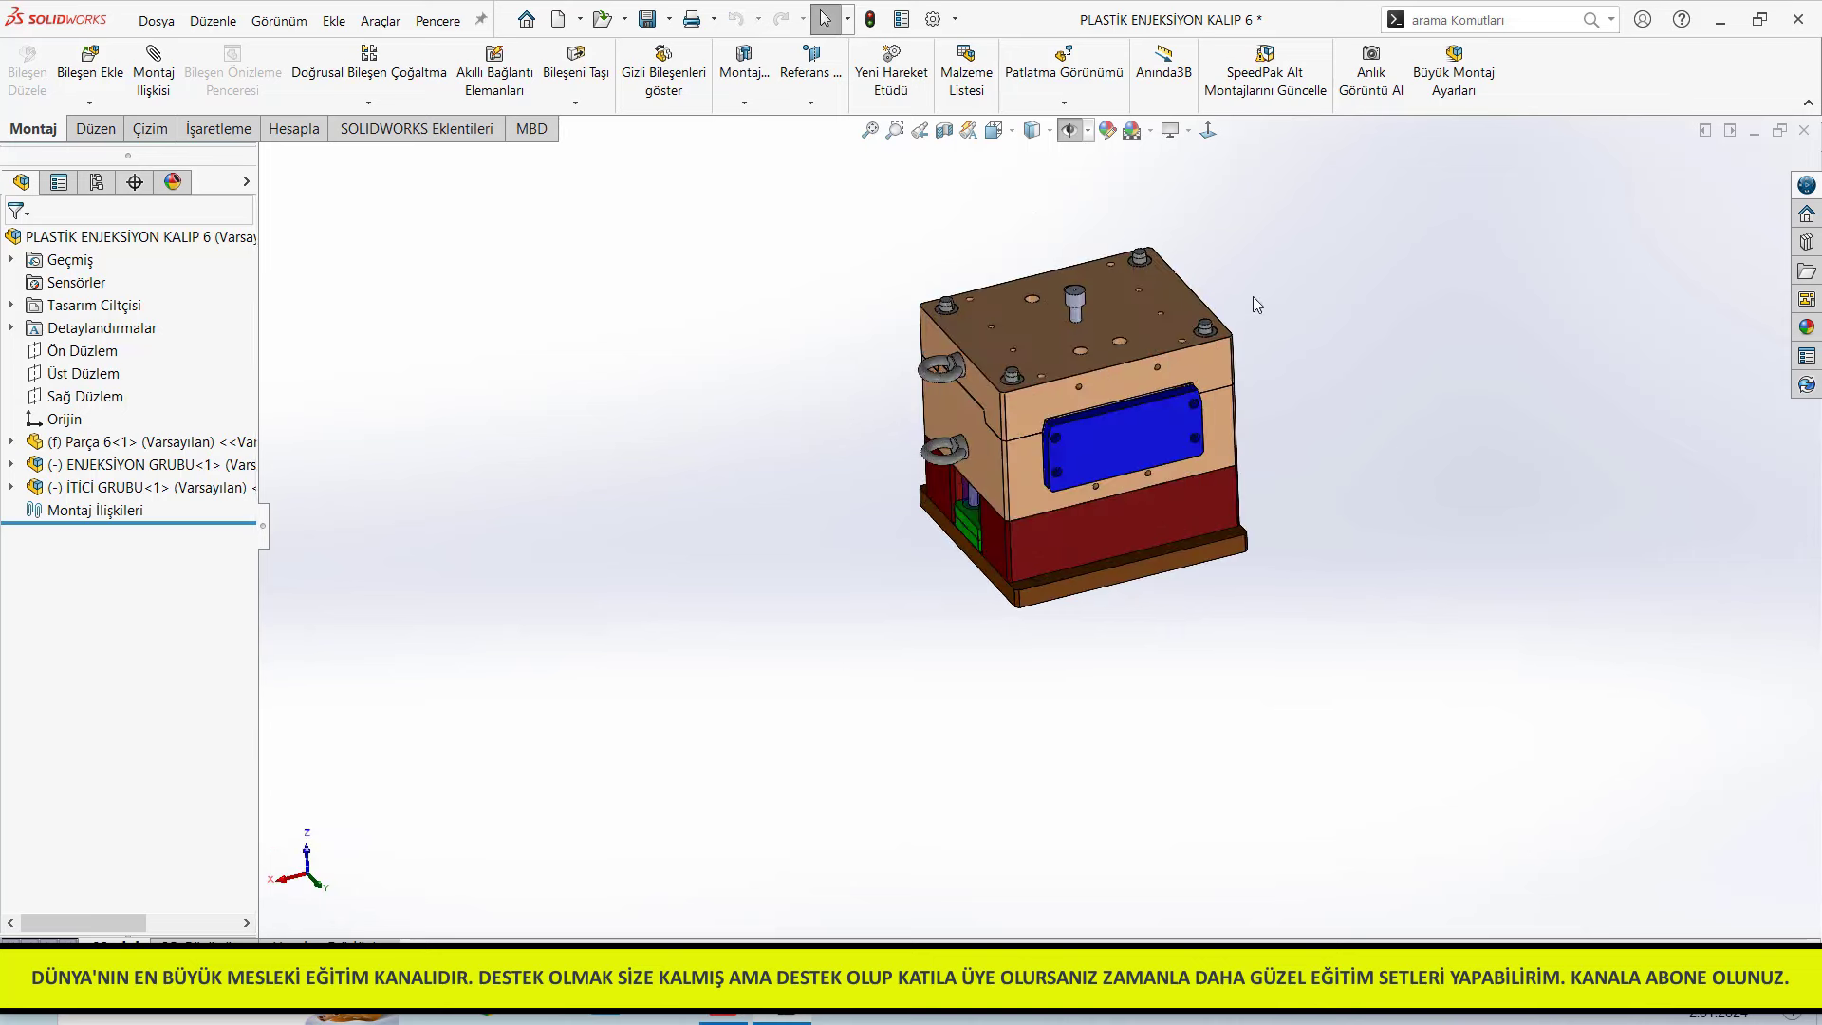
scroll(1253, 298, "down", 3)
Hide the ENJEKSİYON GRUBU subassembly to expose mold 6's cavities
left_click(12, 464)
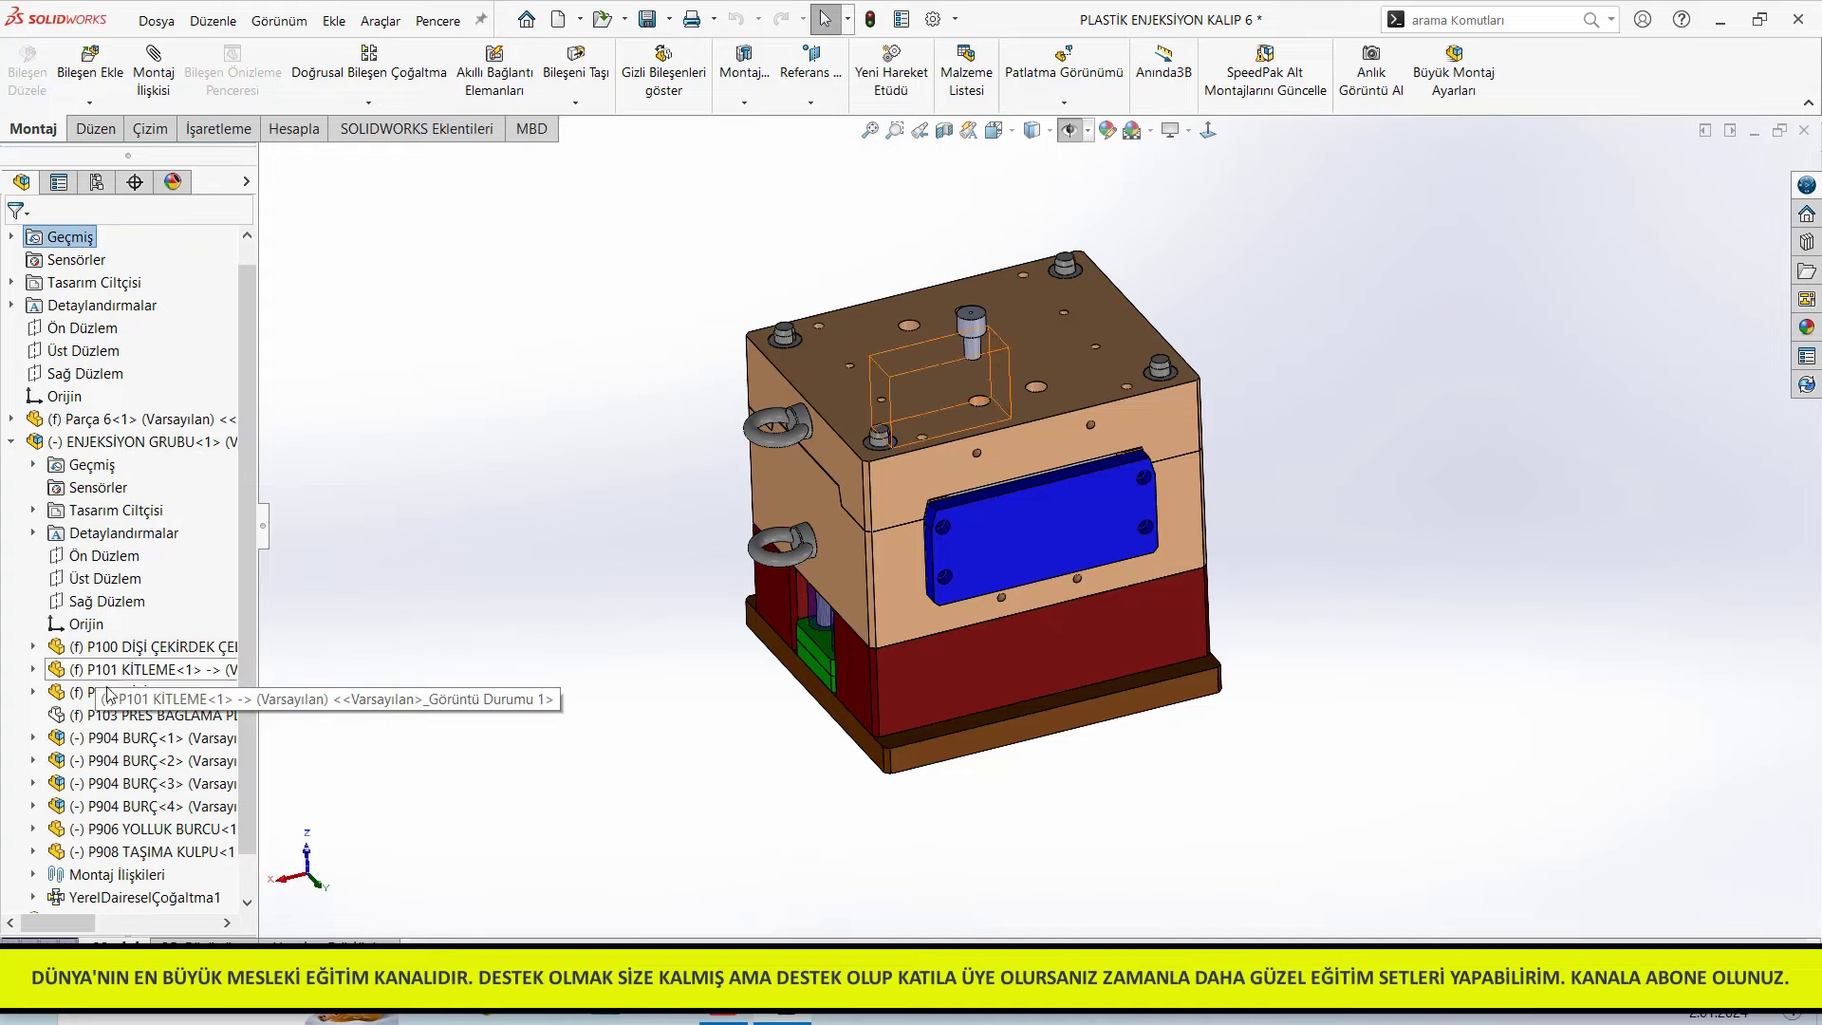
left_click(171, 715)
left_click(264, 662)
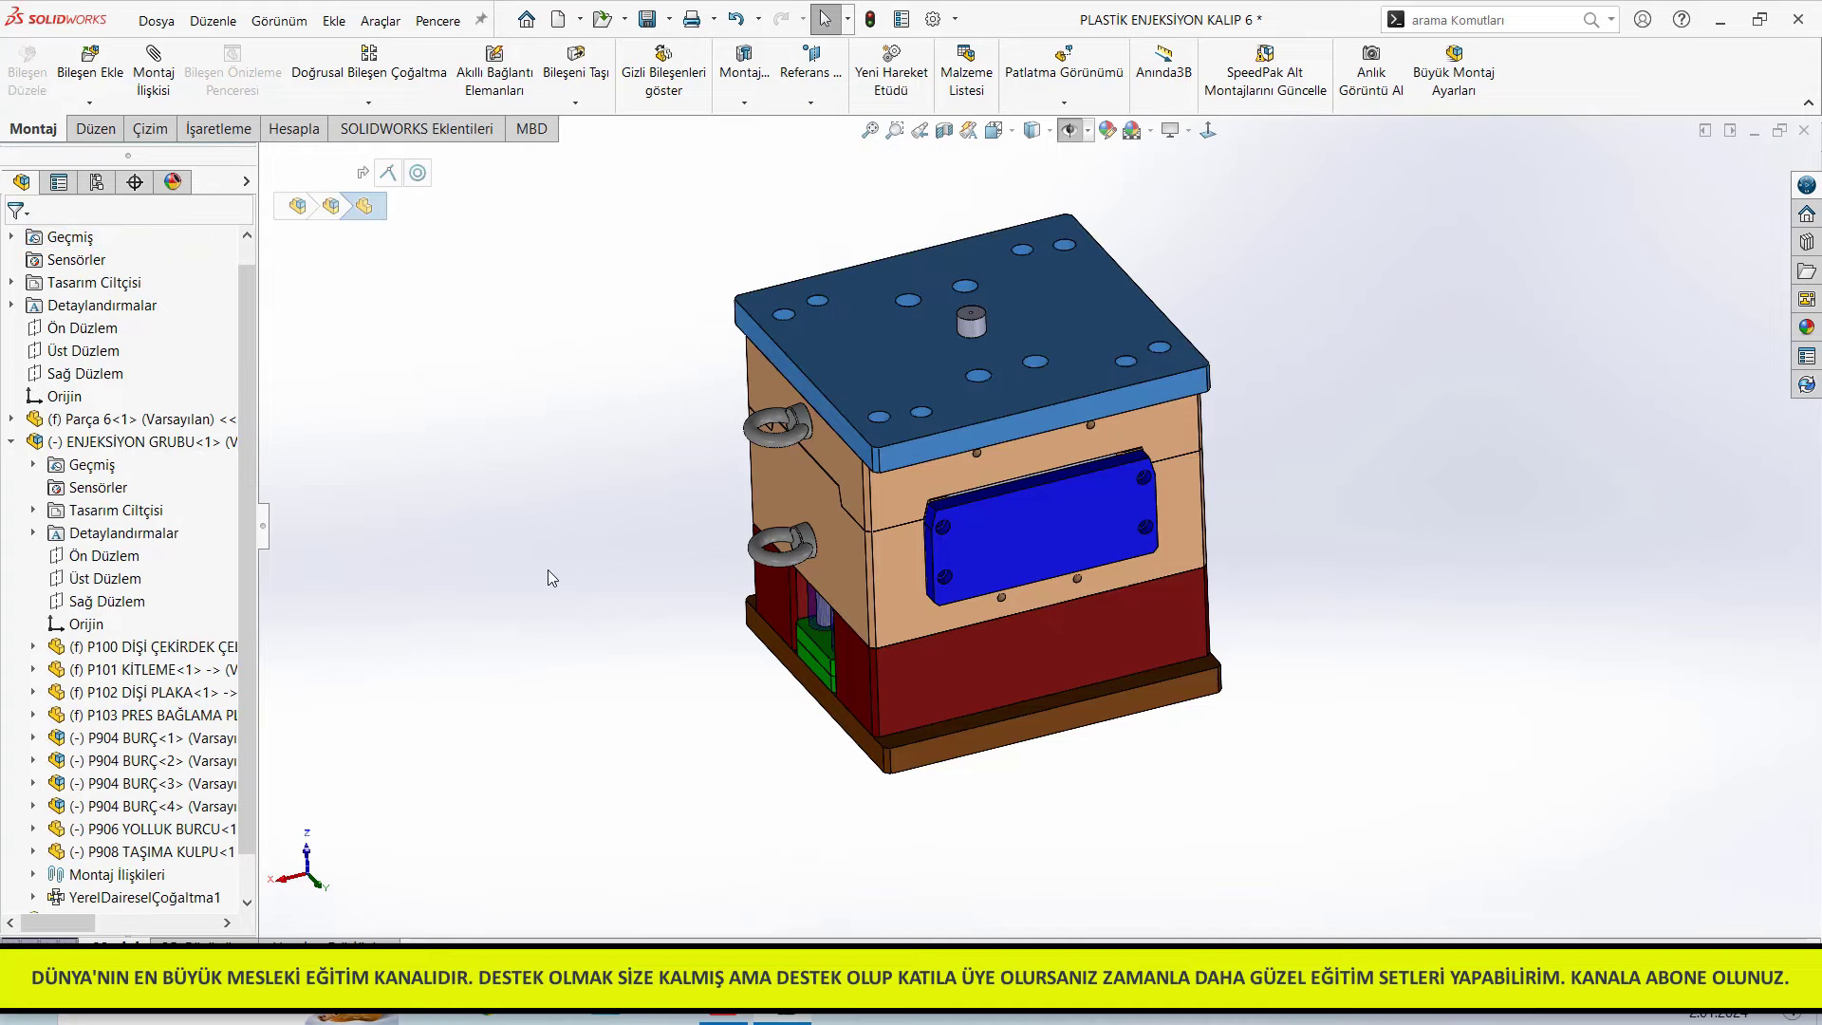
middle_click_drag(872, 536, 892, 550)
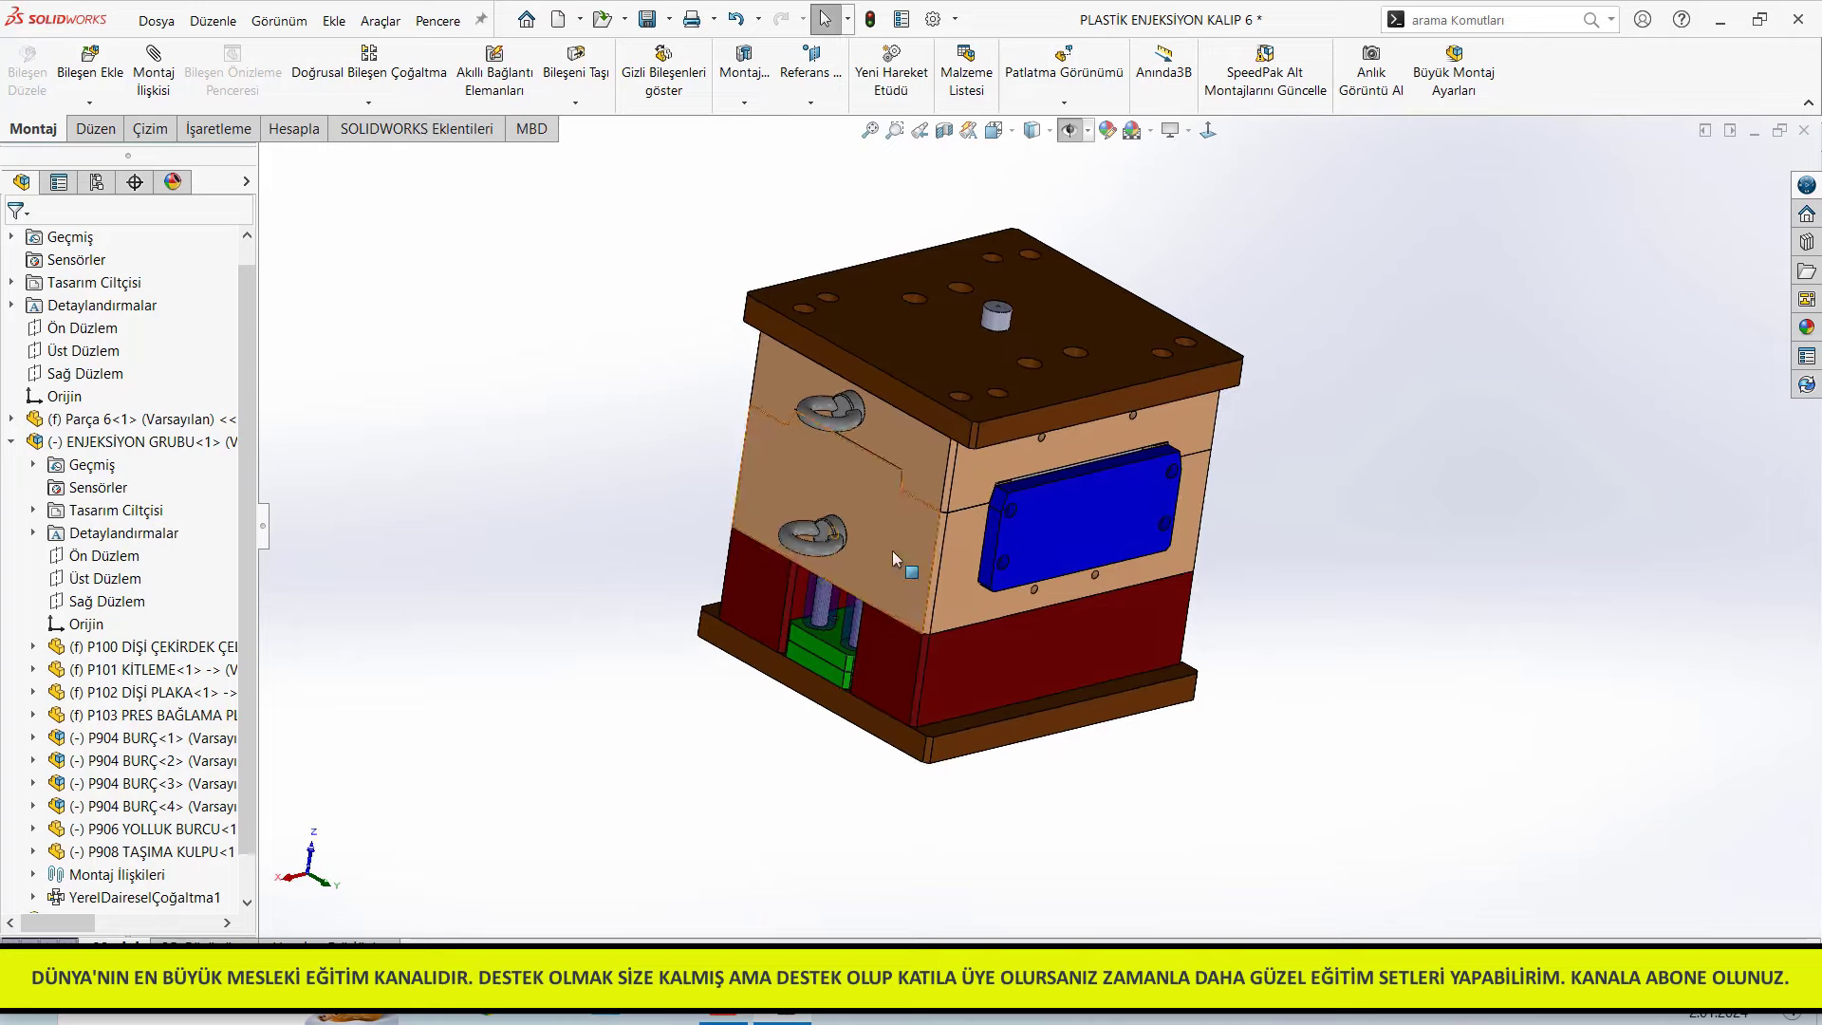
left_click(88, 442)
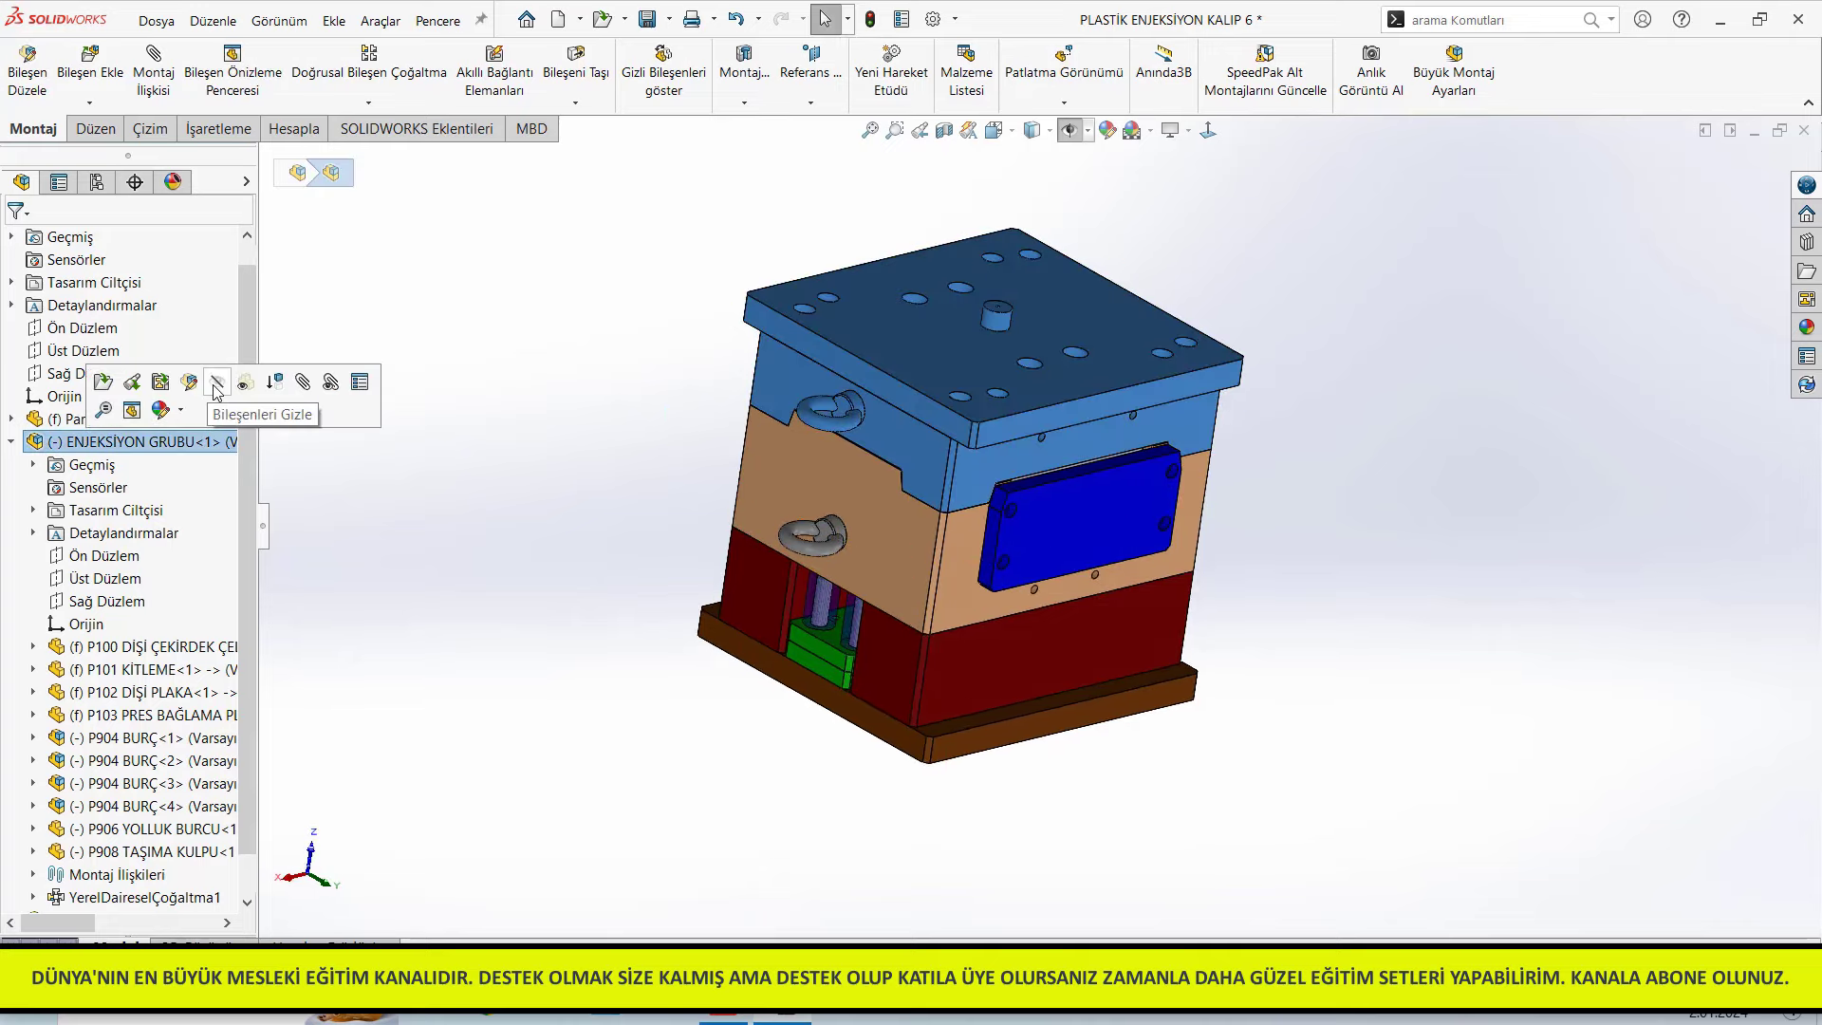
left_click(218, 381)
mouse_move(1017, 482)
middle_mouse_down()
mouse_move(1042, 655)
mouse_move(1035, 789)
mouse_move(1096, 254)
mouse_move(1027, 617)
middle_mouse_up()
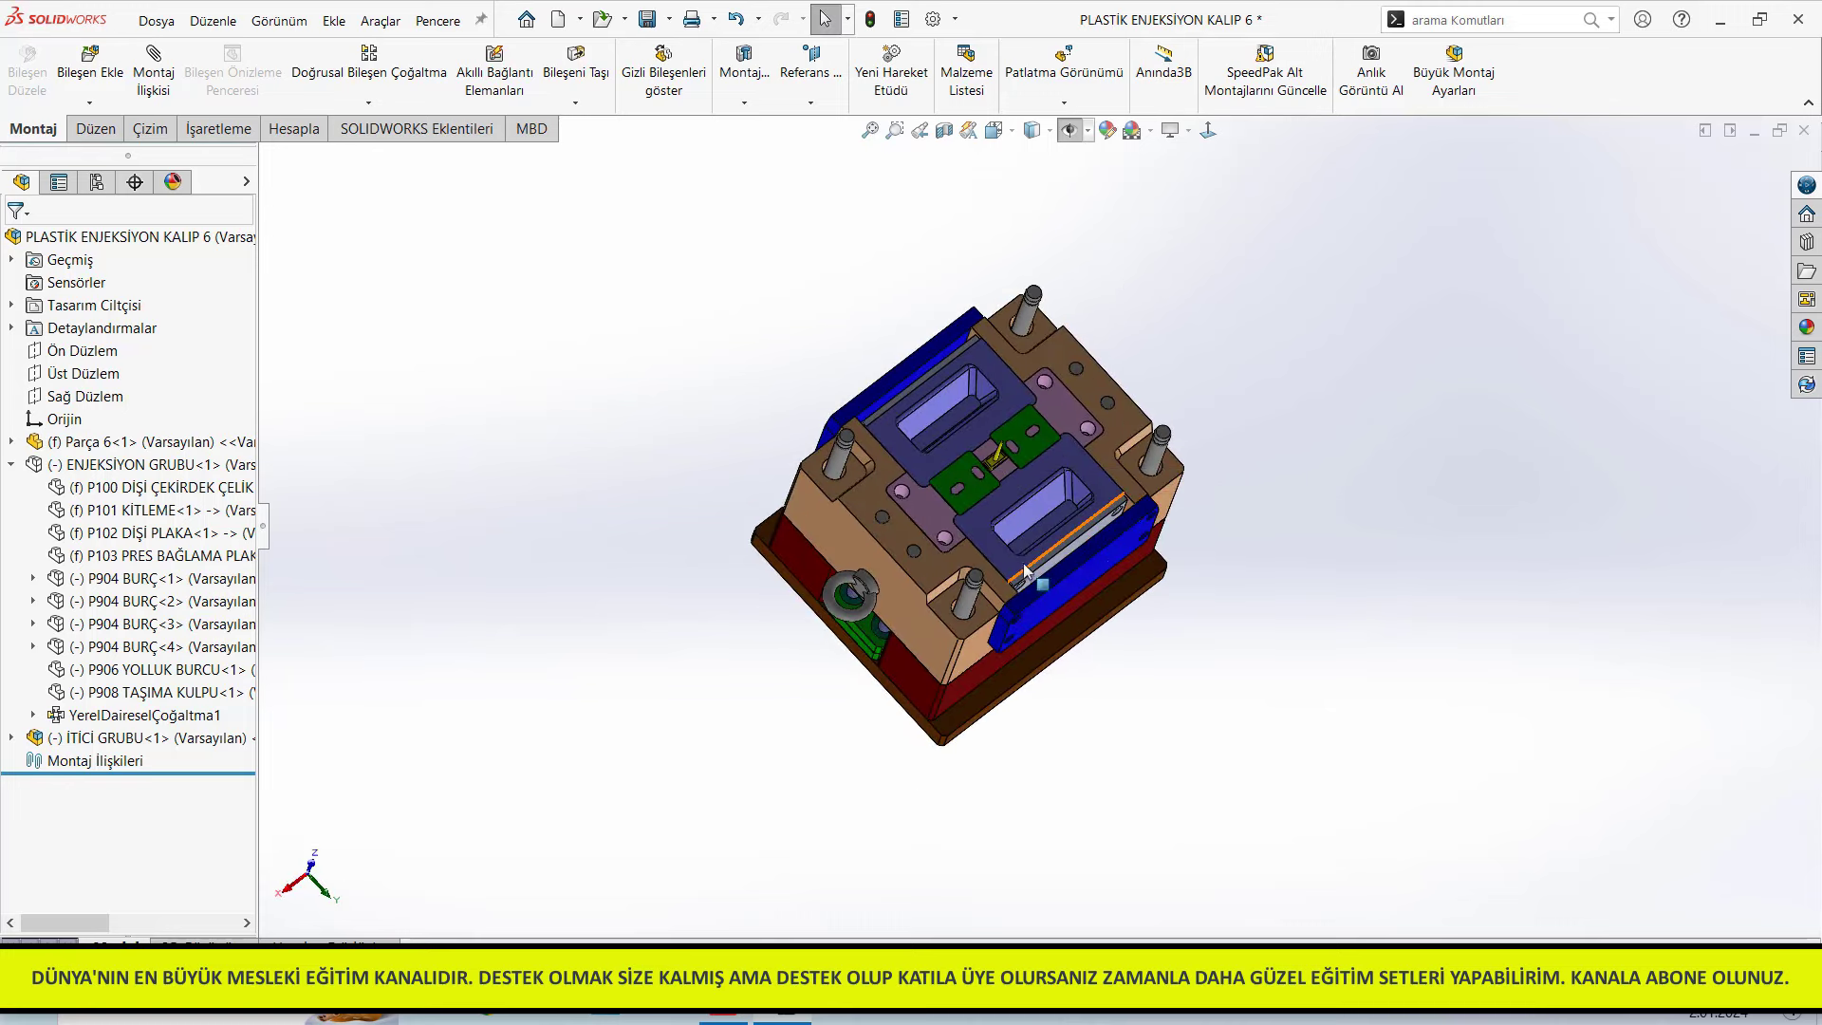
Inspect the exposed cavities and eye bolt, then close the mold 6 assembly
scroll(843, 672, "down", 5)
mouse_move(843, 672)
middle_mouse_down()
mouse_move(828, 548)
mouse_move(875, 393)
middle_mouse_up()
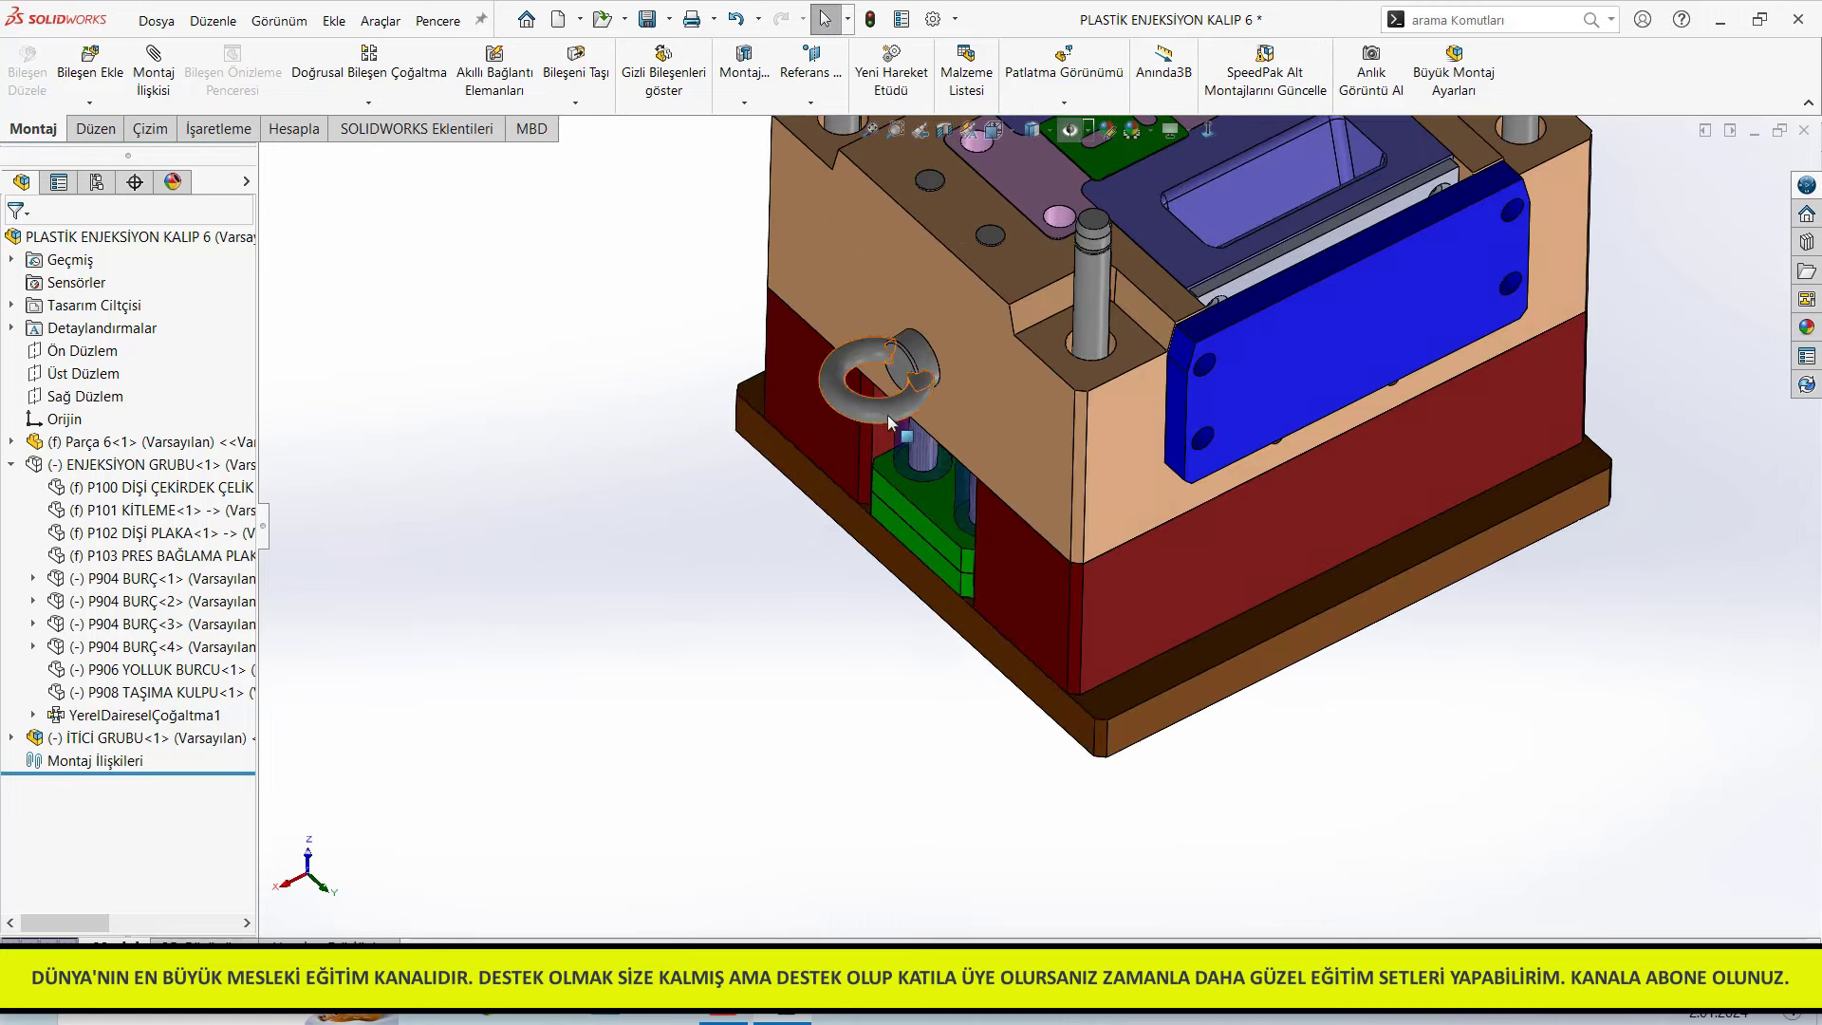
left_click(883, 406)
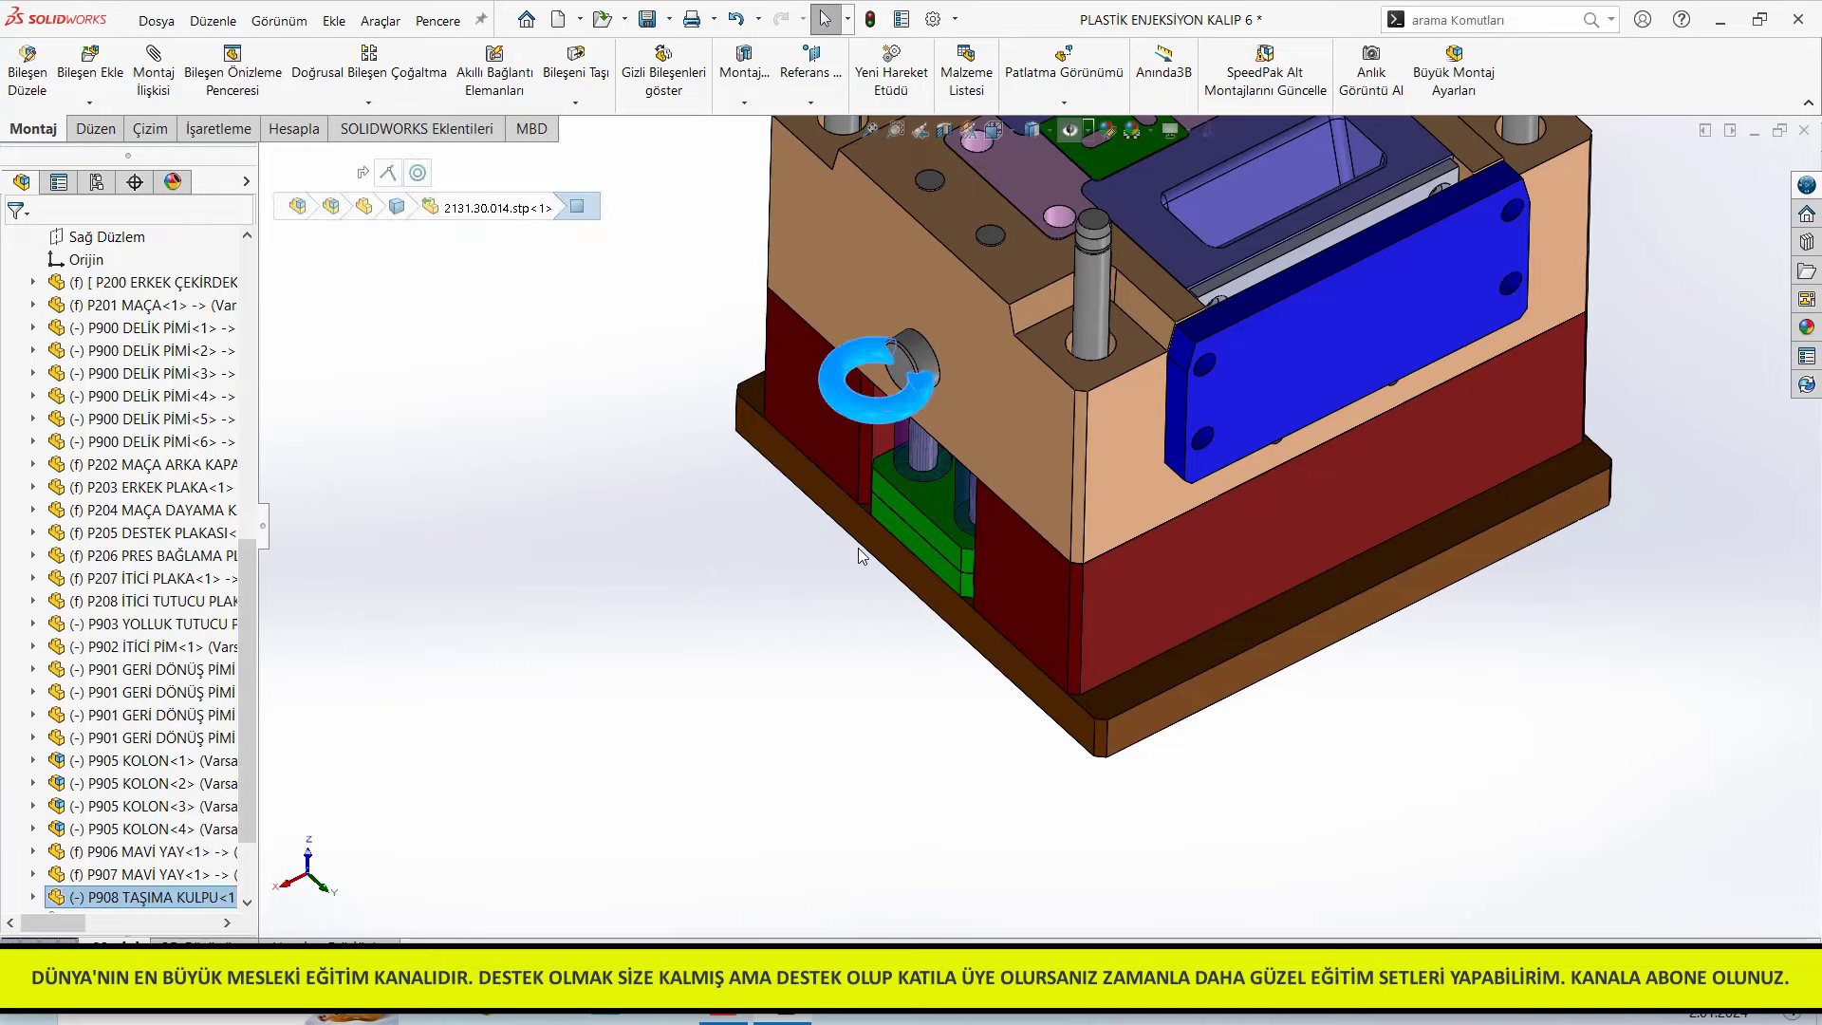
middle_click_drag(858, 549, 968, 394)
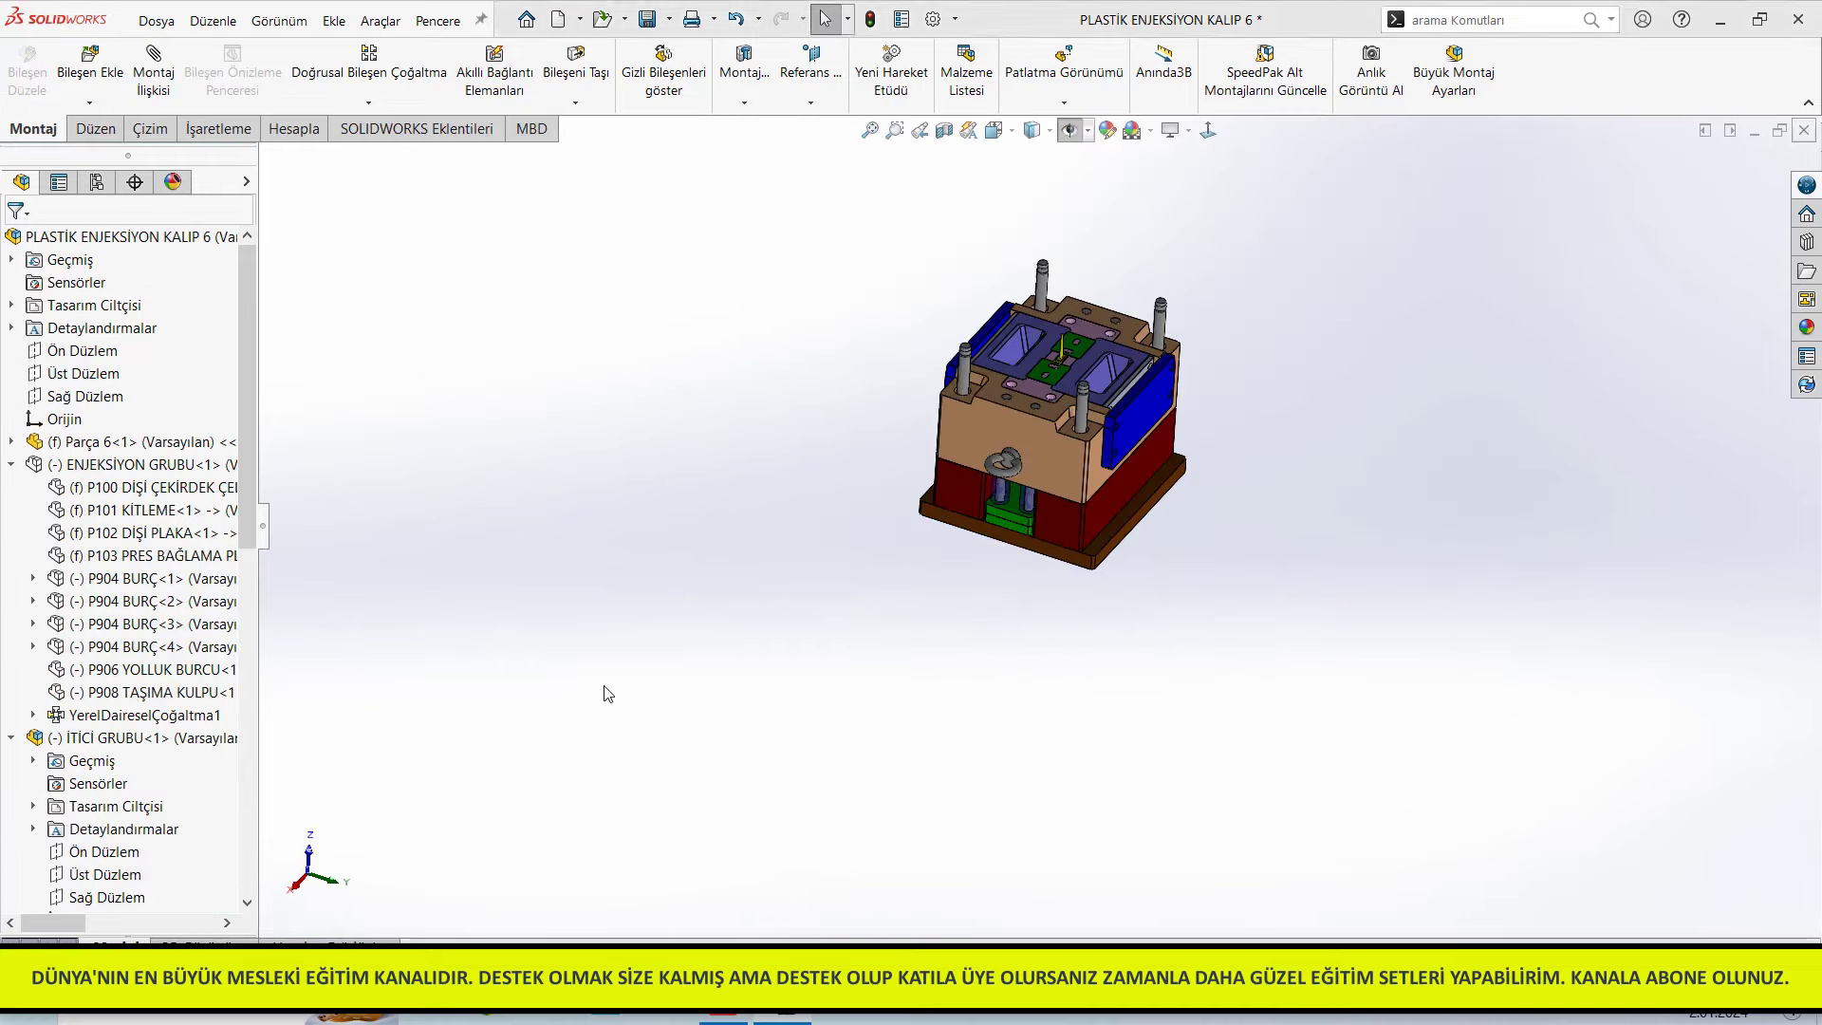
key("ctrl+w")
Open the PLASTİK ENJEKSİYON KALIP 7 assembly and fit the whole mold in view
key("ctrl+o")
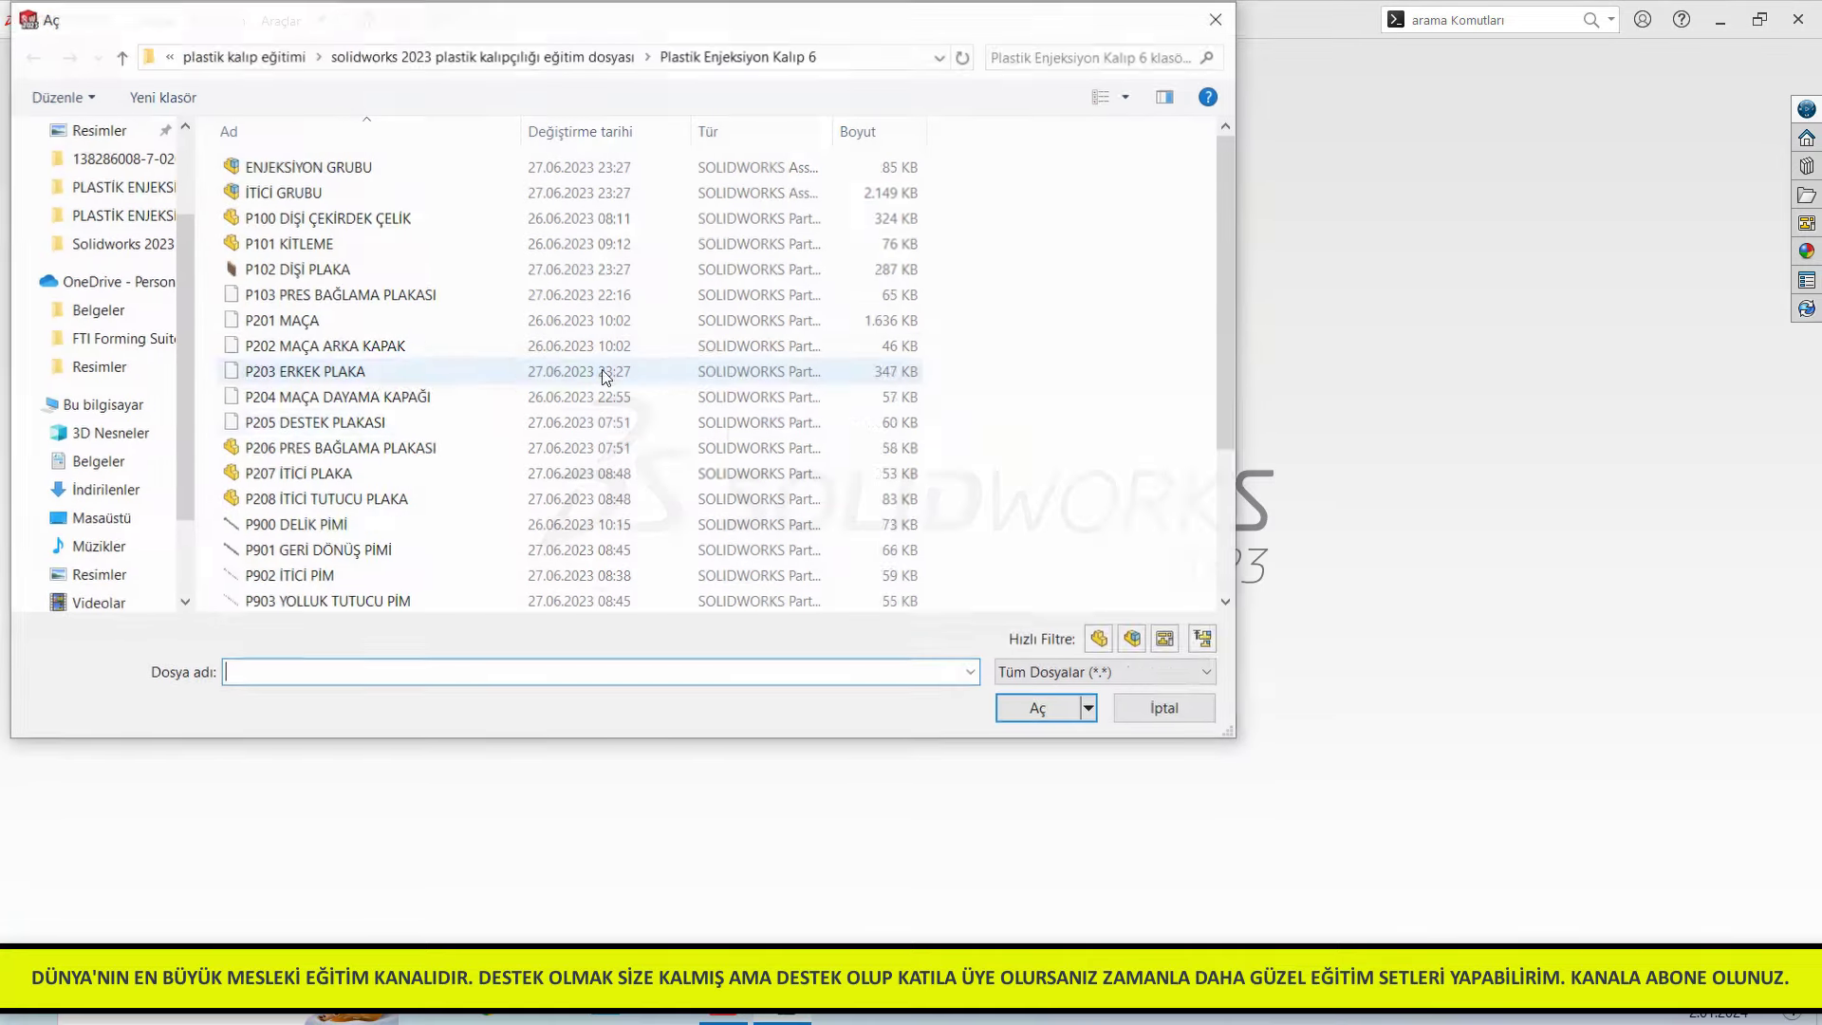
left_click(493, 55)
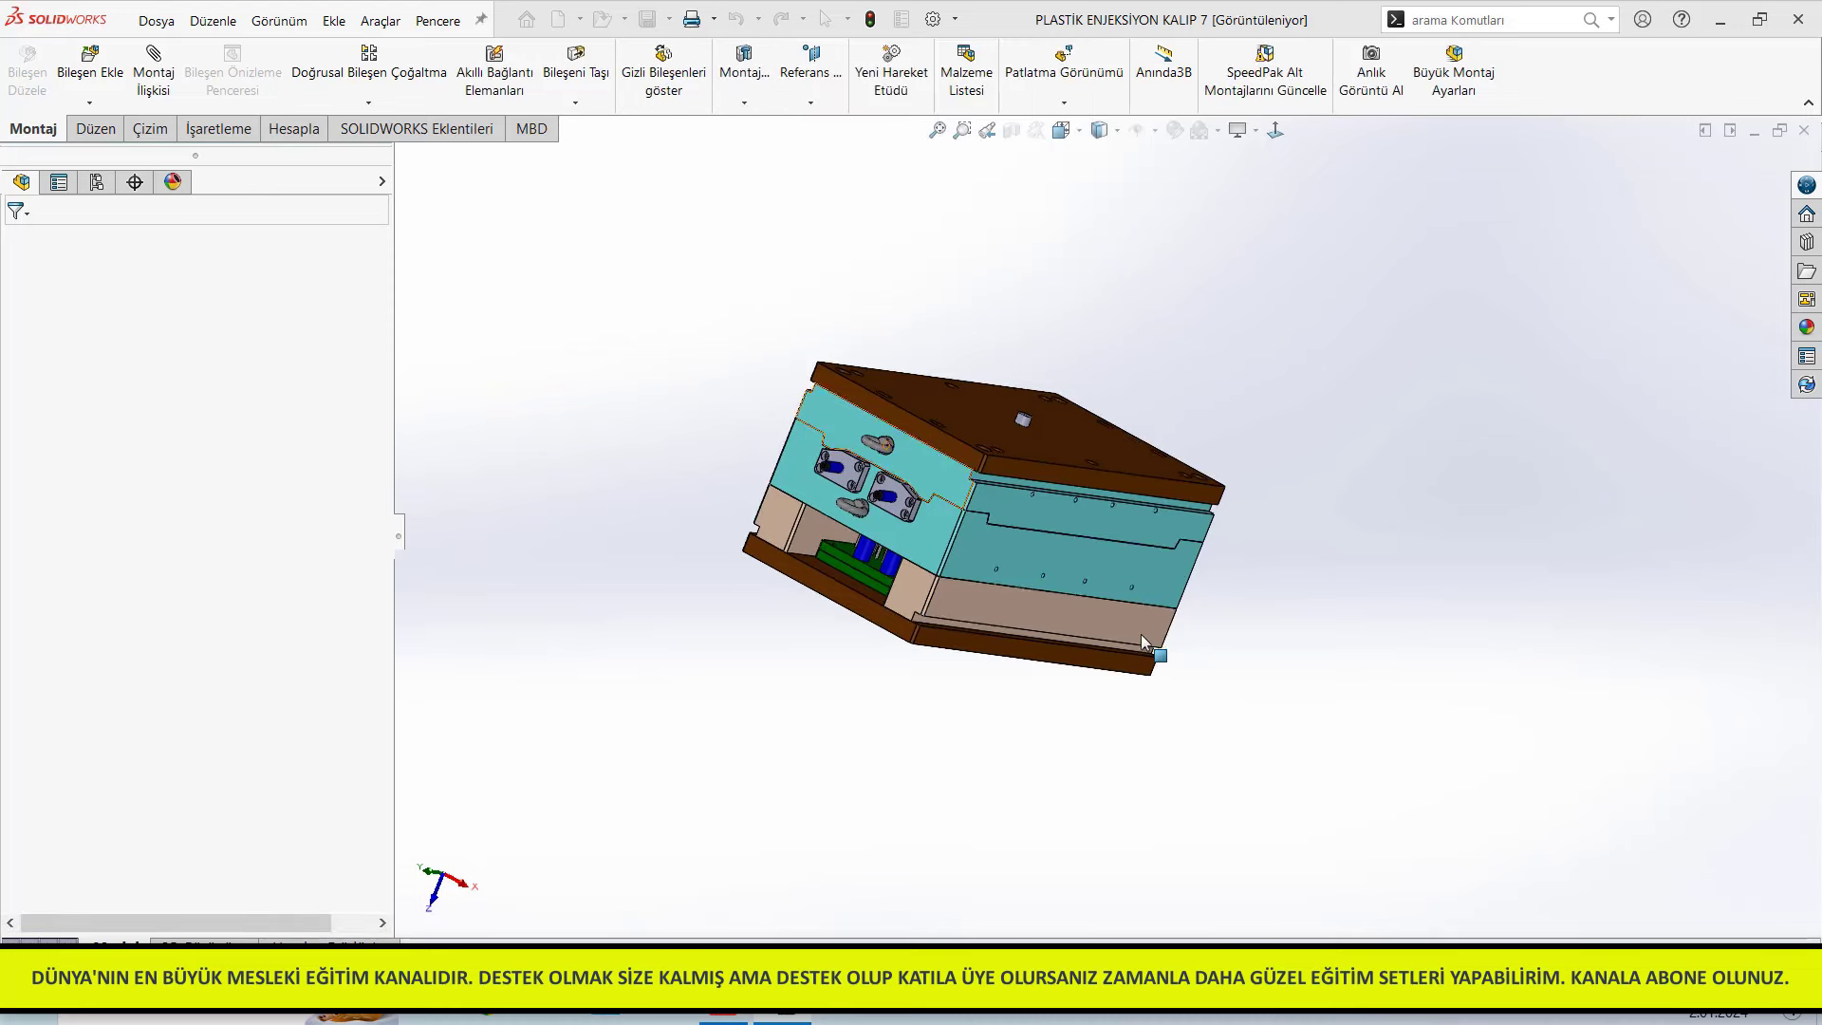
mouse_move(825, 724)
middle_mouse_down()
mouse_move(825, 930)
mouse_move(981, 671)
middle_mouse_up()
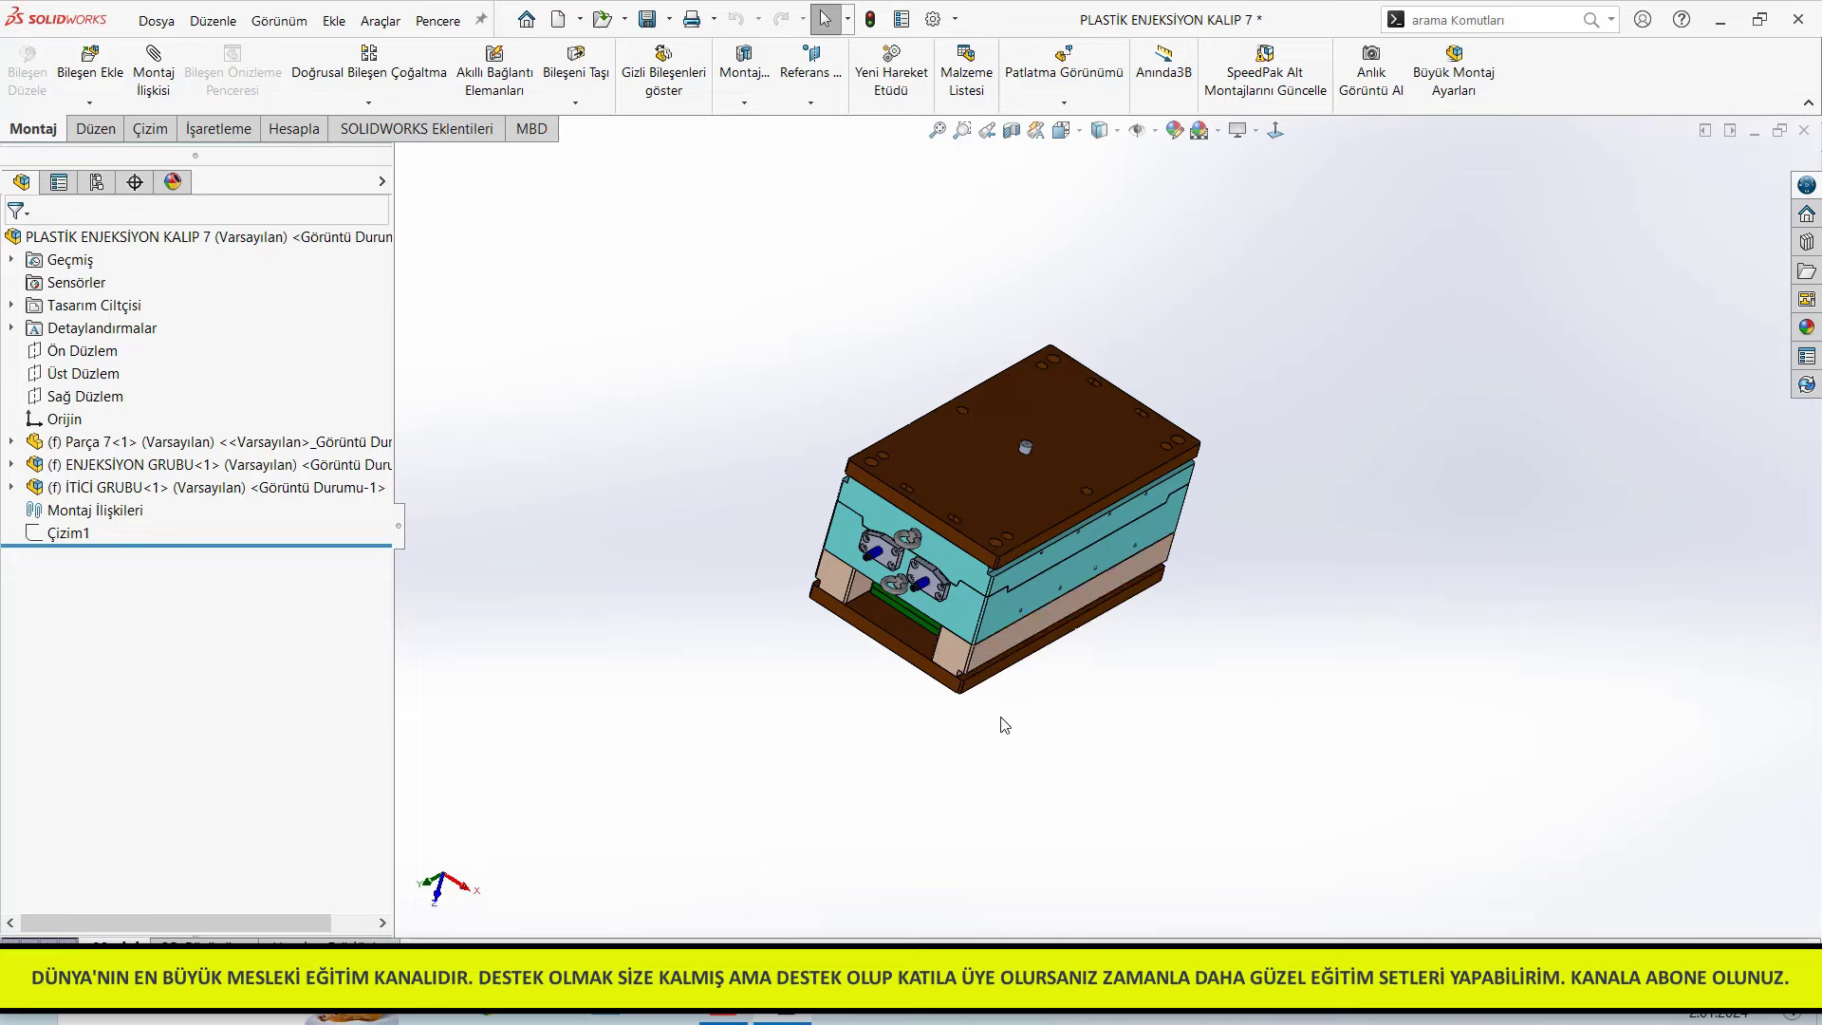
scroll(1046, 626, "down", 5)
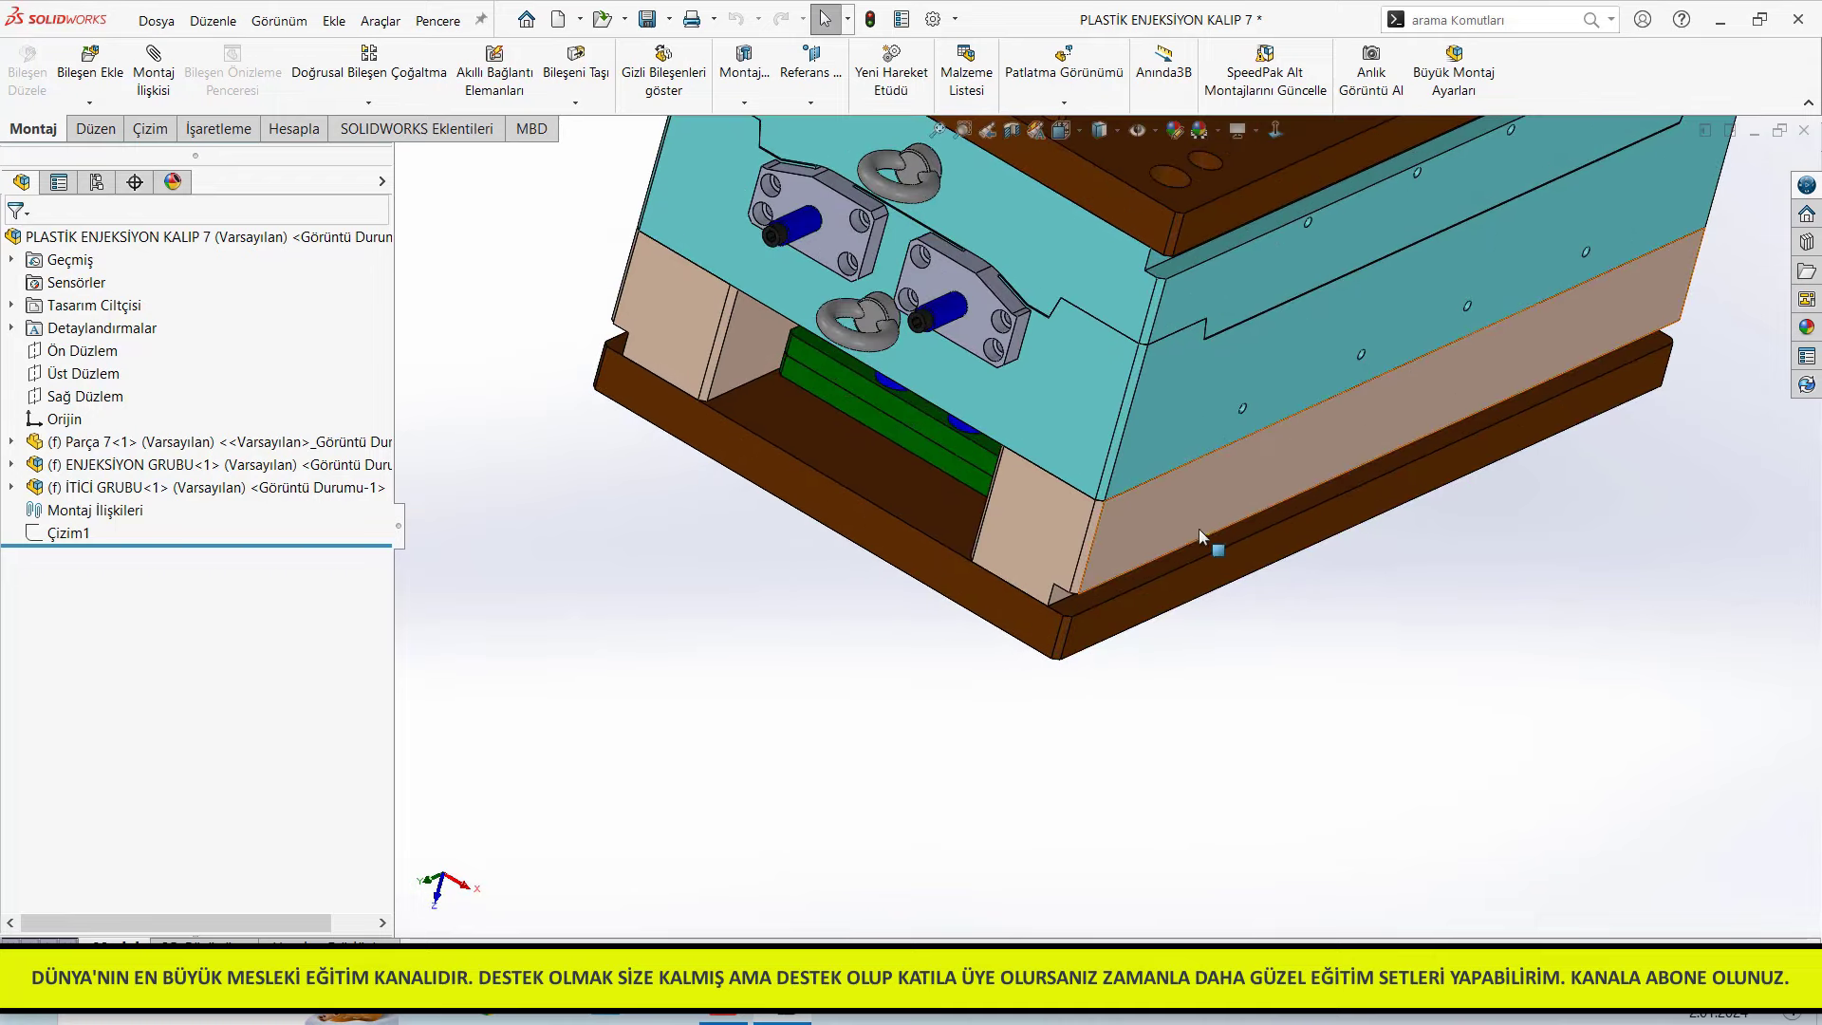
middle_click_drag(1199, 528, 1268, 382)
key("f")
Hide the ENJEKSİYON GRUBU subassembly to reveal mold 7's four cavities
left_click(218, 464)
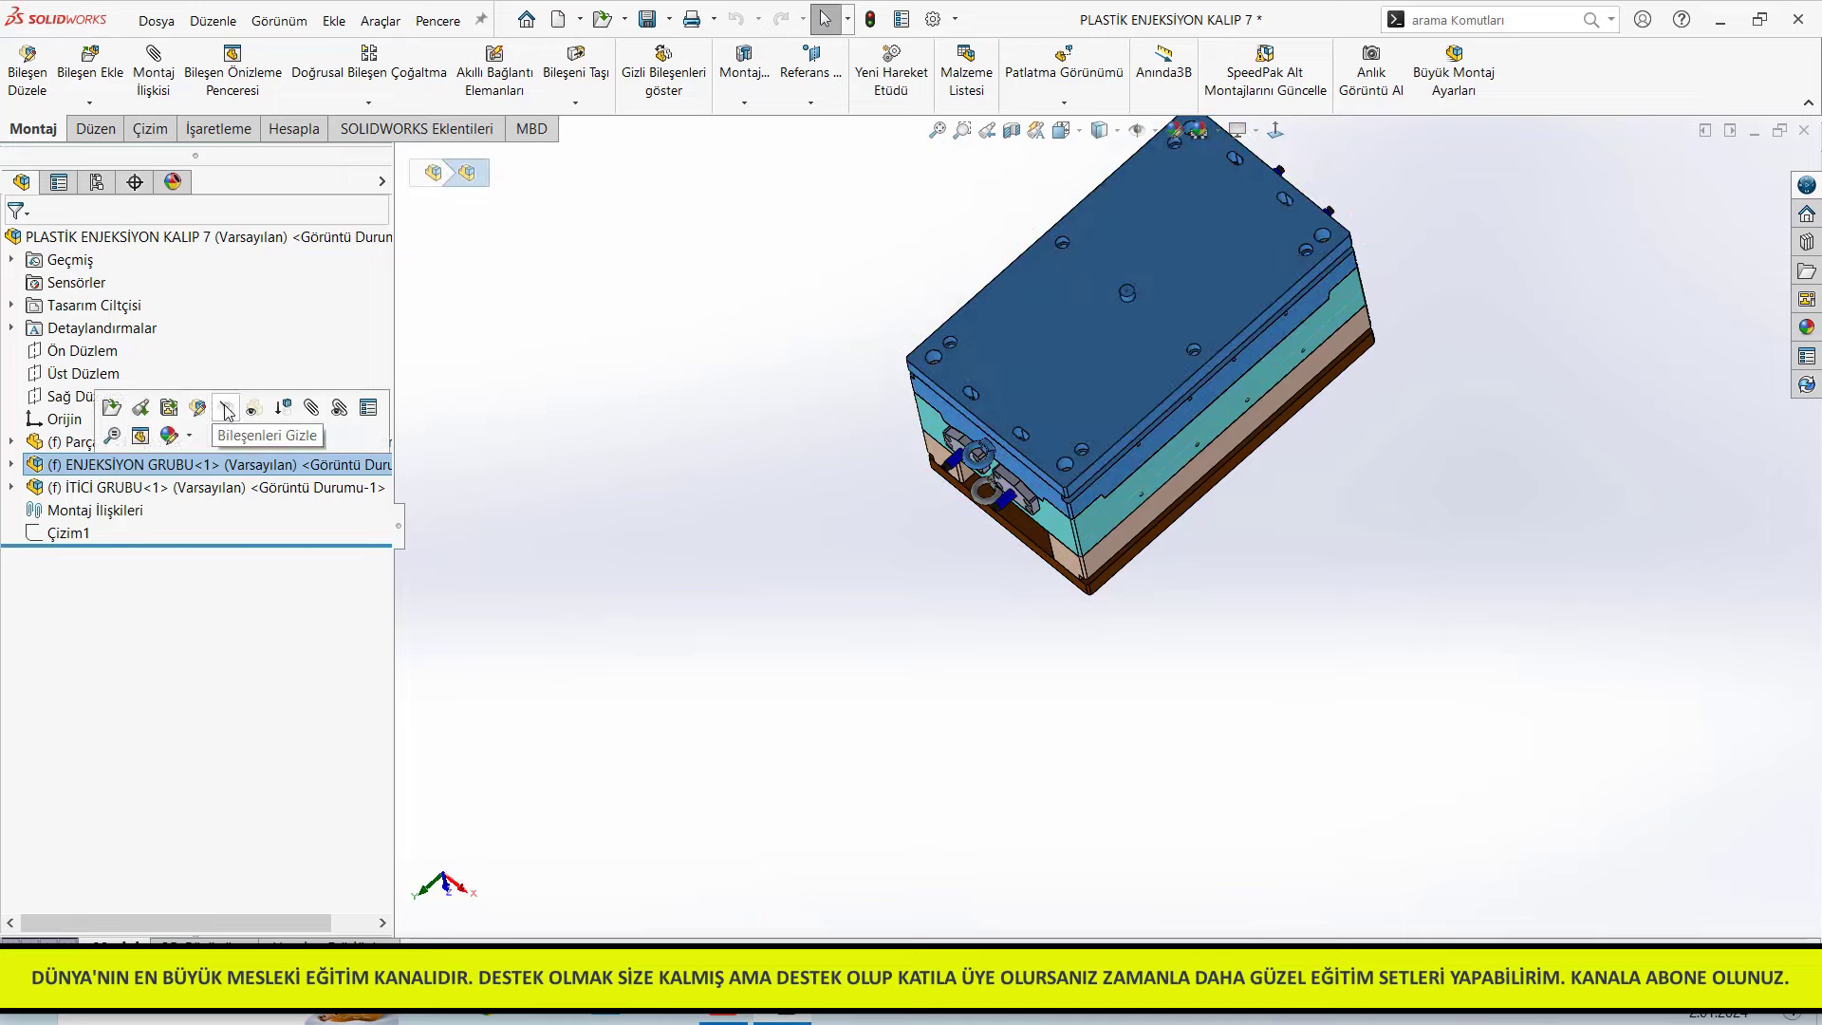
key("Tab")
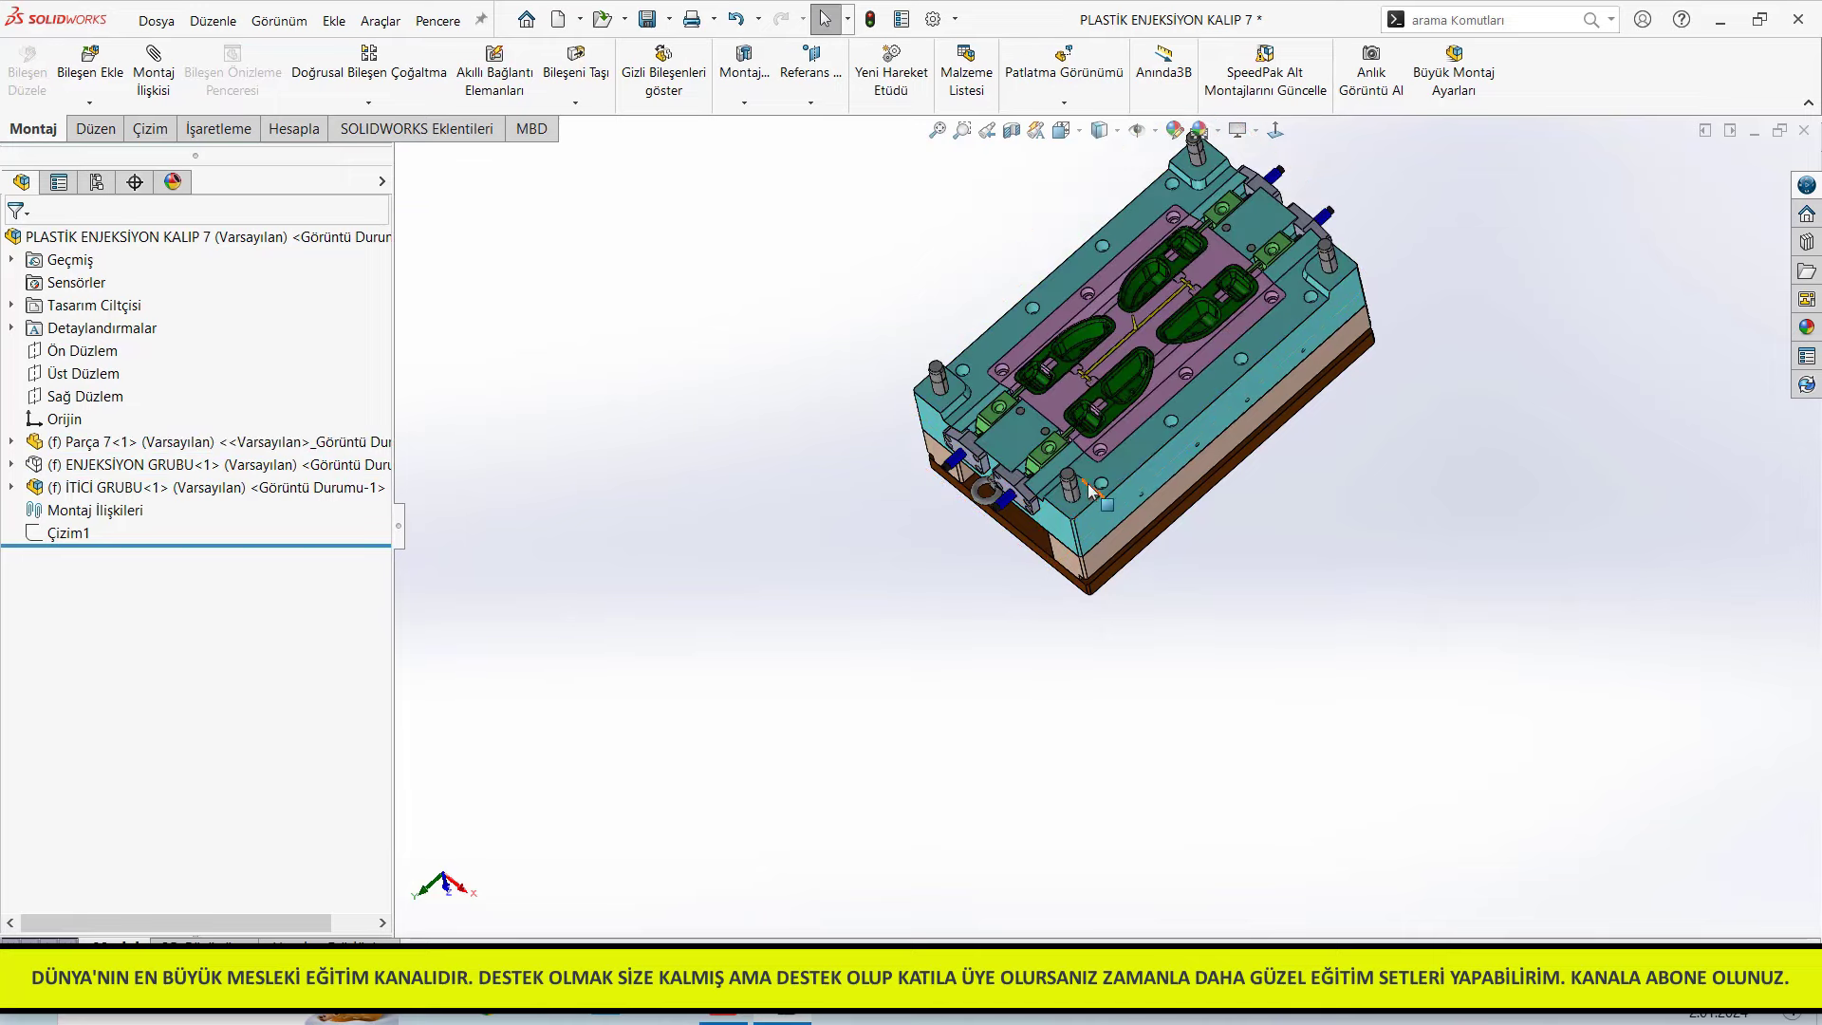
scroll(1102, 423, "down", 5)
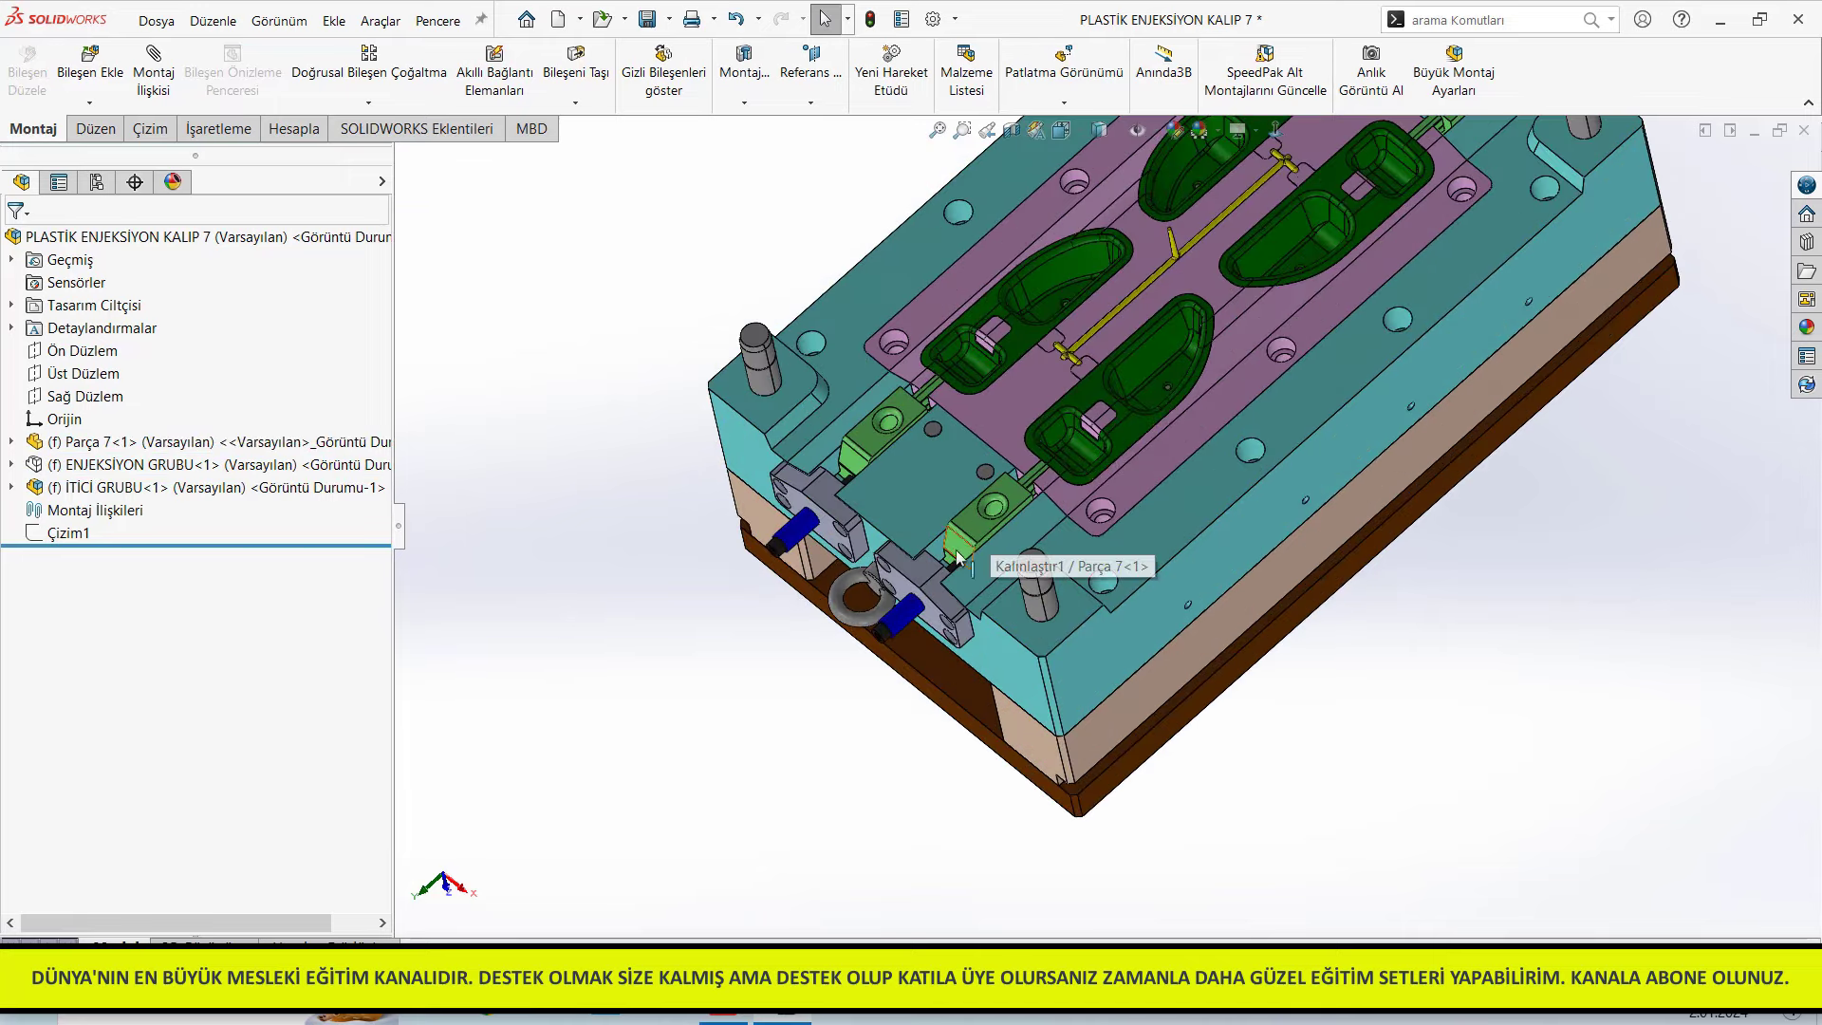
key("Right")
key("Right")
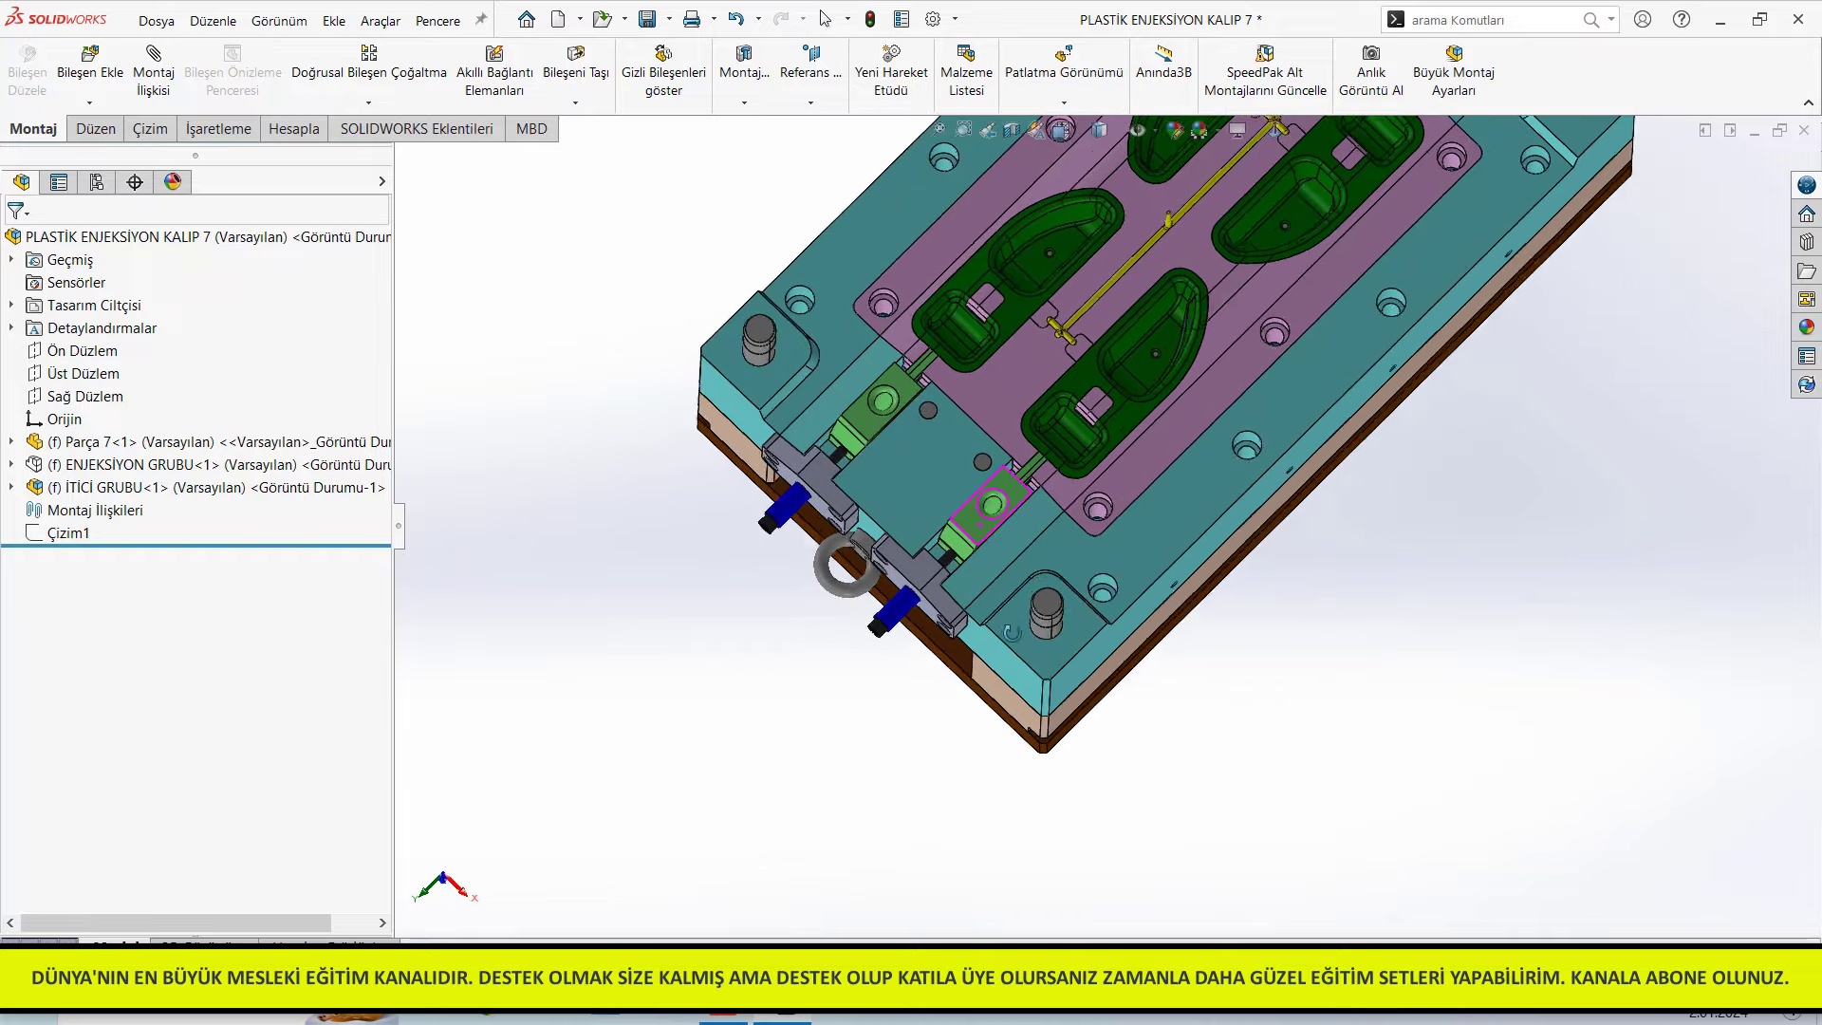
left_click(970, 533)
mouse_move(970, 533)
middle_mouse_down()
mouse_move(1032, 784)
mouse_move(1089, 510)
middle_mouse_up()
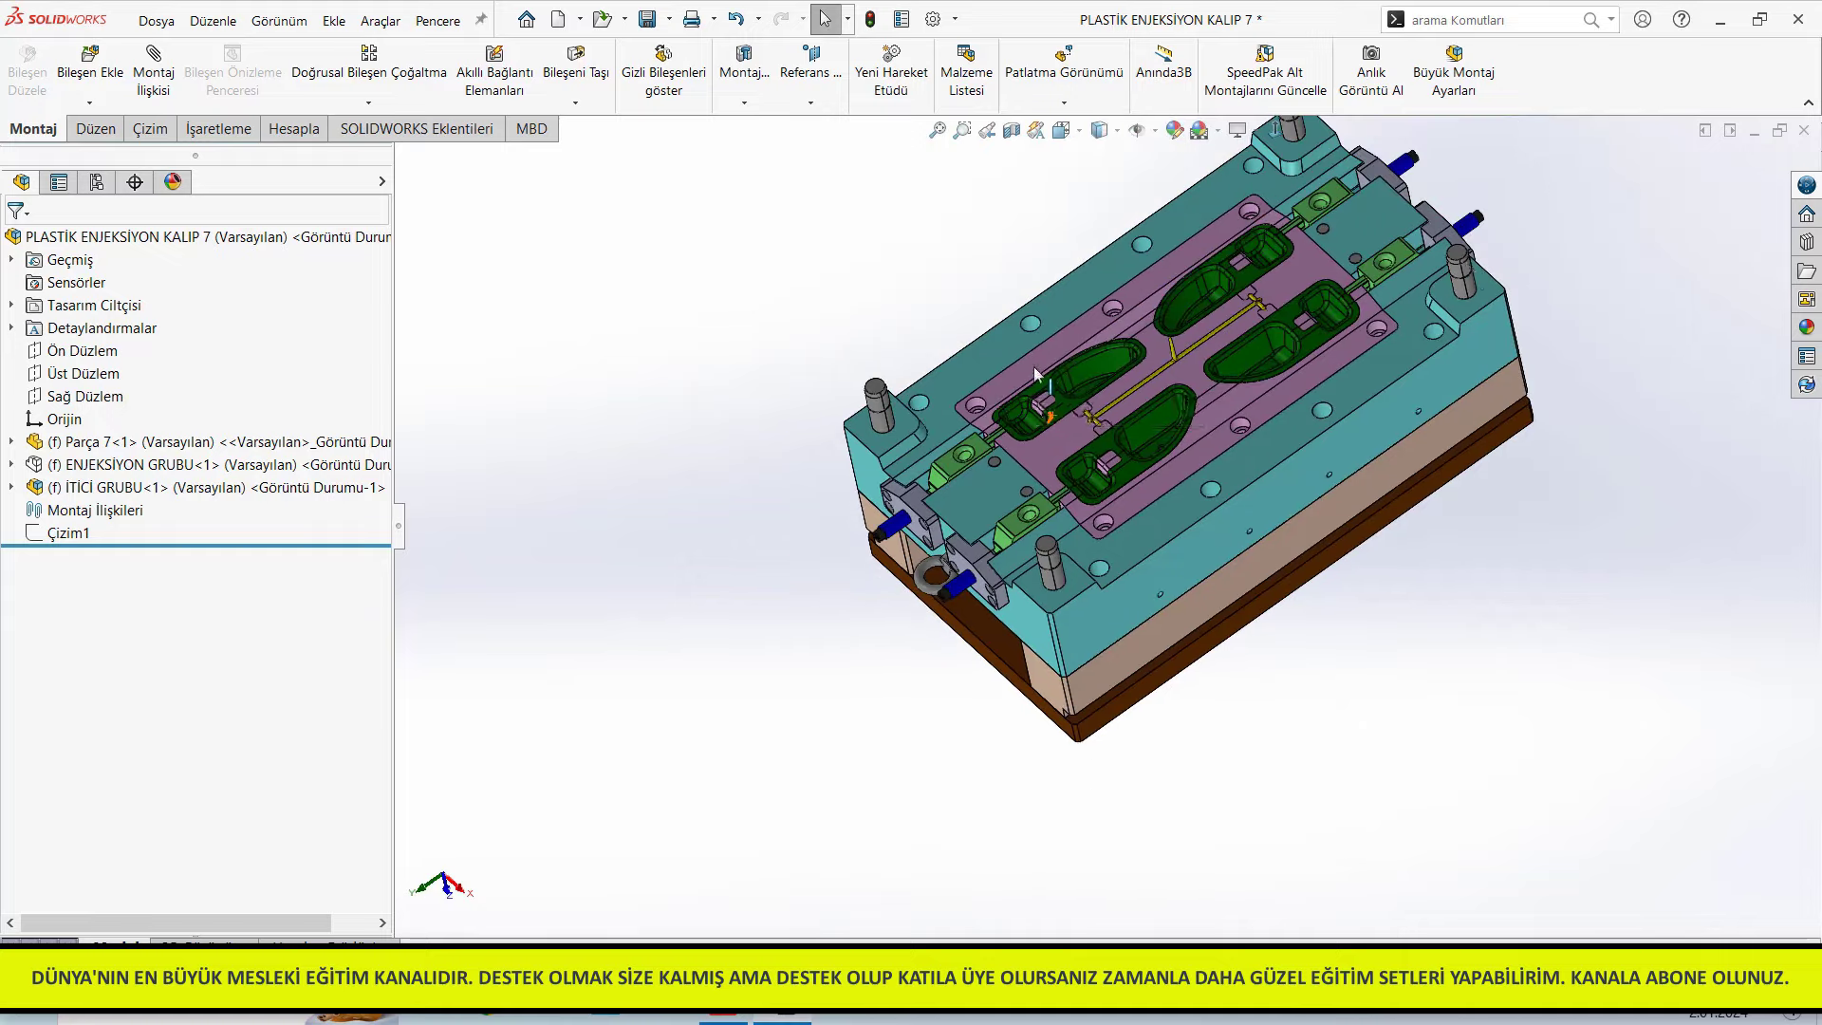
scroll(966, 503, "down", 3)
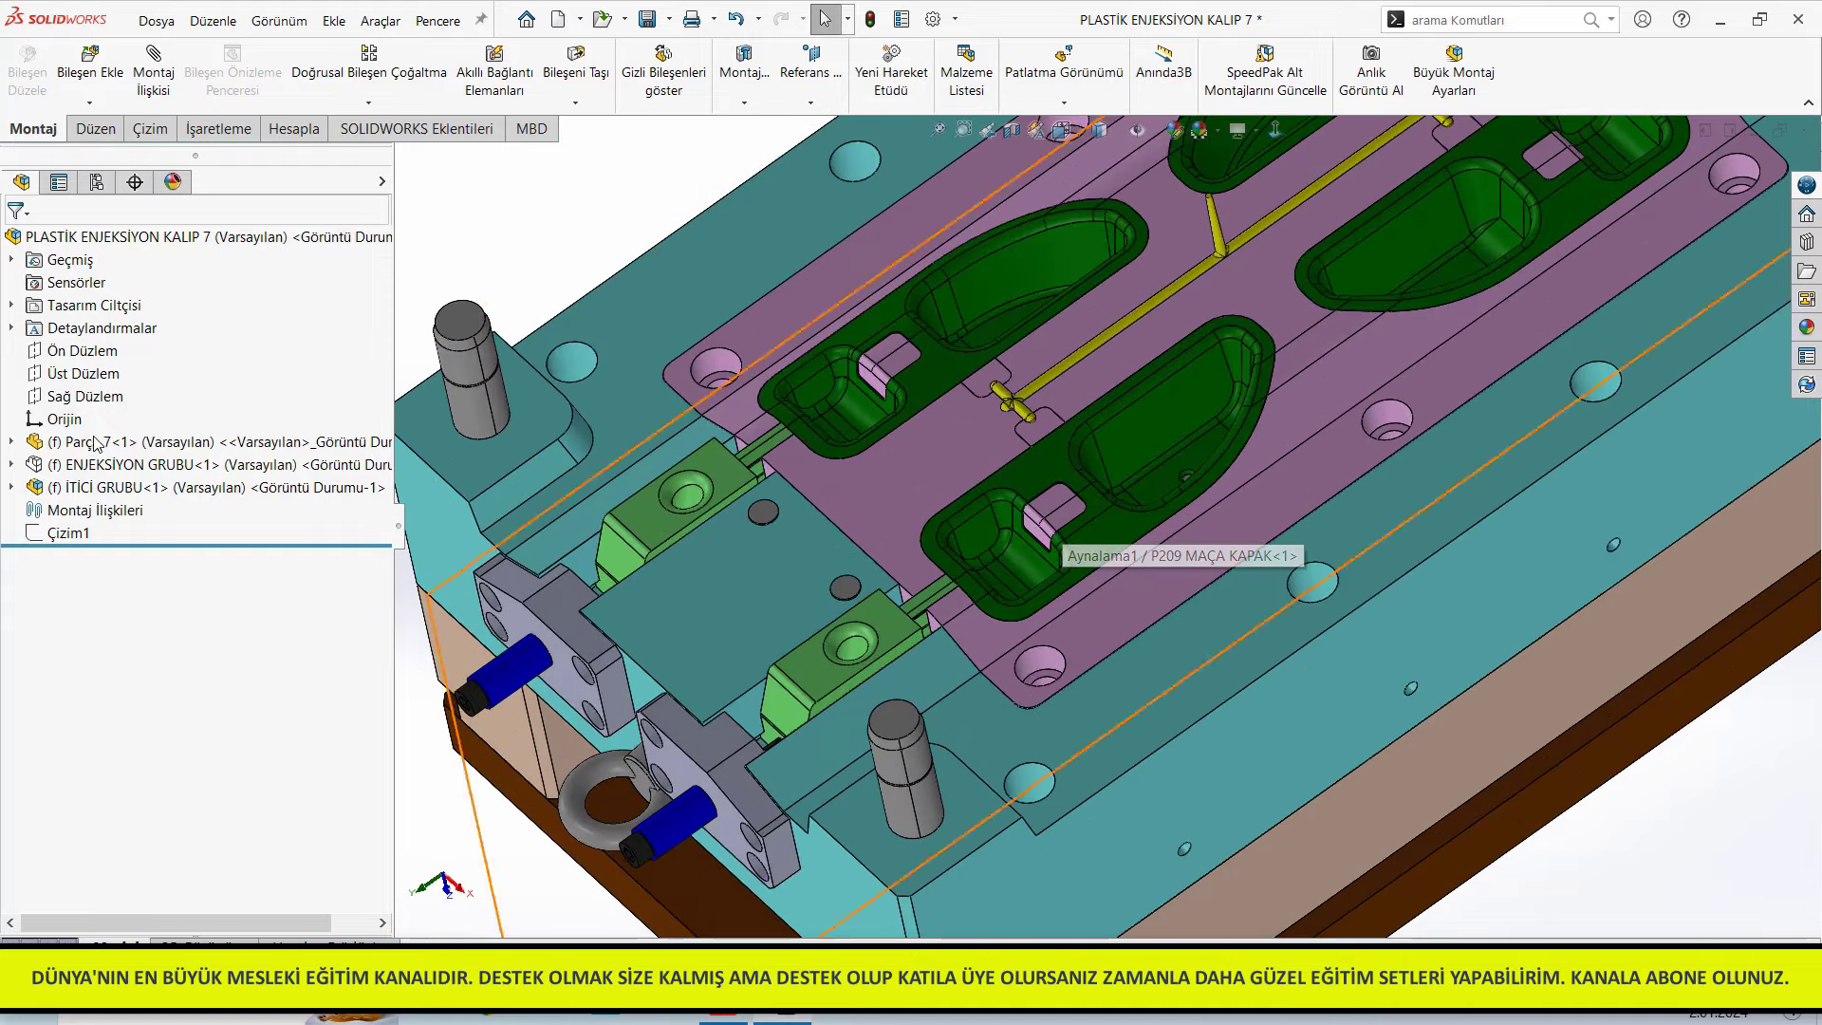
scroll(974, 356, "down", 3)
scroll(987, 390, "down", 2)
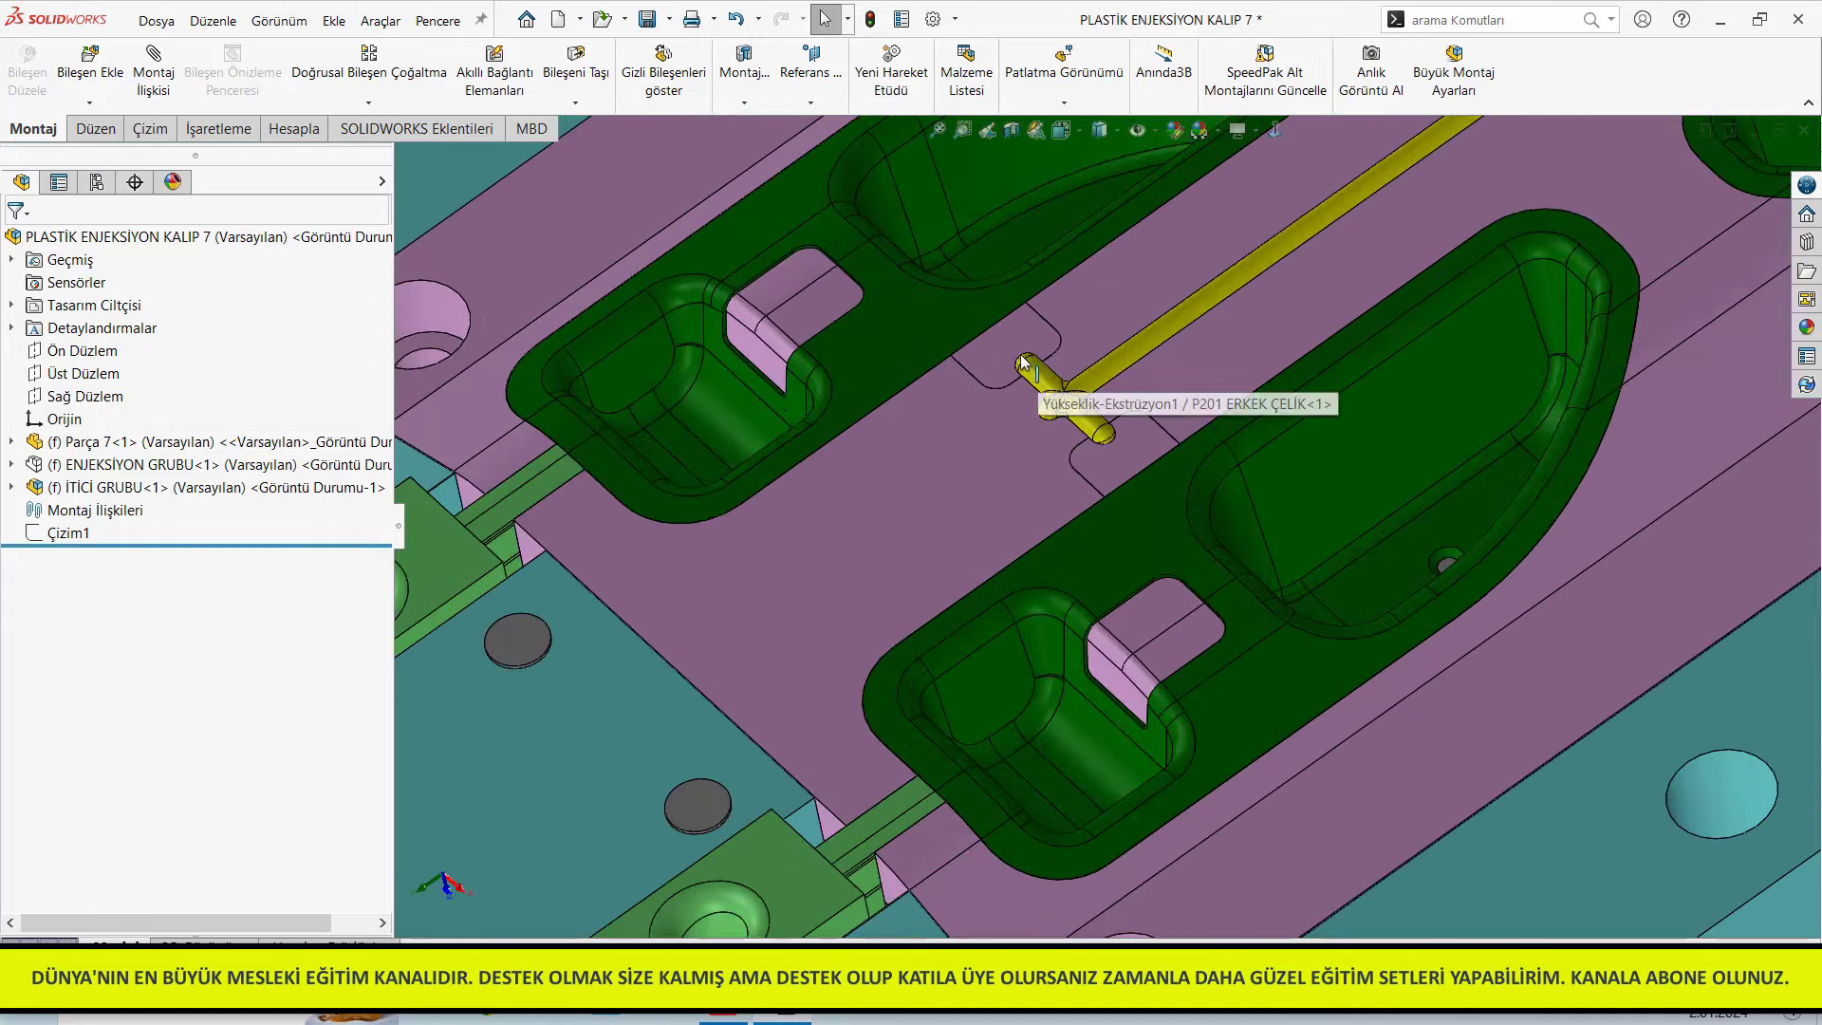
scroll(976, 387, "up", 6)
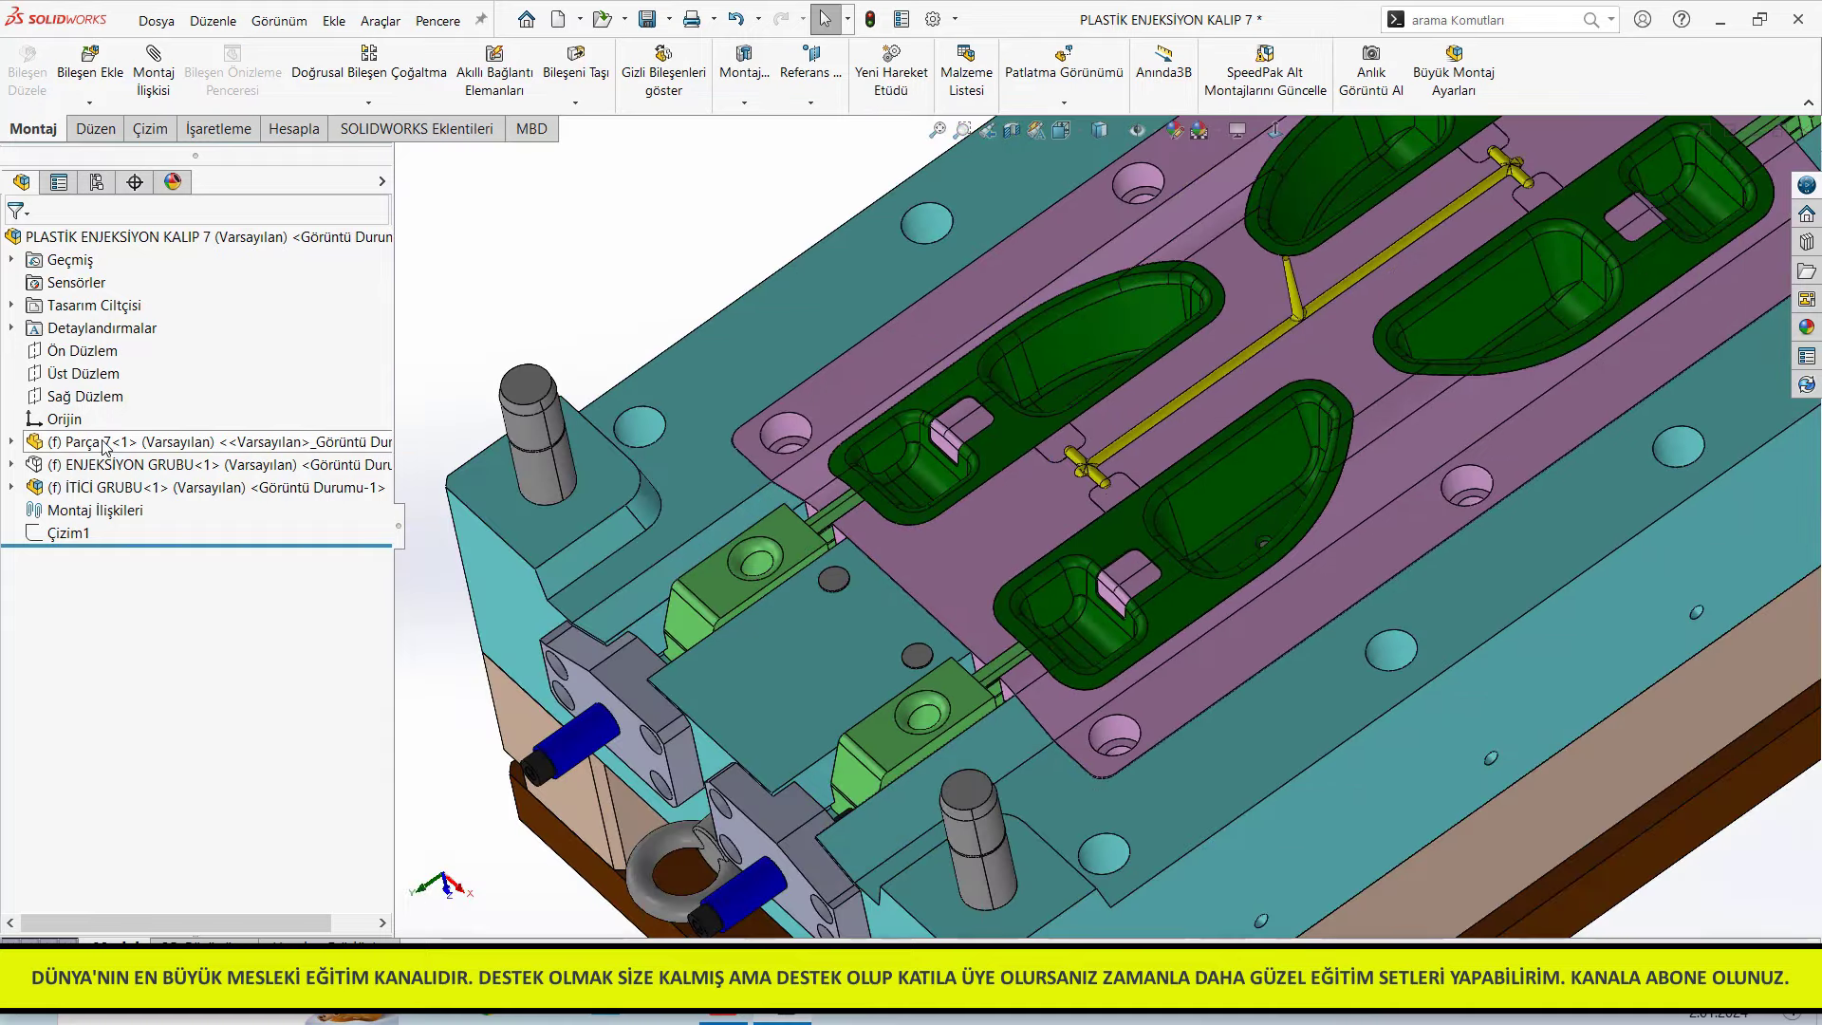
Hide the green Parça 7 cavity part, inspect the pink plate's cavity, then close mold 7
left_click(909, 612)
key("Tab")
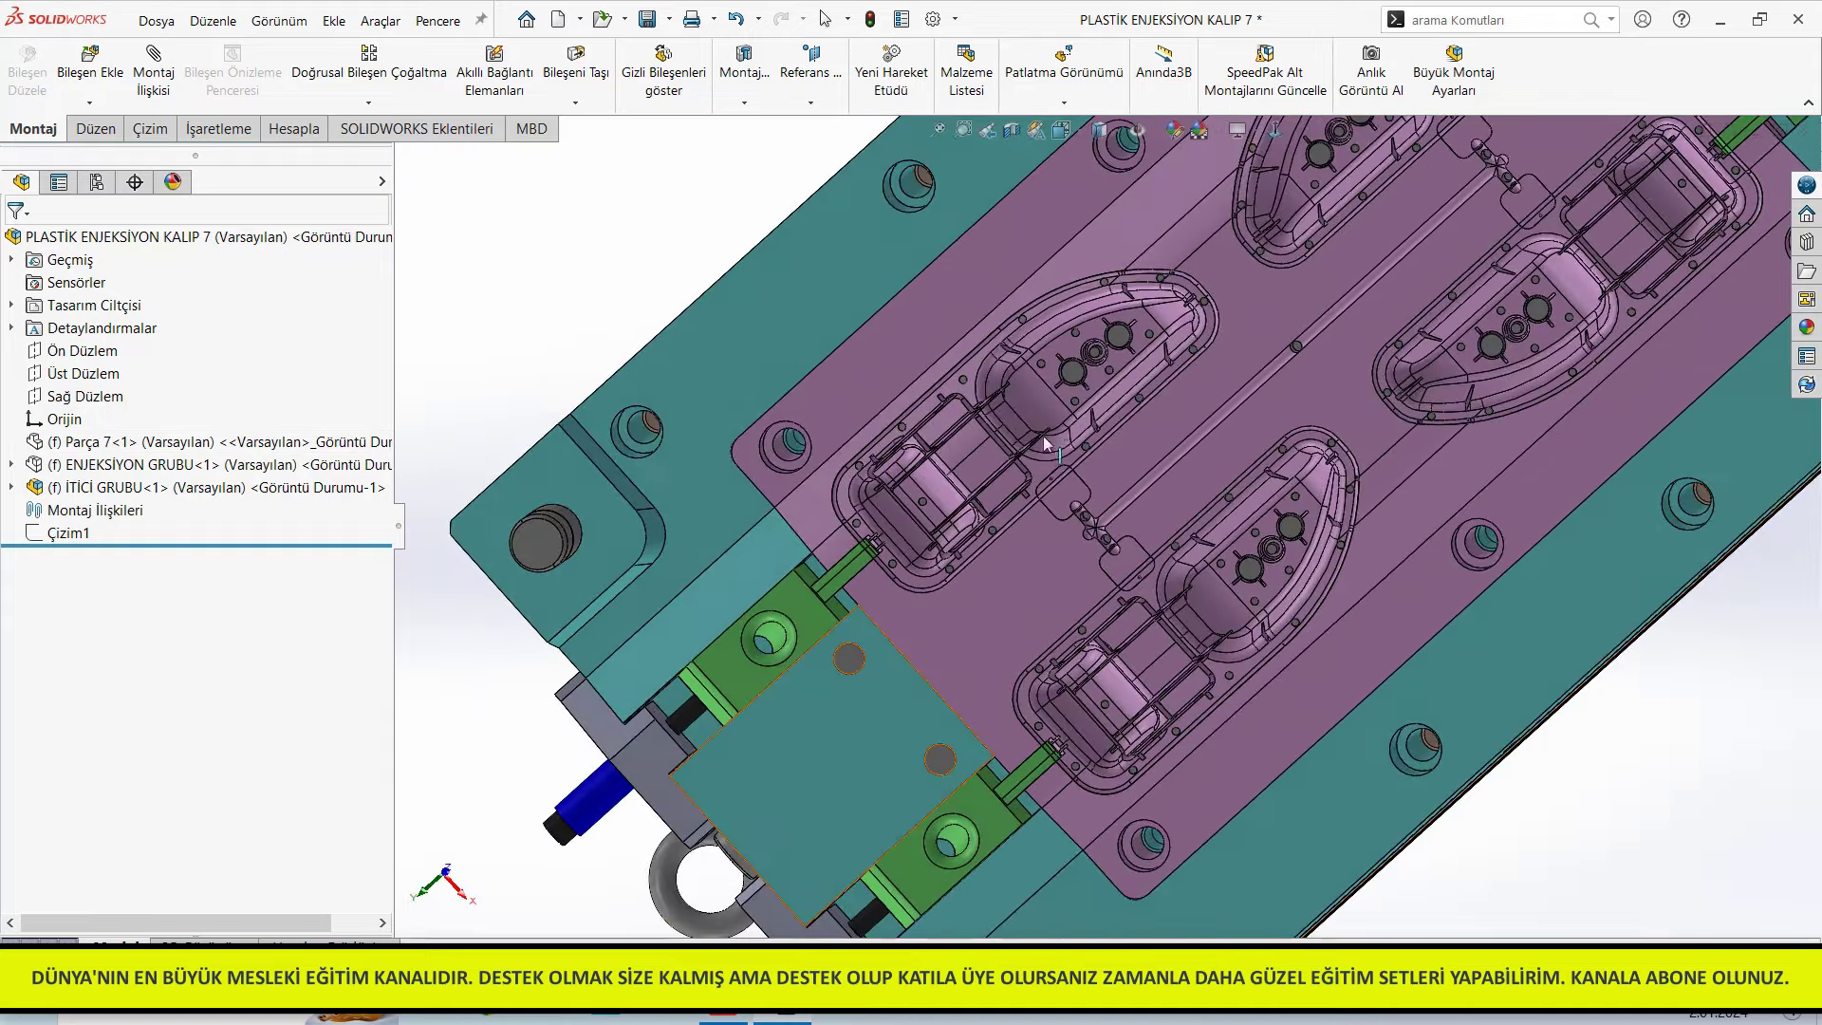
scroll(925, 504, "down", 3)
scroll(926, 505, "down", 2)
scroll(721, 621, "down", 2)
scroll(726, 607, "down", 2)
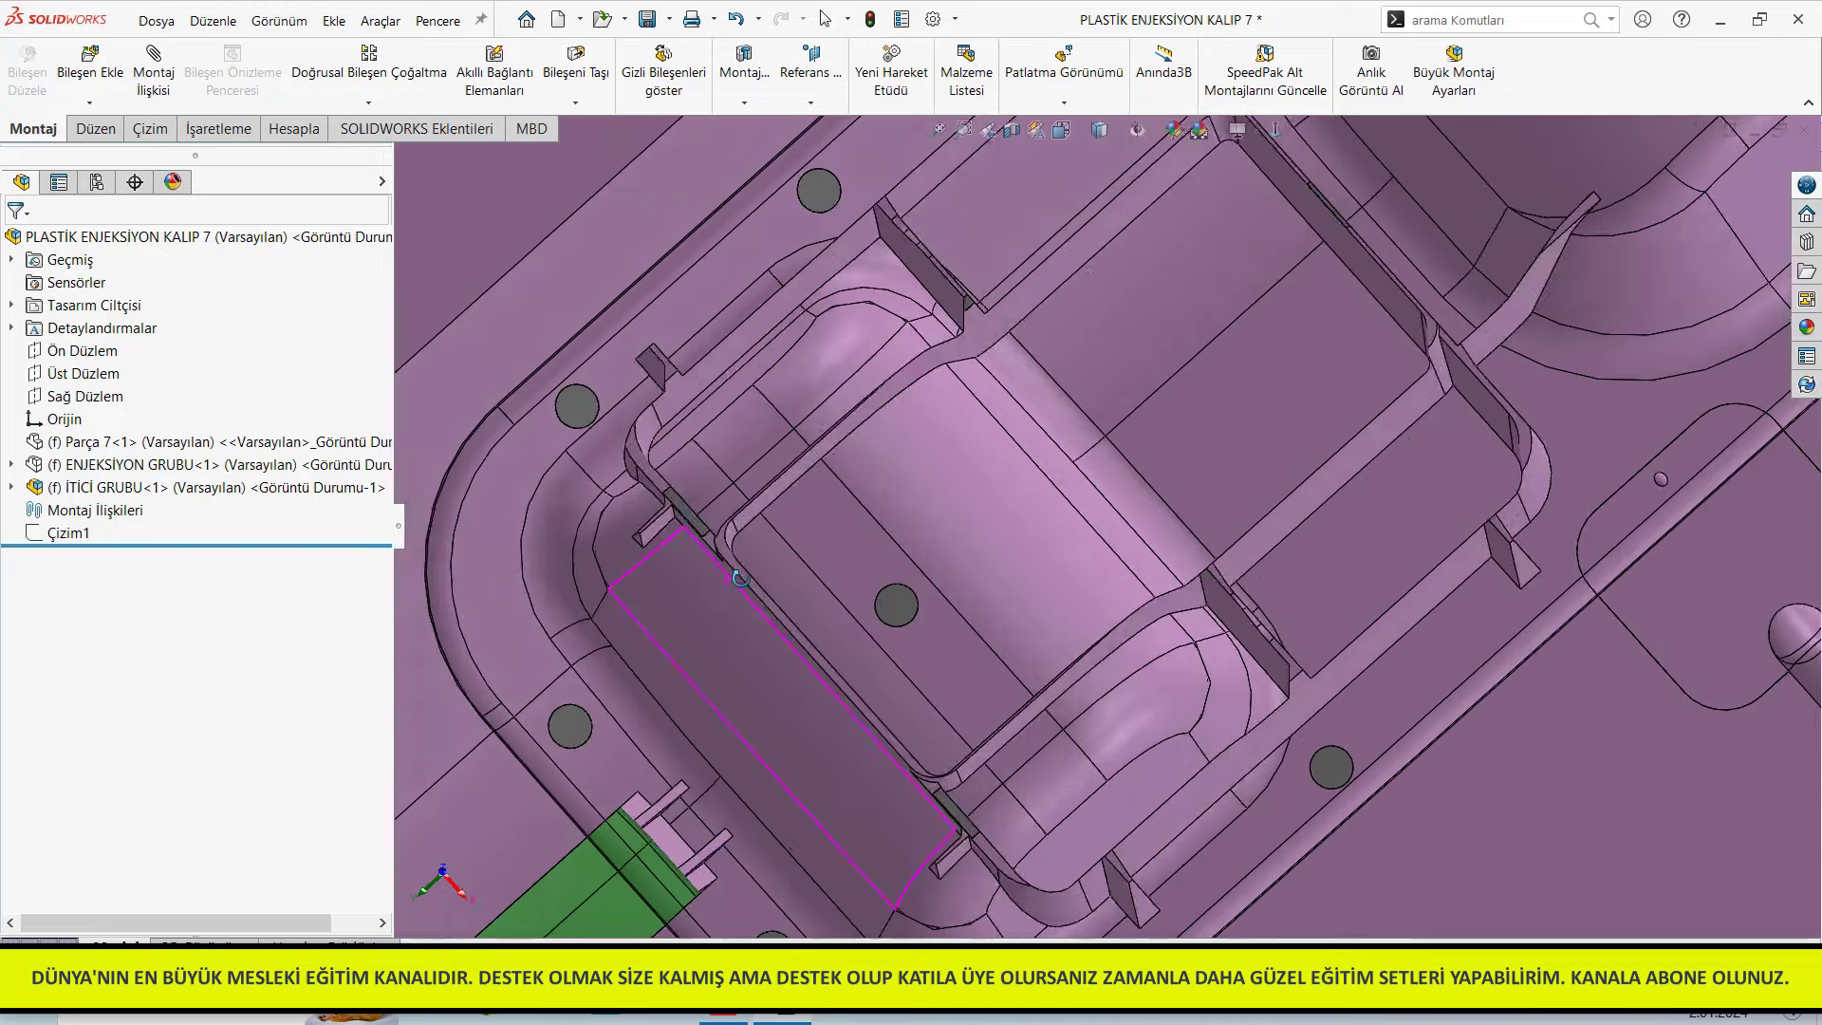
scroll(739, 572, "down", 1)
scroll(702, 536, "down", 2)
scroll(908, 418, "down", 2)
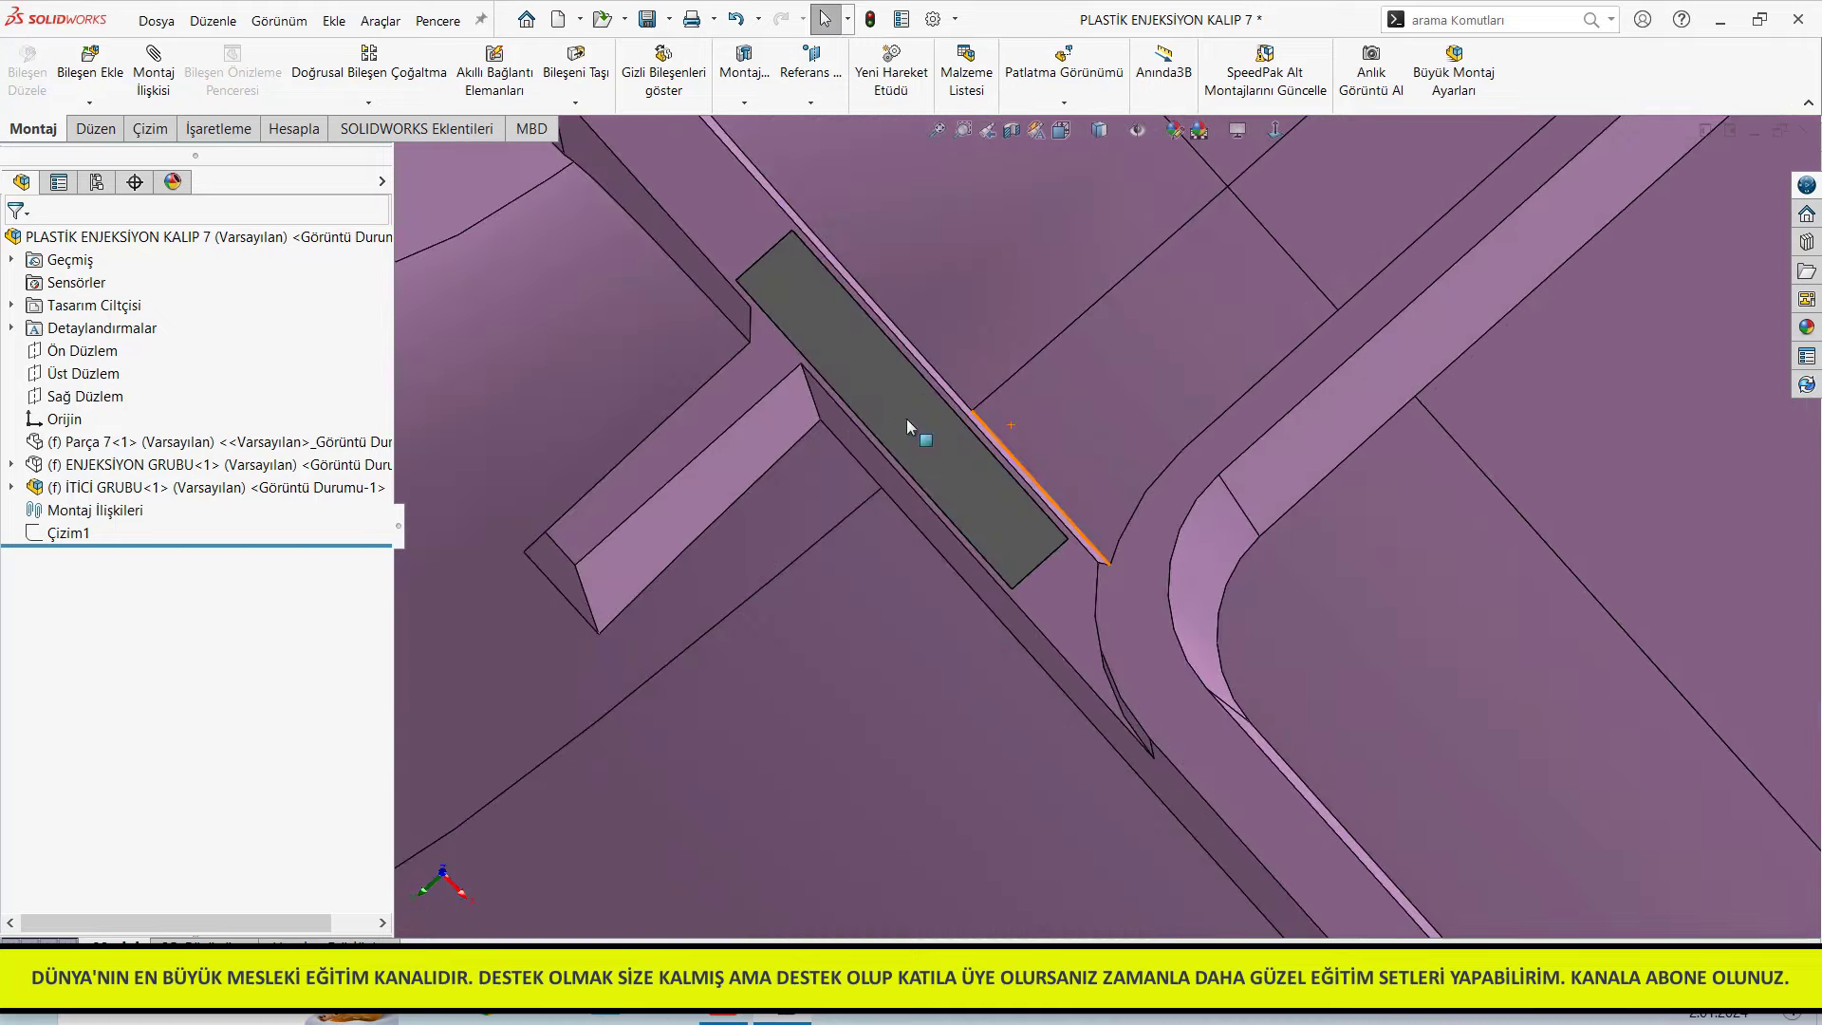
scroll(1016, 547, "up", 10)
scroll(1163, 612, "up", 2)
scroll(1187, 503, "up", 2)
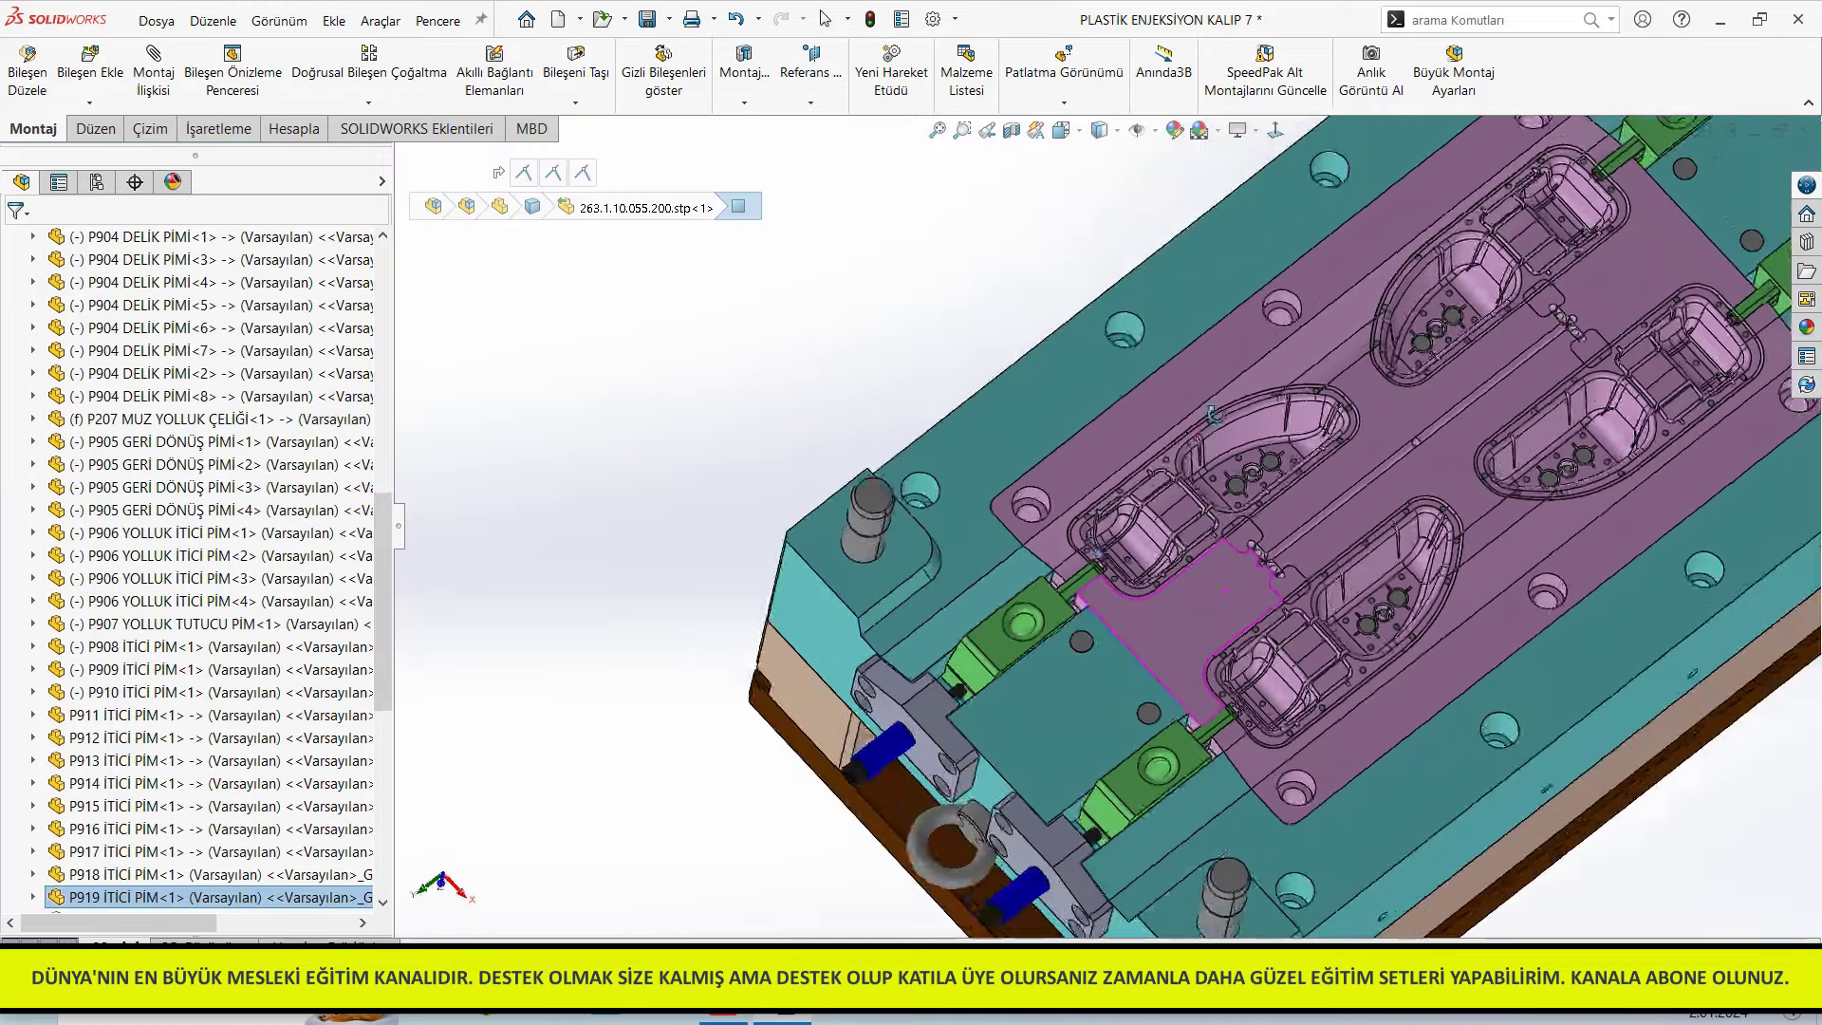
scroll(1216, 396, "up", 4)
scroll(1371, 527, "up", 2)
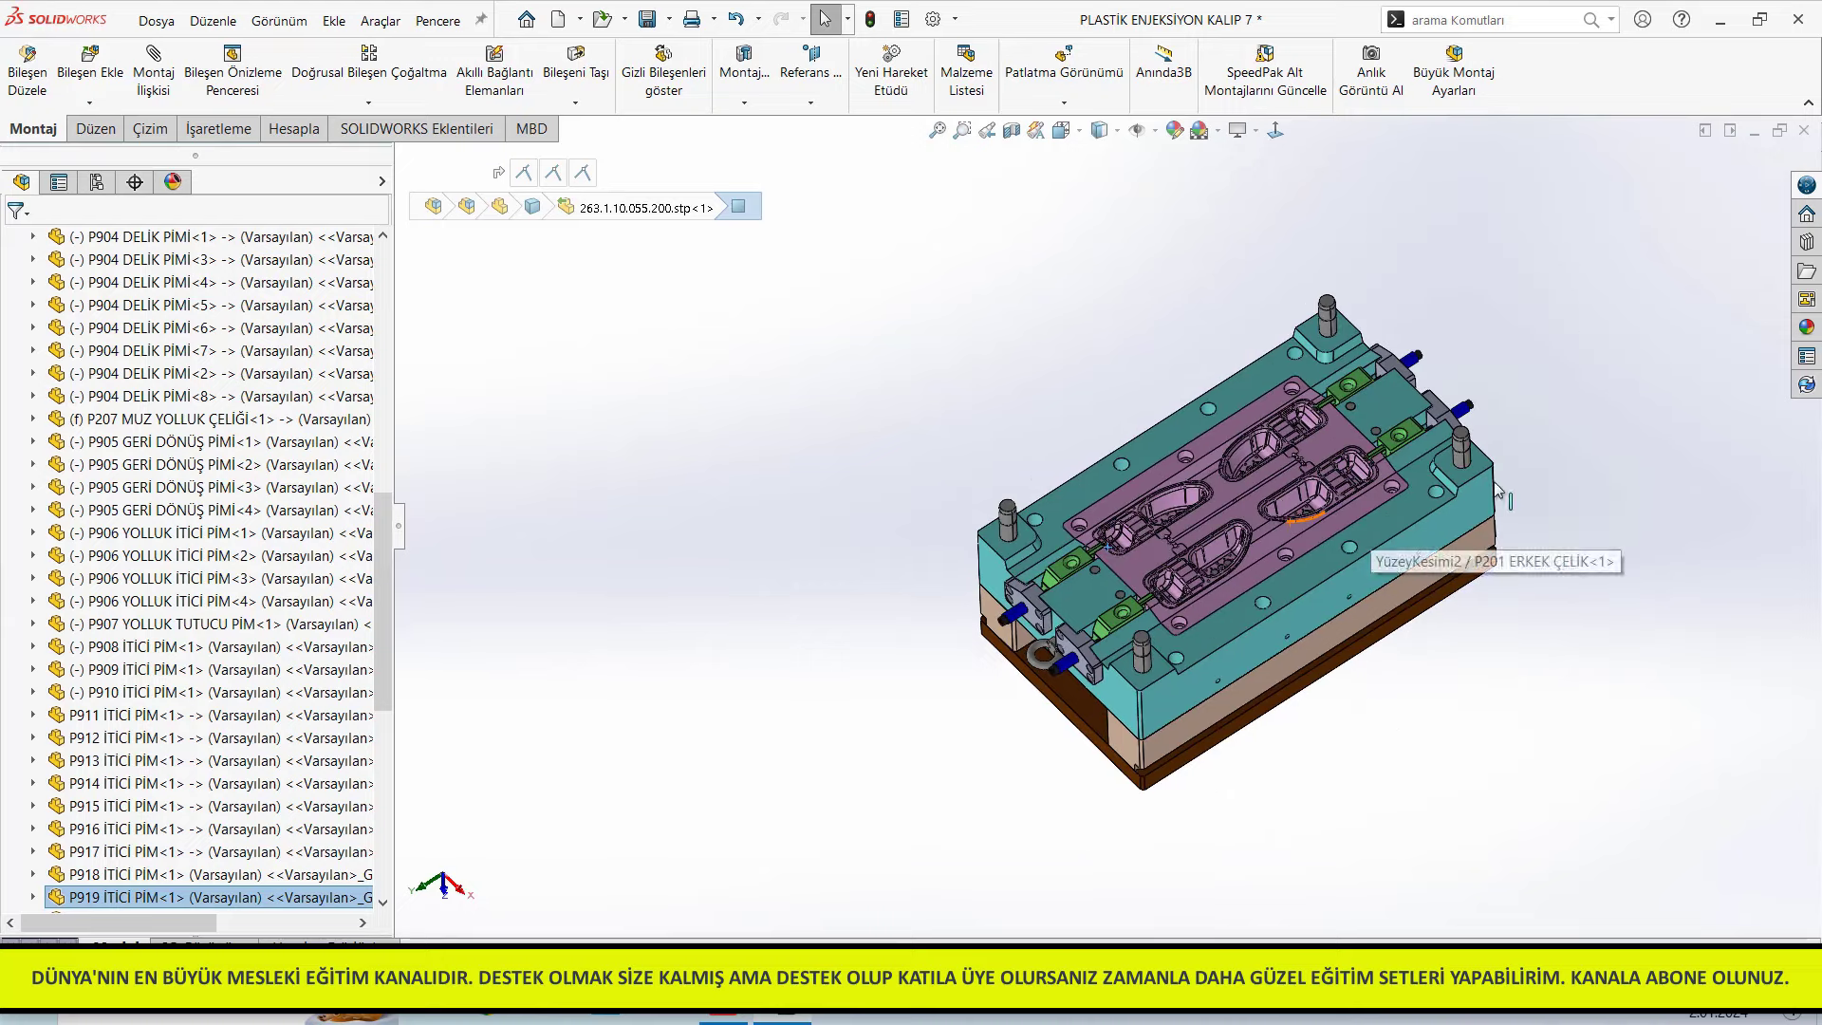
left_click(1646, 334)
left_click(1804, 131)
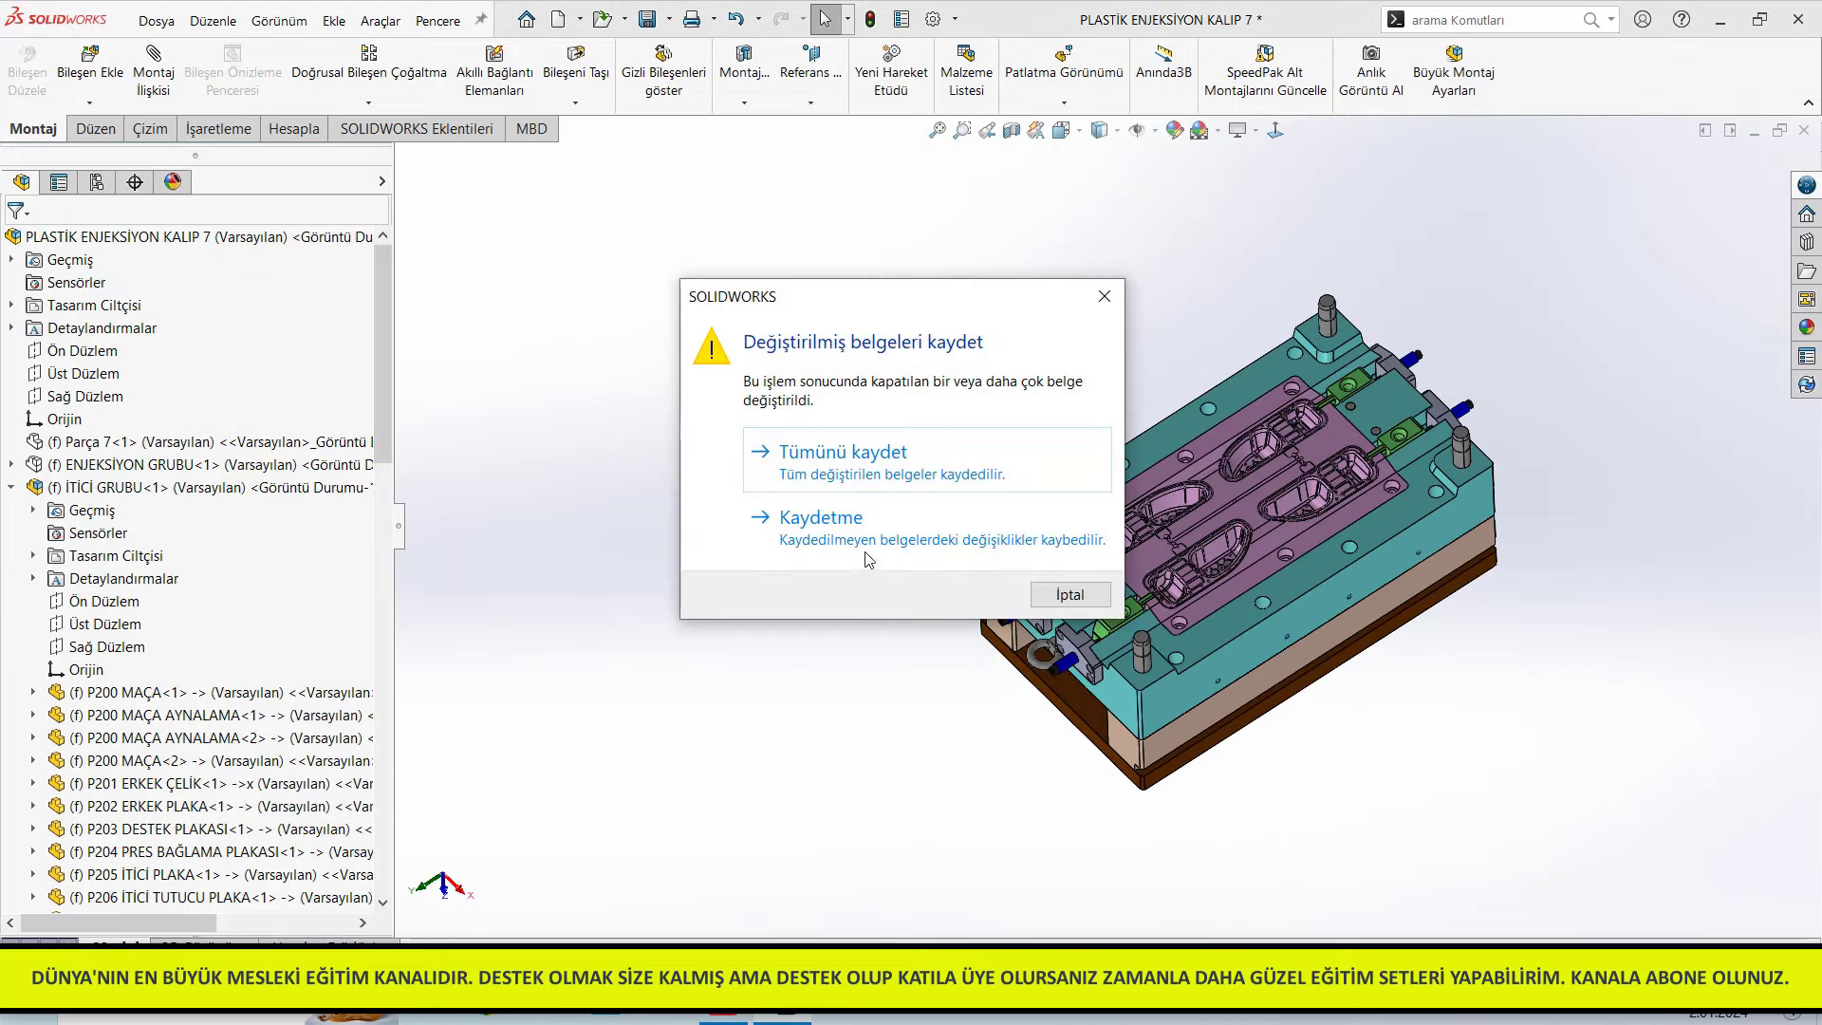
Discard mold 7's changes and open PLASTİK ENJEKSİYON KALIP 8 from the Plastik Enjeksiyon Kalıp 8 folder
left_click(803, 524)
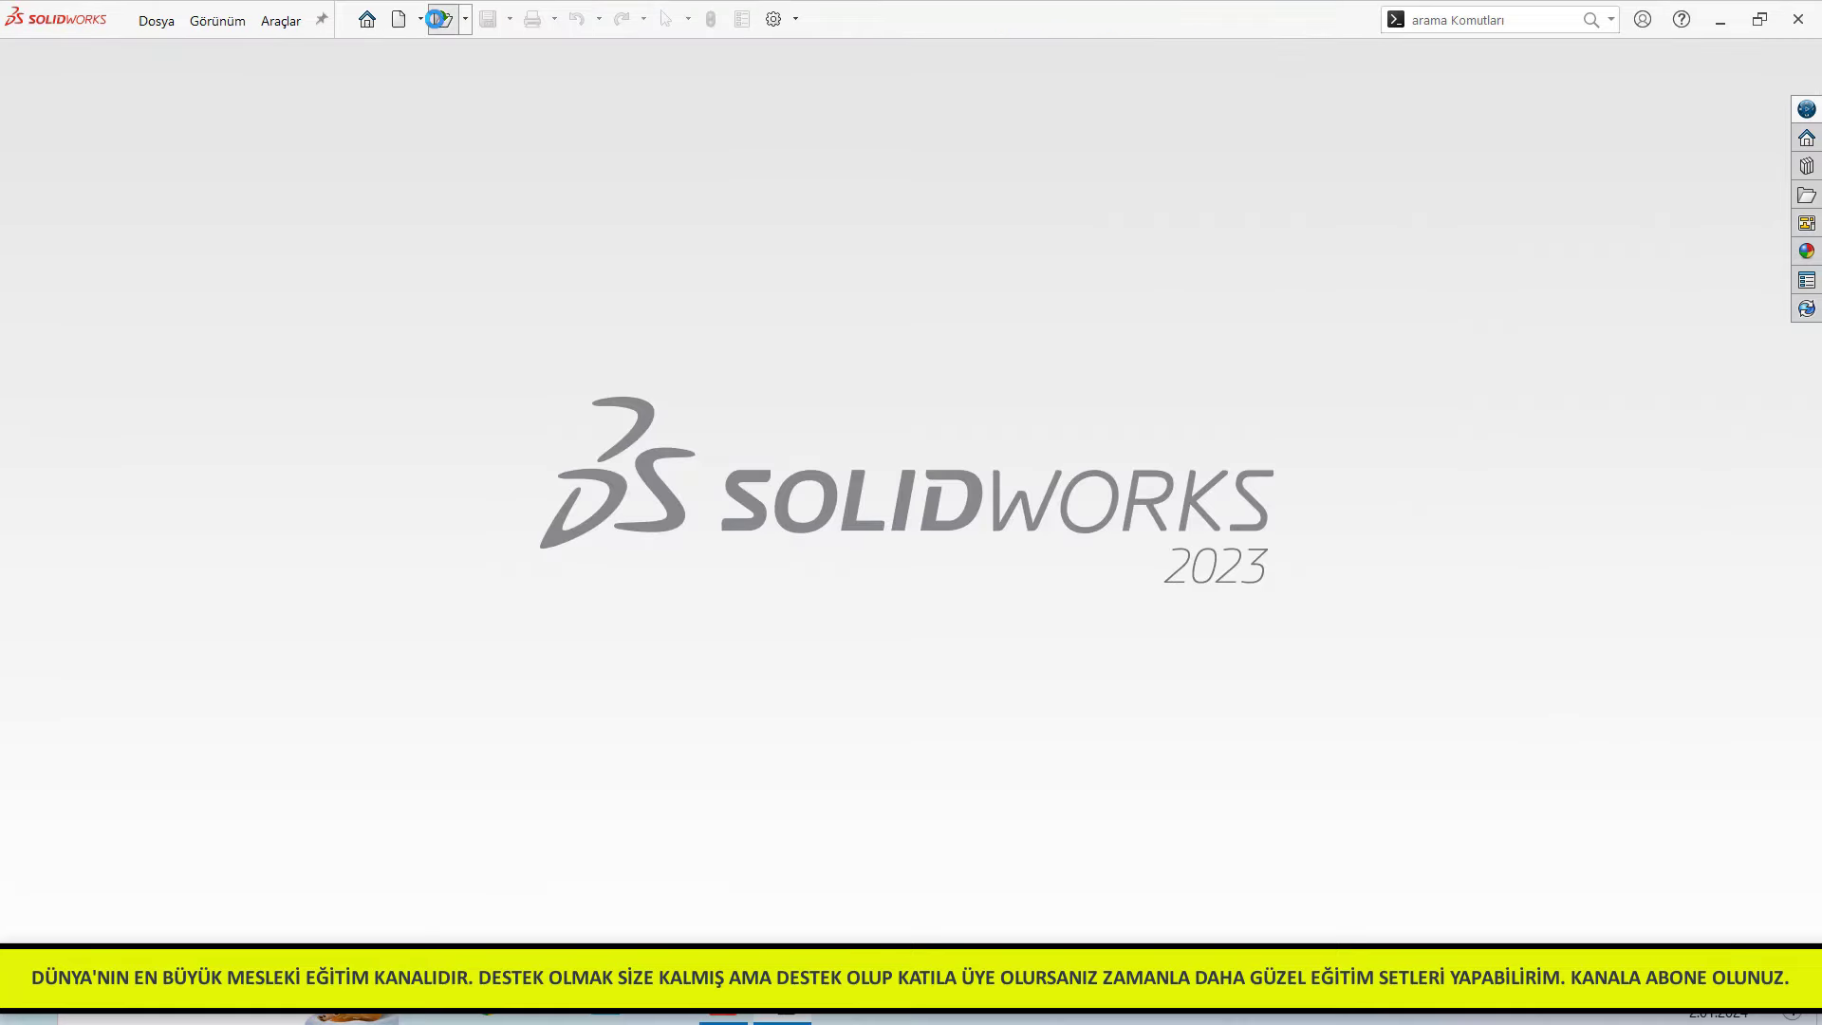
left_click(435, 18)
left_click(551, 55)
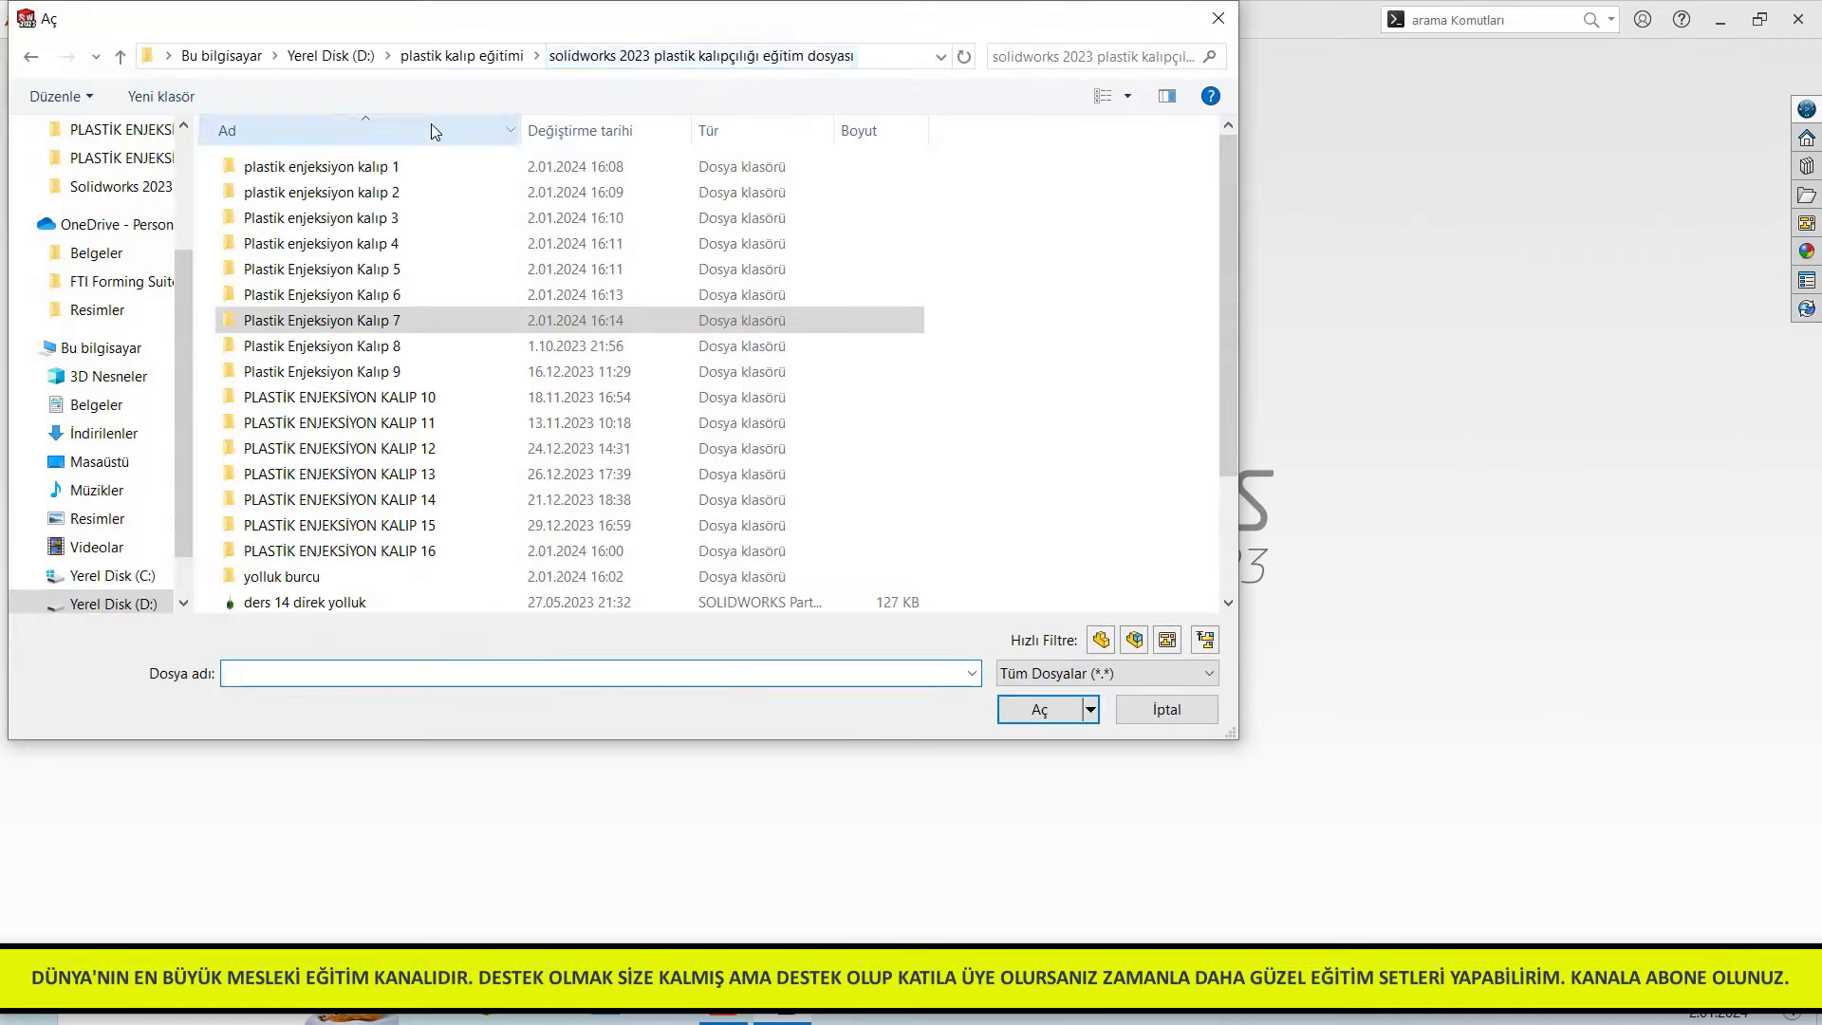
double_click(365, 346)
scroll(358, 393, "down", 5)
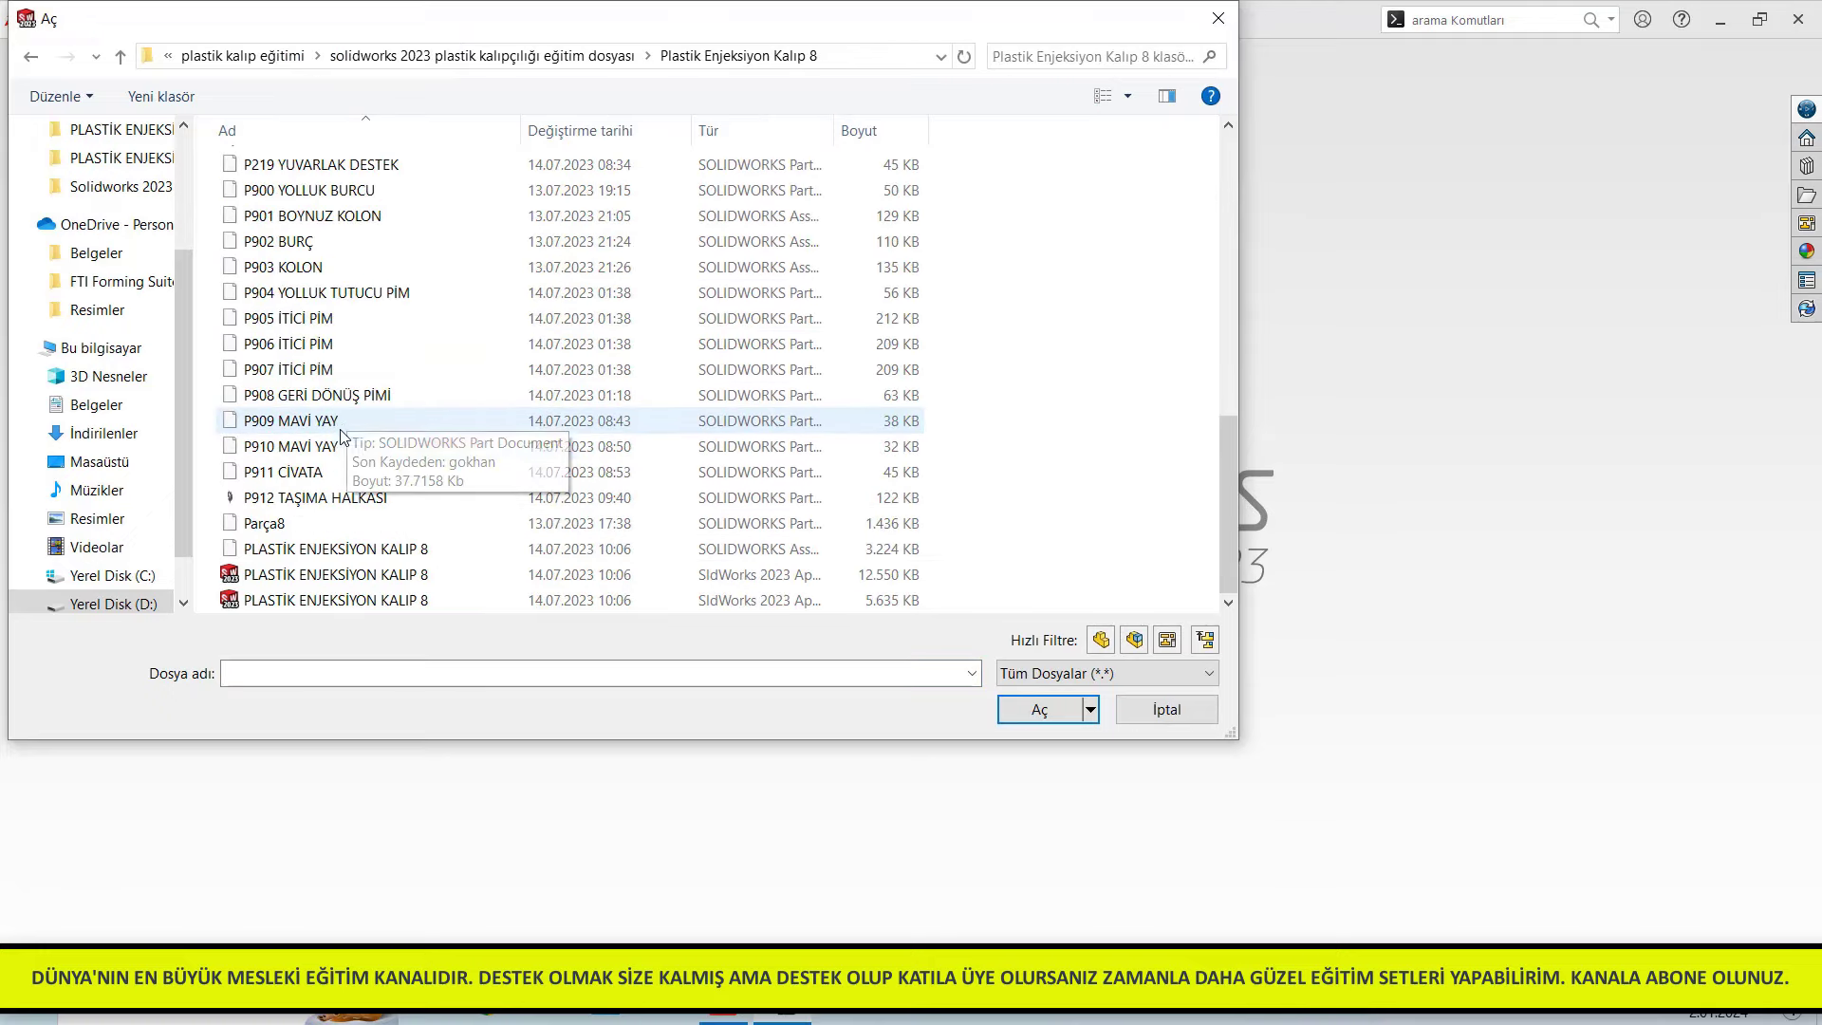
double_click(323, 576)
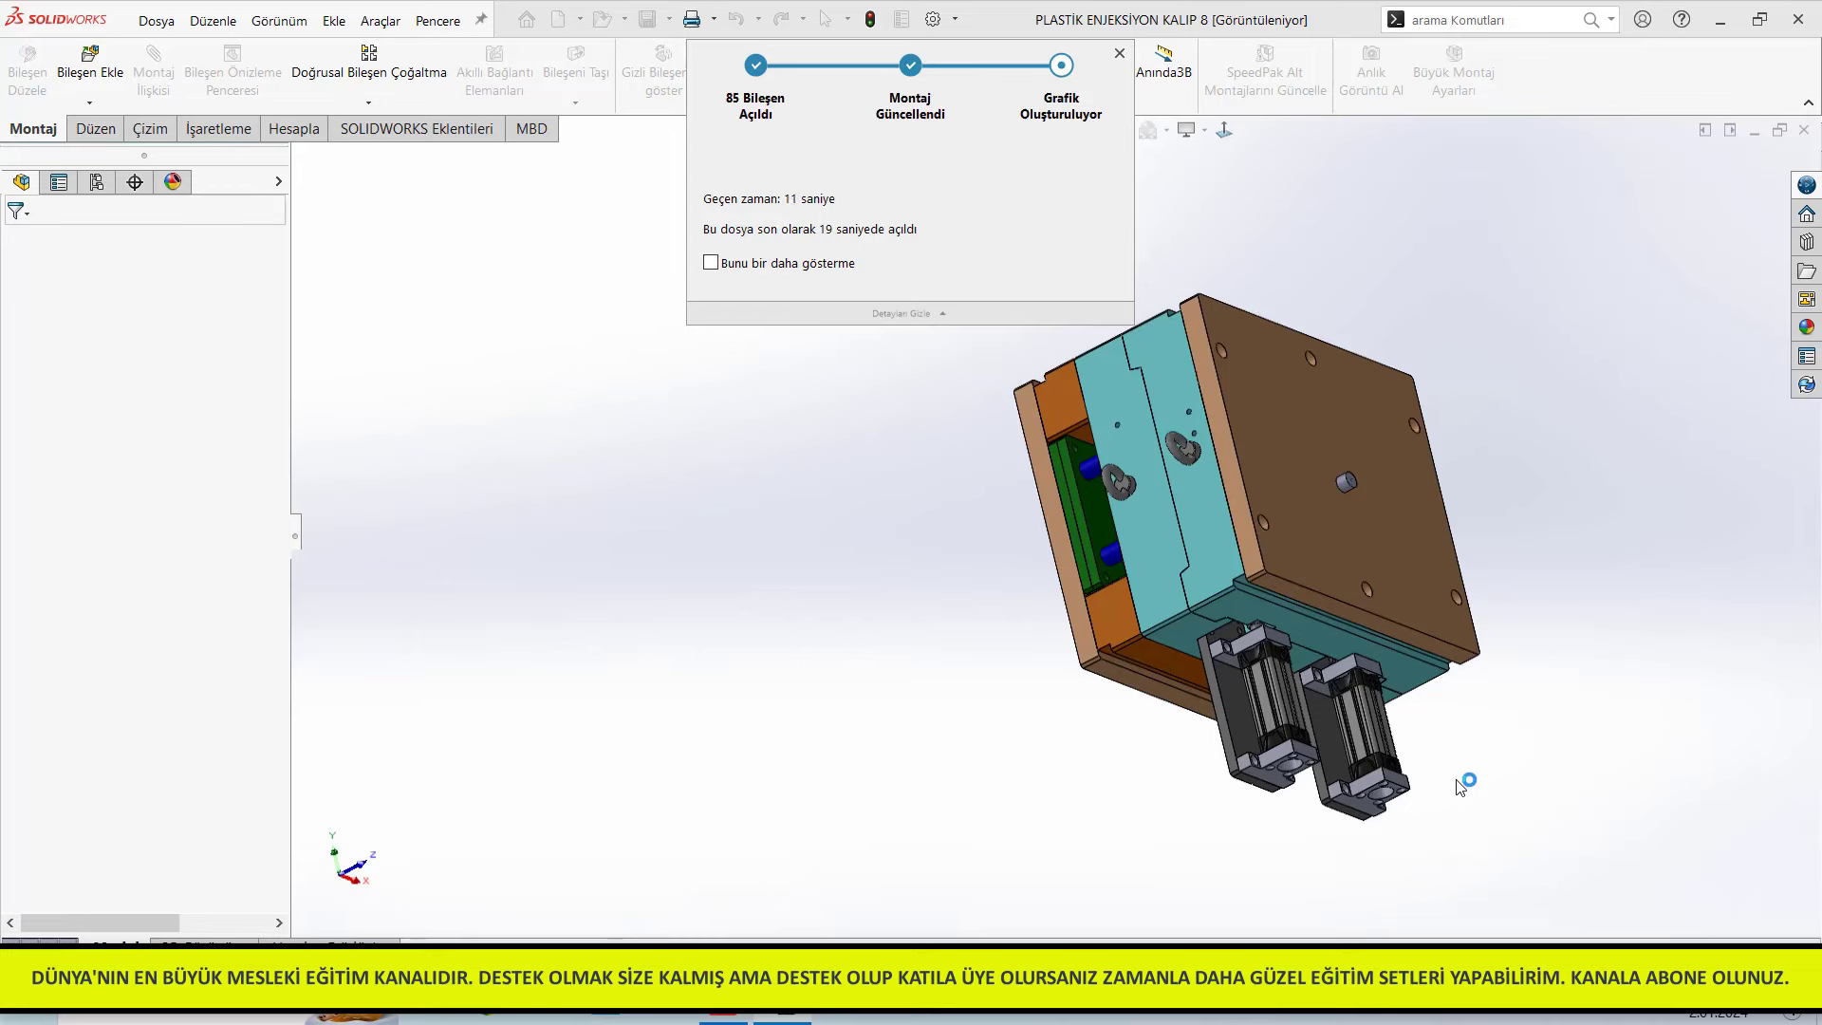
Hide mold 8's ENJEKSİYON GRUBU plates and turn the mold to face the plate
middle_click_drag(1461, 787, 1482, 794)
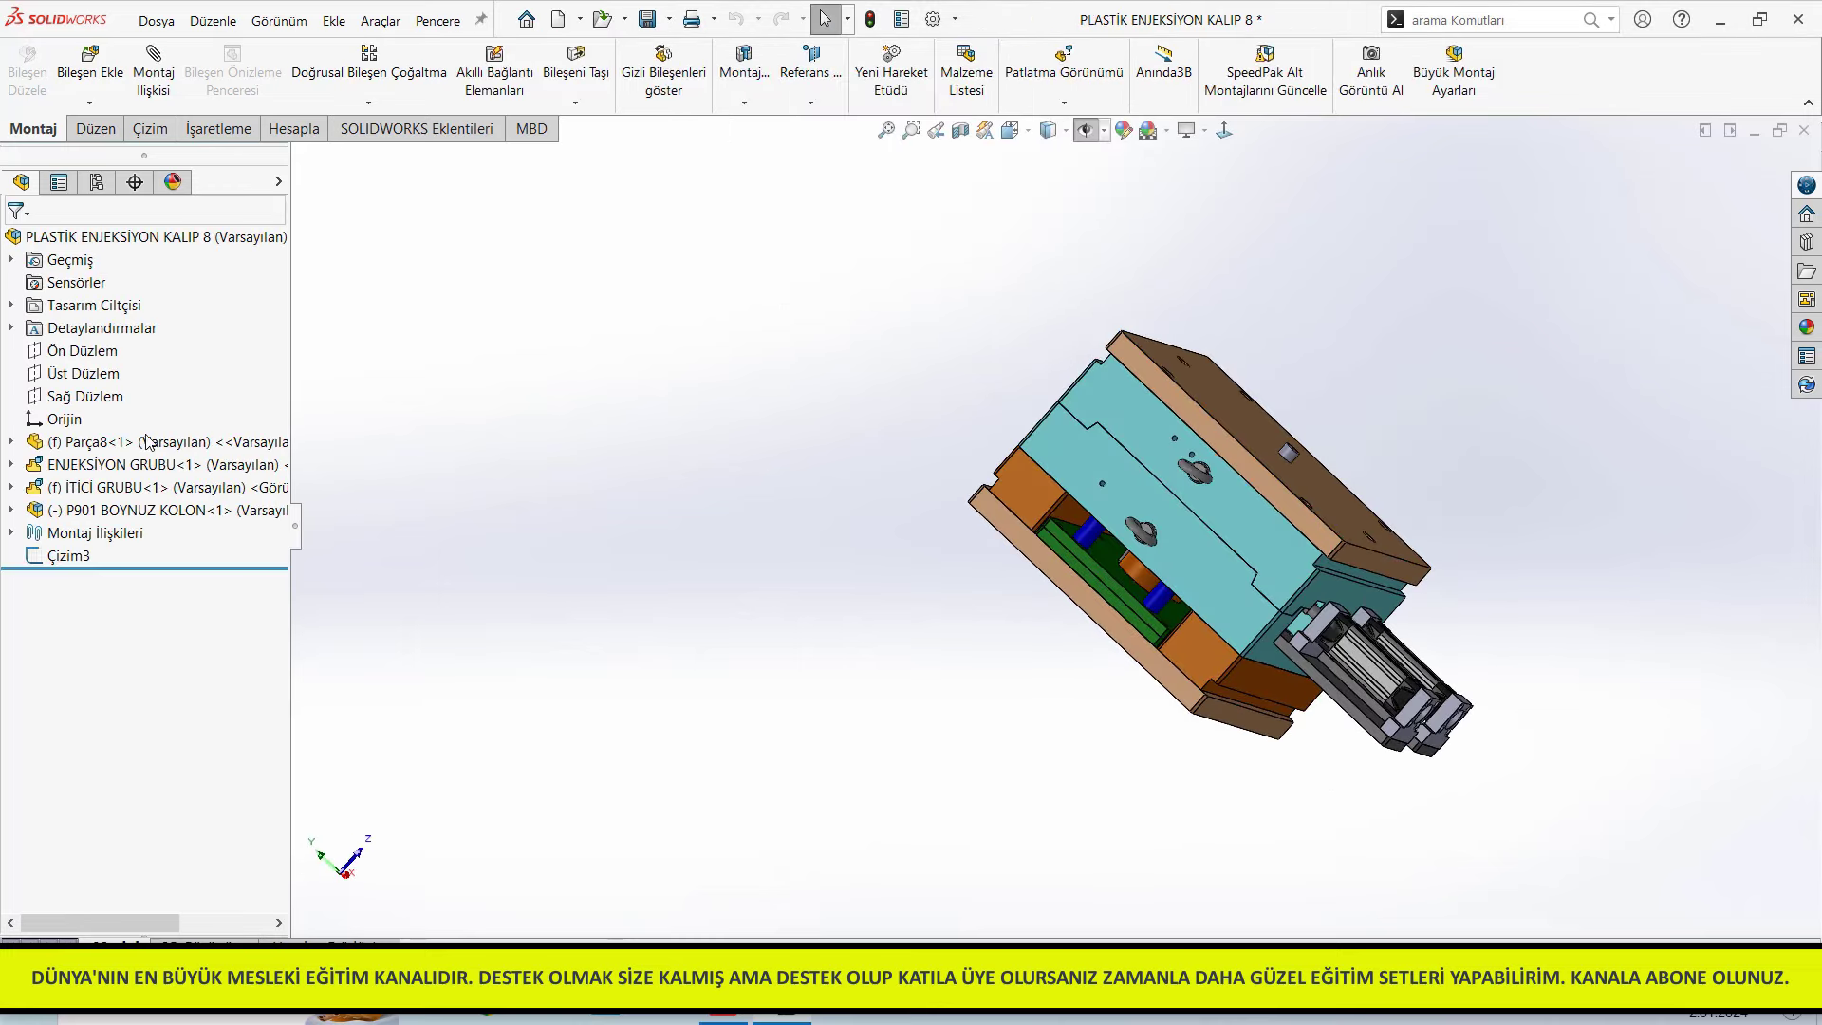
left_click(152, 464)
left_click(189, 408)
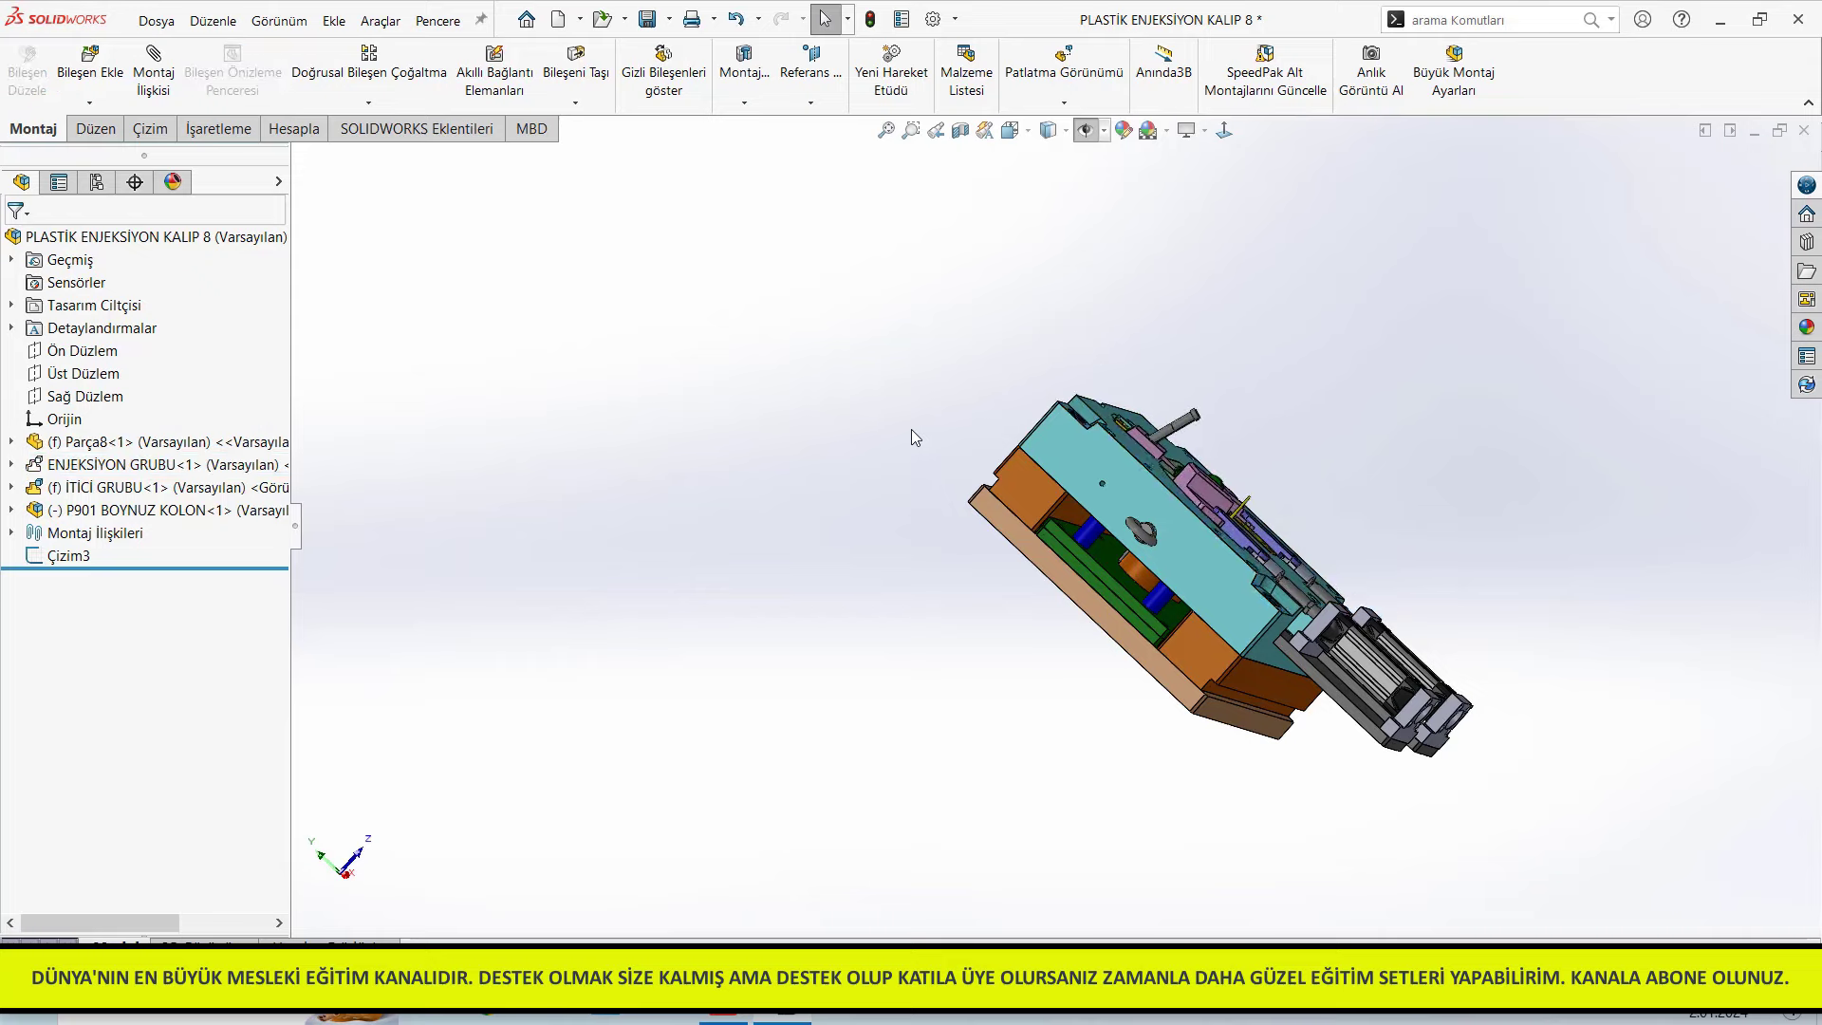
middle_click_drag(911, 437, 1216, 567)
scroll(1216, 567, "down", 3)
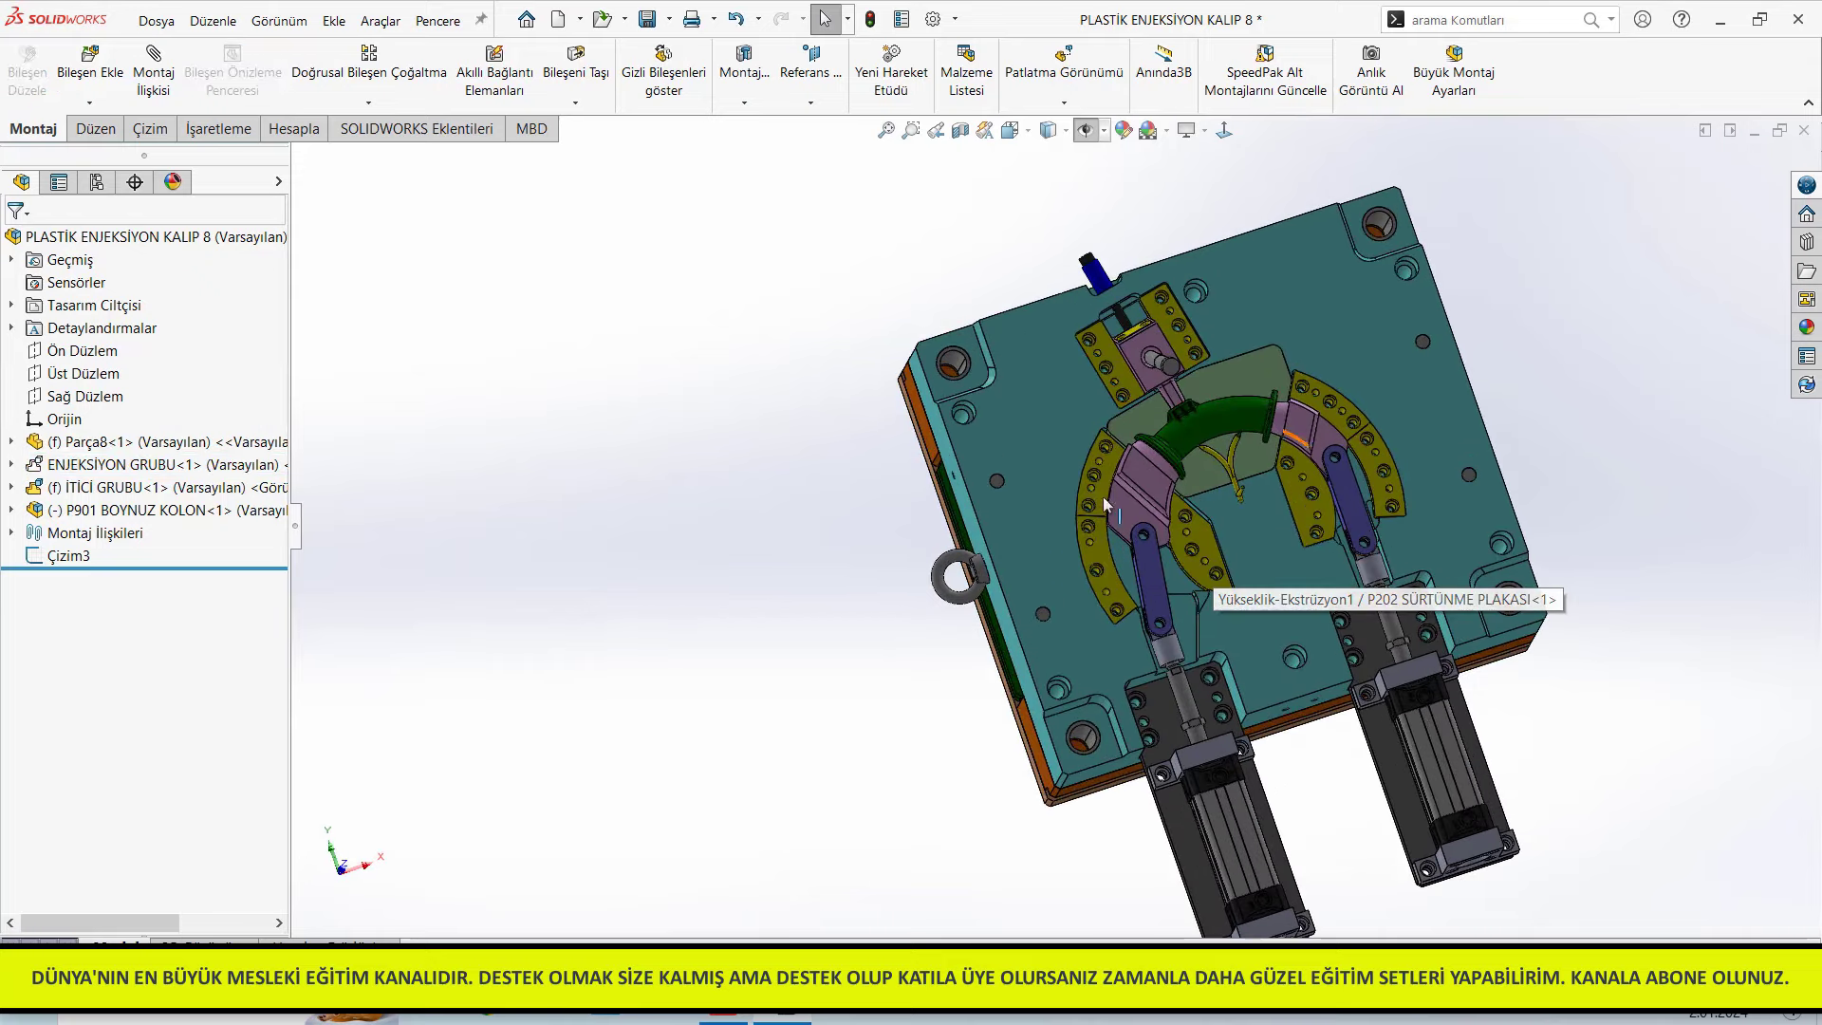
mouse_move(1104, 503)
left_mouse_down()
mouse_move(1089, 604)
mouse_move(1125, 683)
left_mouse_up()
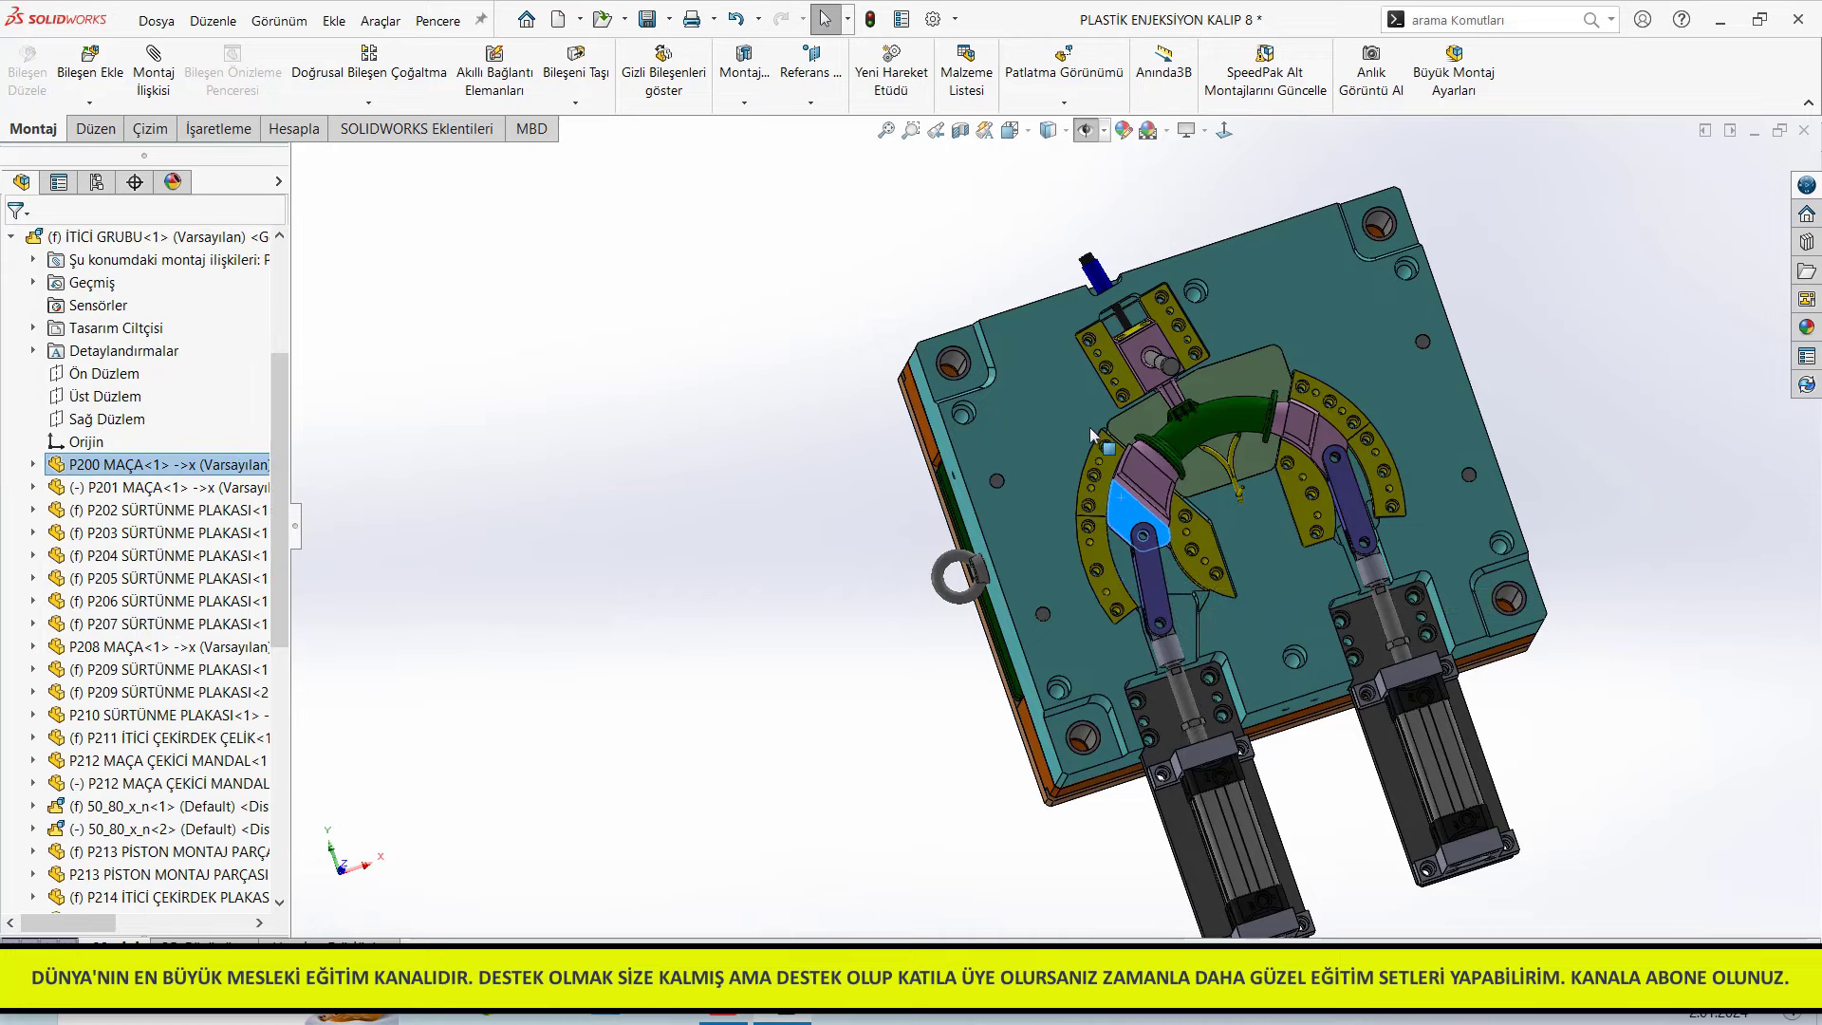
Drag the left slider and link down and back up along their path
mouse_move(1097, 612)
left_mouse_down()
mouse_move(1107, 722)
mouse_move(1063, 423)
left_mouse_up()
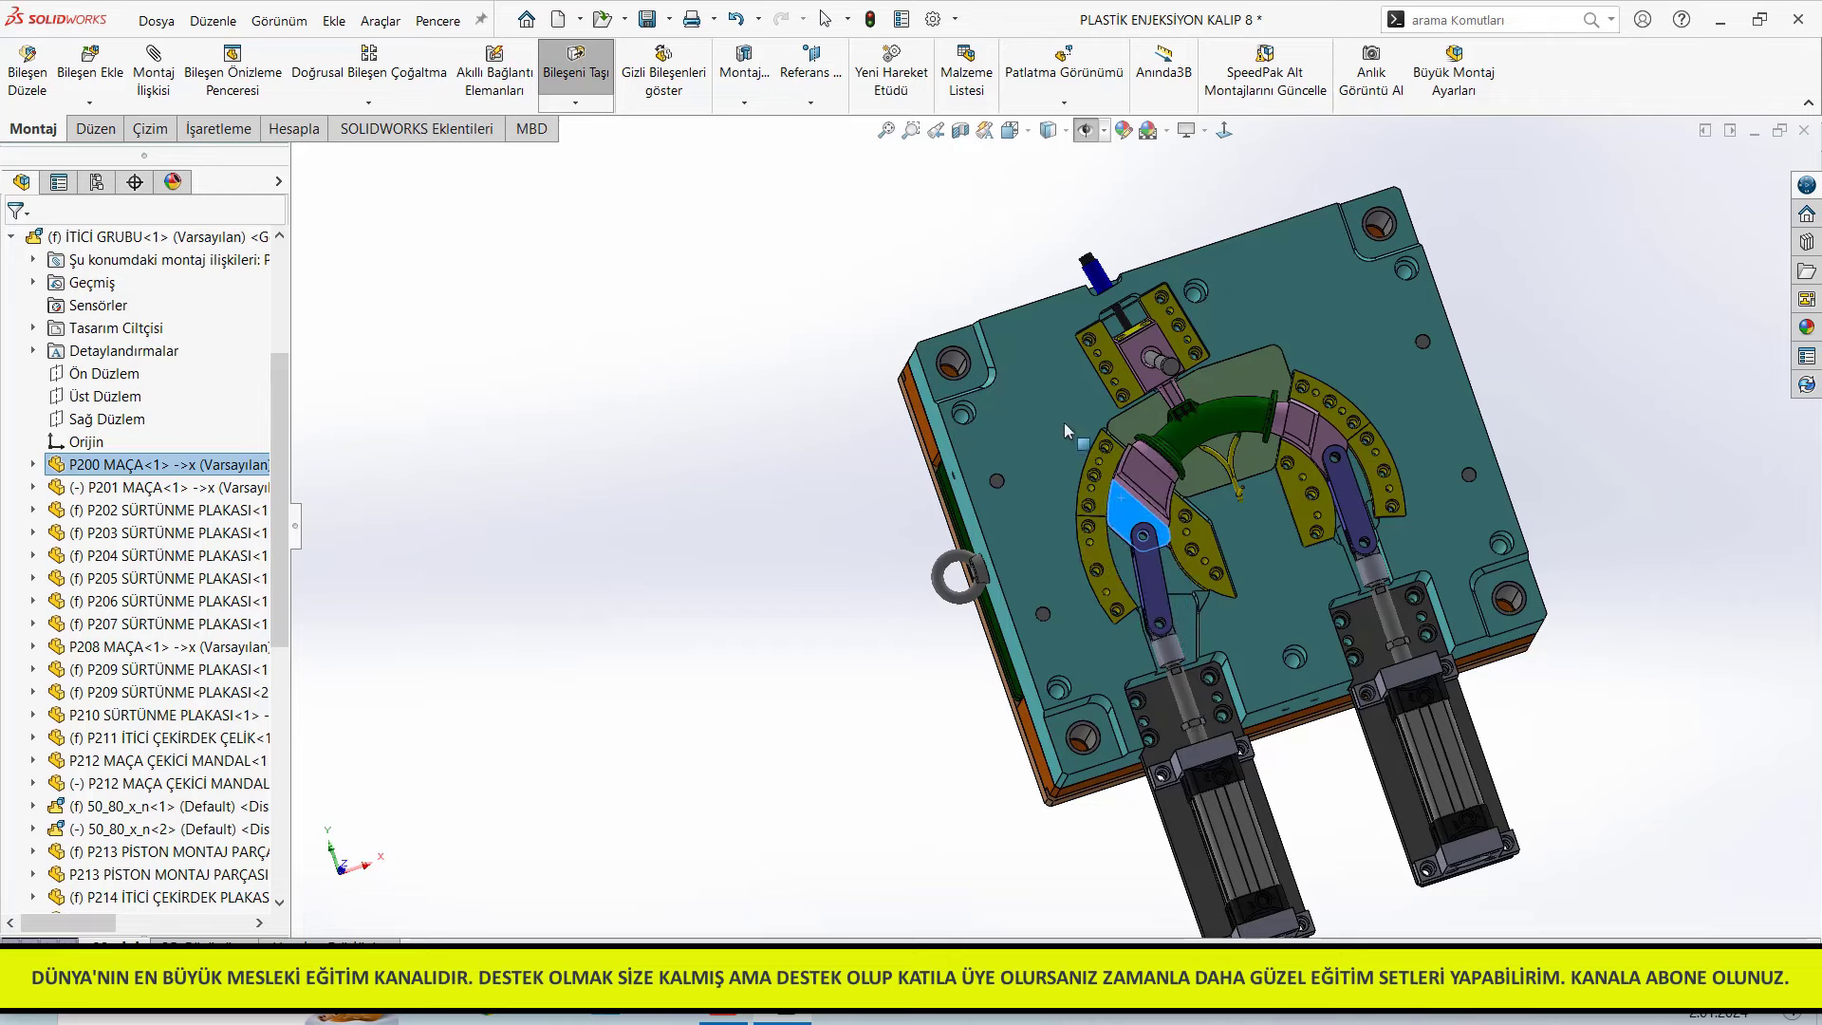
left_click_drag(1114, 643, 1131, 720)
key("Escape")
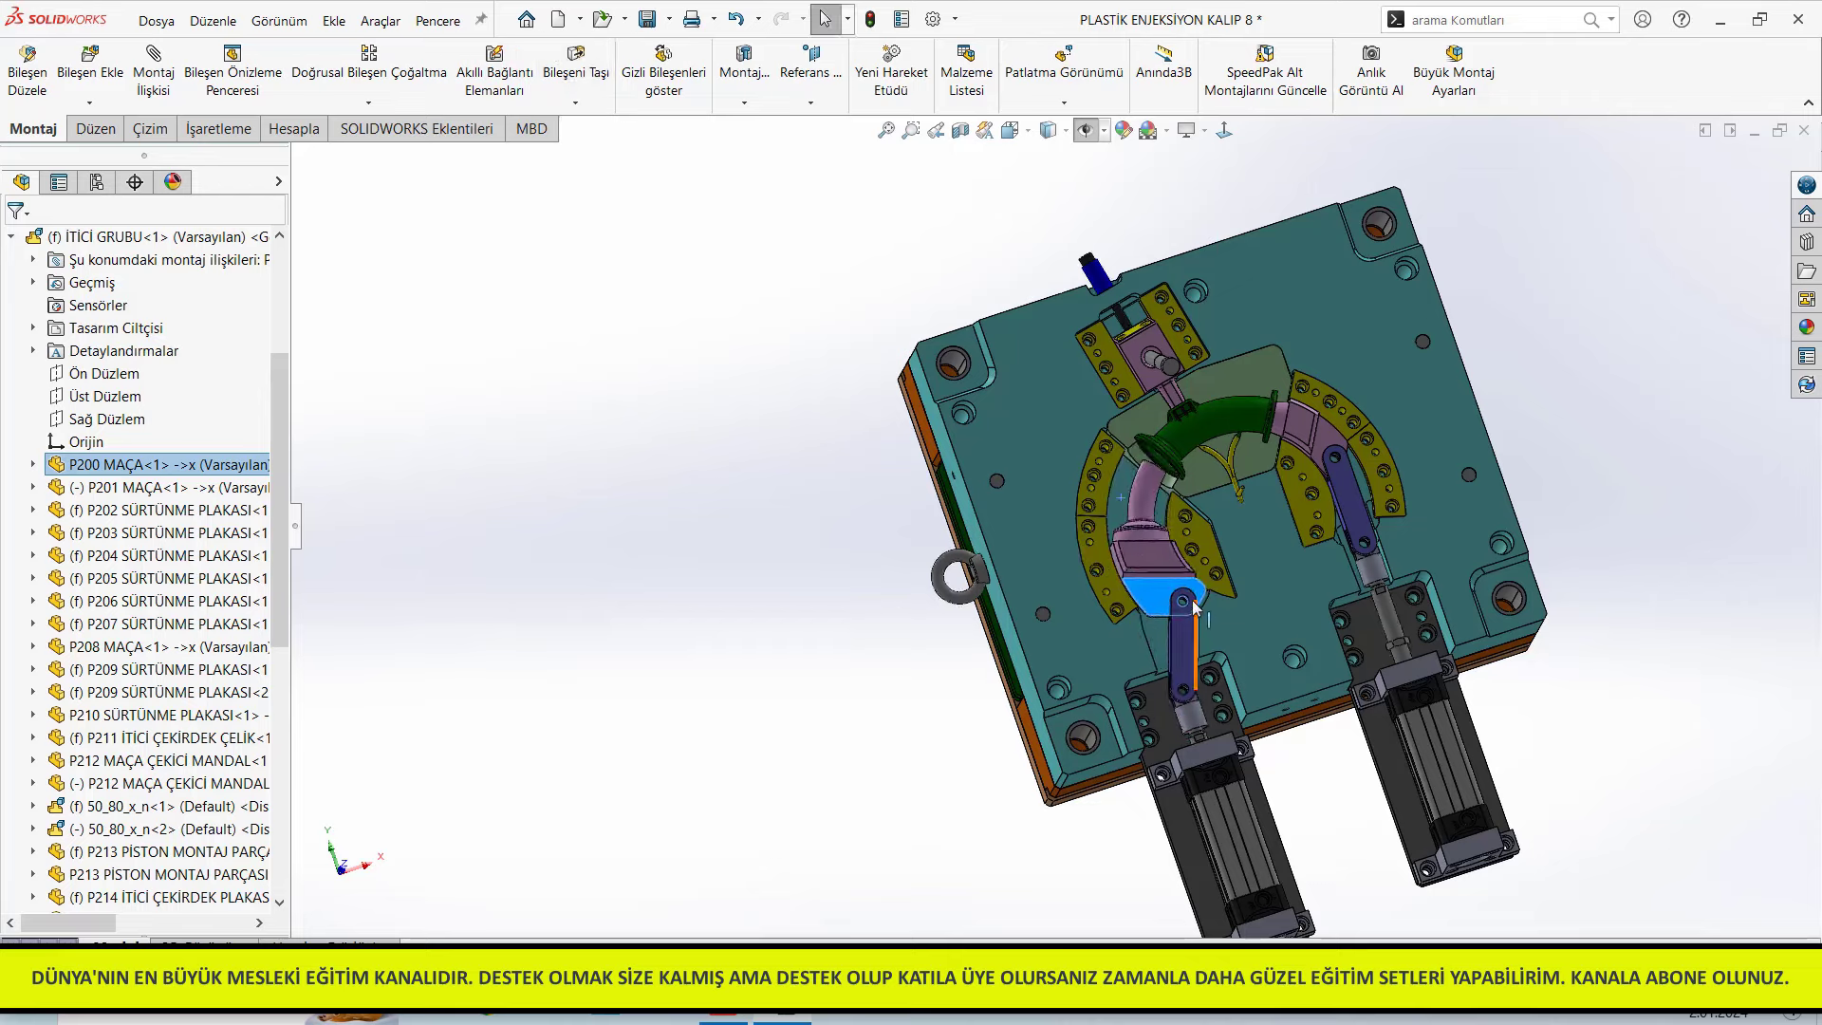
left_click_drag(1158, 609, 1091, 459)
key("Escape")
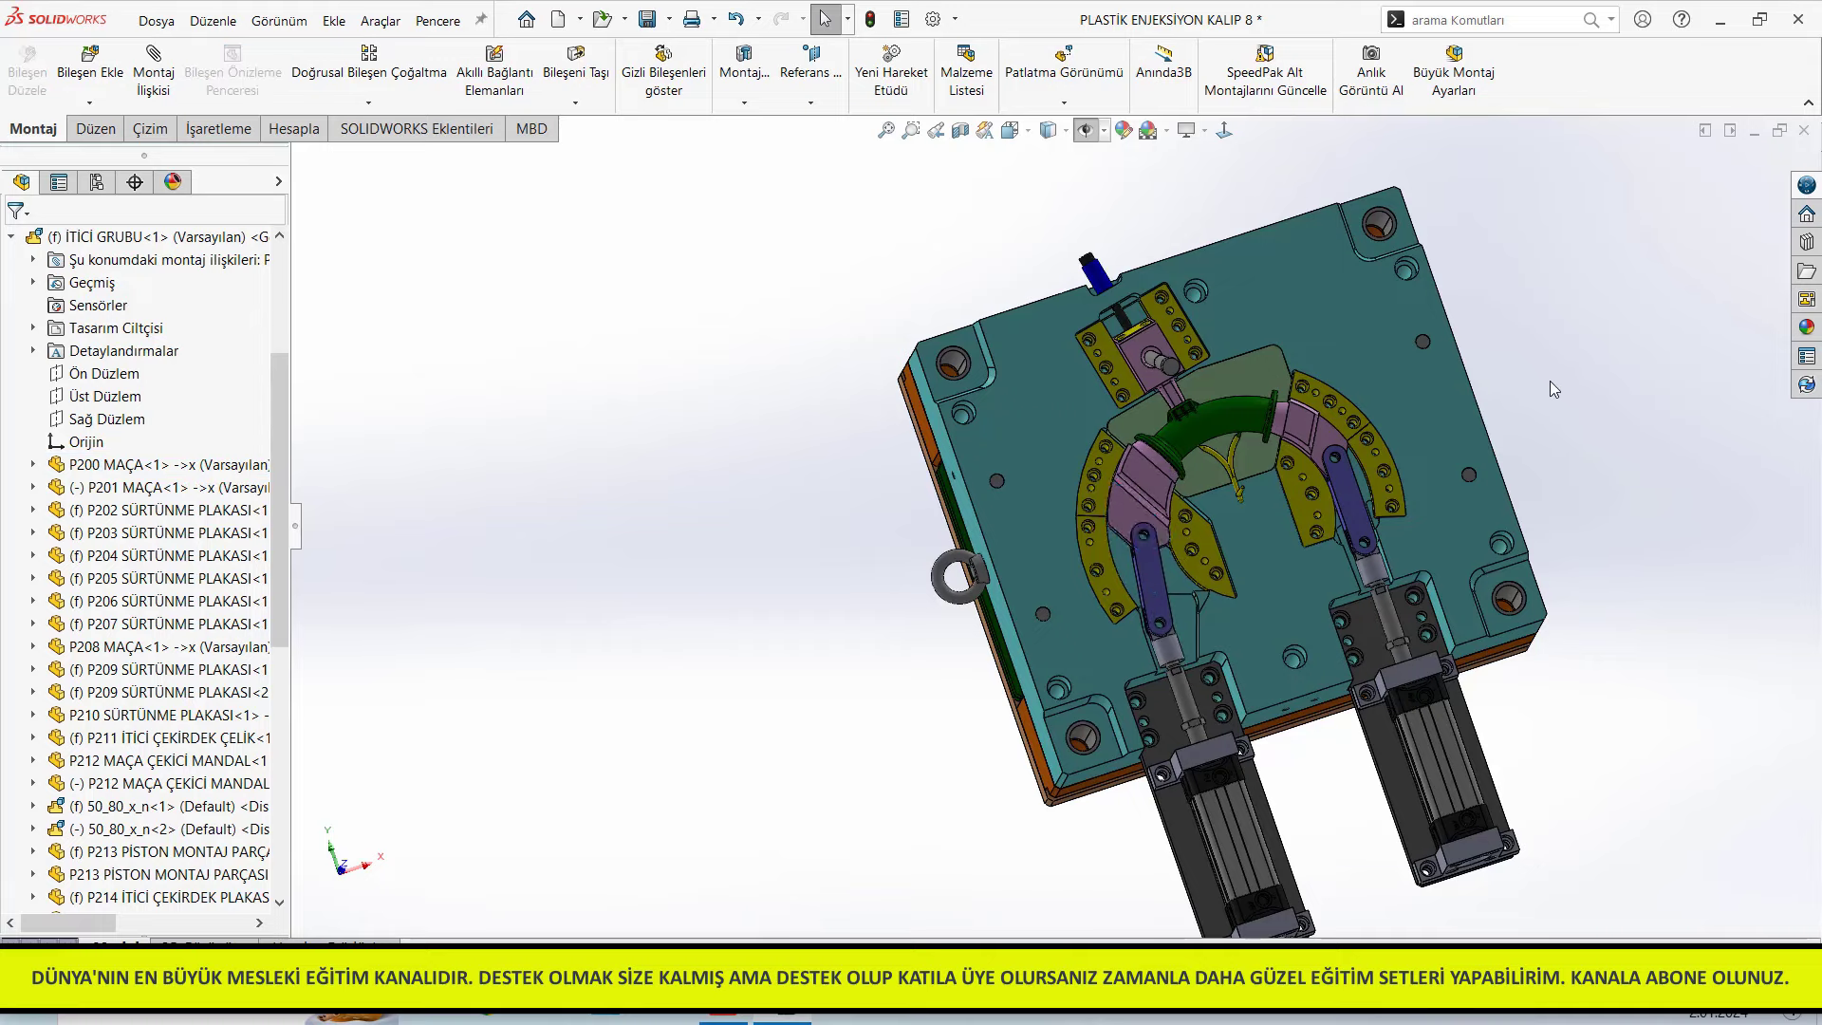
Select the P203 SÜRTÜNME PLAKASI plate and orbit around the runner
middle_click_drag(1550, 379, 1490, 350)
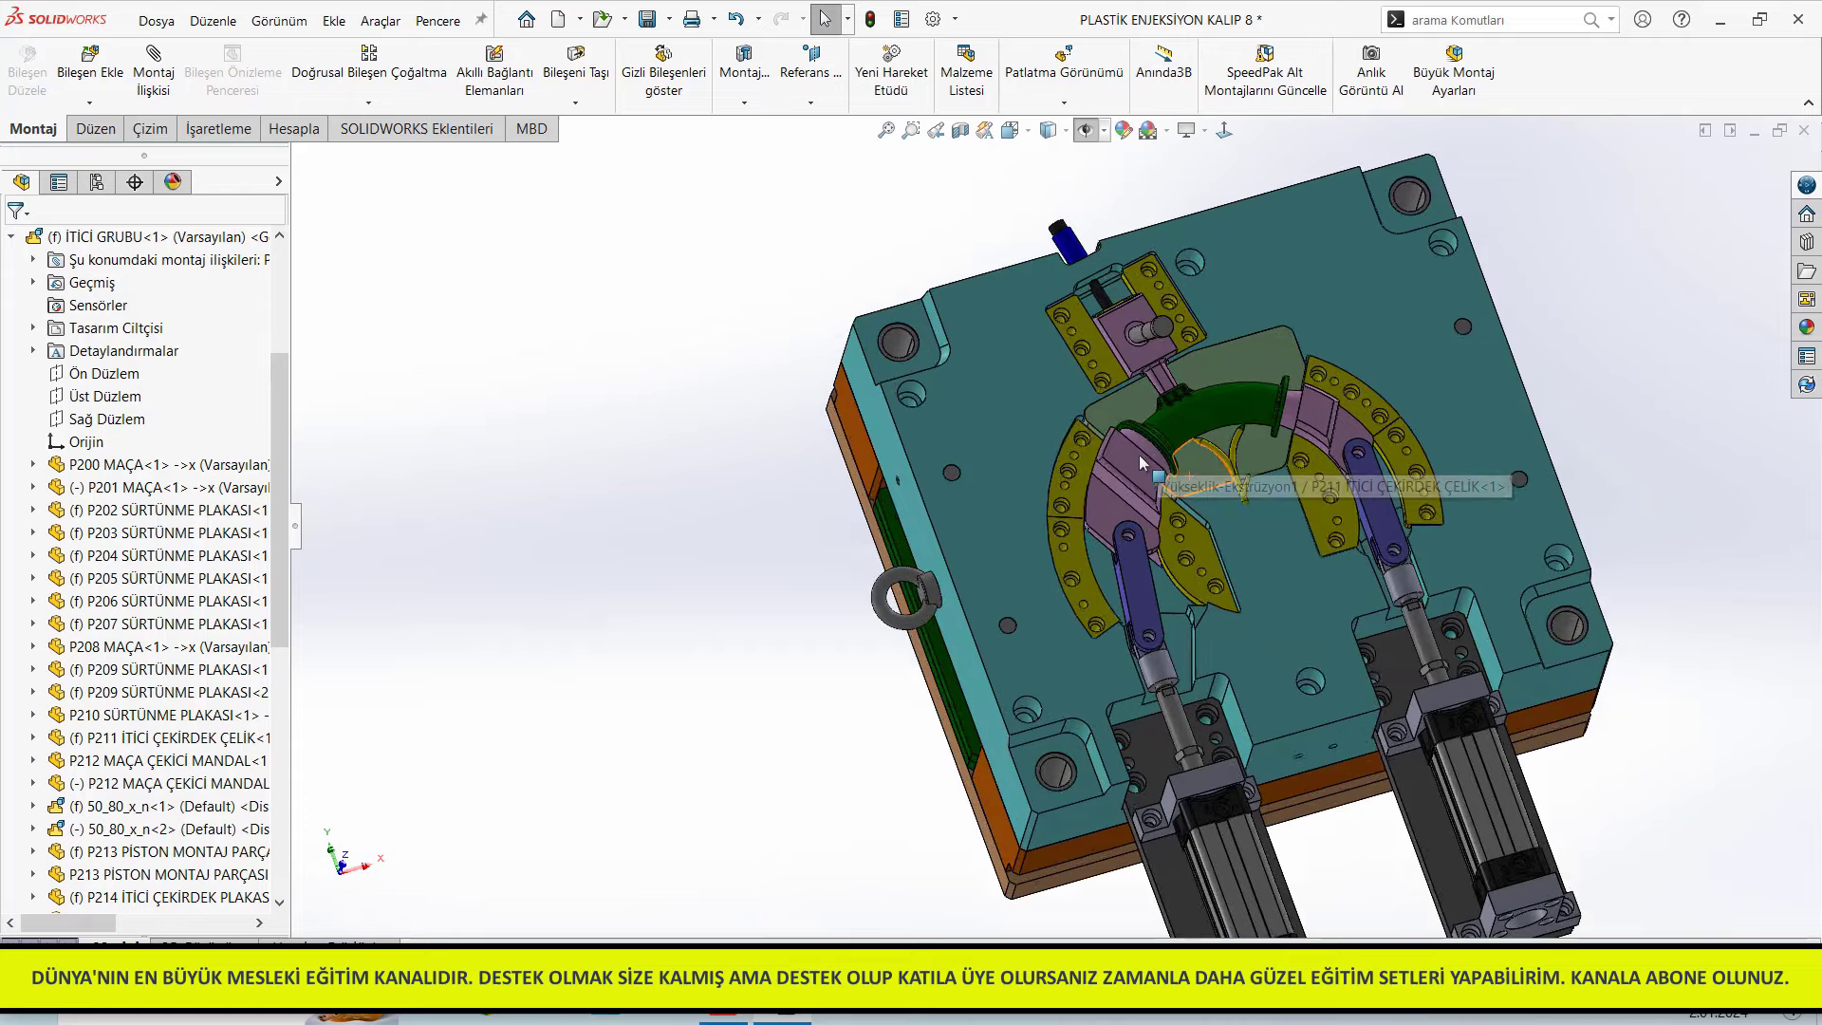
scroll(1125, 465, "down", 3)
left_click(1031, 475)
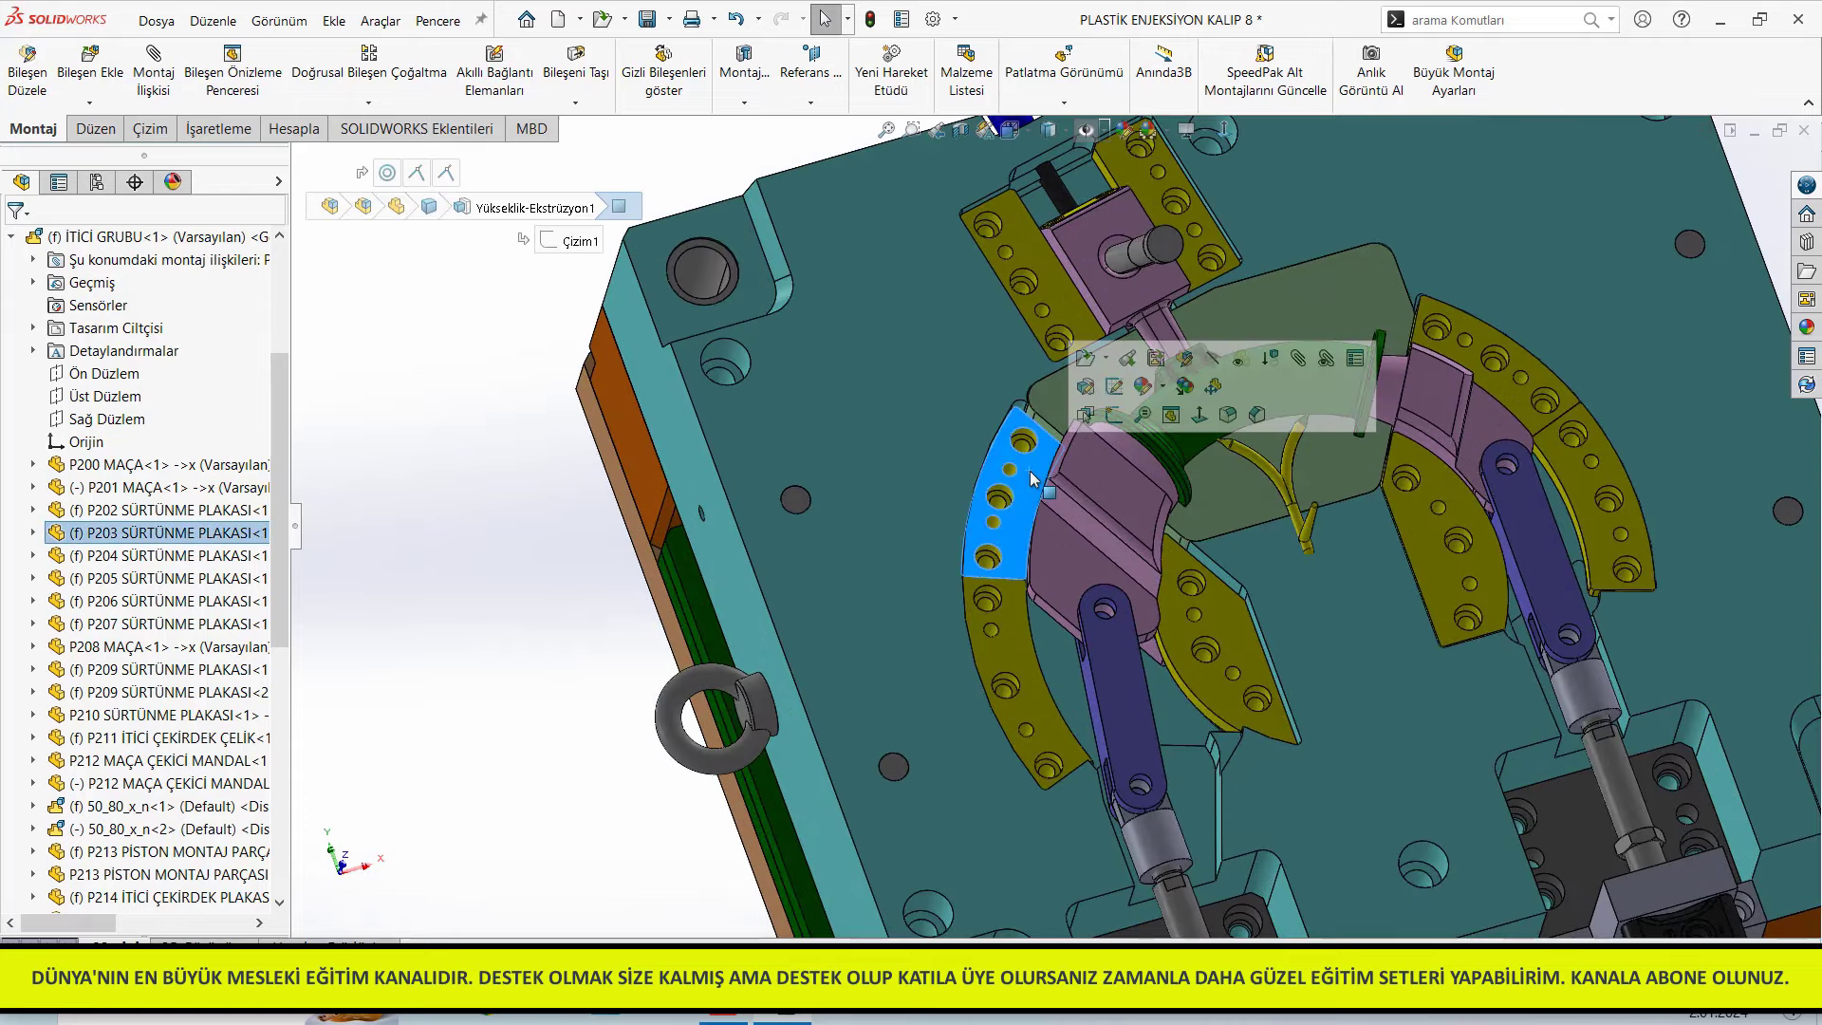
left_click(509, 667)
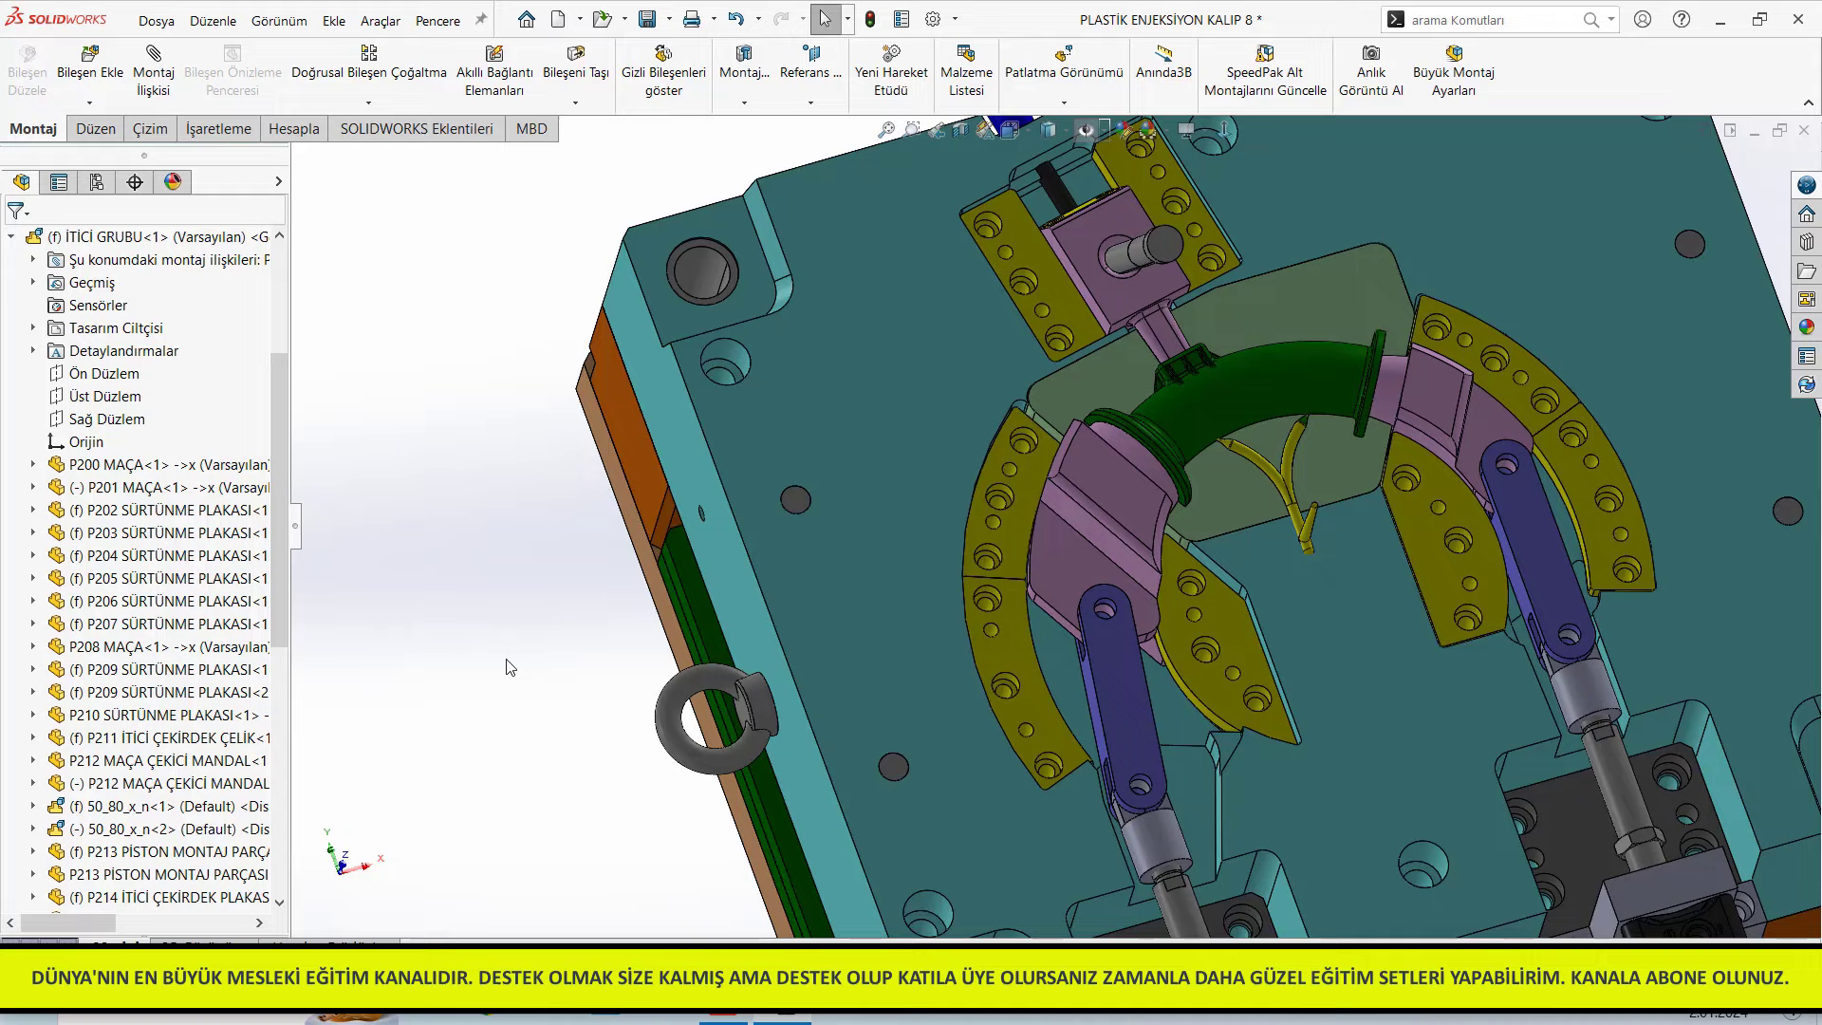
scroll(1338, 593, "down", 3)
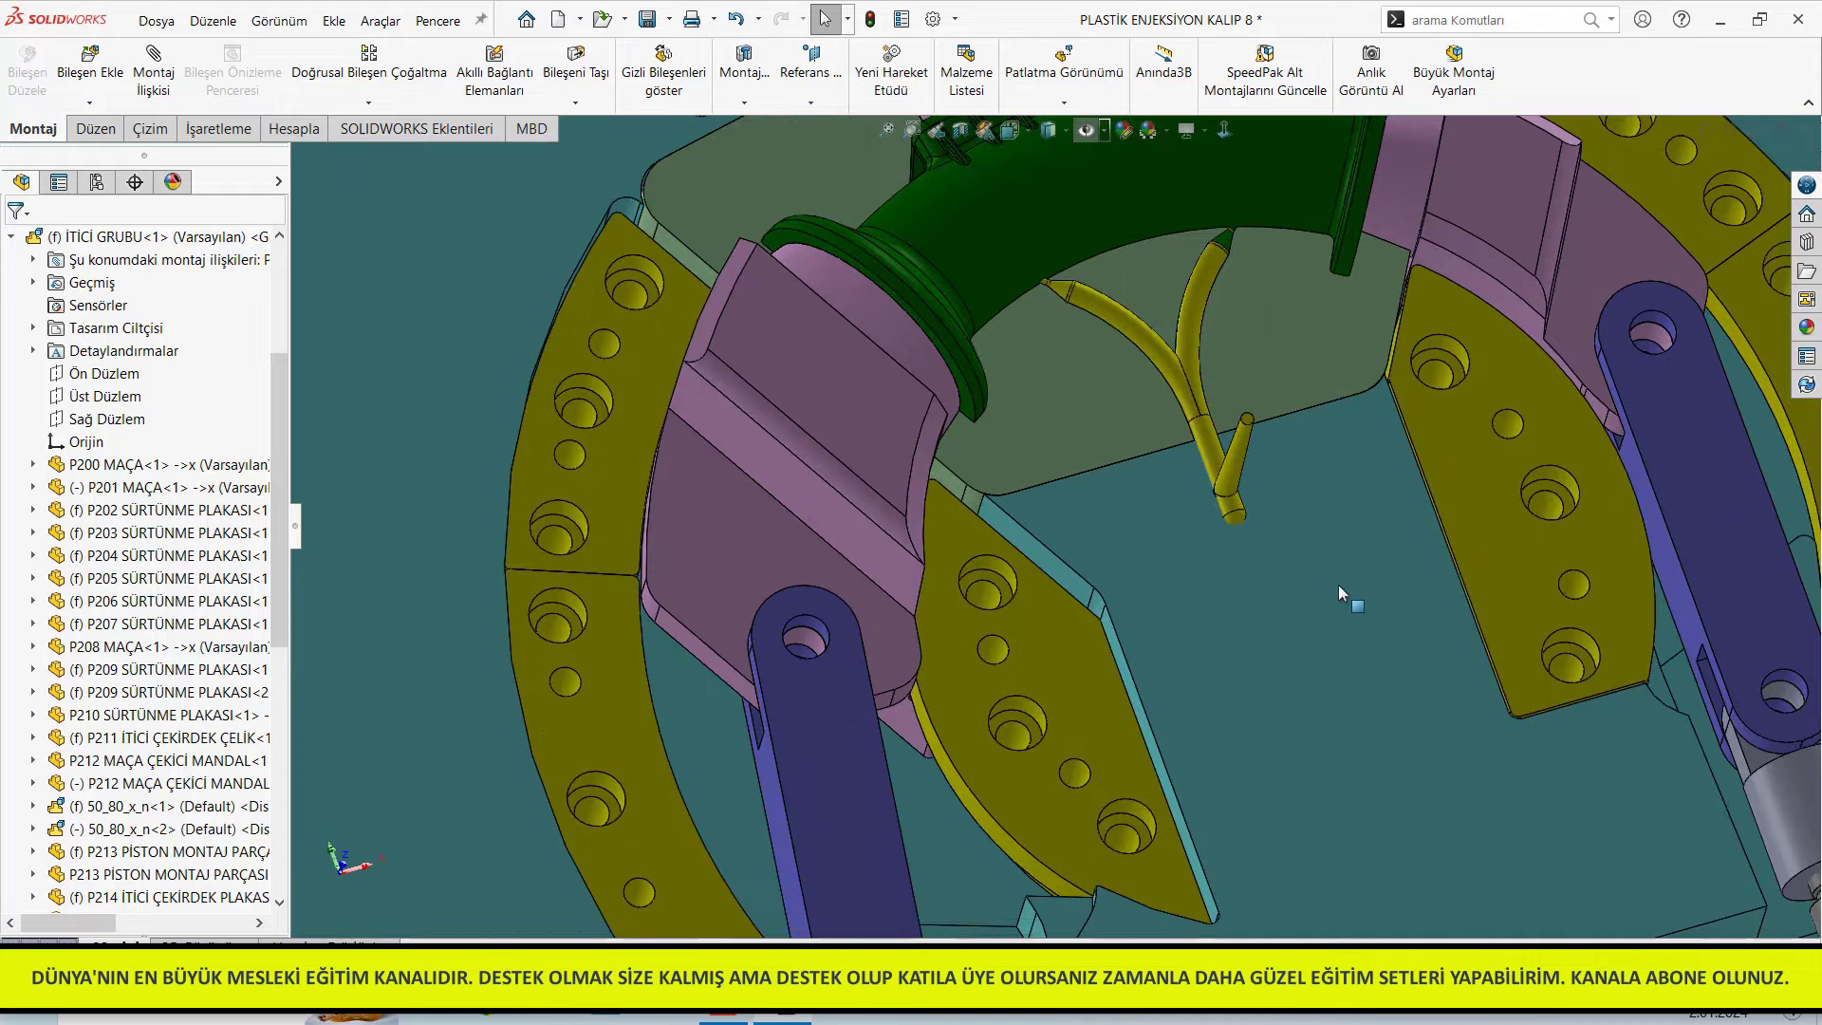
middle_click_drag(1281, 608, 1358, 534)
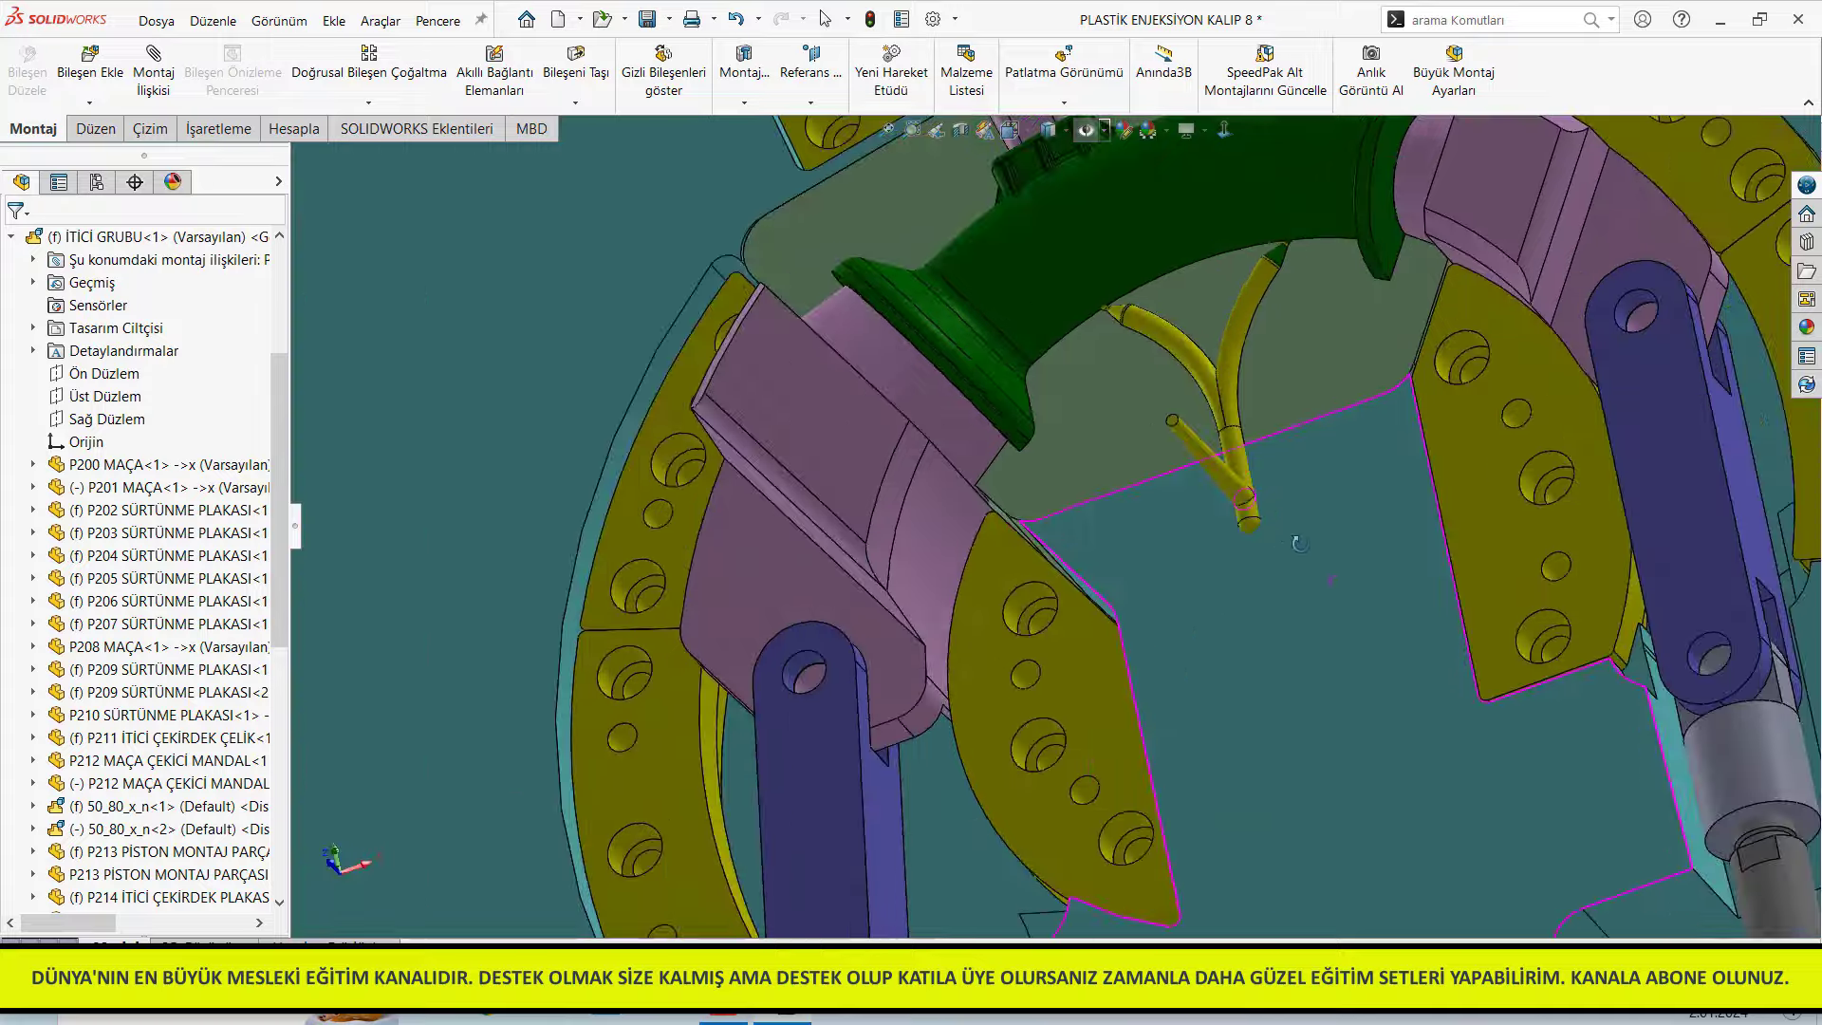
scroll(1359, 534, "up", 2)
scroll(1360, 536, "up", 3)
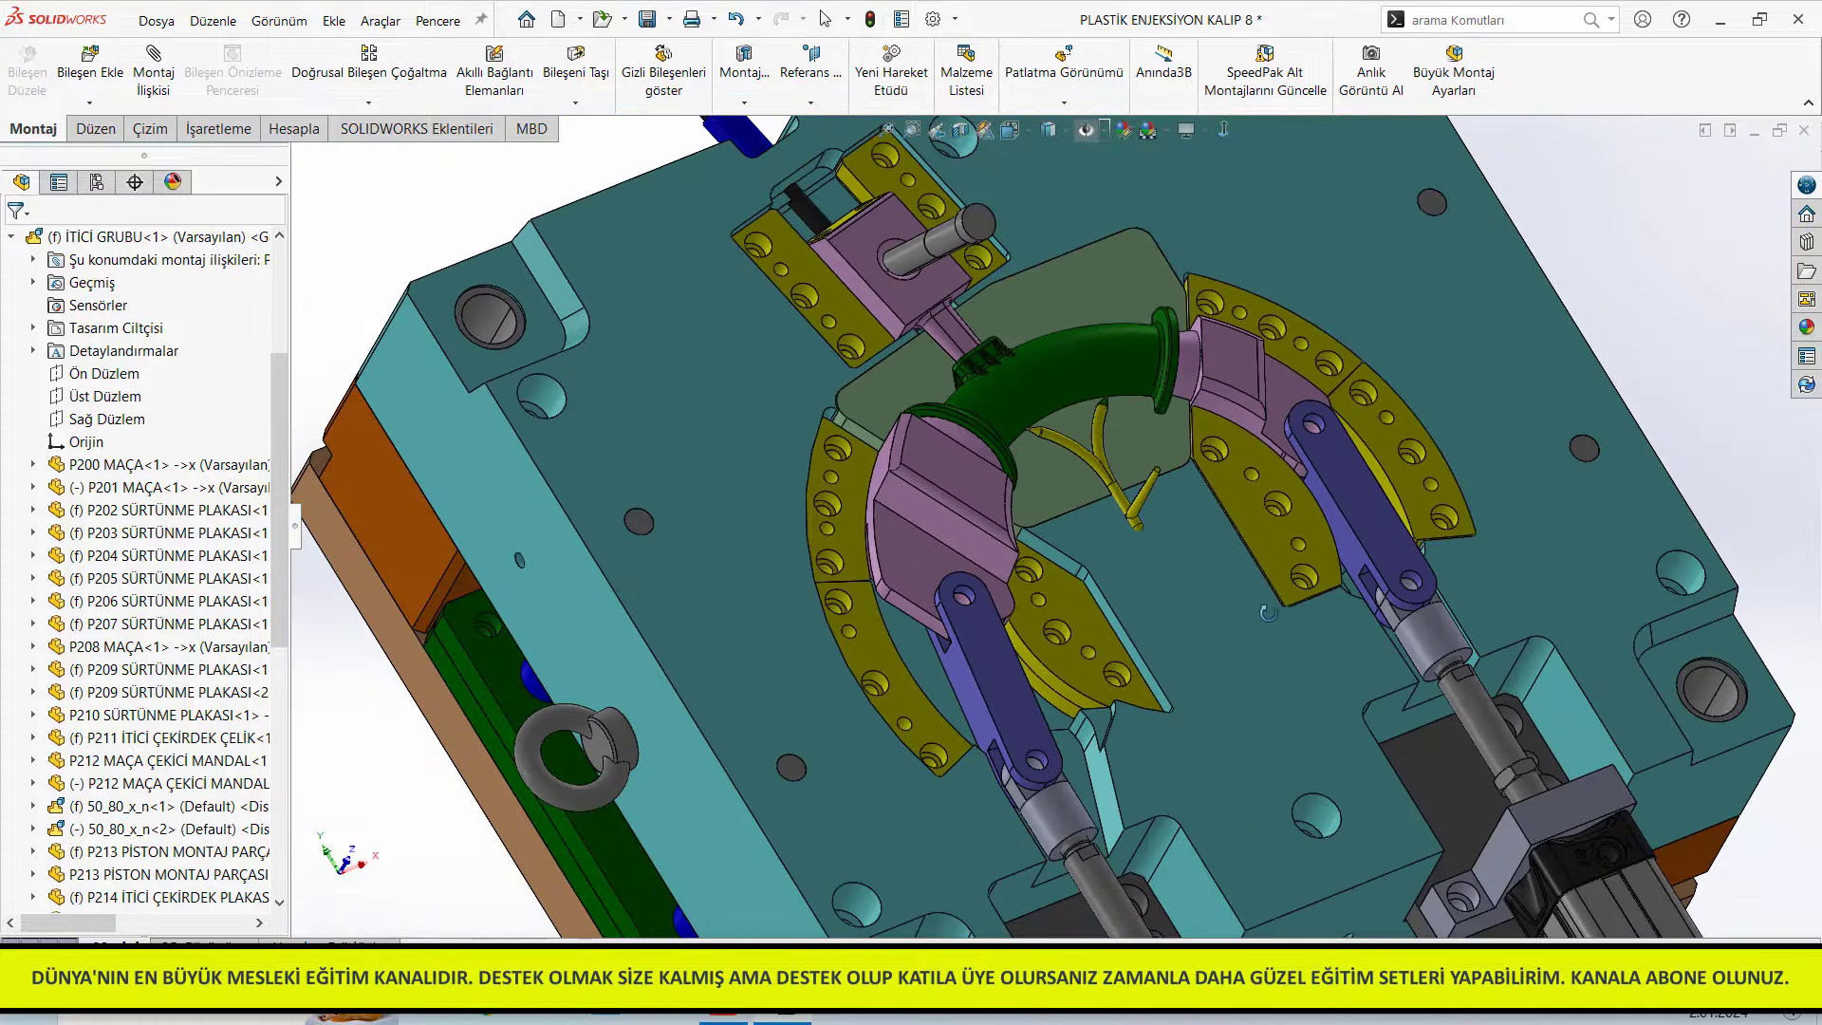
scroll(1254, 657, "up", 3)
scroll(1176, 689, "up", 2)
View the curved core from the side and above, then close the Kalıp 8 assembly
mouse_move(1177, 689)
middle_mouse_down()
mouse_move(1274, 835)
mouse_move(1022, 529)
middle_mouse_up()
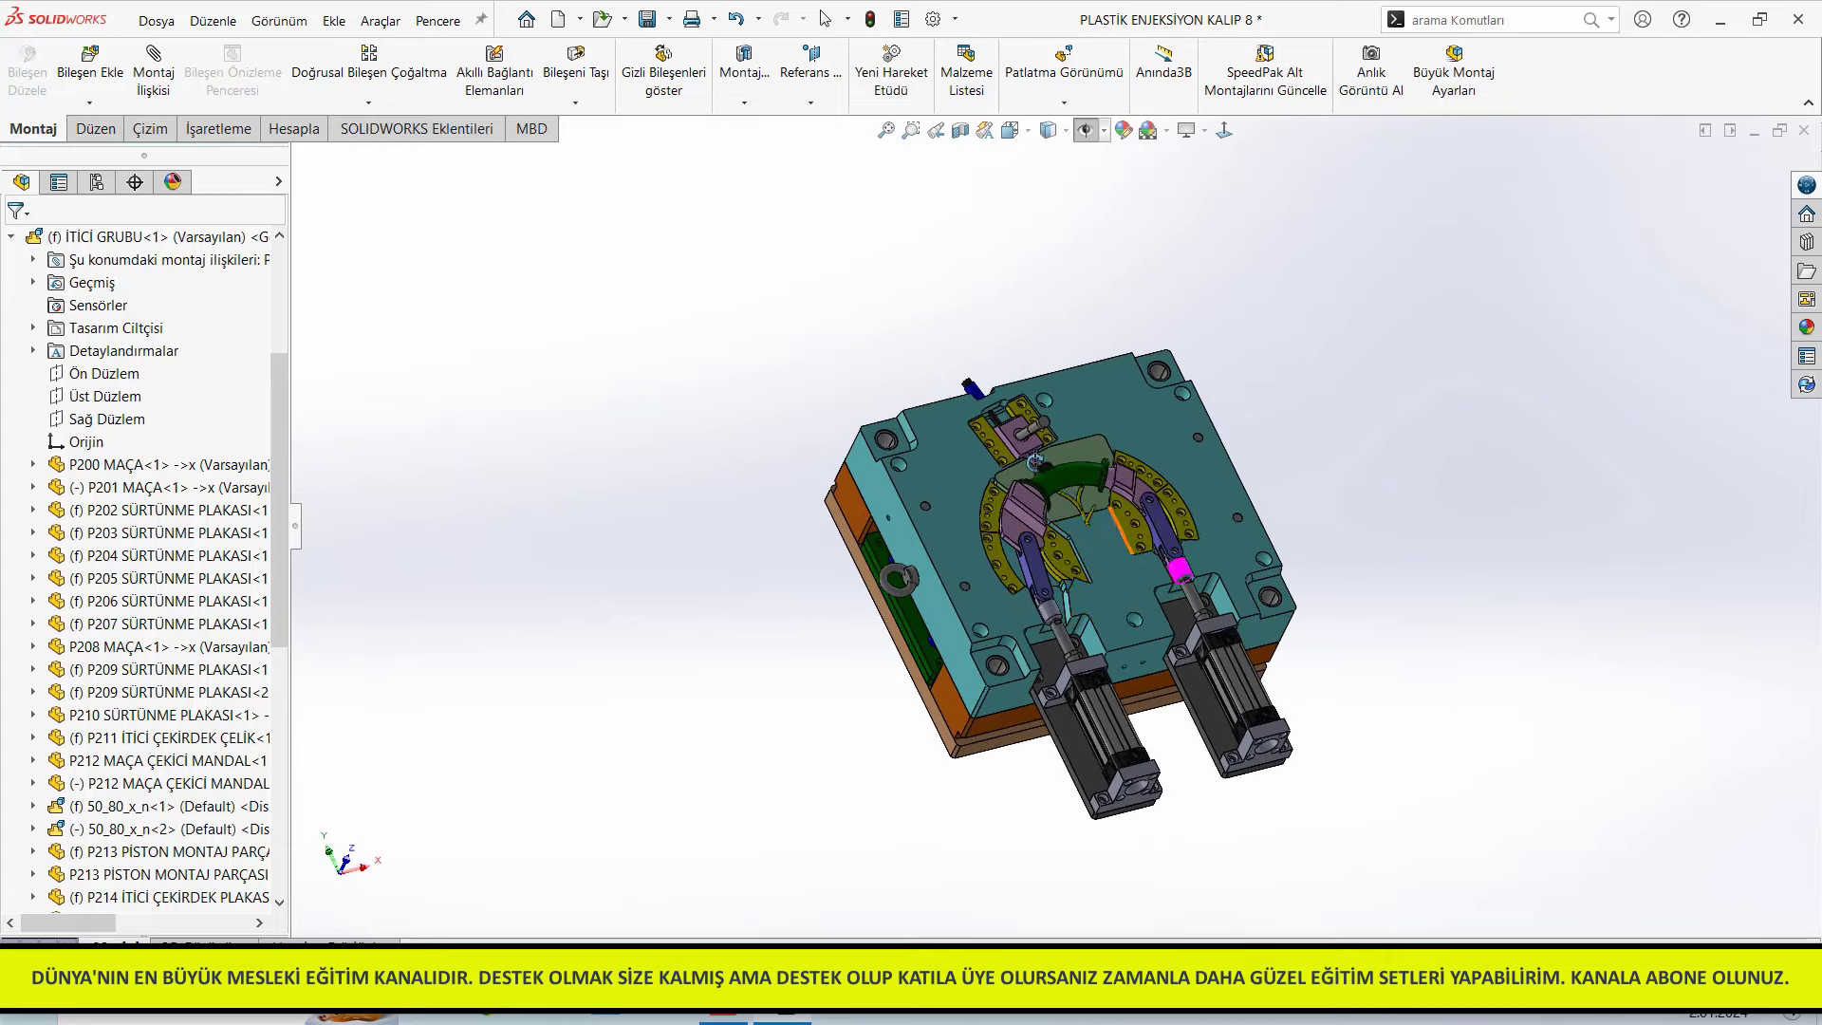
scroll(1022, 529, "down", 3)
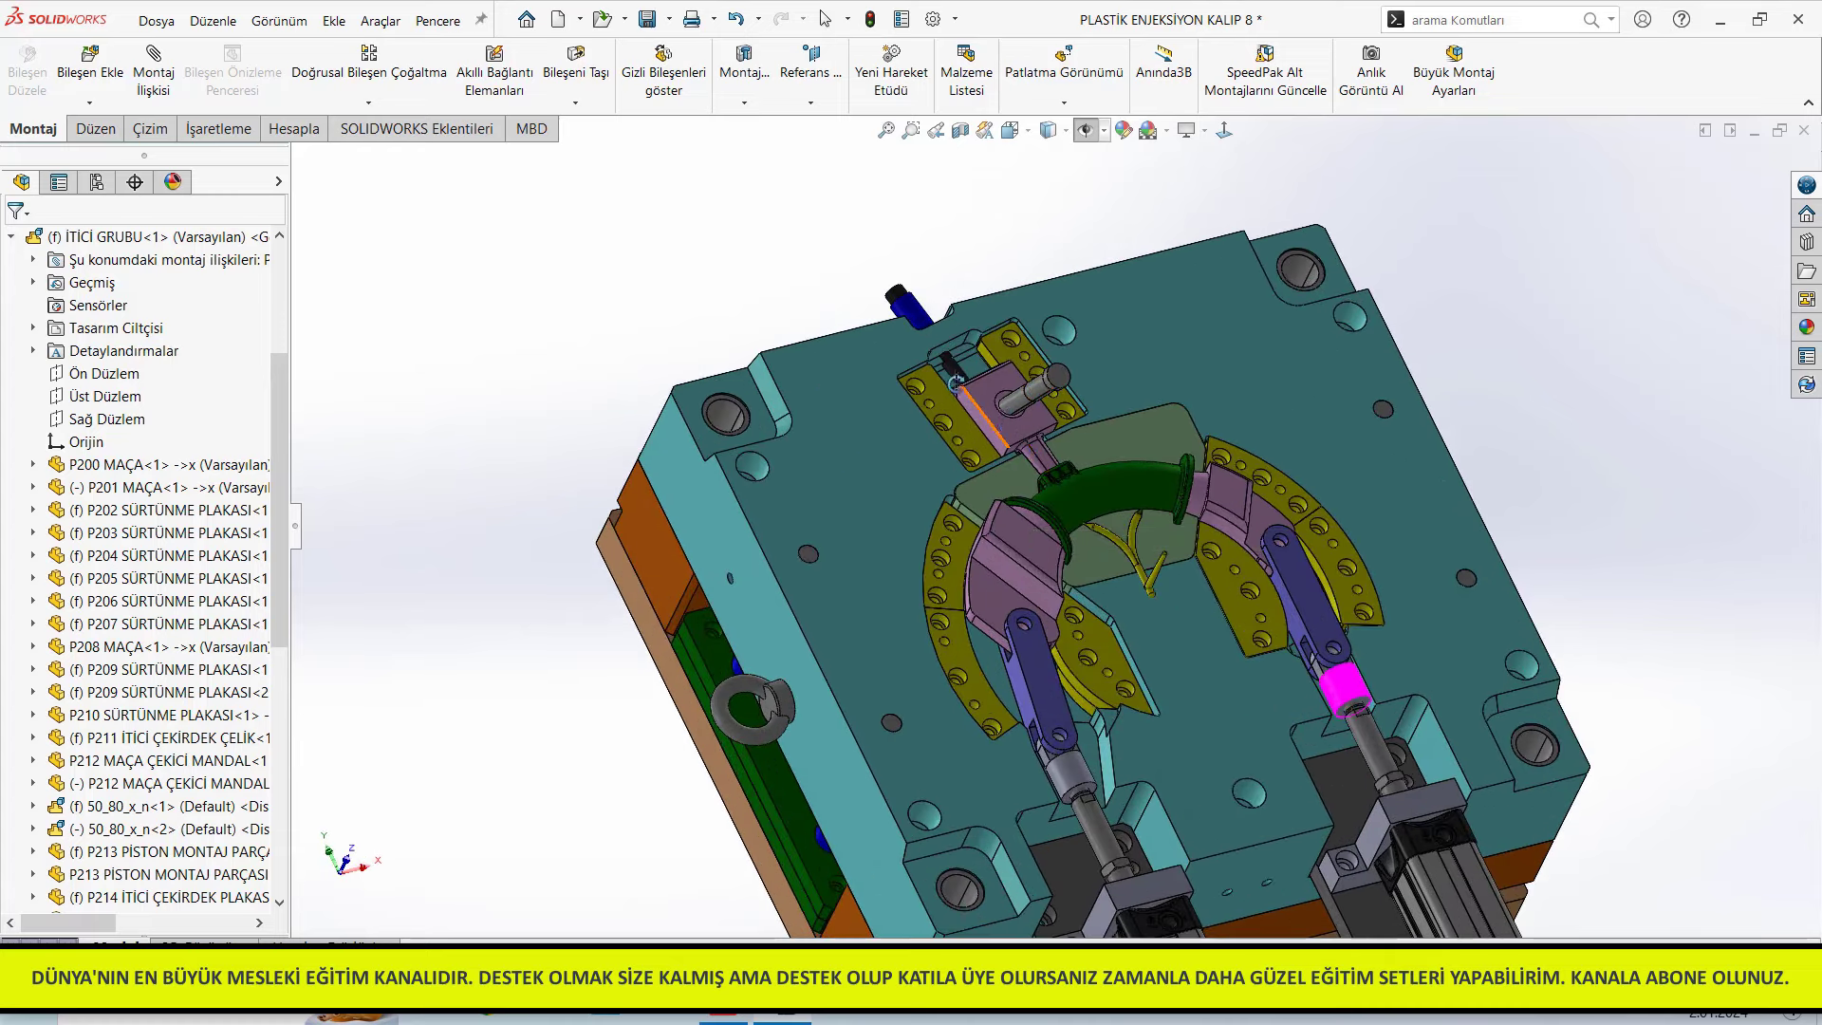
middle_click_drag(1006, 423, 1423, 336)
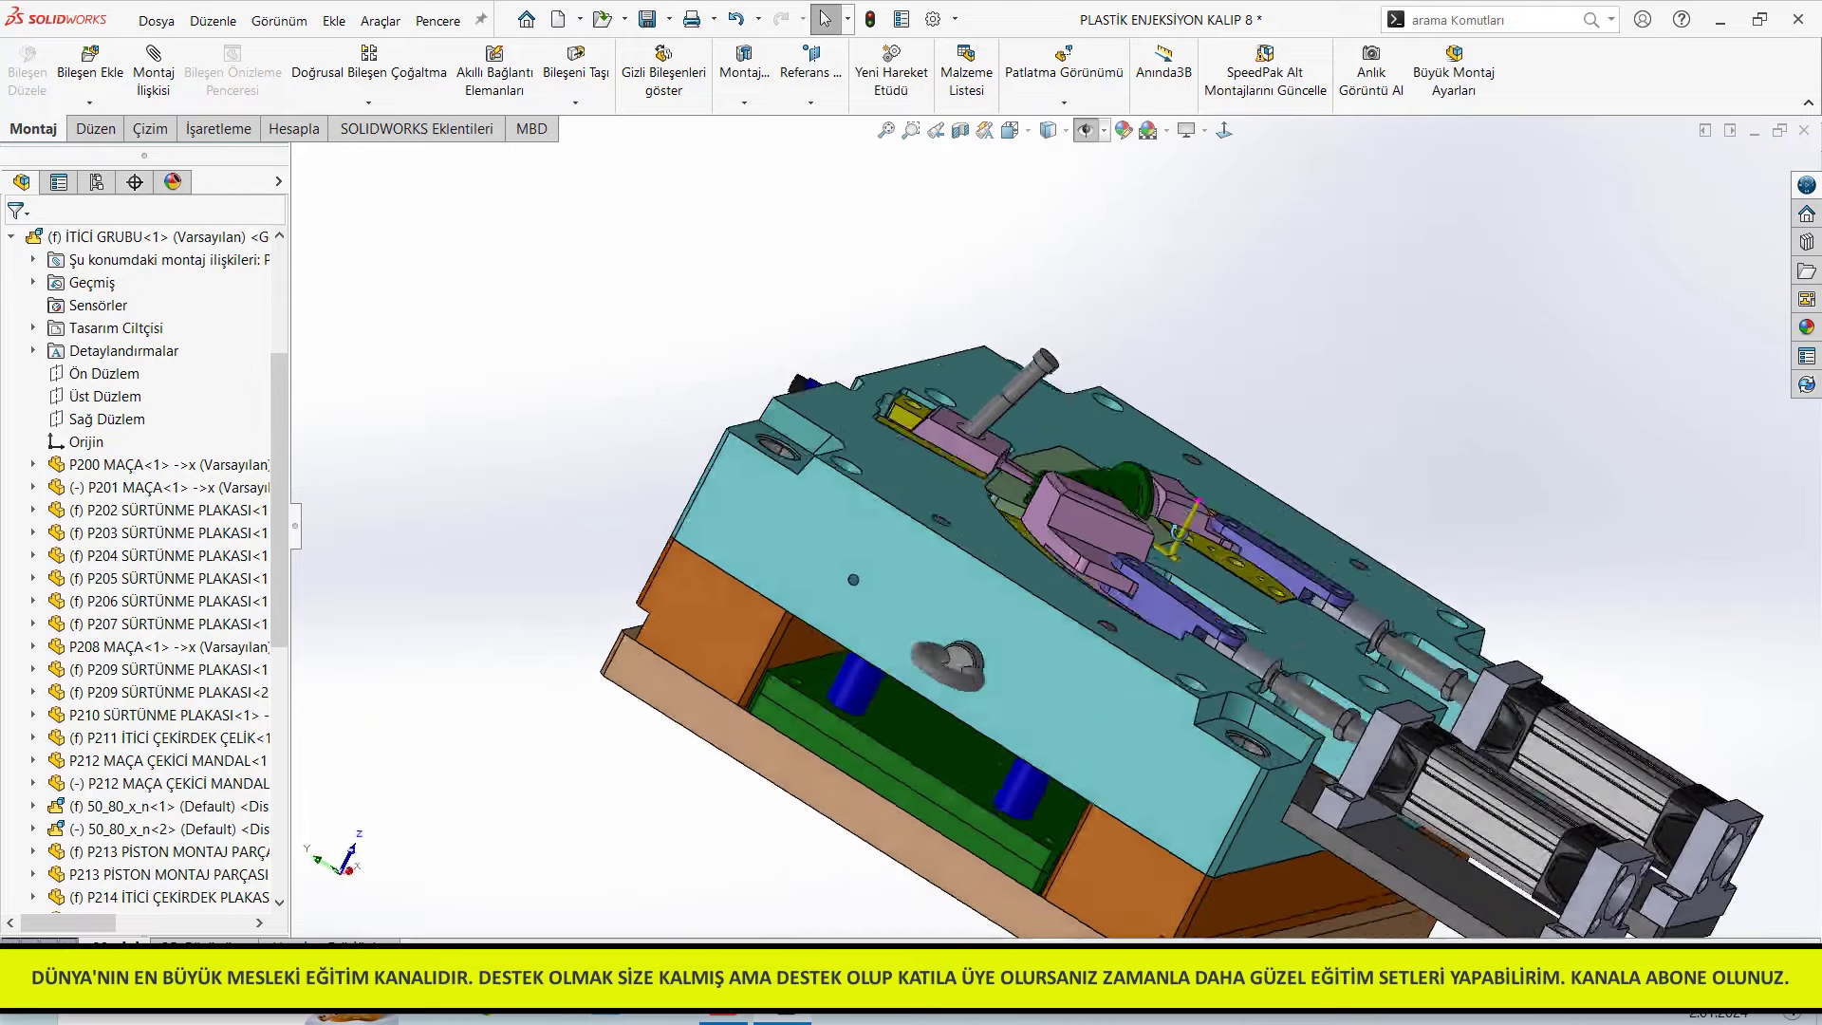
mouse_move(1237, 498)
middle_mouse_down()
mouse_move(1134, 612)
mouse_move(1126, 705)
middle_mouse_up()
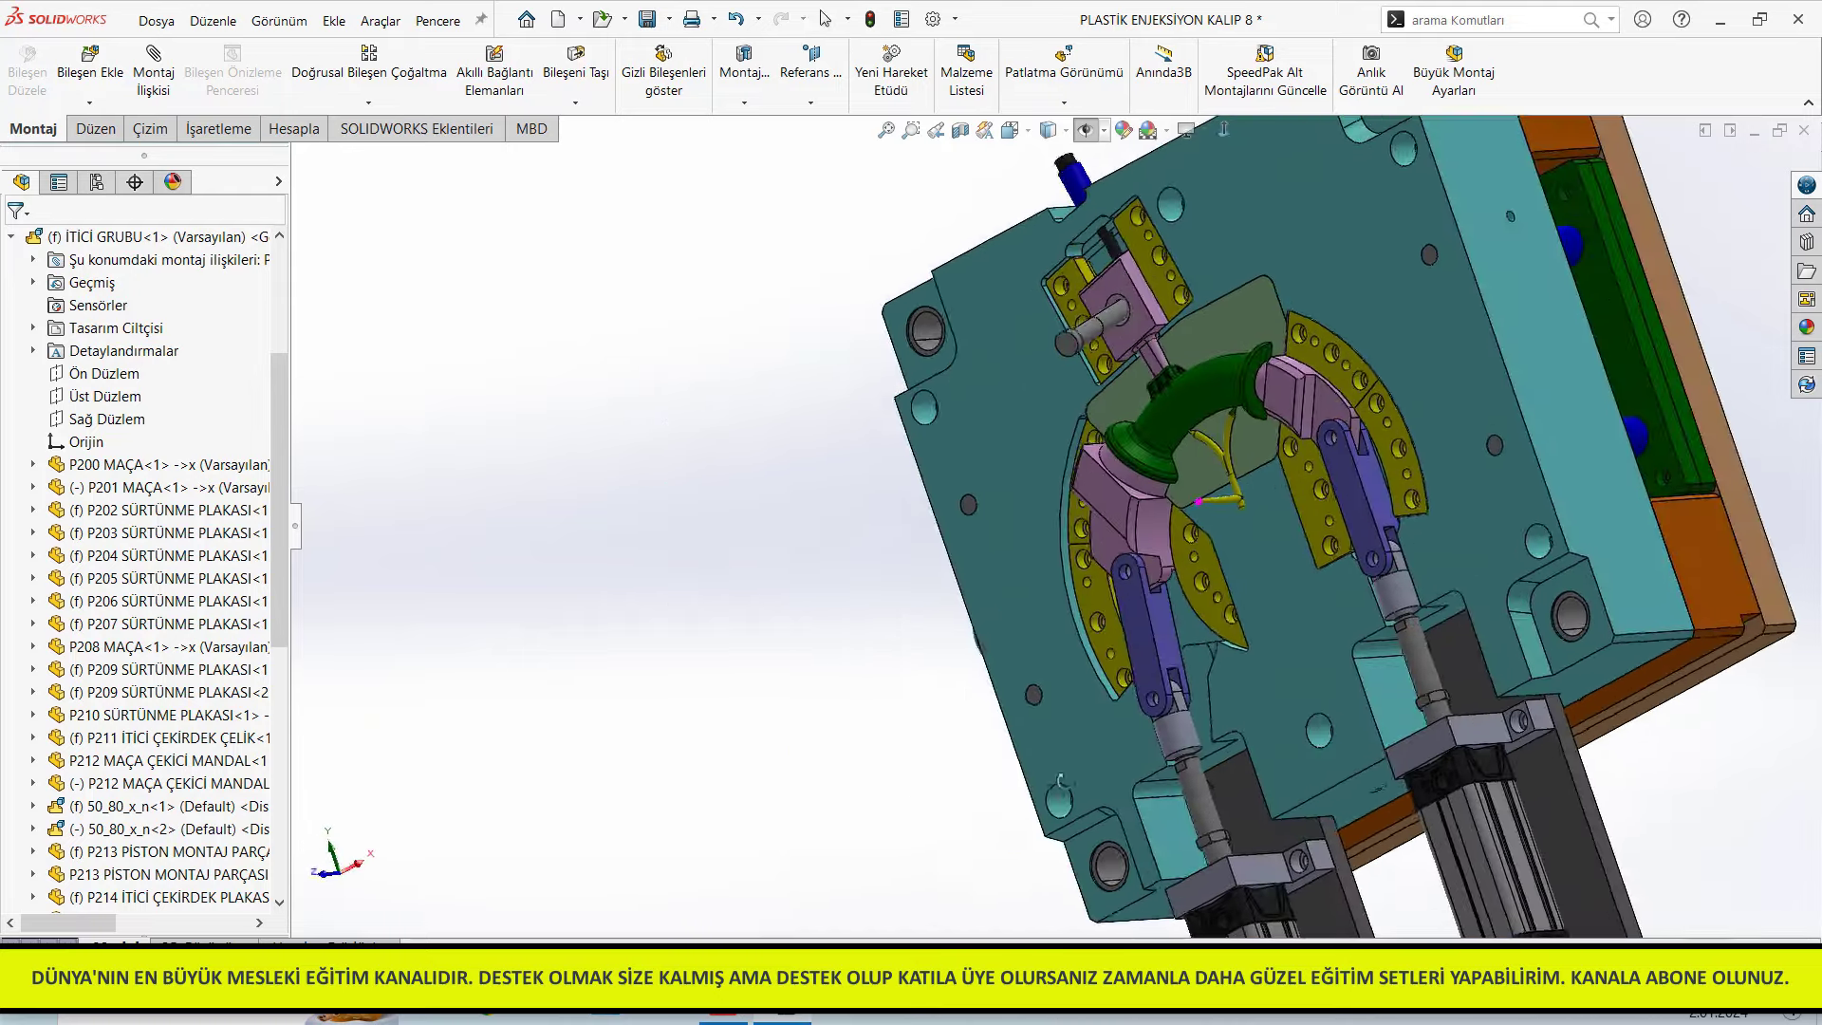
scroll(1429, 583, "down", 2)
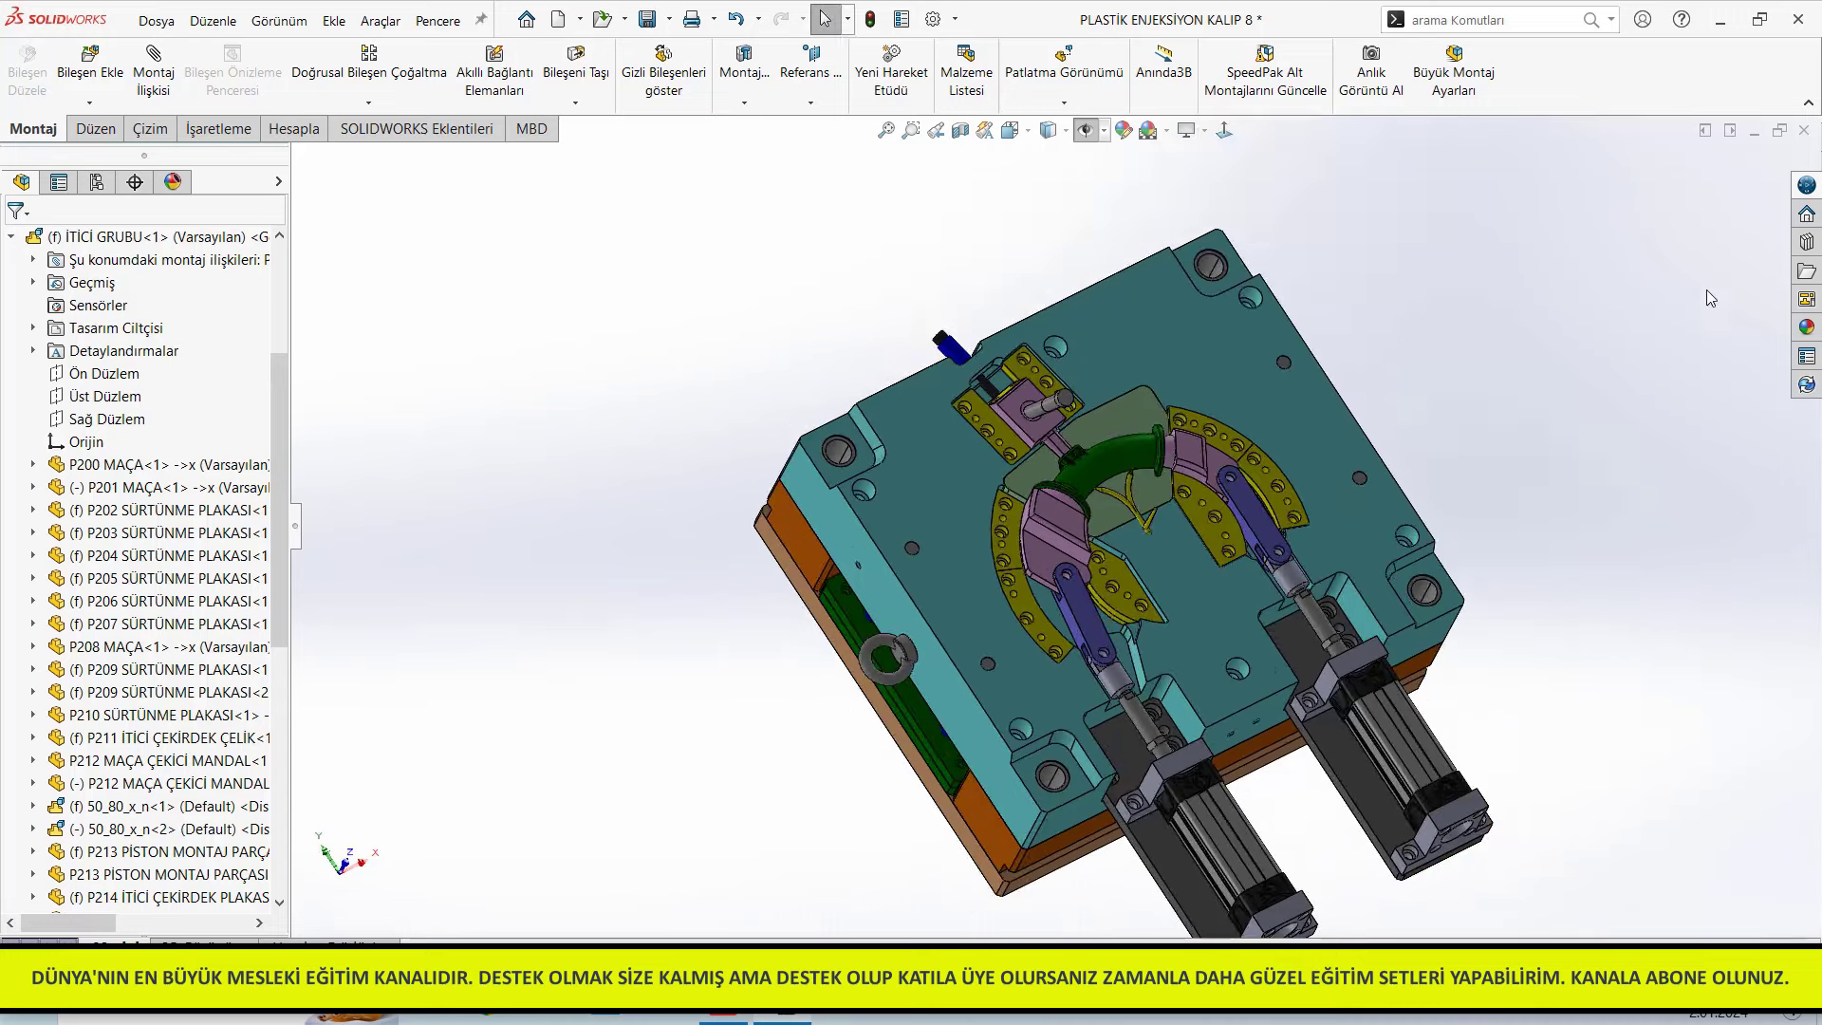
left_click(1806, 131)
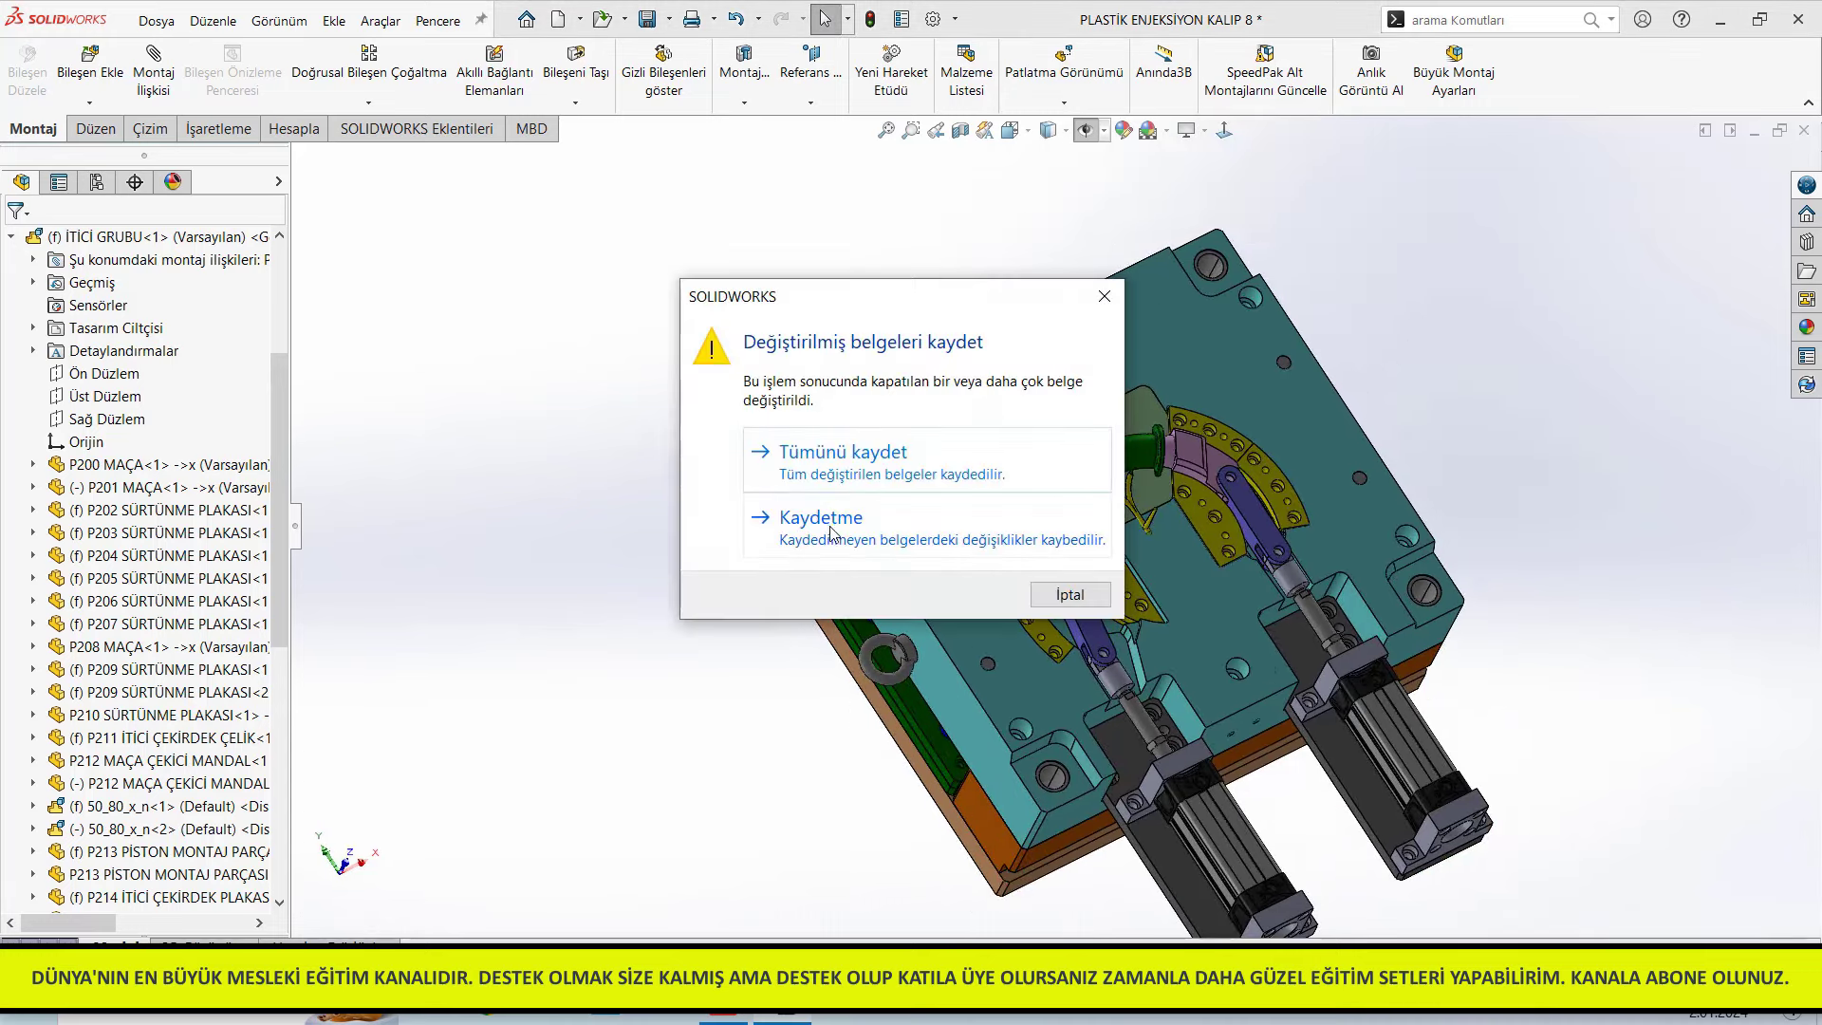
Discard Kalıp 8's changes and open the PLASTİK ENJEKSİYON KALIP 9 assembly from its folder
left_click(833, 530)
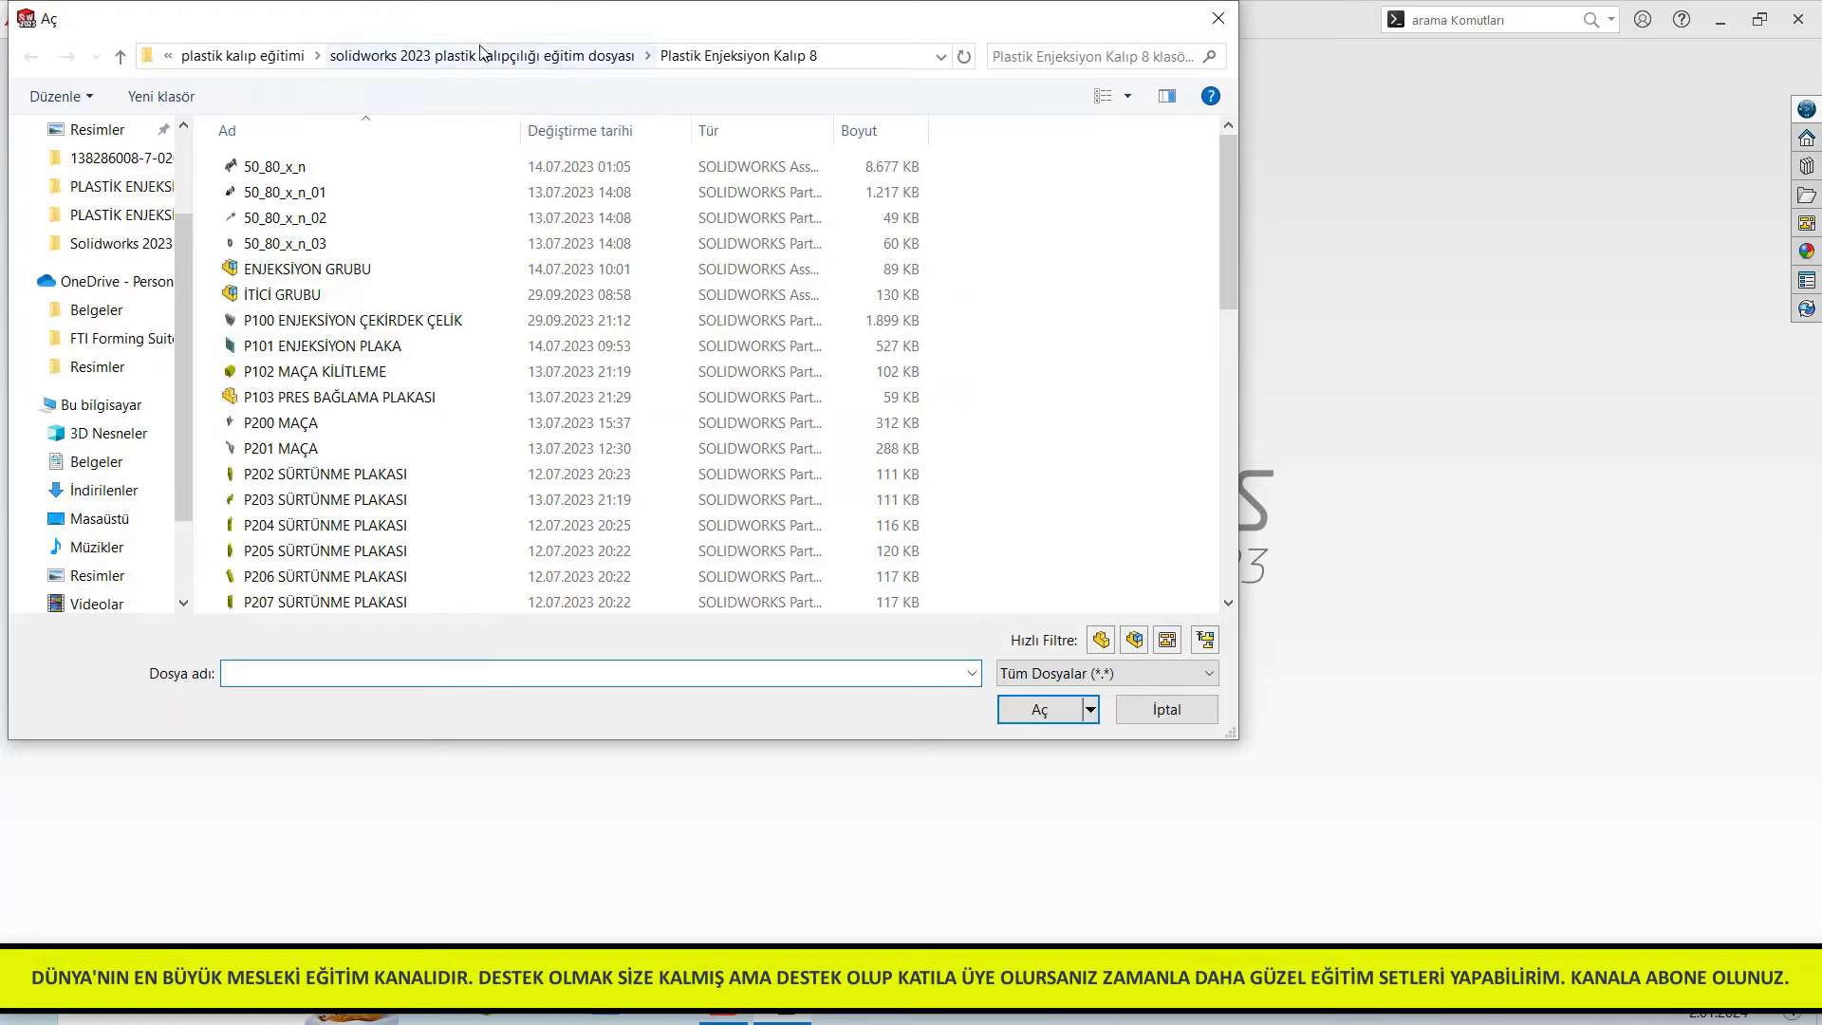
left_click(493, 55)
left_click(358, 371)
double_click(358, 373)
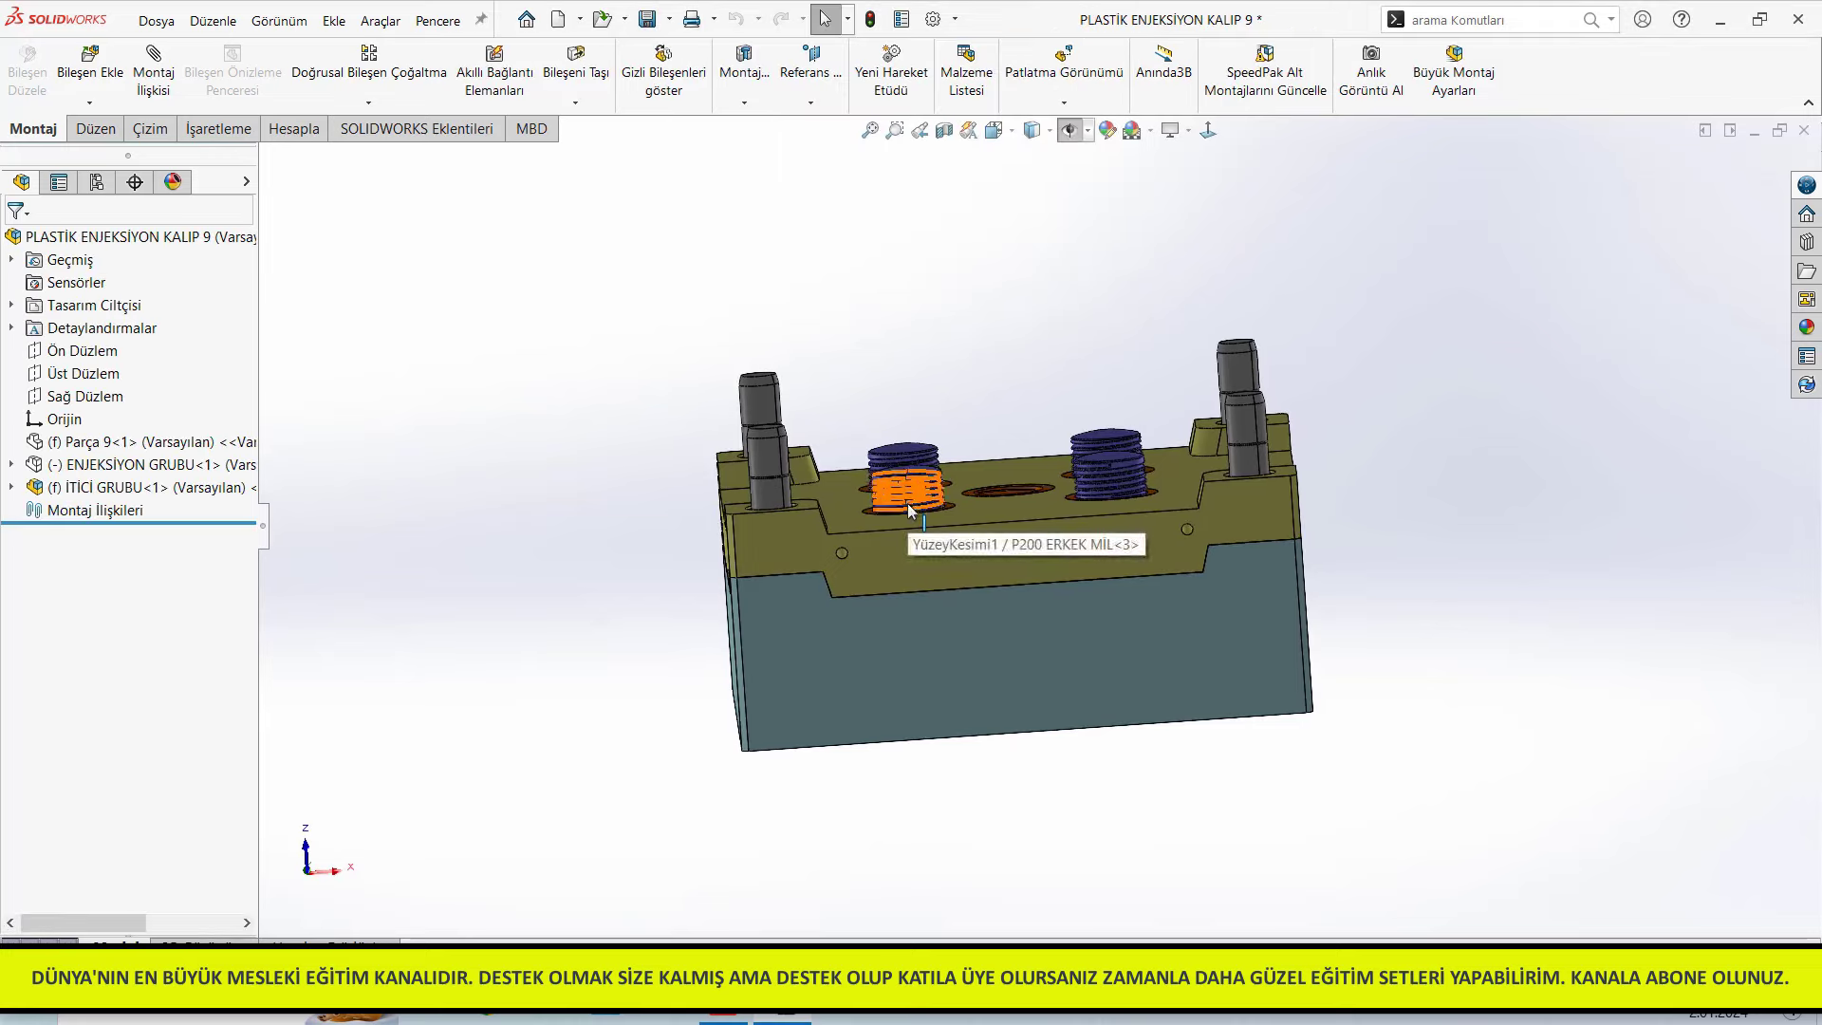
Make the ENJEKSİYON GRUBU group transparent
mouse_move(834, 682)
middle_mouse_down()
mouse_move(1052, 809)
mouse_move(1055, 661)
middle_mouse_up()
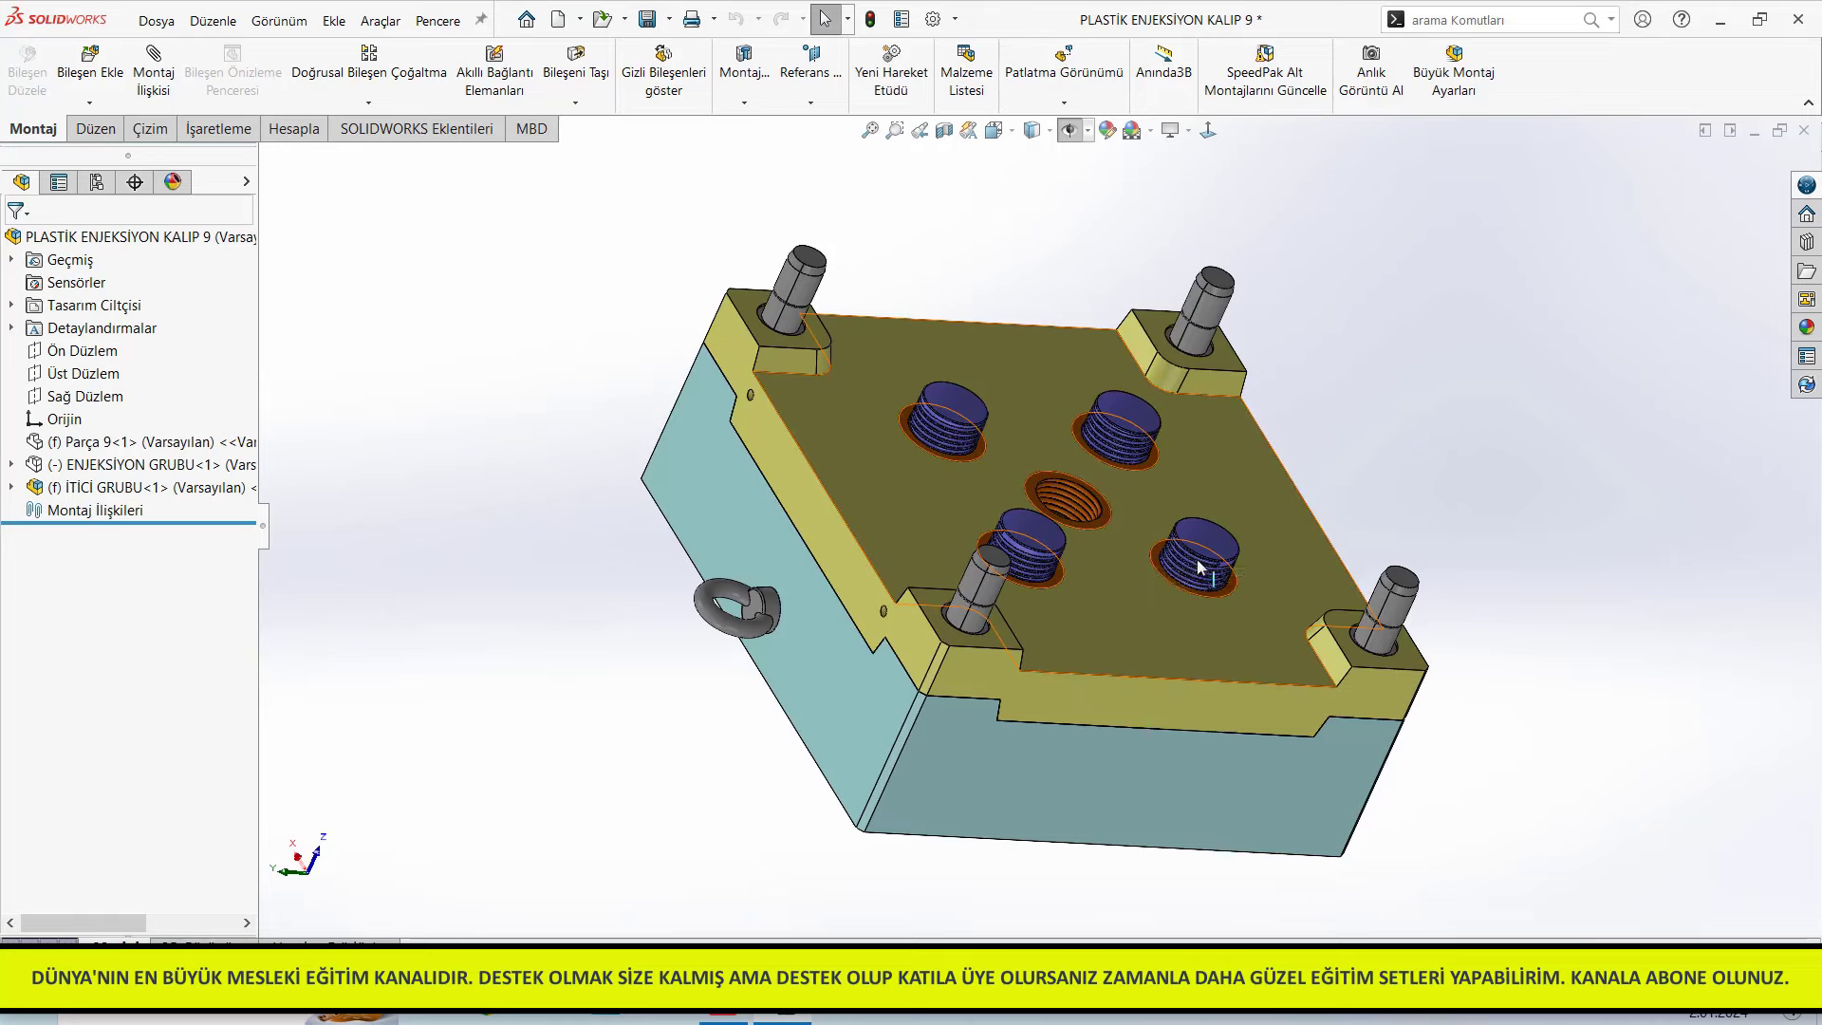
left_click(121, 469)
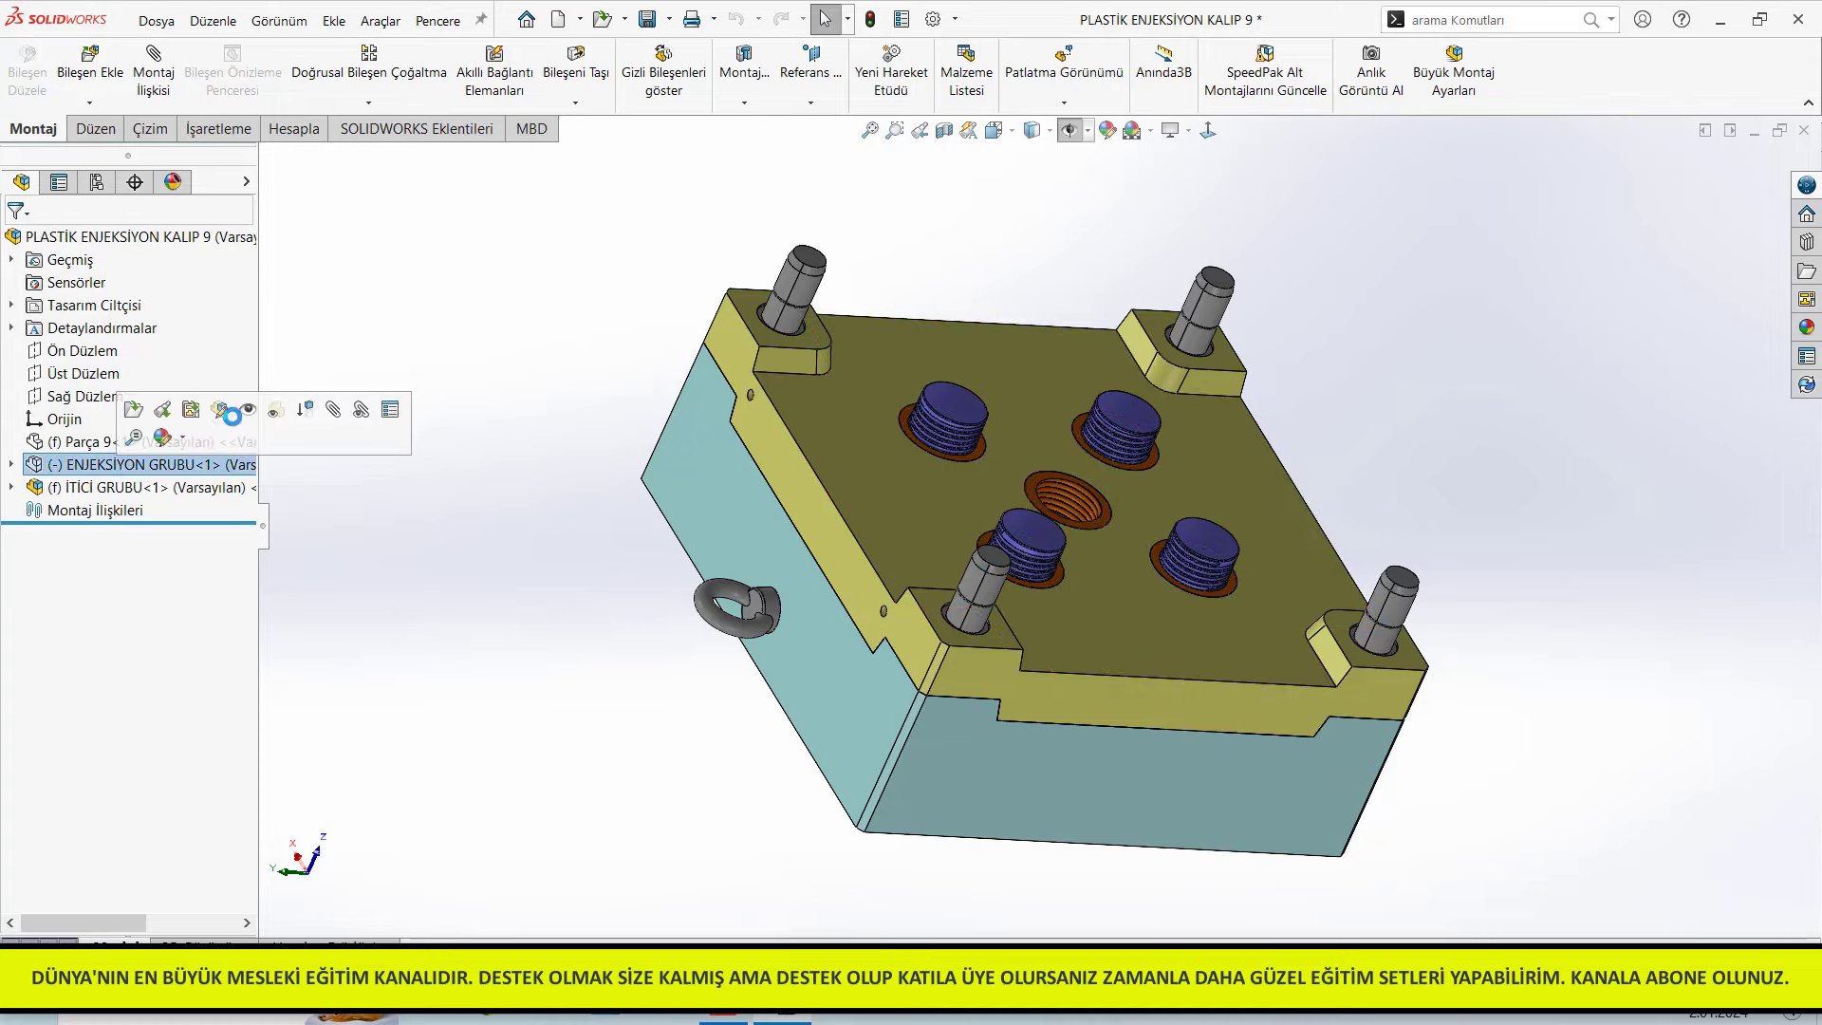
left_click(246, 409)
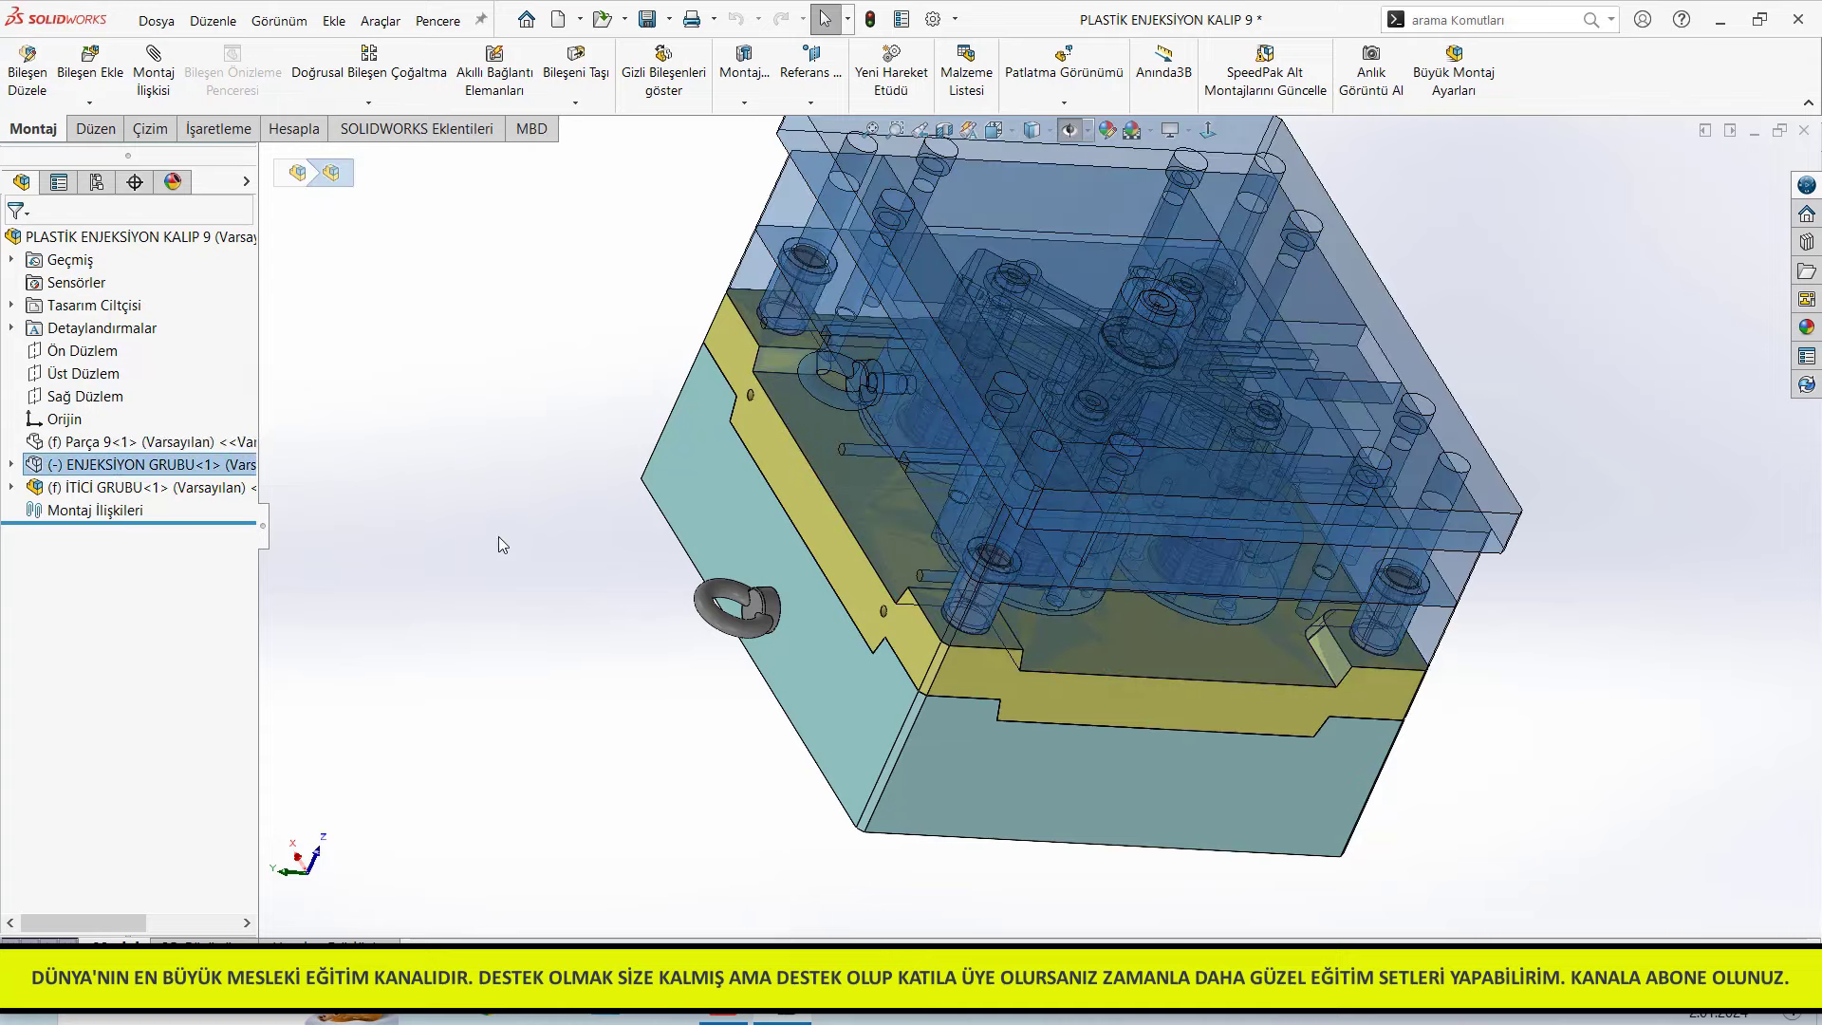
scroll(88, 625, "down", 5)
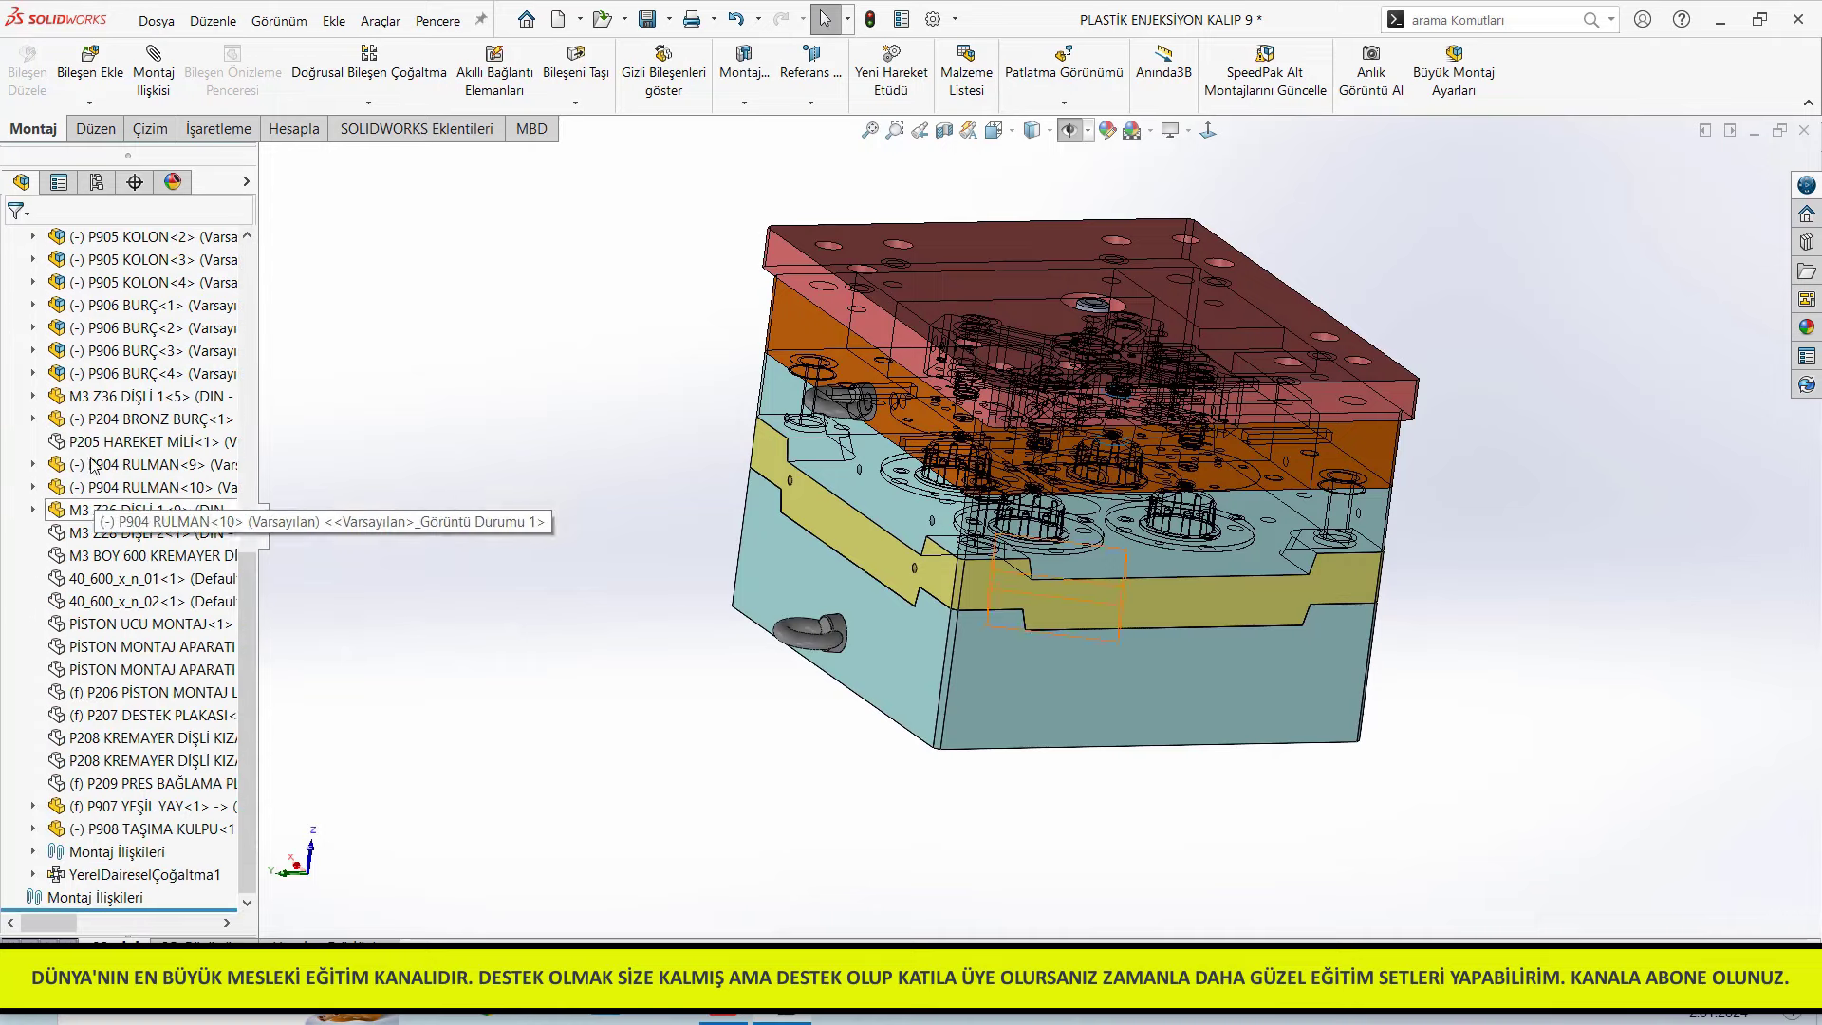
Make the gear and plate components down to P209 opaque again
left_click(143, 532)
left_click(171, 783, "shift")
left_click(175, 756)
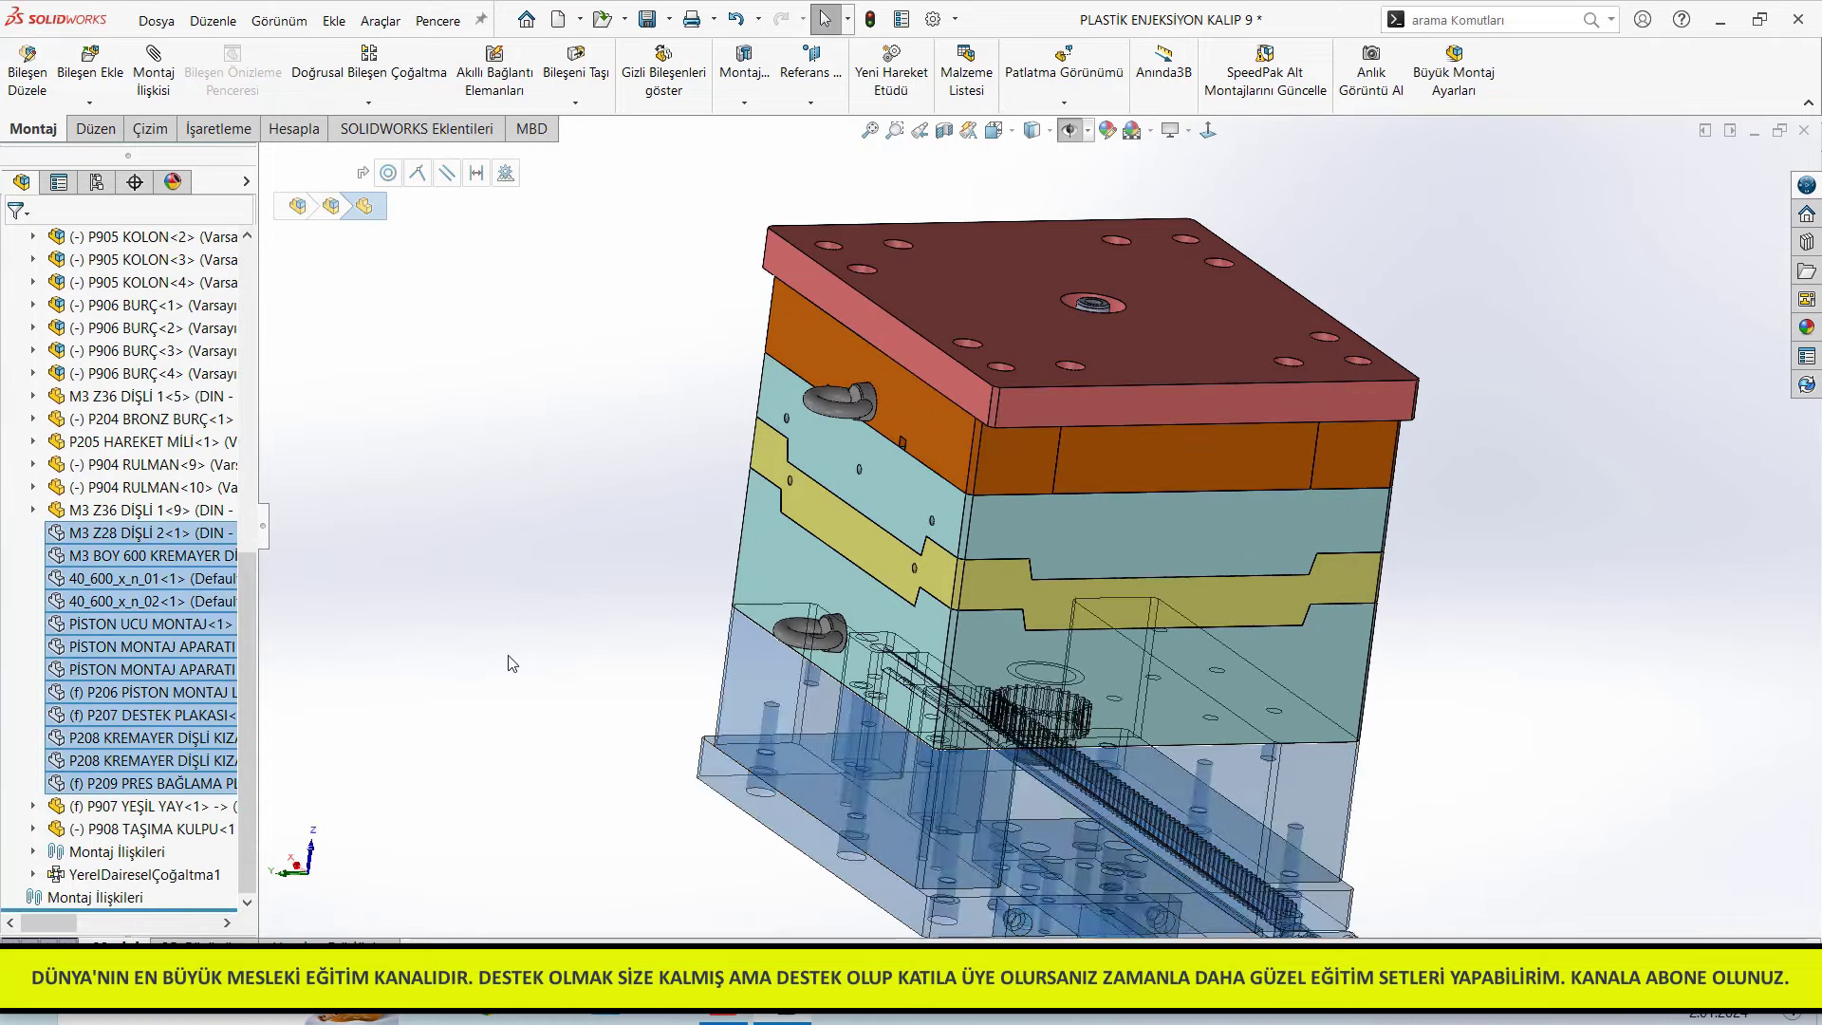
left_click(529, 641)
scroll(867, 740, "up", 5)
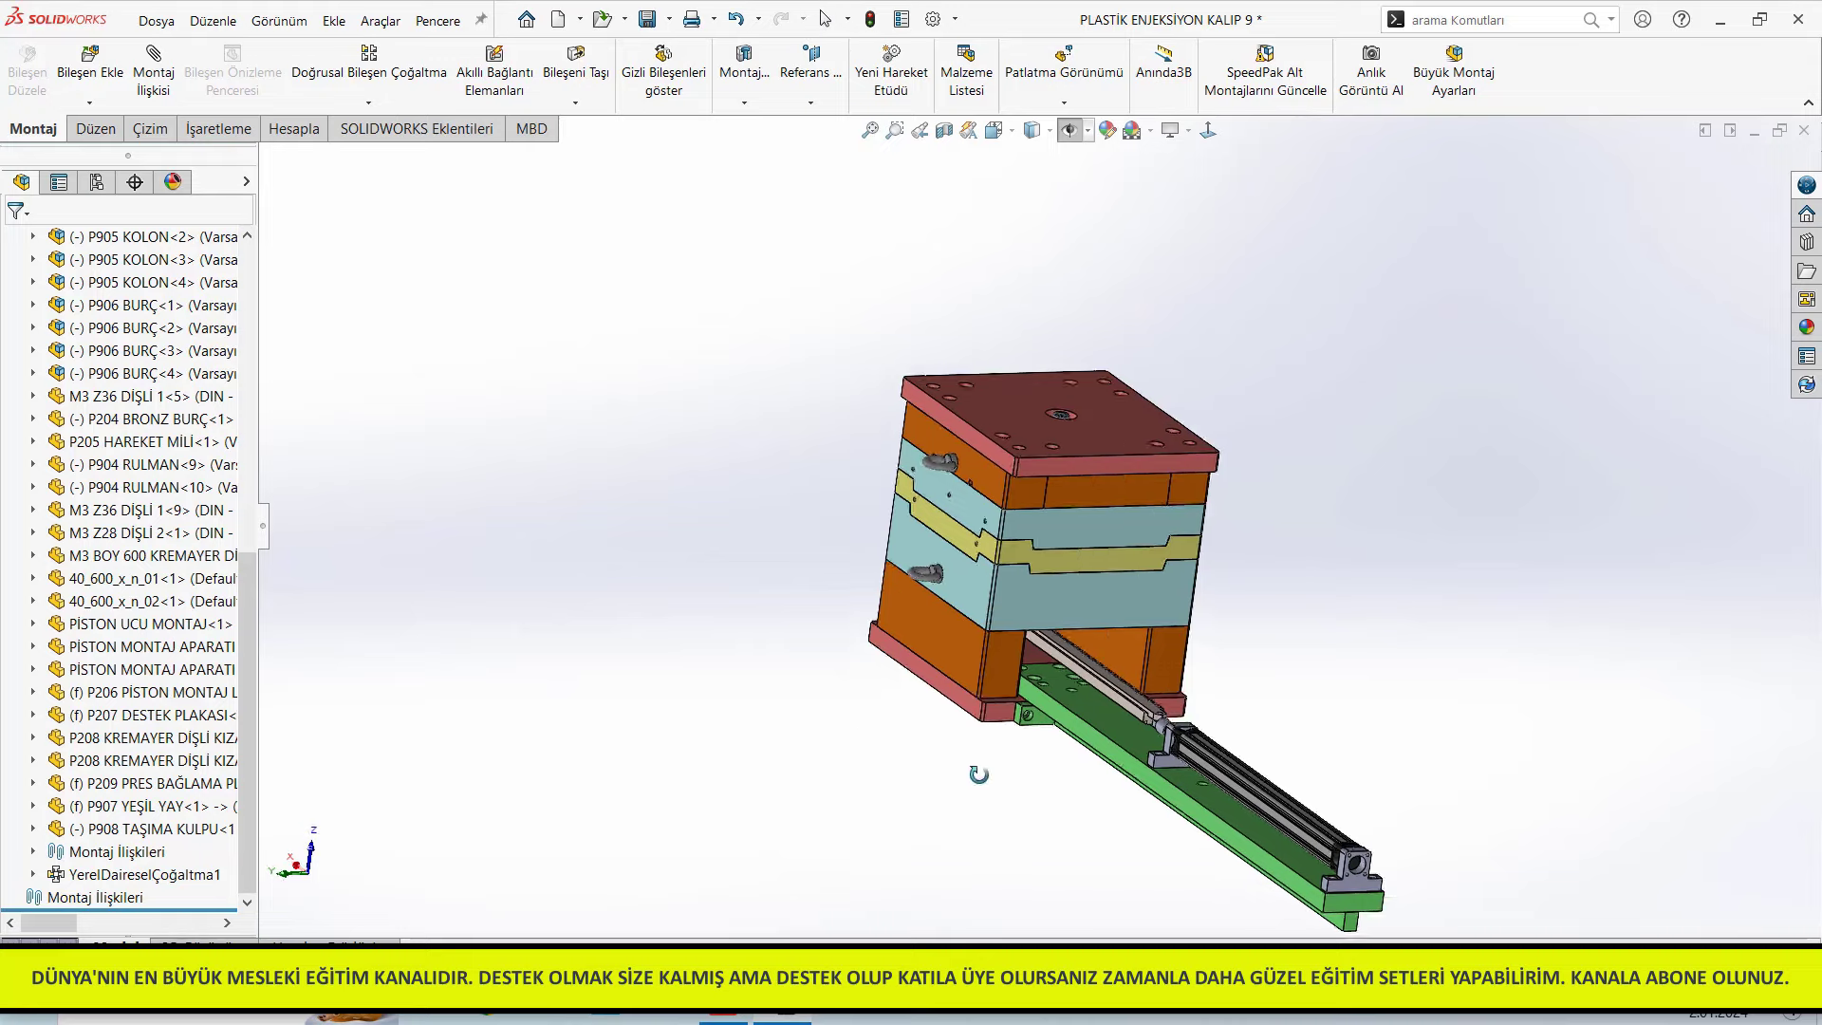
Orbit the mold to inspect the rail and rack-and-pinion piston mechanism
middle_click_drag(976, 764, 1177, 702)
scroll(1177, 703, "down", 2)
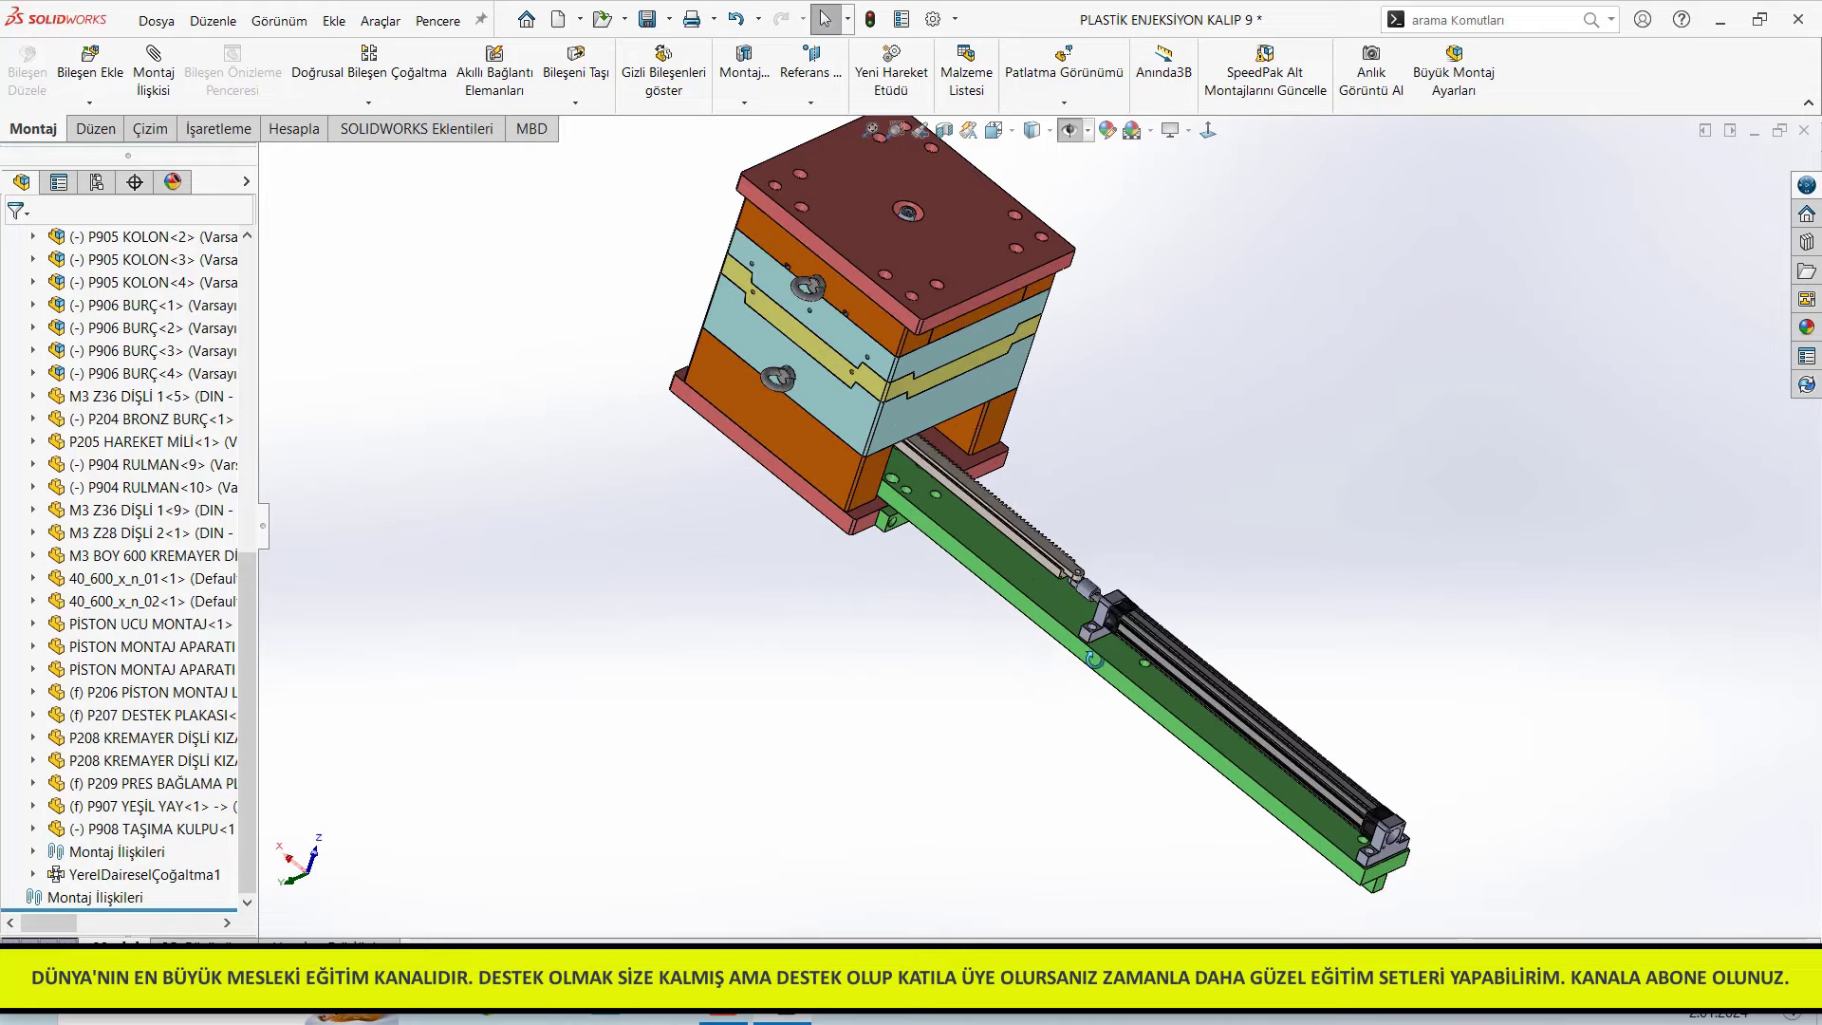
scroll(1168, 698, "down", 2)
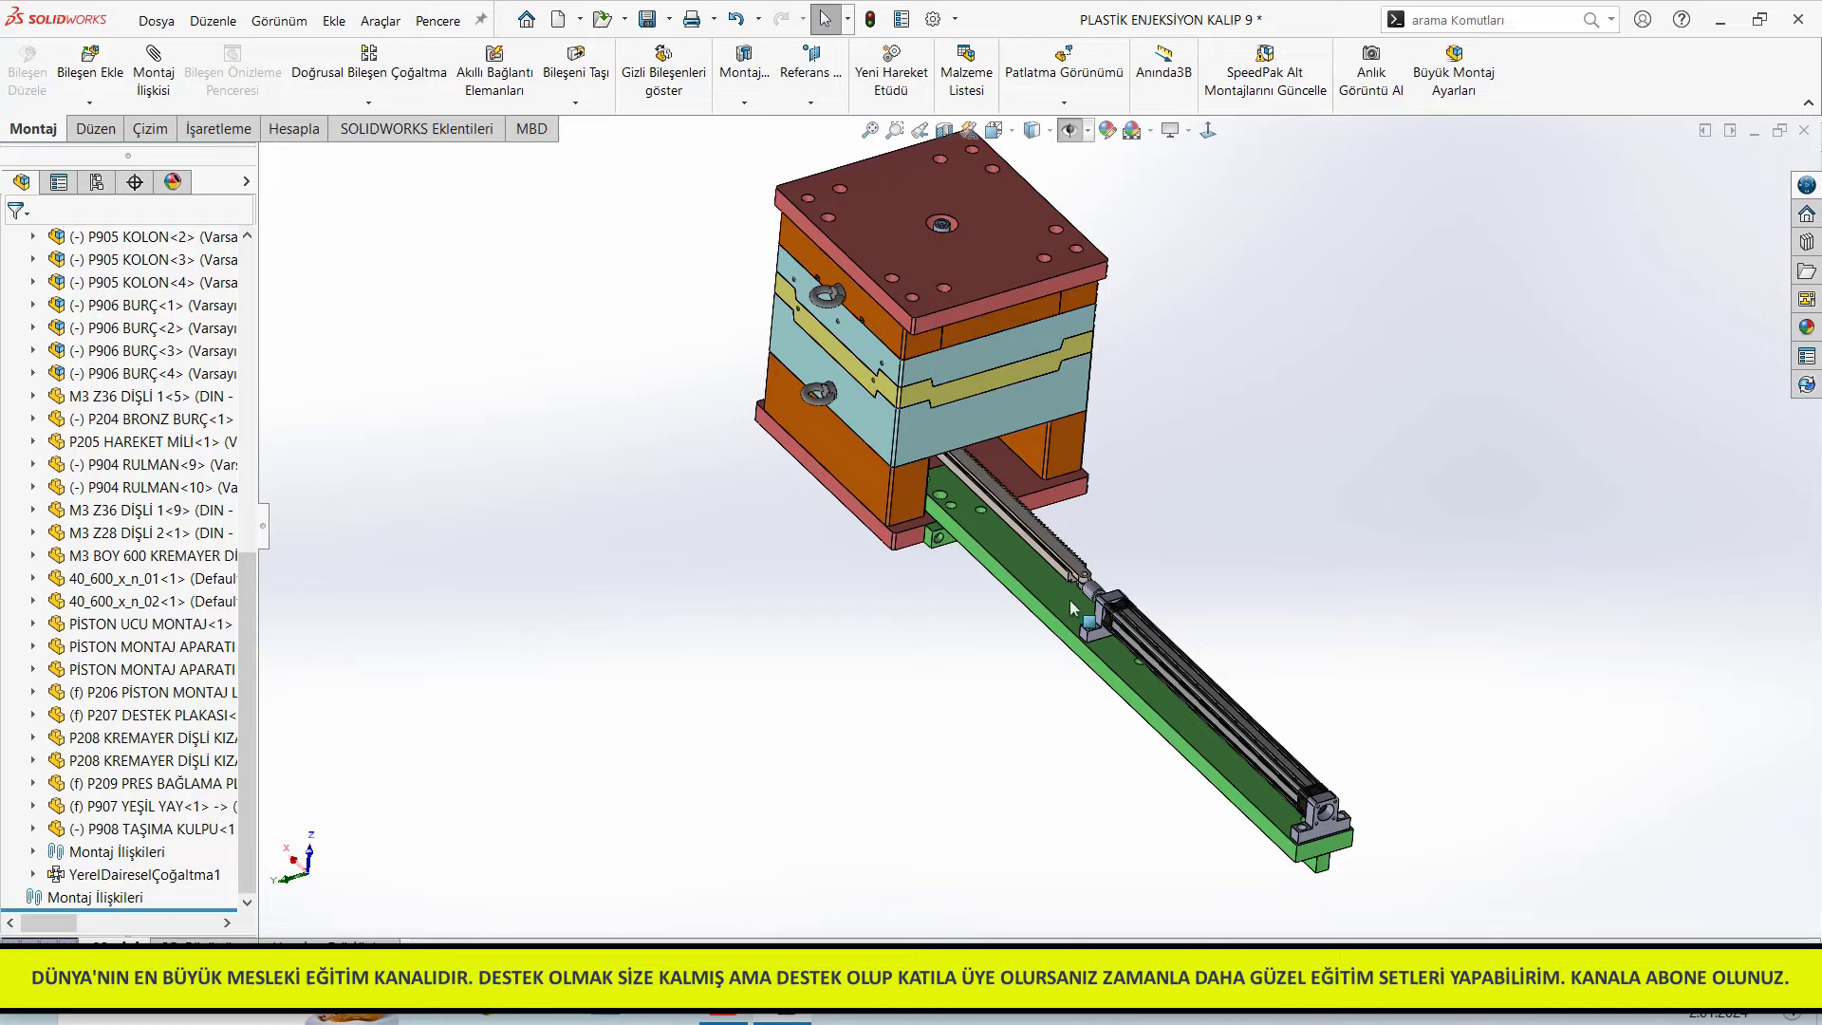
mouse_move(1222, 565)
middle_mouse_down()
mouse_move(1169, 573)
mouse_move(1194, 597)
middle_mouse_up()
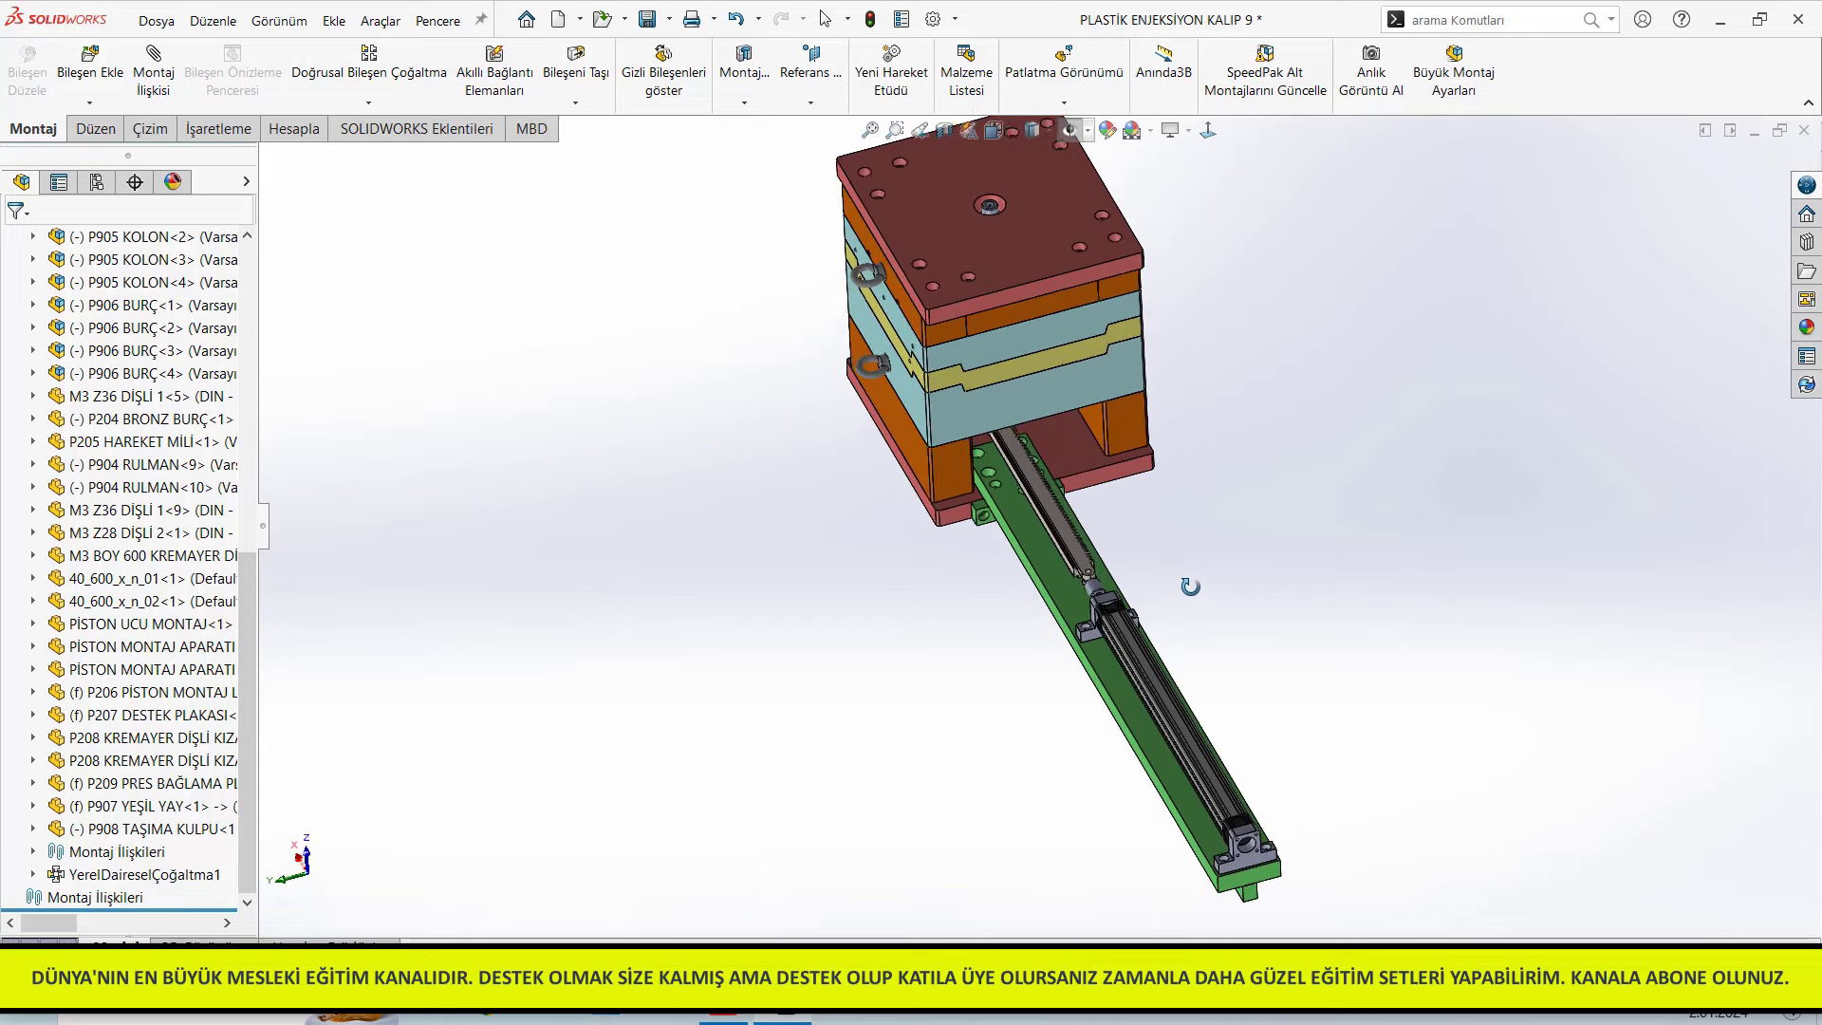
middle_click_drag(1196, 601, 1204, 483)
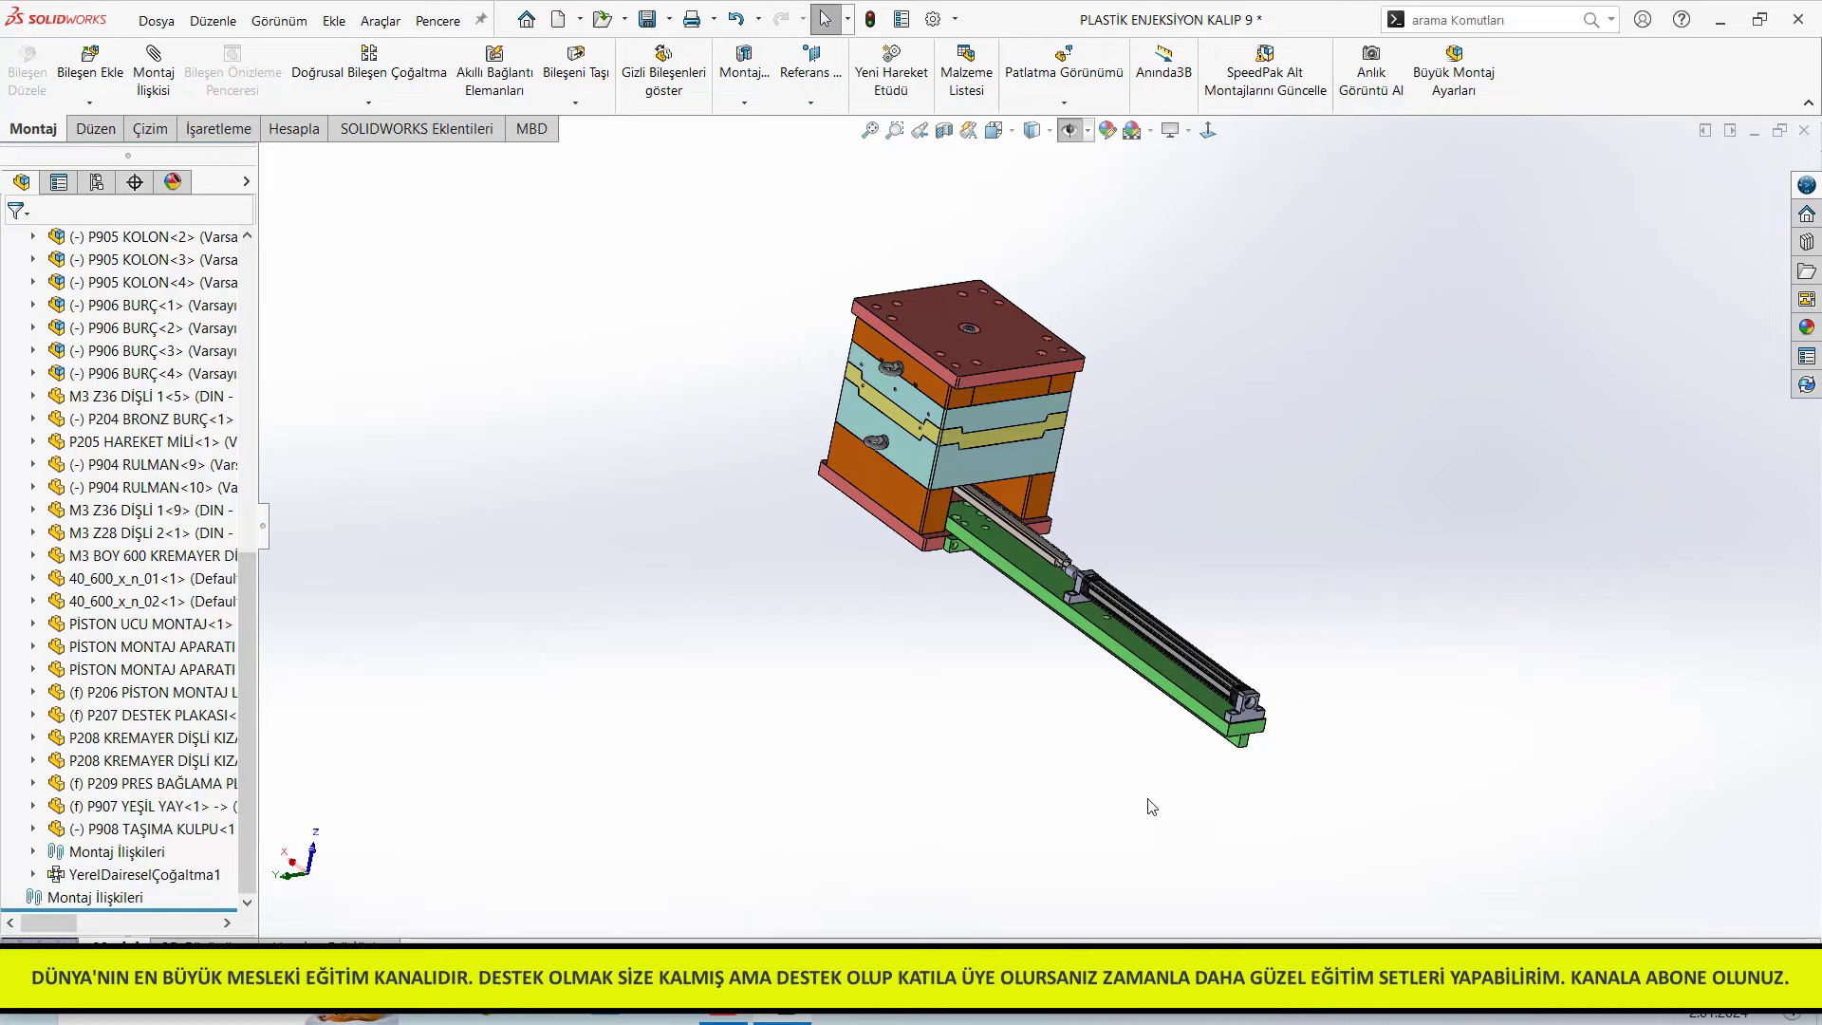
scroll(1001, 431, "down", 2)
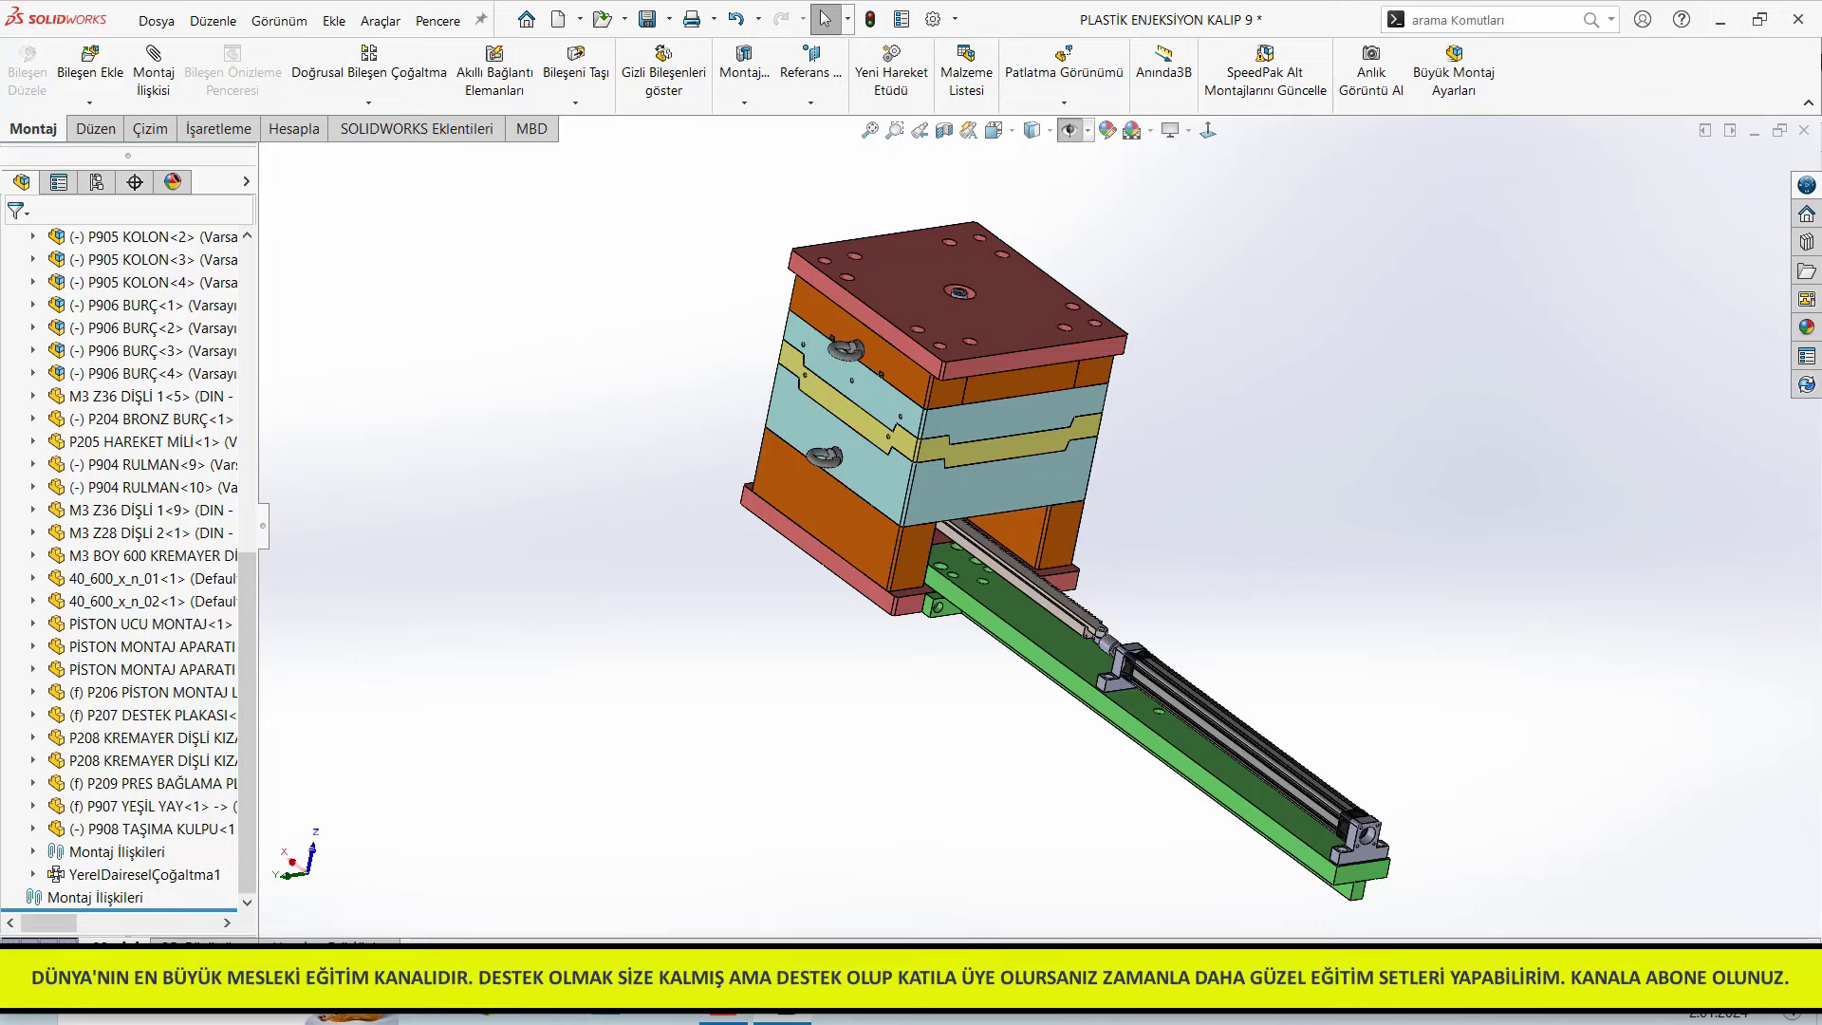
Close Kalıp 9 without saving and open PLASTİK ENJEKSİYON KALIP 10 using the list view
left_click(1805, 131)
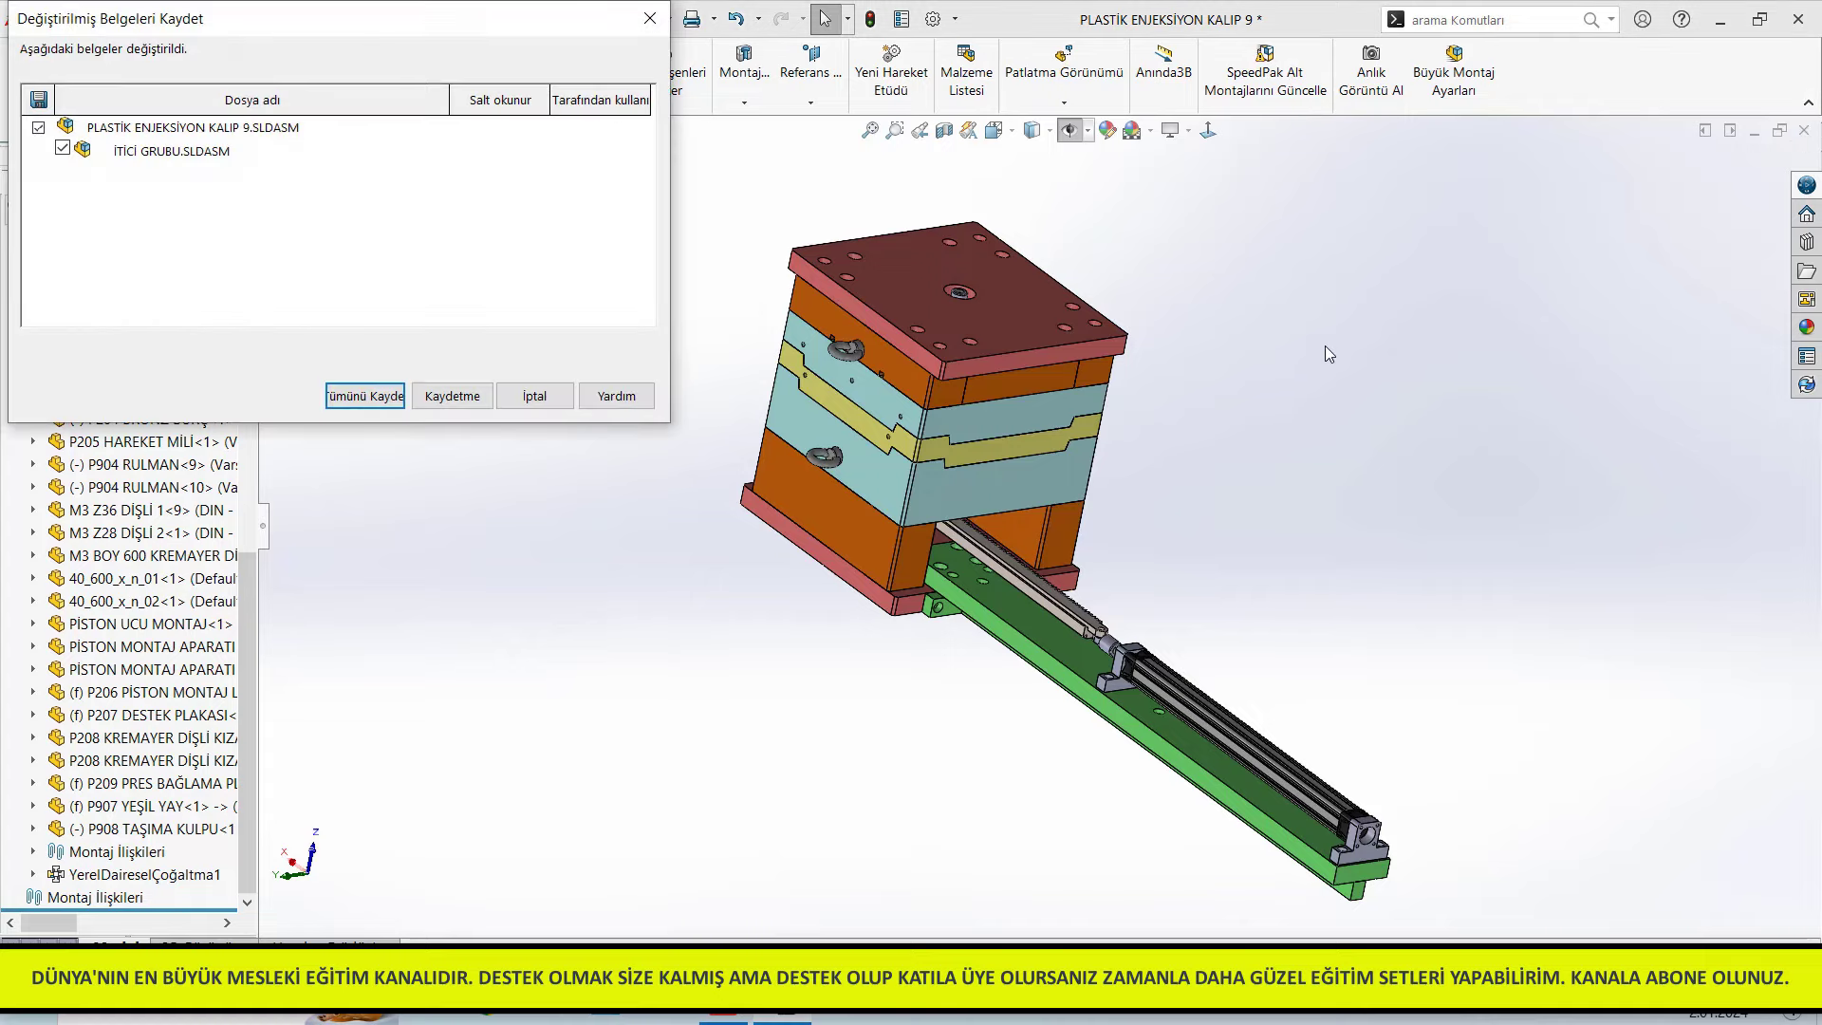
left_click(464, 406)
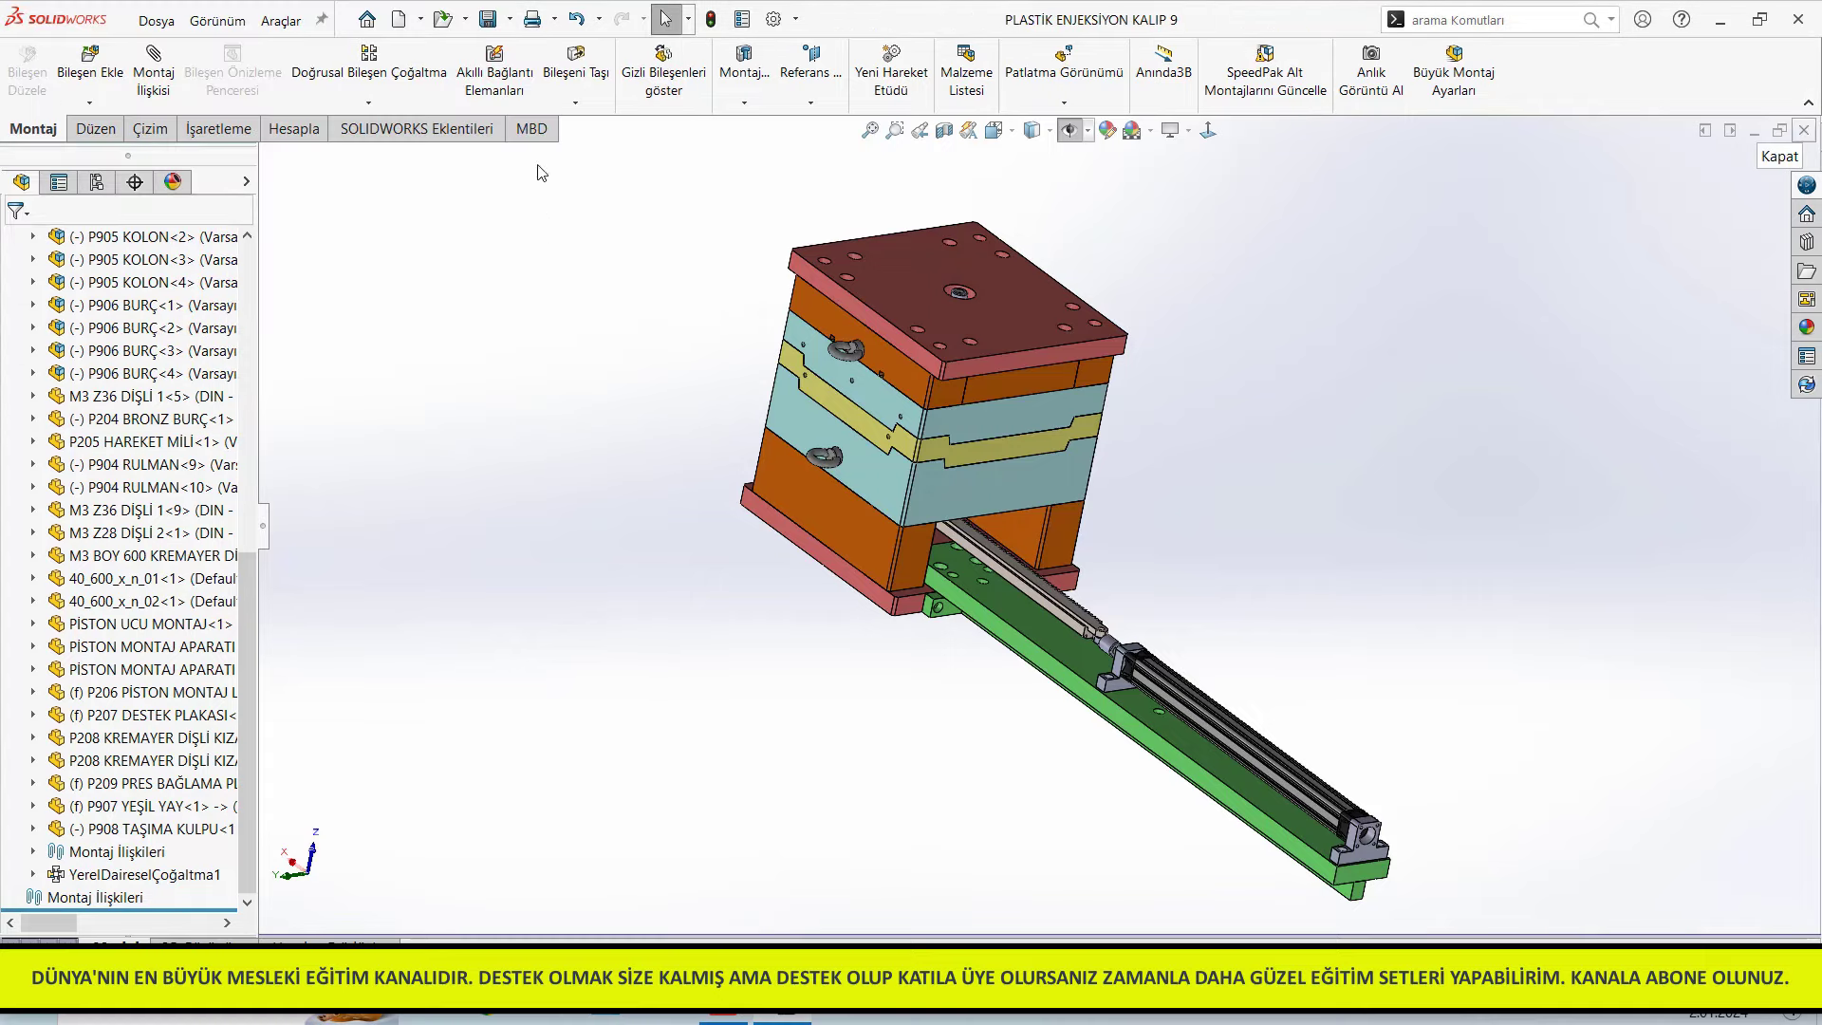
key("ctrl+o")
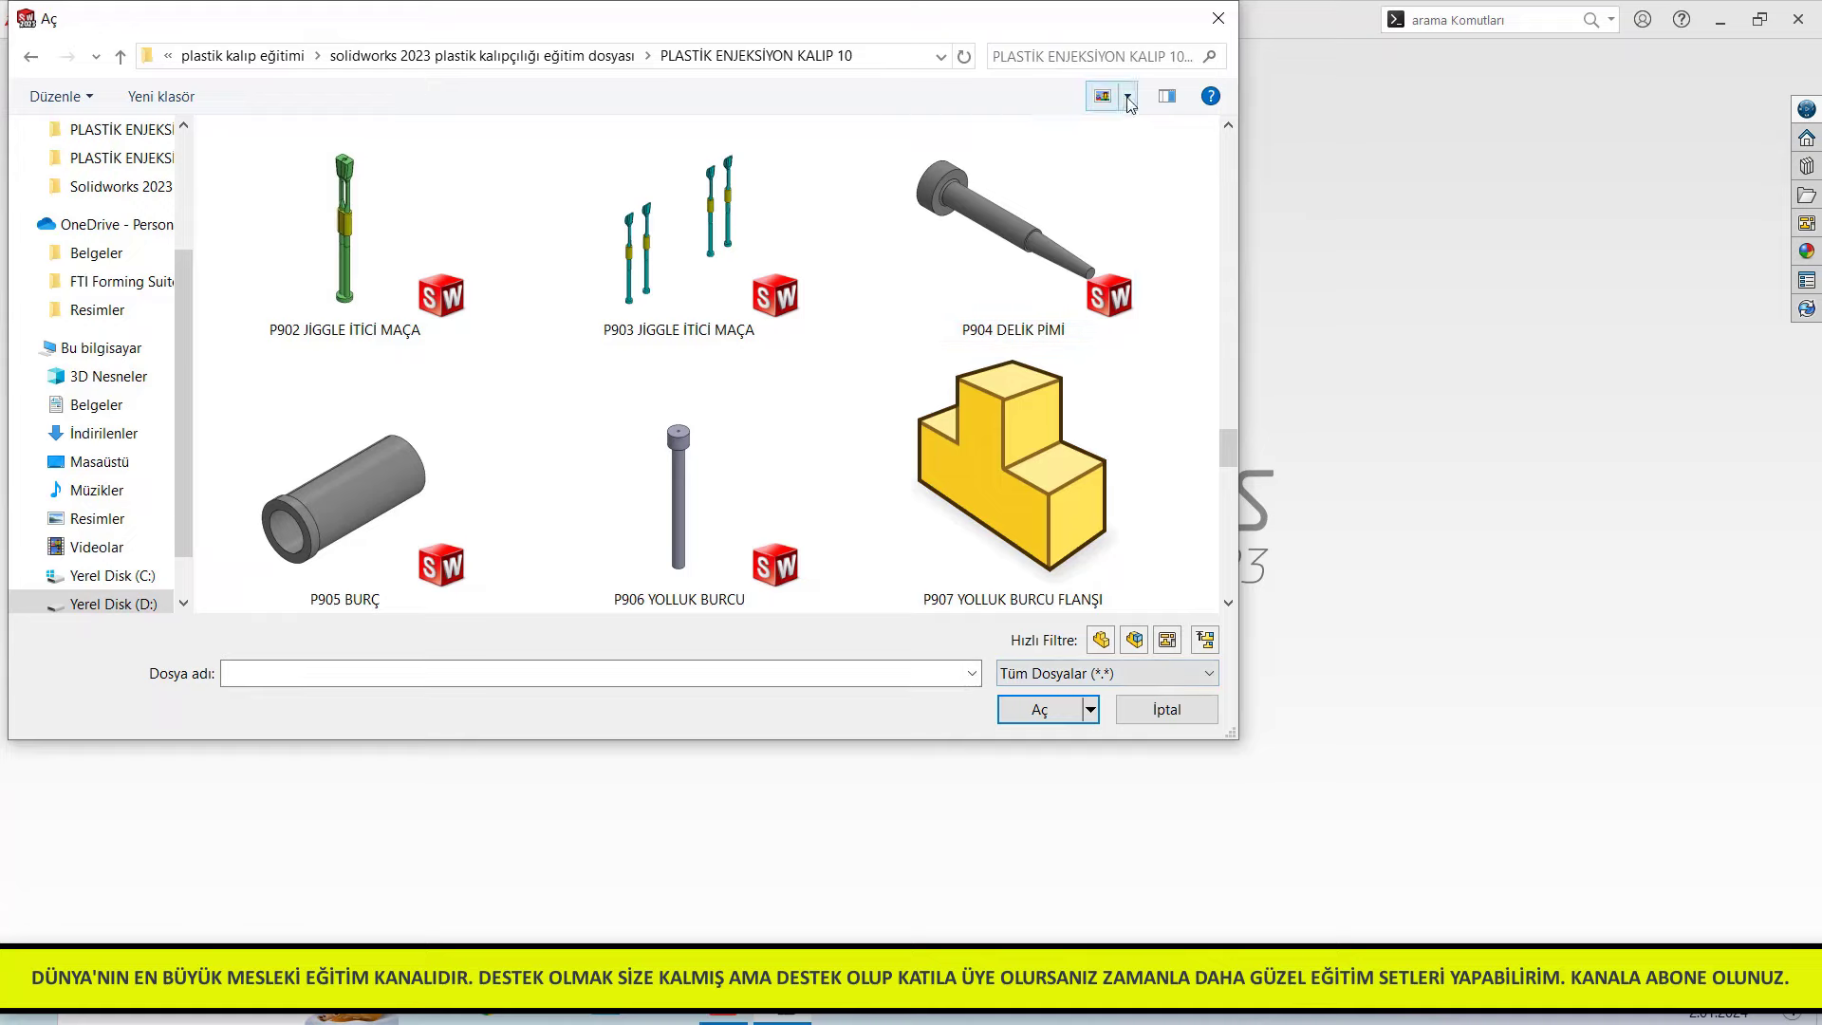
left_click(1120, 96)
left_click(1201, 266)
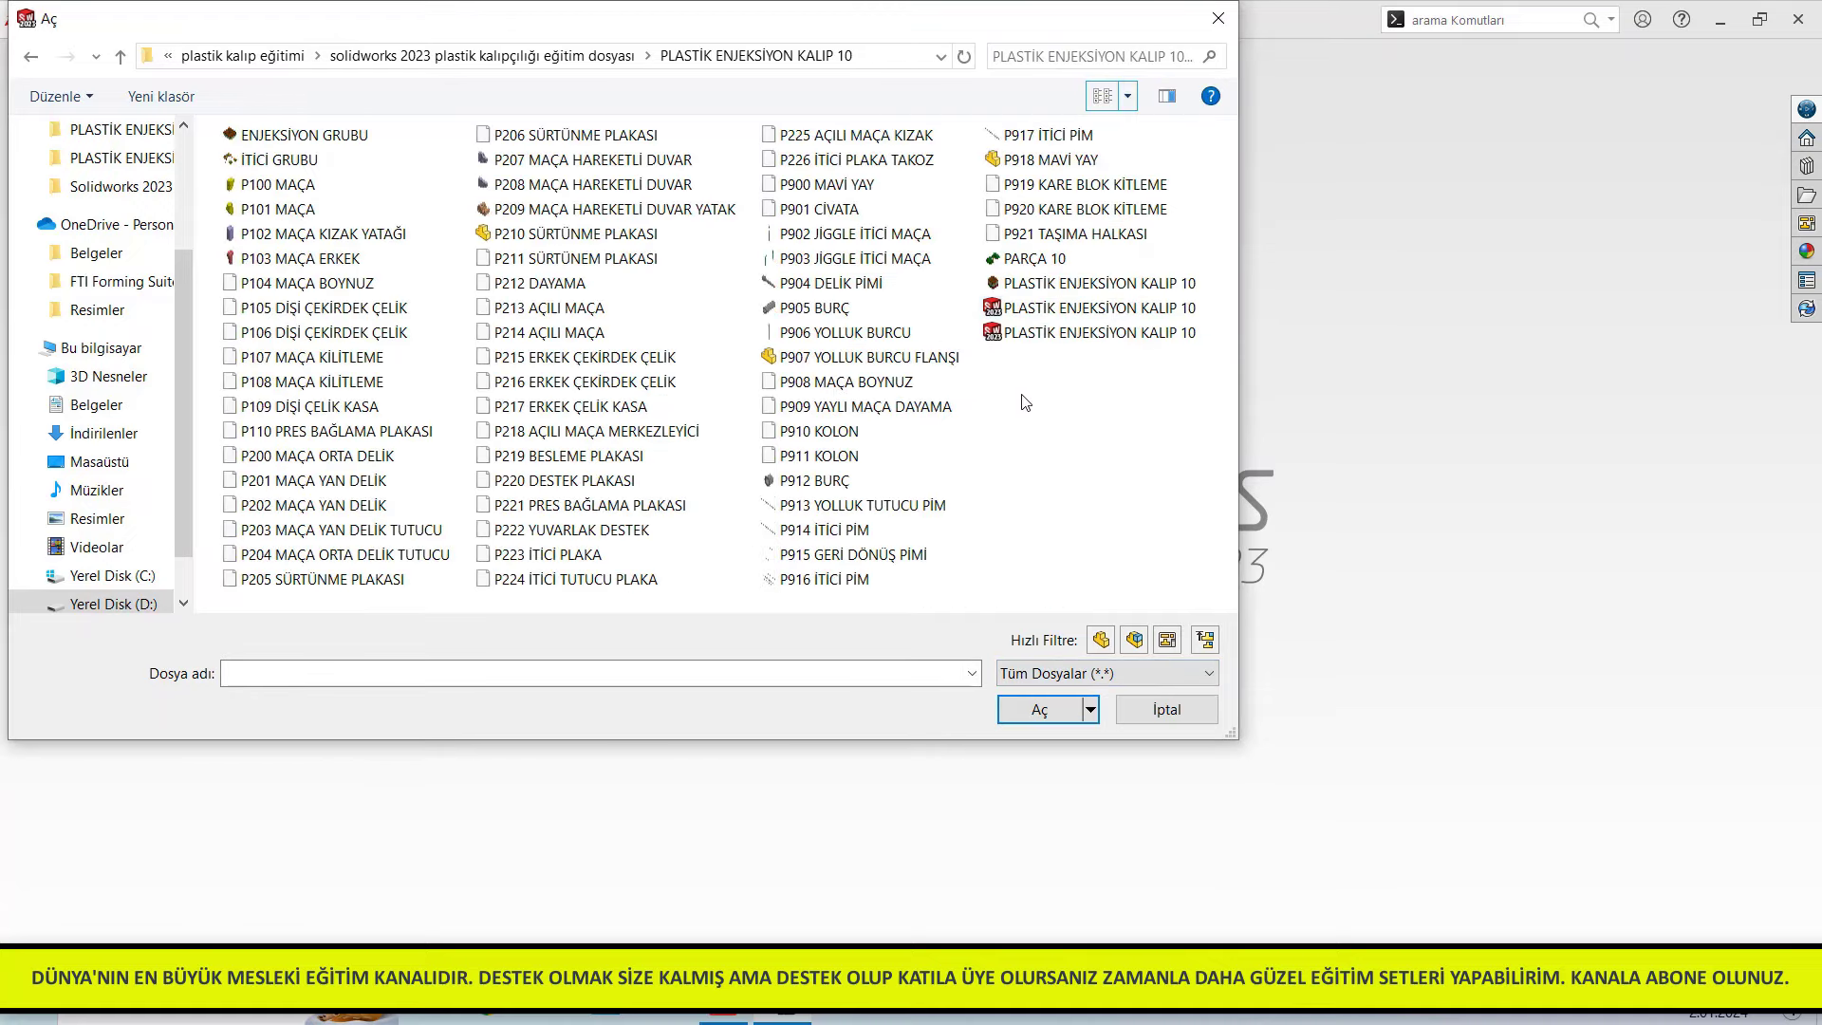
left_click(1063, 308)
left_click(1039, 709)
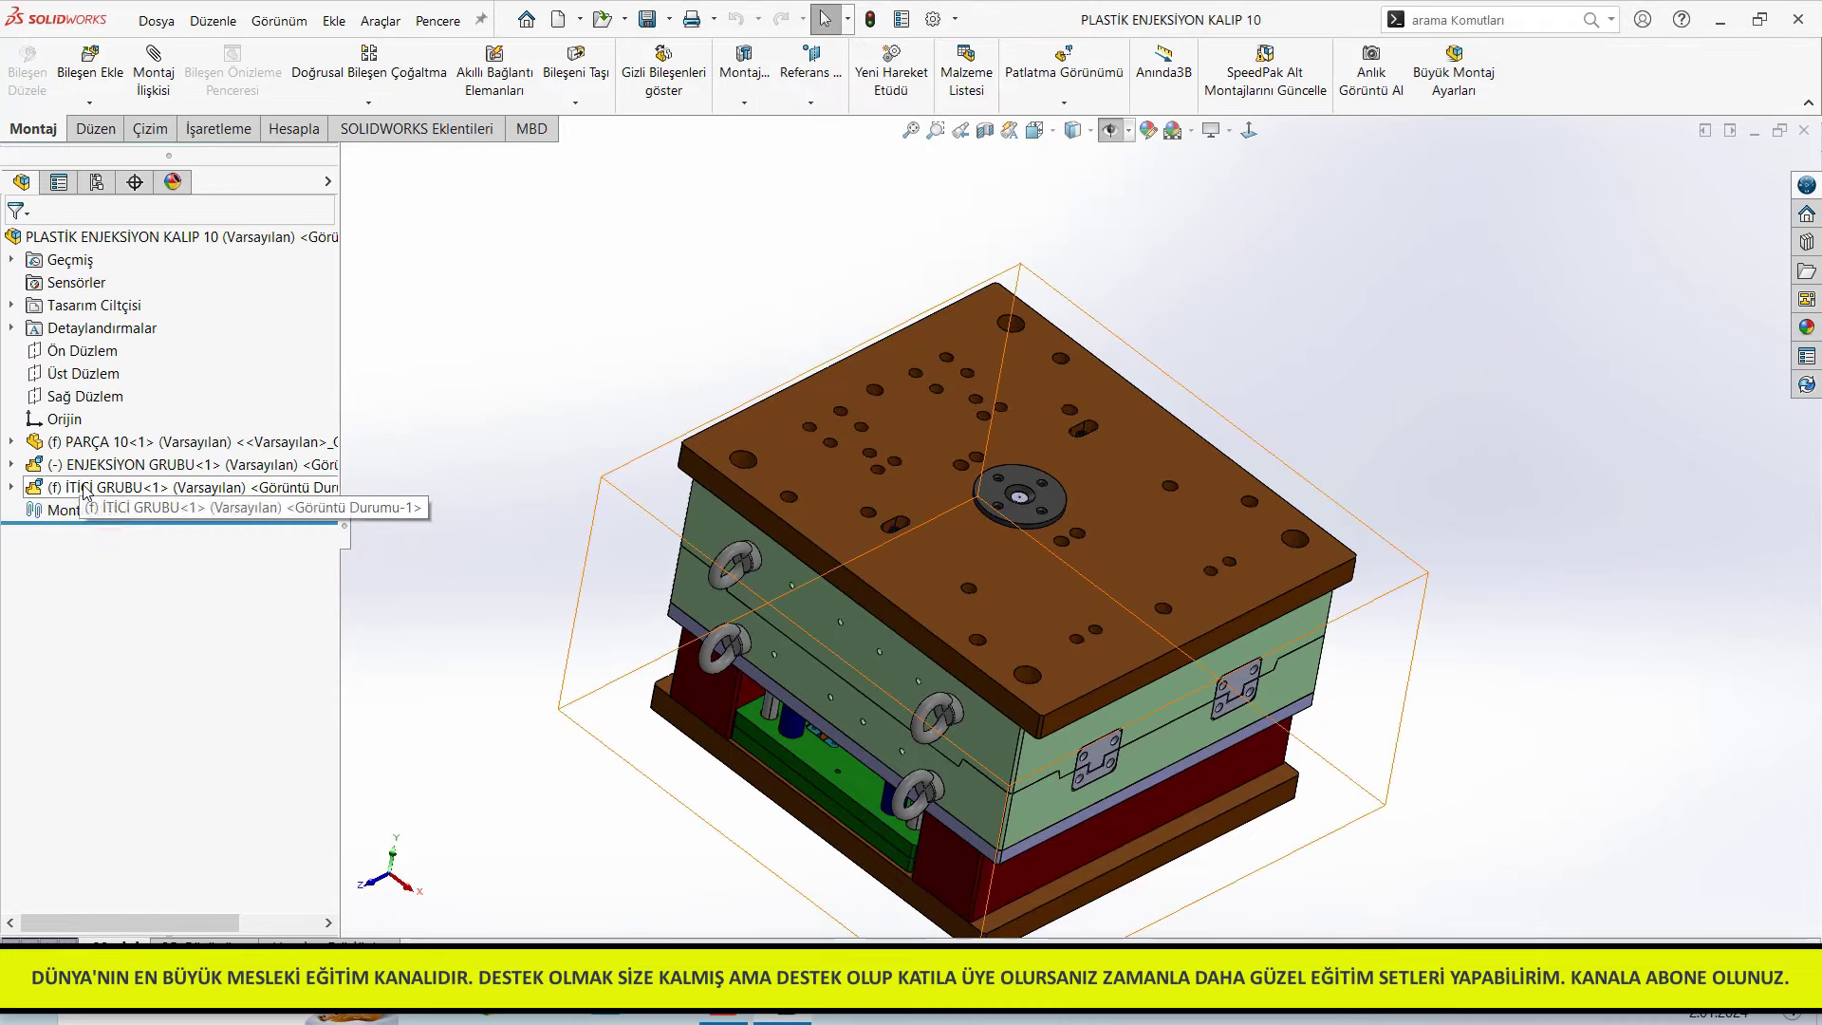
Hide the ENJEKSİYON GRUBU group to reveal mold 10's green cavity
left_click(114, 464)
left_click(211, 408)
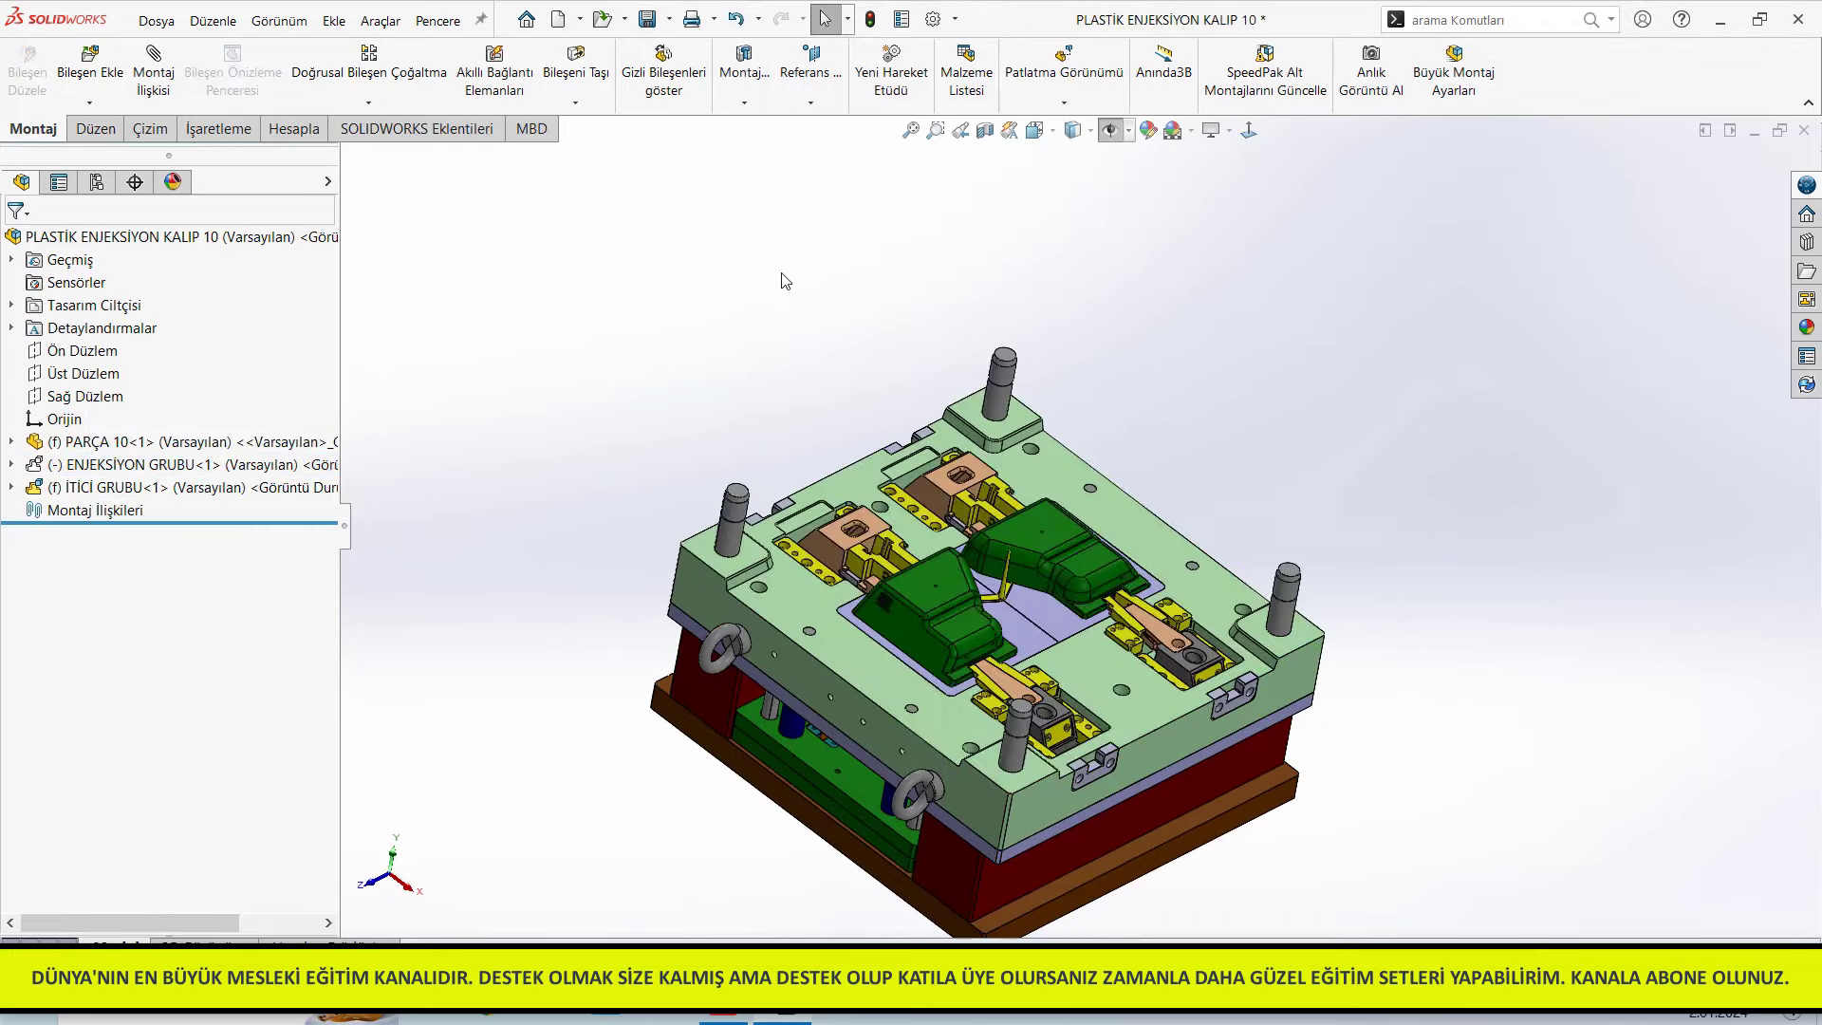
scroll(884, 592, "down", 5)
scroll(892, 631, "down", 3)
scroll(965, 560, "down", 2)
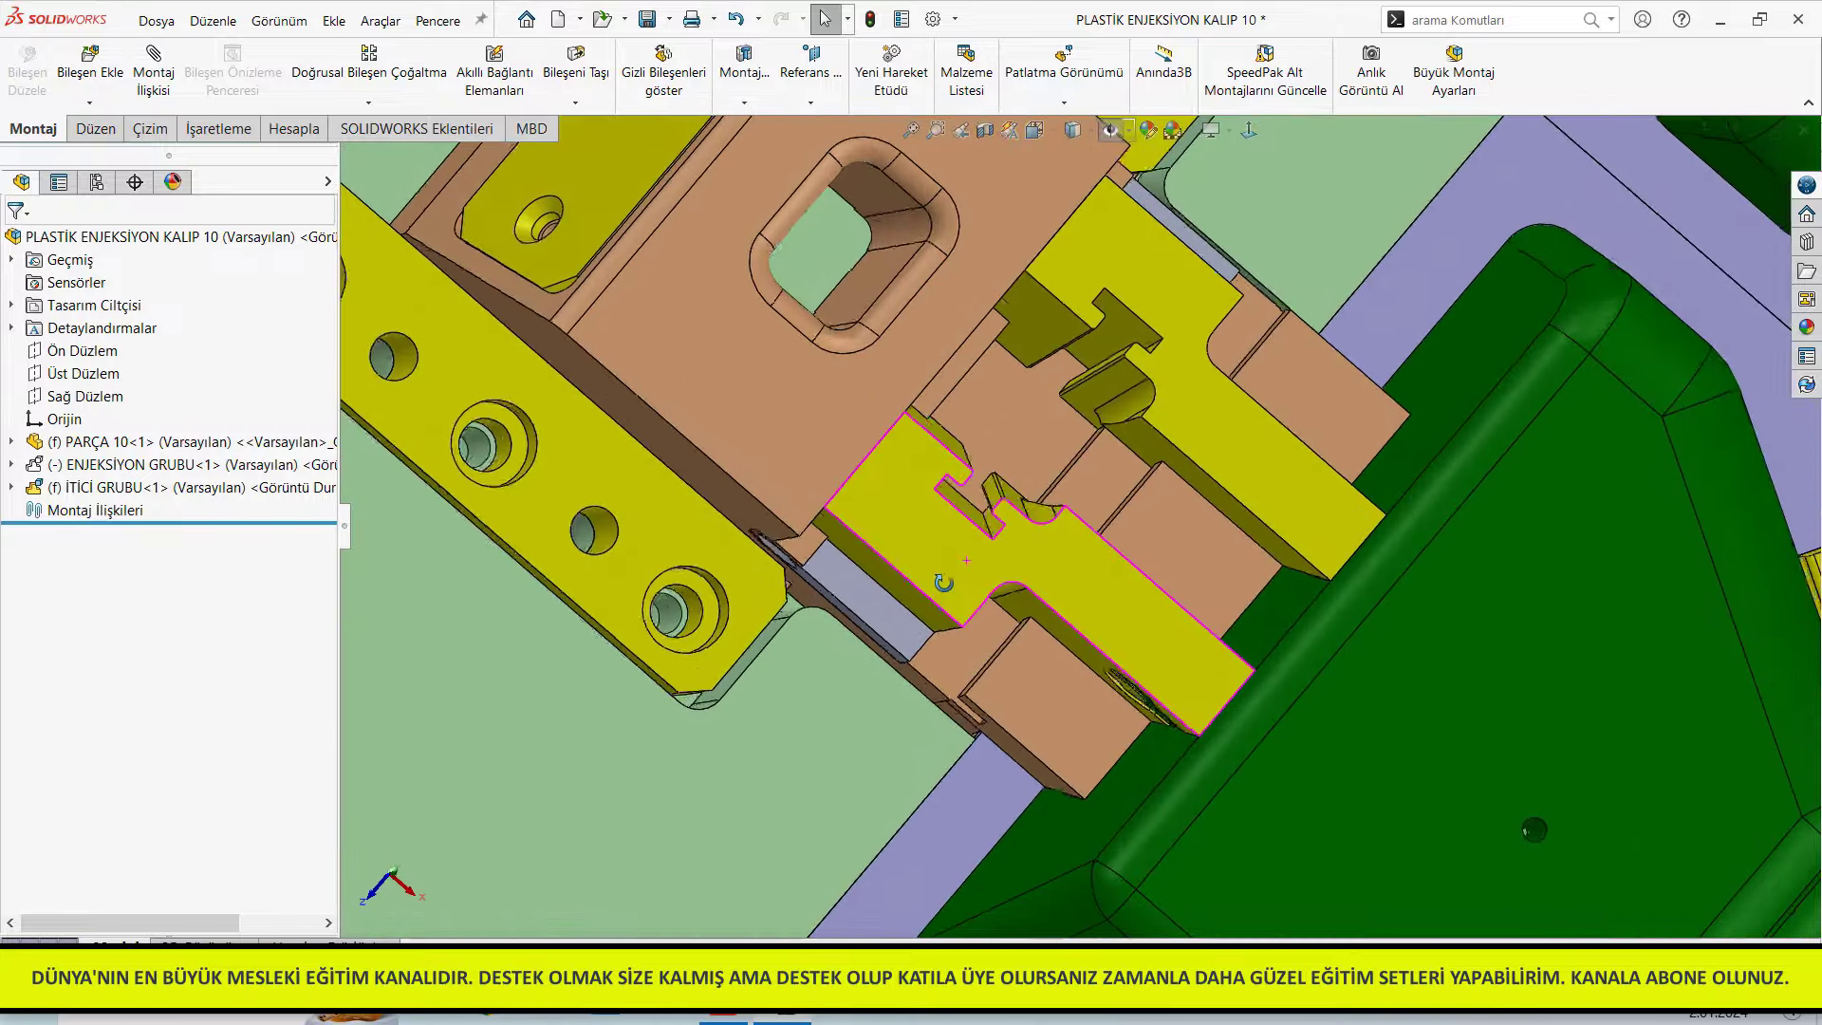
mouse_move(943, 582)
middle_mouse_down()
mouse_move(1085, 373)
mouse_move(1044, 353)
middle_mouse_up()
Select and try moving the yellow slide part, then view it obliquely
left_click(1044, 363)
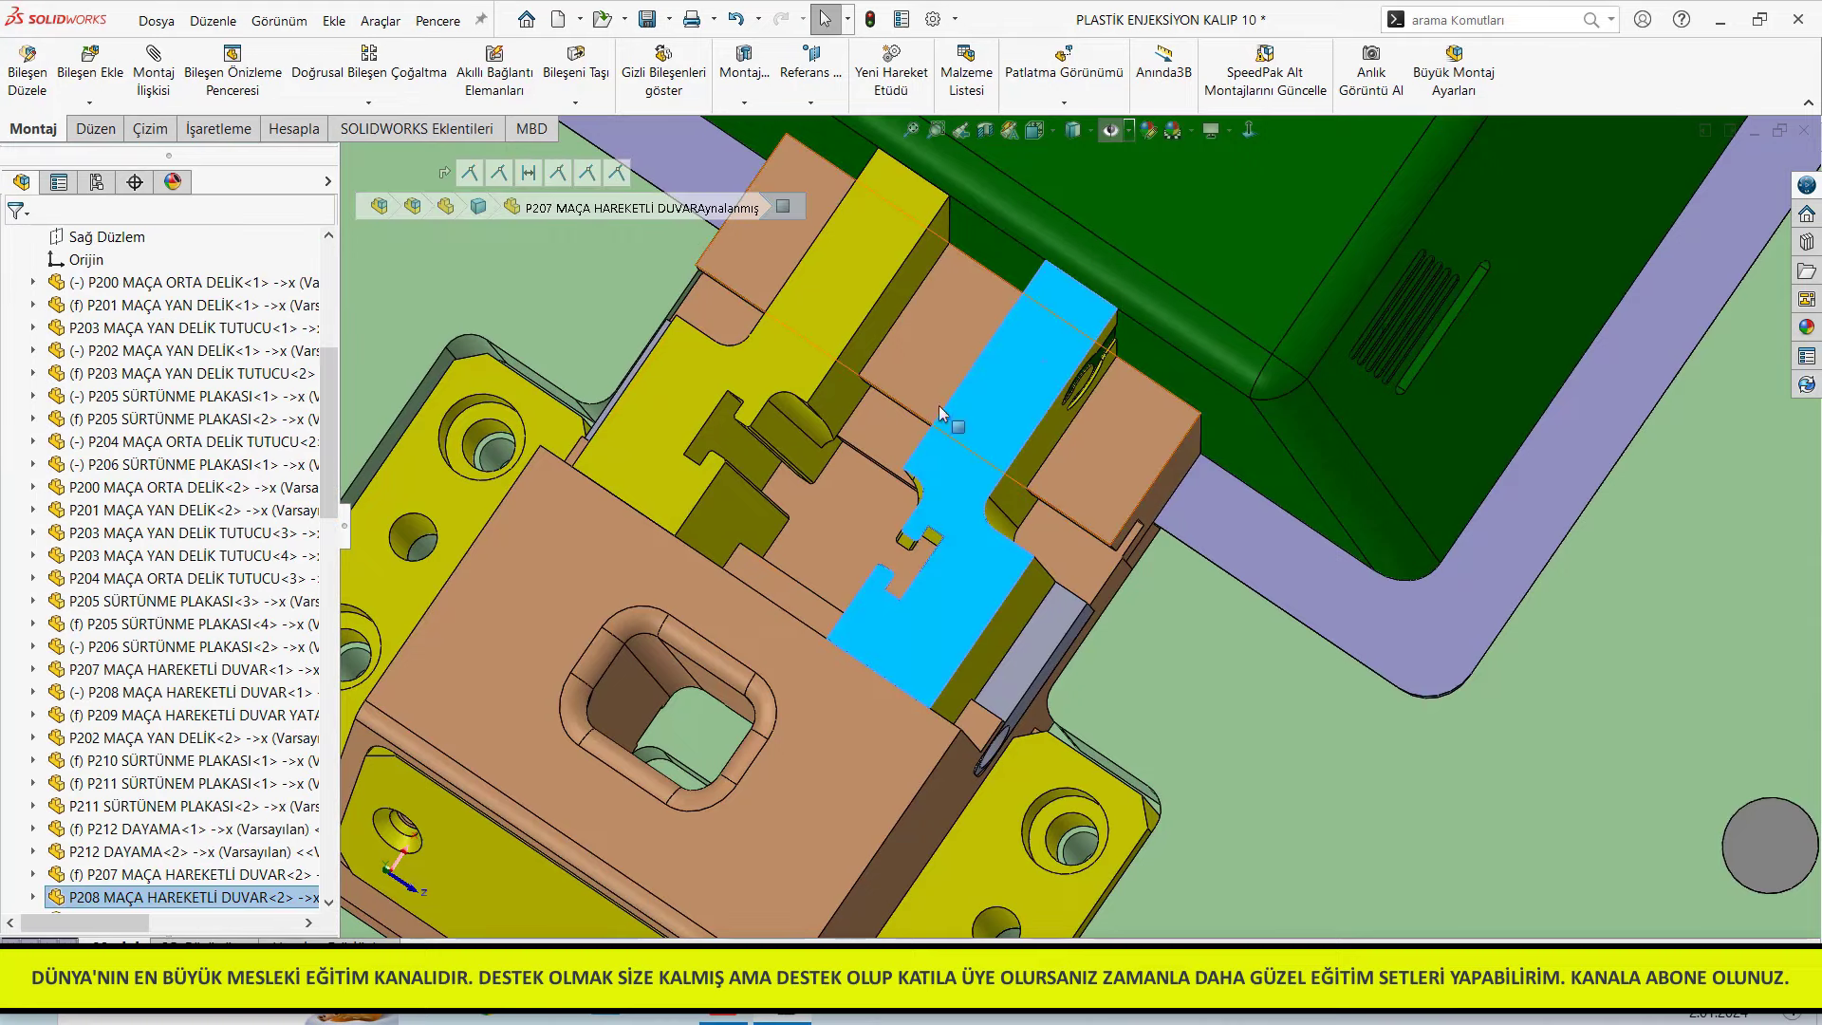
left_click_drag(947, 600, 927, 579)
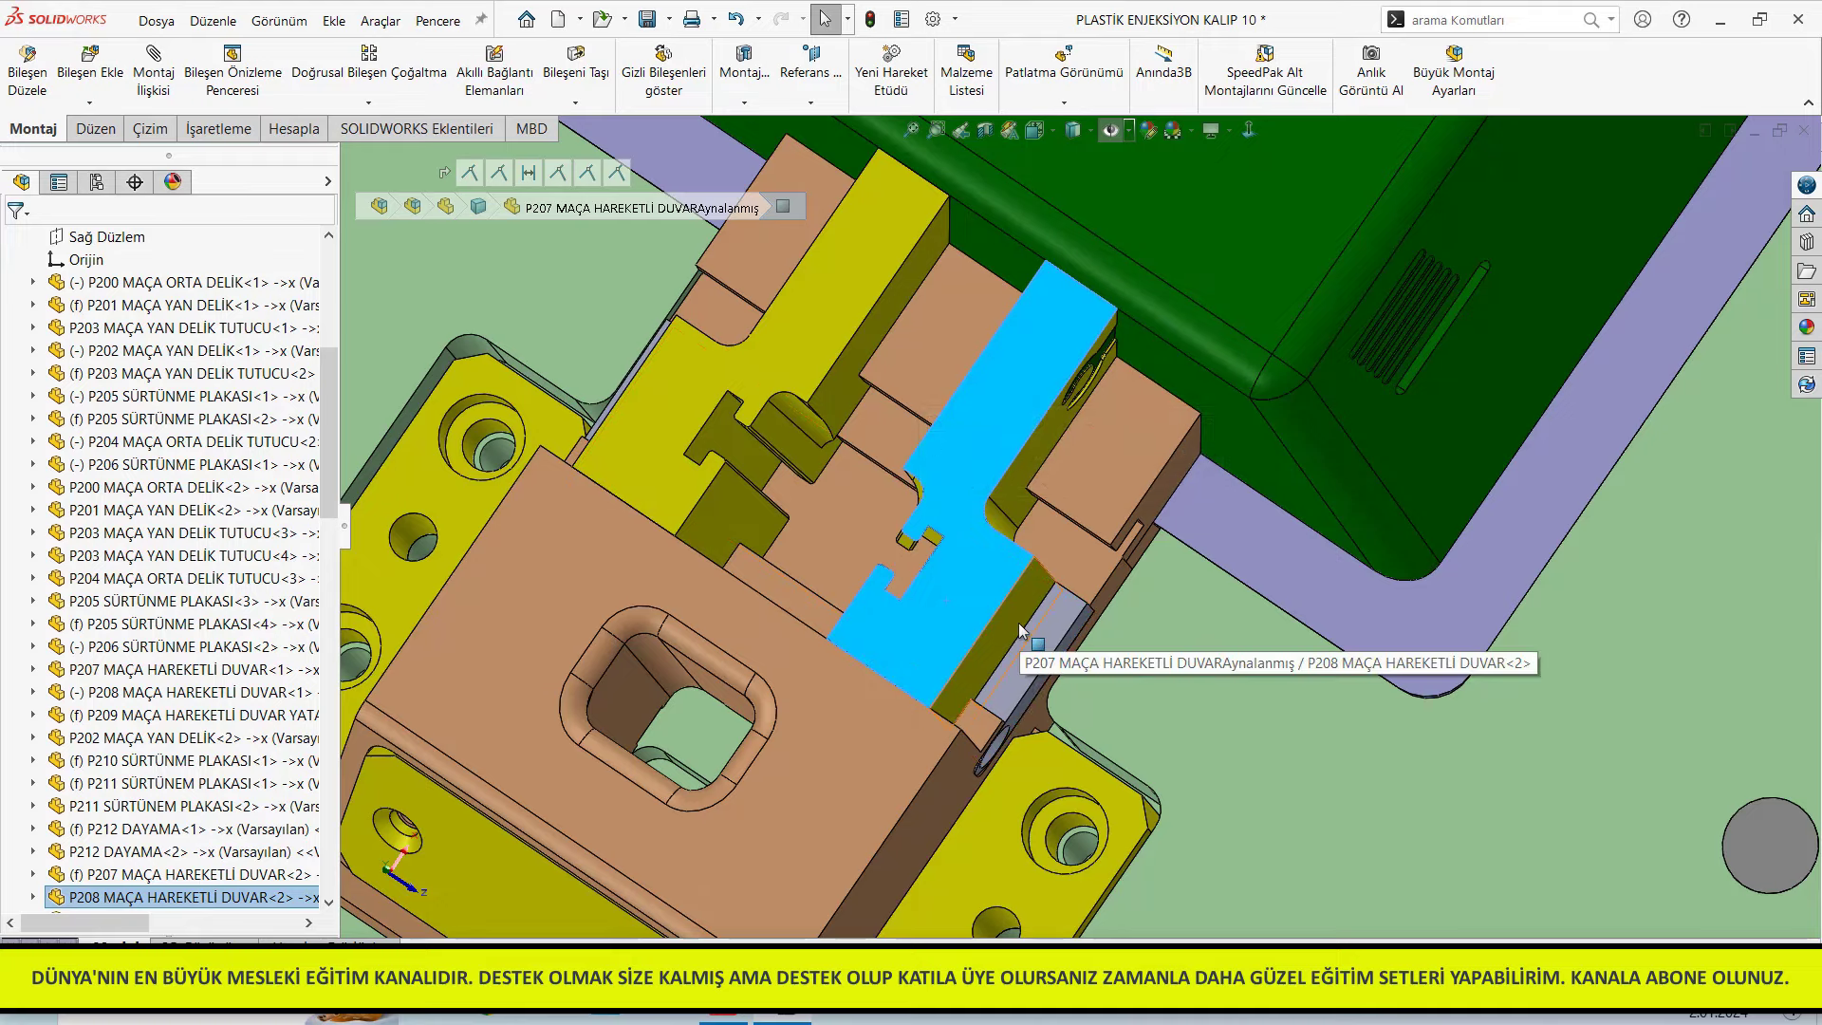
scroll(971, 406, "up", 3)
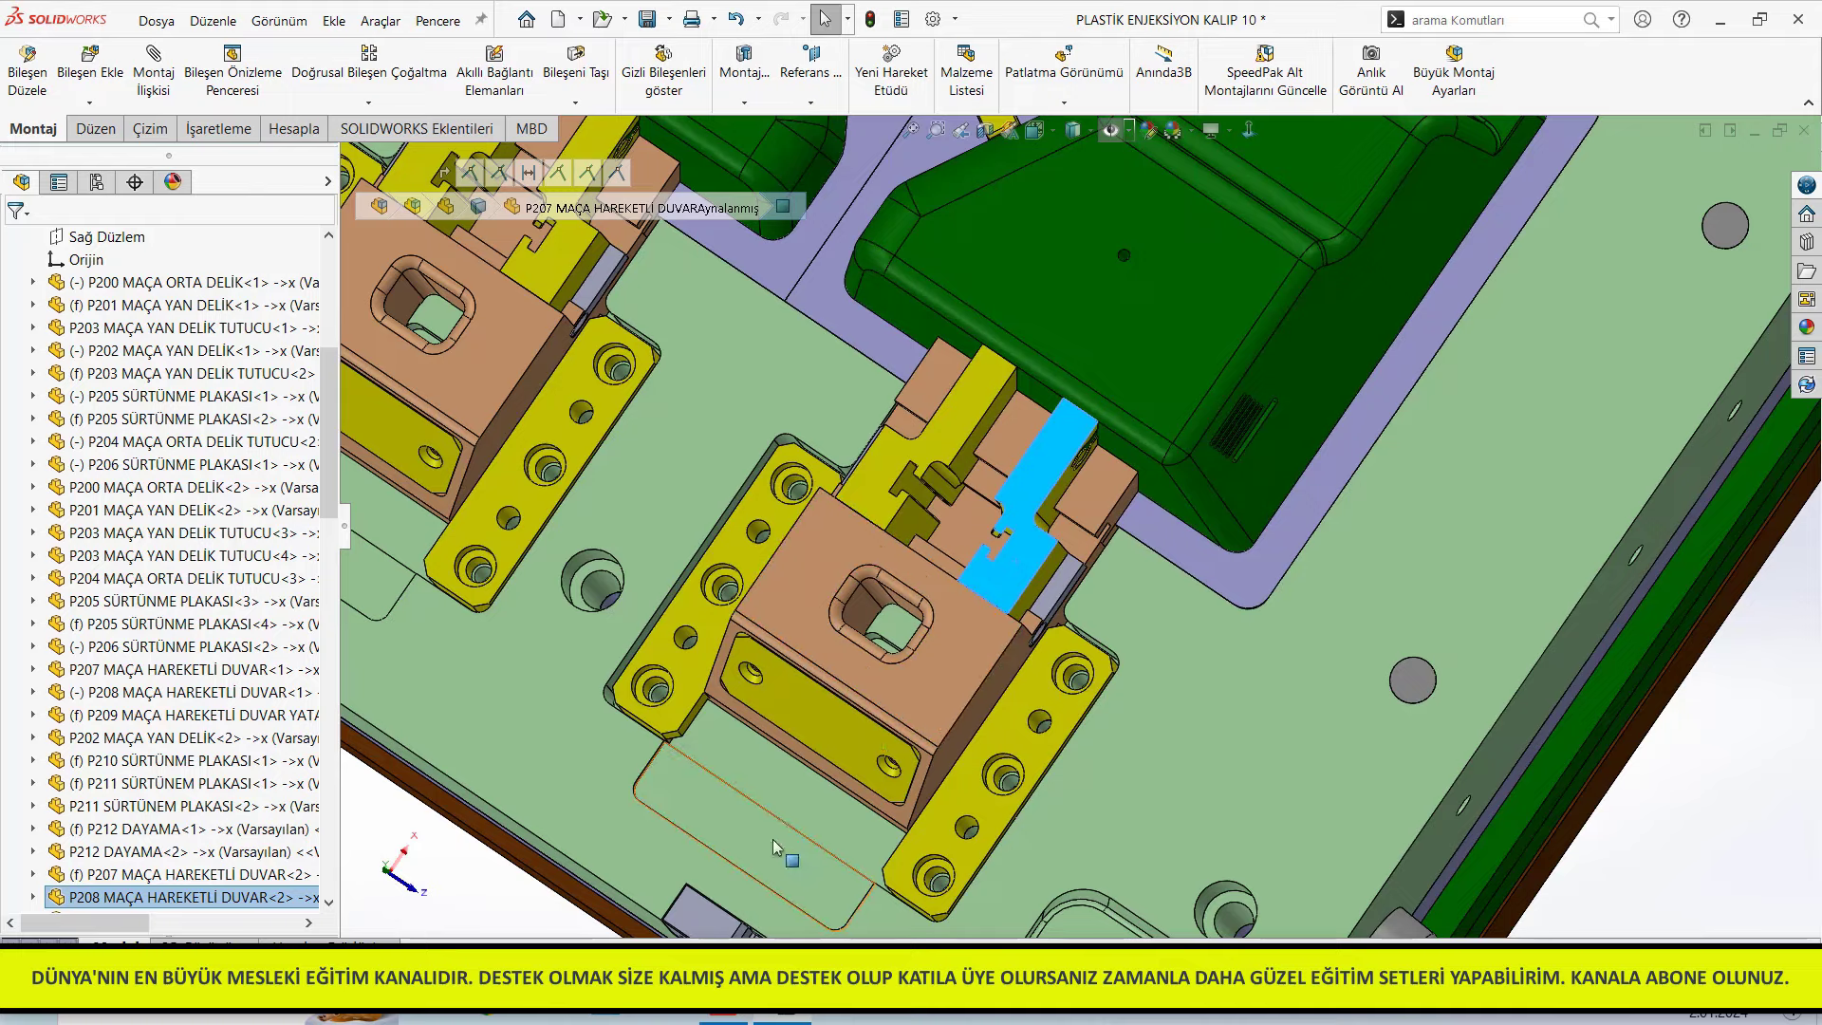
middle_click_drag(927, 712, 1158, 602)
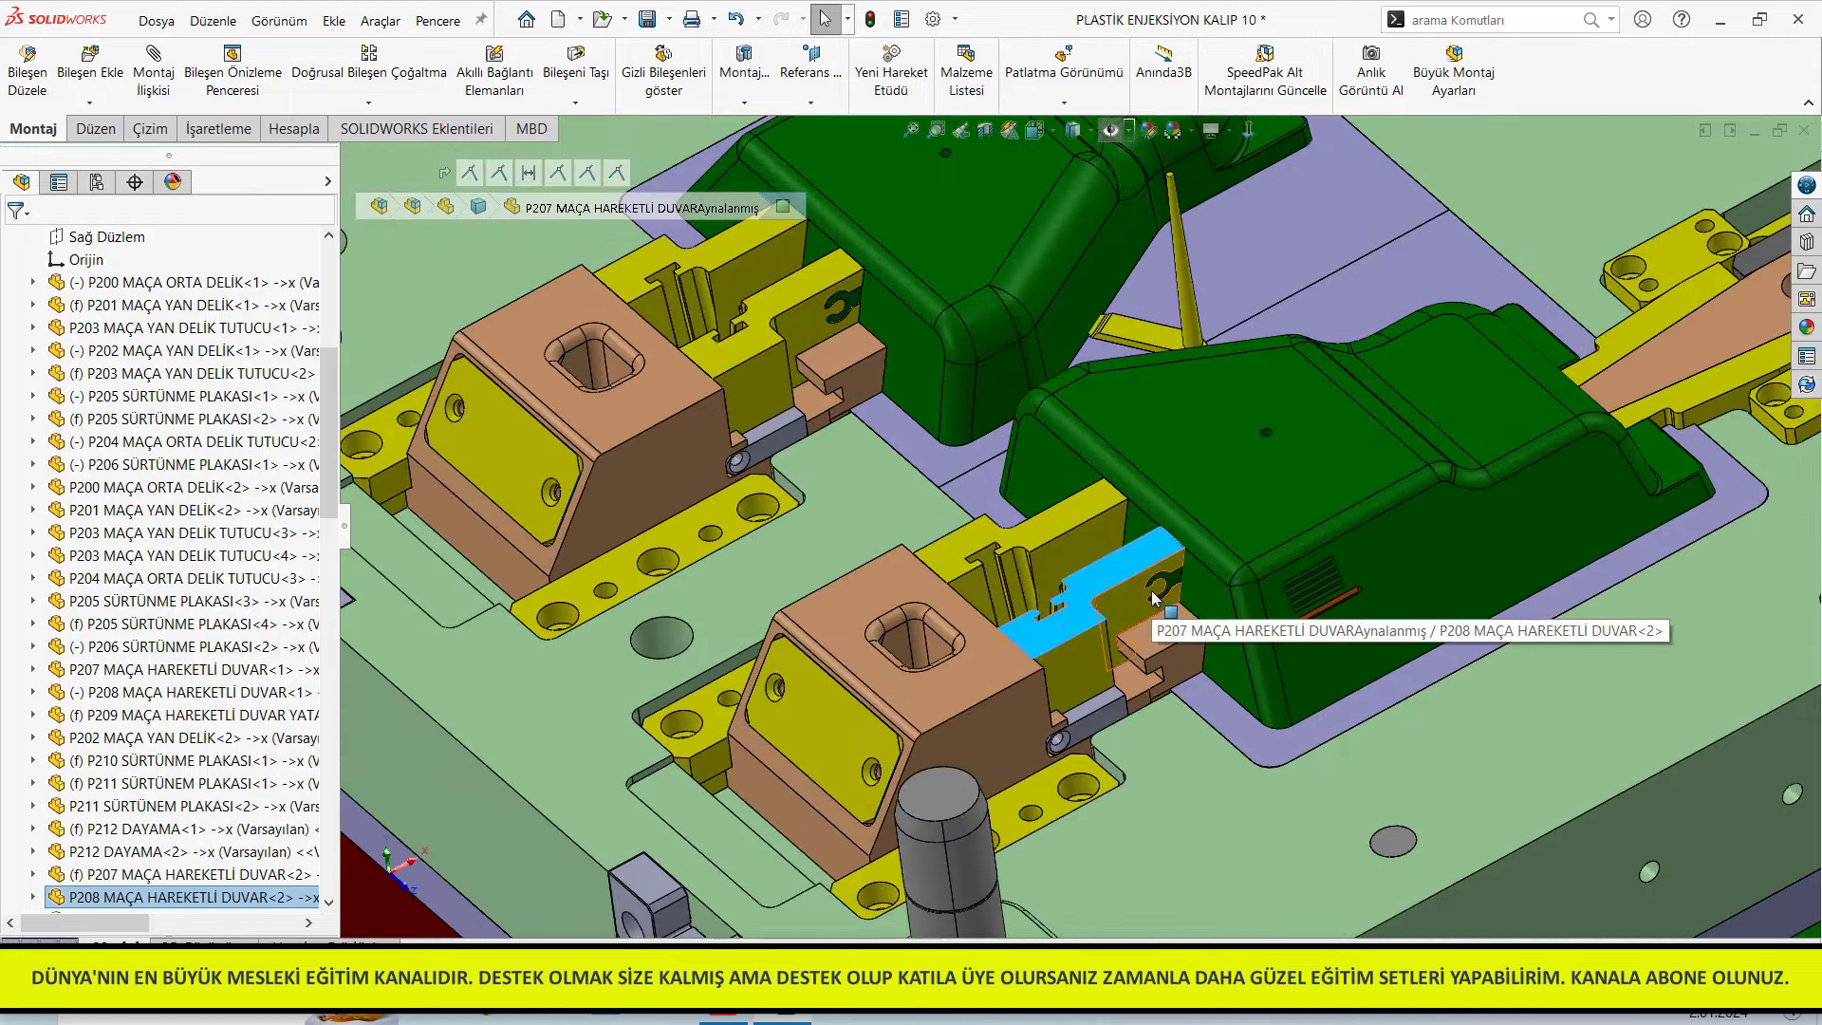
scroll(1754, 586, "up", 3)
scroll(1347, 409, "down", 6)
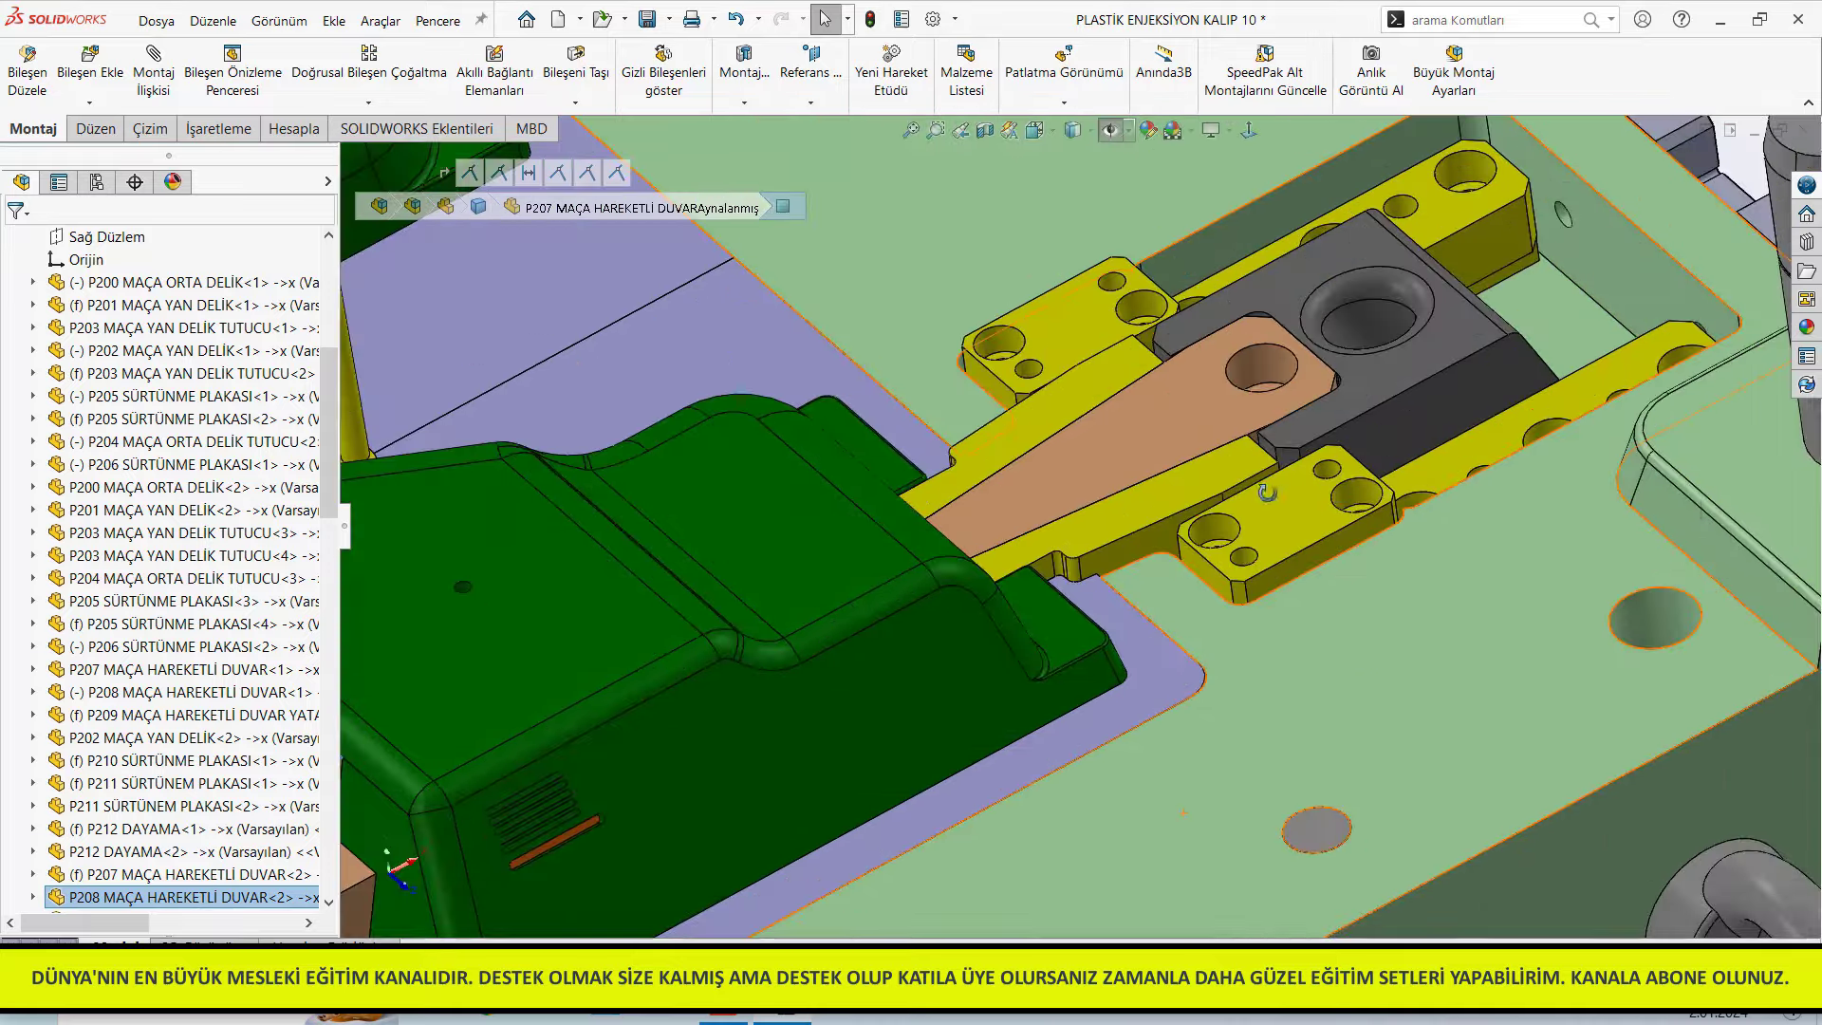
View the slider from above, then zoom out to see the whole mold
middle_click_drag(1107, 555, 1207, 273)
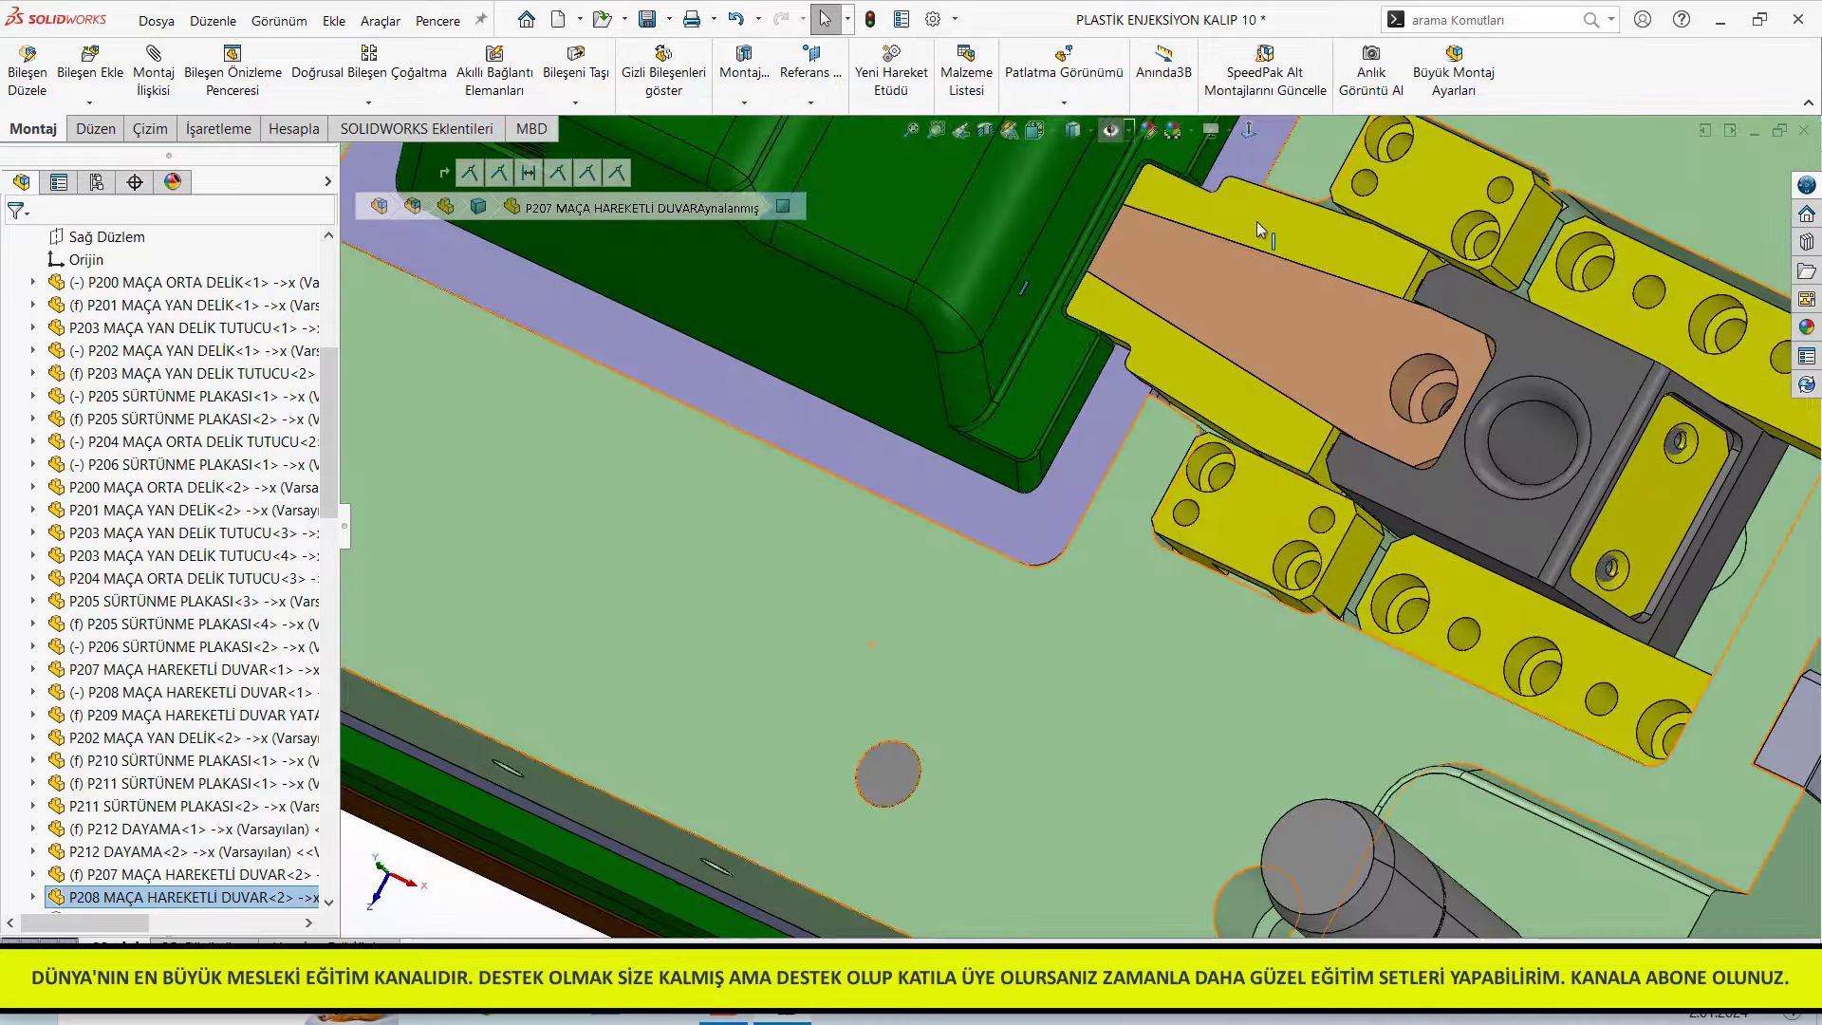
scroll(1185, 415, "down", 2)
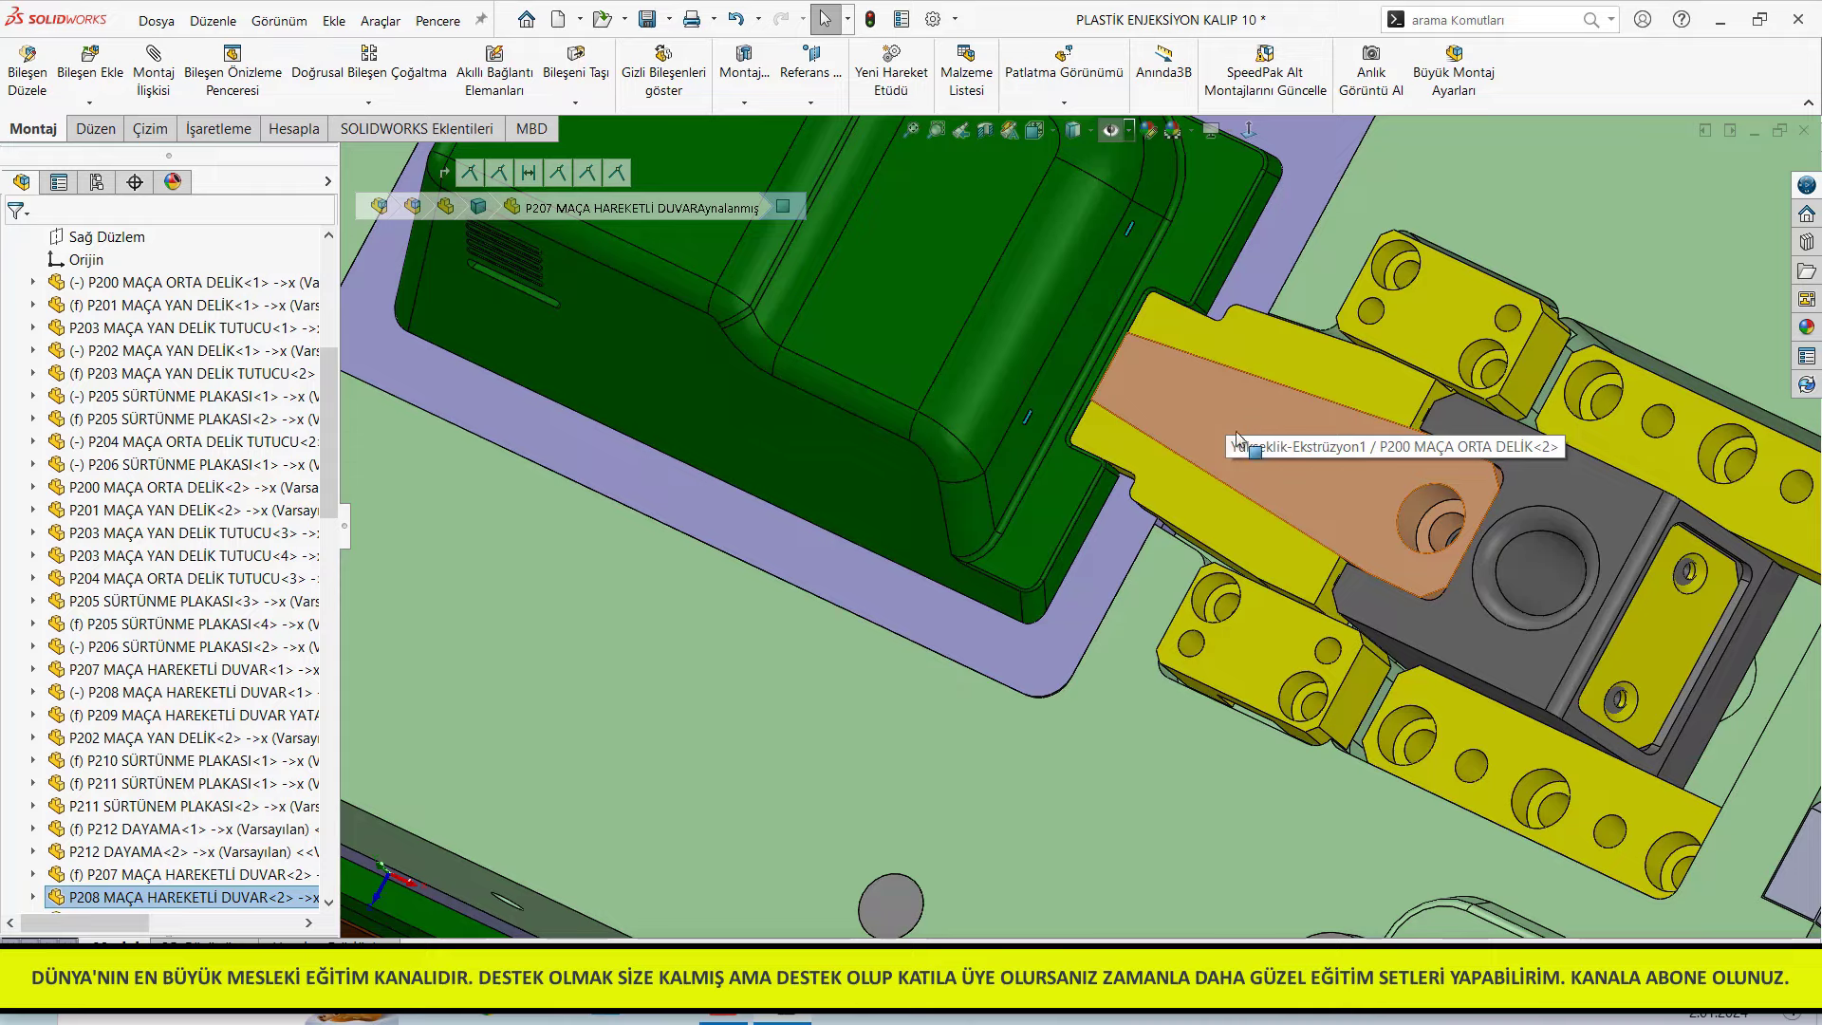
scroll(1317, 514, "up", 3)
scroll(1300, 515, "up", 2)
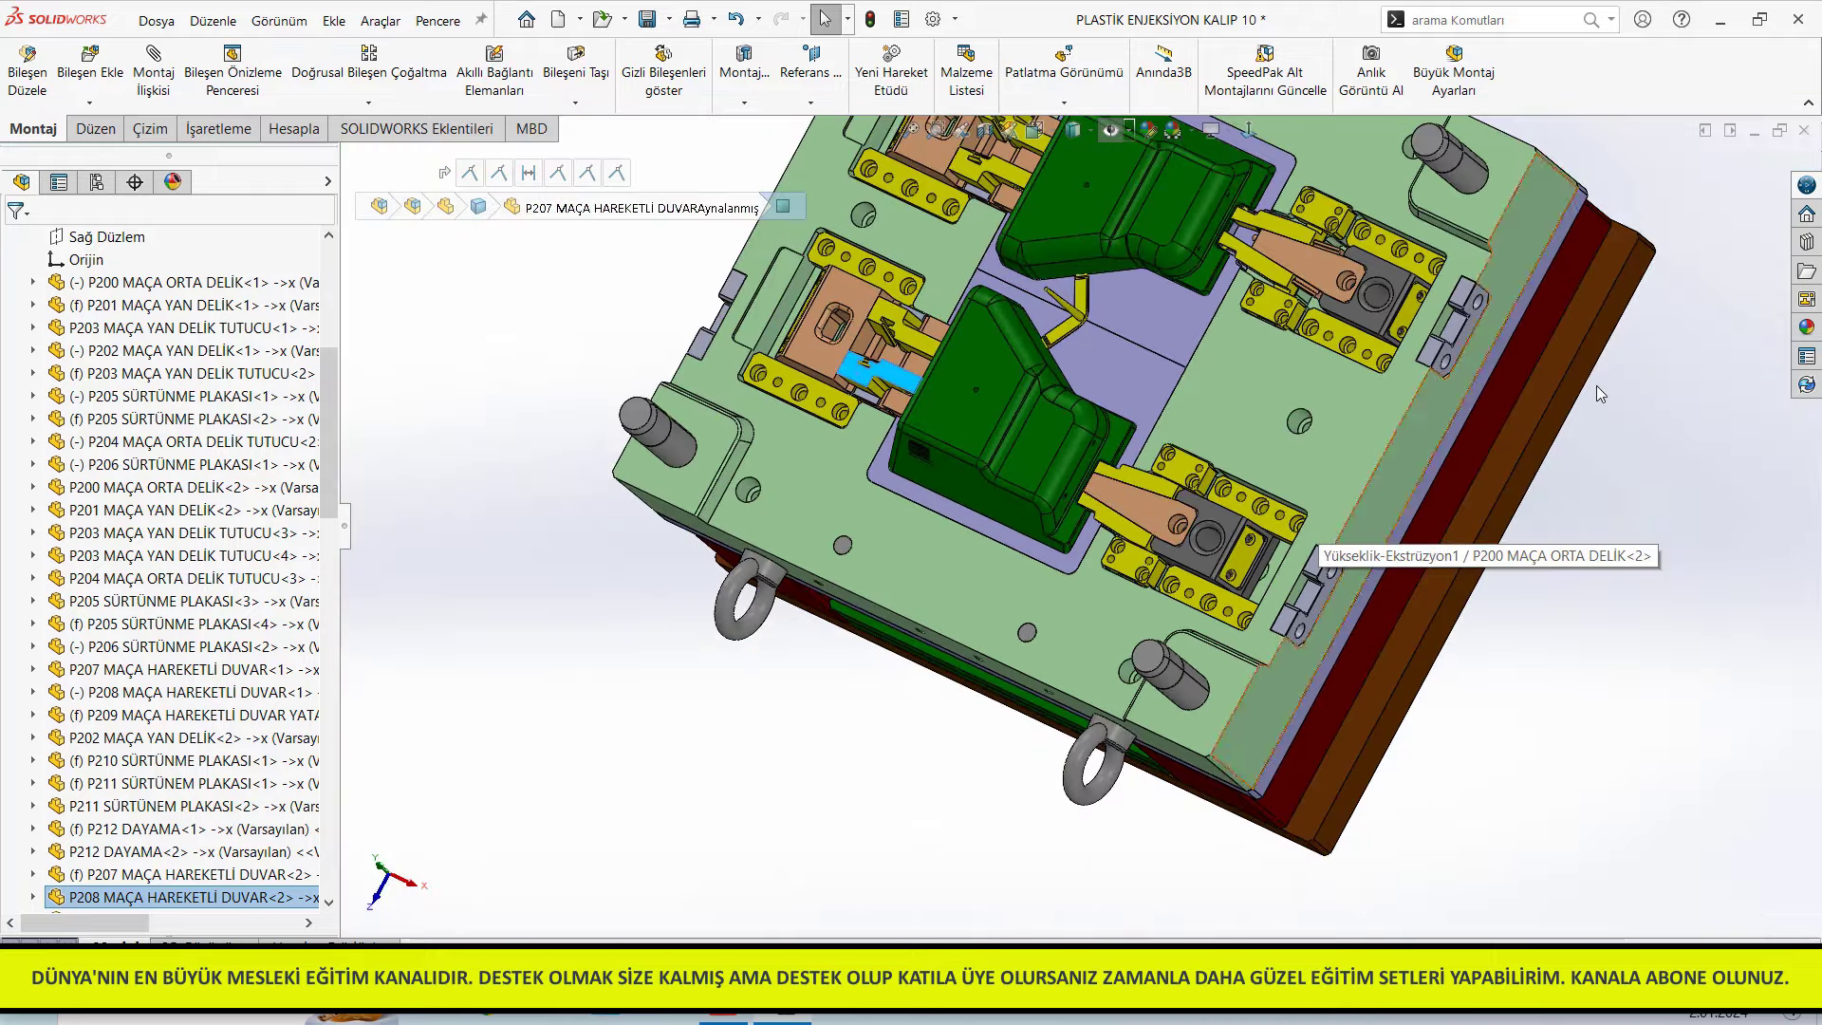
mouse_move(1461, 571)
middle_mouse_down()
mouse_move(1268, 403)
mouse_move(1530, 608)
middle_mouse_up()
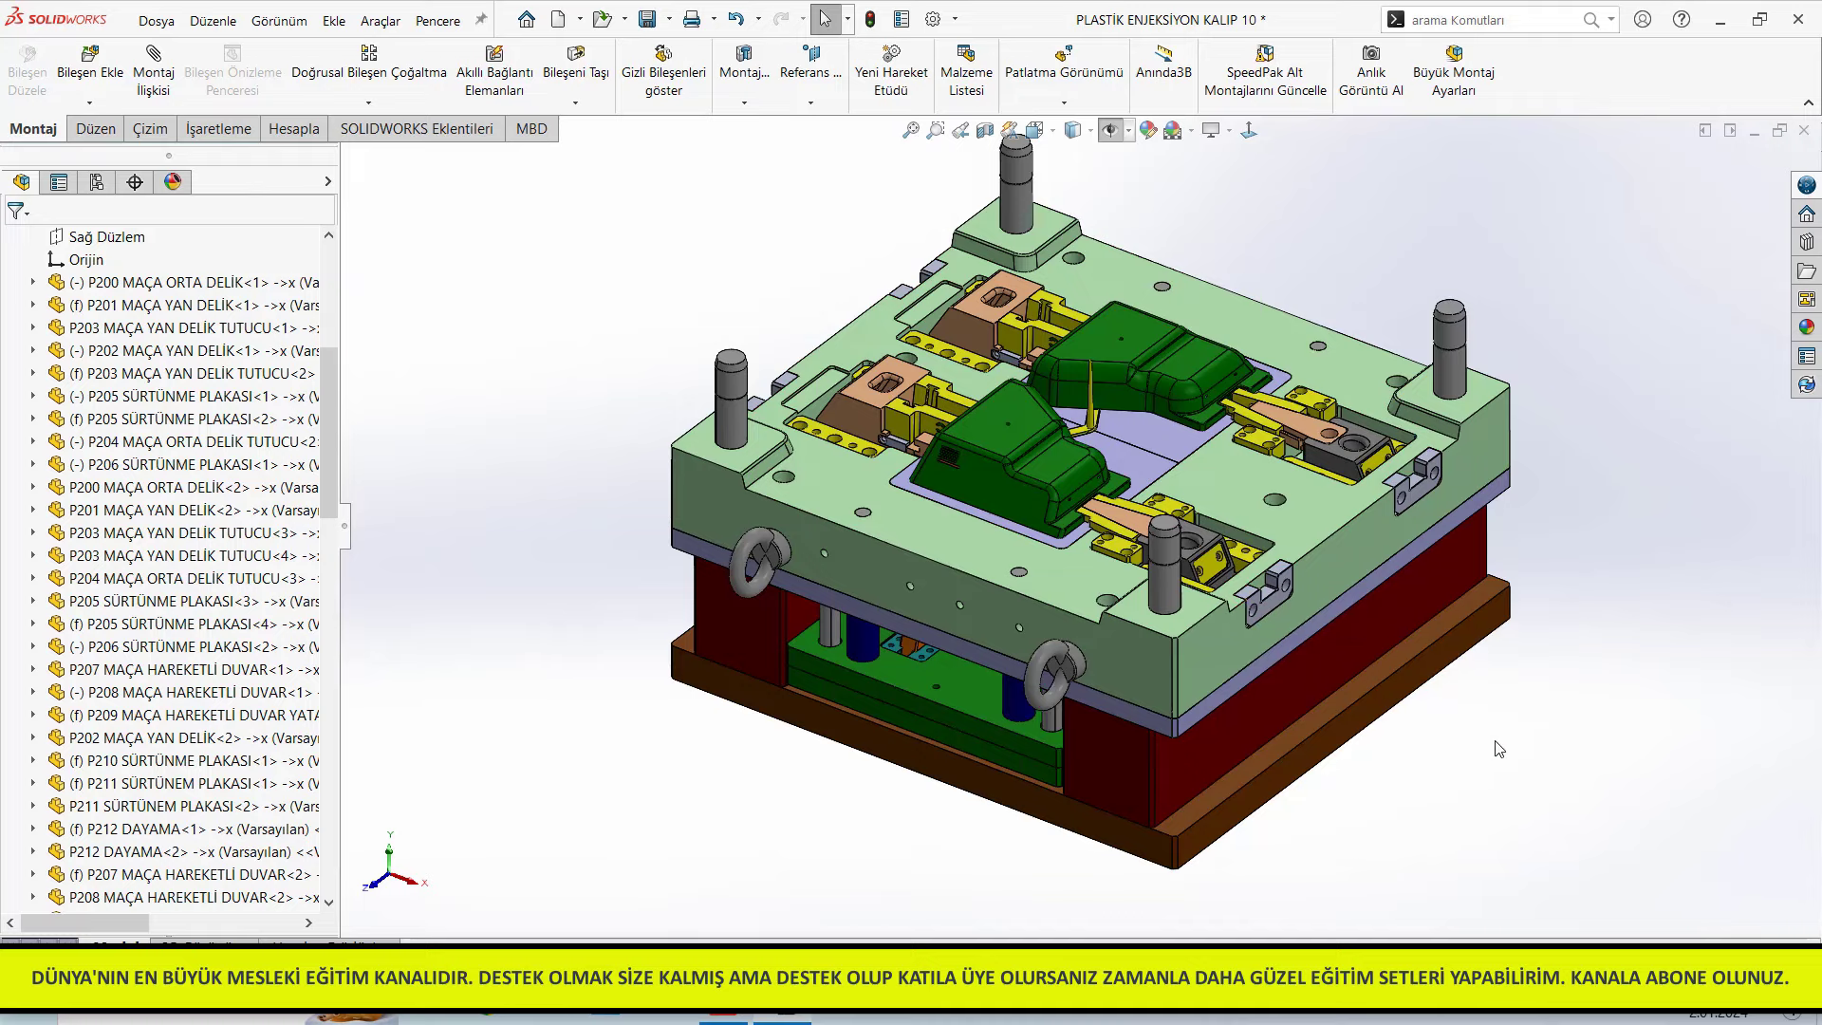
Hide mold 10's green molded part to reveal the purple core inserts
scroll(1091, 429, "down", 3)
left_click(966, 553)
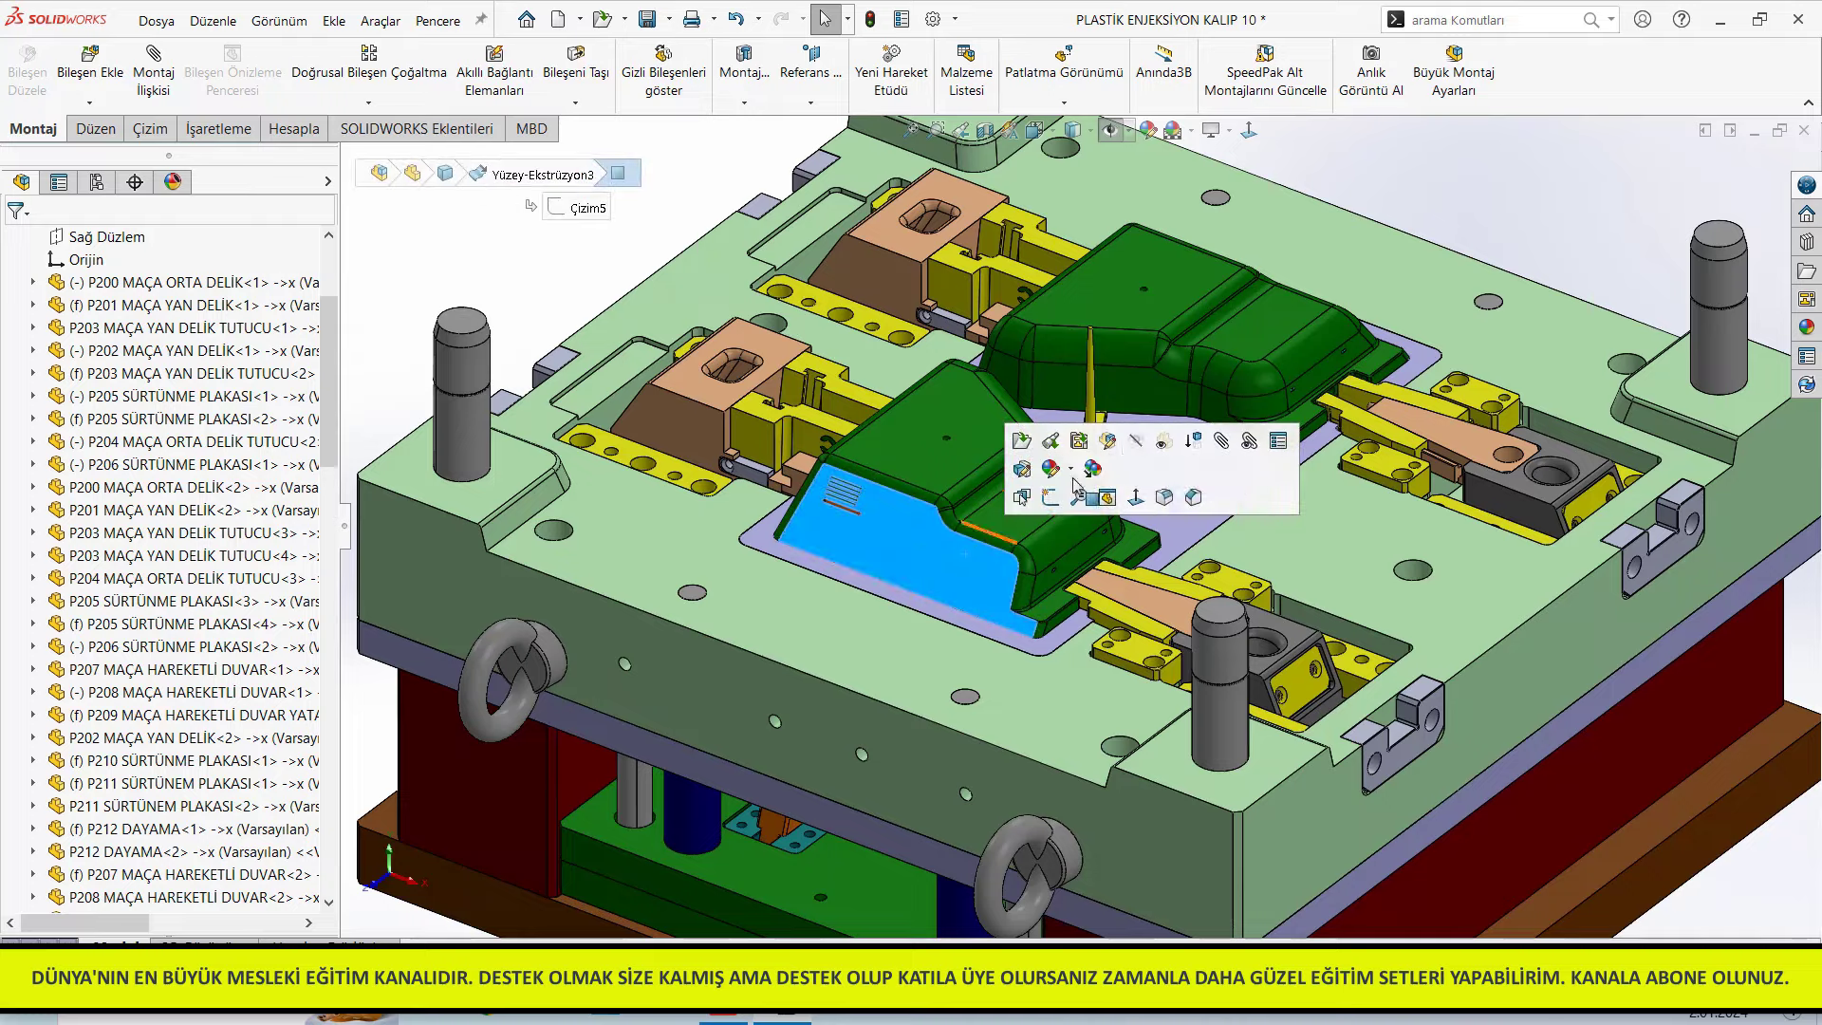
left_click(1134, 443)
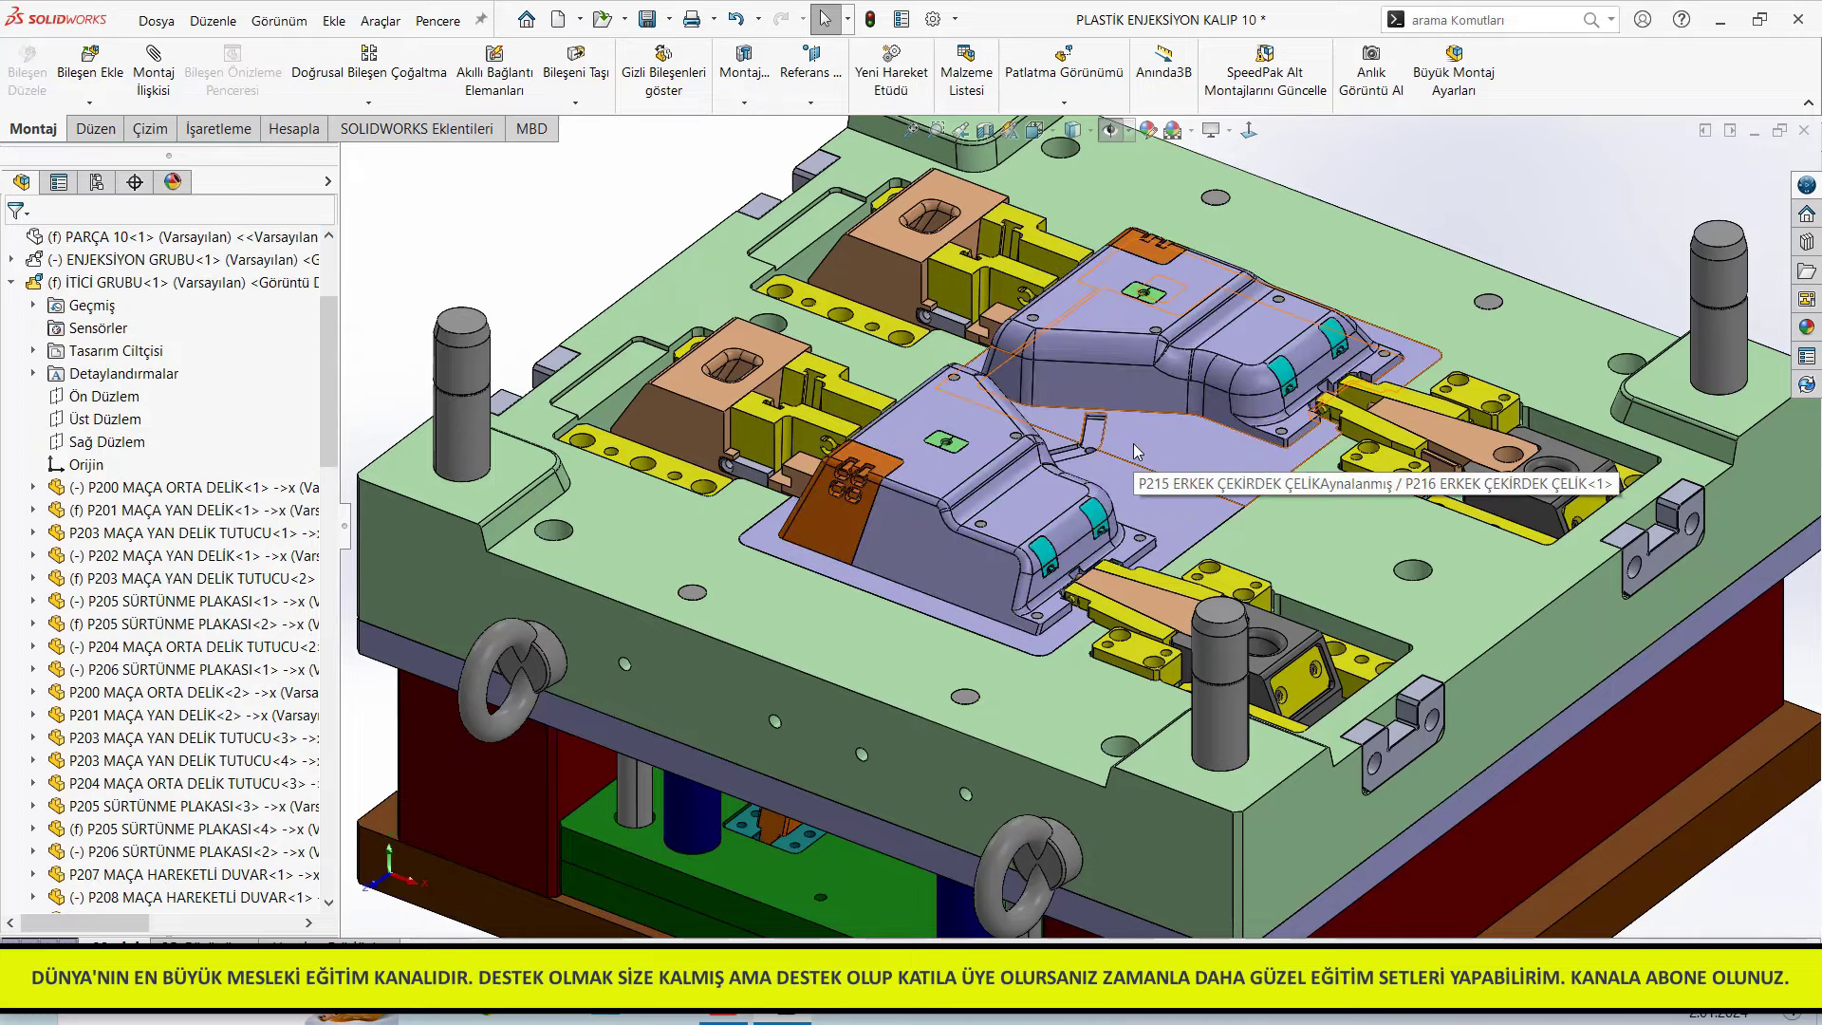
scroll(1033, 488, "down", 4)
scroll(1033, 488, "down", 2)
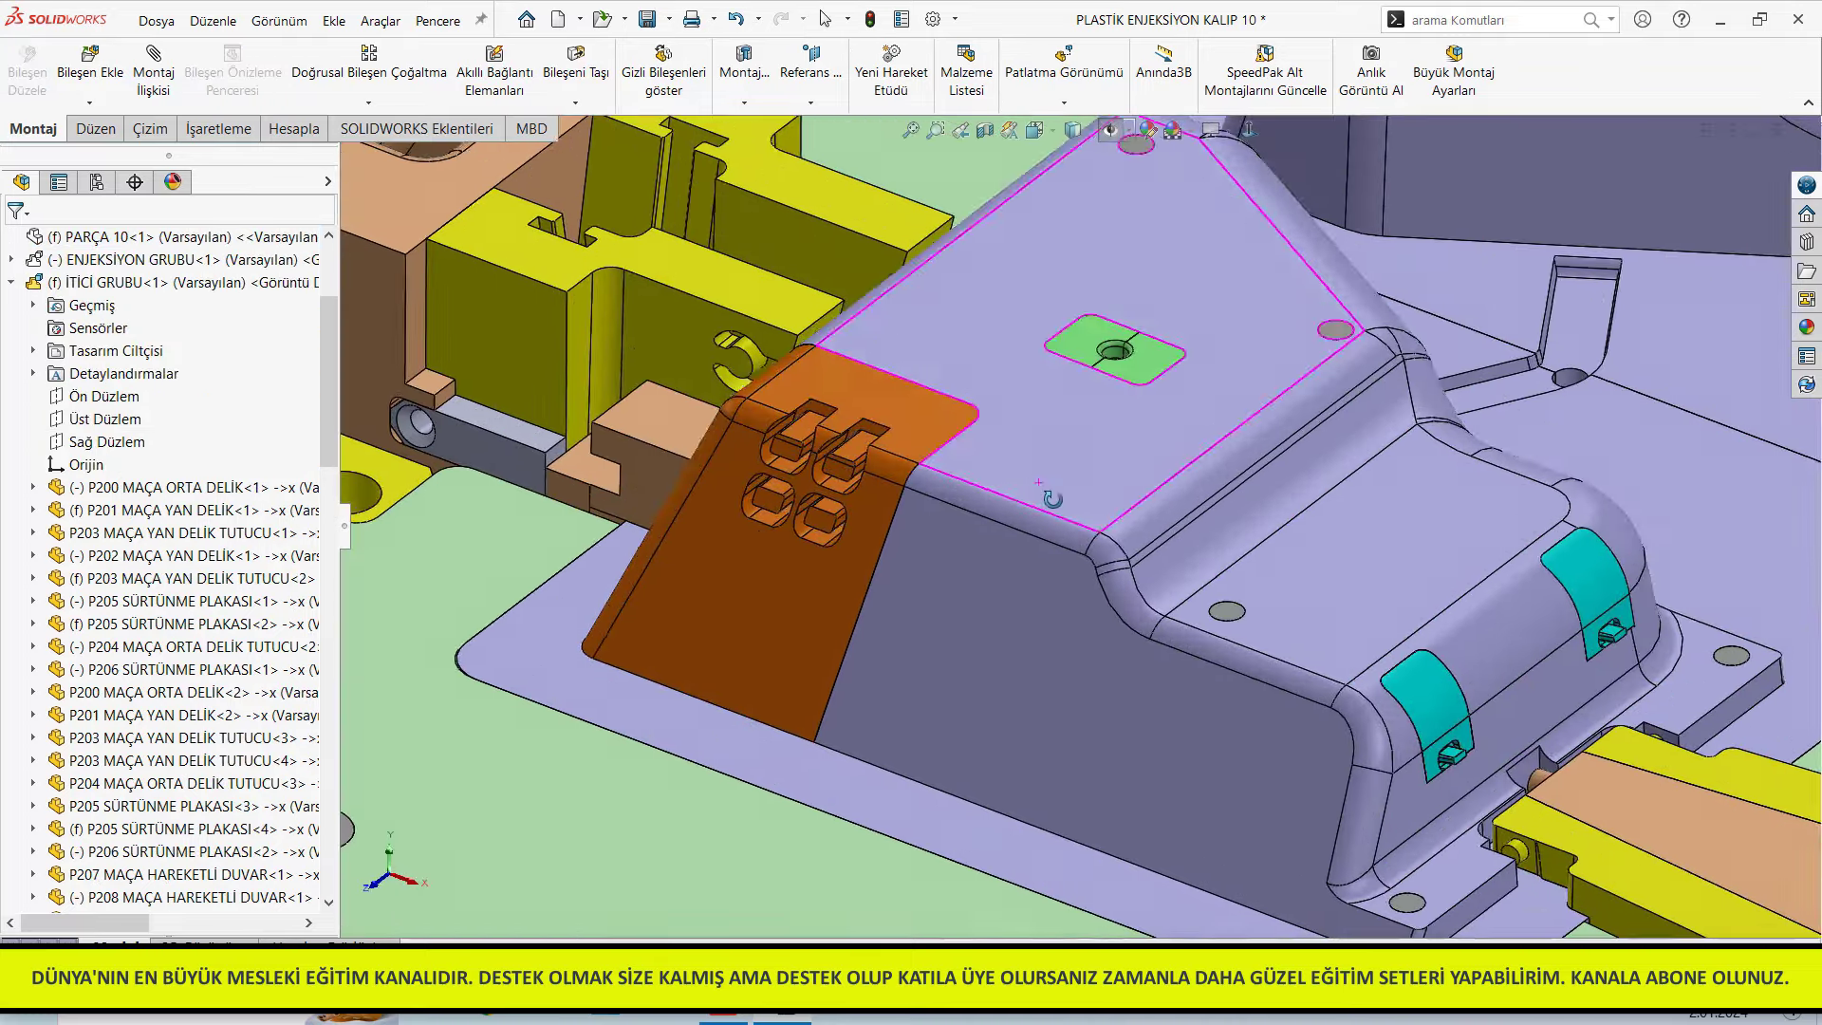
scroll(1044, 474, "down", 2)
scroll(1099, 417, "up", 2)
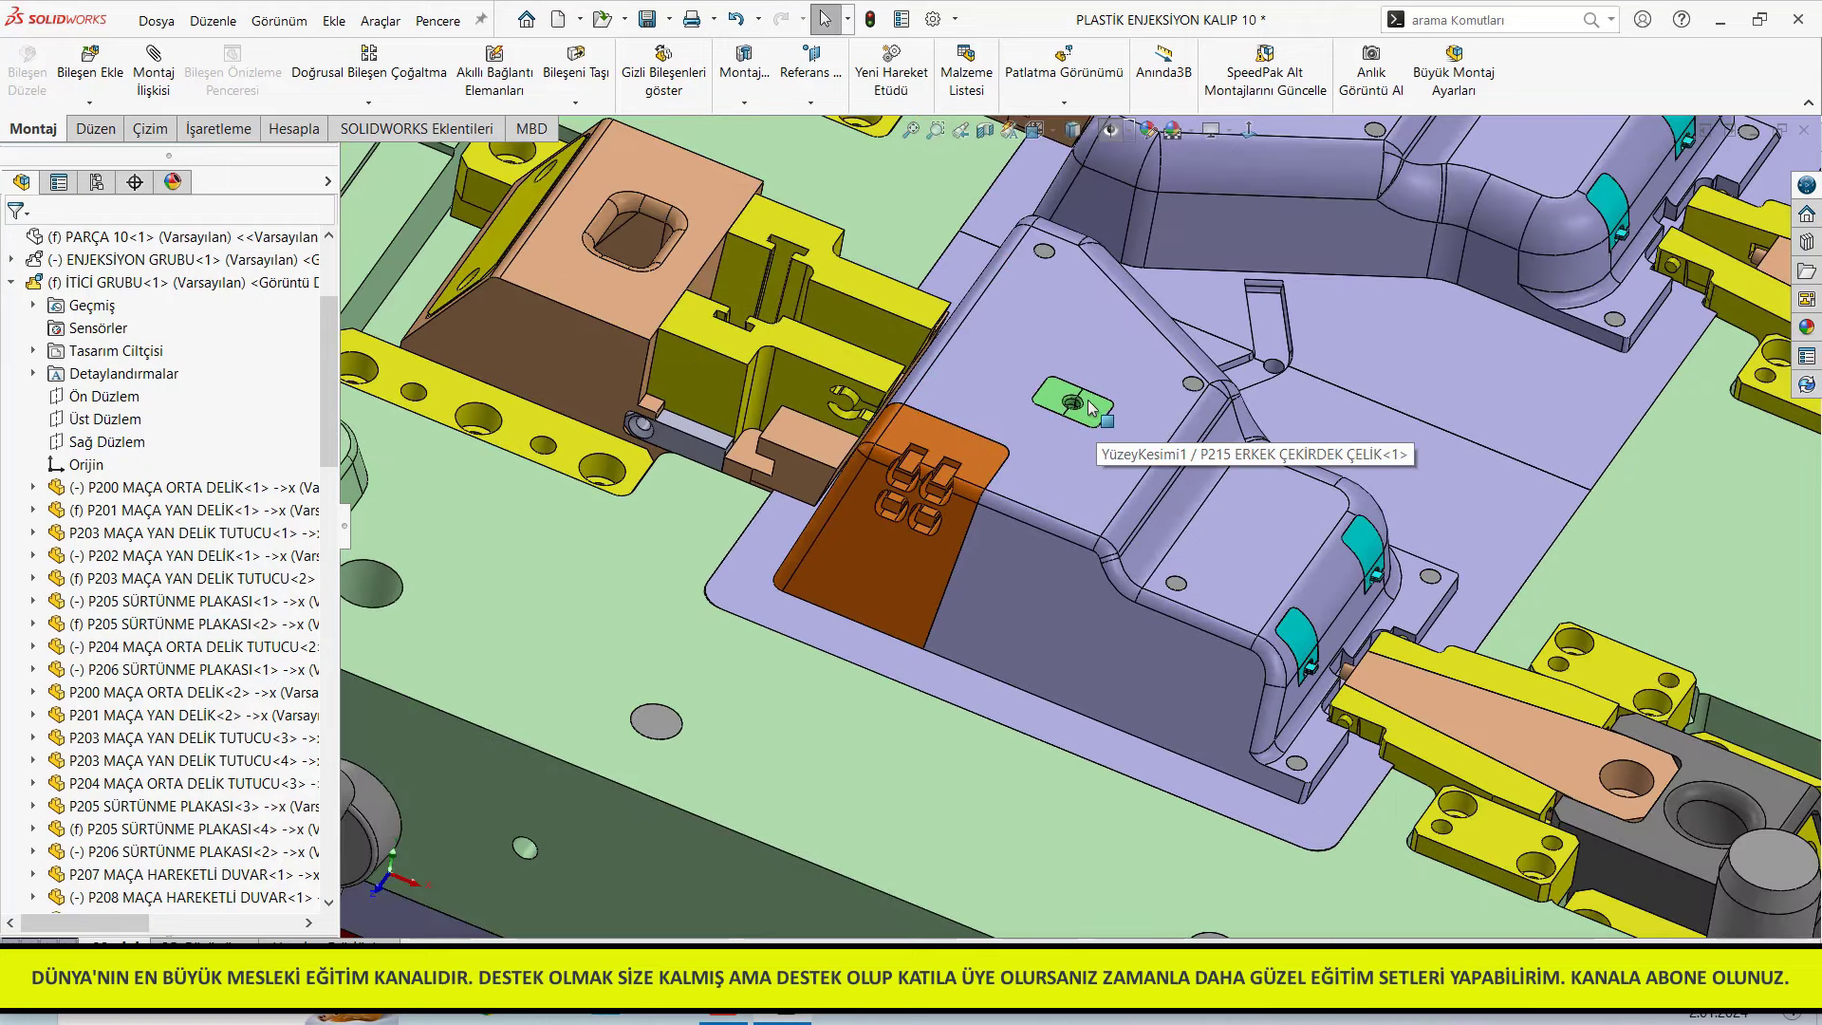
Select the P902 JIGGLE İTİCİ MAÇA insert and the orange P213 AÇILI MAÇA angled core
left_click(1091, 414)
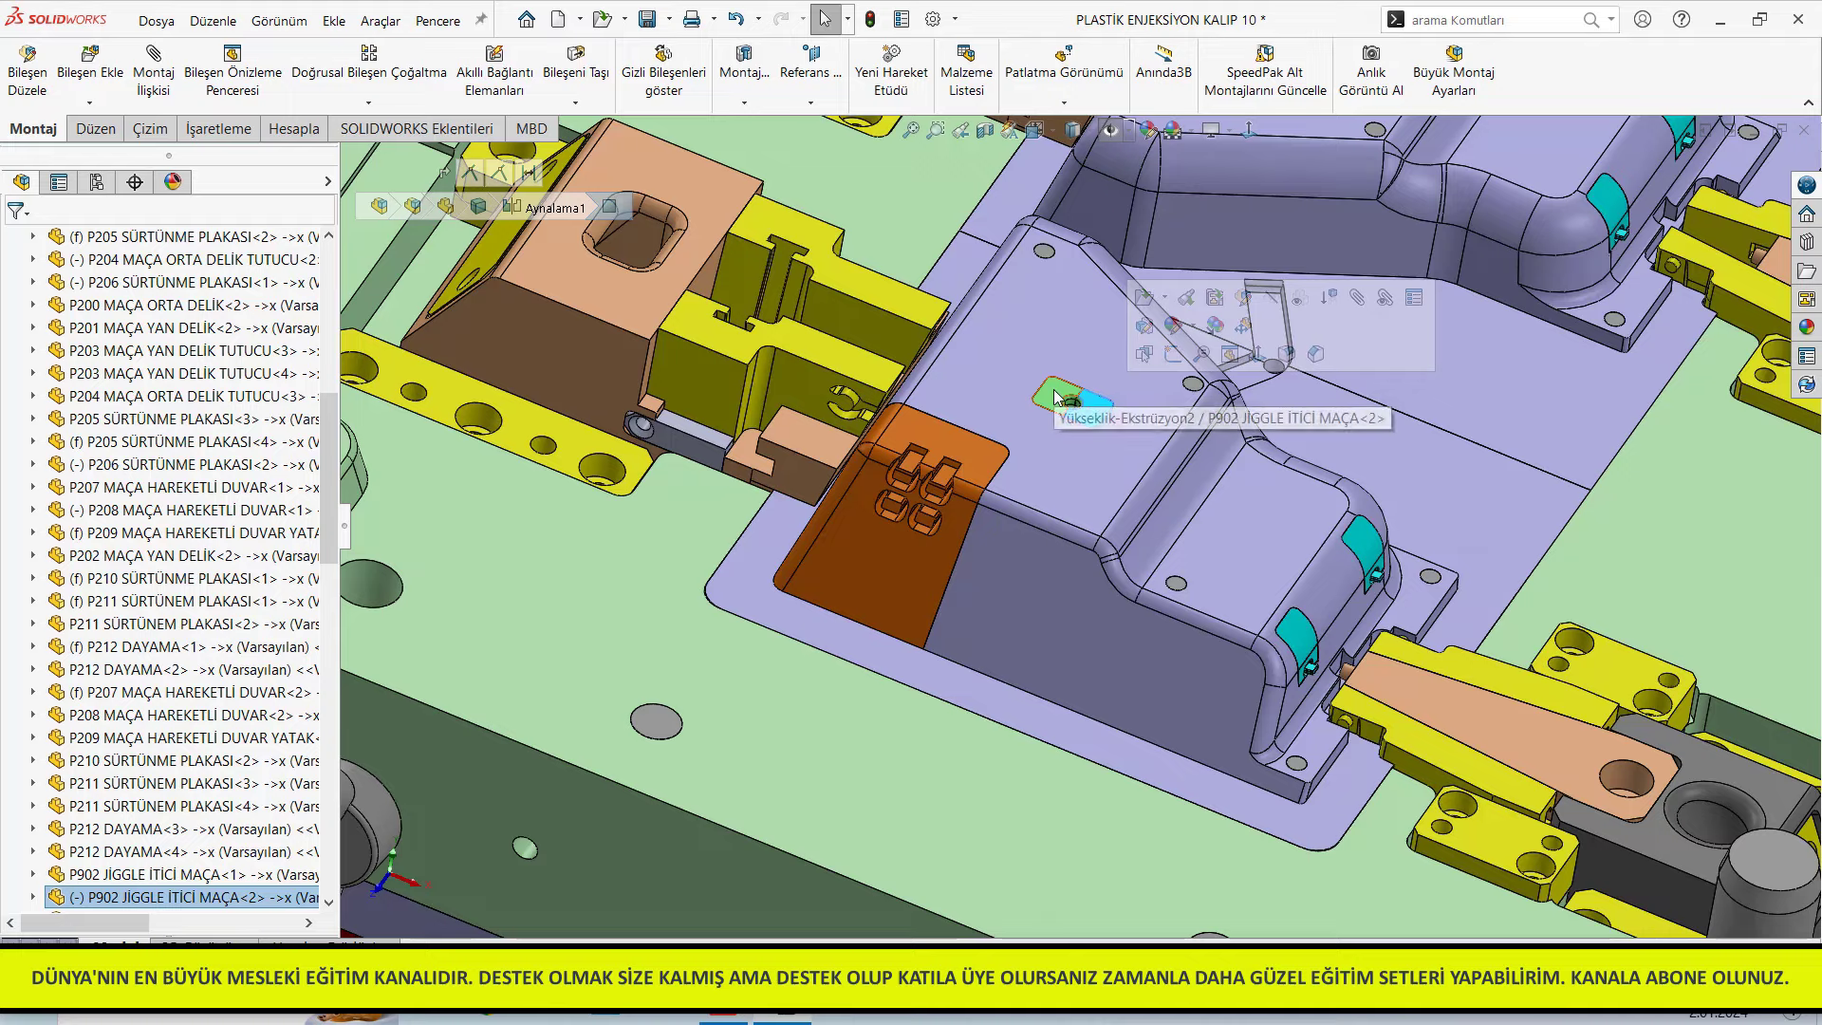
left_click(908, 556)
scroll(921, 581, "up", 5)
scroll(961, 624, "up", 3)
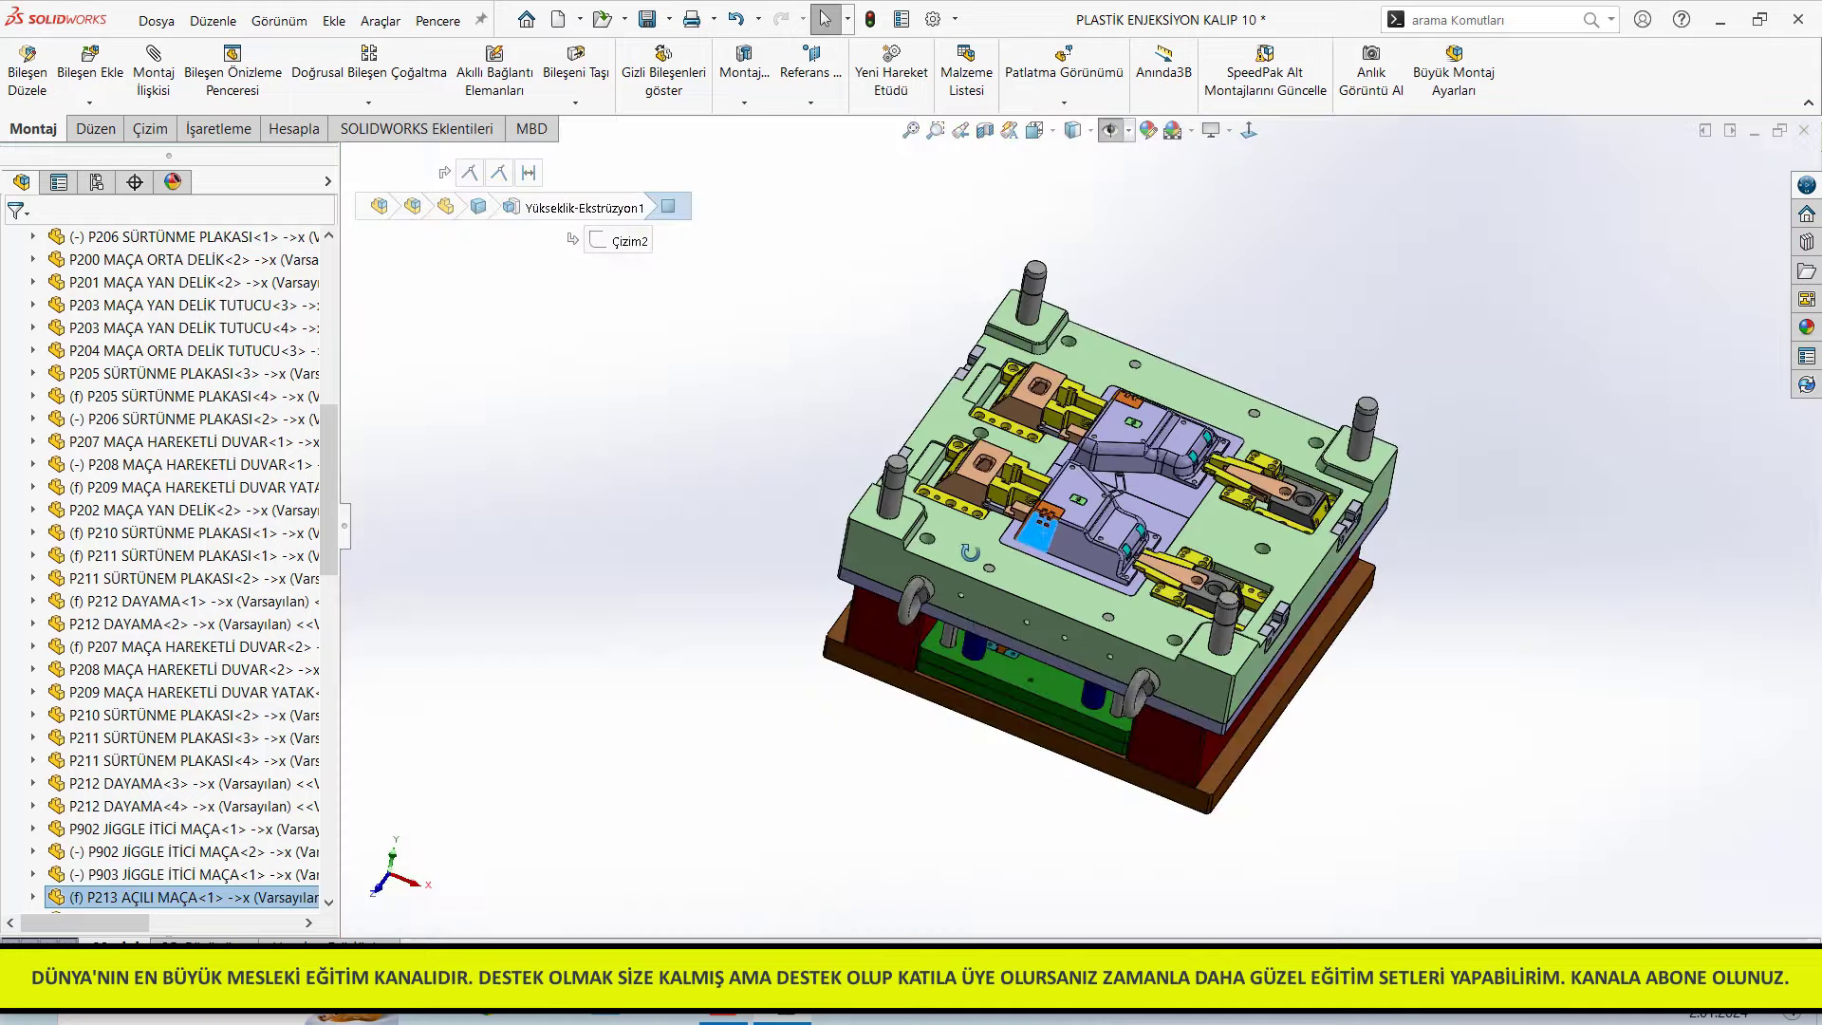
middle_click_drag(961, 623, 1050, 567)
Orbit mold 10 to inspect its plates, return to isometric view and close the document
scroll(1006, 585, "down", 2)
scroll(966, 605, "down", 5)
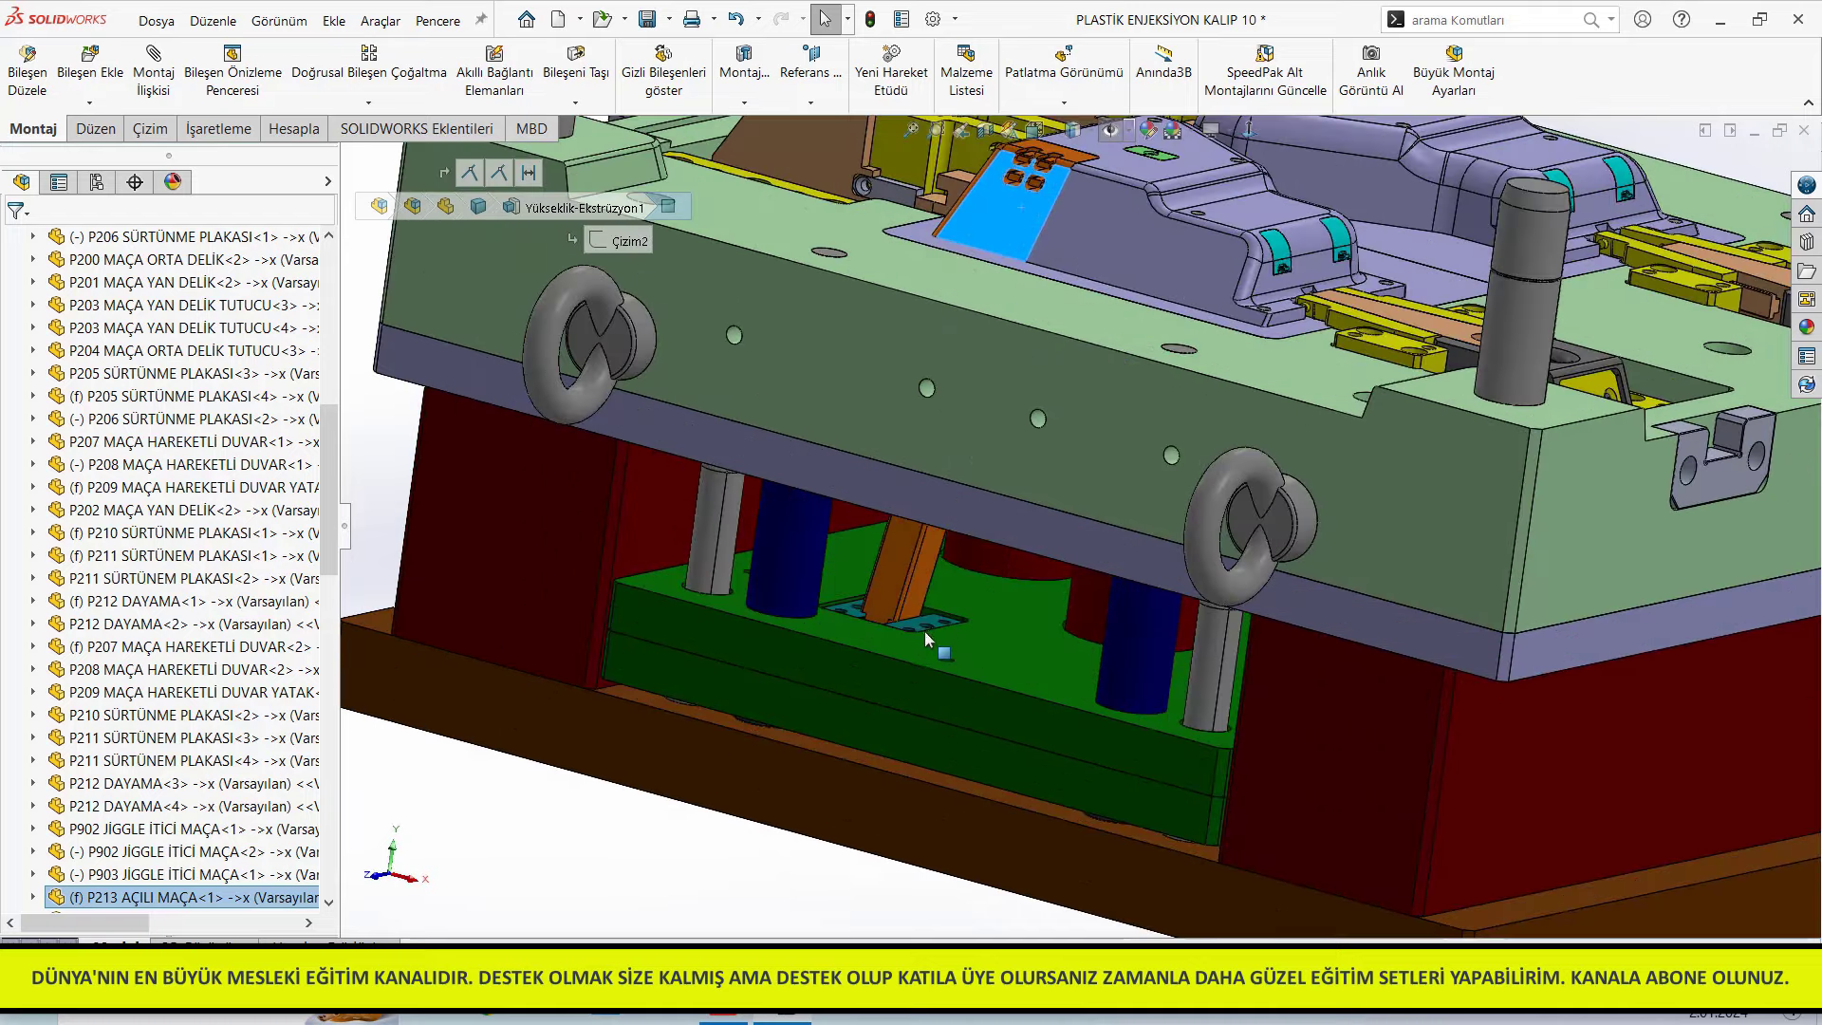
scroll(924, 631, "down", 4)
scroll(854, 651, "down", 3)
scroll(1034, 628, "up", 1)
scroll(1033, 629, "up", 5)
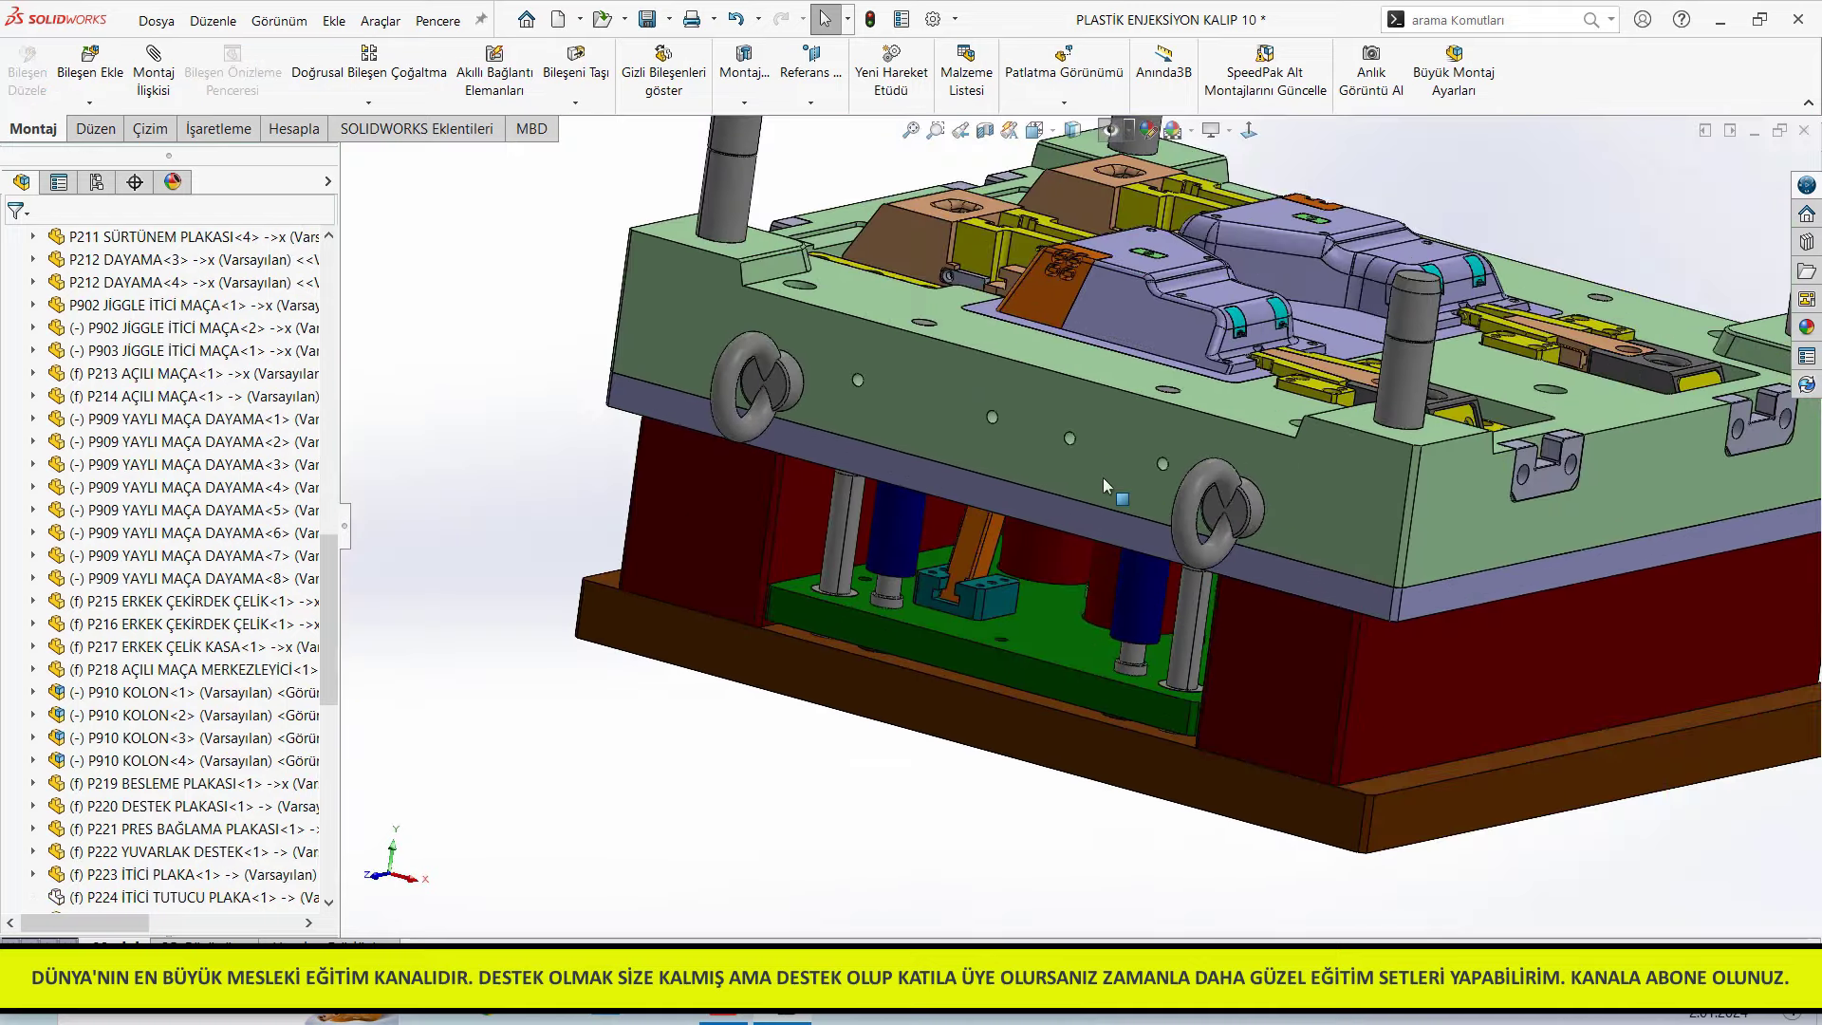
mouse_move(1103, 476)
middle_mouse_down()
mouse_move(1088, 691)
mouse_move(1189, 512)
middle_mouse_up()
scroll(1189, 513, "down", 3)
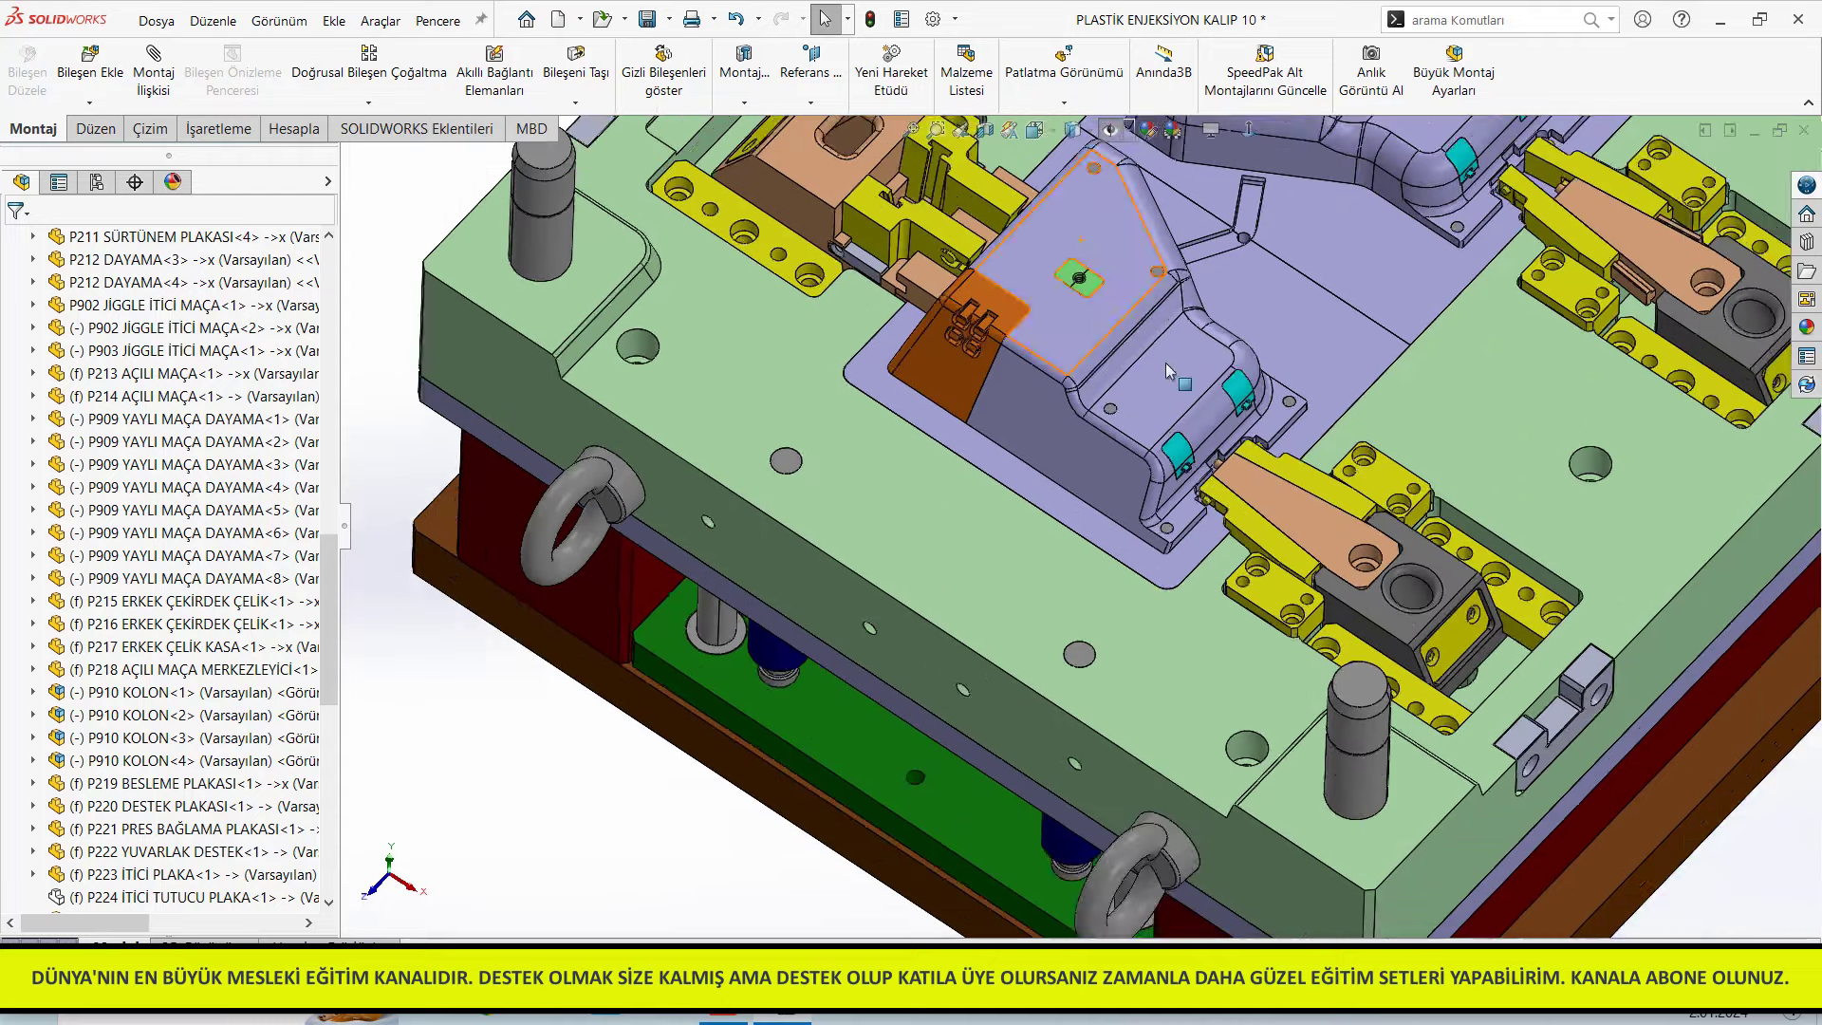
scroll(1189, 513, "down", 3)
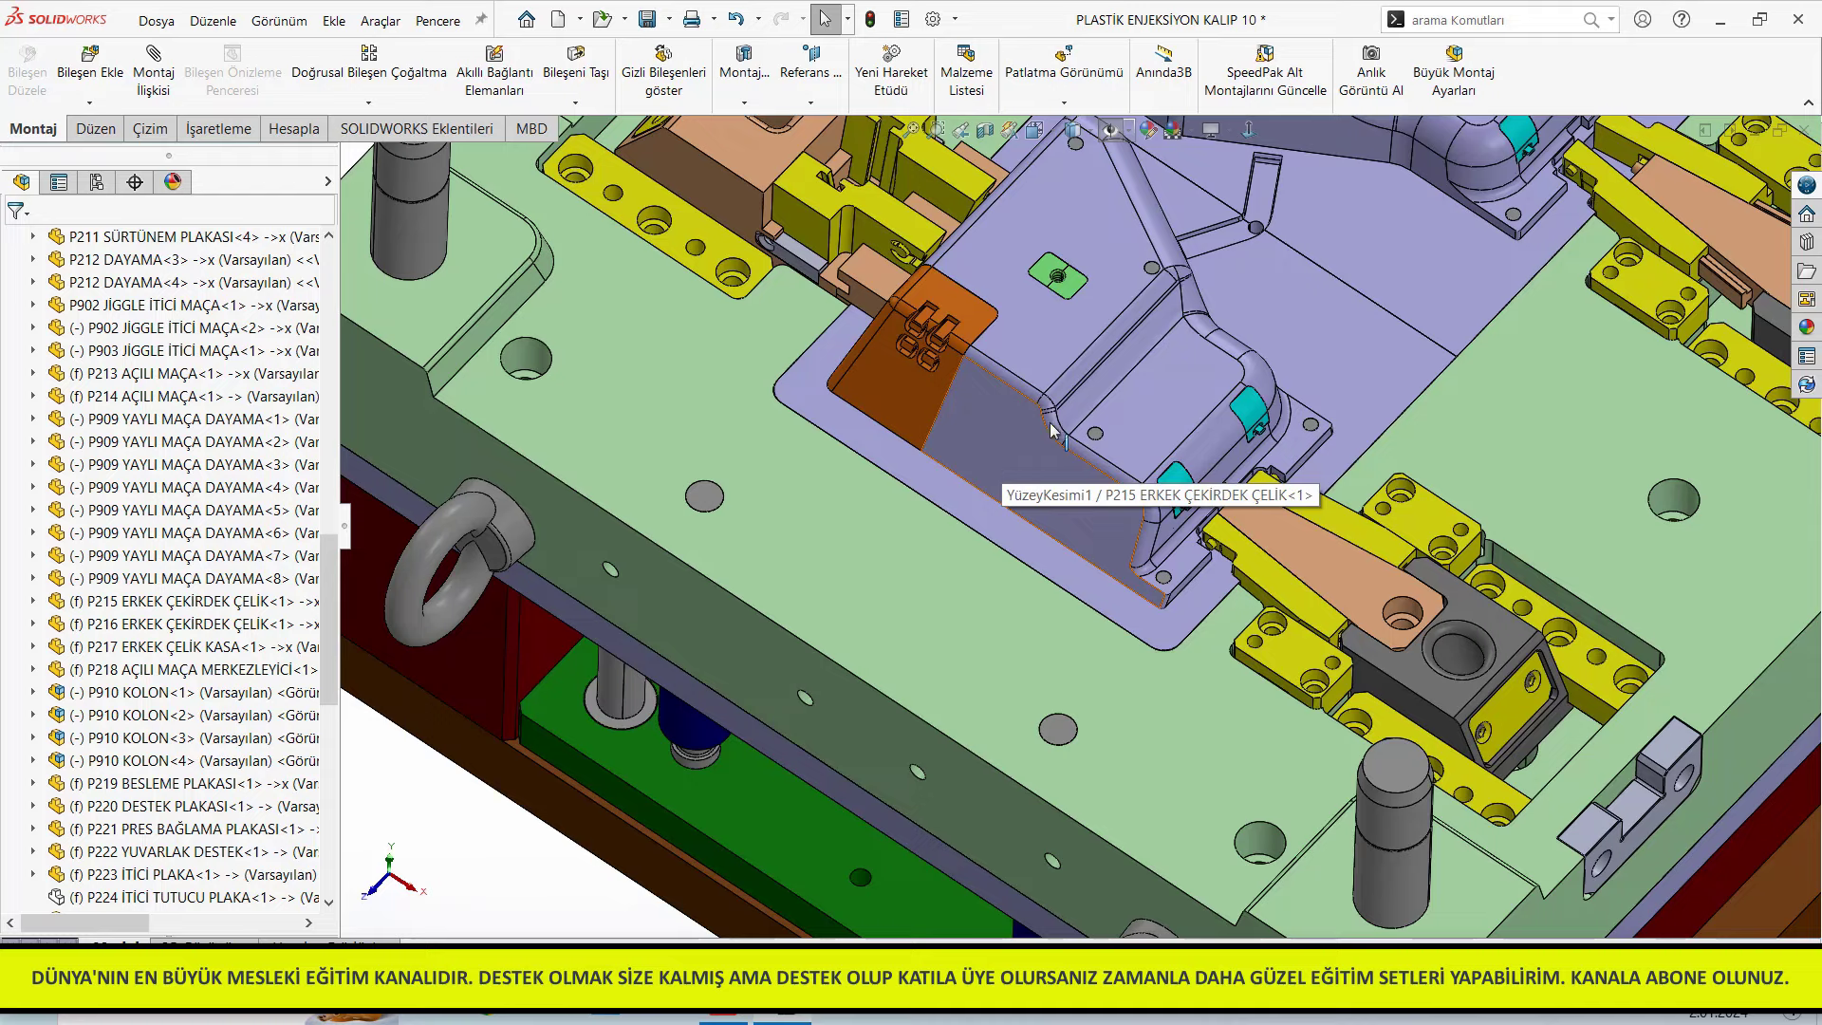
scroll(1054, 429, "up", 5)
middle_click_drag(1149, 321, 1153, 322)
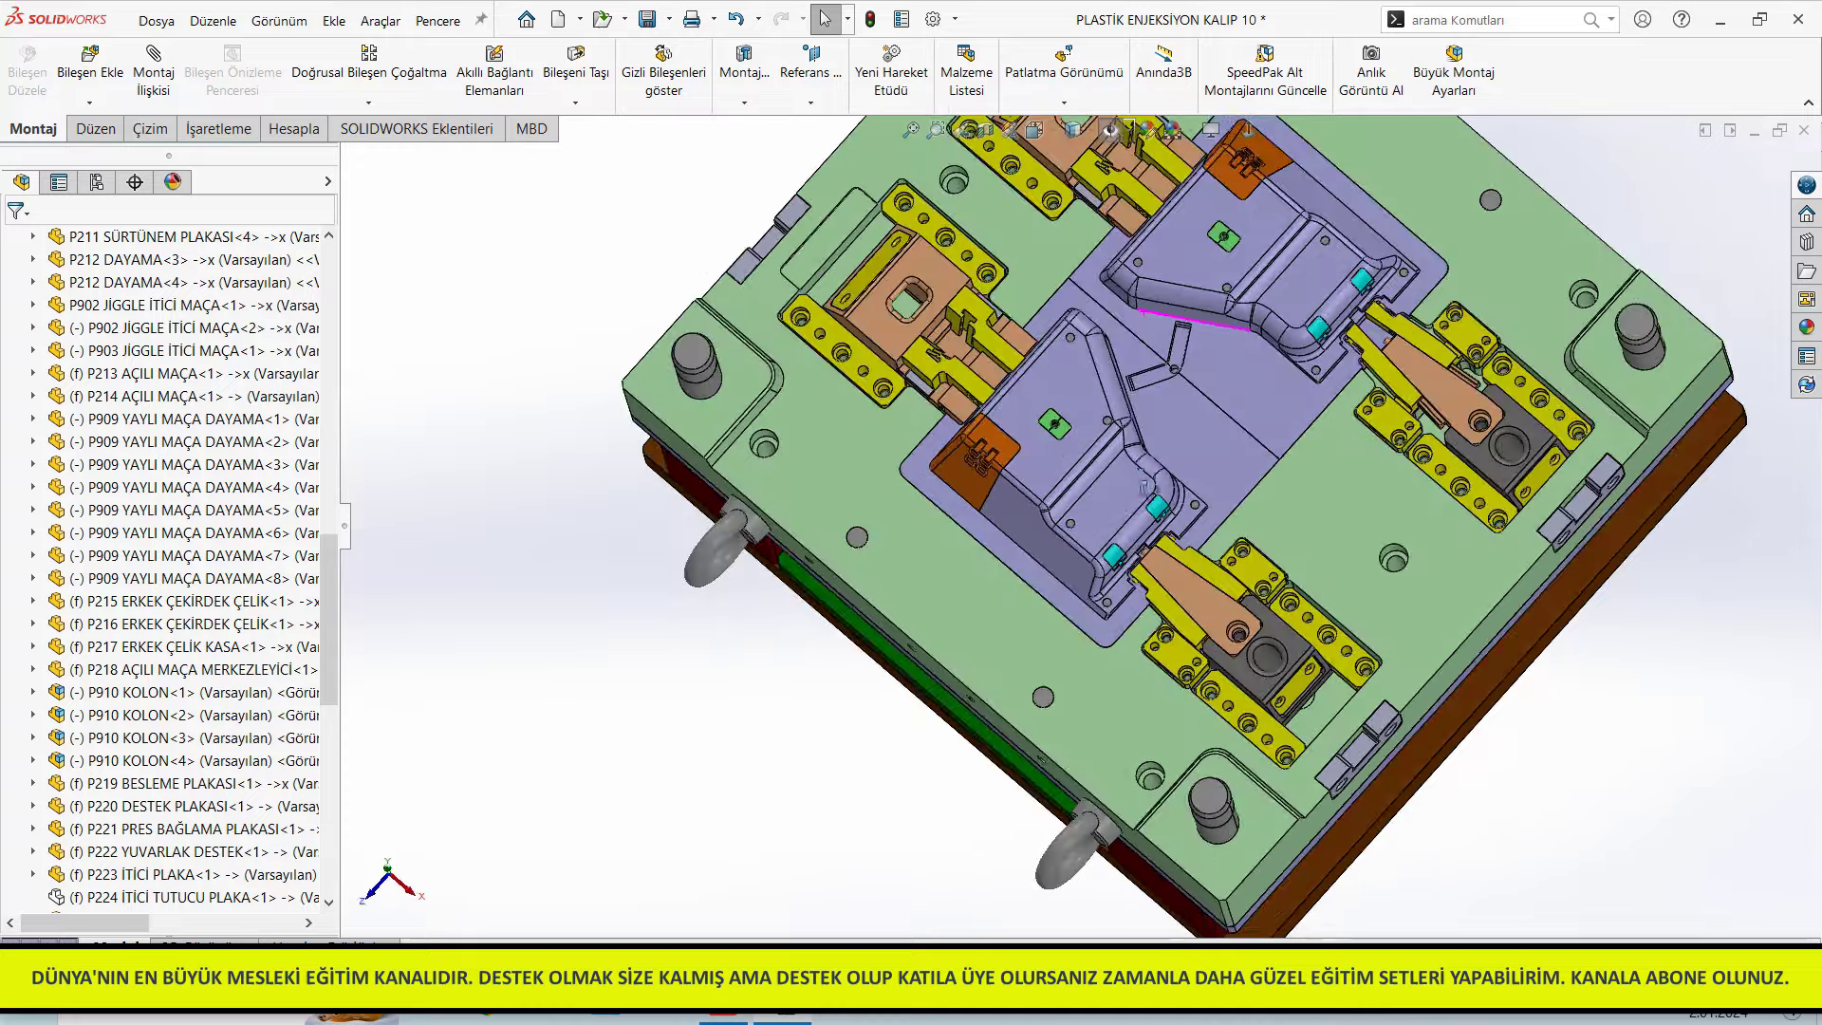
key("ctrl+7")
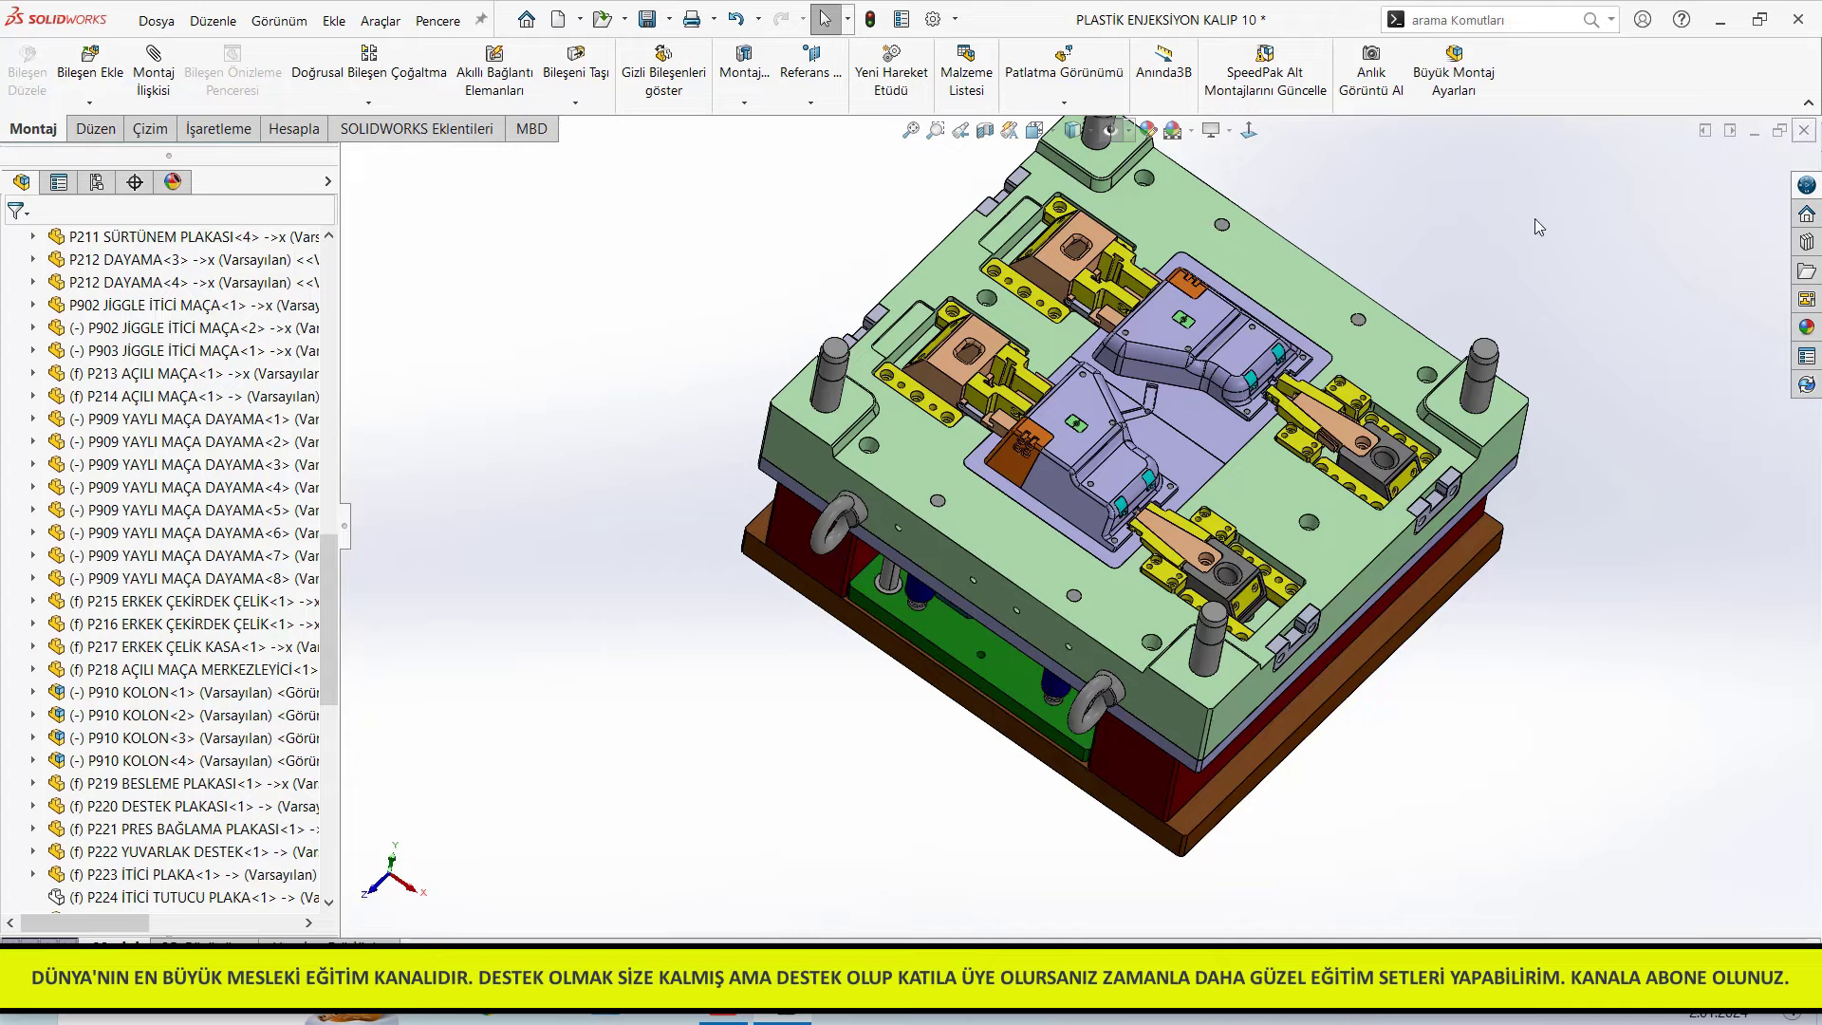
key("ctrl+s")
Close mold 10 at the save prompt and open the assembly in the PLASTİK ENJEKSİYON KALIP 11 folder
left_click(452, 405)
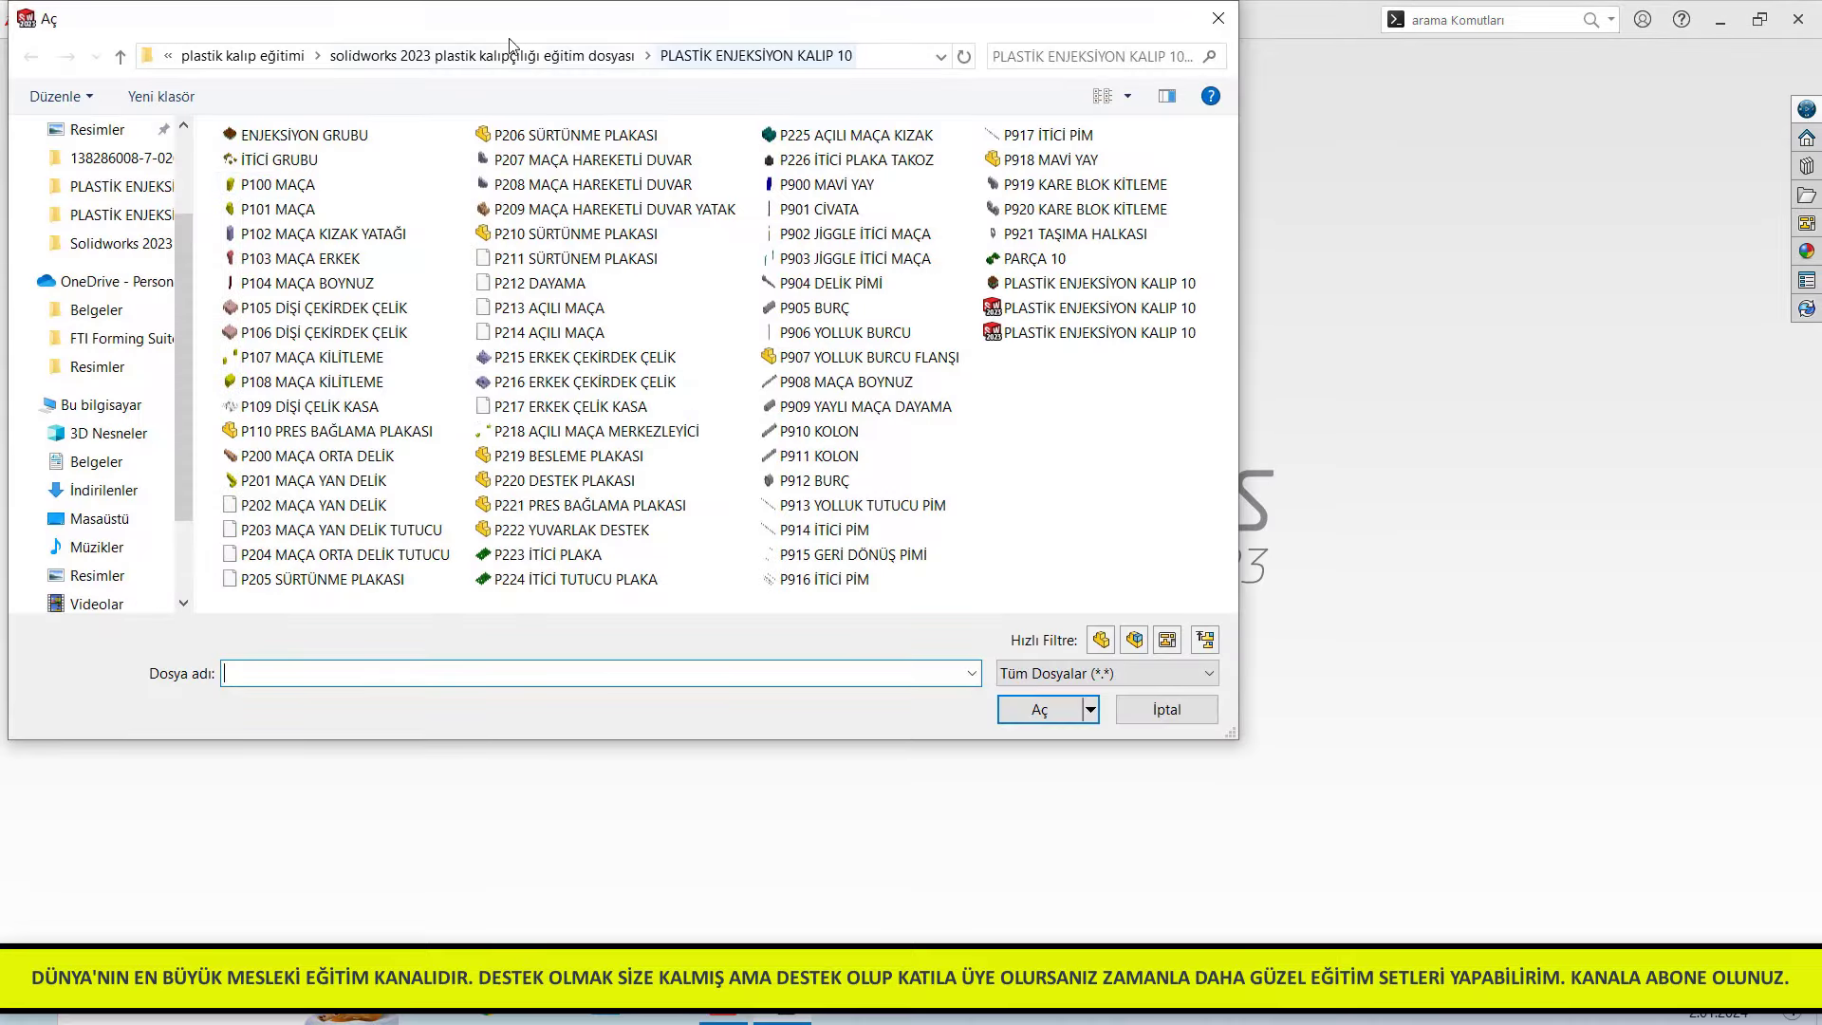
left_click(548, 59)
double_click(386, 427)
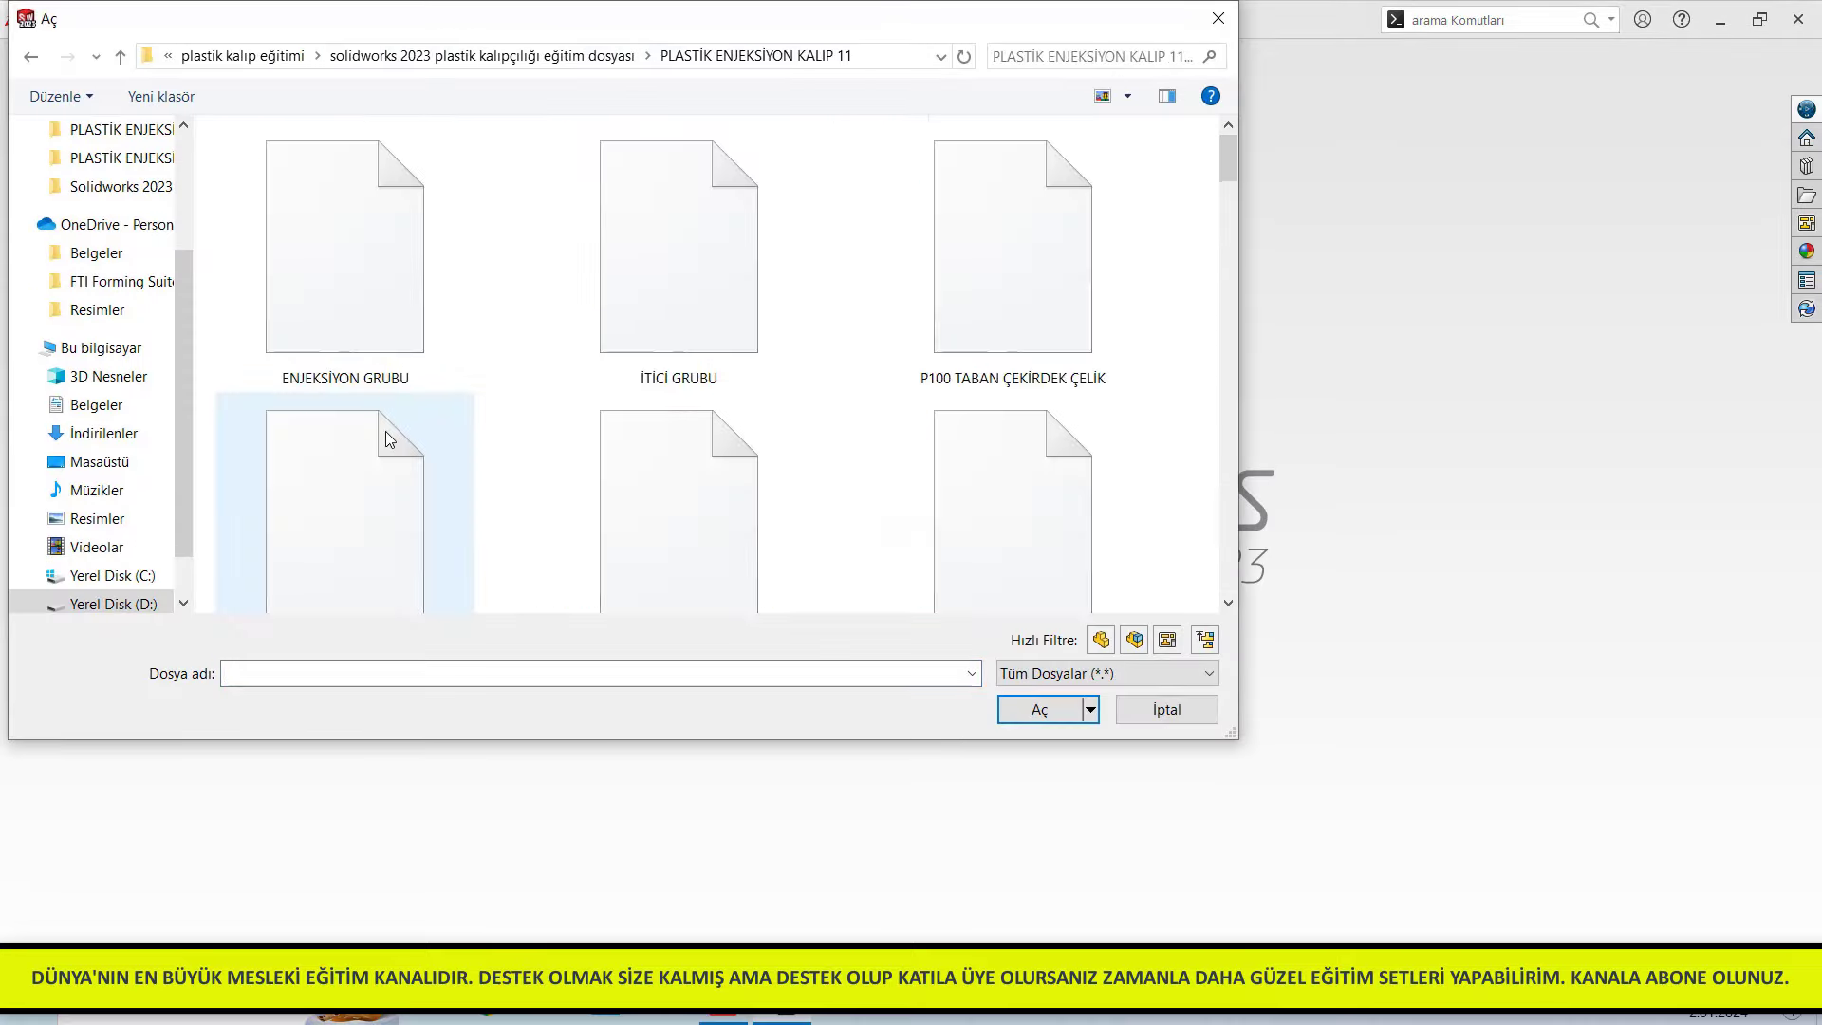
scroll(822, 479, "down", 5)
scroll(862, 513, "down", 5)
scroll(825, 507, "down", 5)
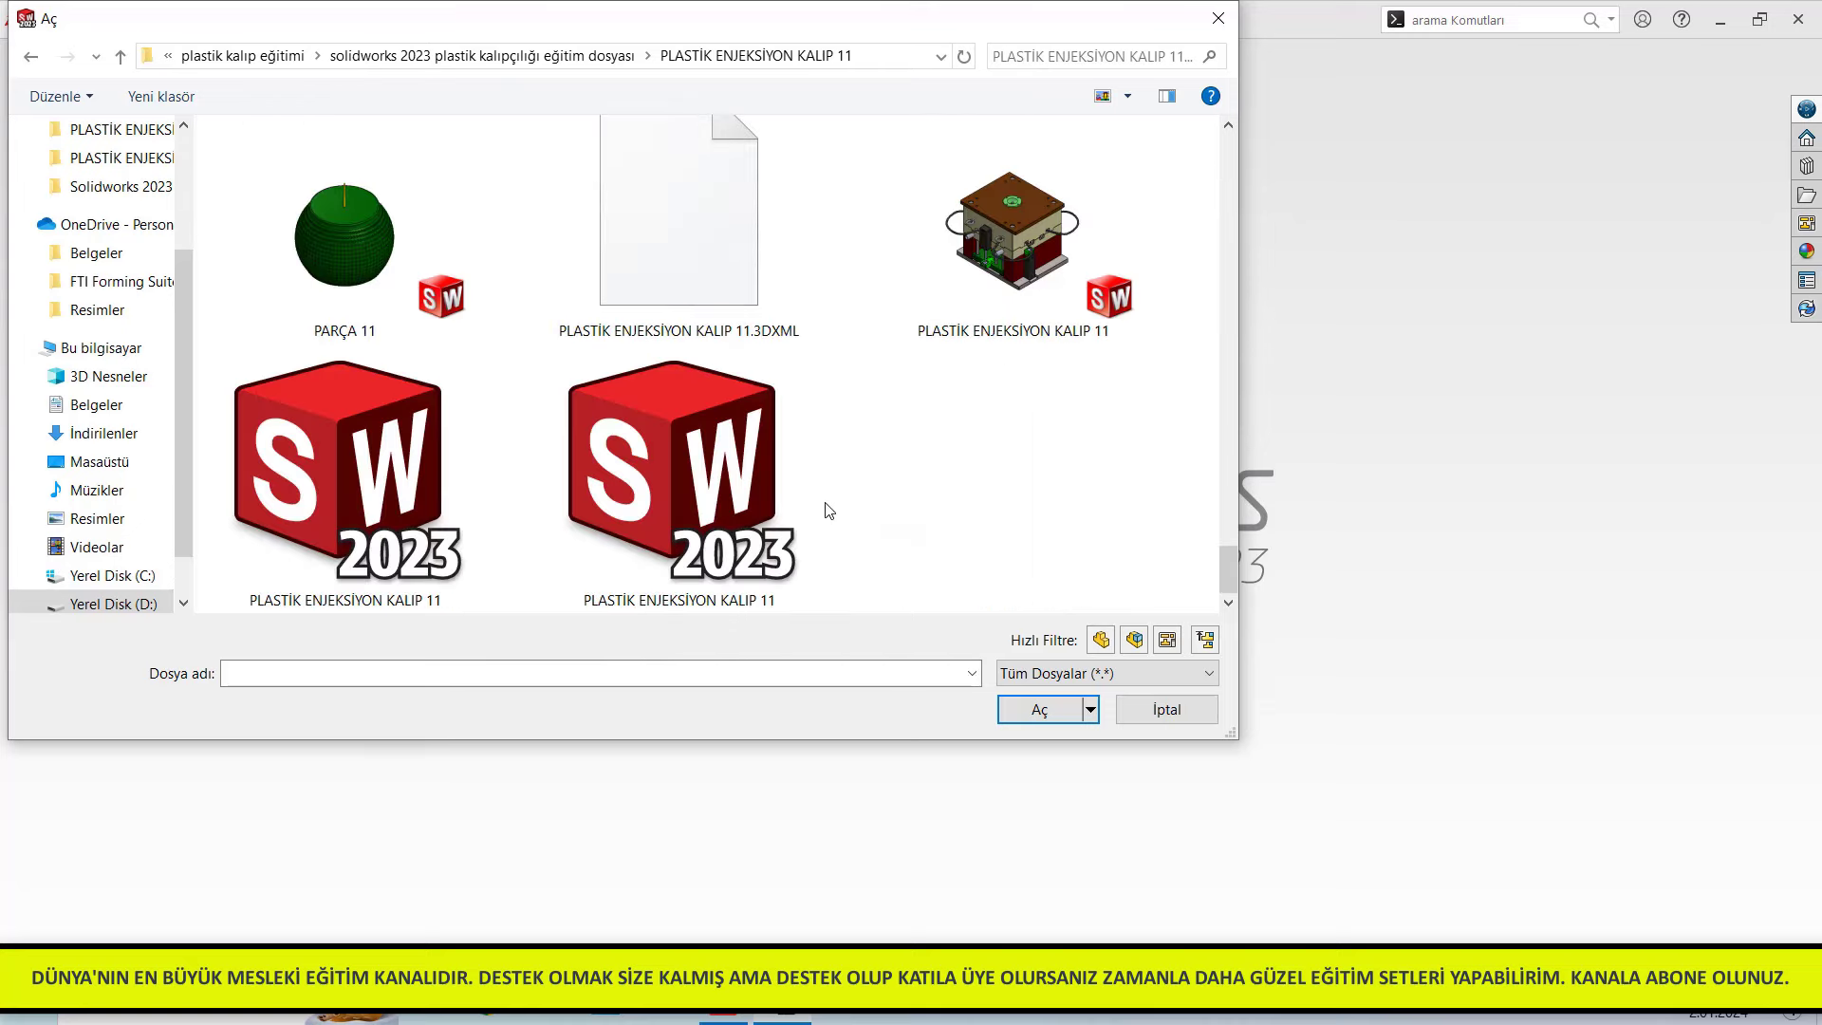
left_click(1018, 248)
left_click(1041, 710)
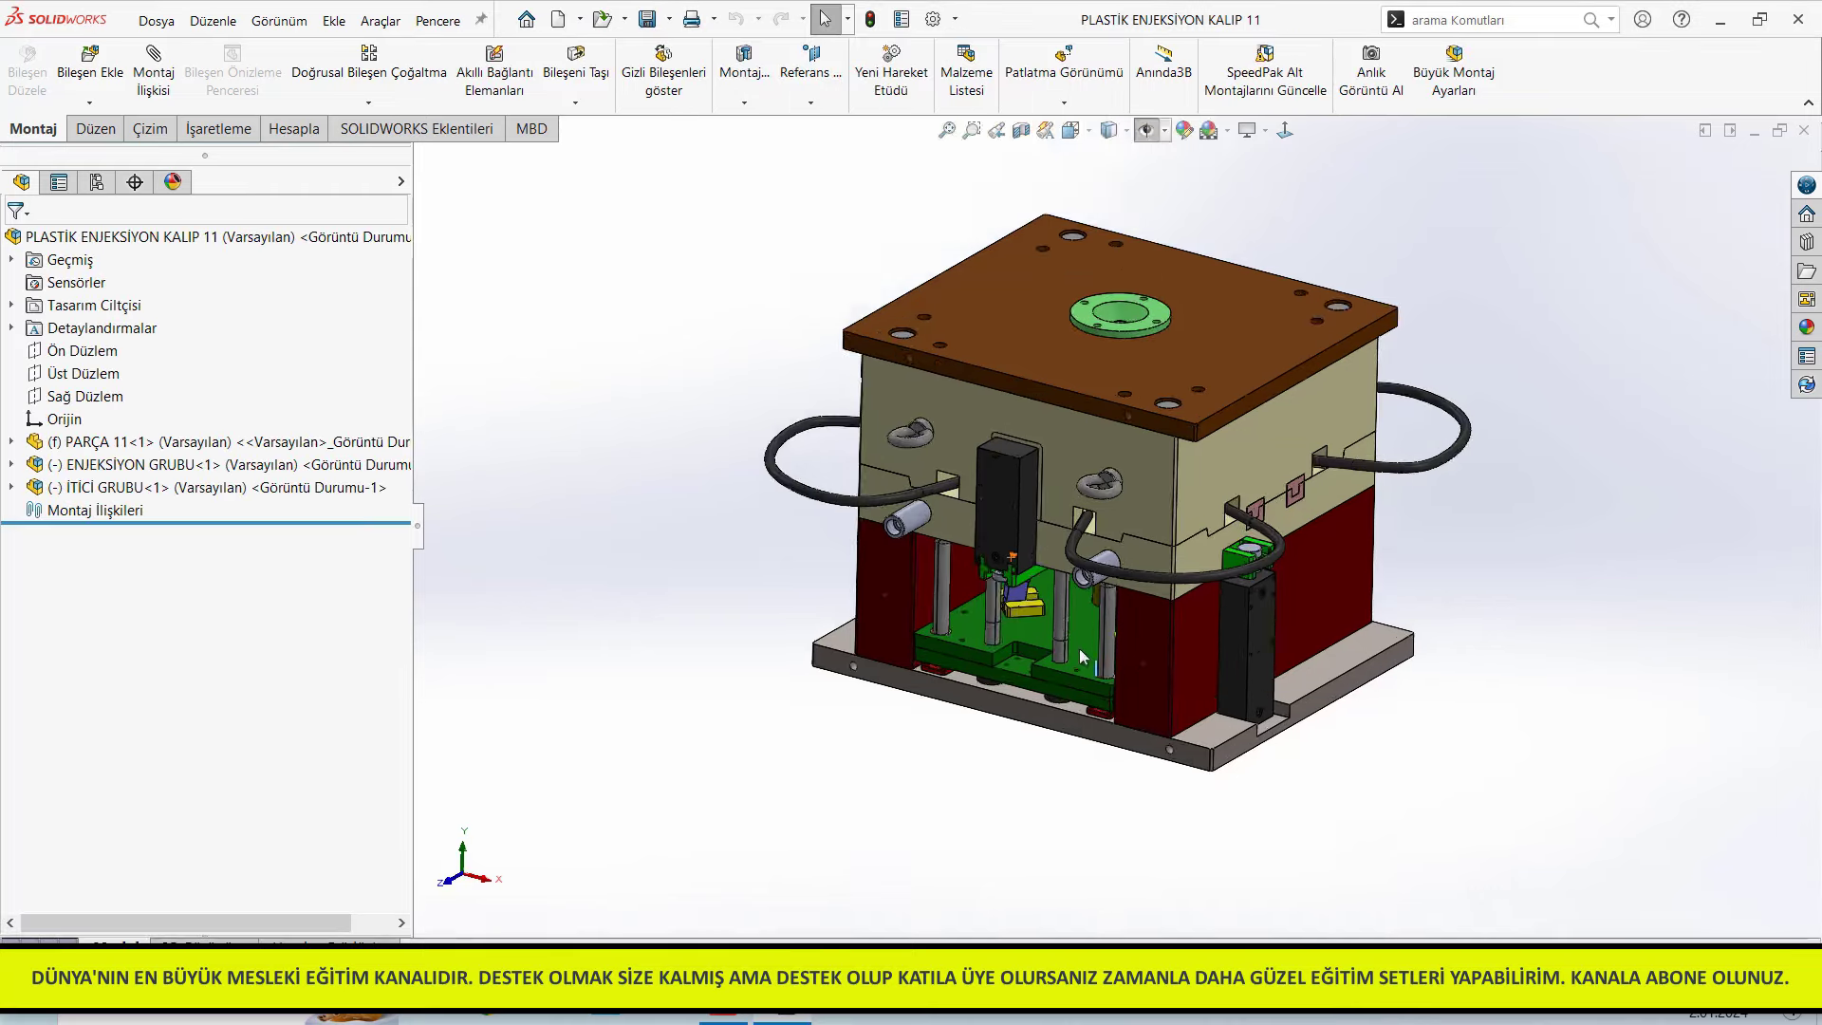
scroll(1079, 647, "down", 5)
scroll(1082, 569, "down", 3)
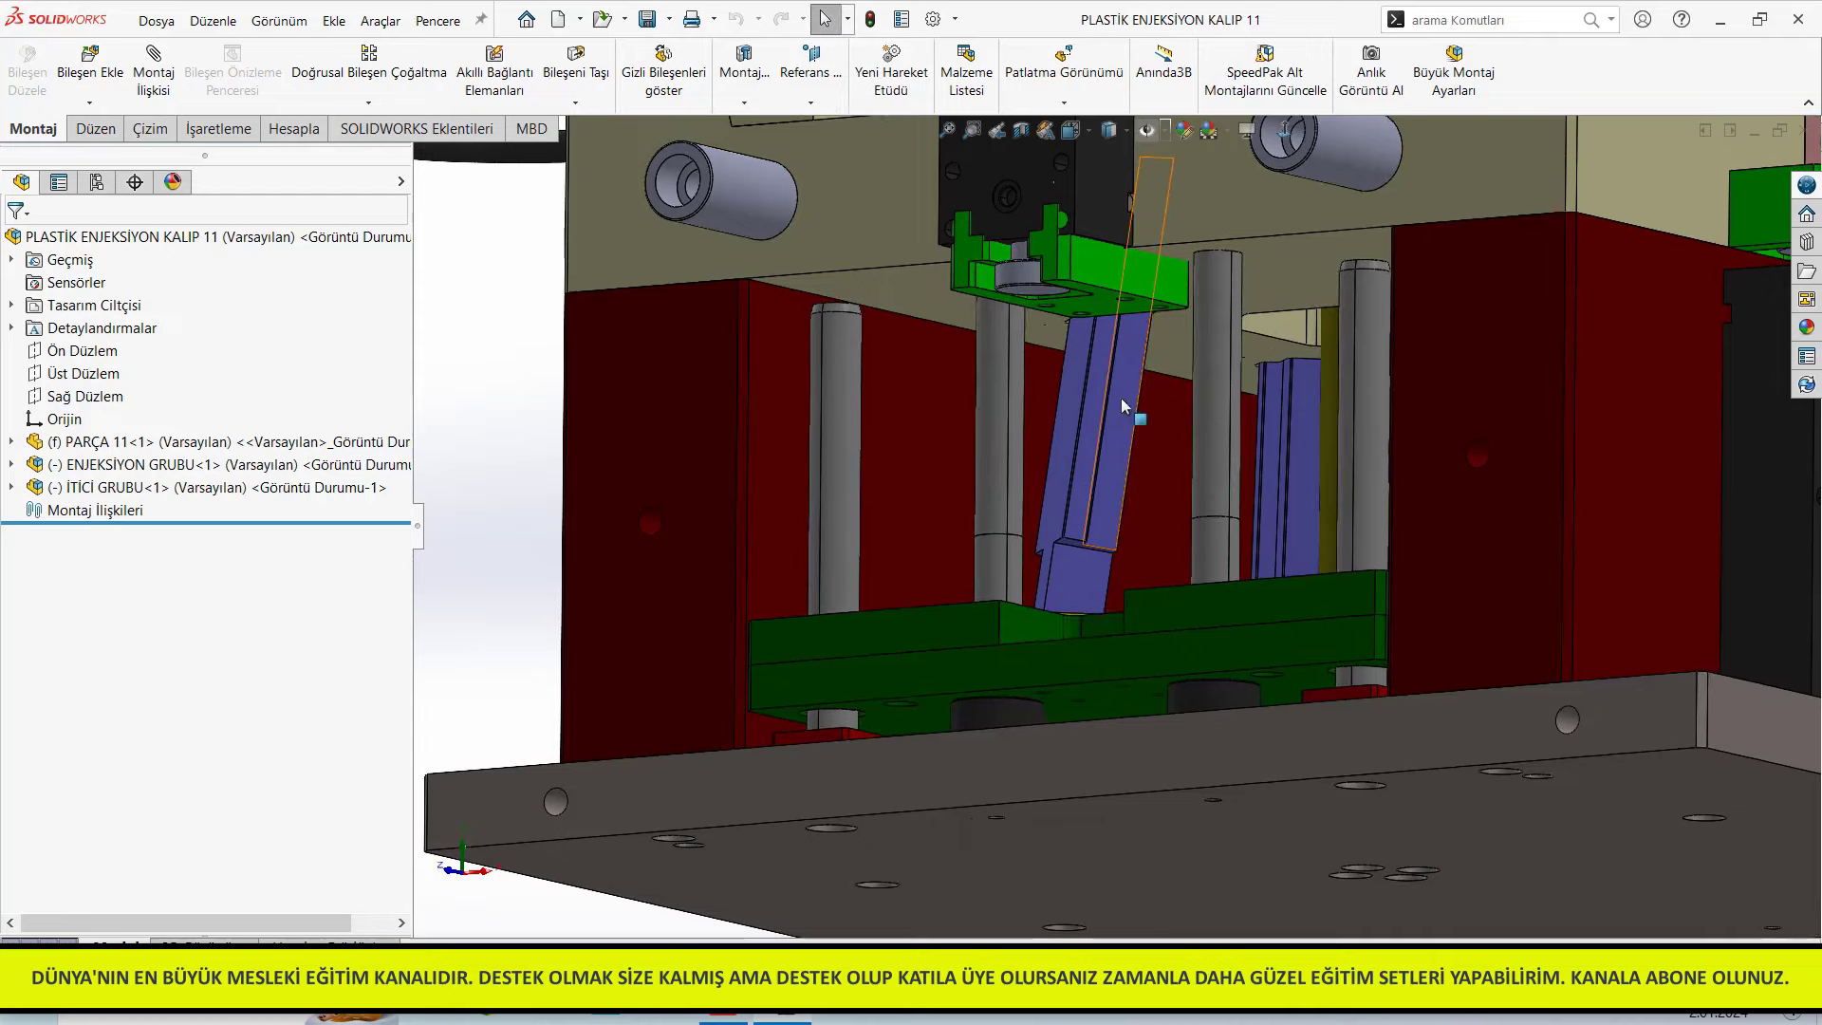
middle_click_drag(1080, 608, 1073, 702)
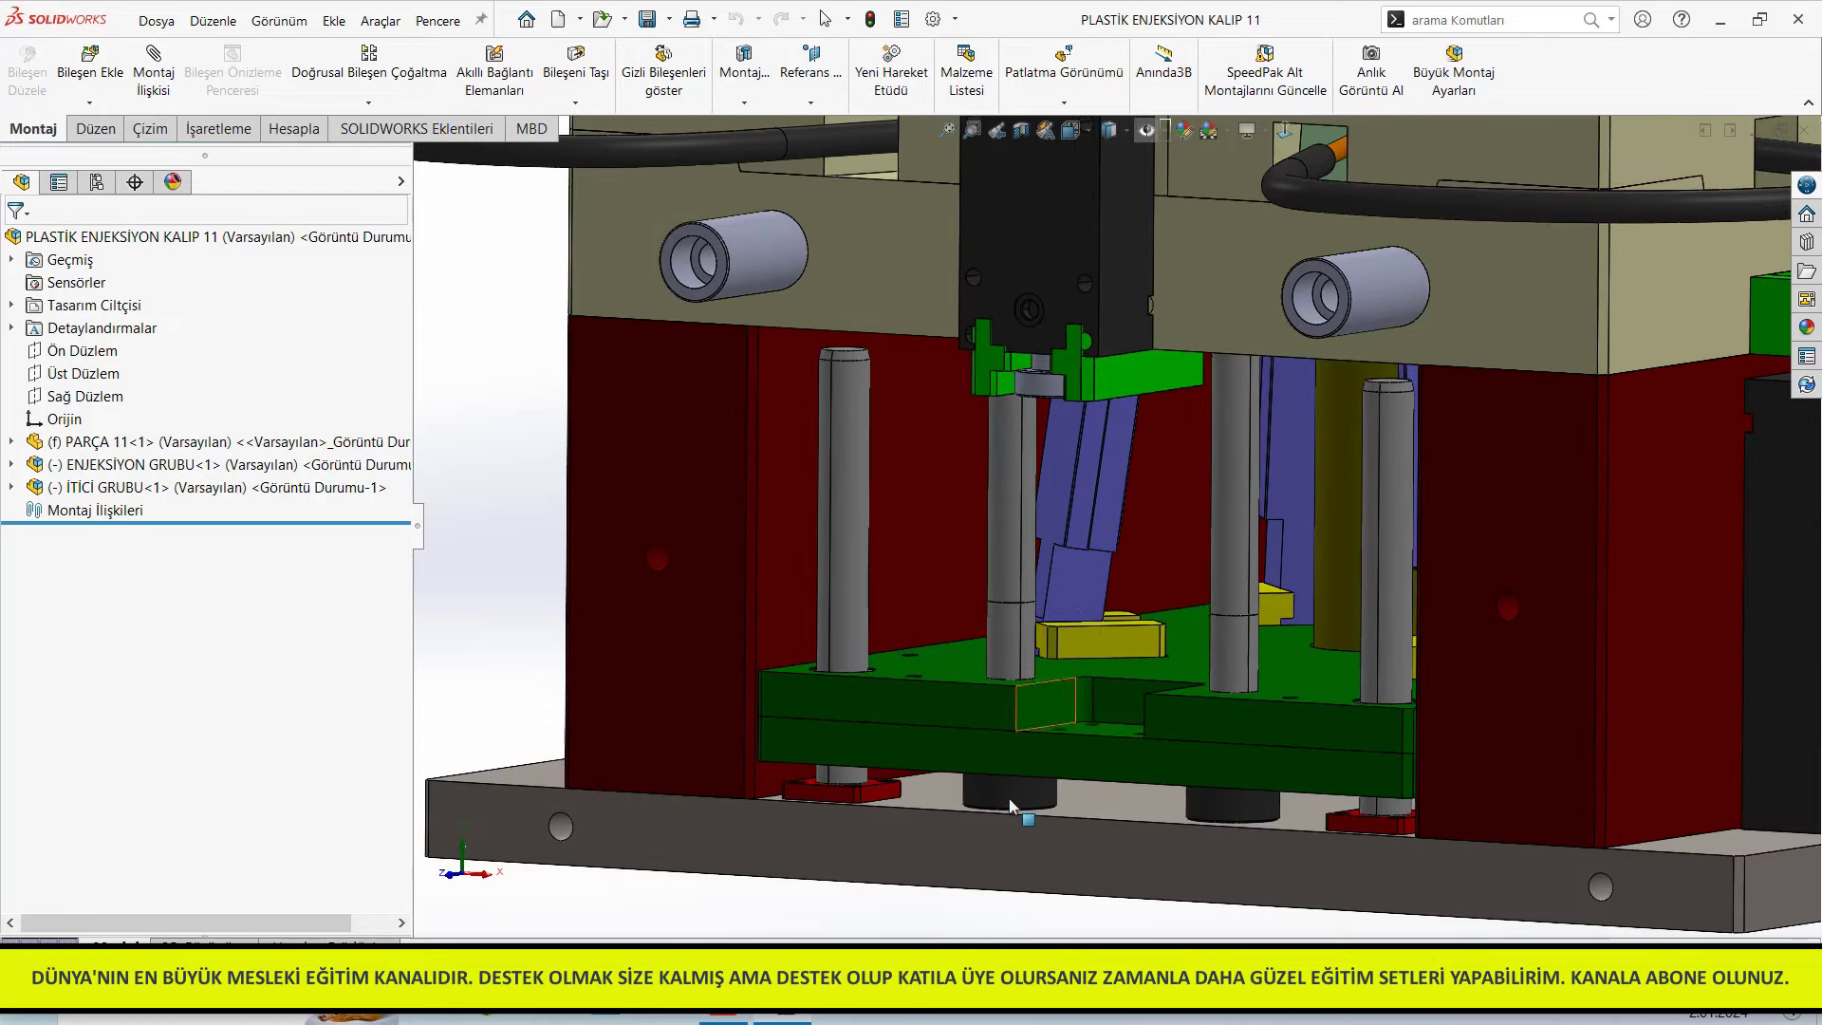
left_click(1011, 802)
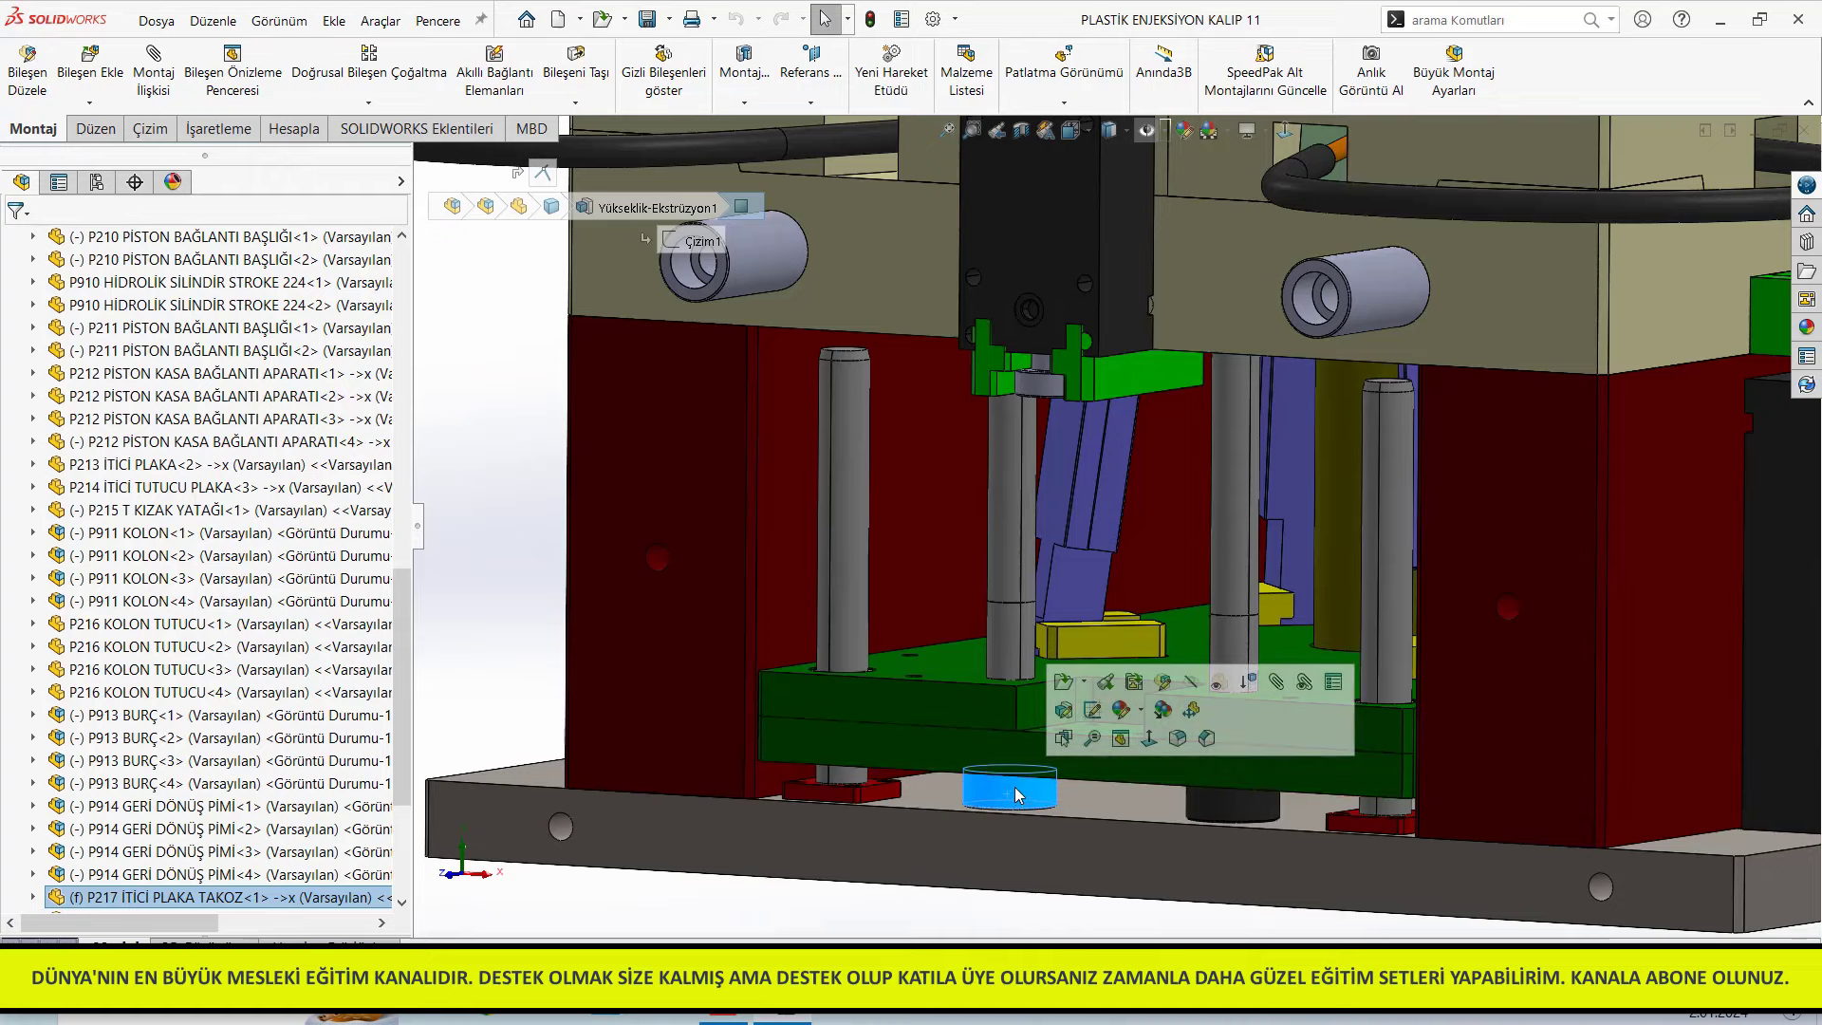
left_click(788, 904)
middle_click_drag(943, 776, 938, 674)
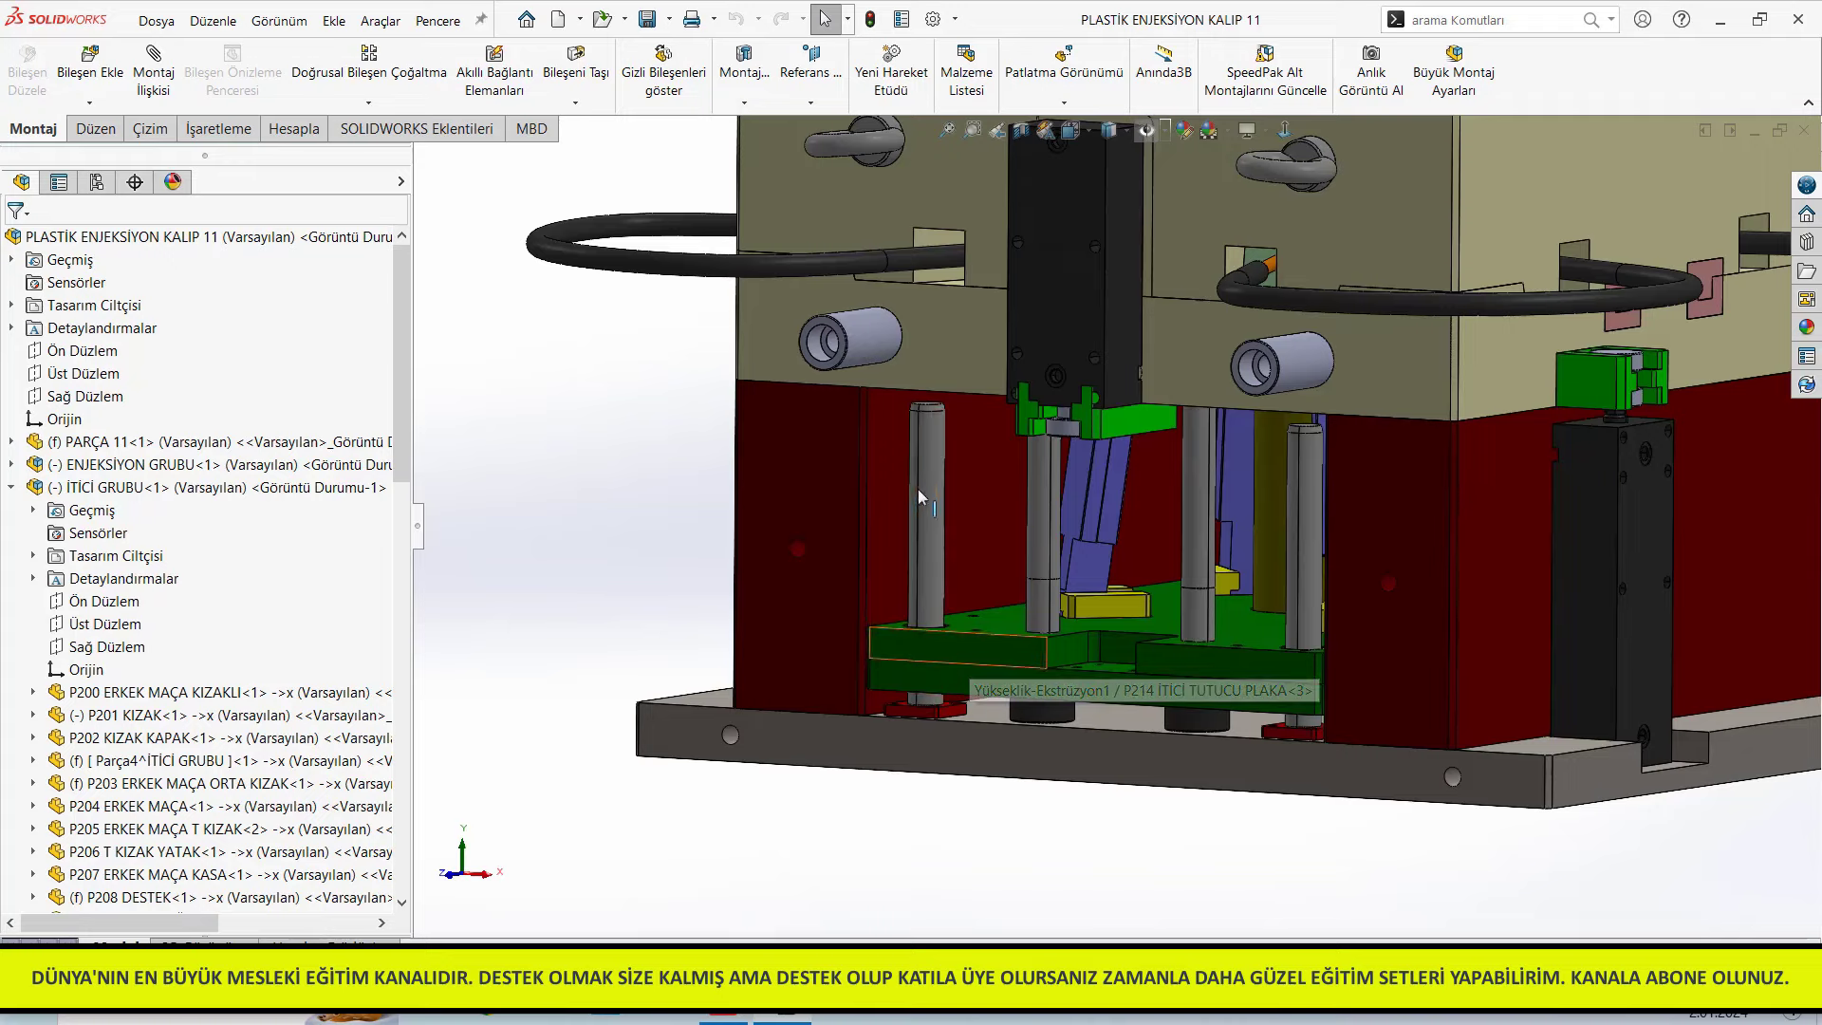
scroll(976, 837, "up", 5)
middle_click_drag(976, 837, 1234, 575)
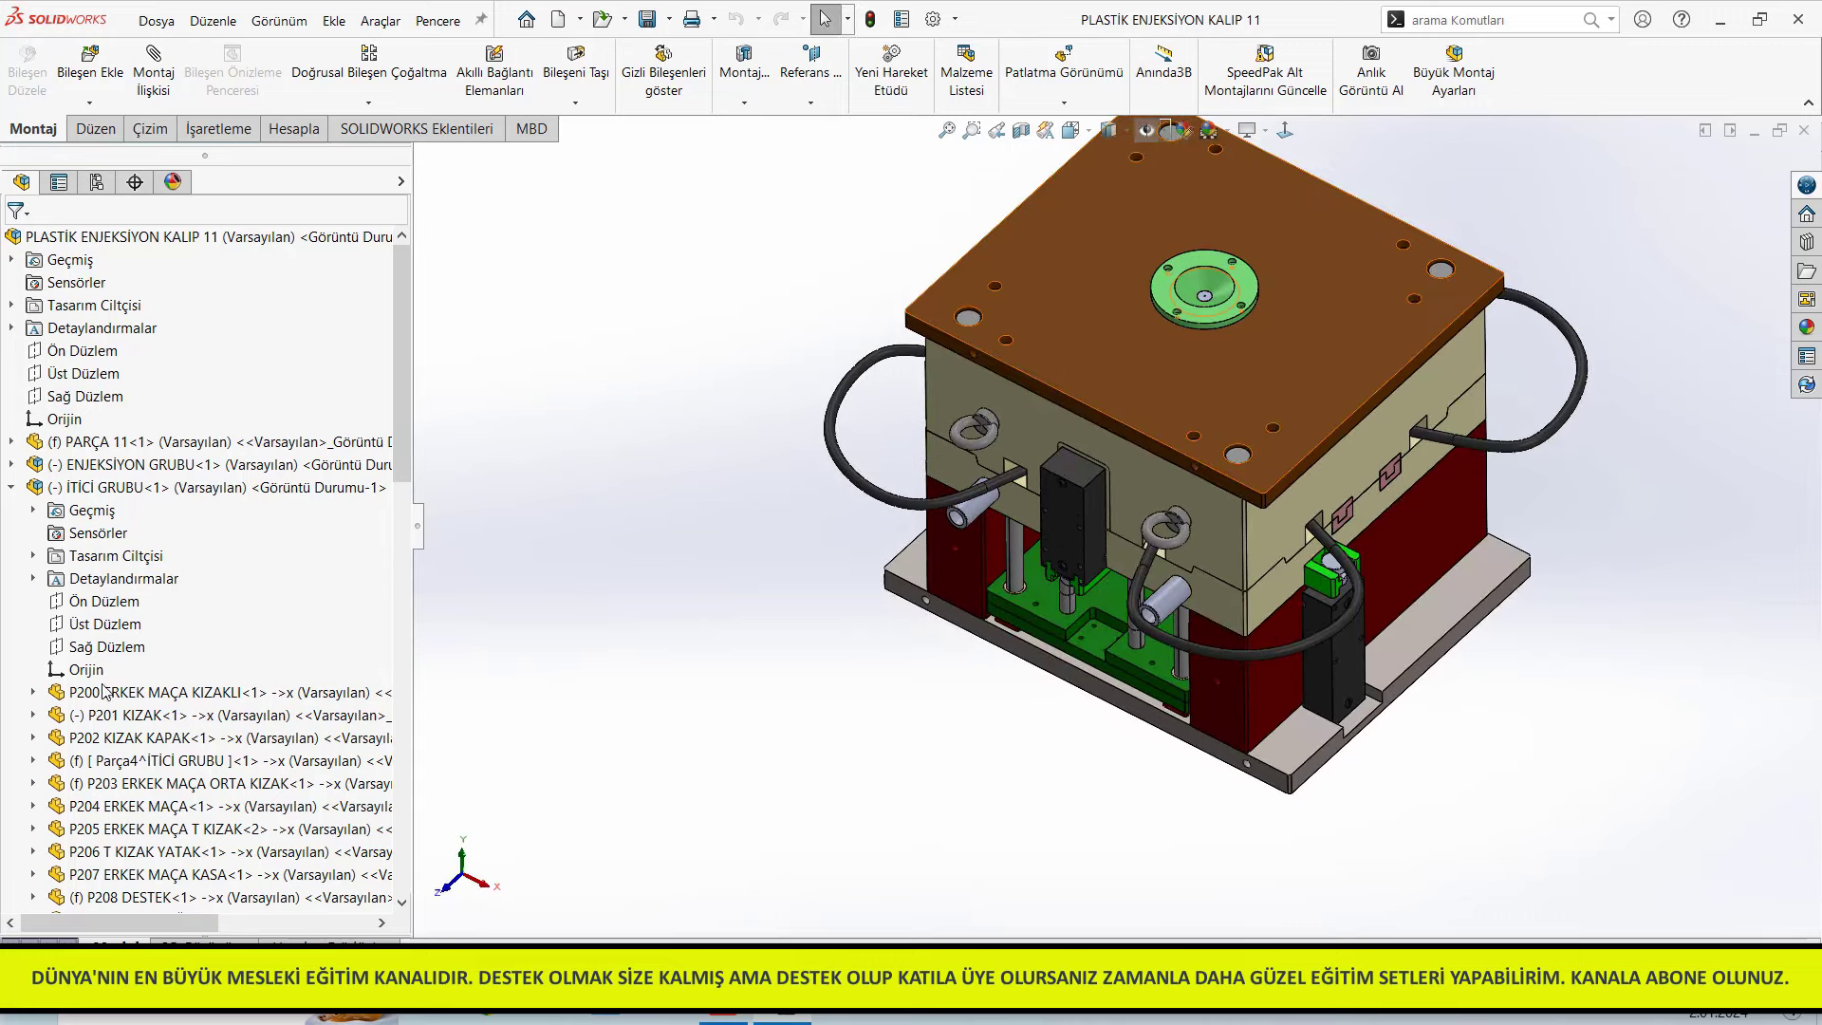
Hide the ENJEKSİYON GRUBU subassembly and orbit mold 11 to a low front view
left_click(114, 465)
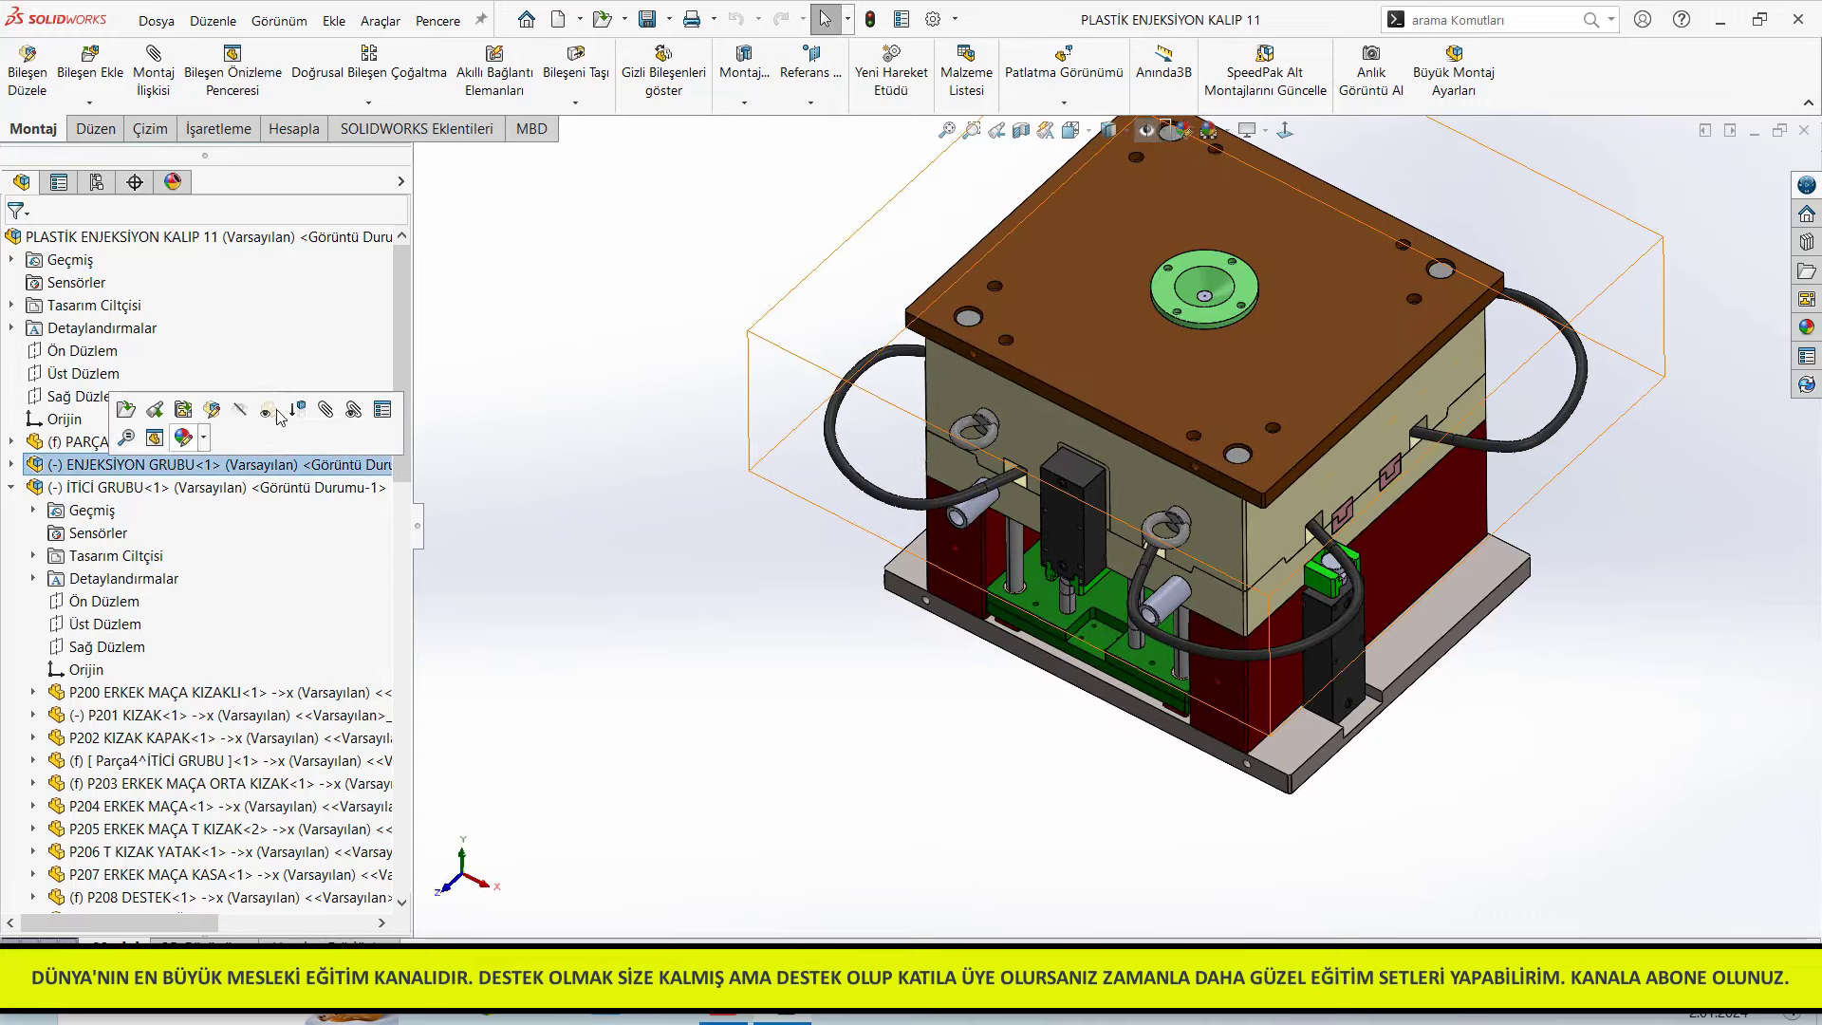
key("Tab")
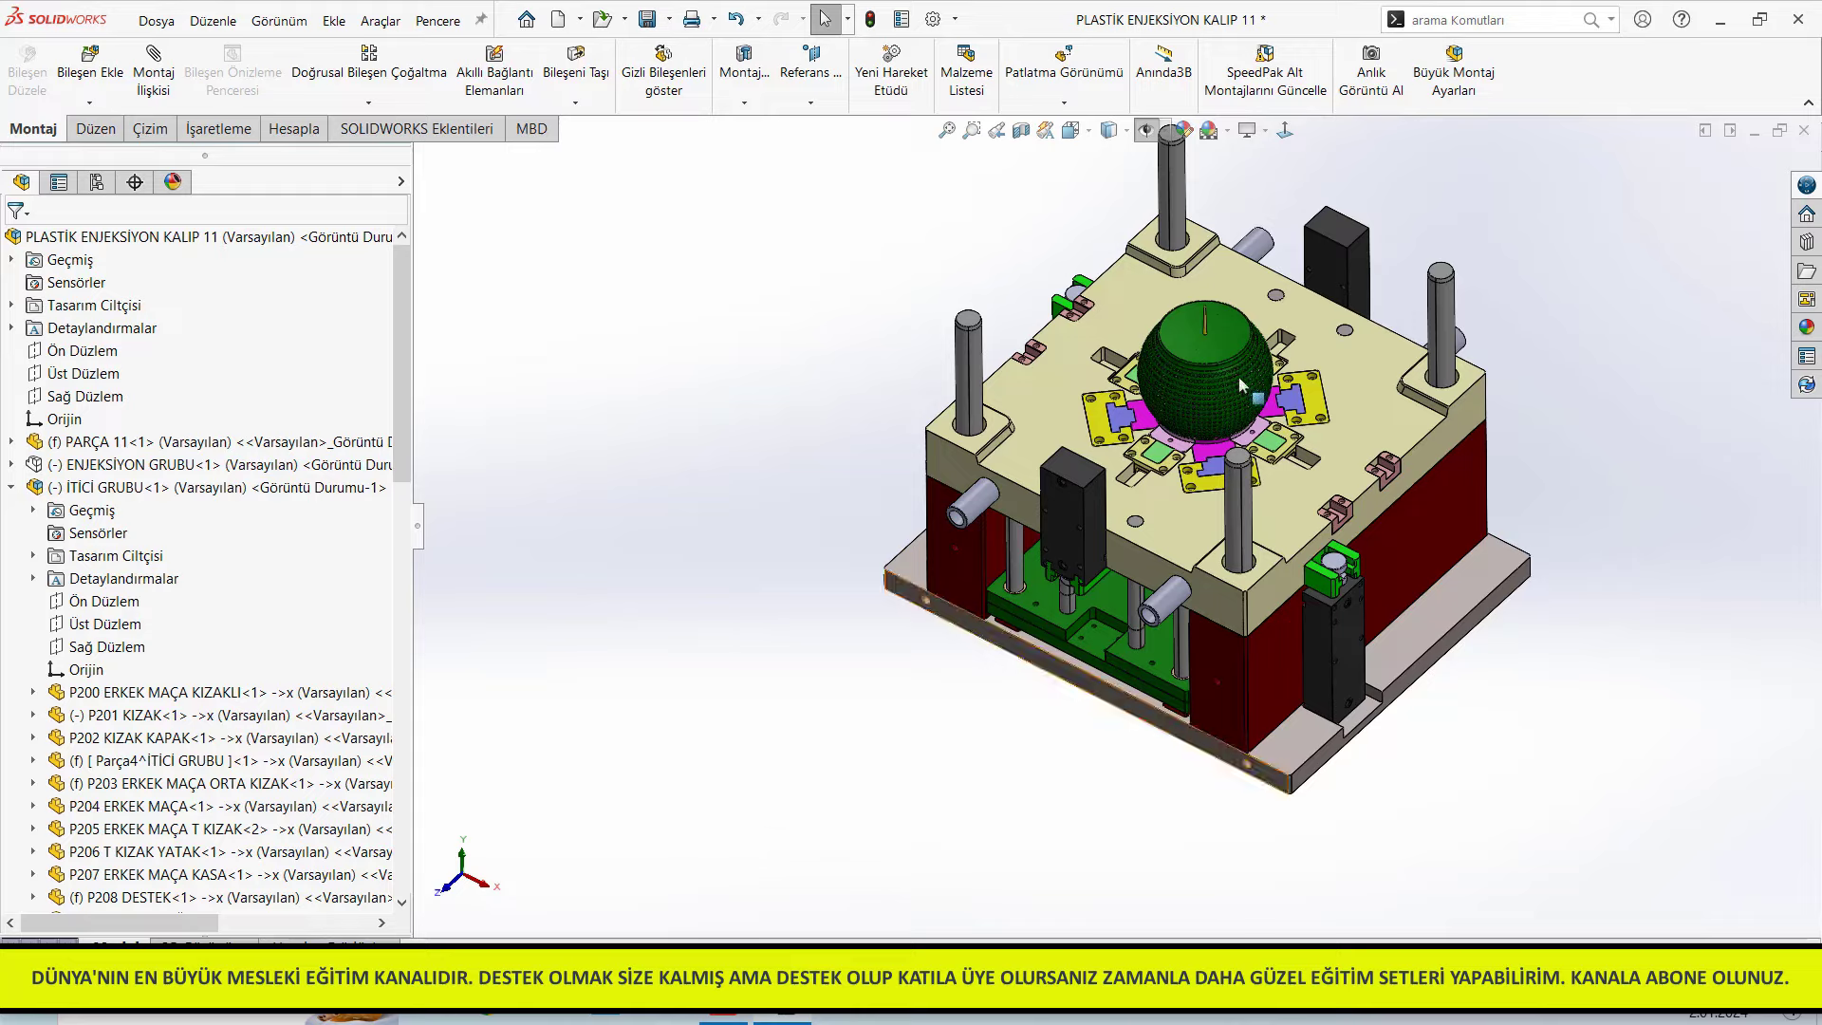
scroll(1173, 408, "down", 5)
scroll(1192, 630, "down", 3)
mouse_move(1192, 630)
middle_mouse_down()
mouse_move(1282, 474)
mouse_move(1225, 569)
middle_mouse_up()
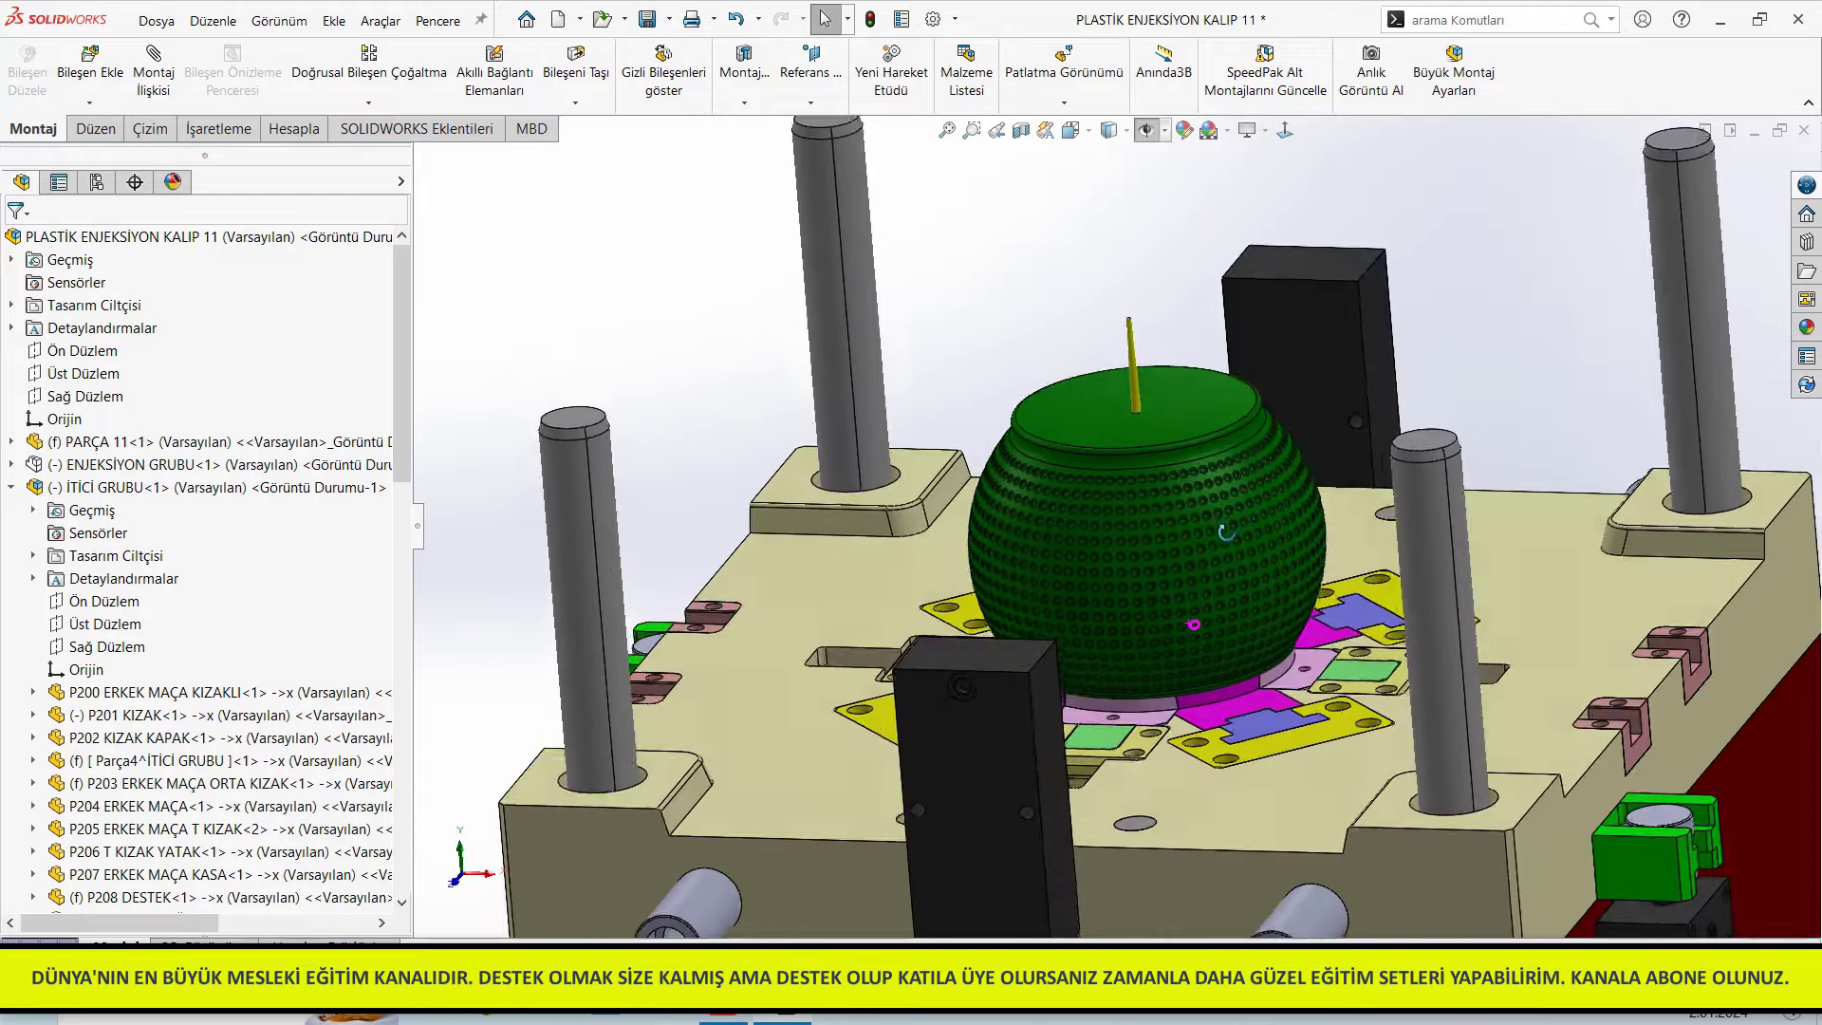
Hide the green spherical PARÇA 11 to expose the core, then zoom to fit
left_click(115, 452)
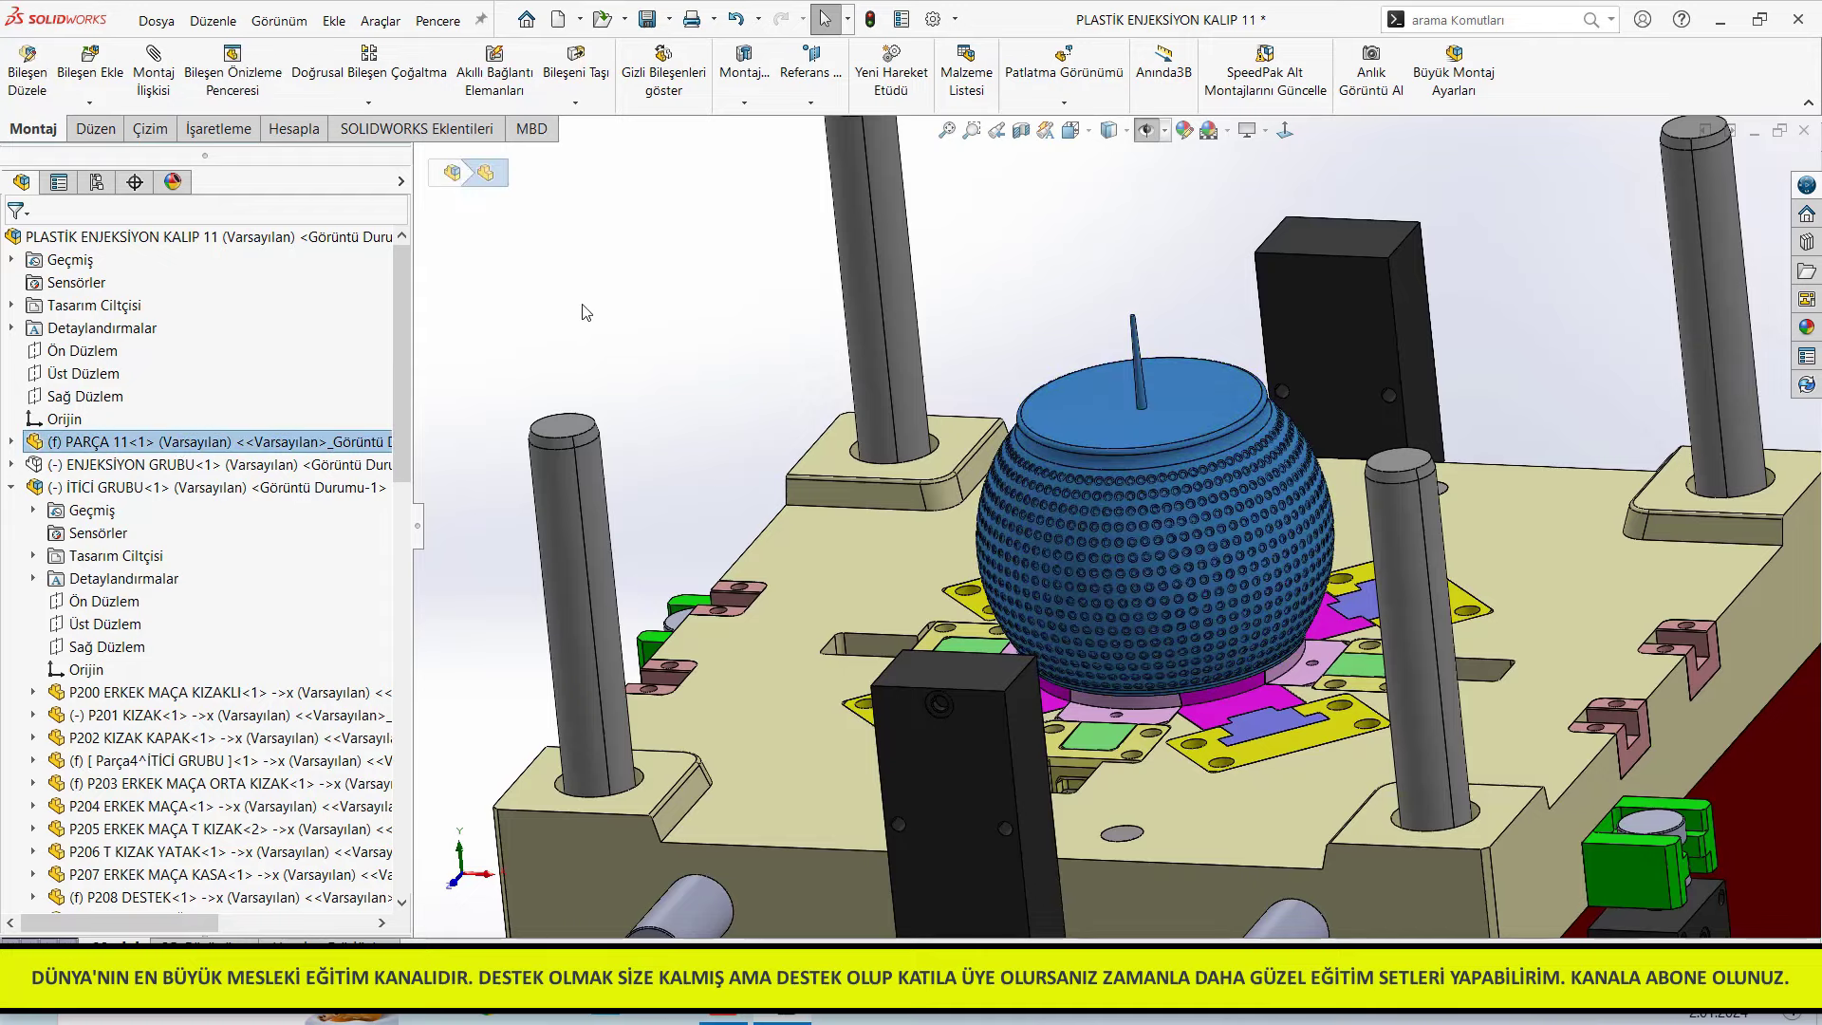
key("Tab")
mouse_move(1296, 626)
middle_mouse_down()
mouse_move(1044, 706)
mouse_move(1033, 576)
mouse_move(1008, 544)
middle_mouse_up()
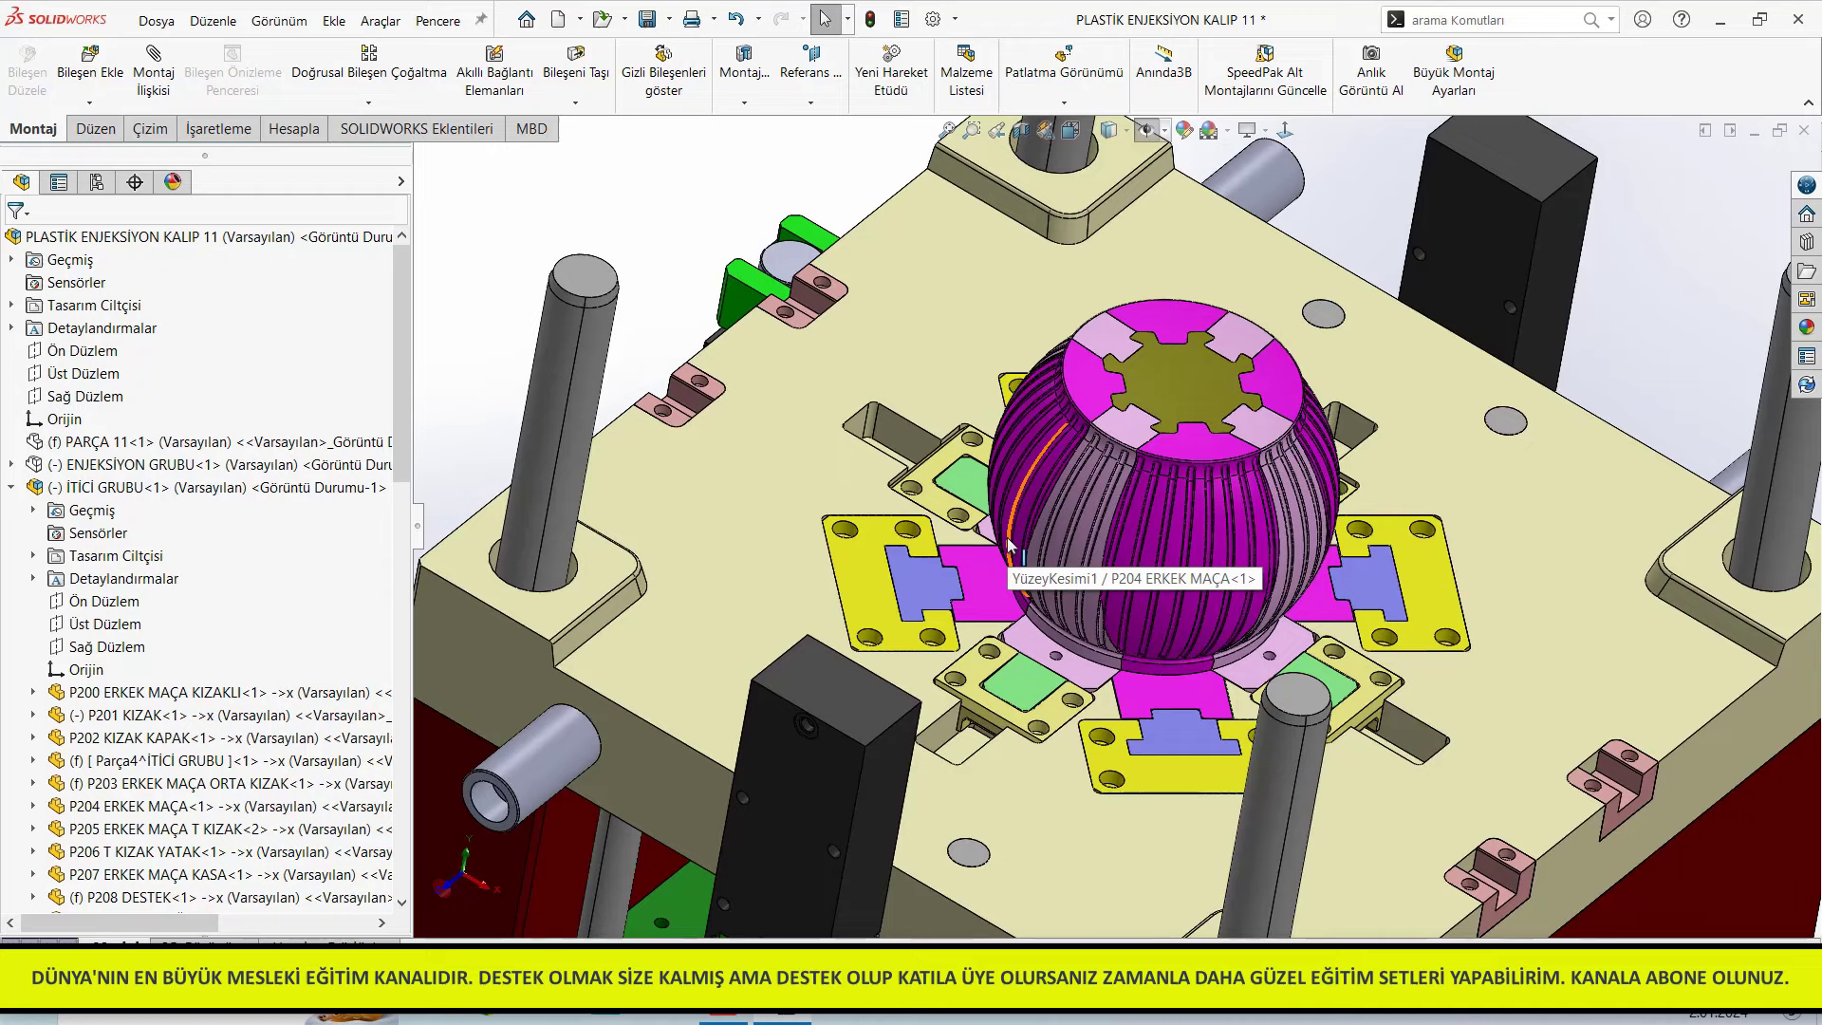
key("f")
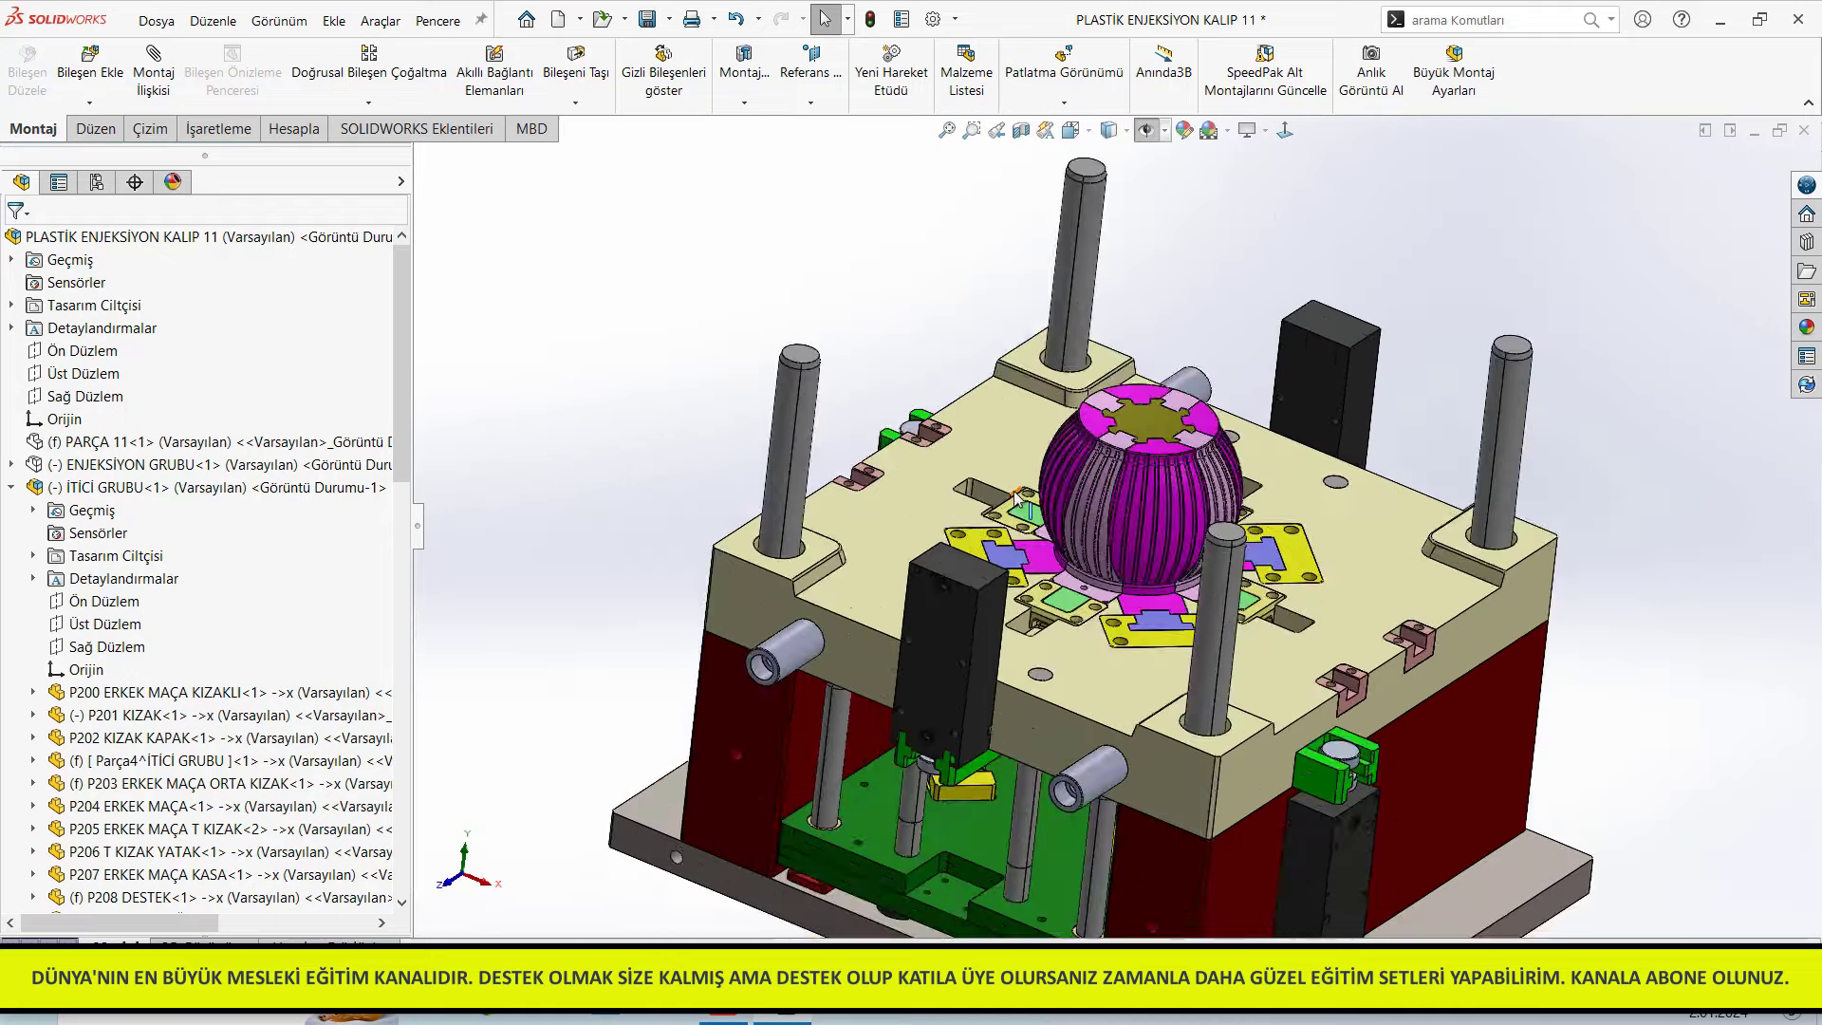
left_click(115, 467)
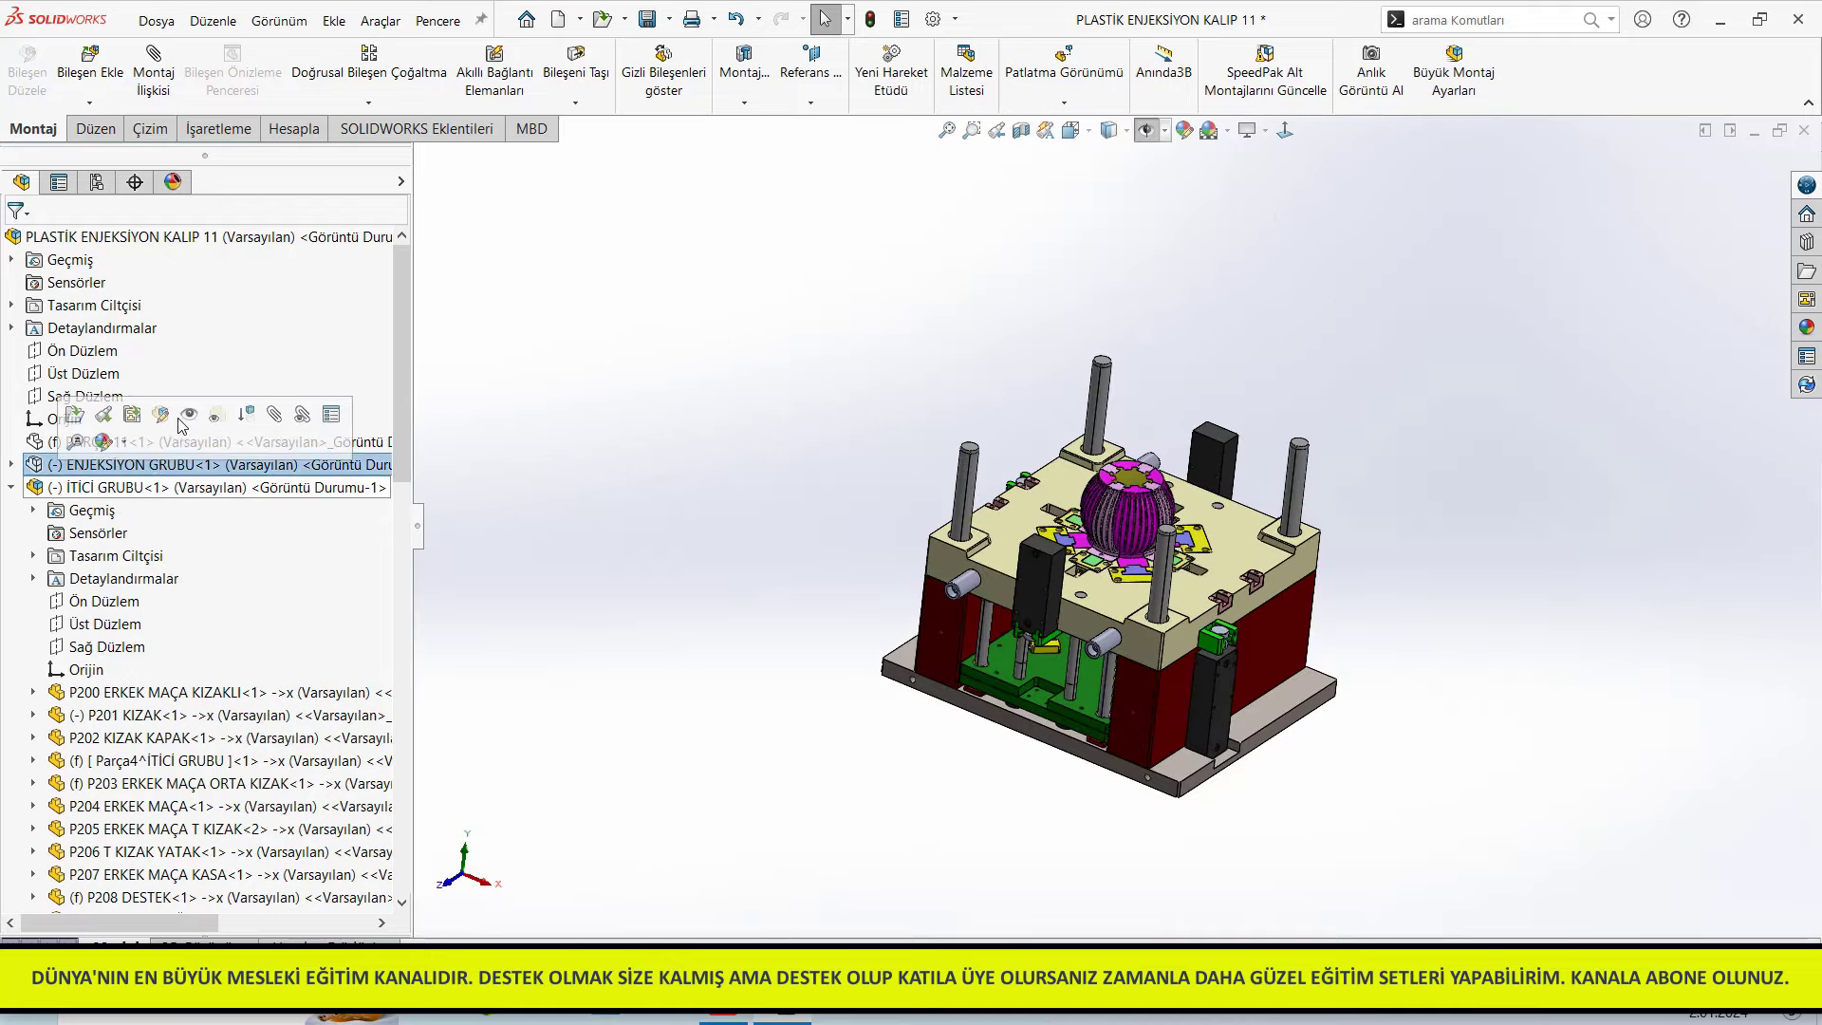
Show ENJEKSİYON GRUBU again and close mold 11 without saving changes
left_click(189, 415)
left_click(653, 370)
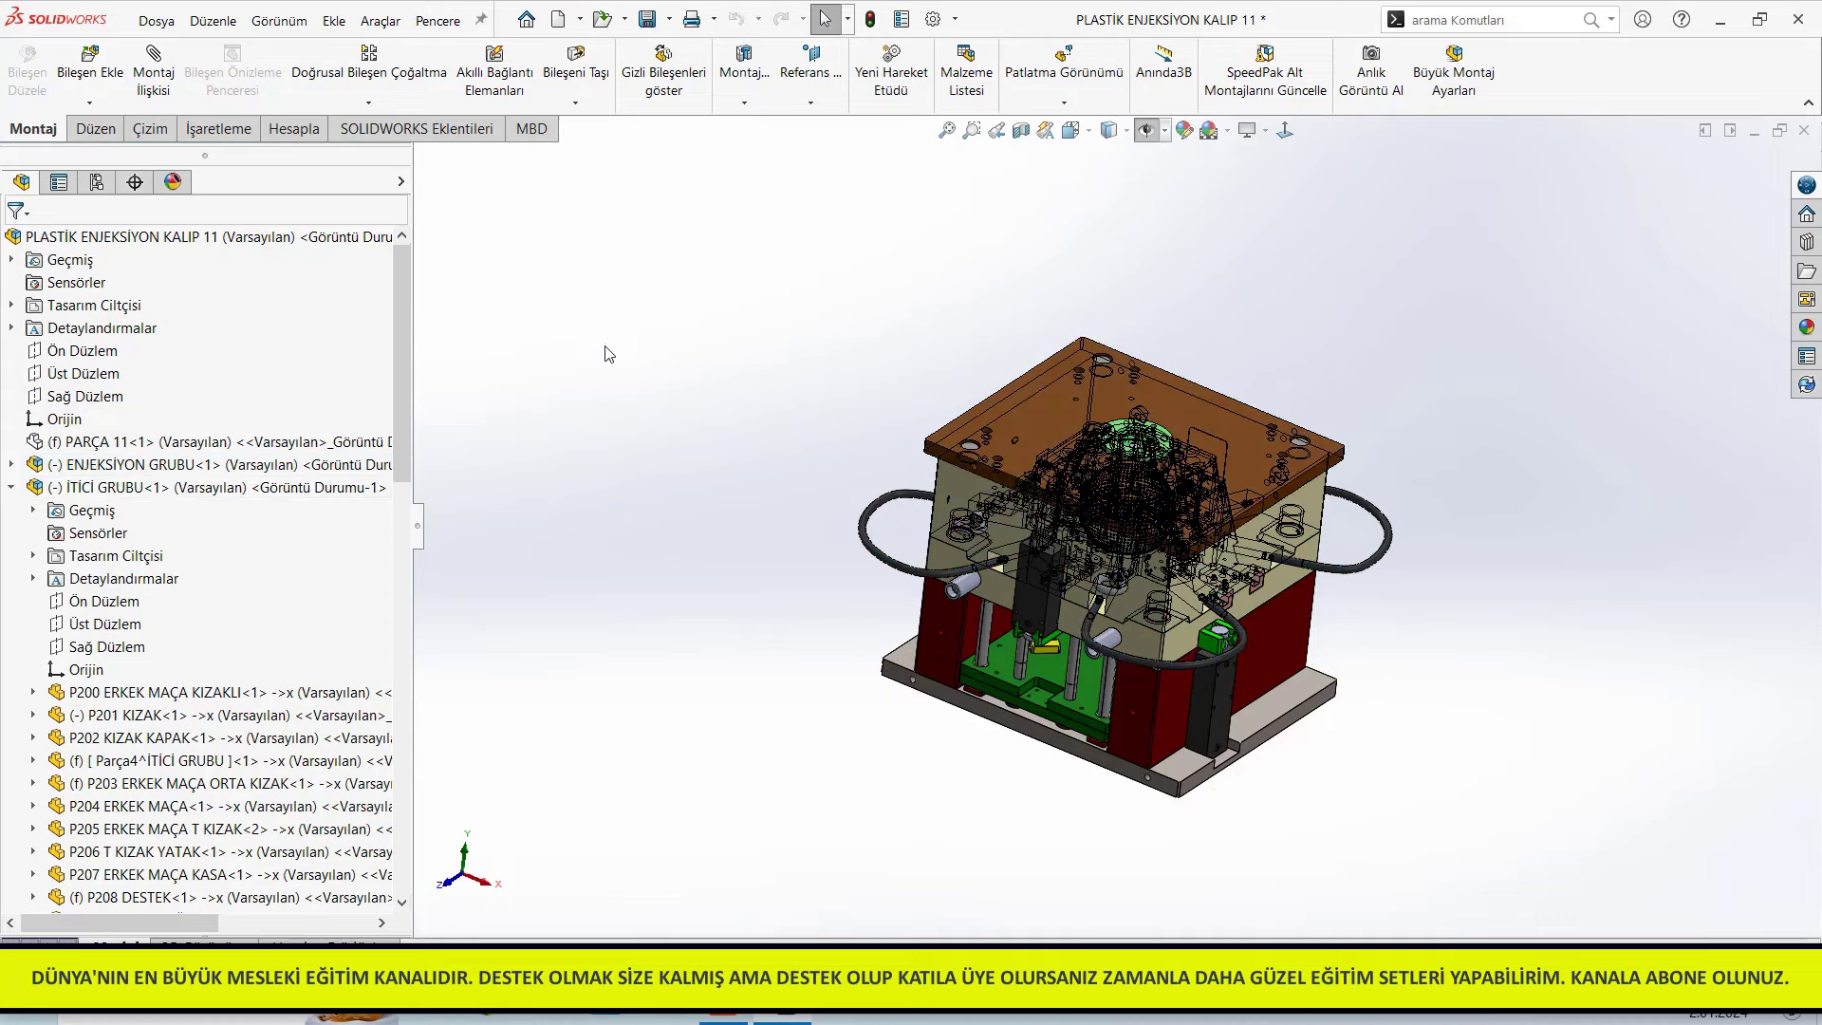
left_click(149, 443)
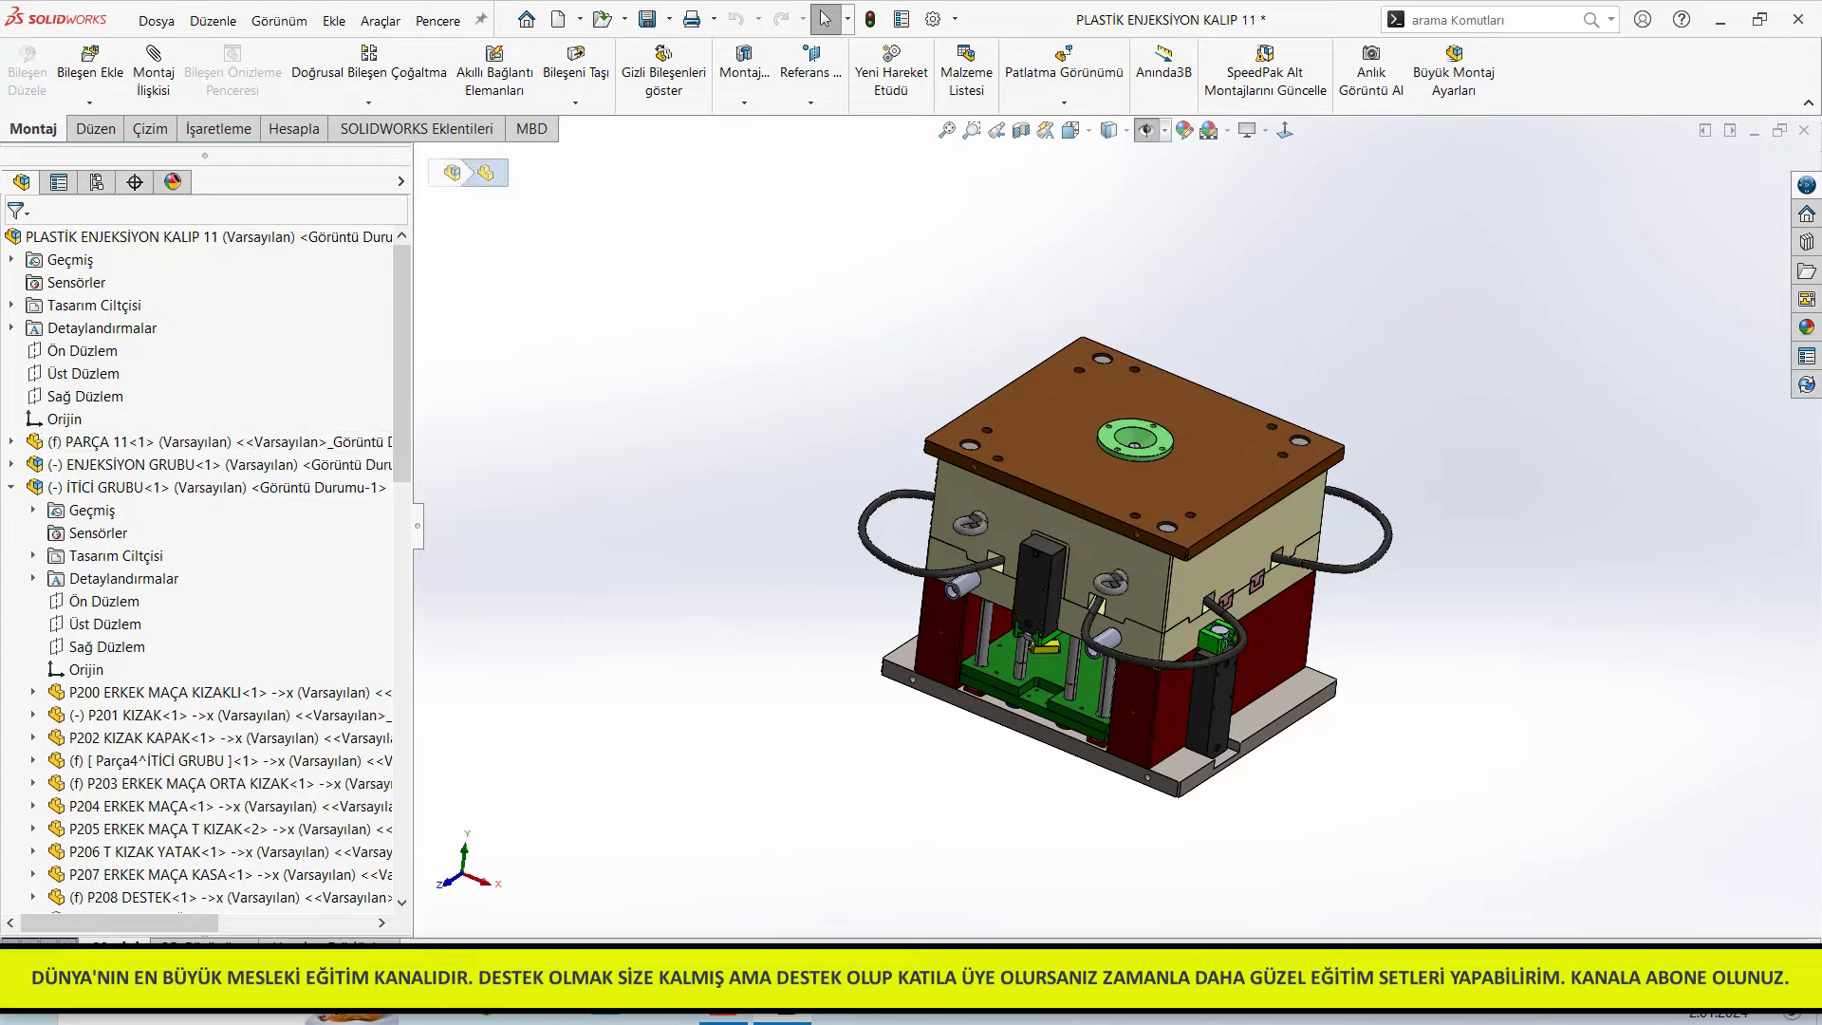
key("ctrl+s")
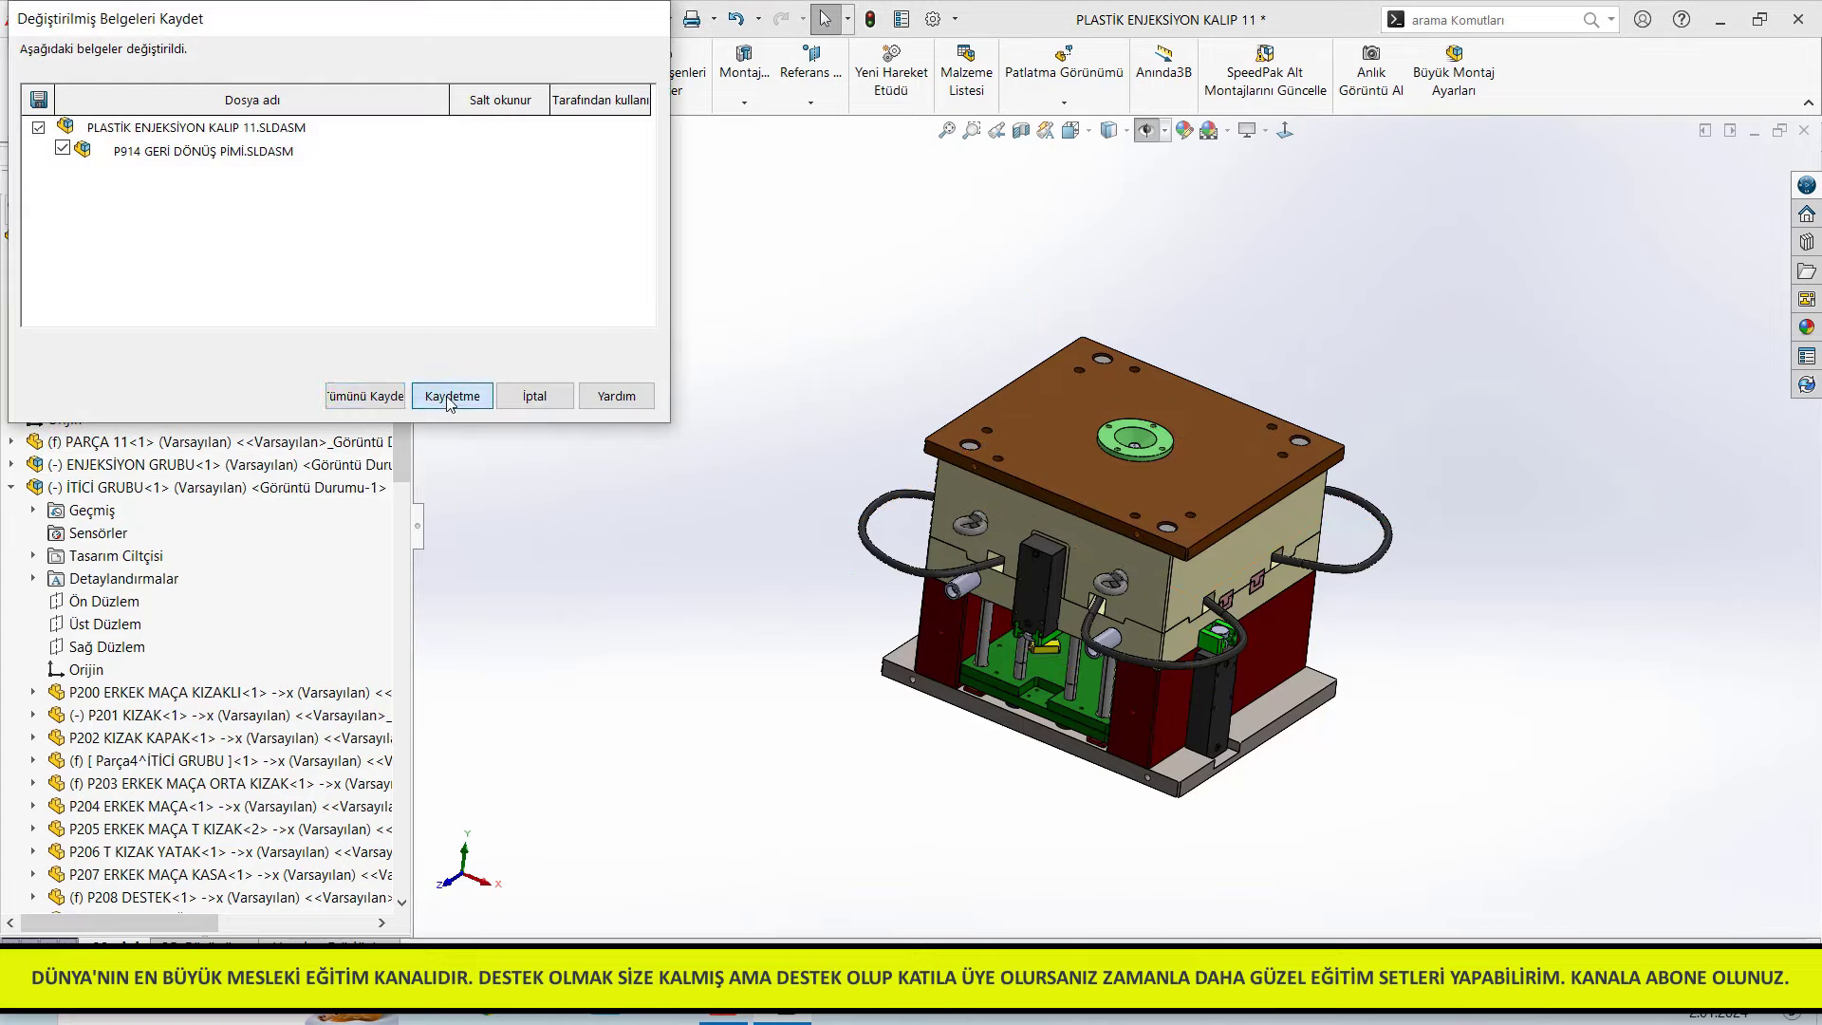
left_click(450, 399)
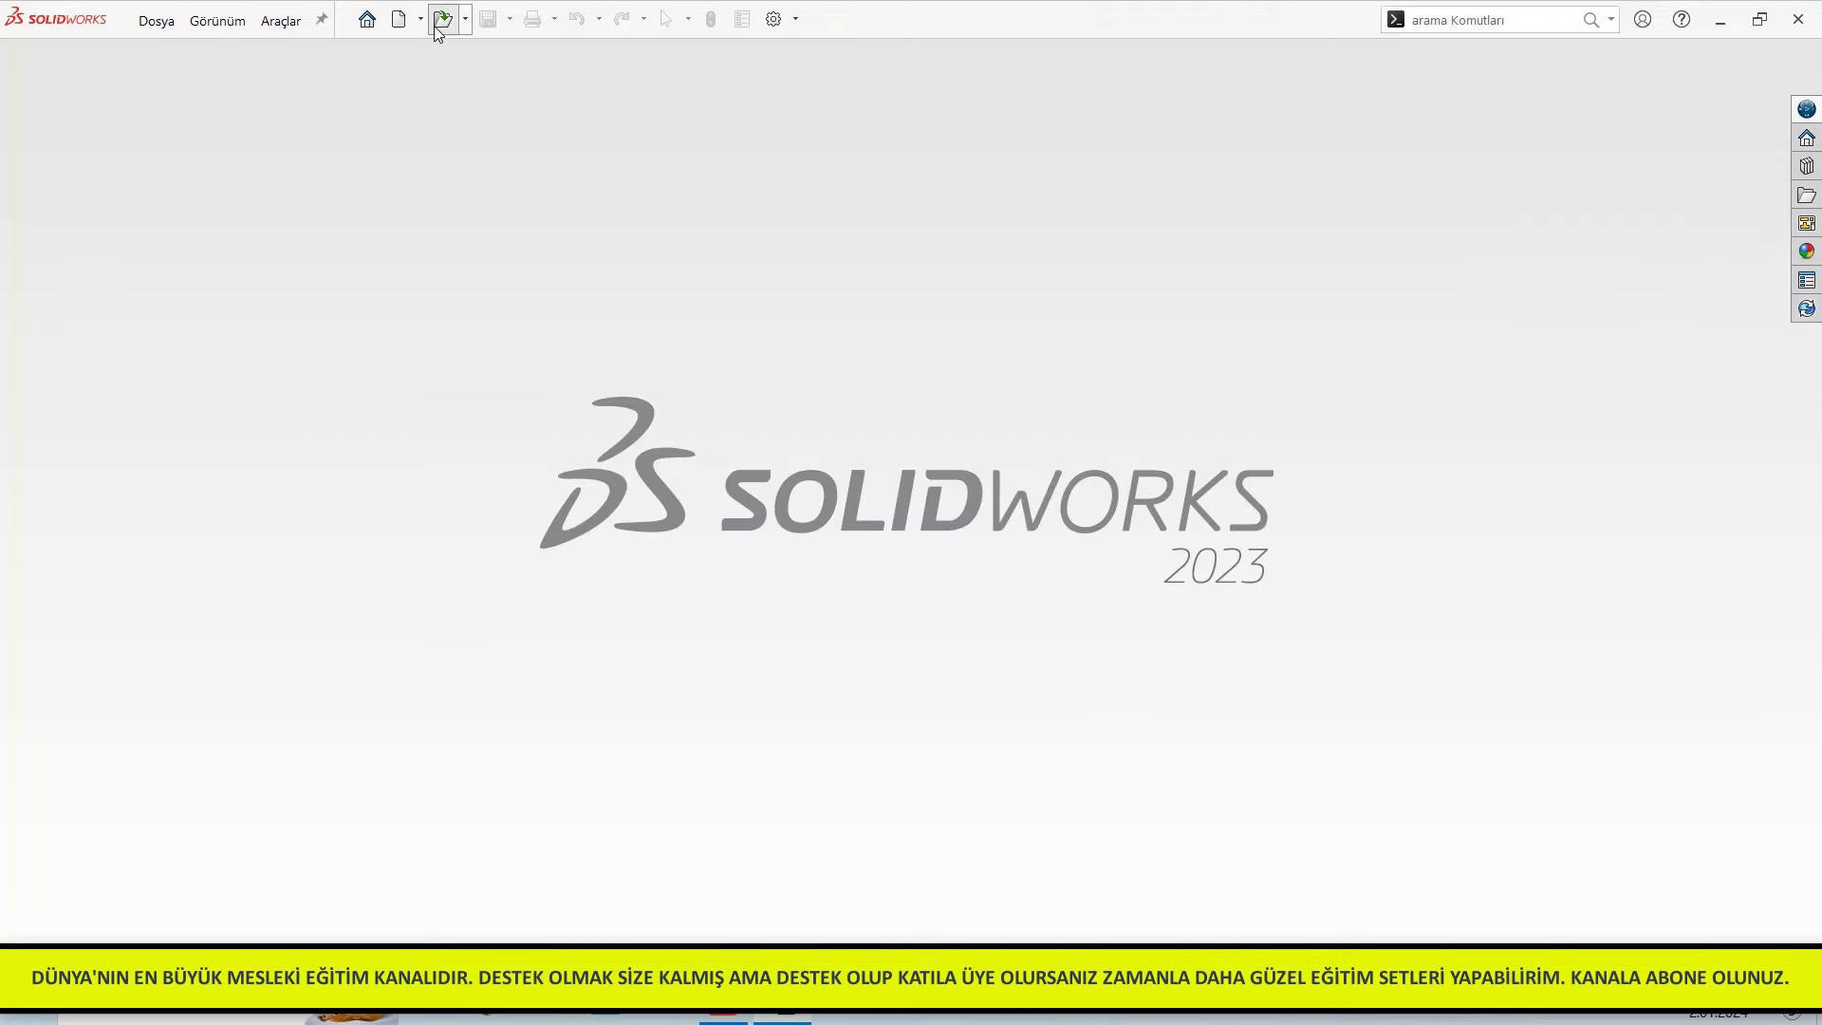
Browse up to the training folder and open the PLASTİK ENJEKSİYON KALIP 12 assembly
left_click(436, 29)
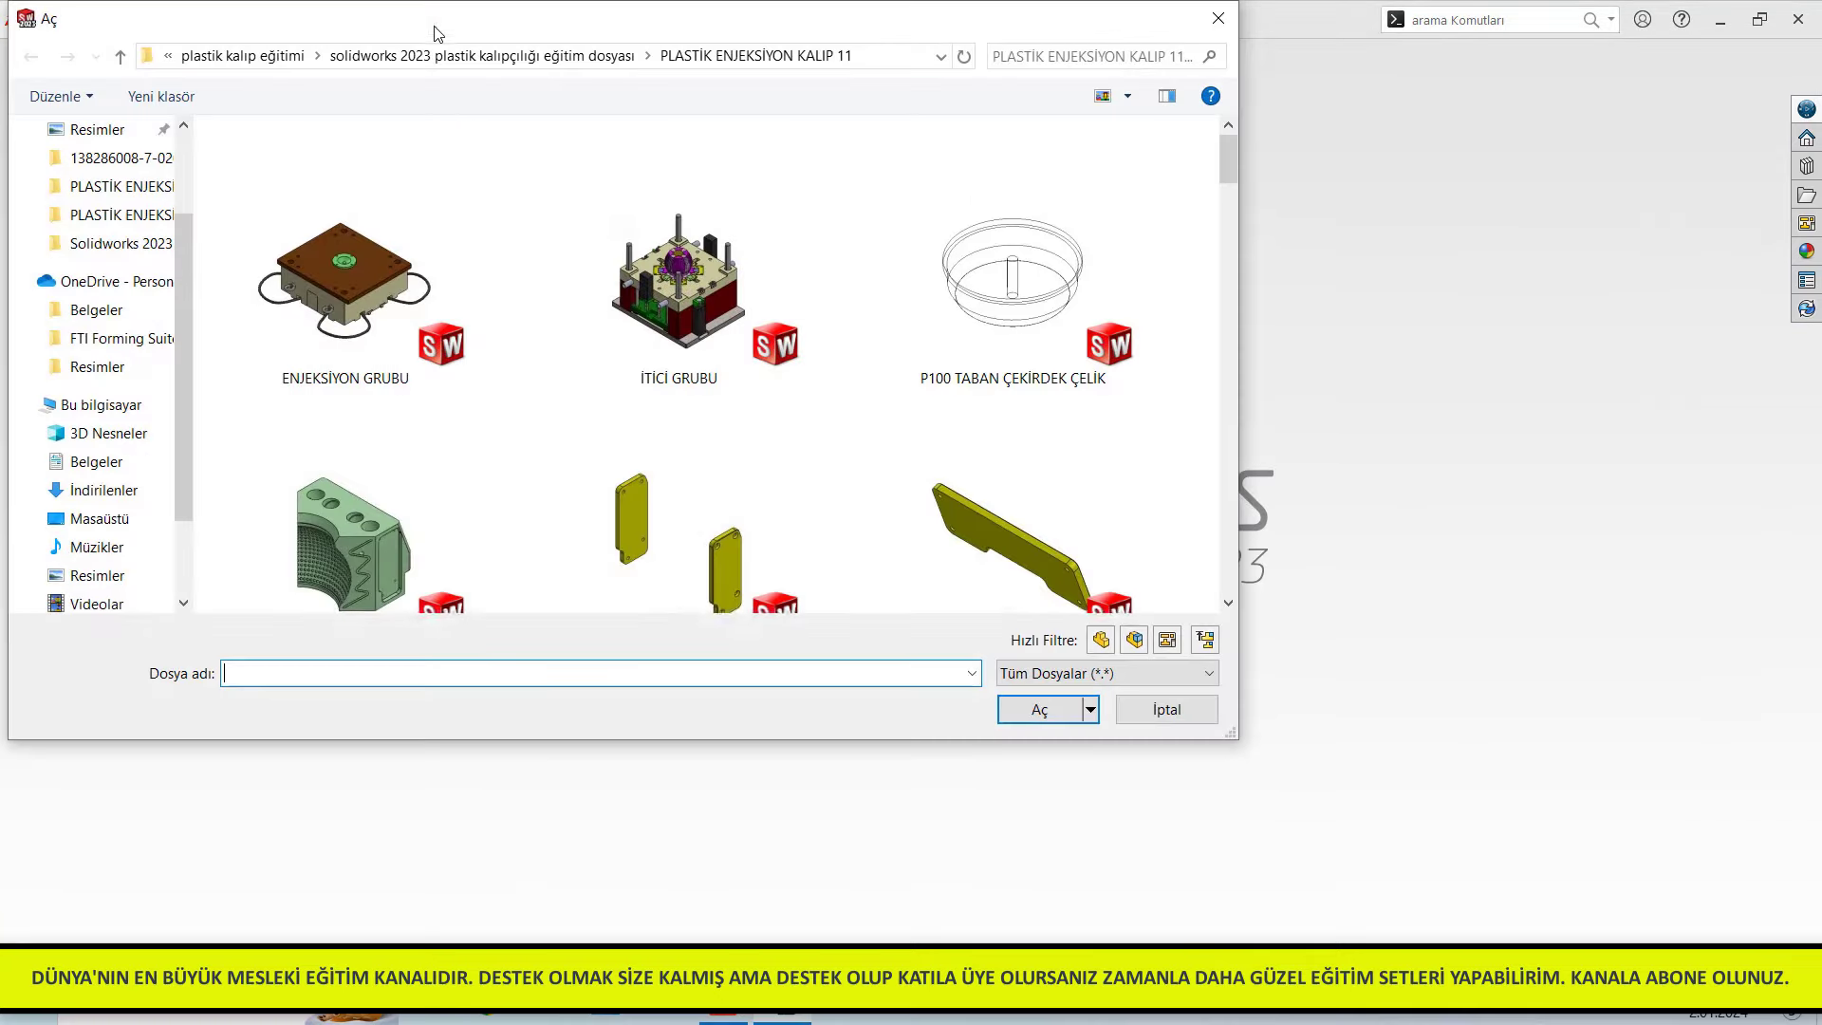
left_click(587, 59)
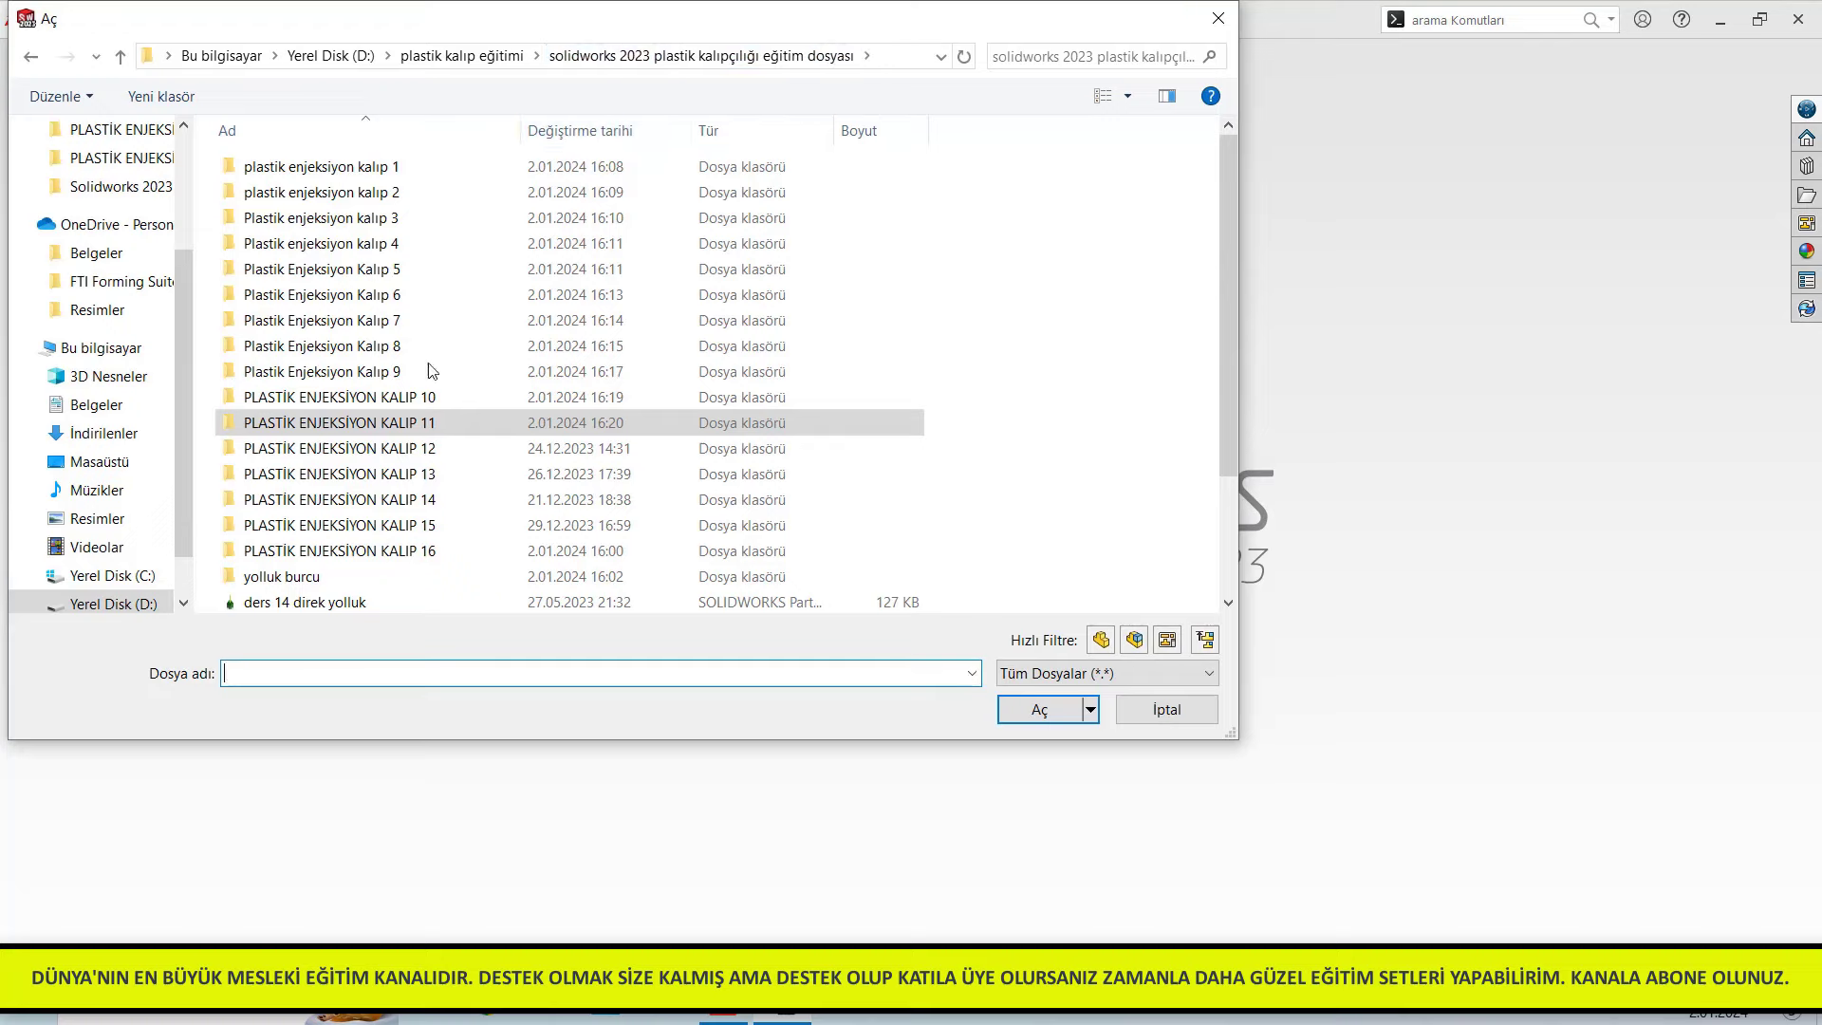
double_click(317, 458)
scroll(317, 465, "down", 5)
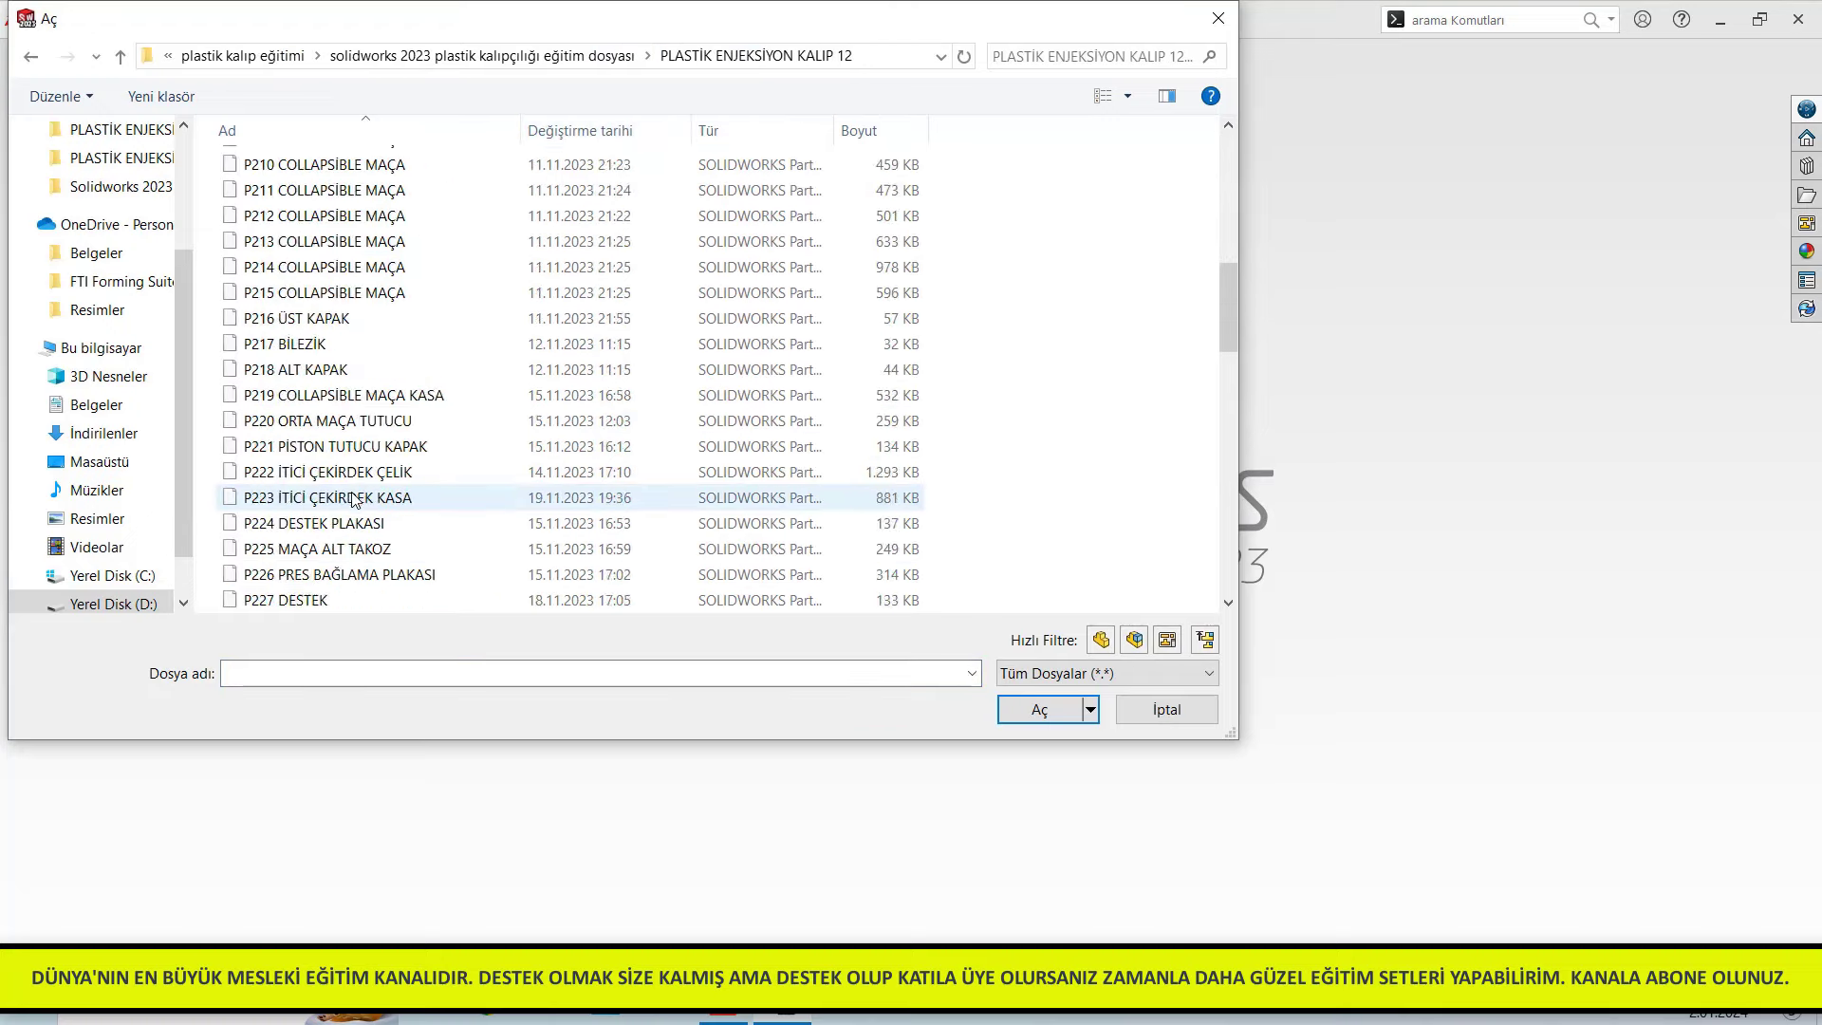
scroll(313, 493, "down", 5)
scroll(308, 522, "down", 5)
left_click(305, 548)
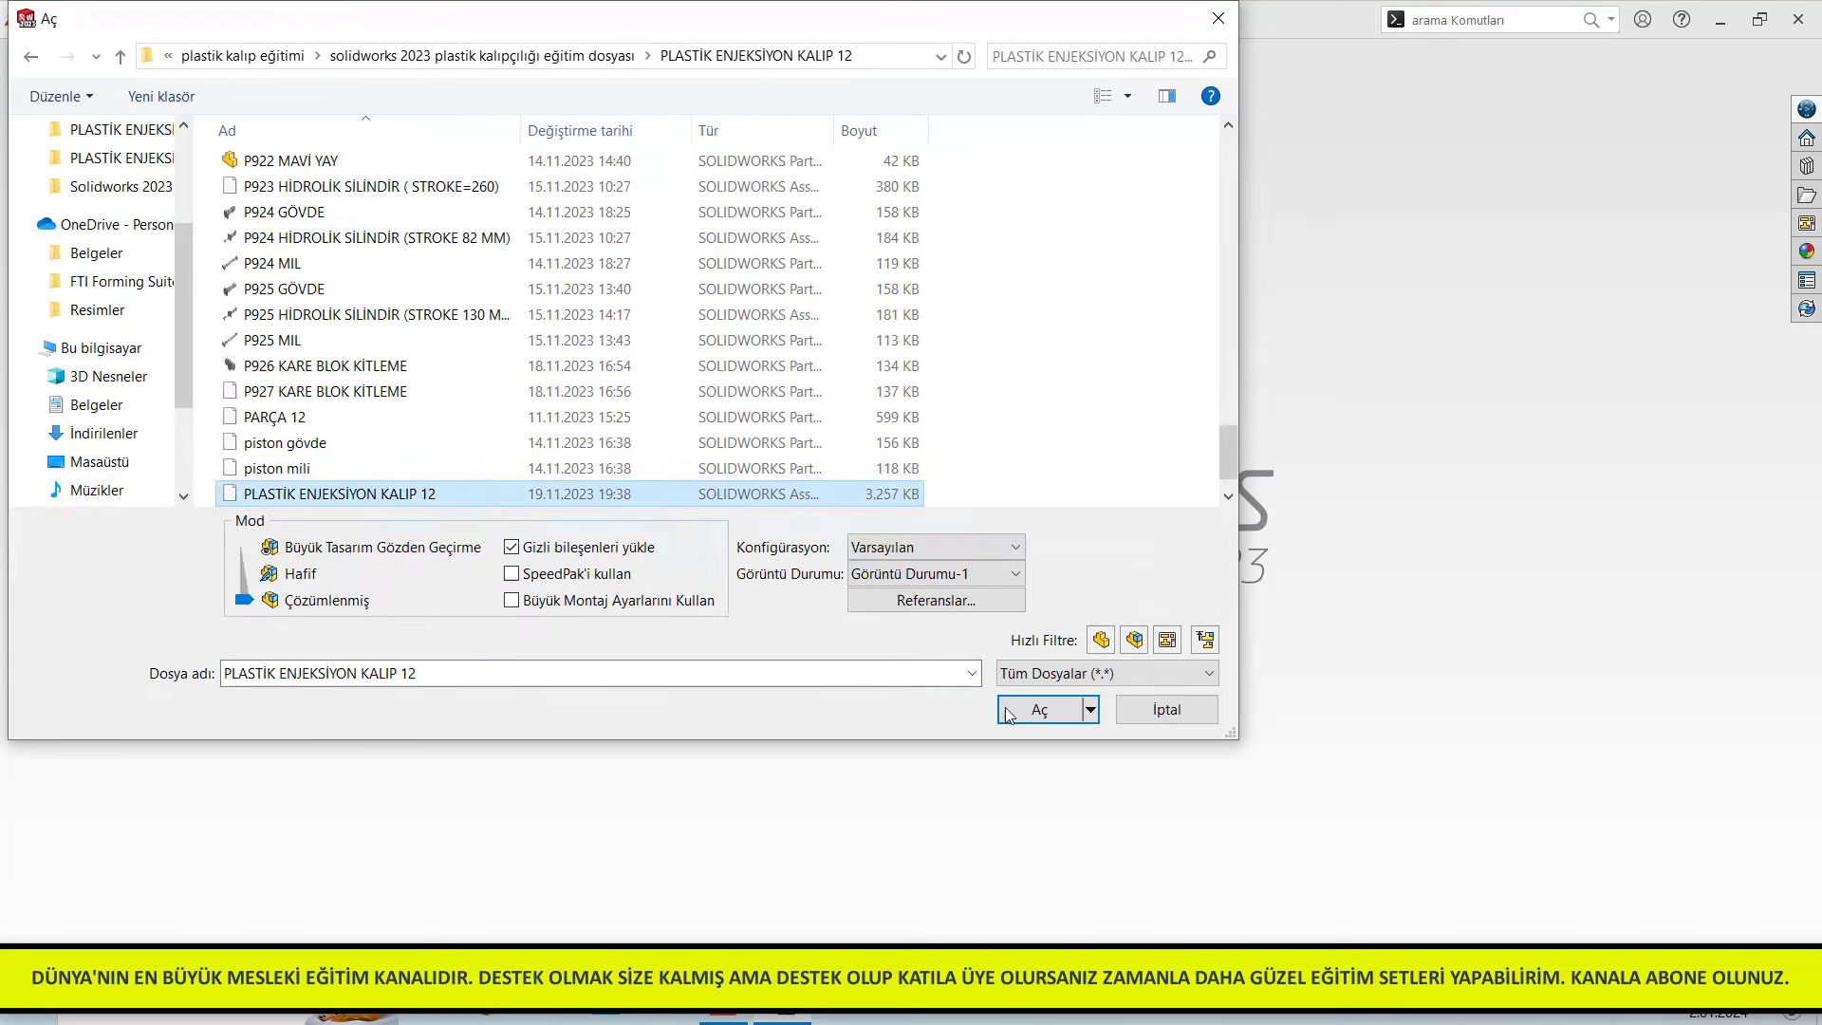
left_click(1041, 710)
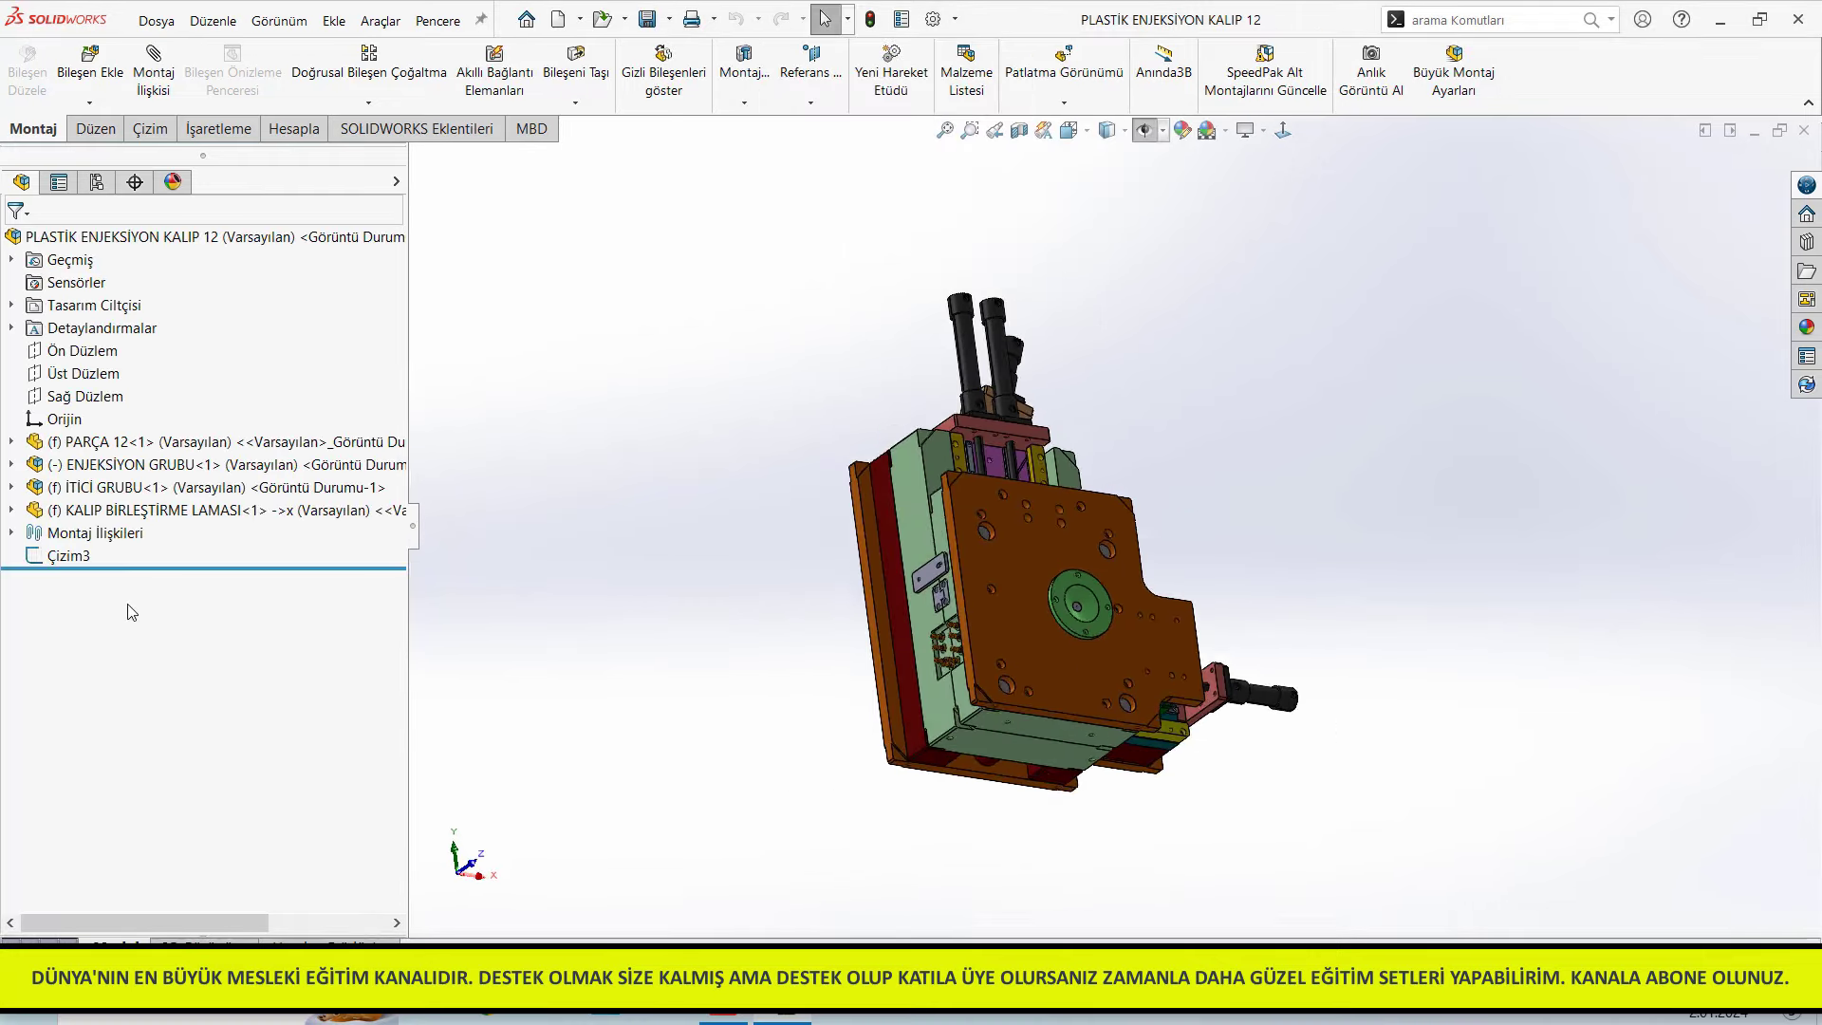
Hide mold 12's ENJEKSİYON GRUBU and switch to the Front view
left_click(227, 464)
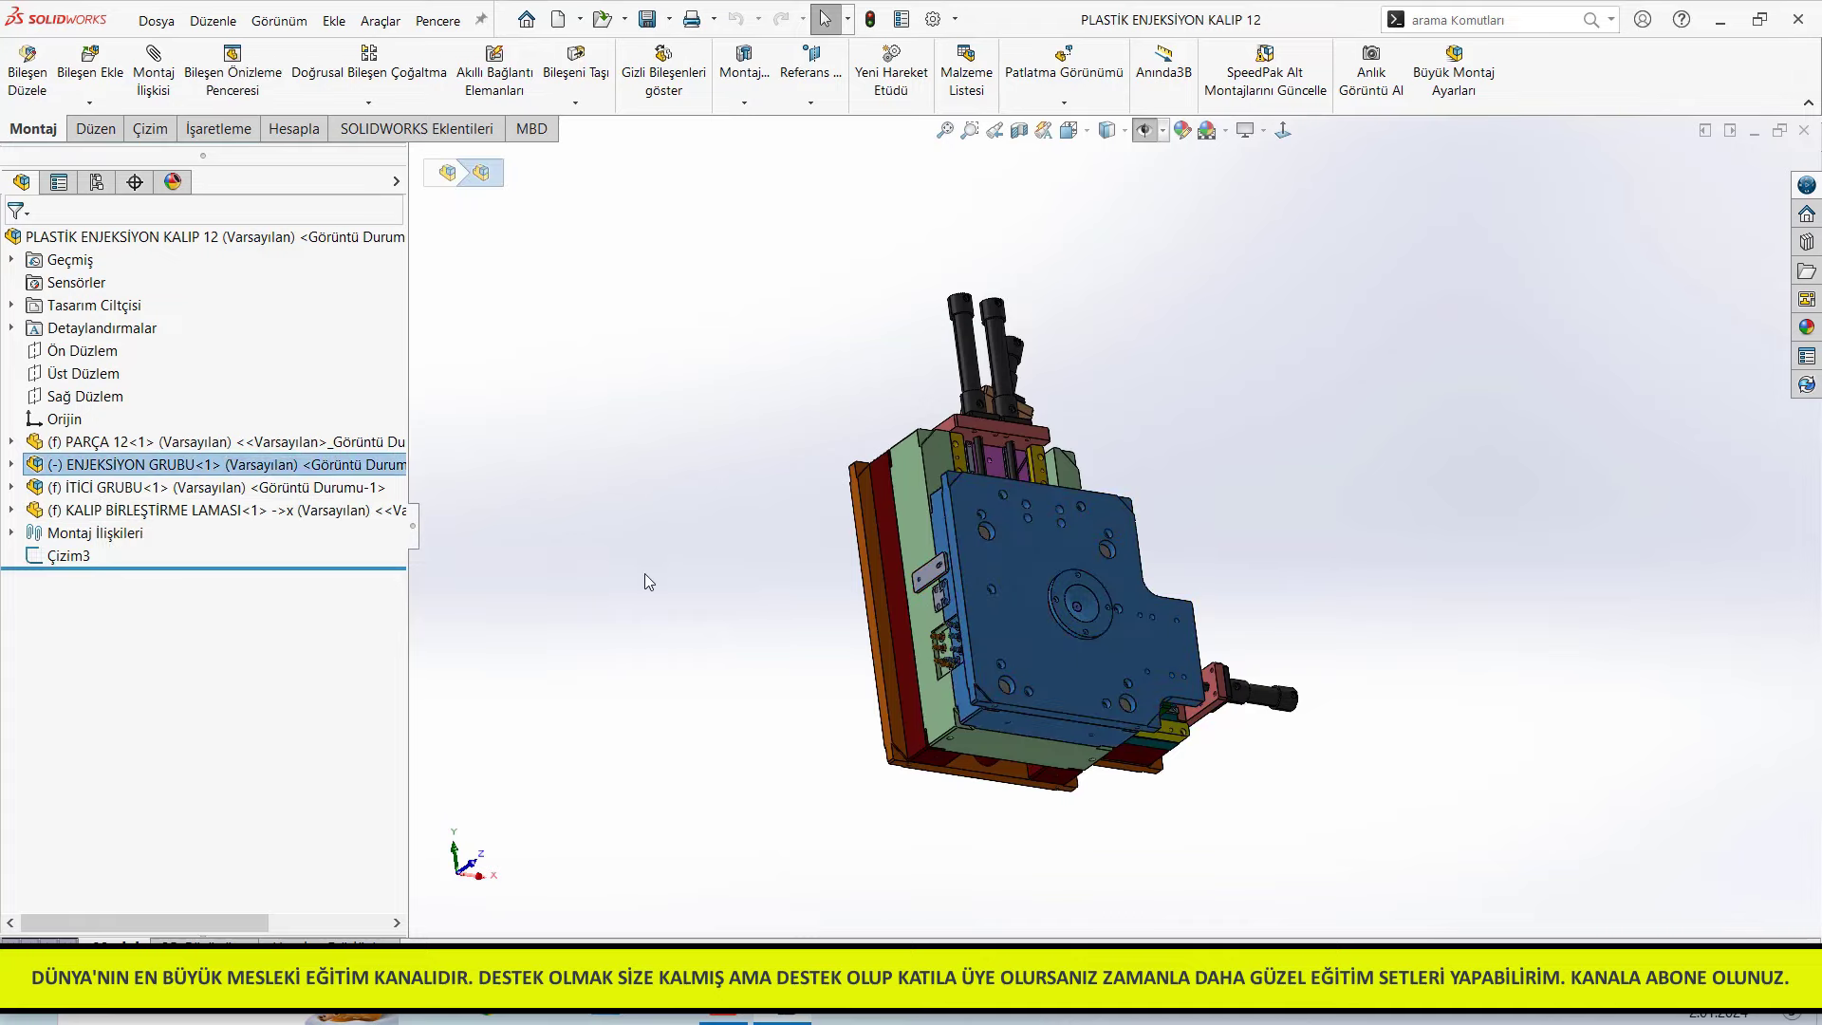
key("Tab")
scroll(1053, 631, "down", 5)
scroll(1082, 598, "down", 3)
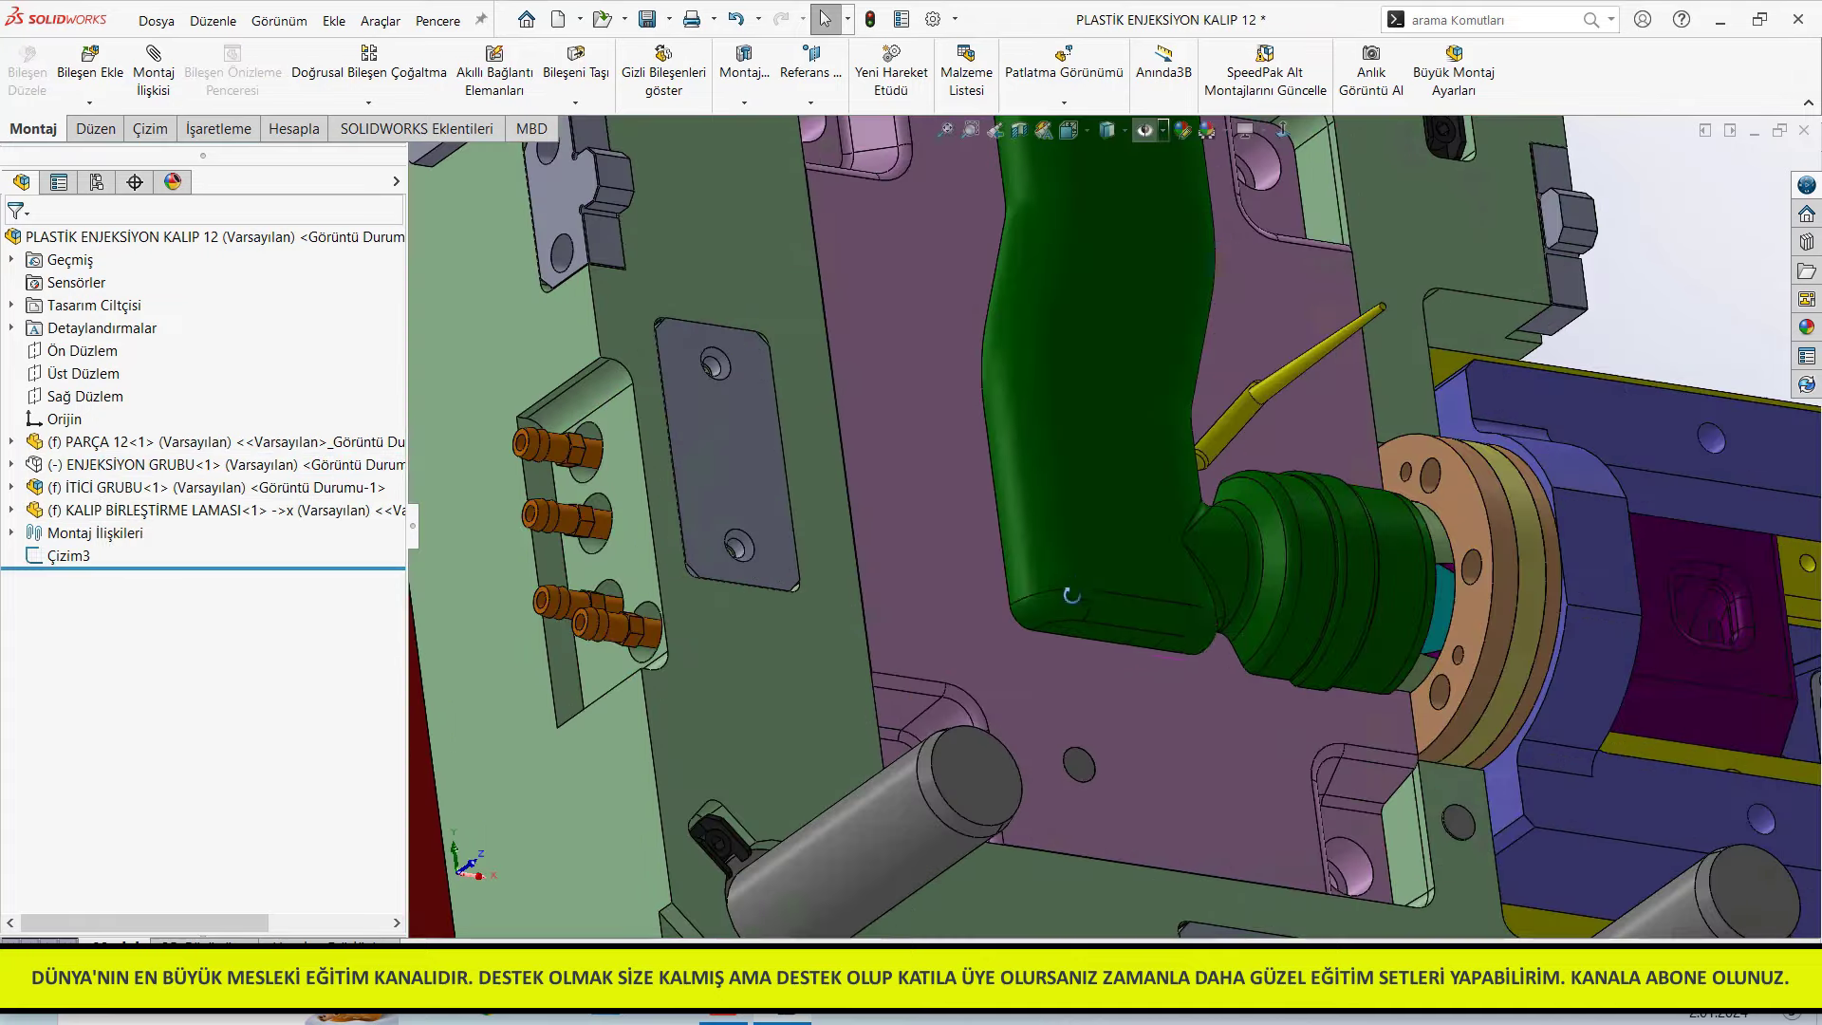
key("ctrl+1")
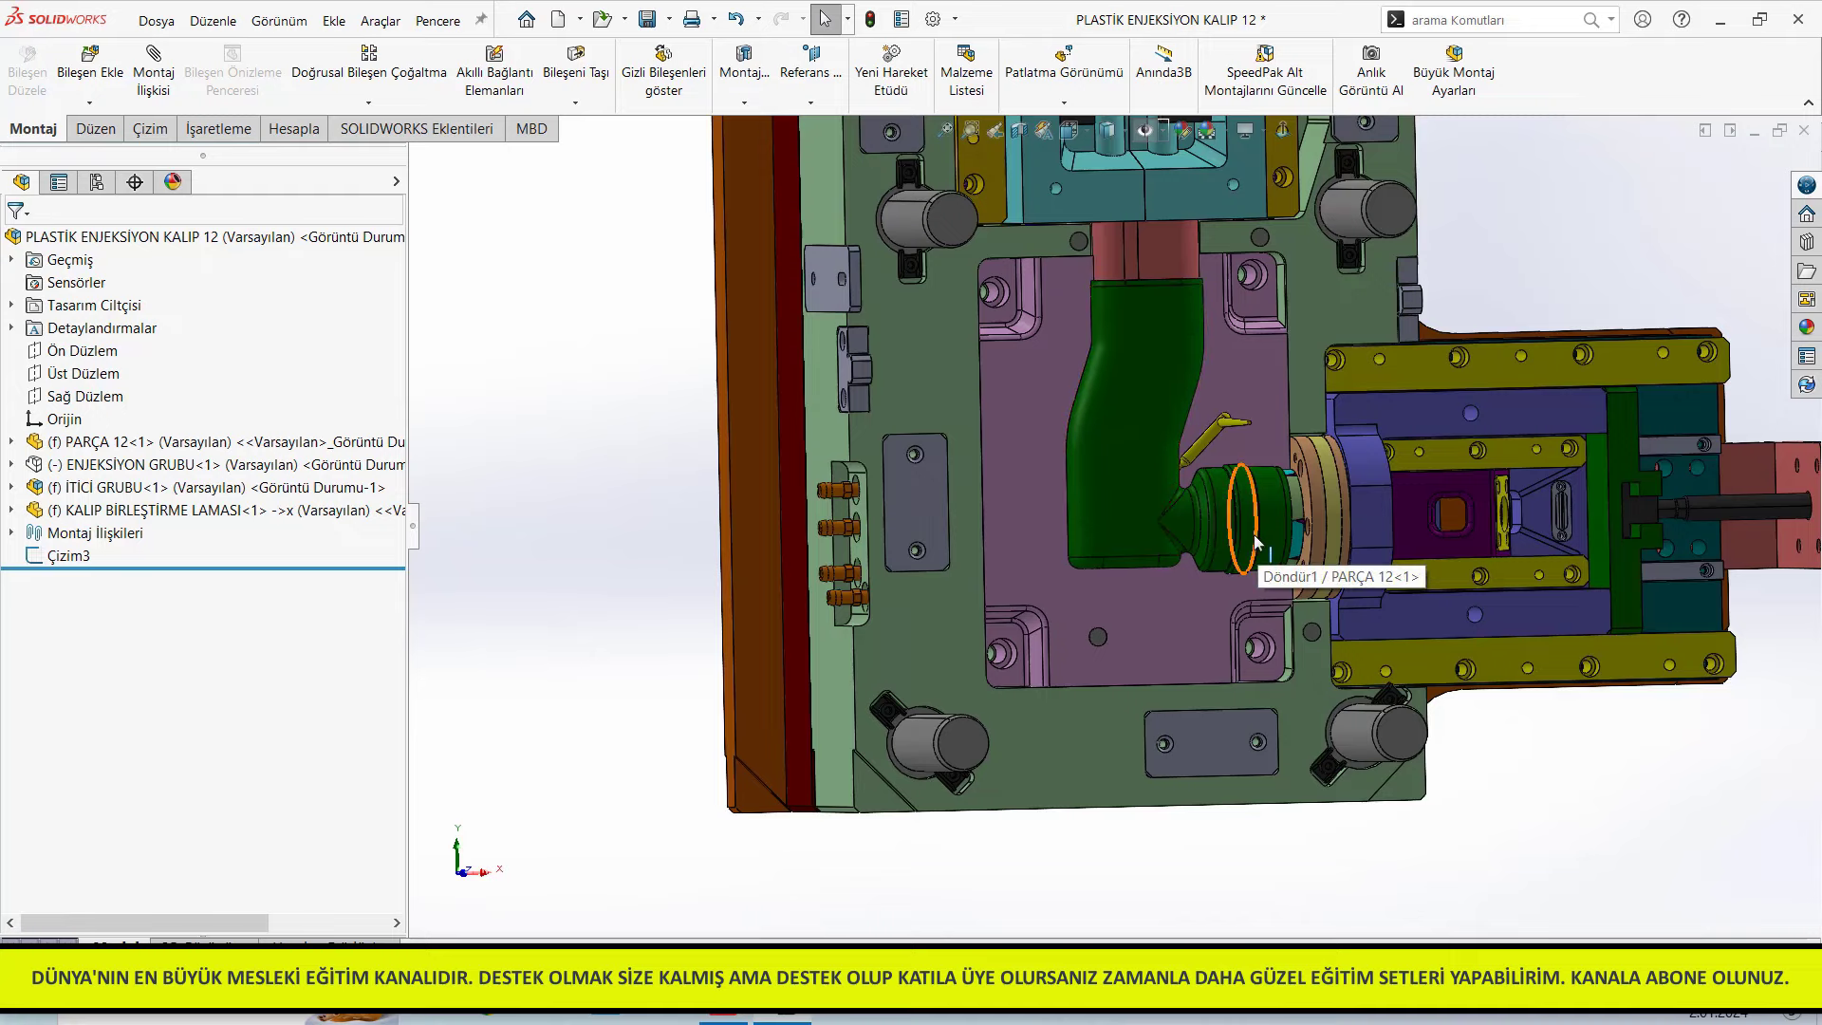
Zoom around the green nozzle and select the hydraulic cylinder holder part
scroll(1251, 543, "down", 3)
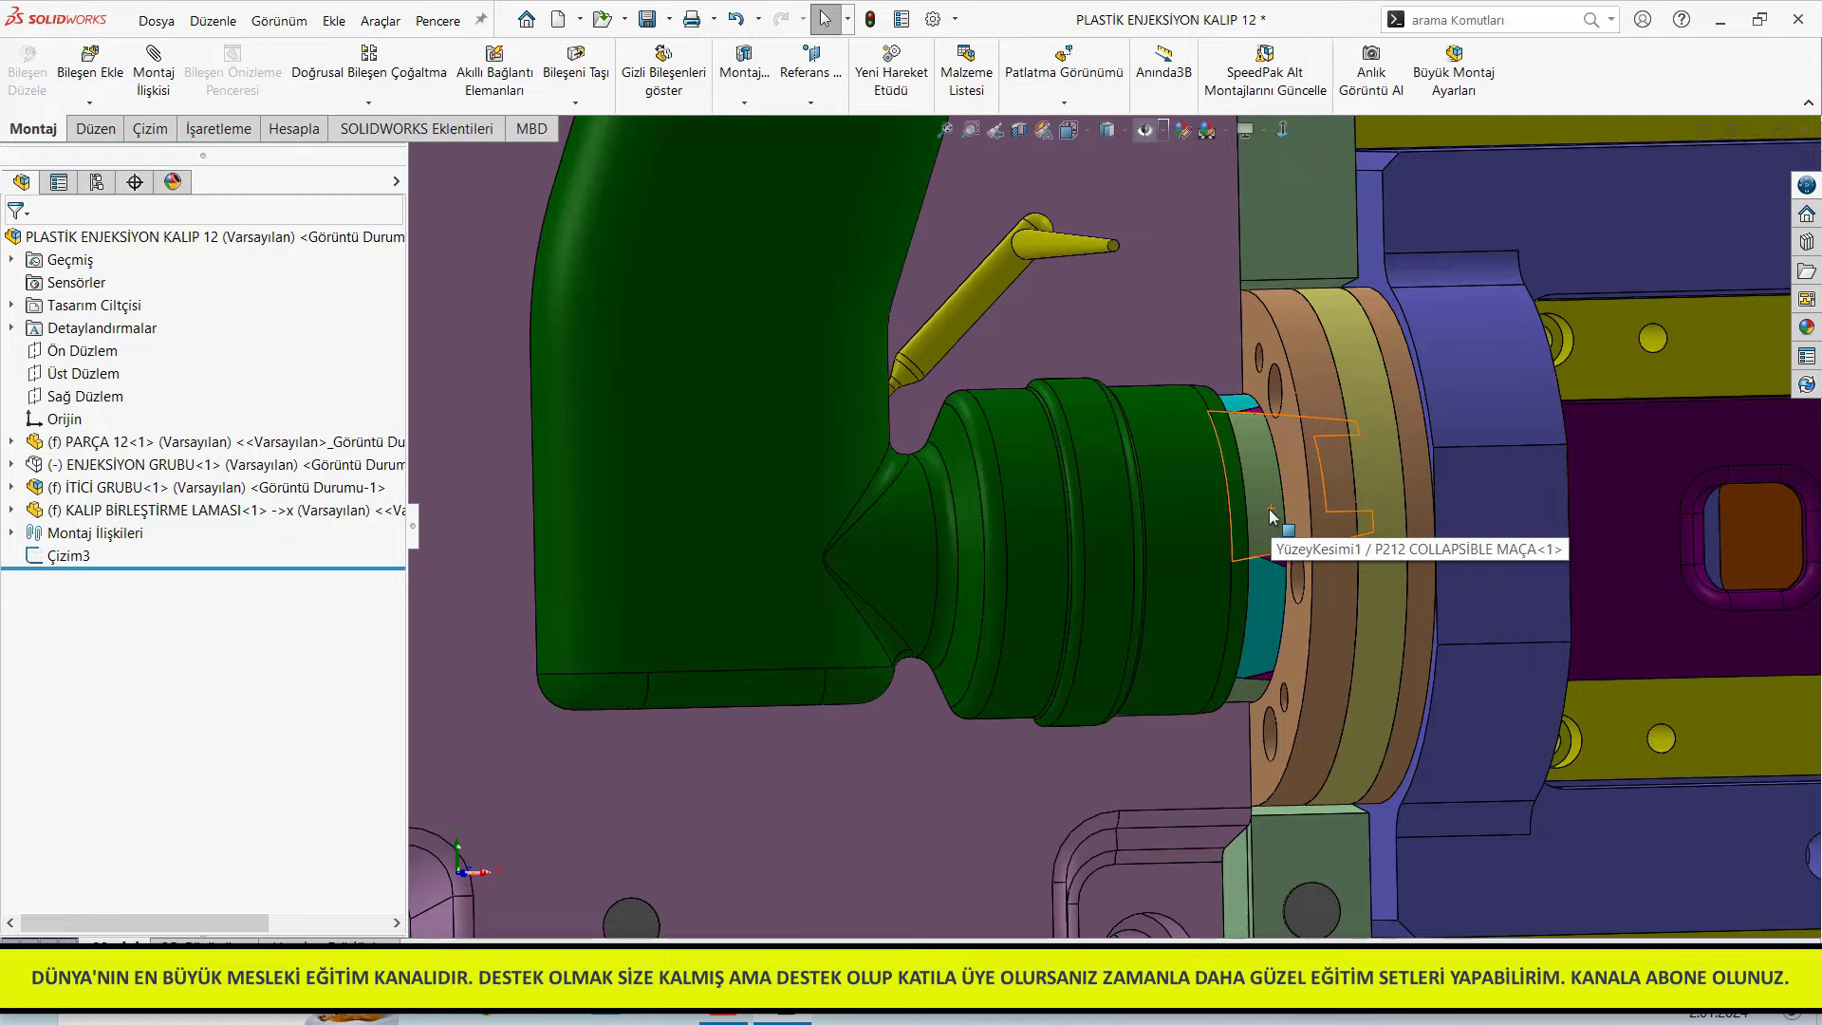
scroll(1272, 517, "up", 10)
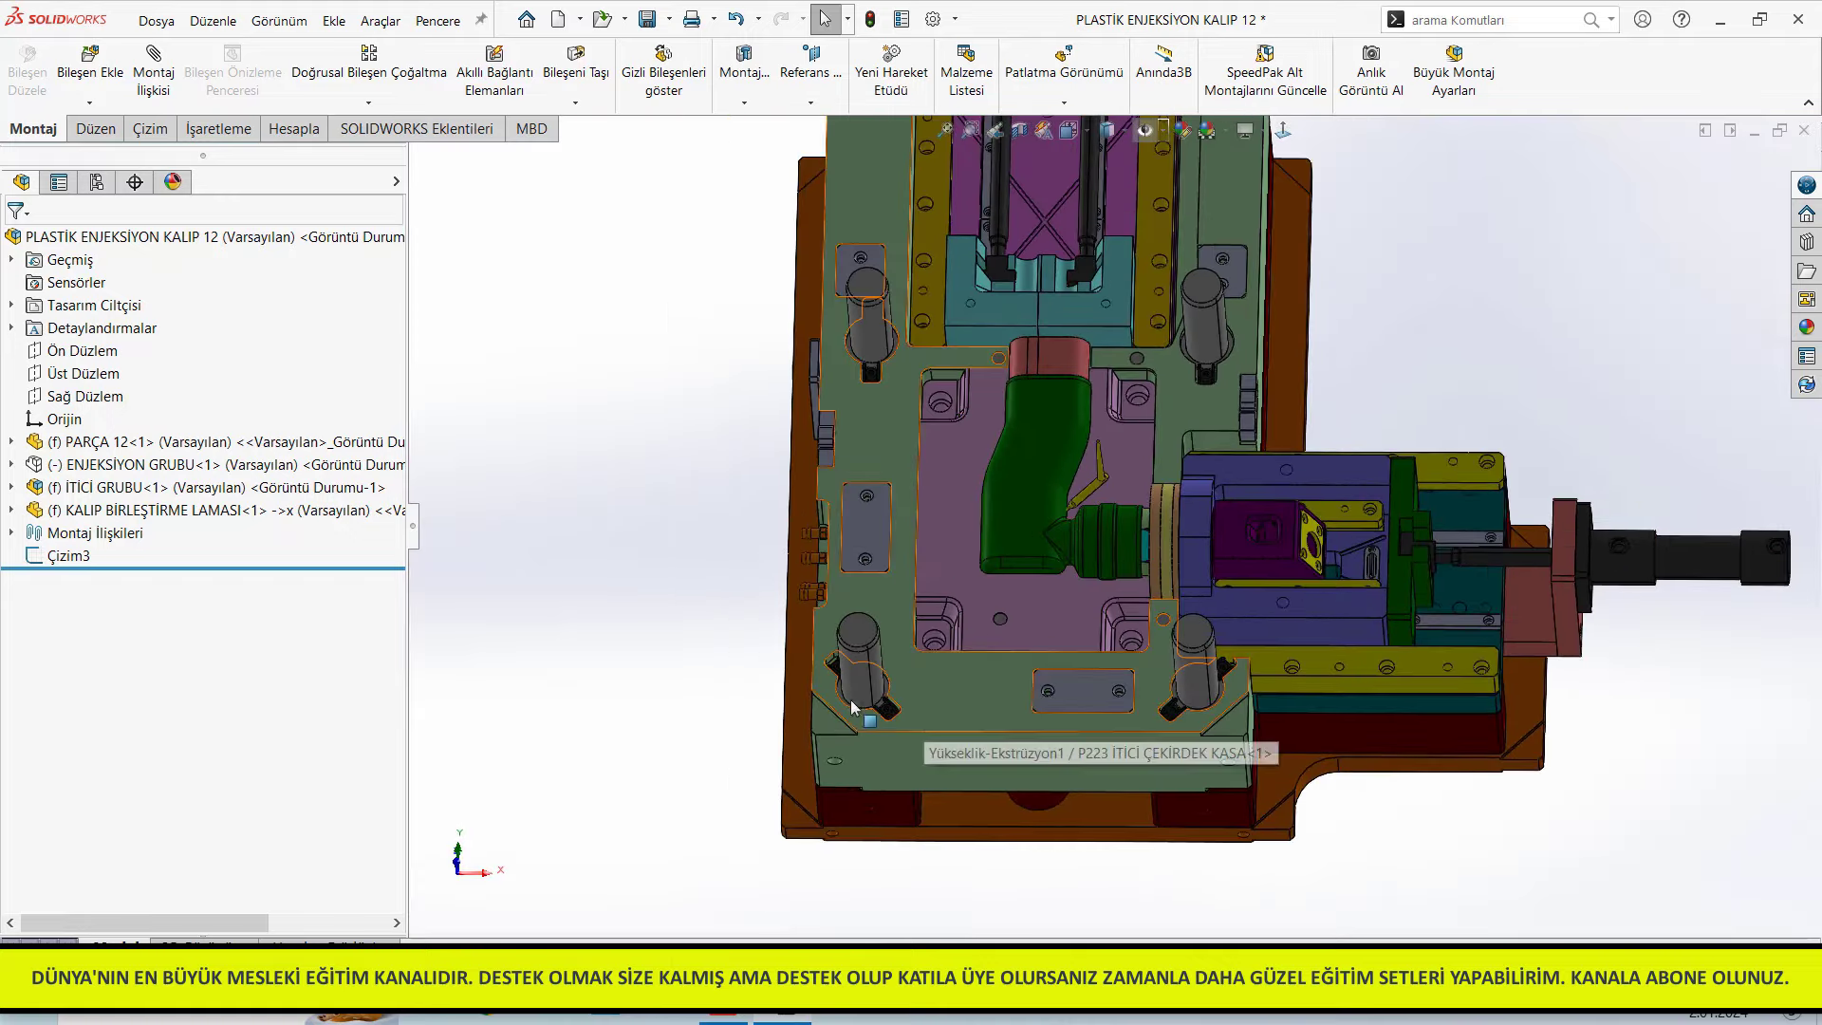
scroll(1122, 623, "down", 3)
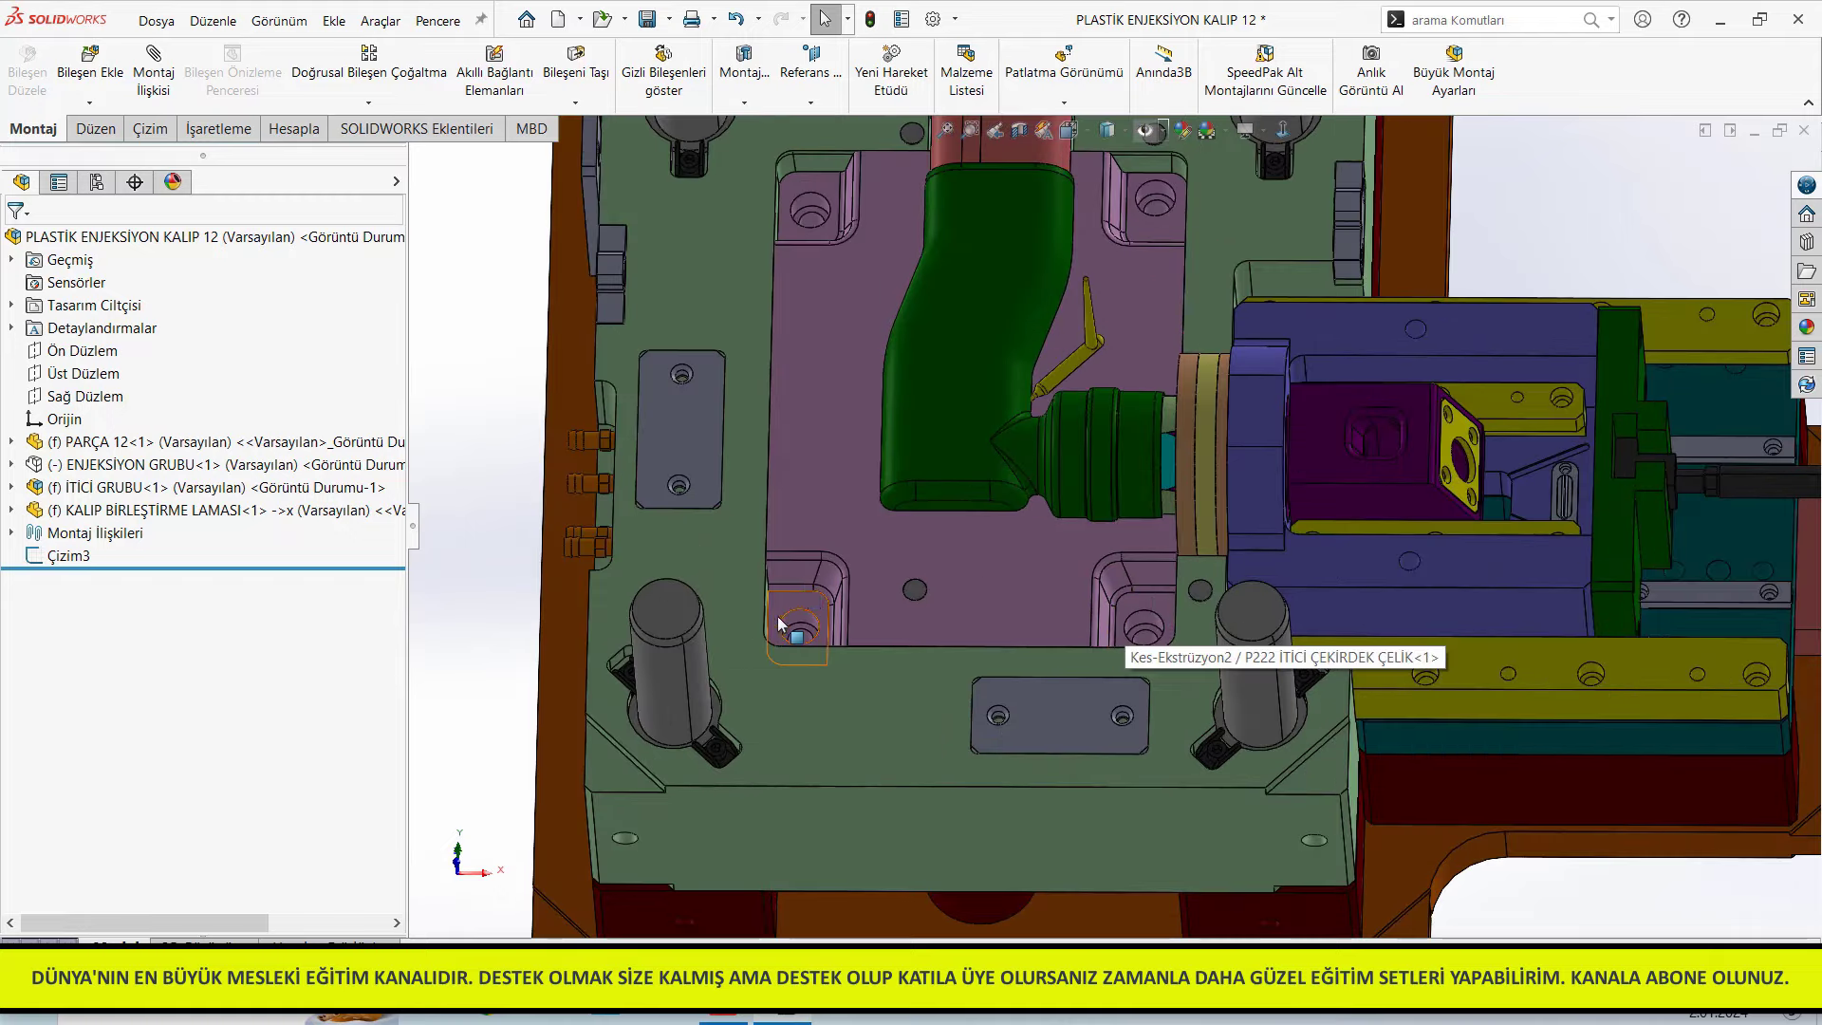
scroll(1020, 492, "up", 2)
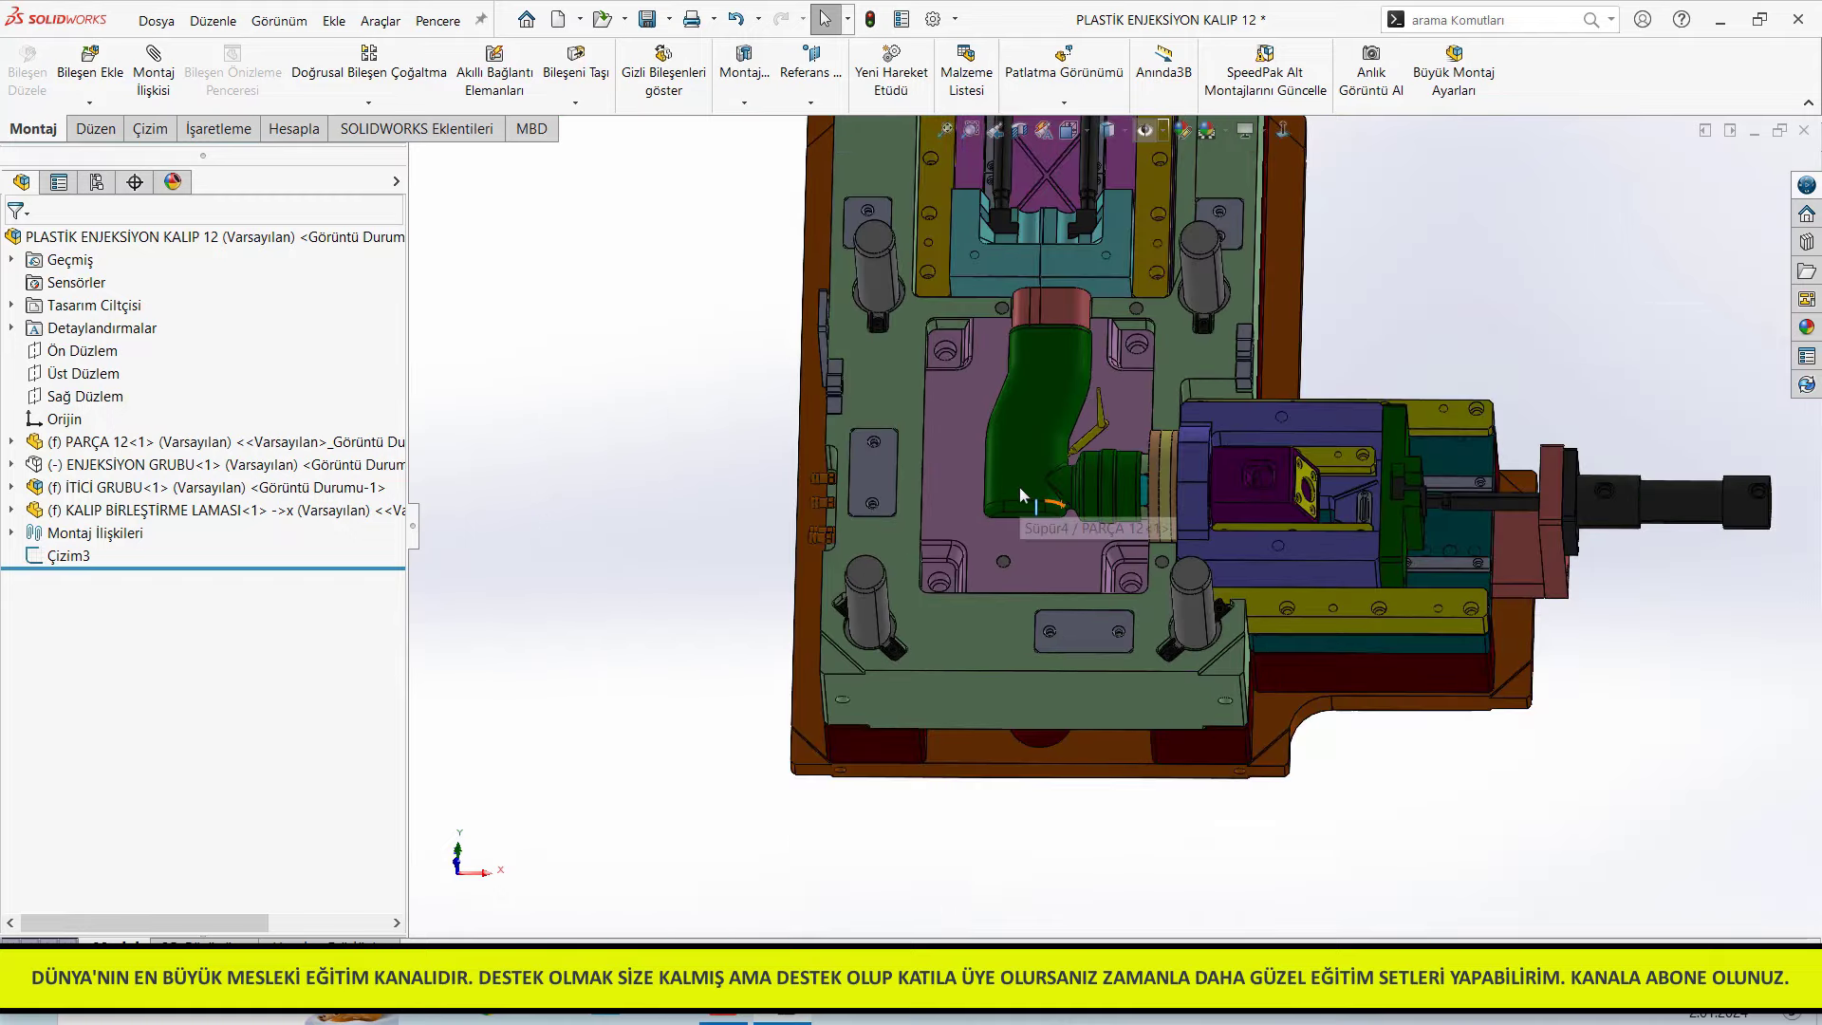
scroll(1020, 491, "up", 2)
scroll(1124, 337, "down", 2)
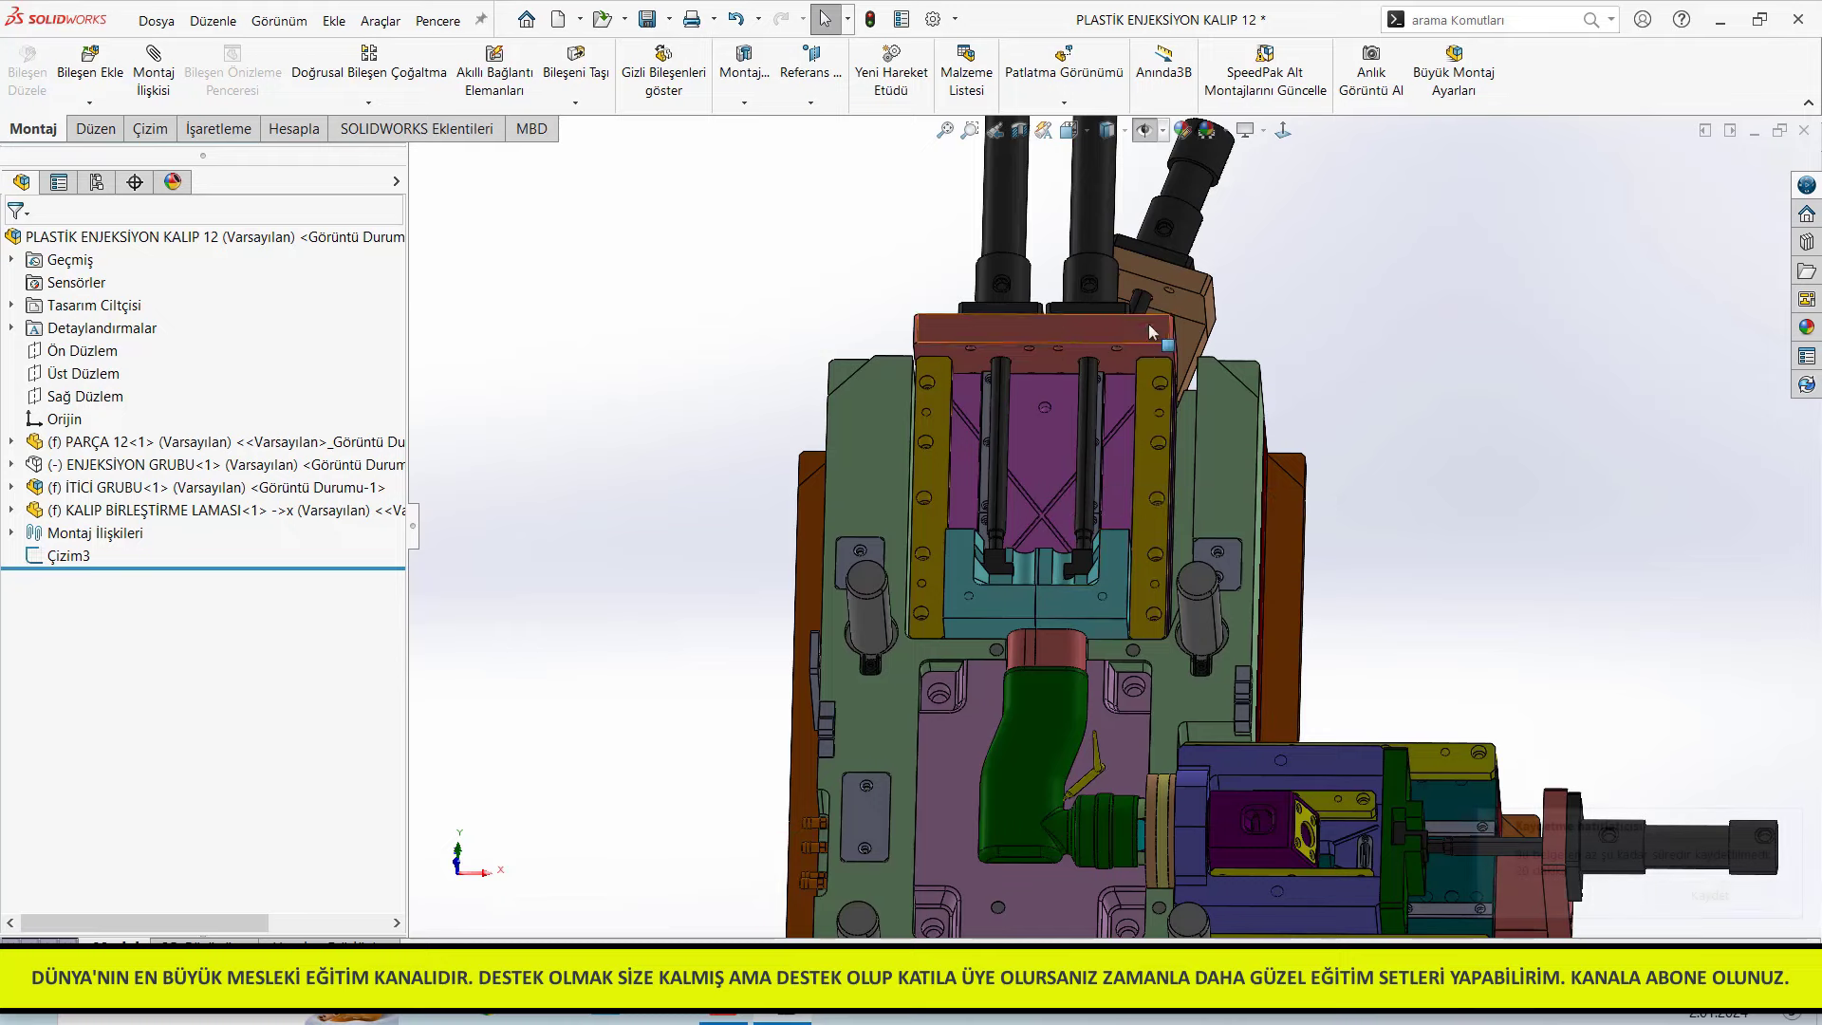
left_click(1067, 378)
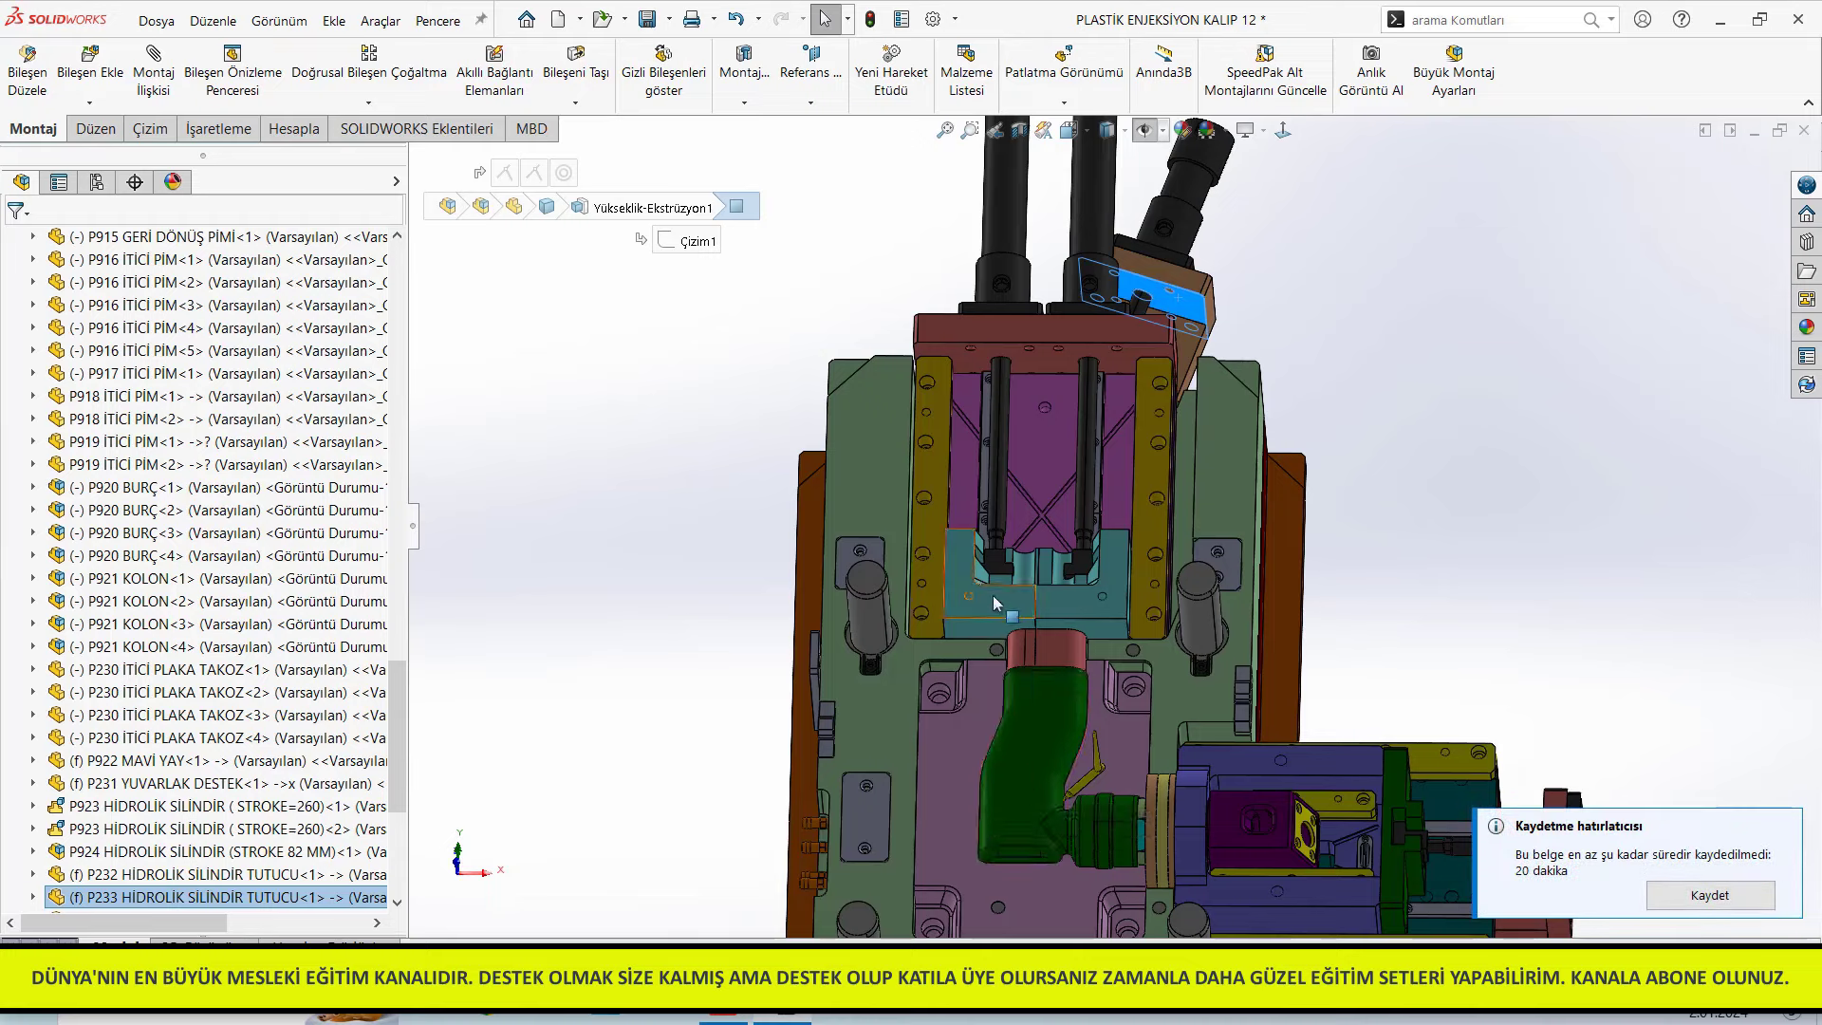
Orbit and zoom mold 12 from several angles, including the hose fittings and a low side view
left_click(1543, 678)
scroll(1542, 677, "up", 3)
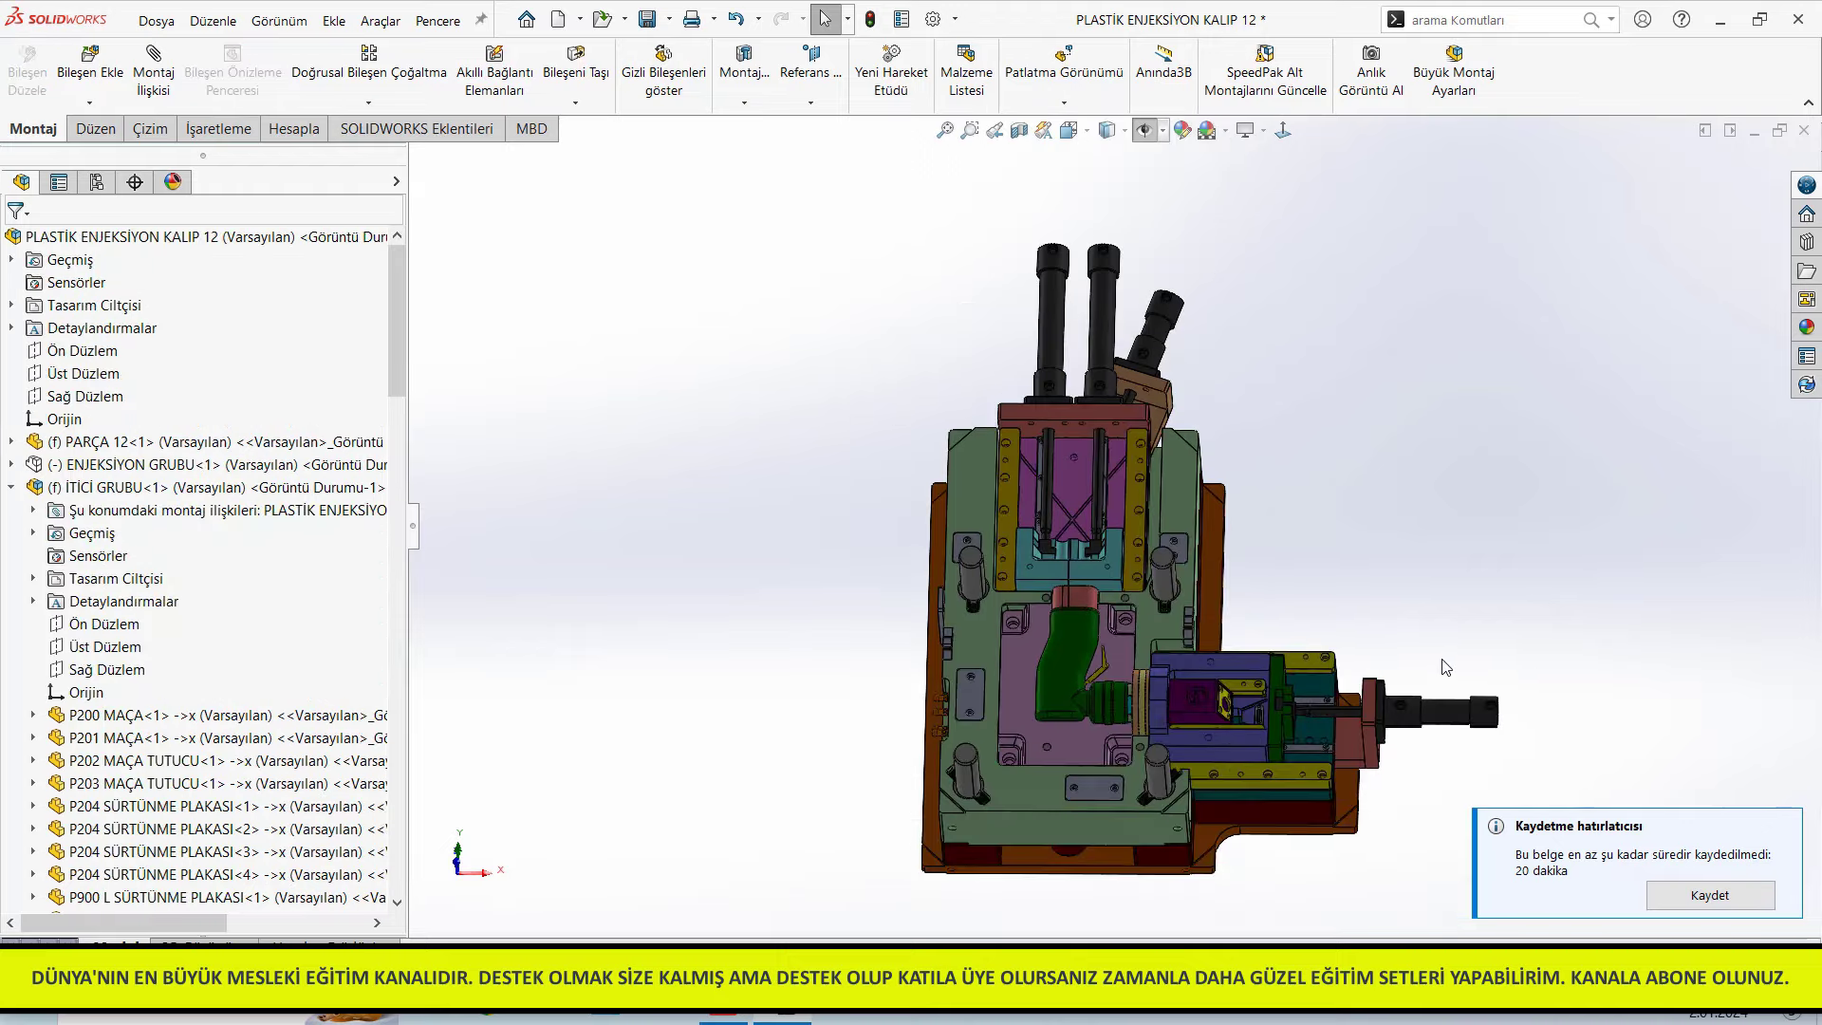
mouse_move(1447, 668)
middle_mouse_down()
mouse_move(1444, 738)
mouse_move(1273, 634)
middle_mouse_up()
scroll(1024, 623, "down", 5)
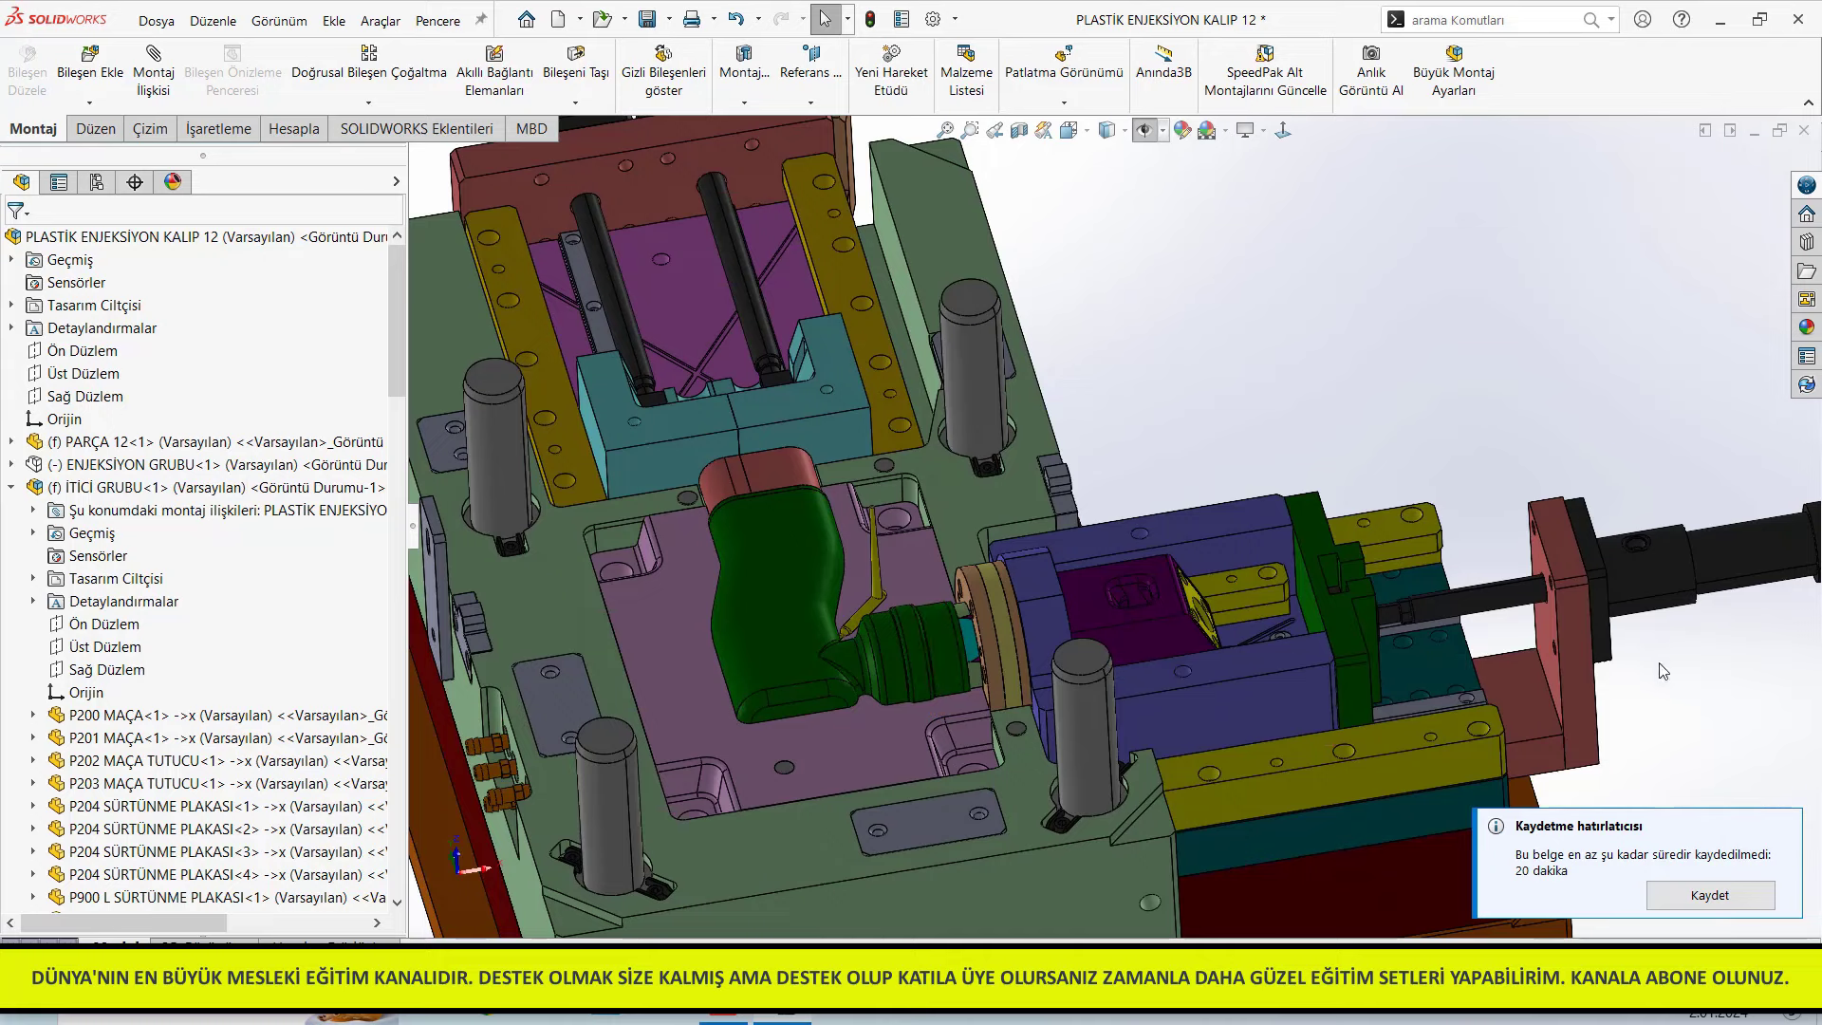
scroll(1639, 681, "up", 3)
scroll(1456, 647, "up", 3)
mouse_move(1456, 647)
middle_mouse_down()
mouse_move(1008, 732)
mouse_move(972, 713)
mouse_move(1050, 522)
middle_mouse_up()
scroll(973, 714, "down", 3)
scroll(967, 709, "down", 2)
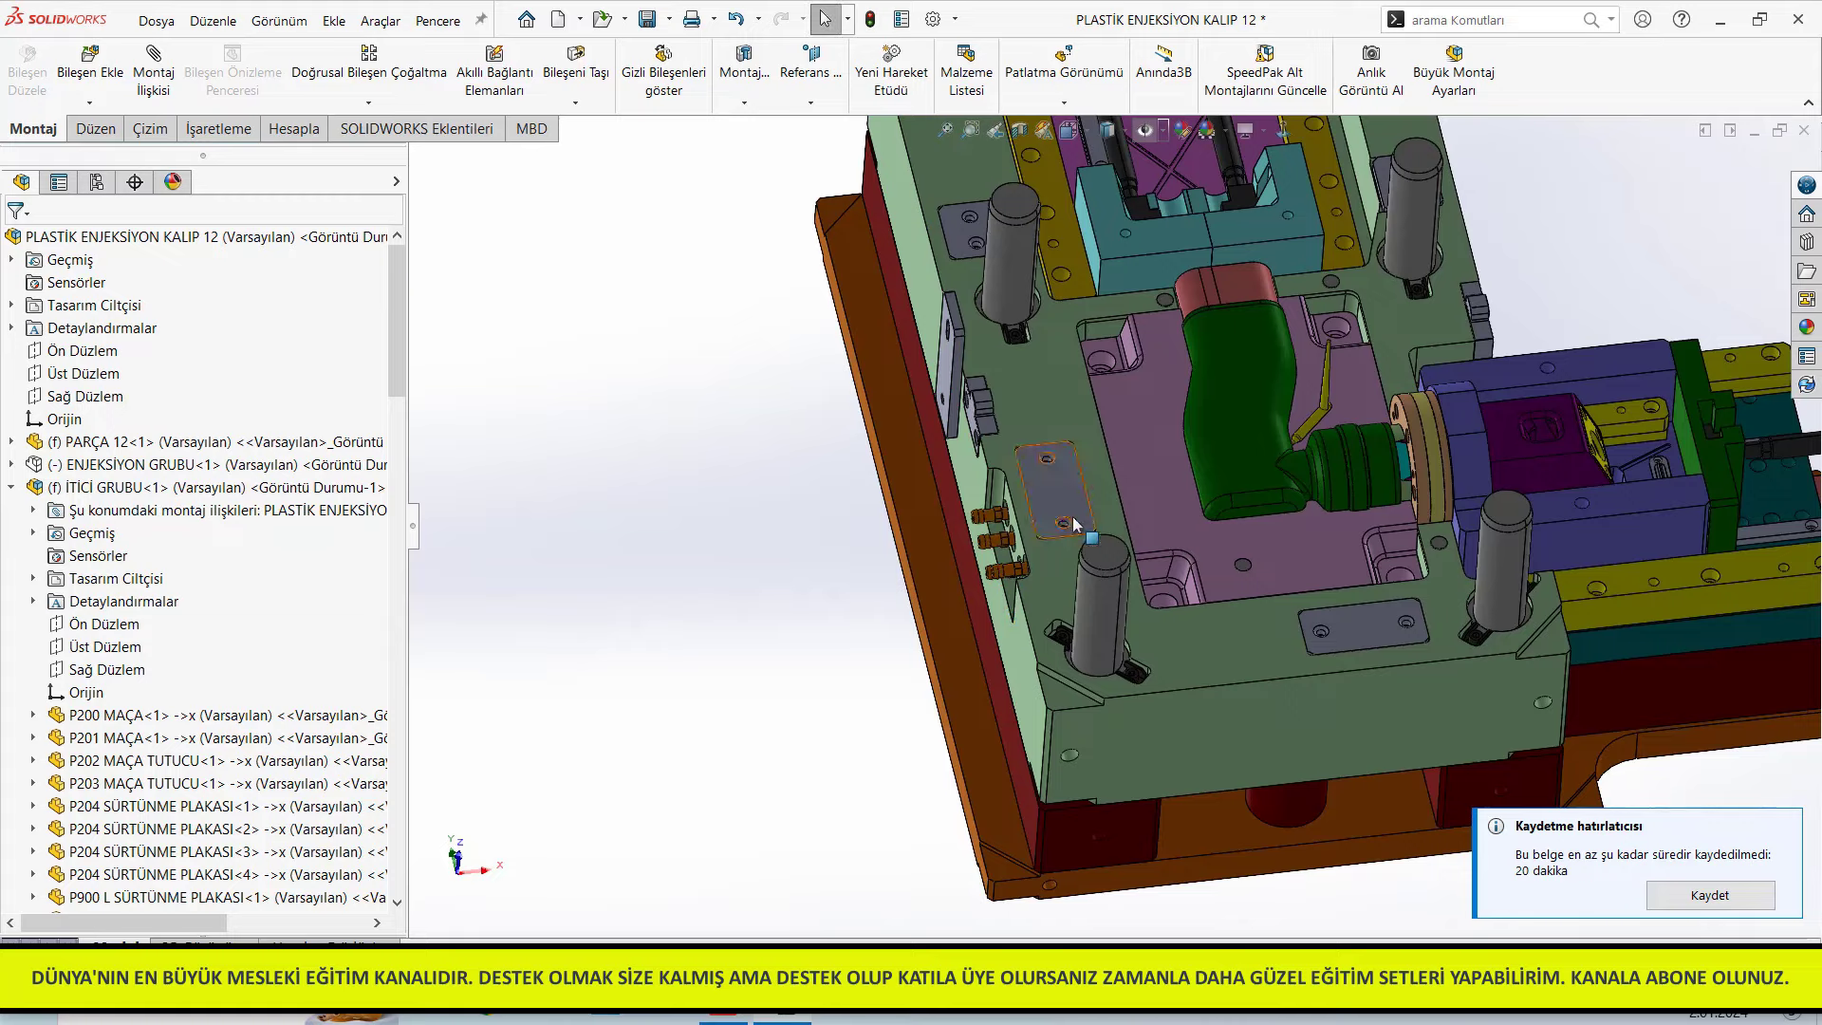
middle_click_drag(1059, 687, 971, 602)
scroll(971, 601, "down", 5)
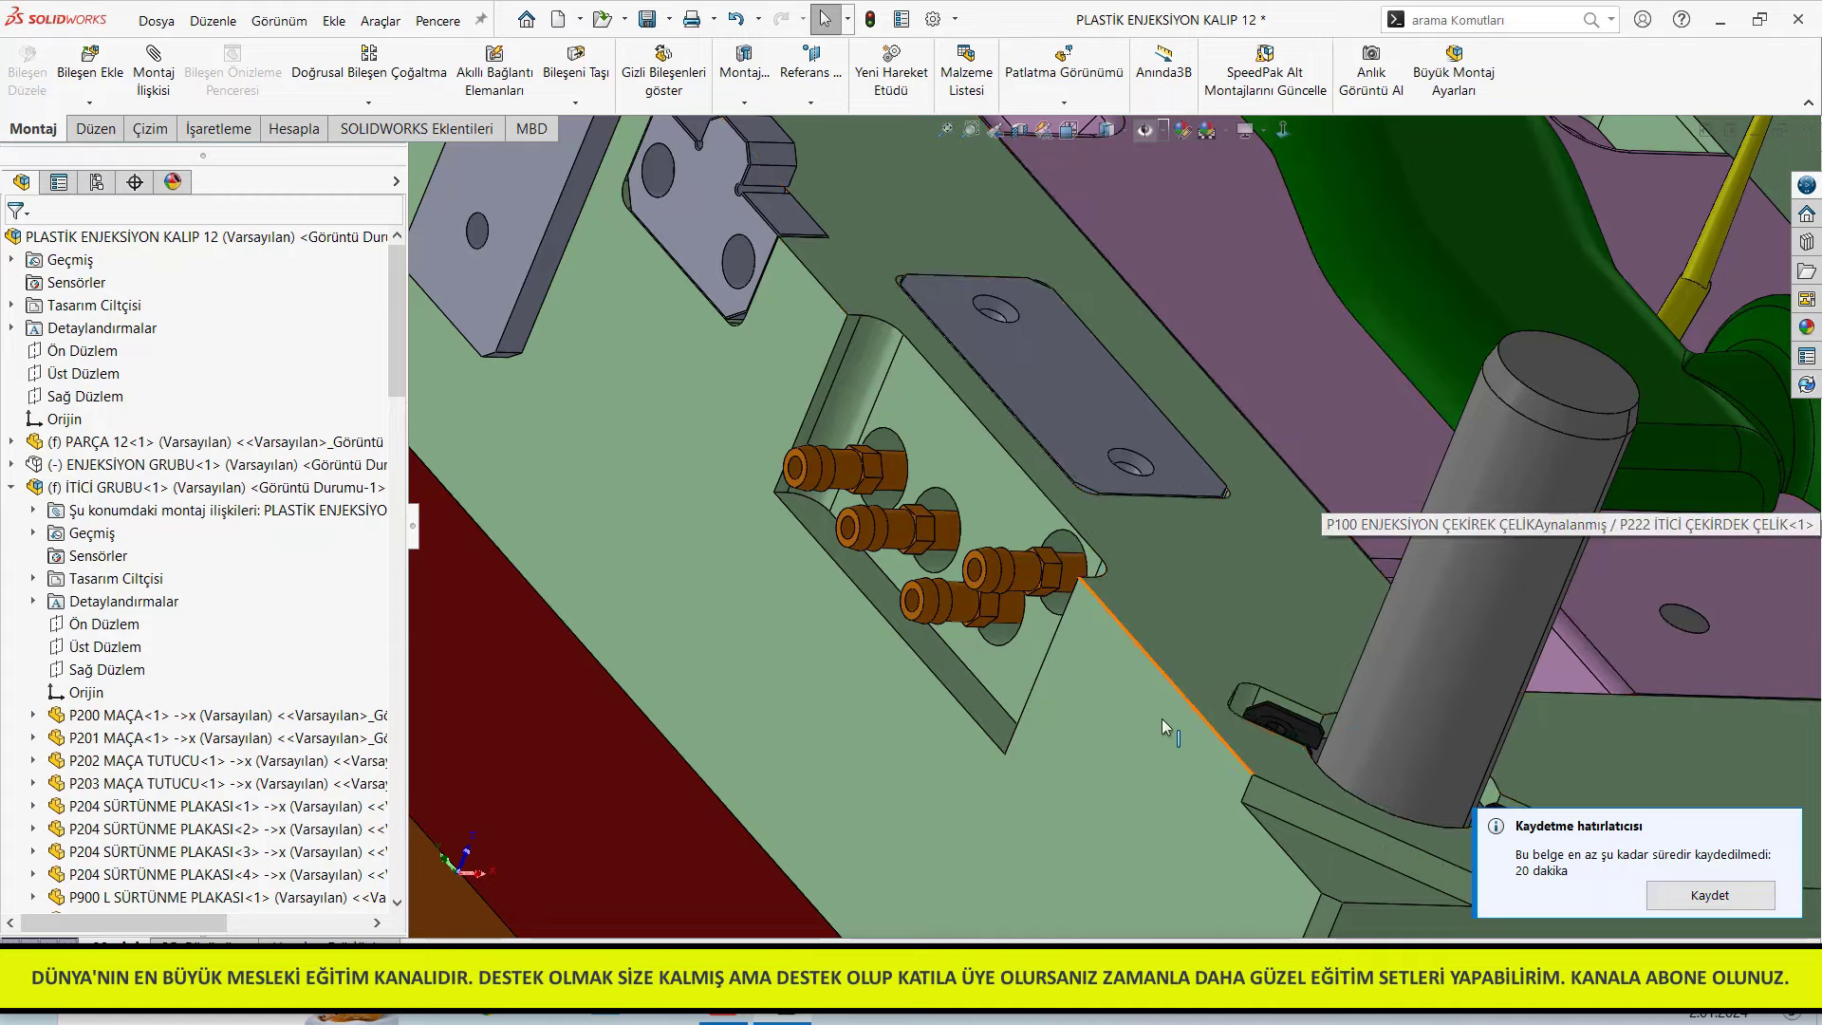
scroll(1162, 719, "up", 3)
scroll(1154, 704, "up", 5)
mouse_move(1156, 710)
middle_mouse_down()
mouse_move(1102, 518)
mouse_move(1152, 703)
middle_mouse_up()
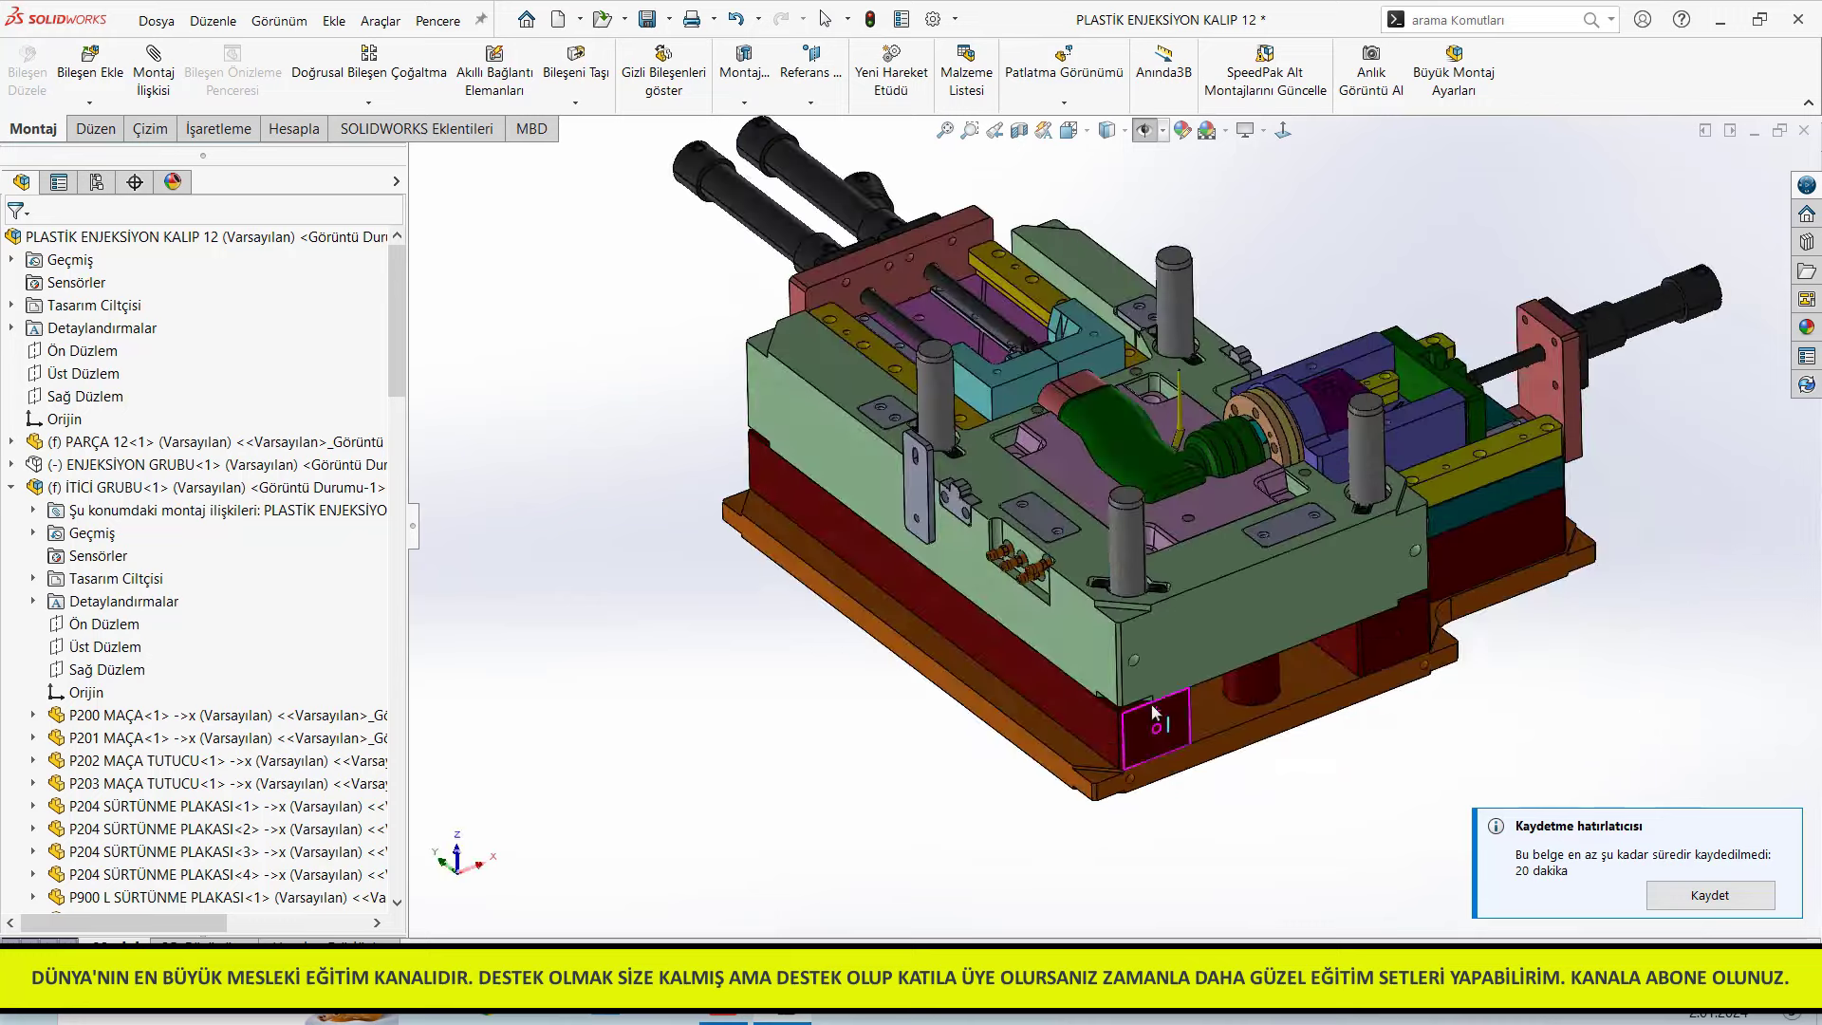
Close mold 12, open PLASTİK ENJEKSİYON KALIP 13 and hide its injection plate group
left_click(1804, 130)
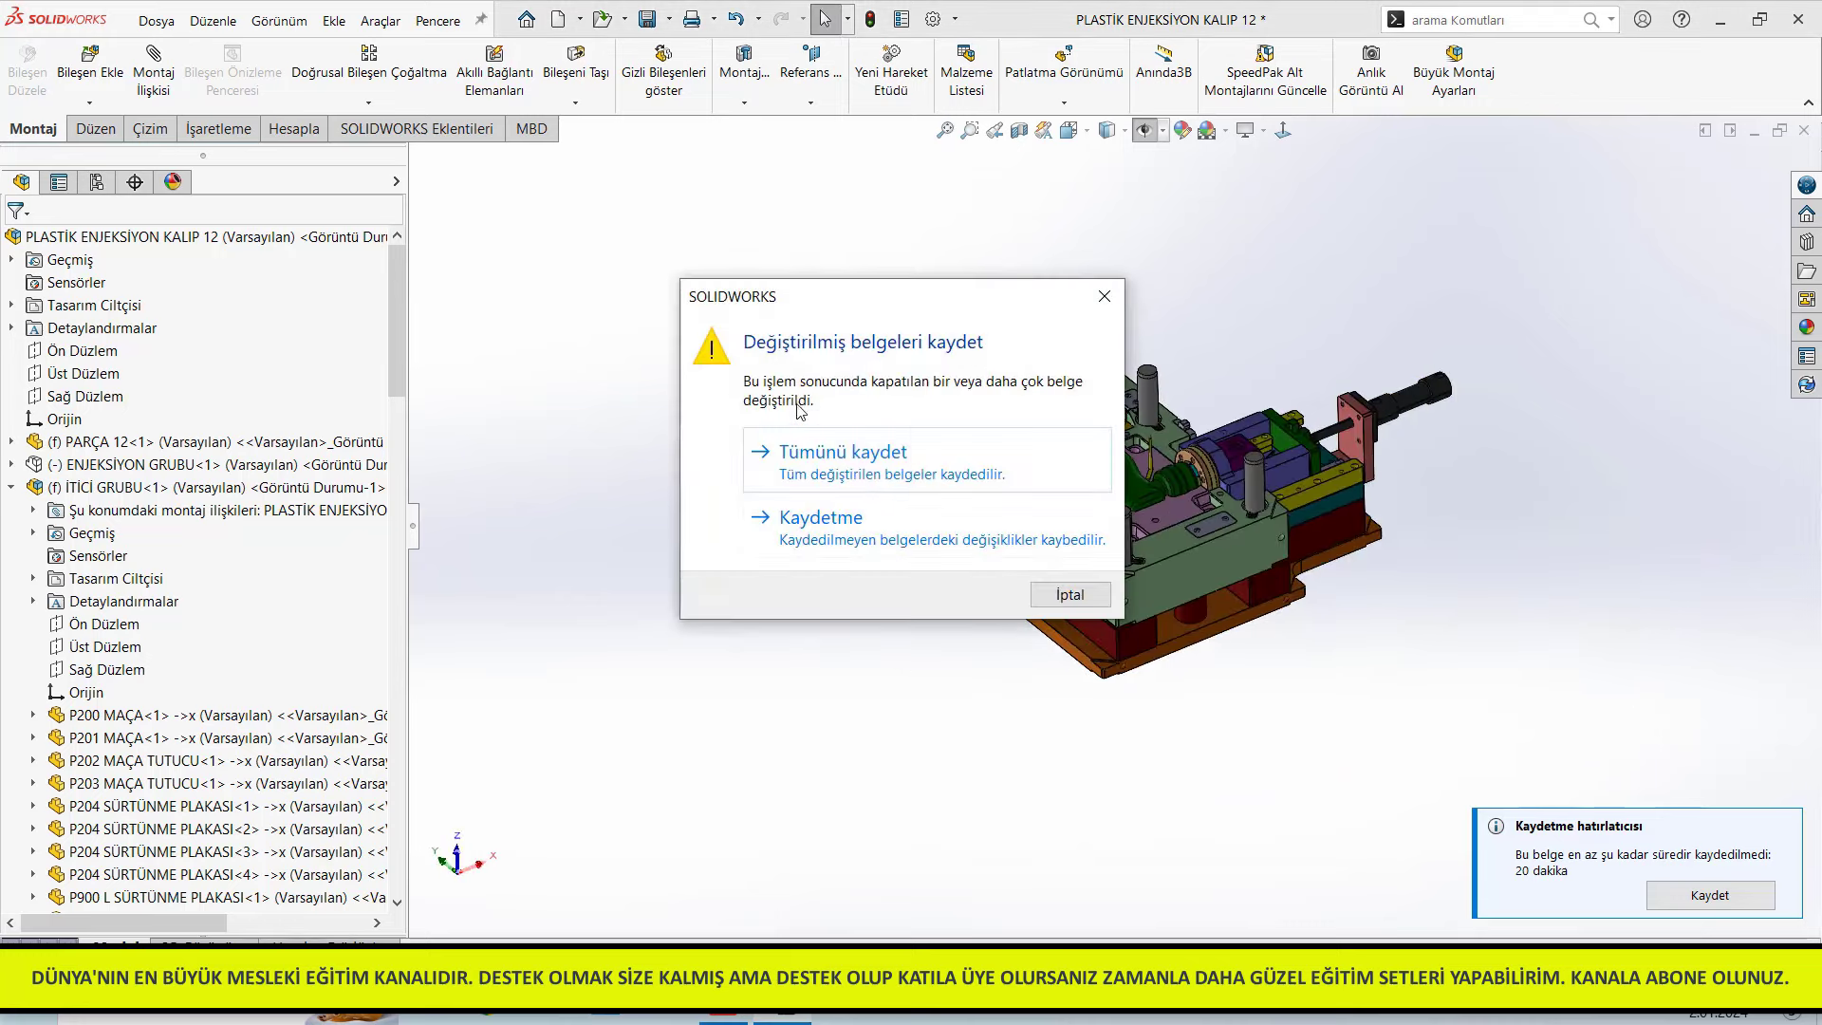
left_click(772, 516)
key("ctrl+o")
scroll(296, 474, "down", 10)
double_click(295, 549)
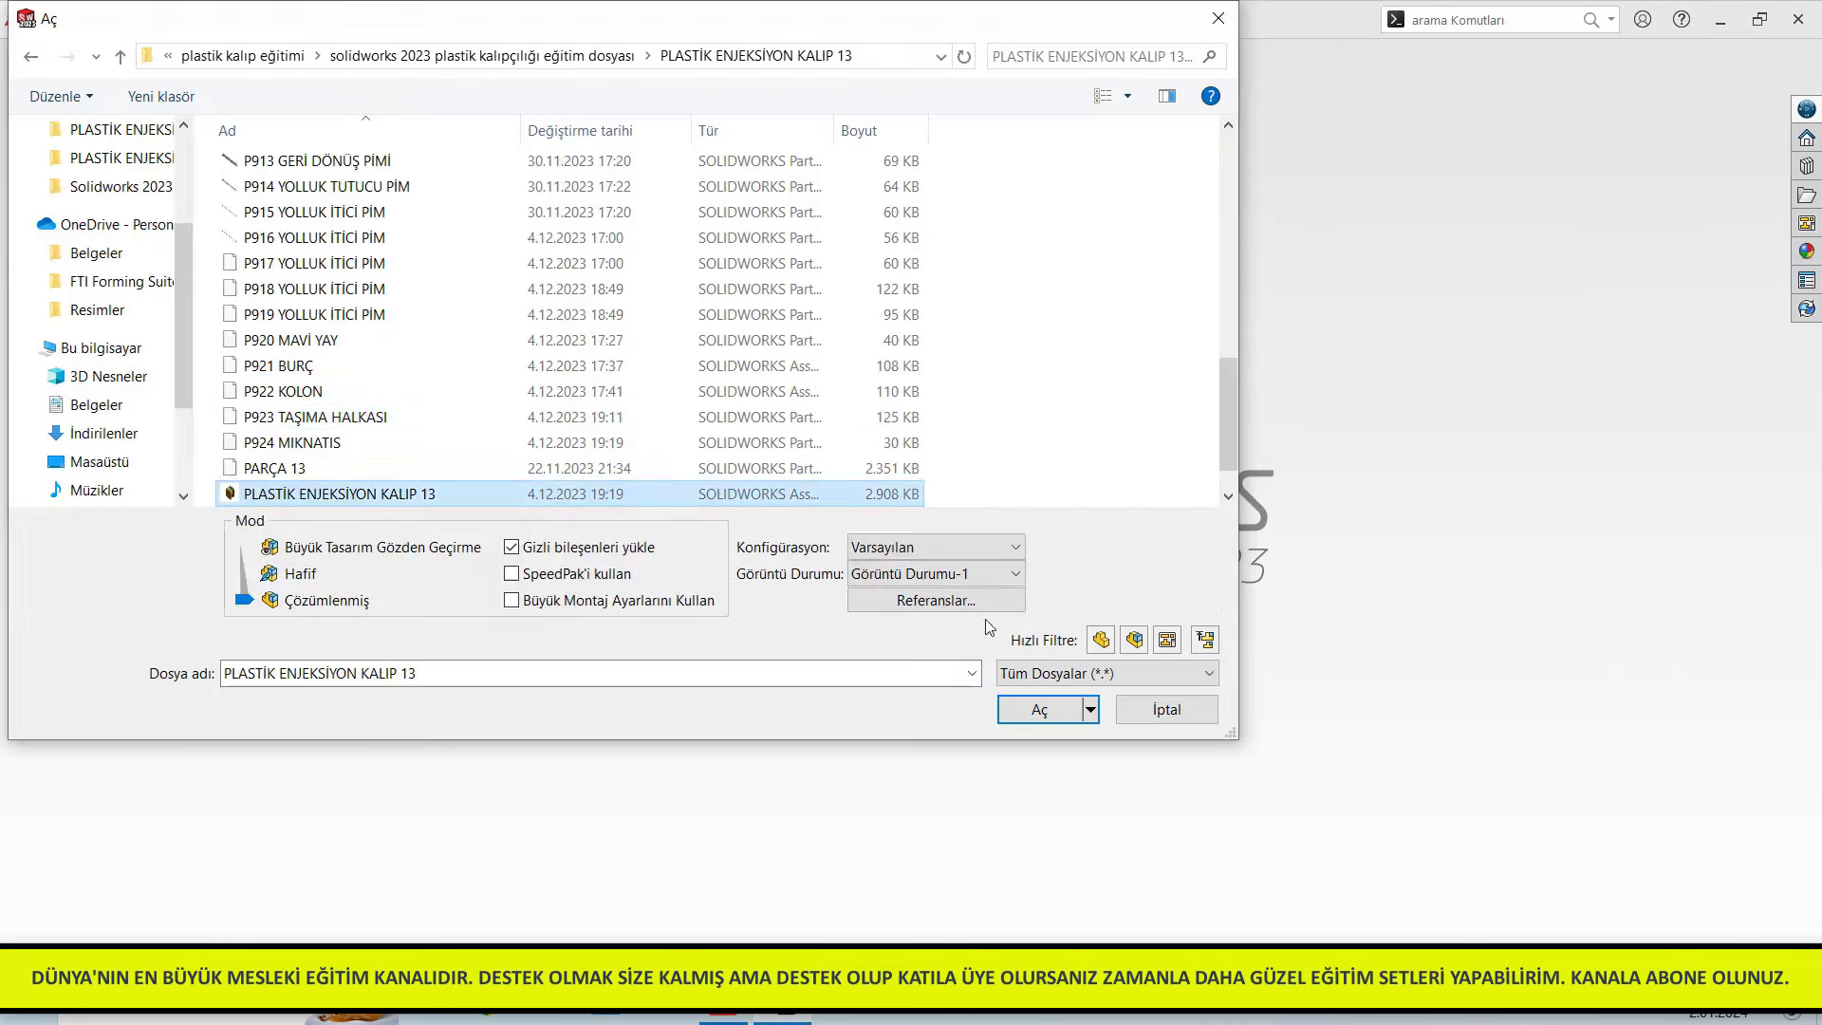
left_click(119, 464)
left_click(205, 414)
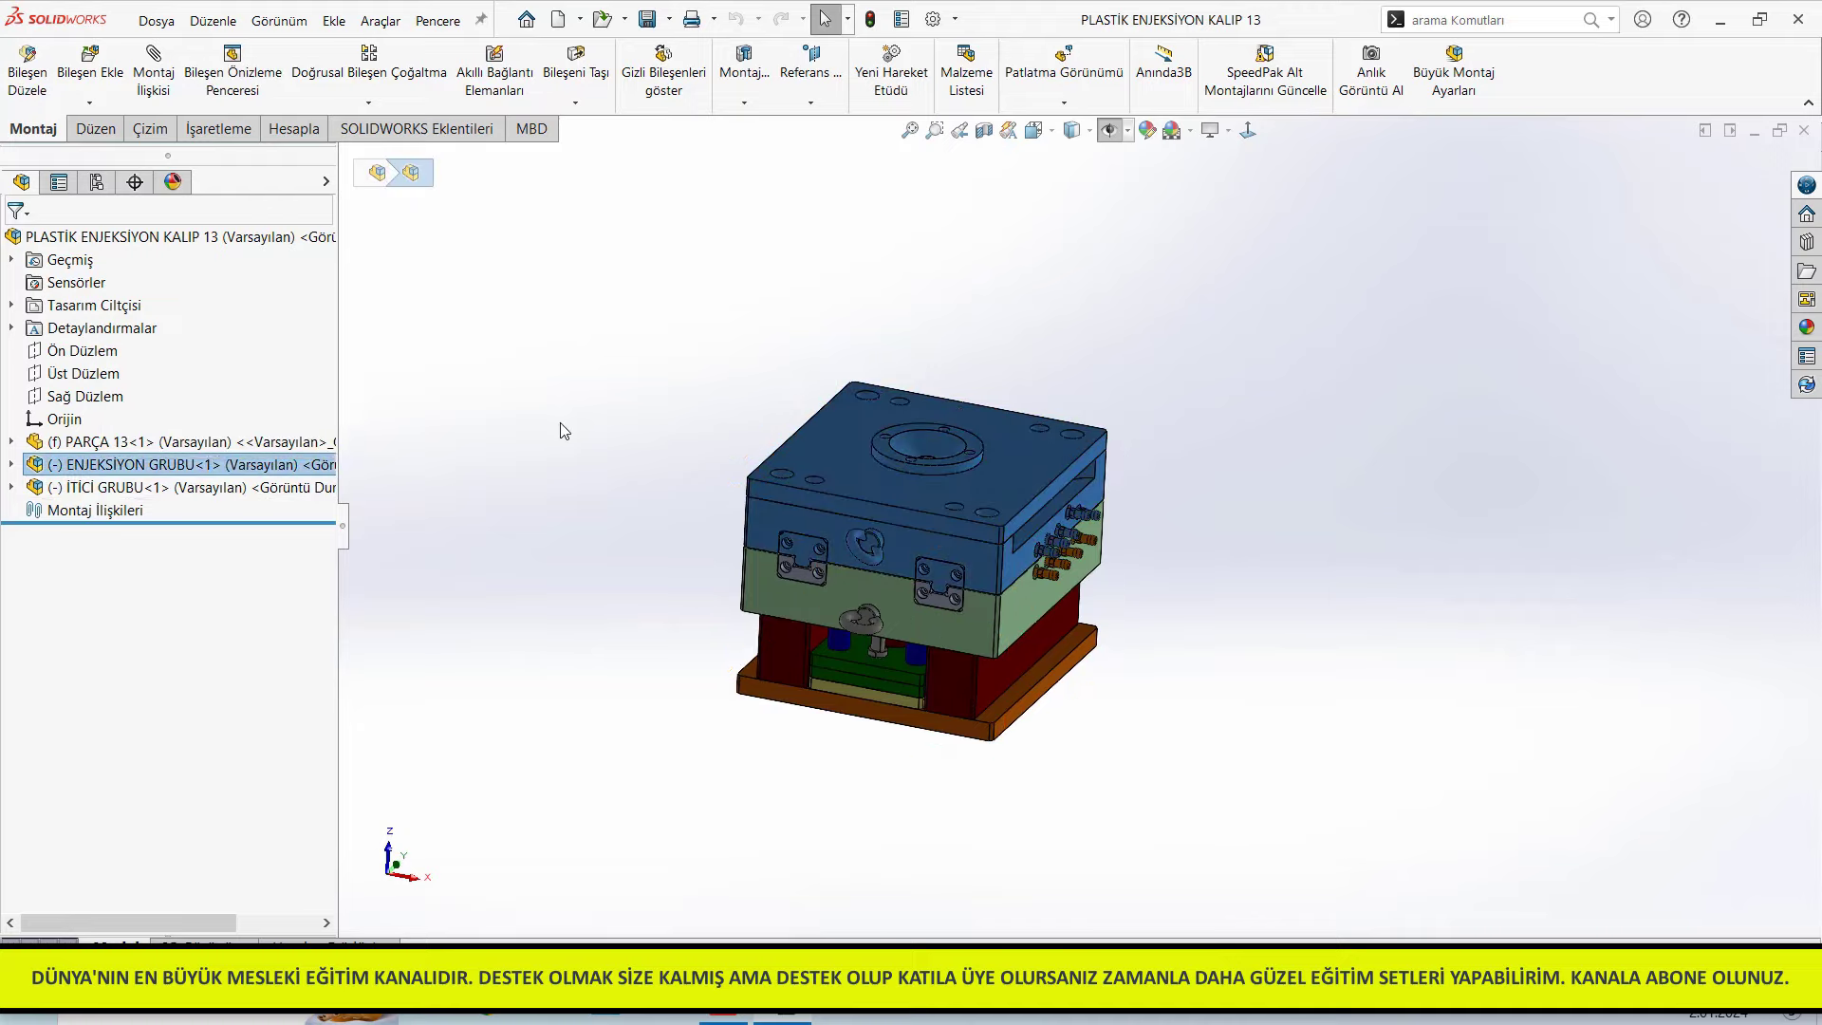
Zoom out and orbit mold 13 to a more top-down view
scroll(854, 494, "down", 3)
scroll(949, 547, "down", 5)
scroll(919, 532, "up", 3)
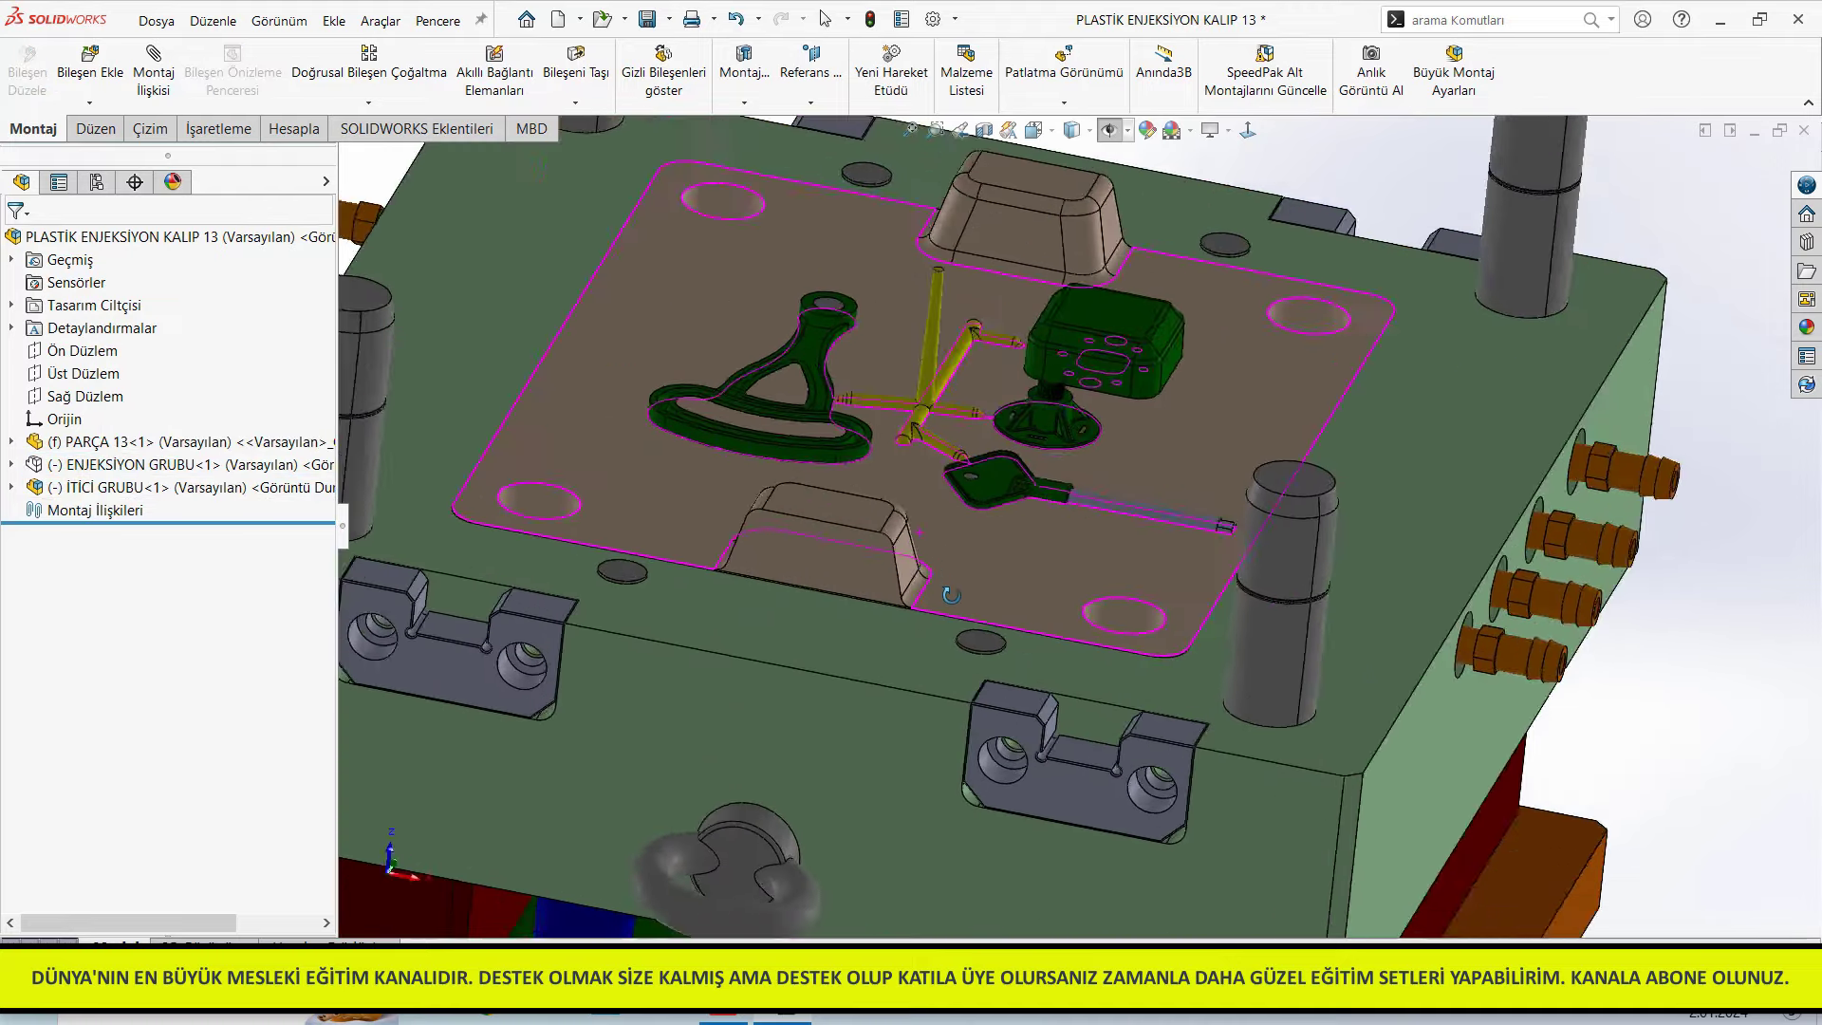
middle_click_drag(919, 533, 1455, 470)
scroll(1455, 471, "up", 2)
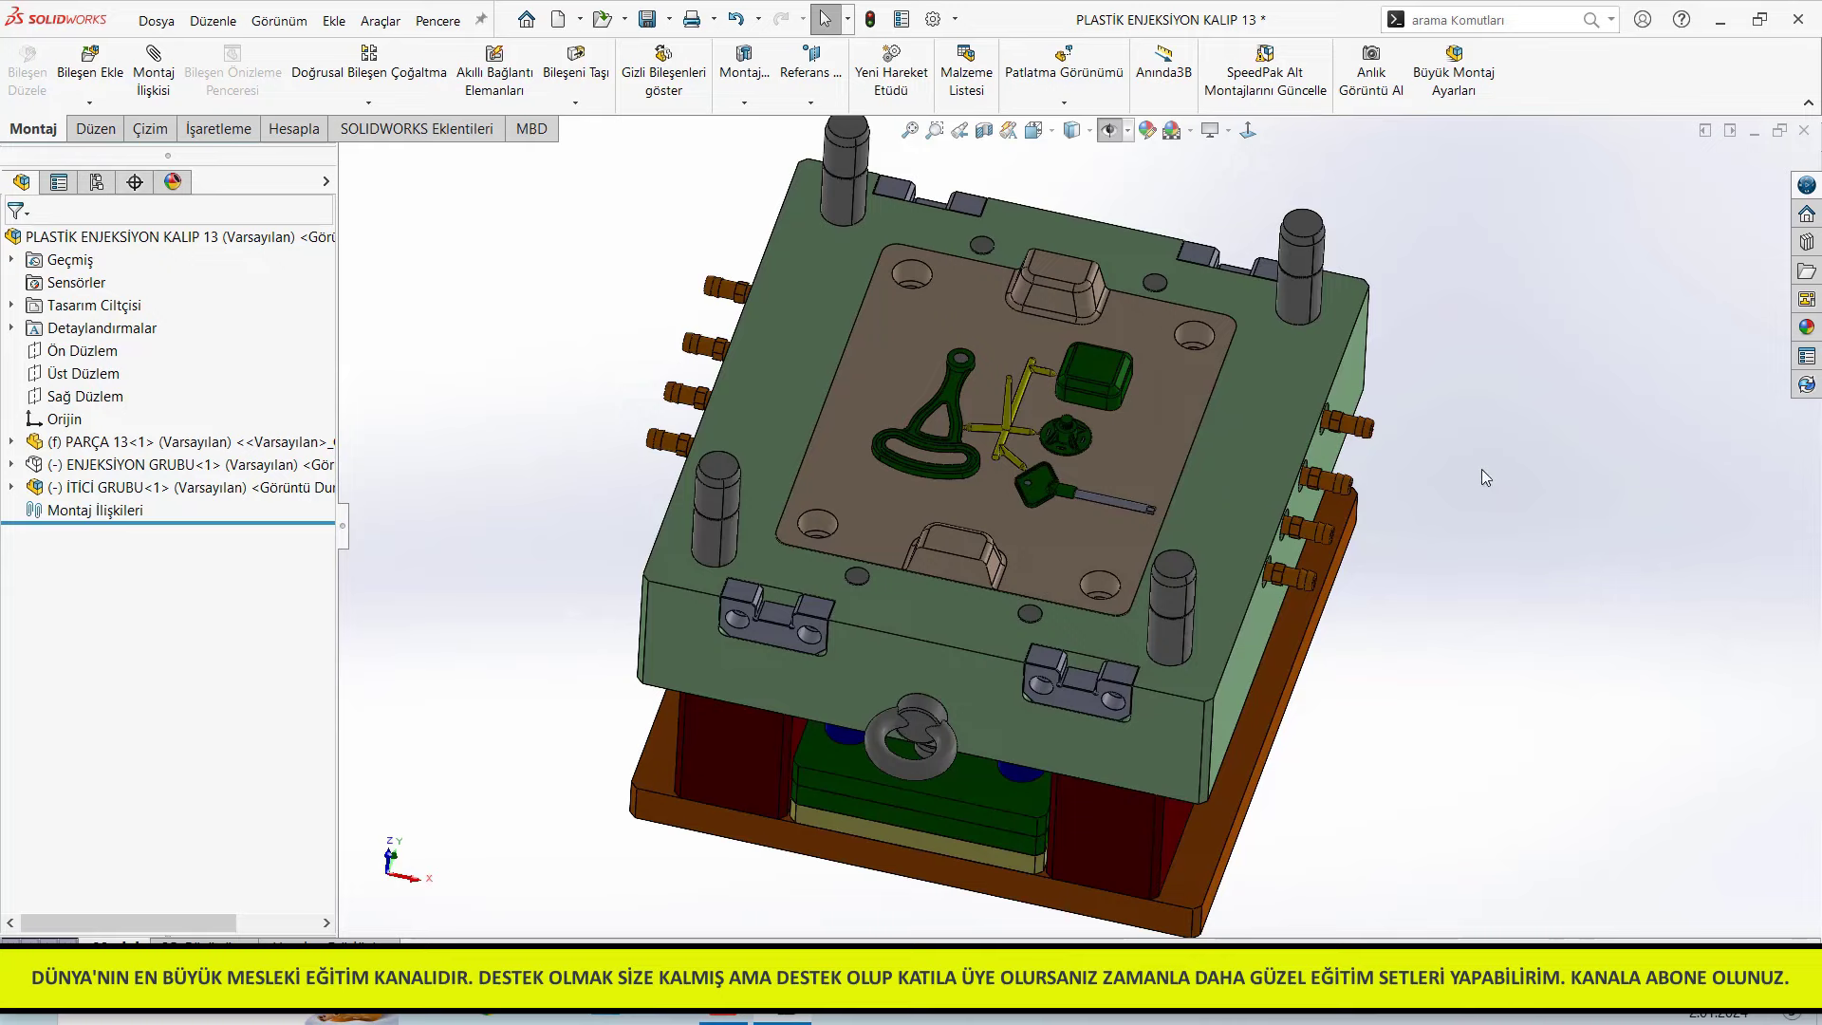
scroll(904, 296, "down", 3)
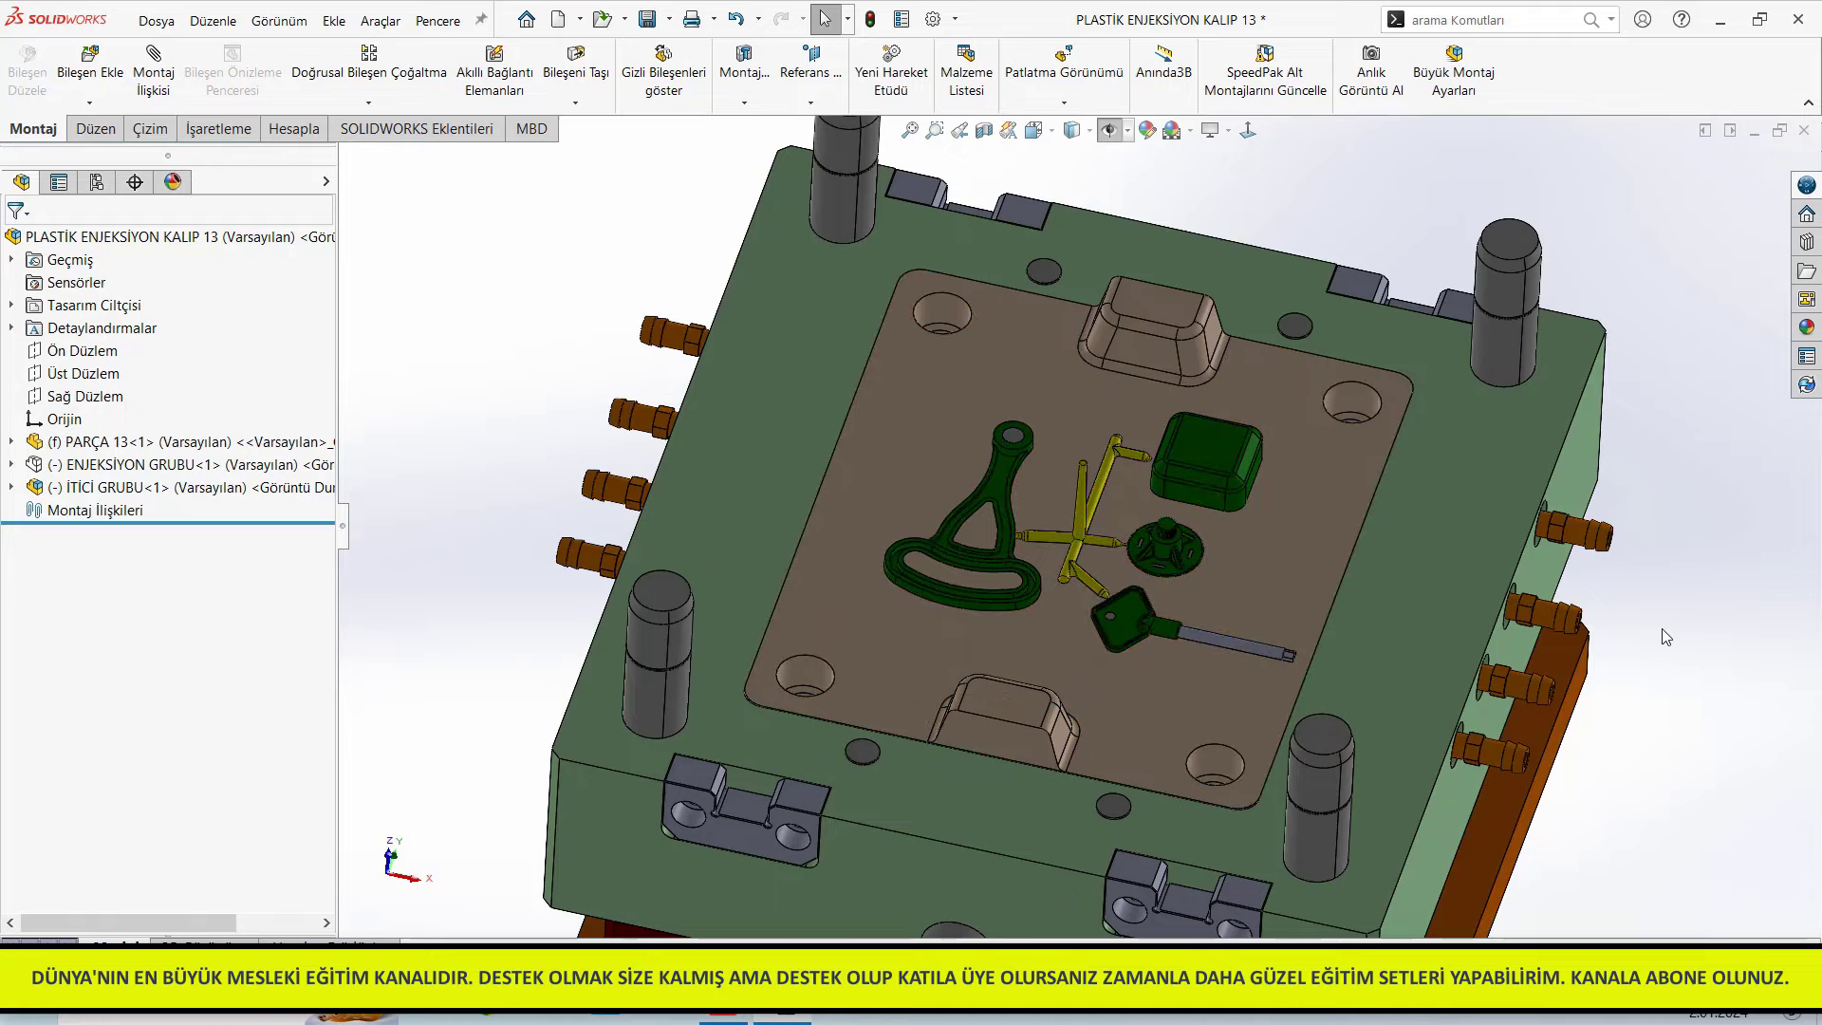
scroll(1112, 563, "down", 5)
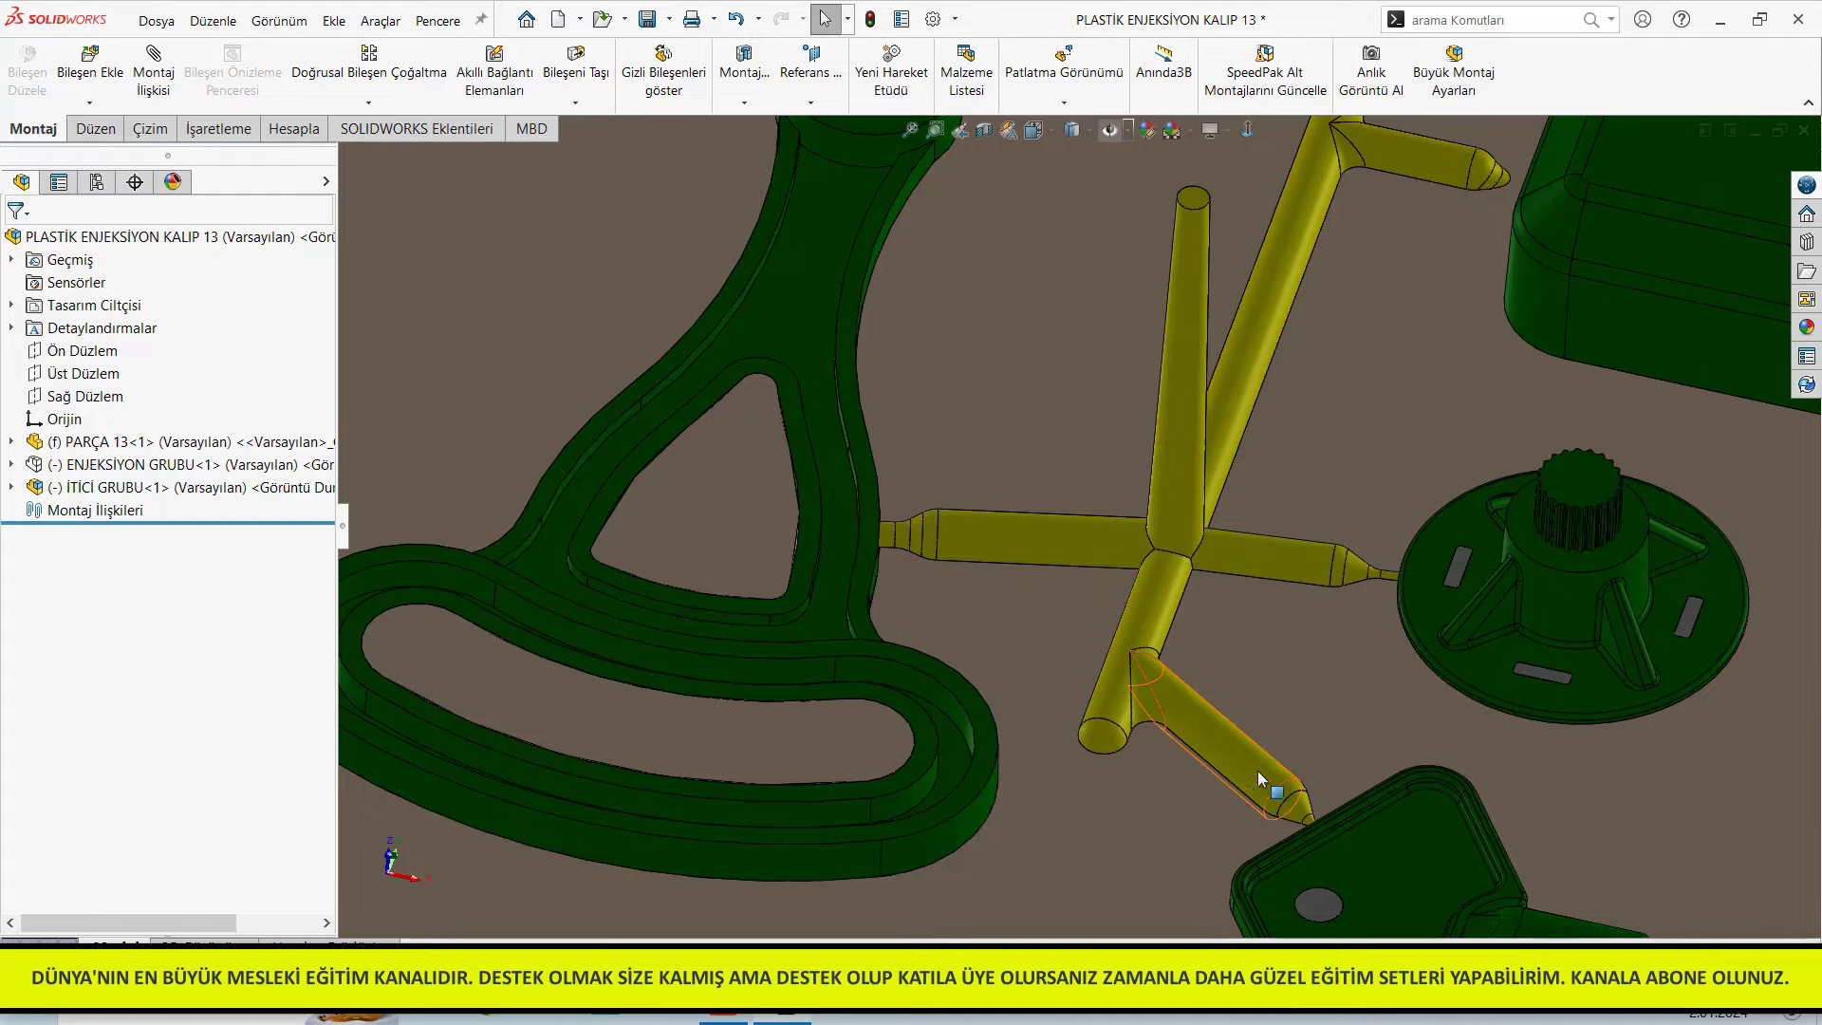
scroll(1414, 560, "up", 5)
scroll(1238, 478, "up", 3)
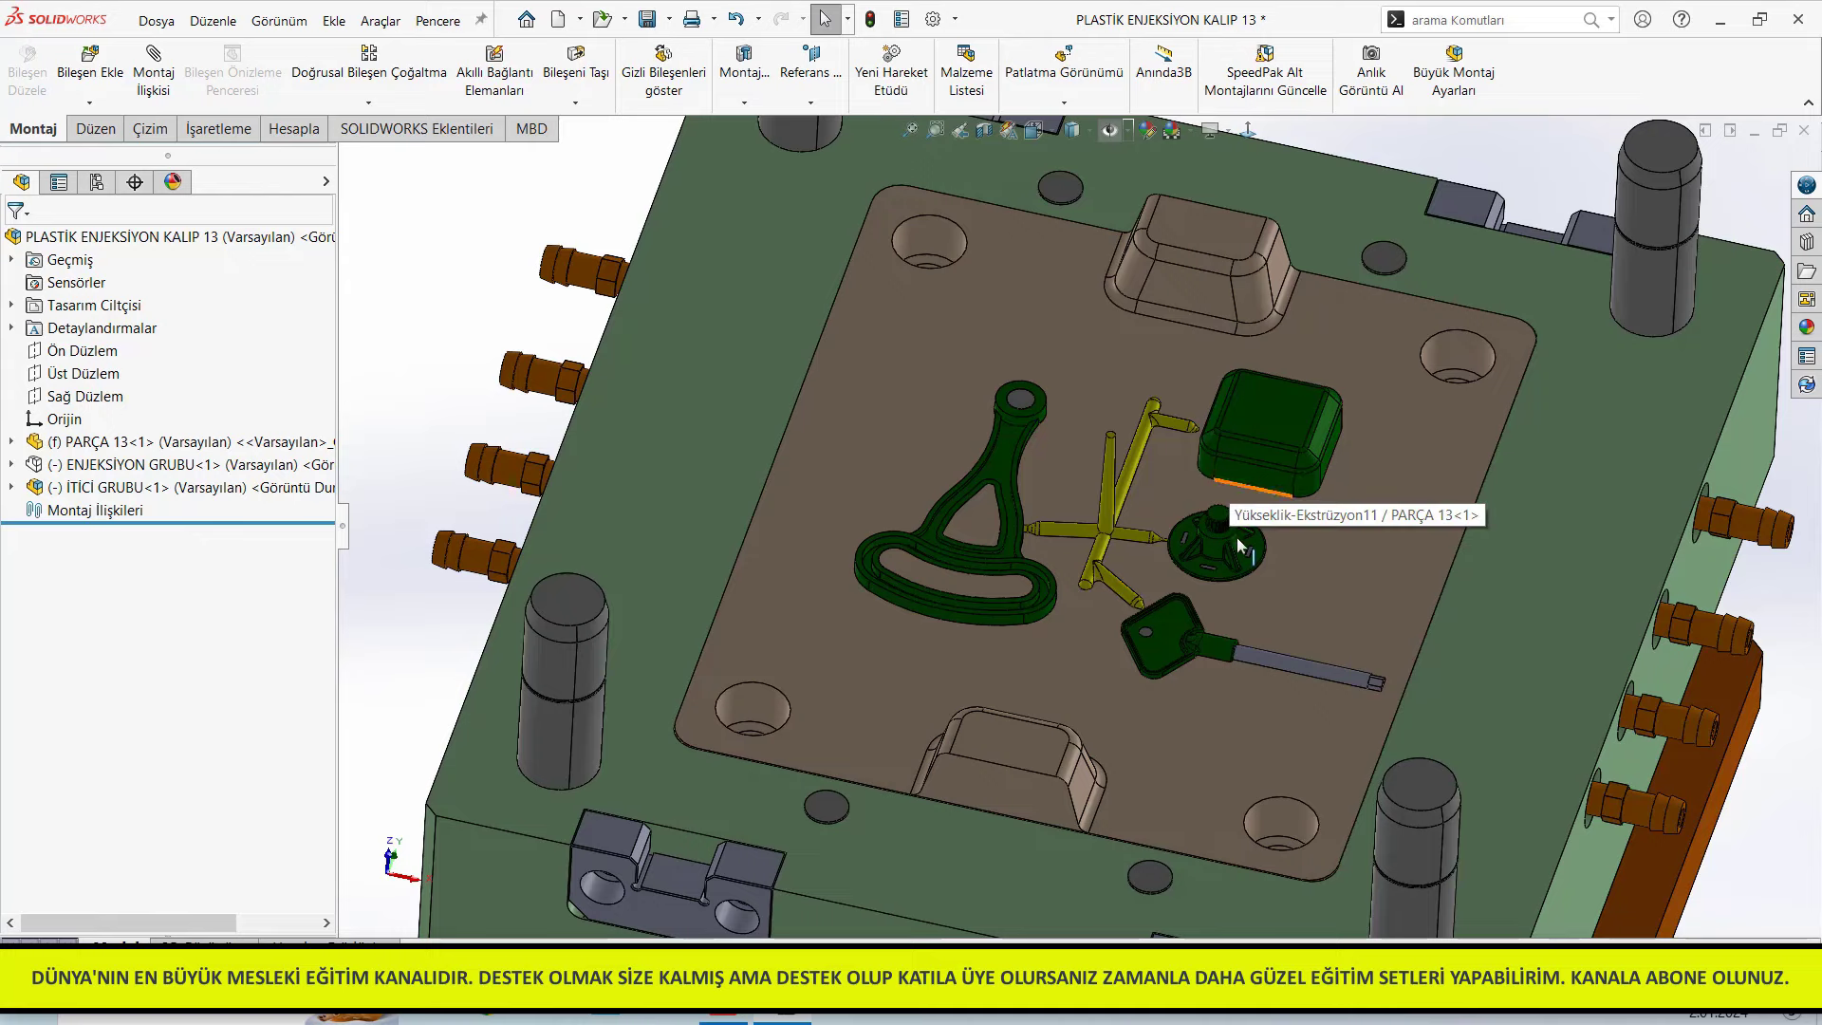
scroll(1186, 585, "up", 3)
Zoom back in and select one branch of the yellow runner
mouse_move(1126, 659)
middle_mouse_down()
mouse_move(1118, 704)
mouse_move(1091, 588)
middle_mouse_up()
scroll(1073, 522, "down", 3)
scroll(1096, 645, "down", 4)
scroll(1086, 659, "down", 2)
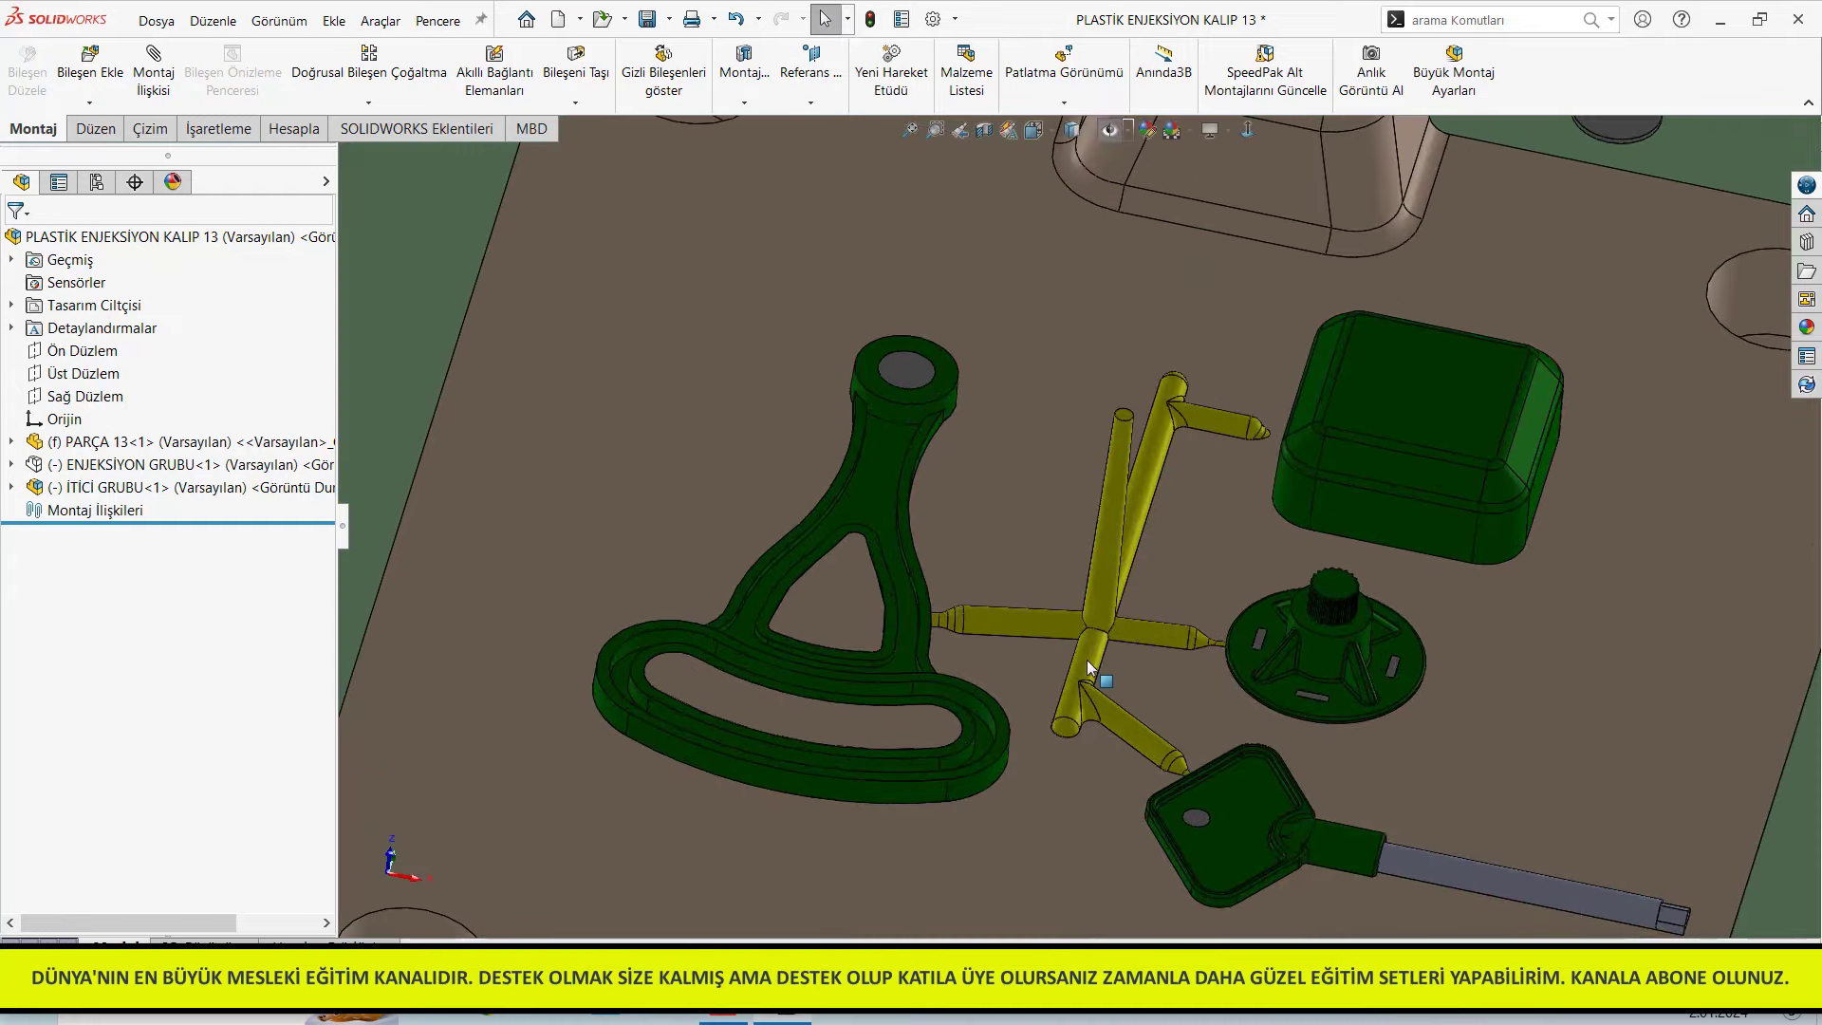
scroll(1086, 659, "down", 1)
left_click(1083, 655)
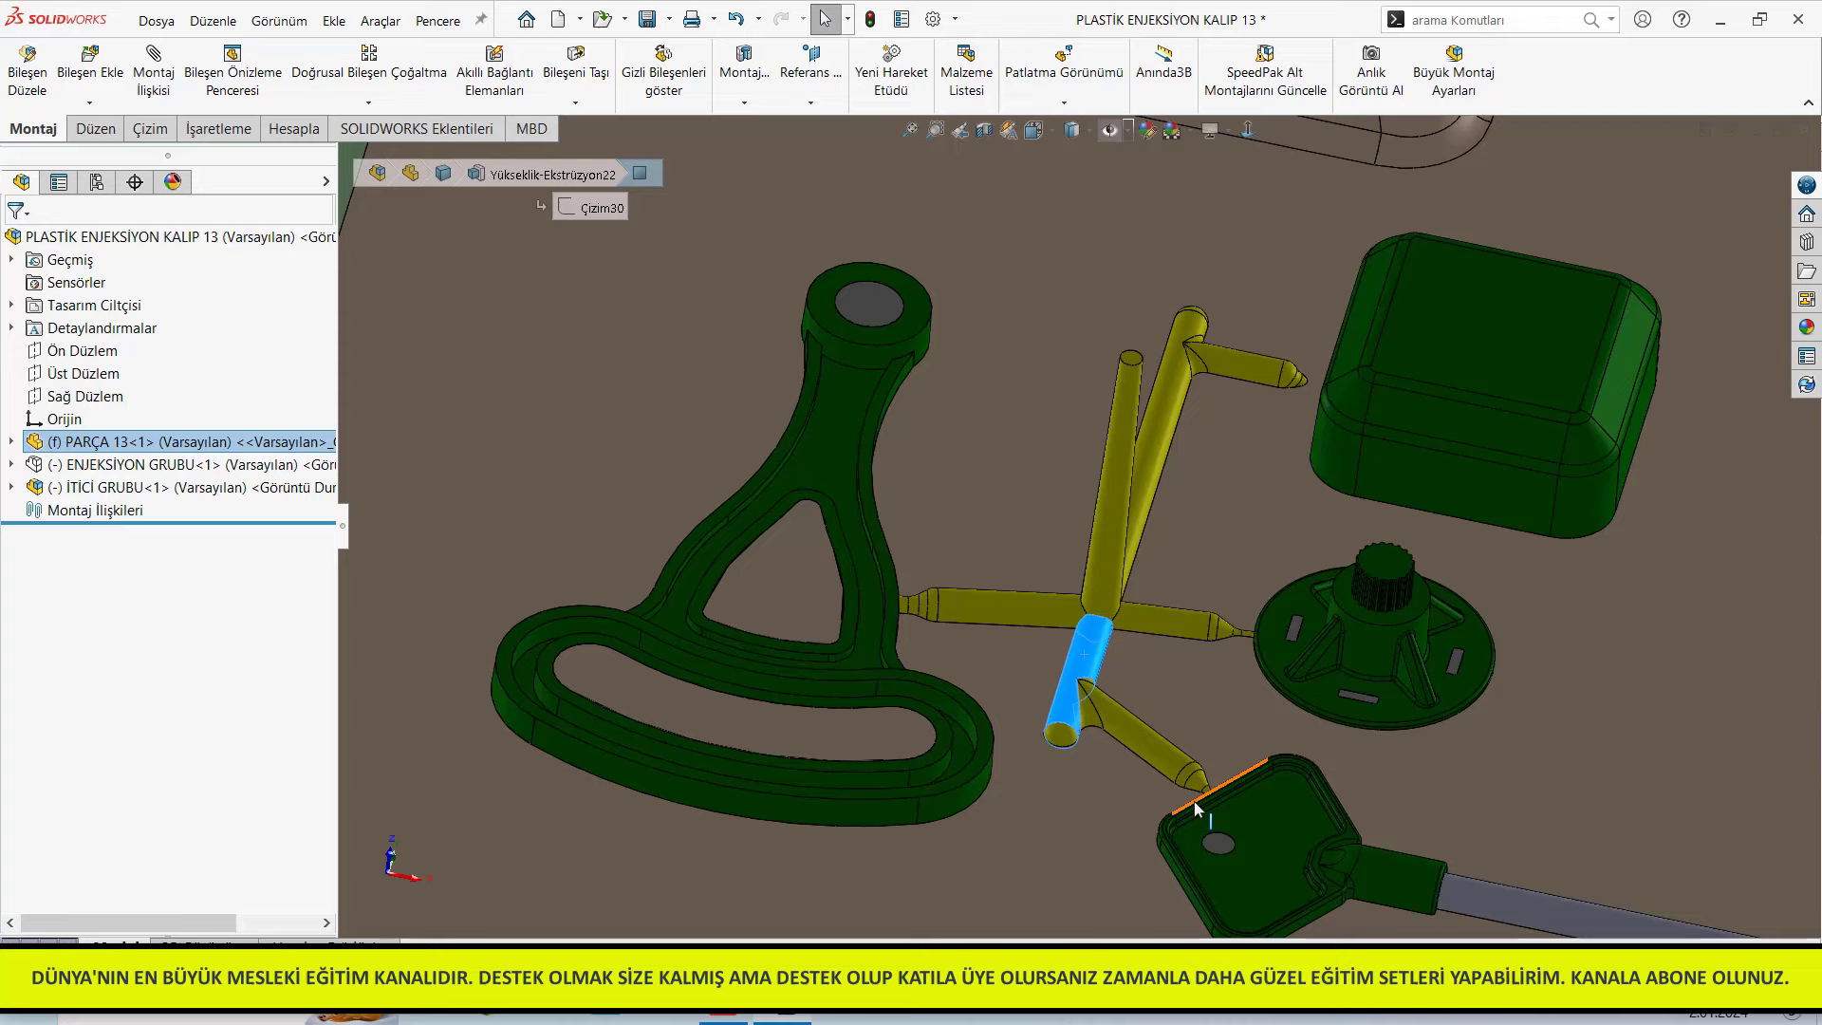
Clear the runner selection and zoom out on mold 13
scroll(1215, 780, "up", 2)
scroll(1215, 782, "up", 3)
scroll(1215, 782, "up", 3)
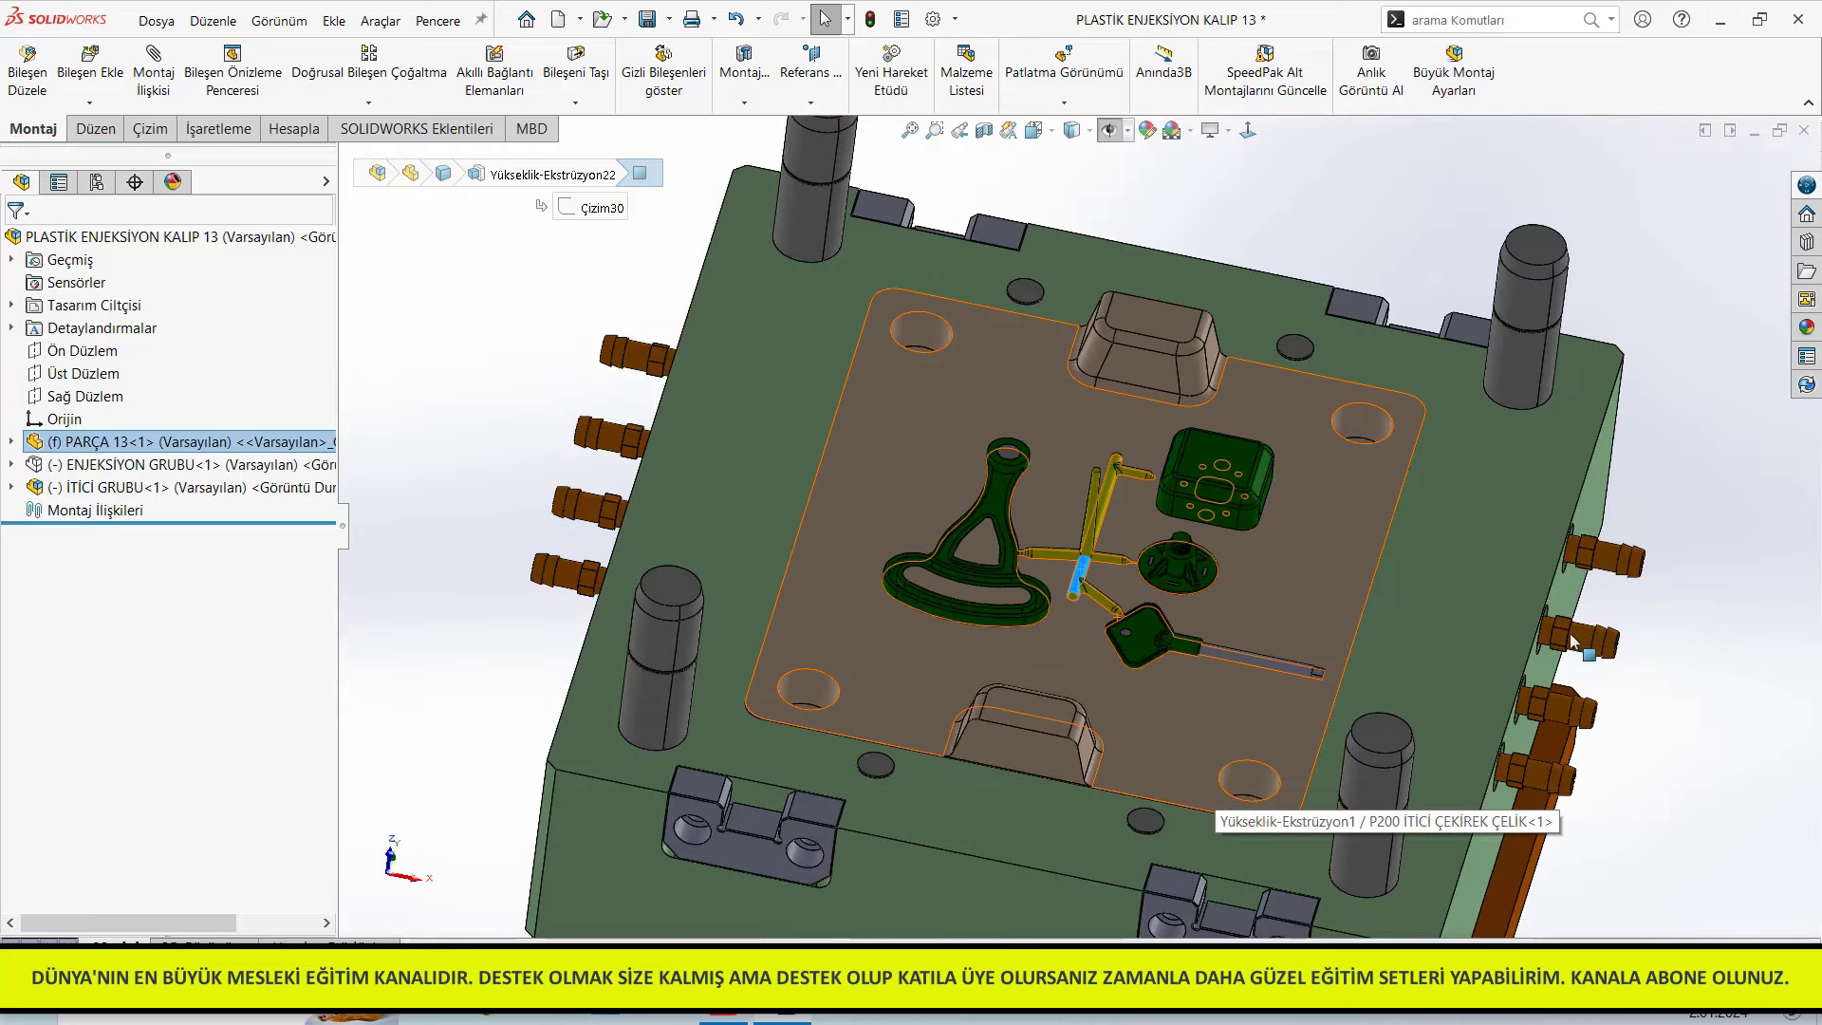
left_click(1678, 696)
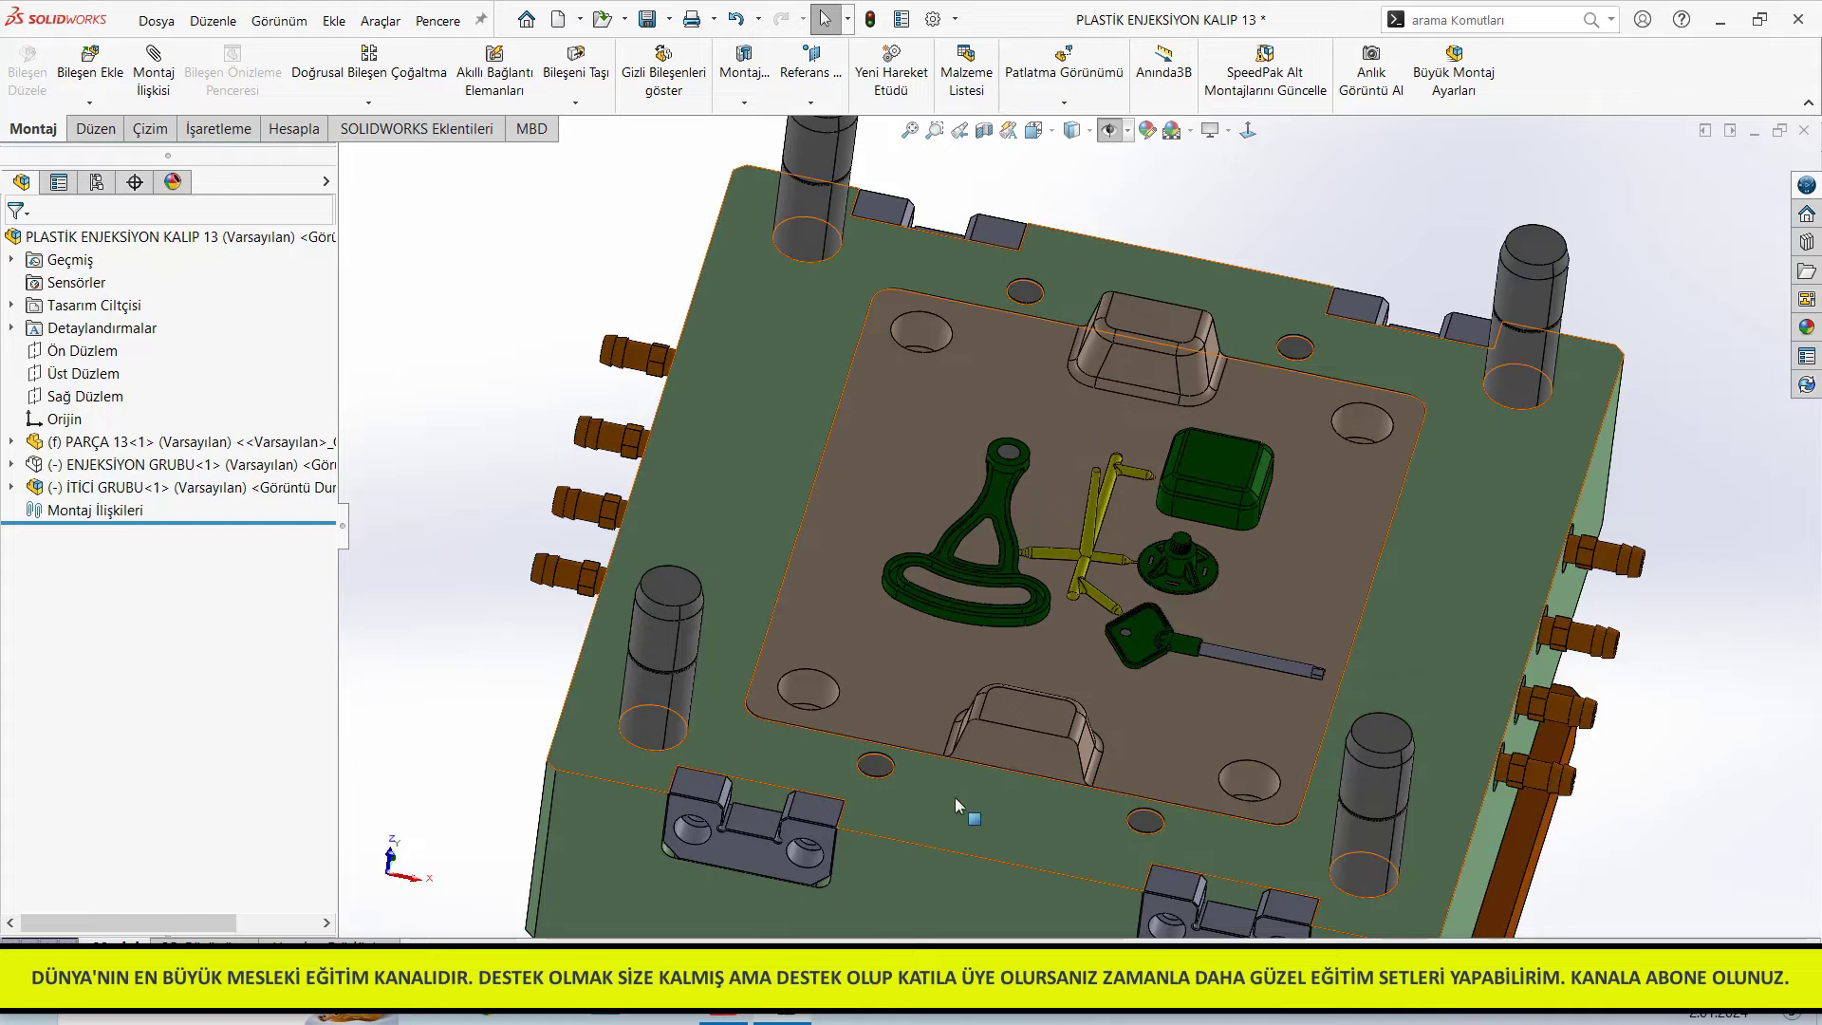
scroll(1072, 516, "down", 3)
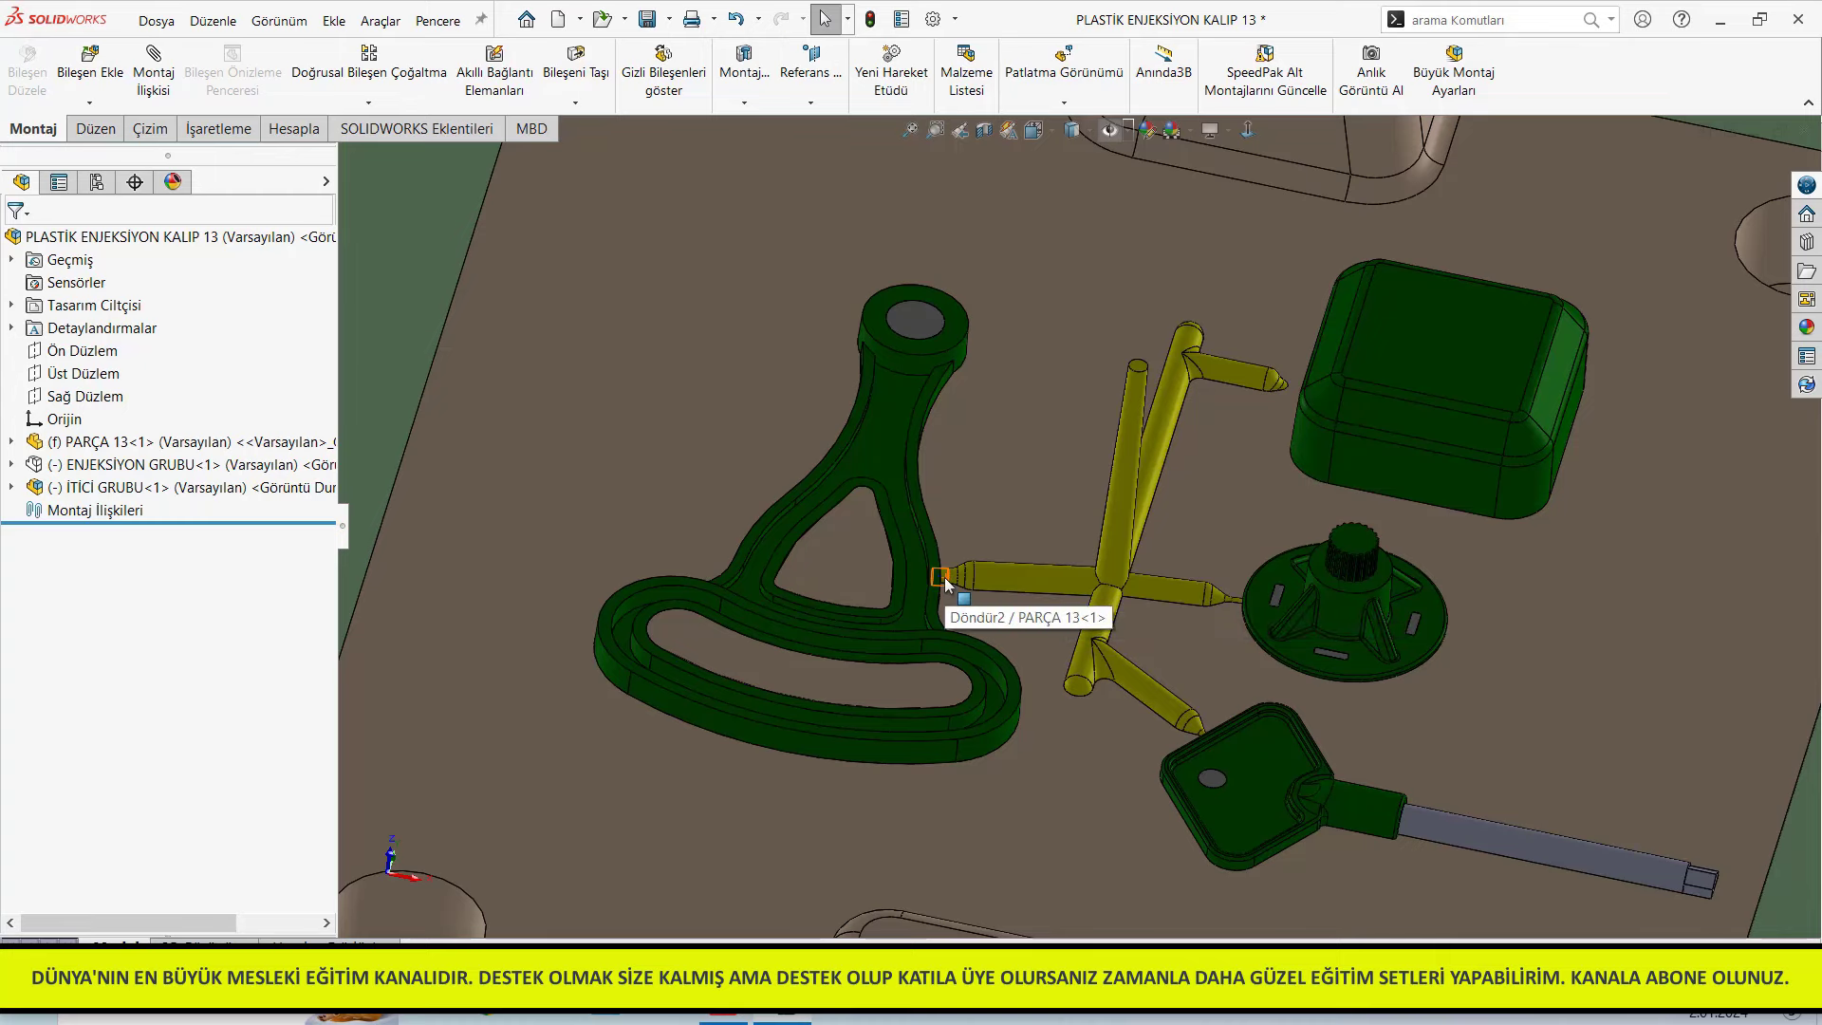
scroll(1017, 703, "up", 2)
scroll(1028, 715, "up", 2)
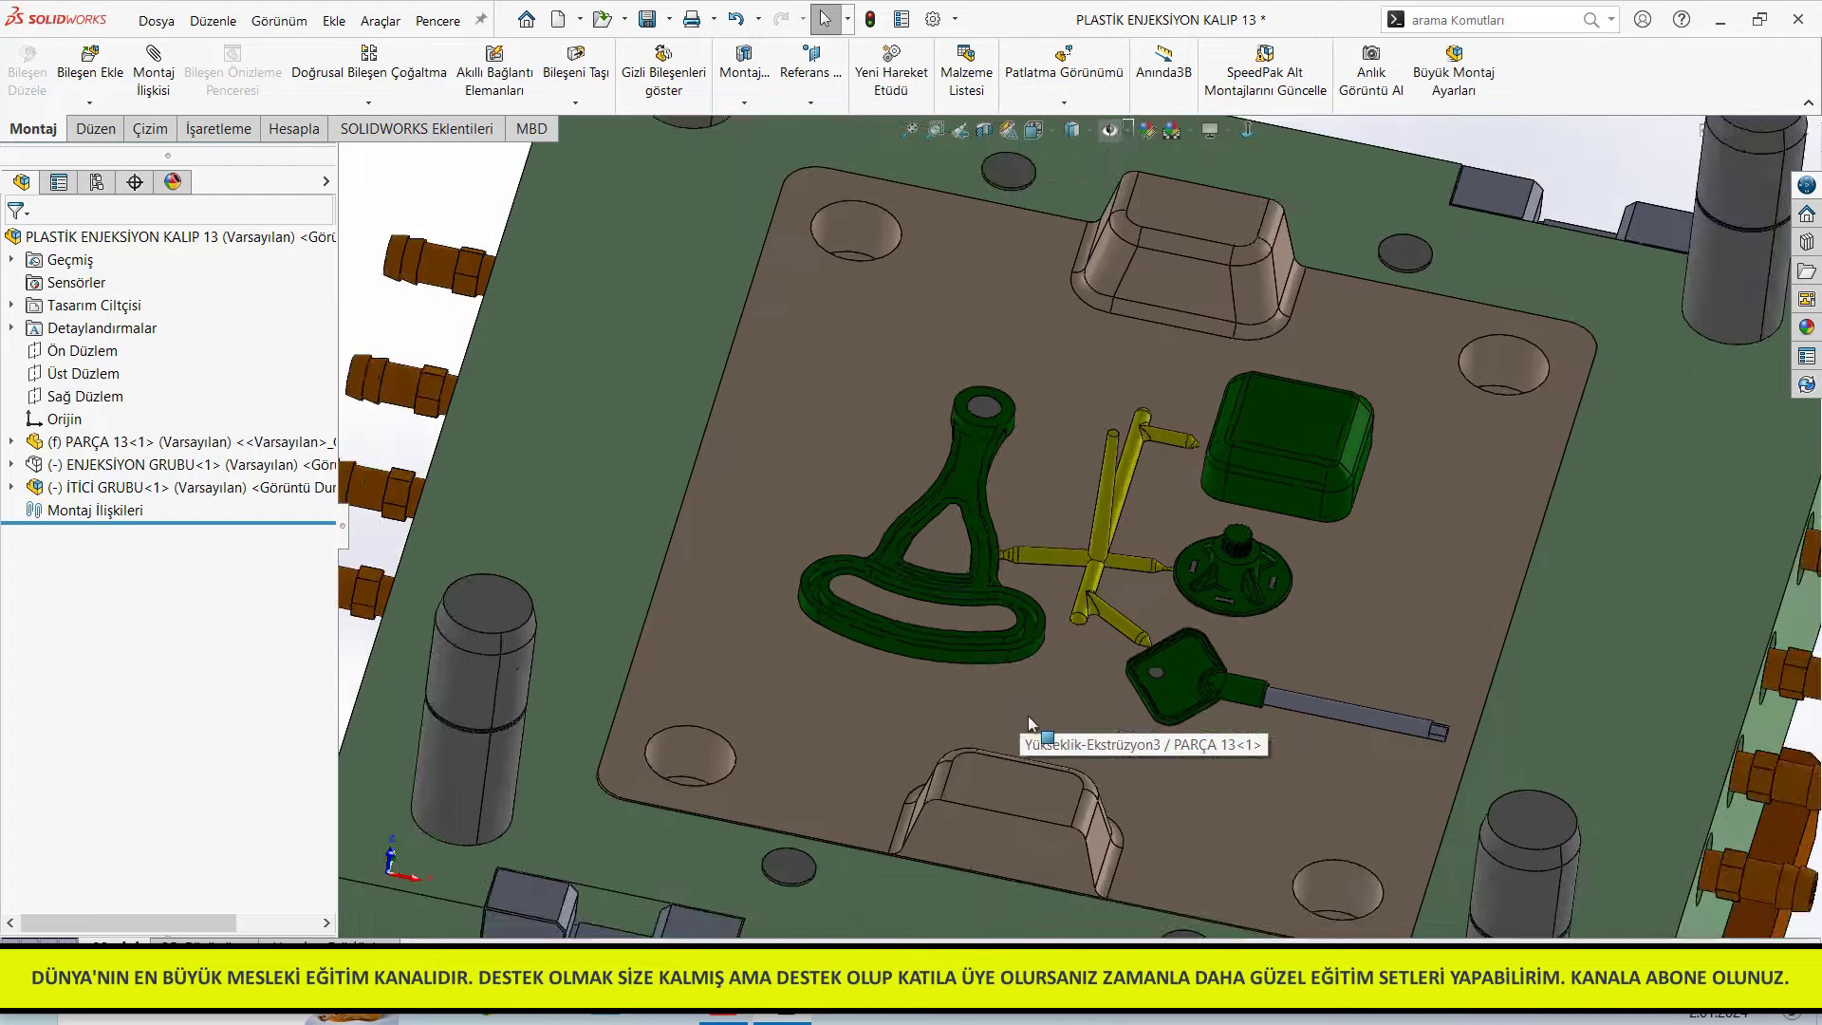
scroll(1028, 716, "up", 2)
Orbit mold 13 to inspect its side, underside and cavity plate
mouse_move(1466, 714)
middle_mouse_down()
mouse_move(1498, 447)
mouse_move(1438, 844)
mouse_move(1499, 926)
mouse_move(1367, 433)
middle_mouse_up()
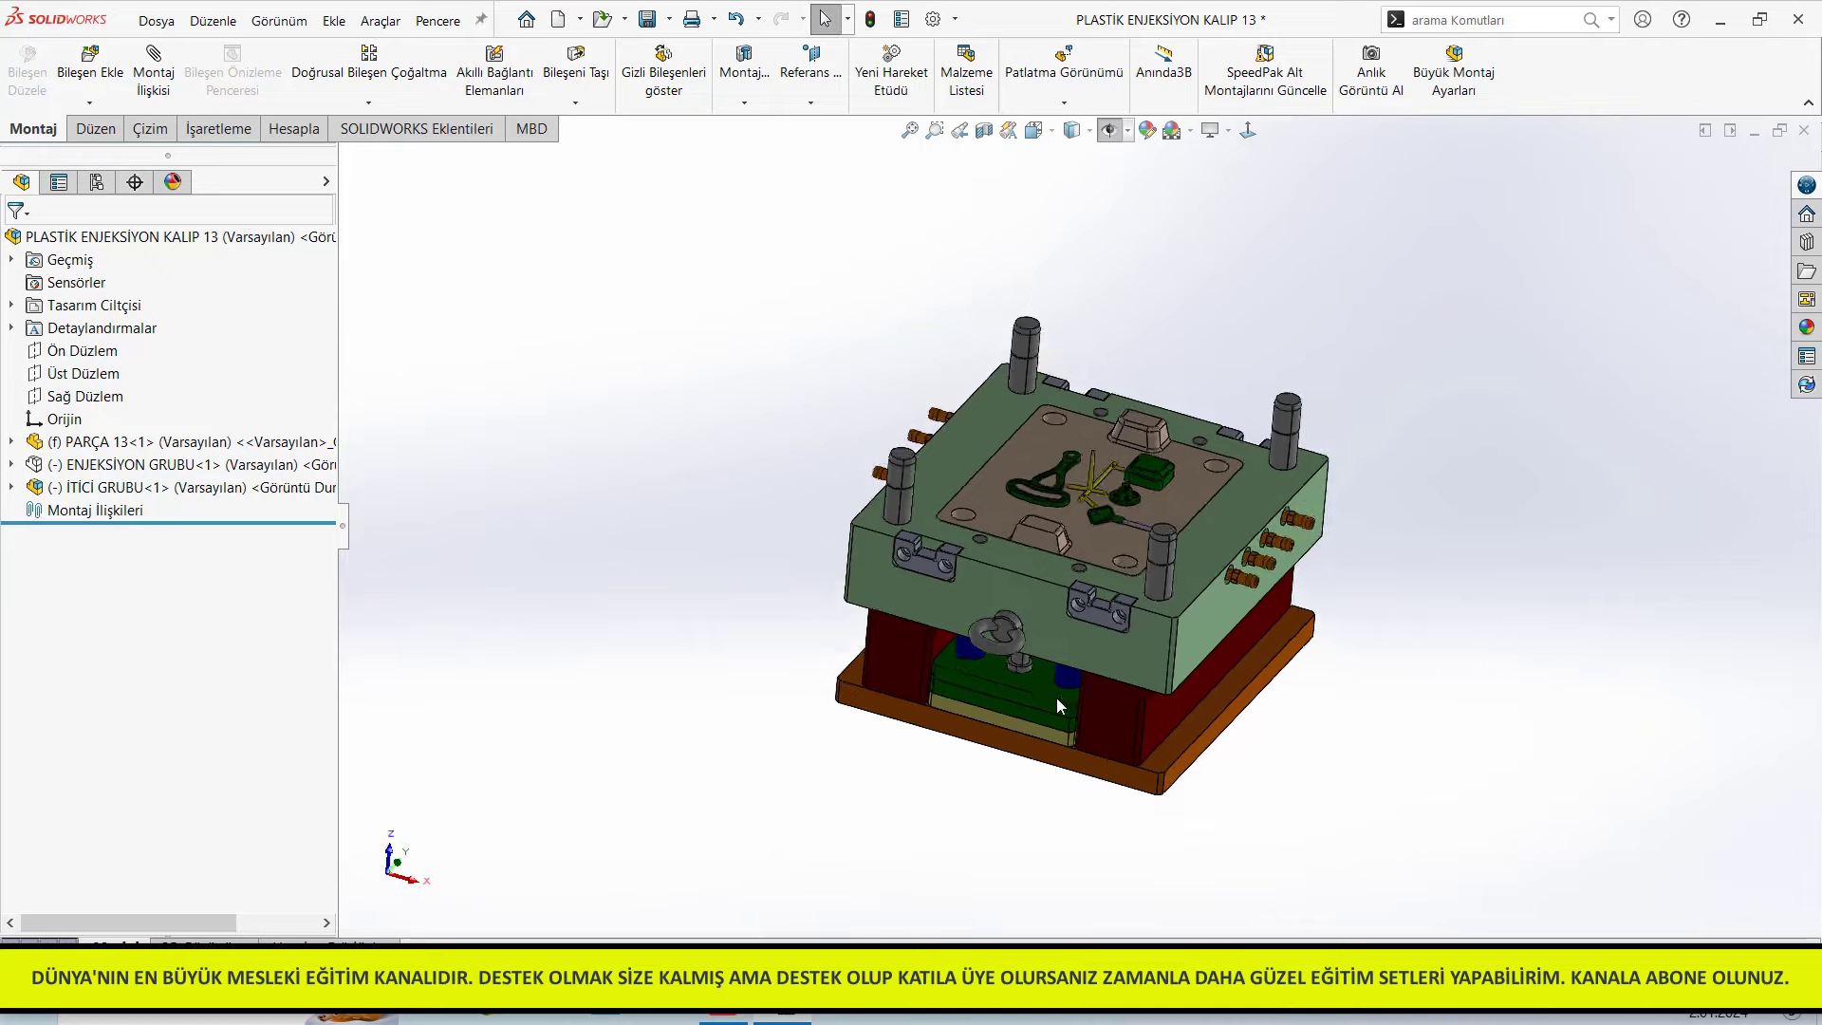
scroll(1057, 698, "down", 3)
mouse_move(1057, 698)
middle_mouse_down()
mouse_move(1091, 527)
mouse_move(935, 680)
middle_mouse_up()
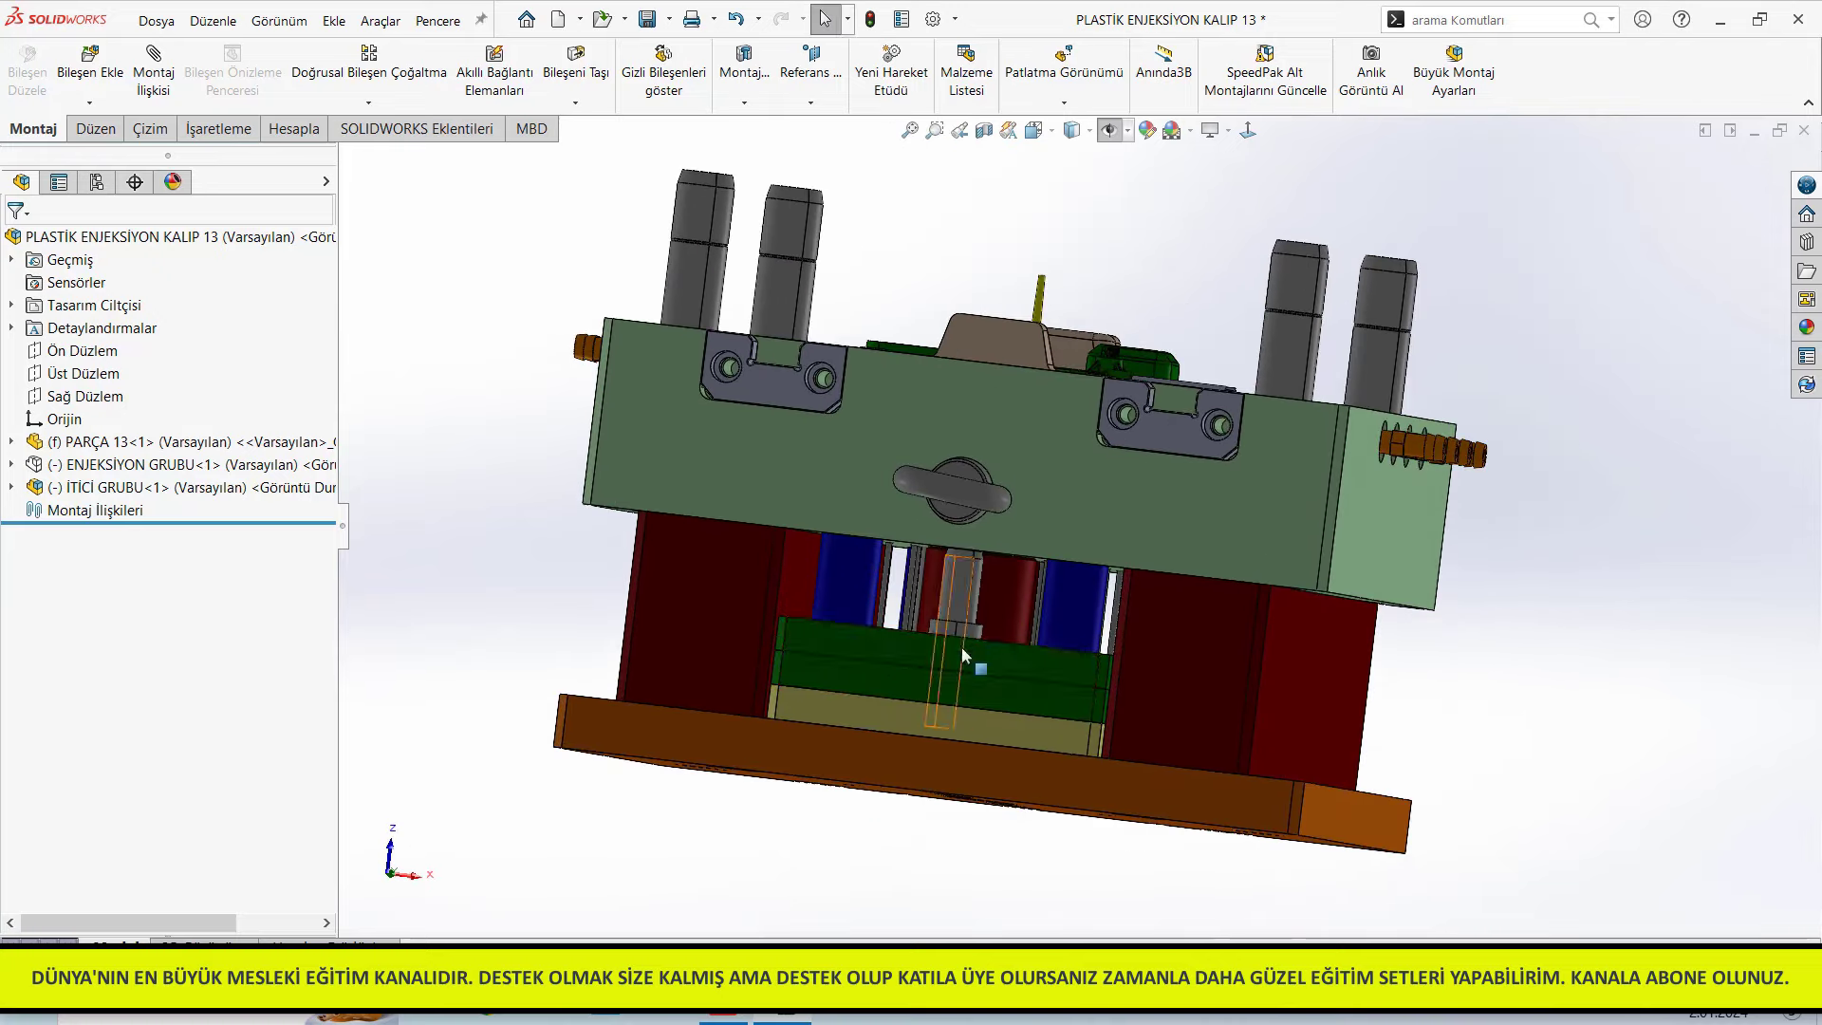
mouse_move(987, 664)
middle_mouse_down()
mouse_move(954, 771)
mouse_move(963, 855)
middle_mouse_up()
scroll(1350, 711, "up", 2)
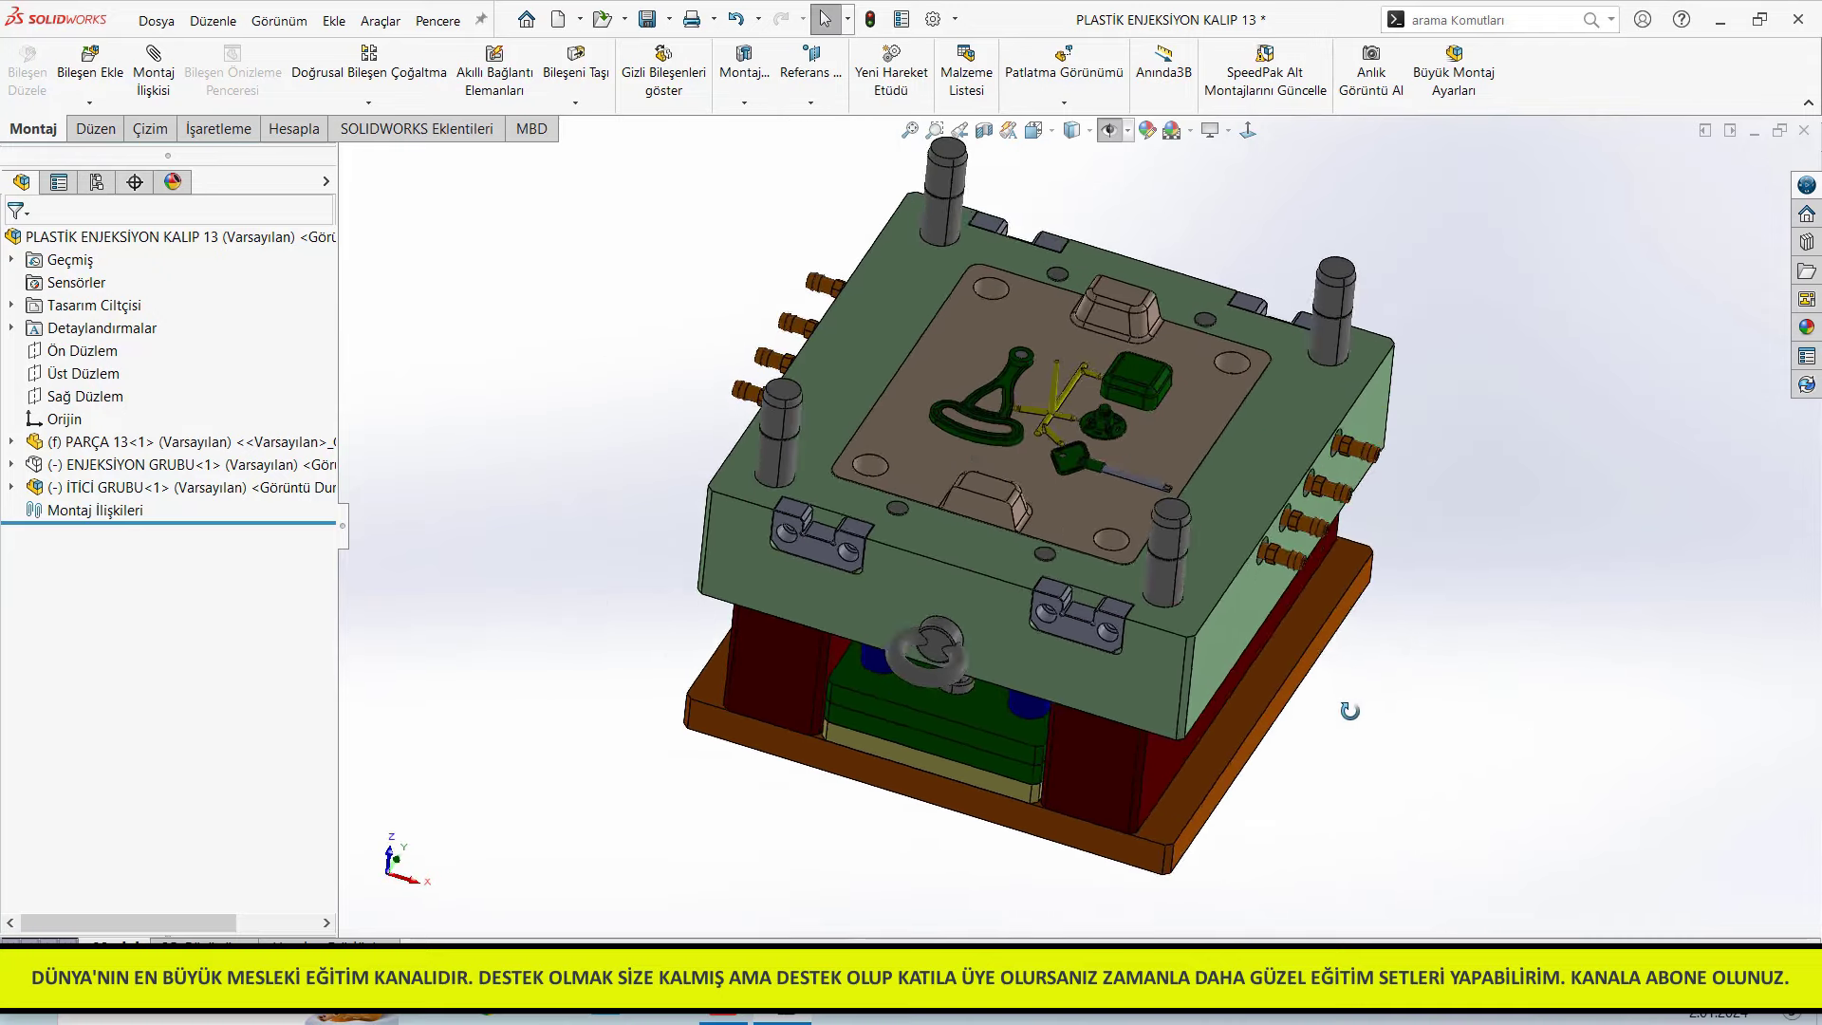
scroll(1350, 711, "up", 2)
Close mold 13 without saving, dismiss mold 14's open summary and orbit down into its cavity
left_click(1804, 130)
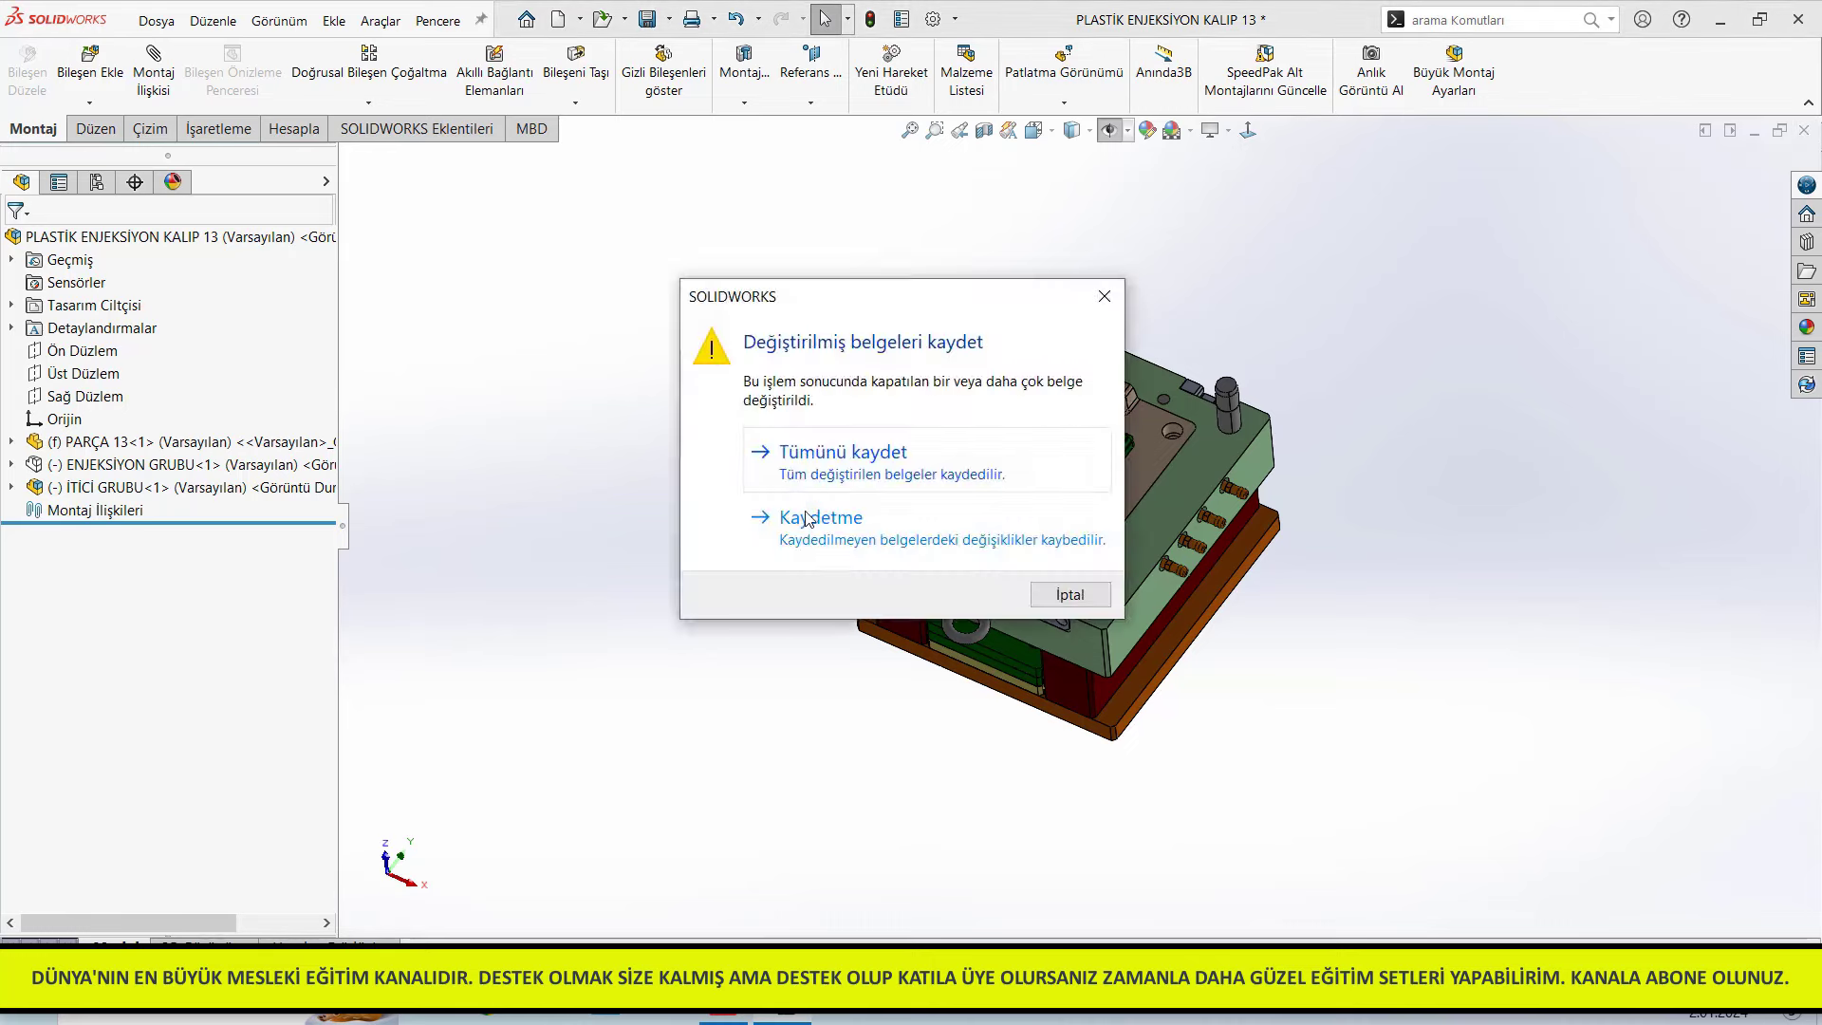
left_click(806, 573)
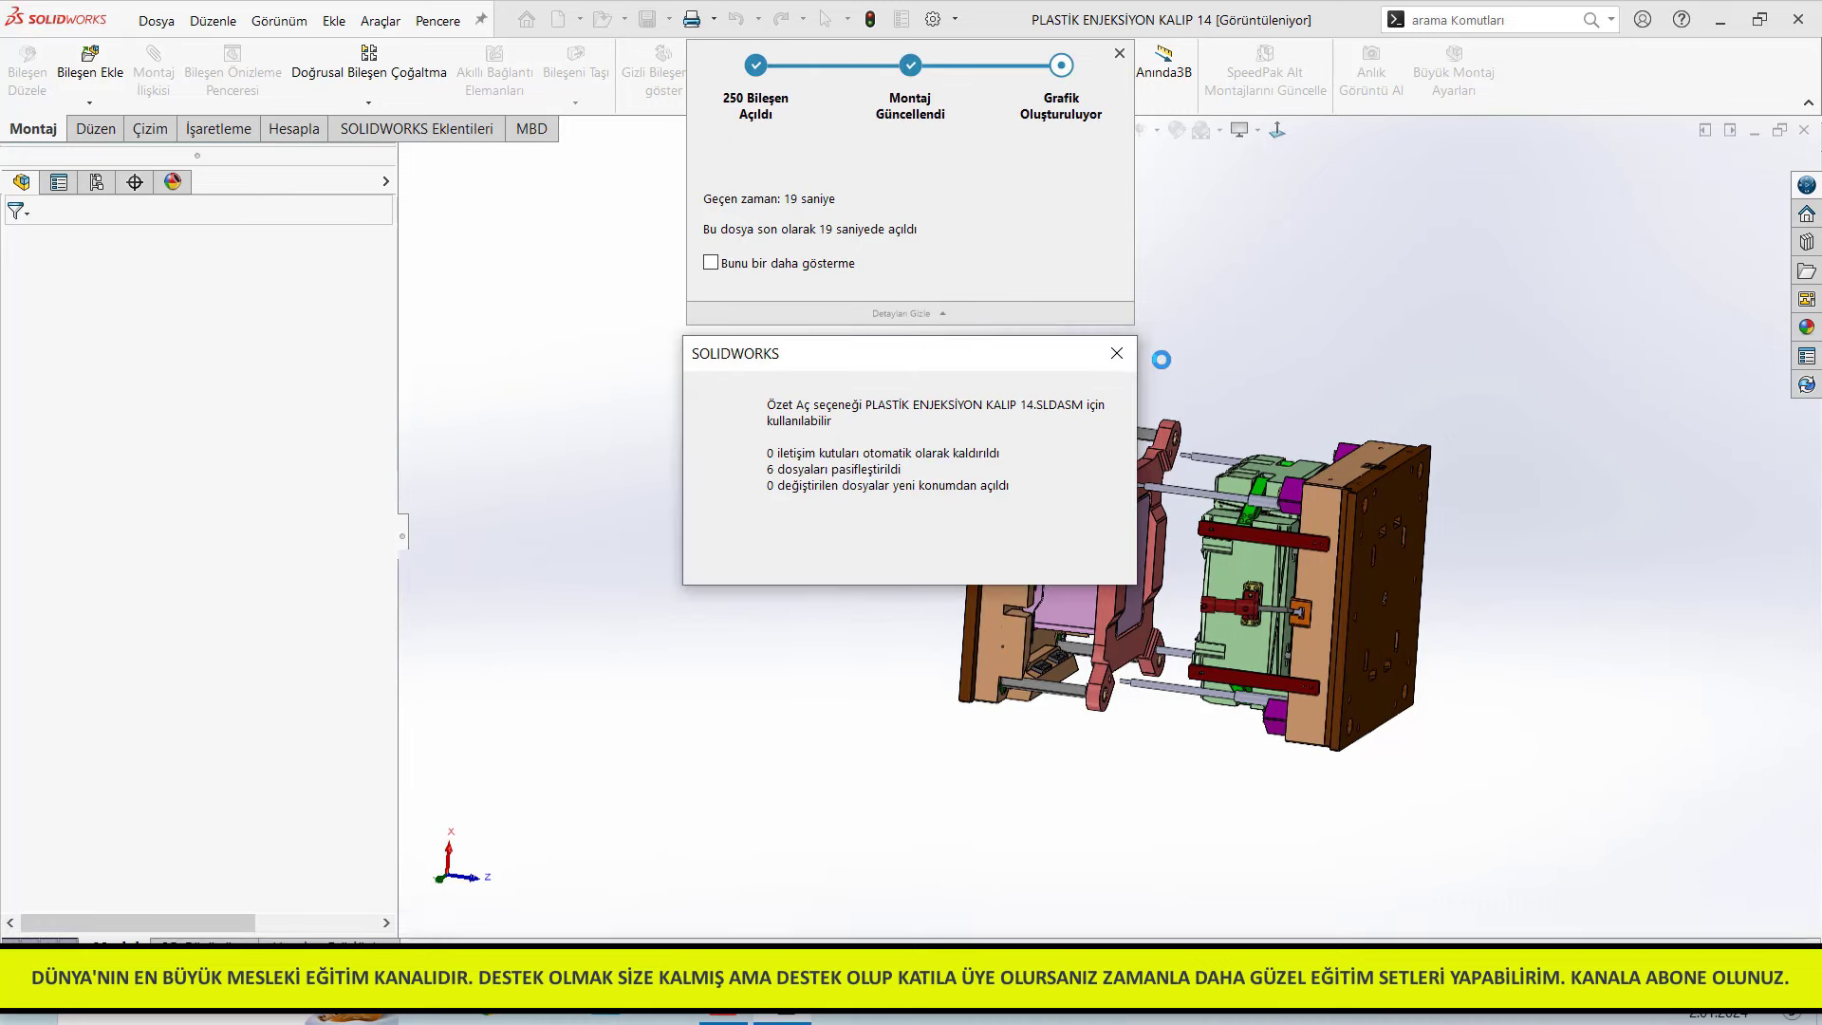
left_click(1117, 353)
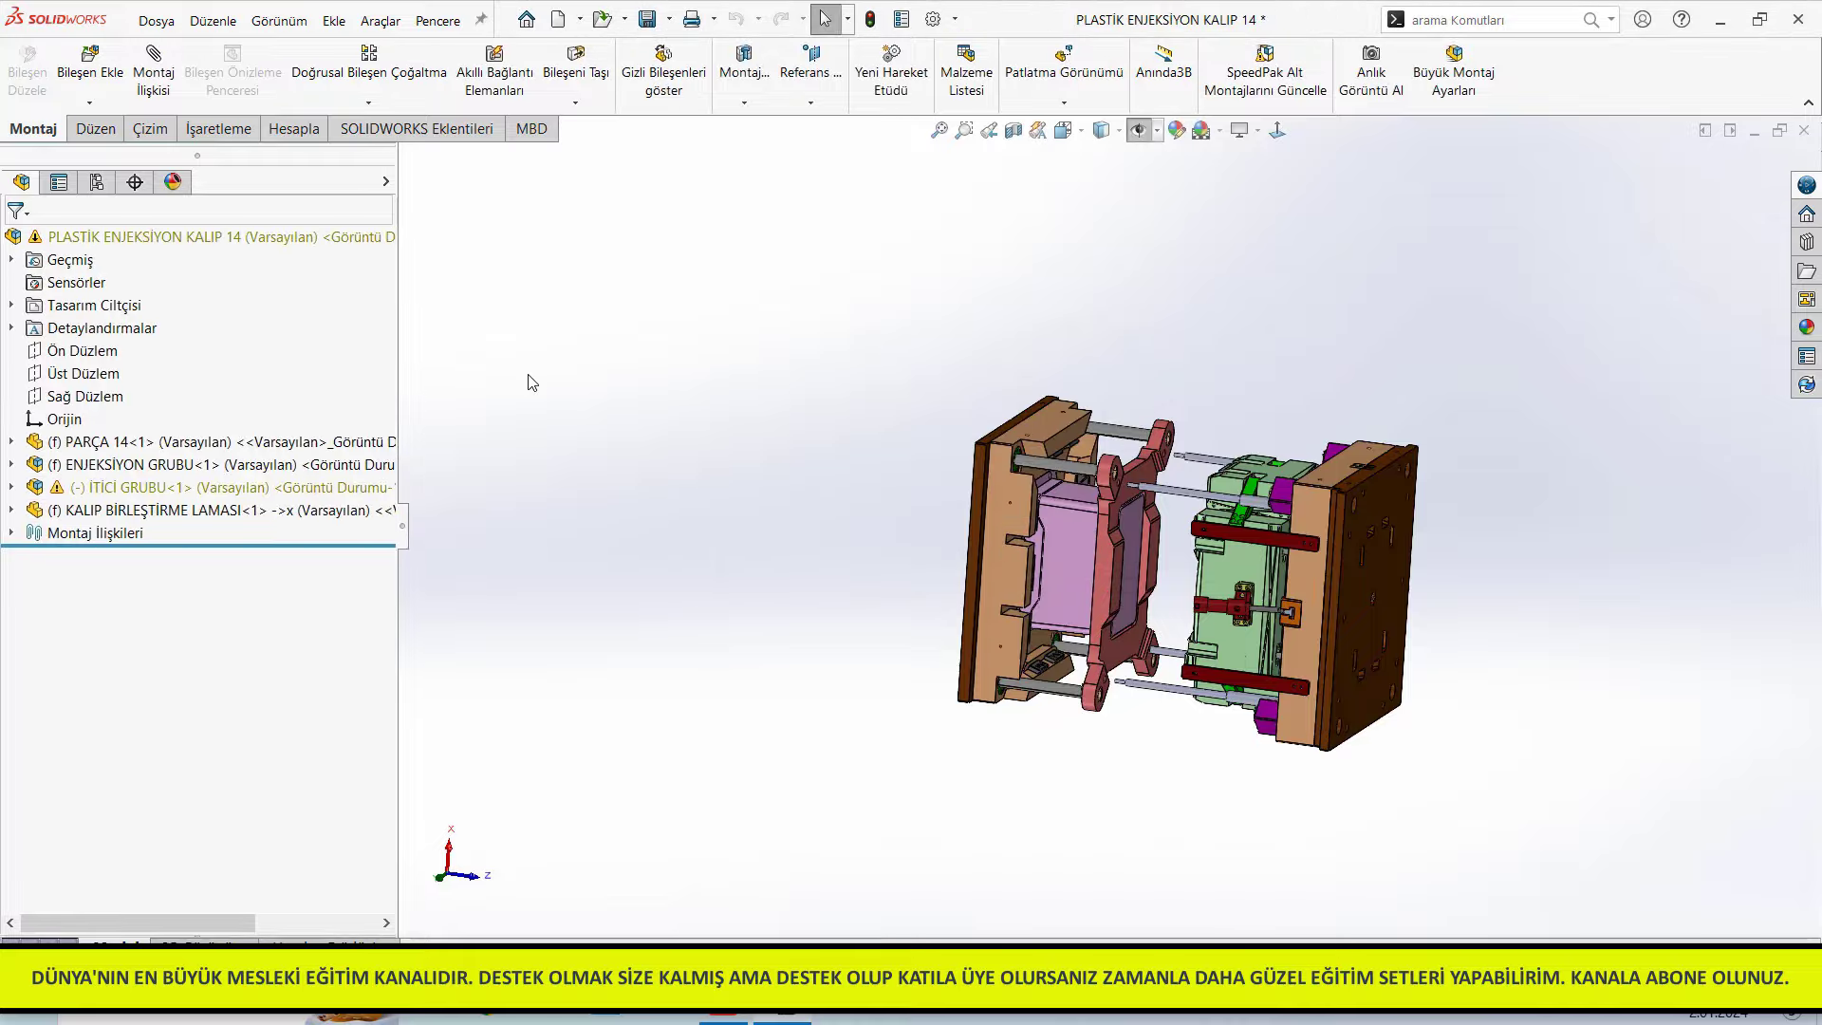
scroll(1182, 569, "down", 3)
scroll(1181, 569, "down", 2)
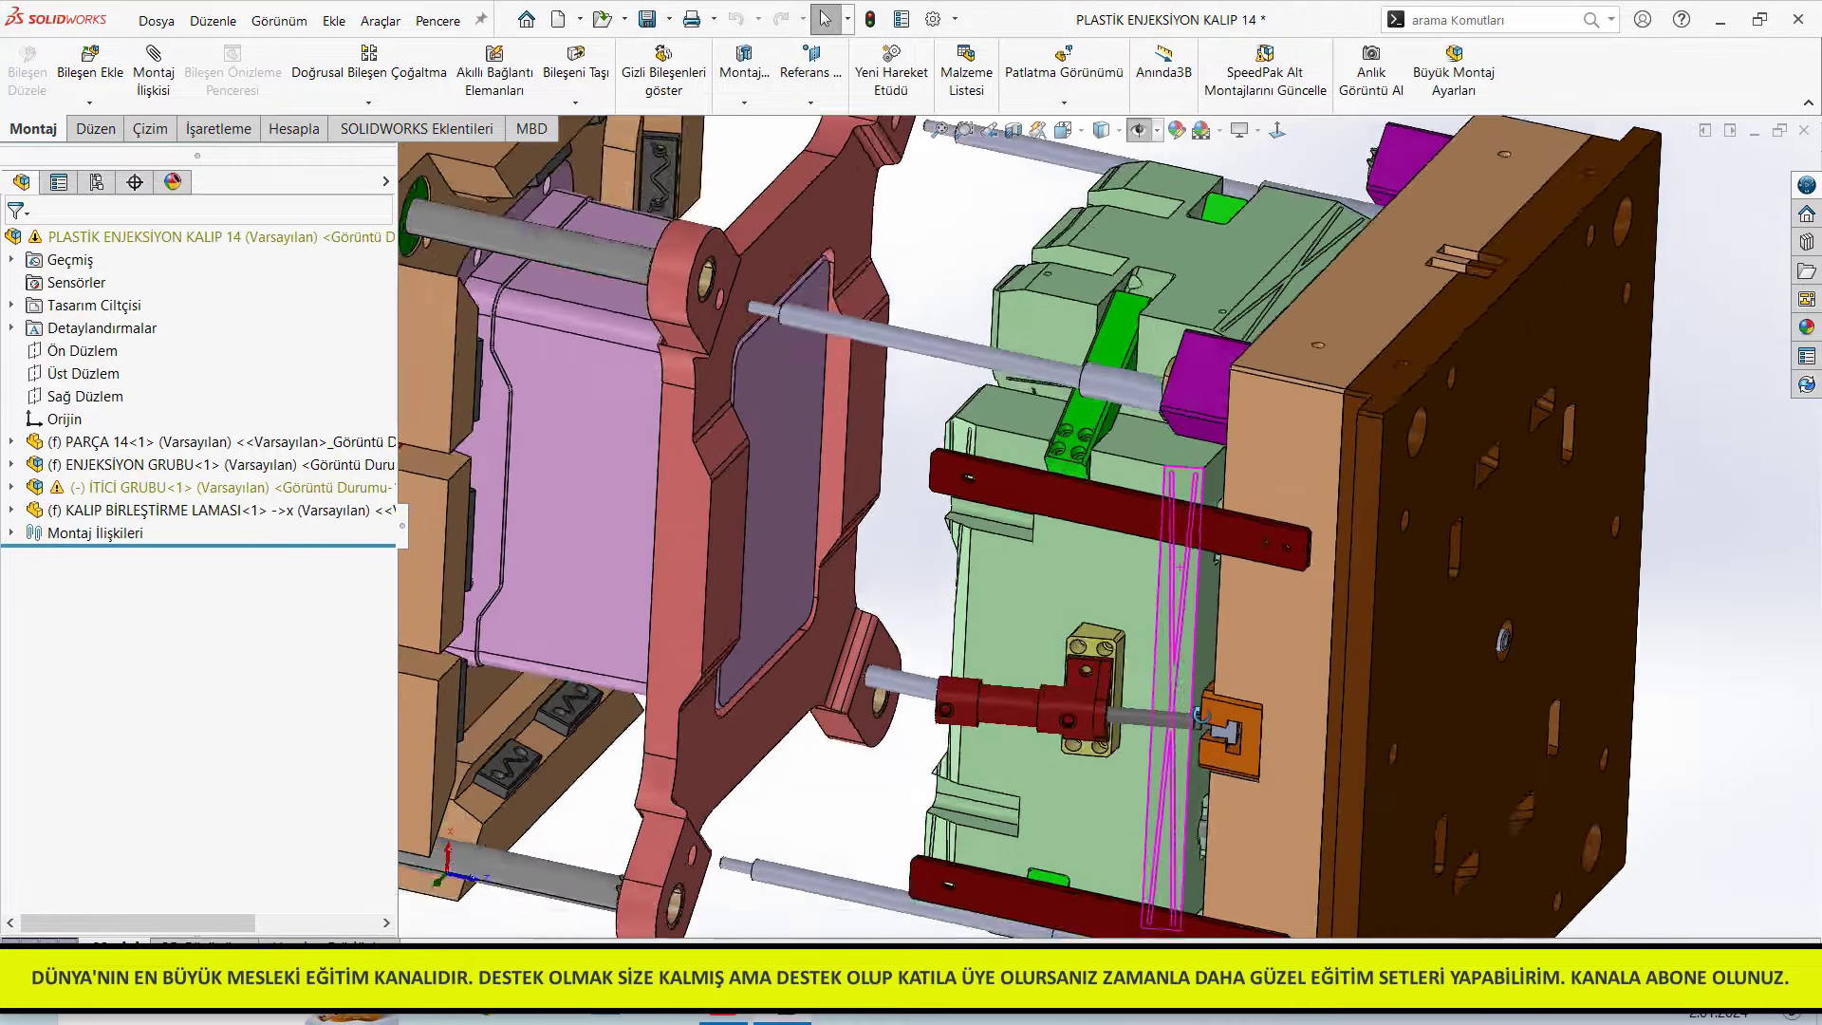
middle_click_drag(1182, 570, 1003, 565)
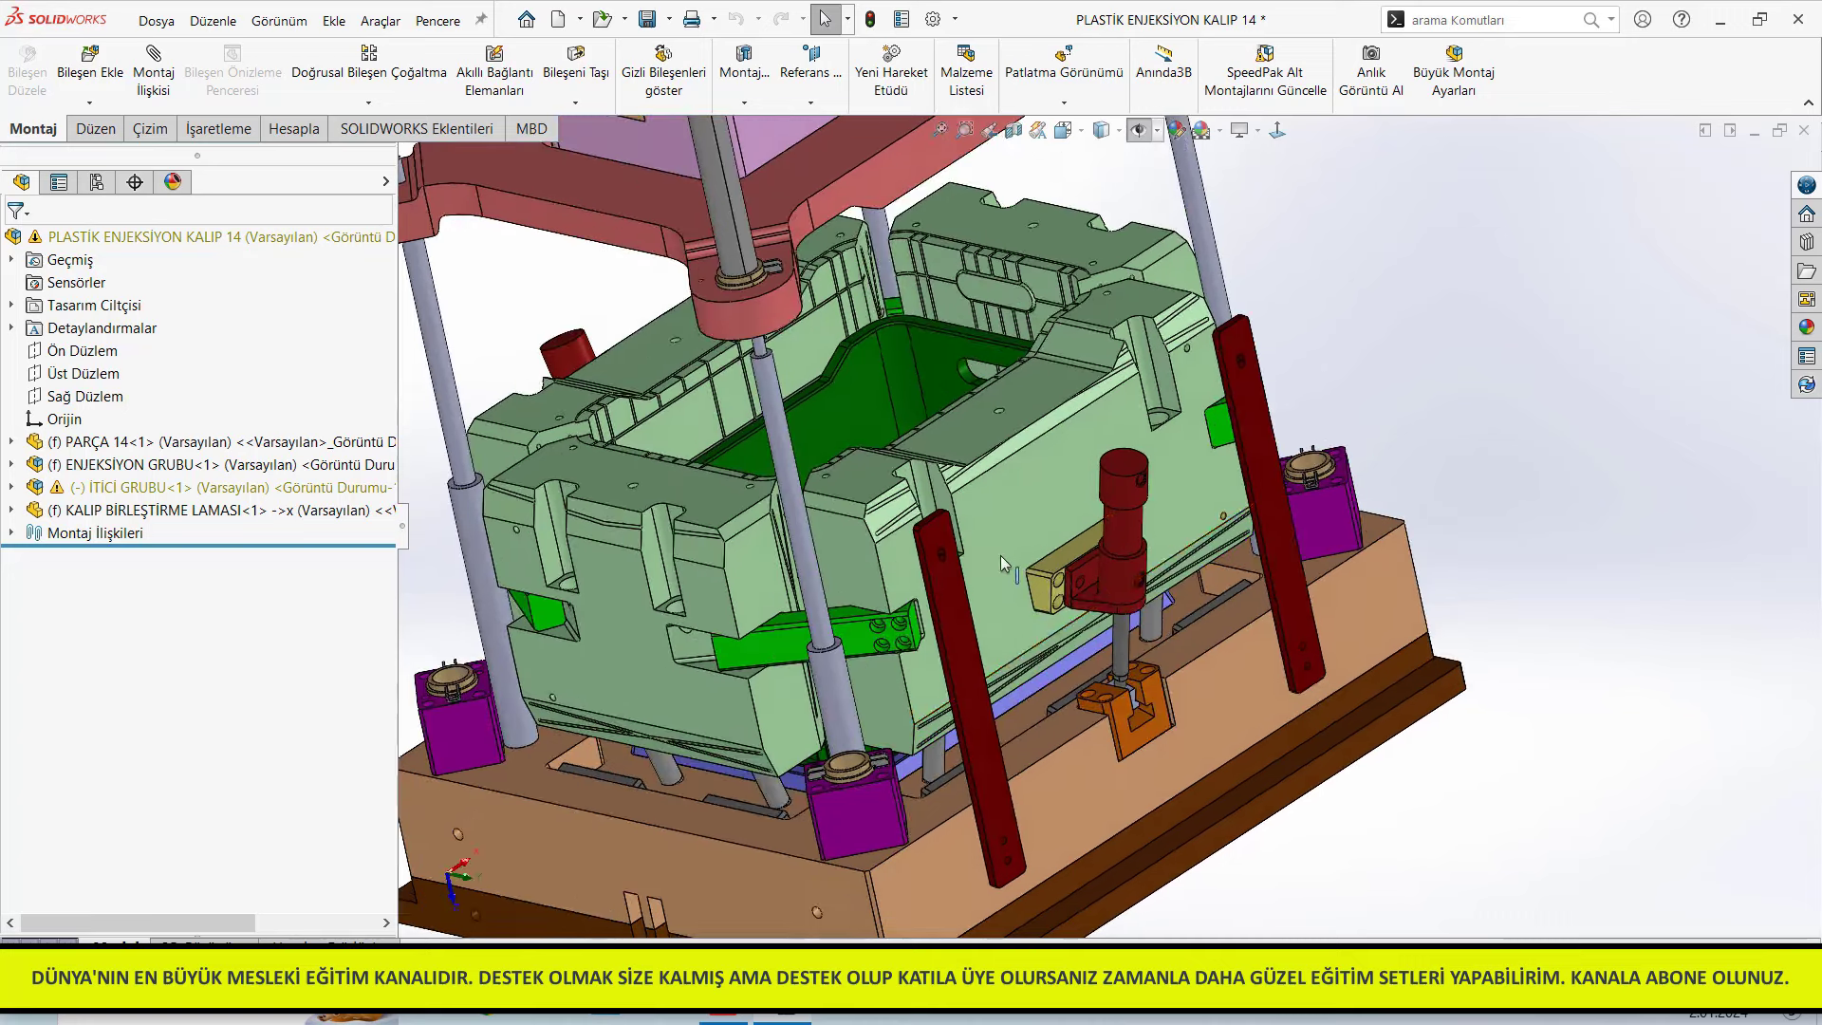
Pick side core P101 YAN DUVAR MAÇA<2>, then orbit toward the red plate and guide rods
left_click(1003, 565)
left_click(1574, 429)
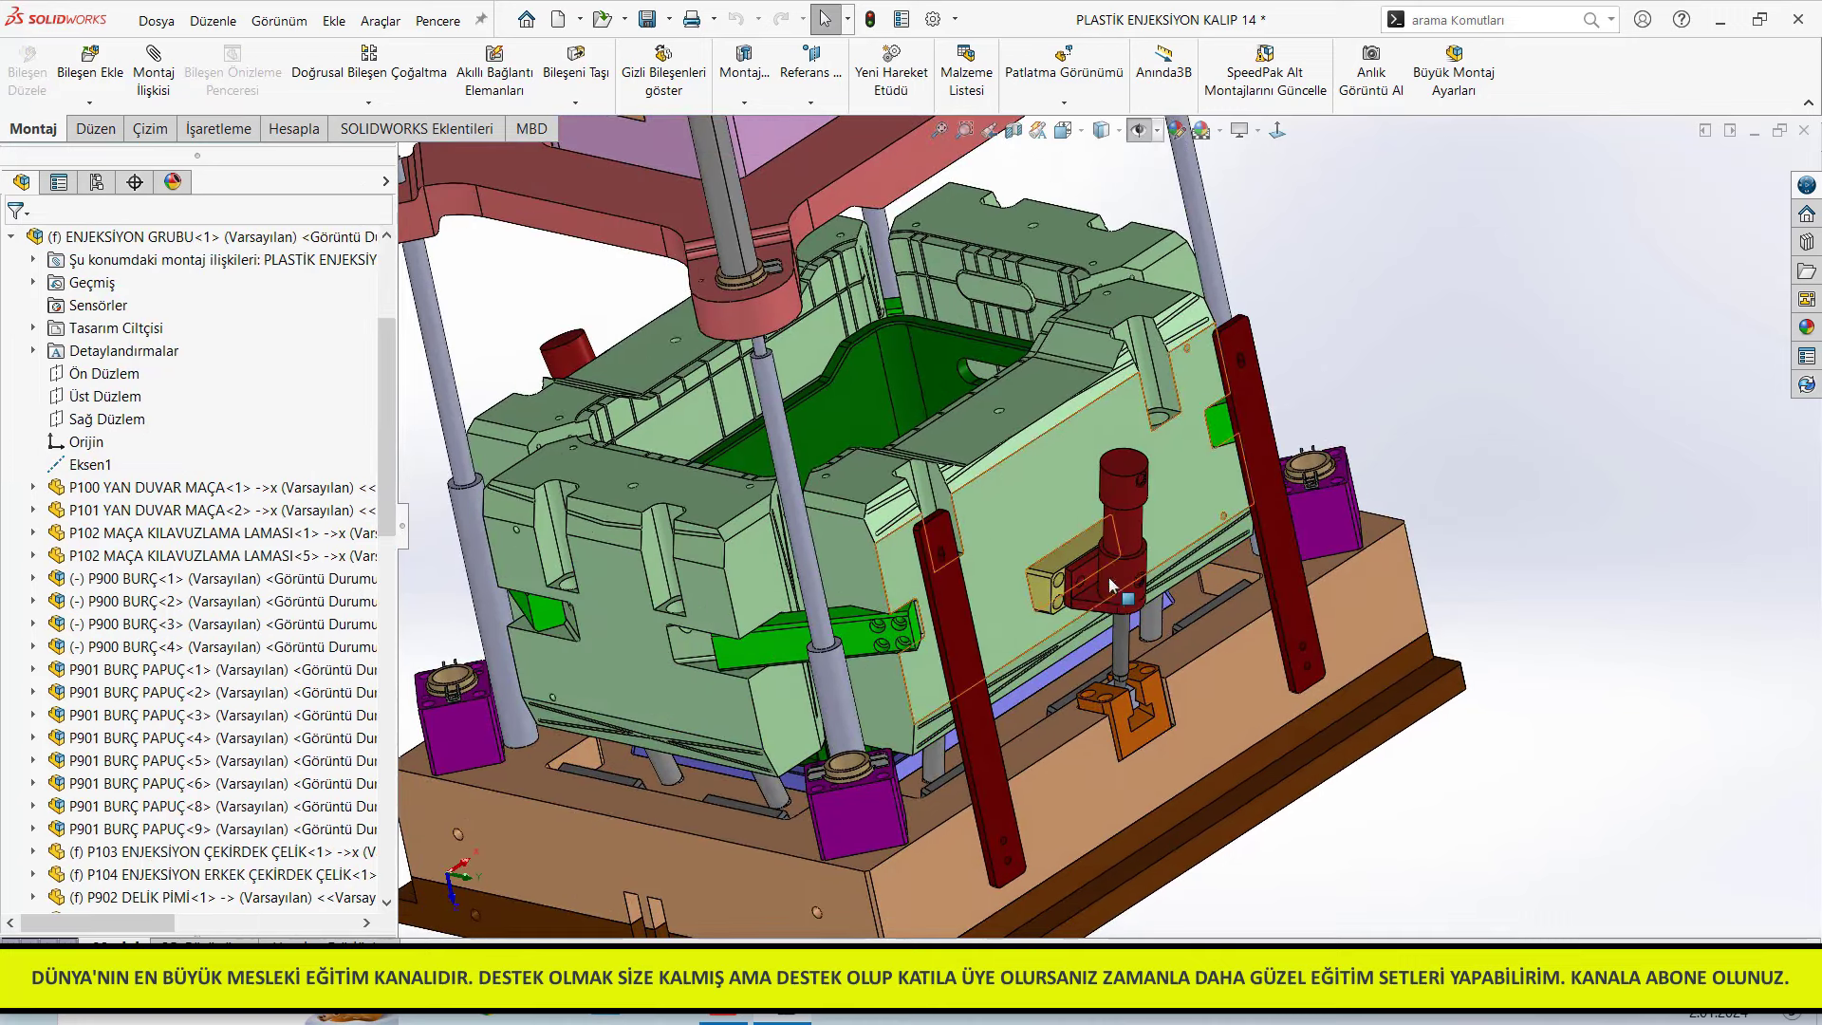
scroll(873, 617, "up", 2)
scroll(883, 721, "up", 2)
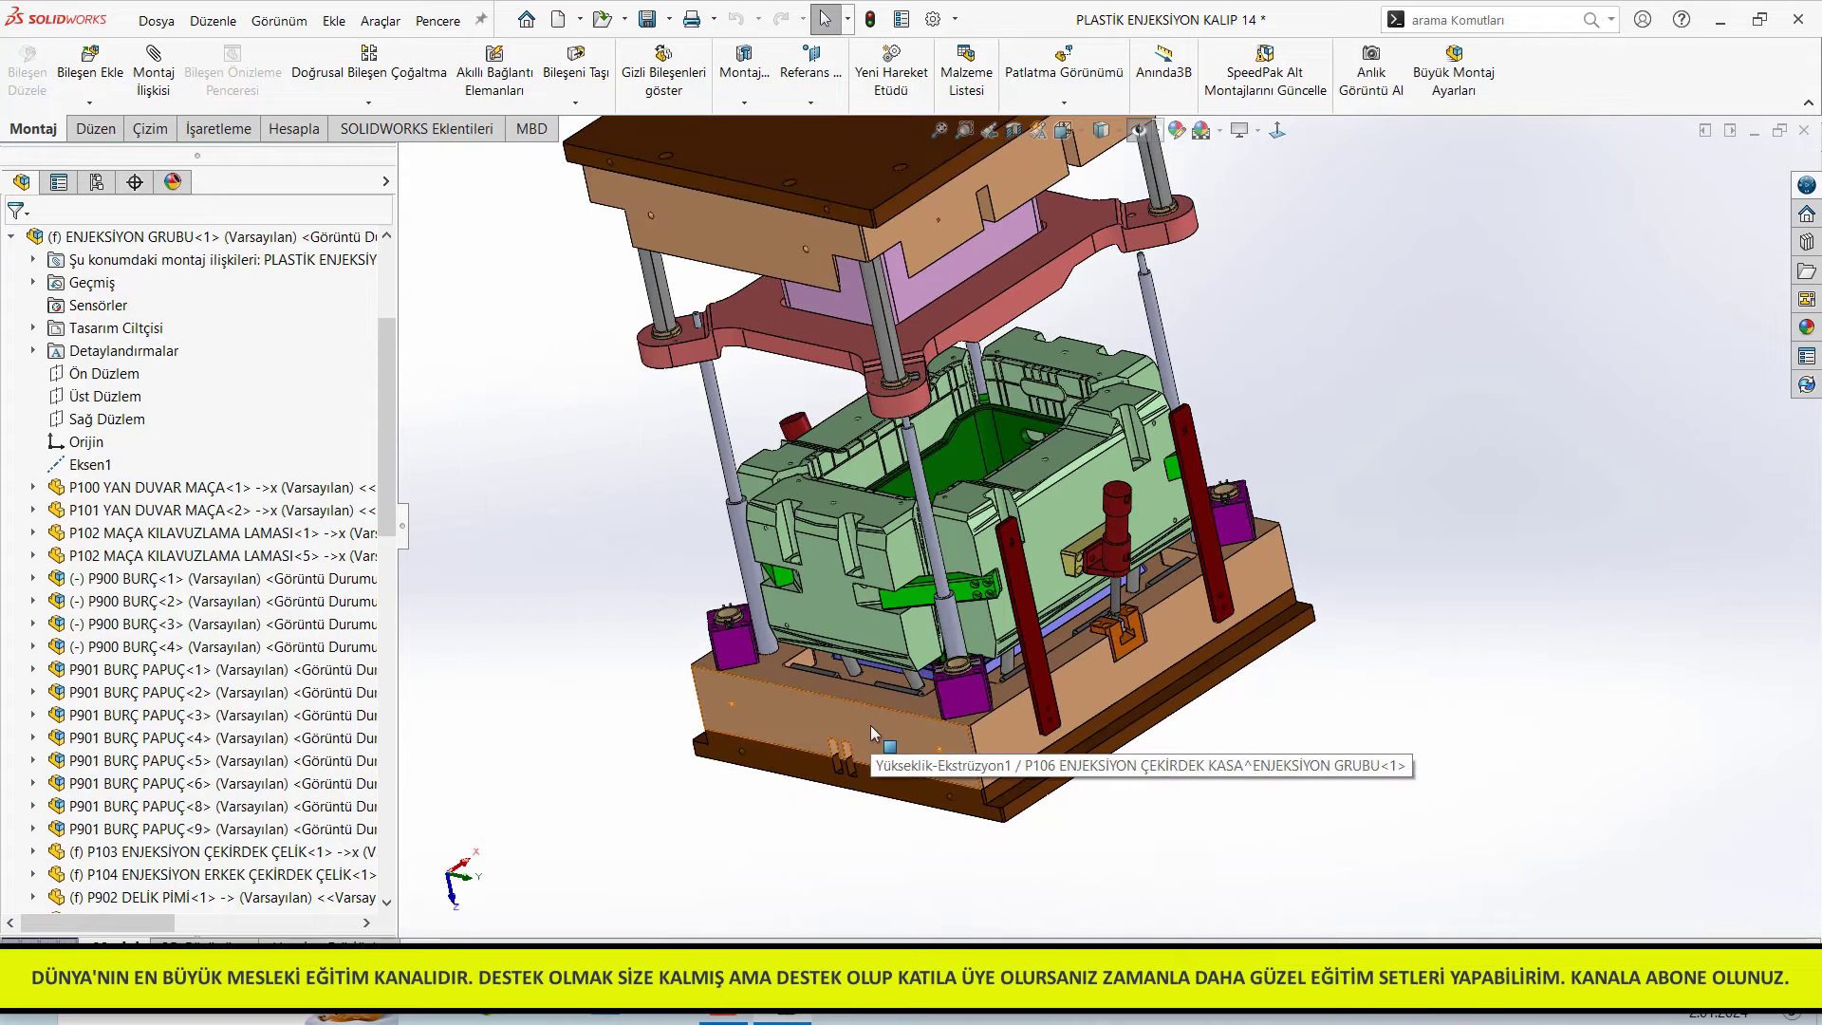
middle_click_drag(903, 705, 1028, 398)
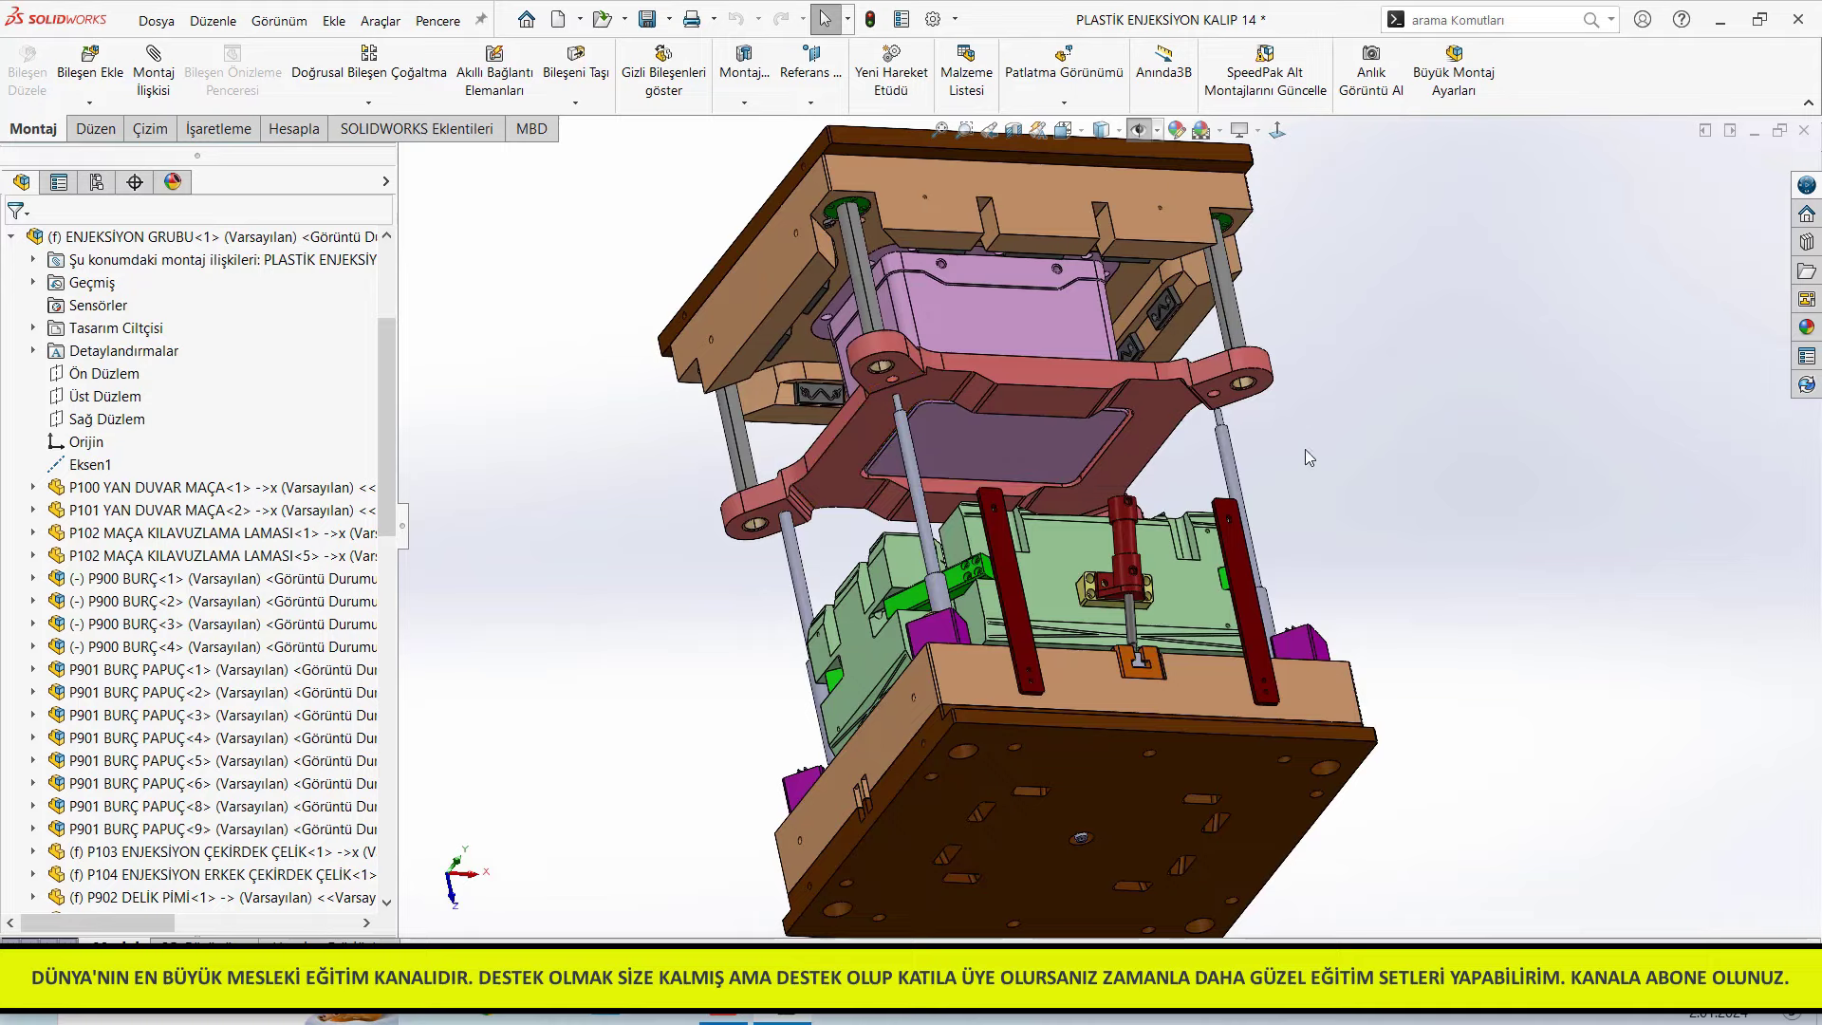
middle_click_drag(894, 463, 949, 427)
scroll(965, 414, "down", 3)
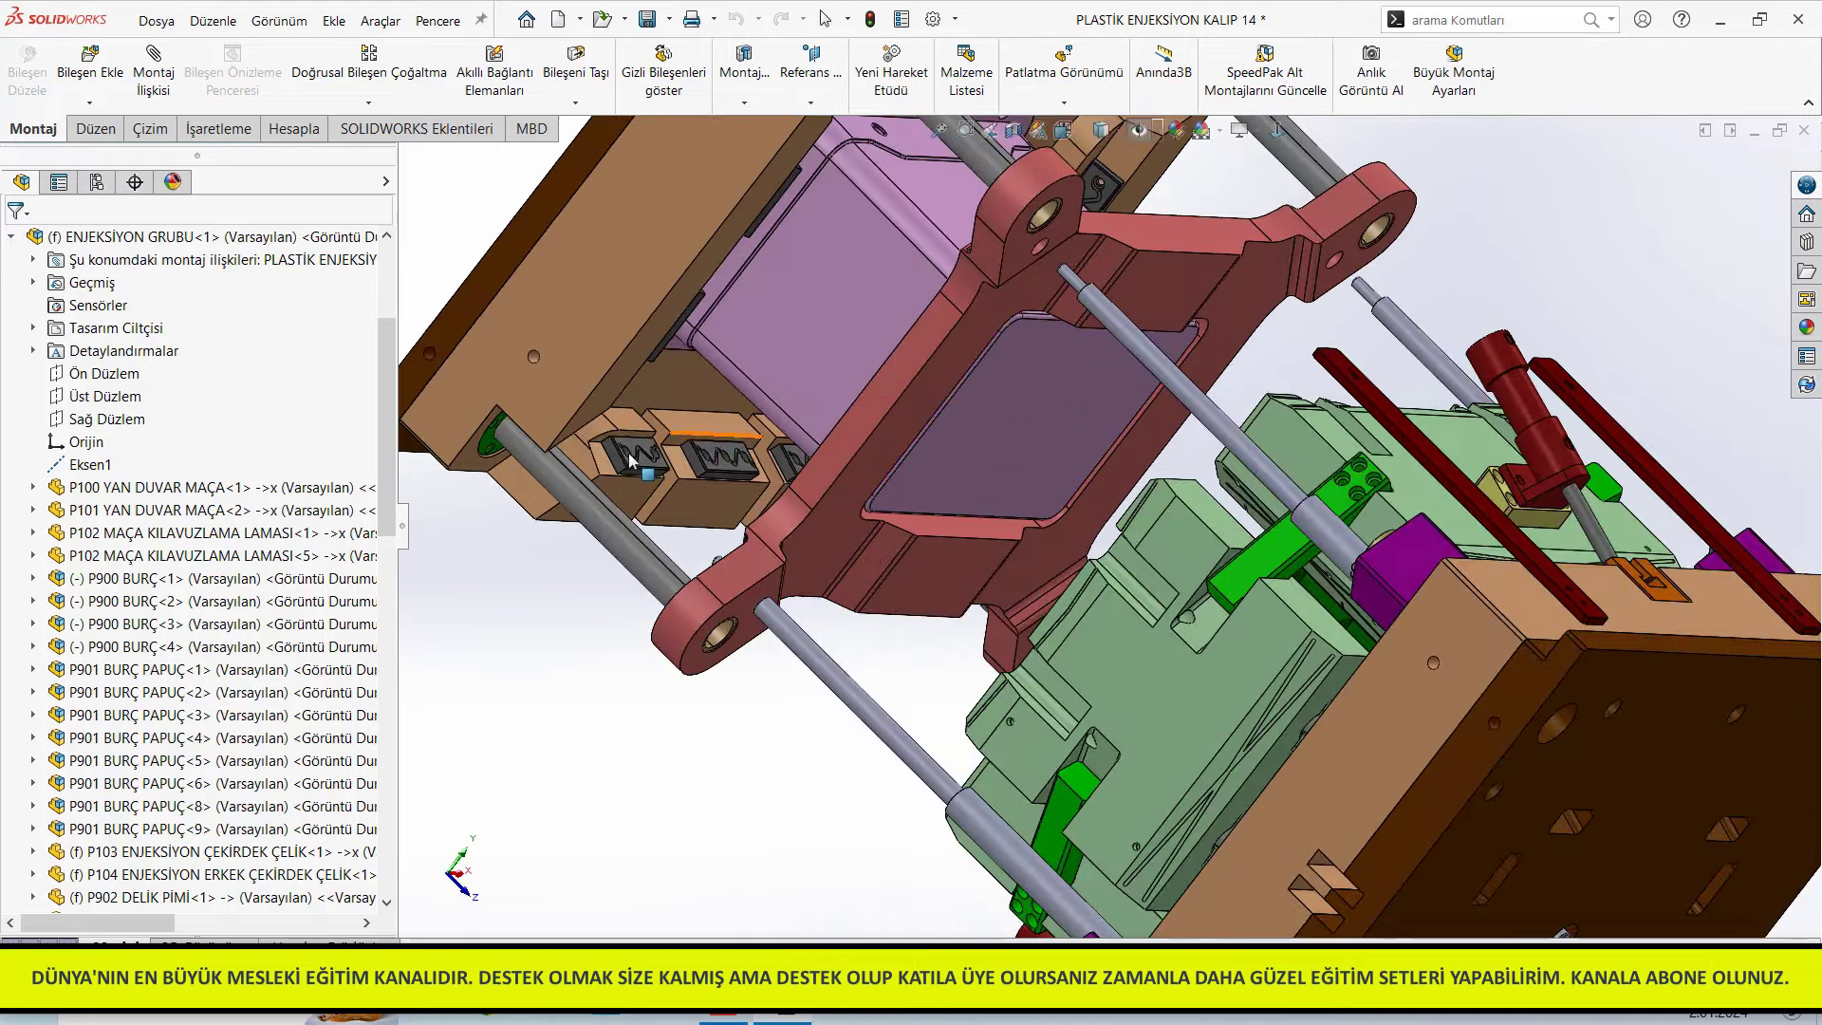
Fit mold 14 in view and orbit it until the top clamping plate faces up
middle_click(859, 643)
mouse_move(859, 643)
middle_mouse_down()
mouse_move(777, 628)
mouse_move(799, 759)
middle_mouse_up()
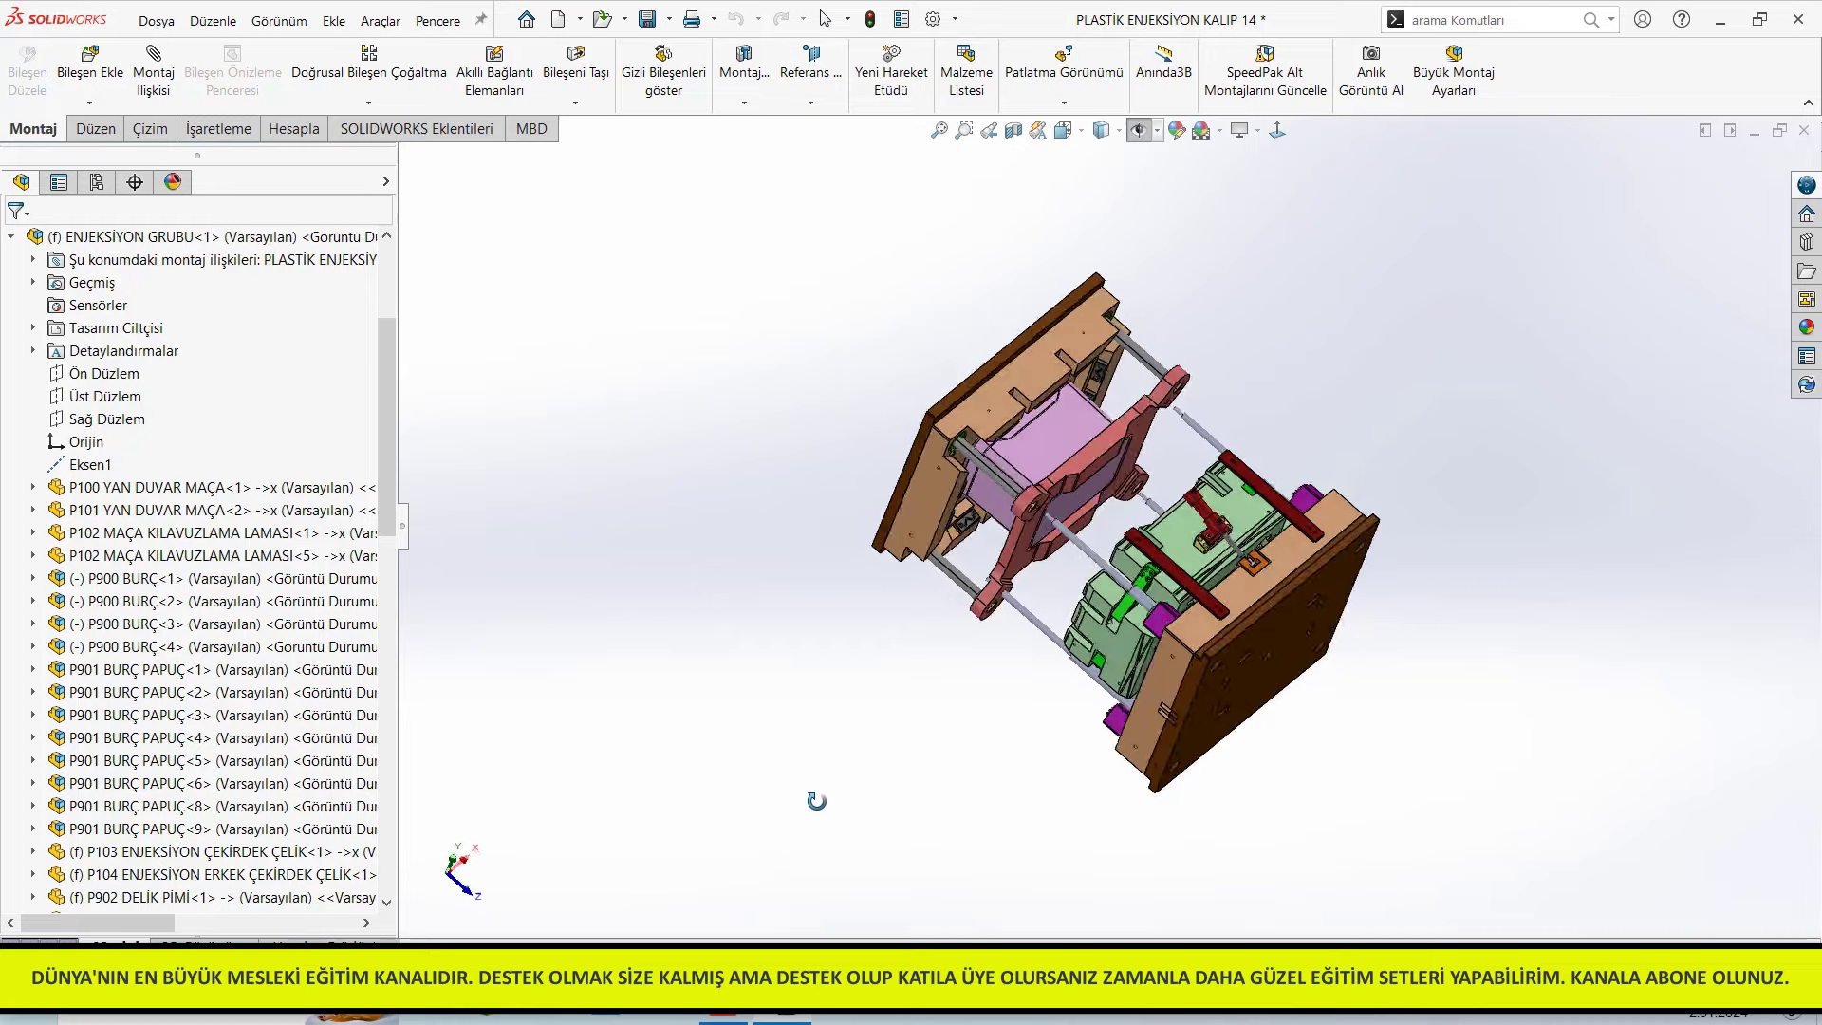
middle_click_drag(799, 758, 850, 864)
scroll(1203, 586, "down", 10)
scroll(1203, 587, "down", 6)
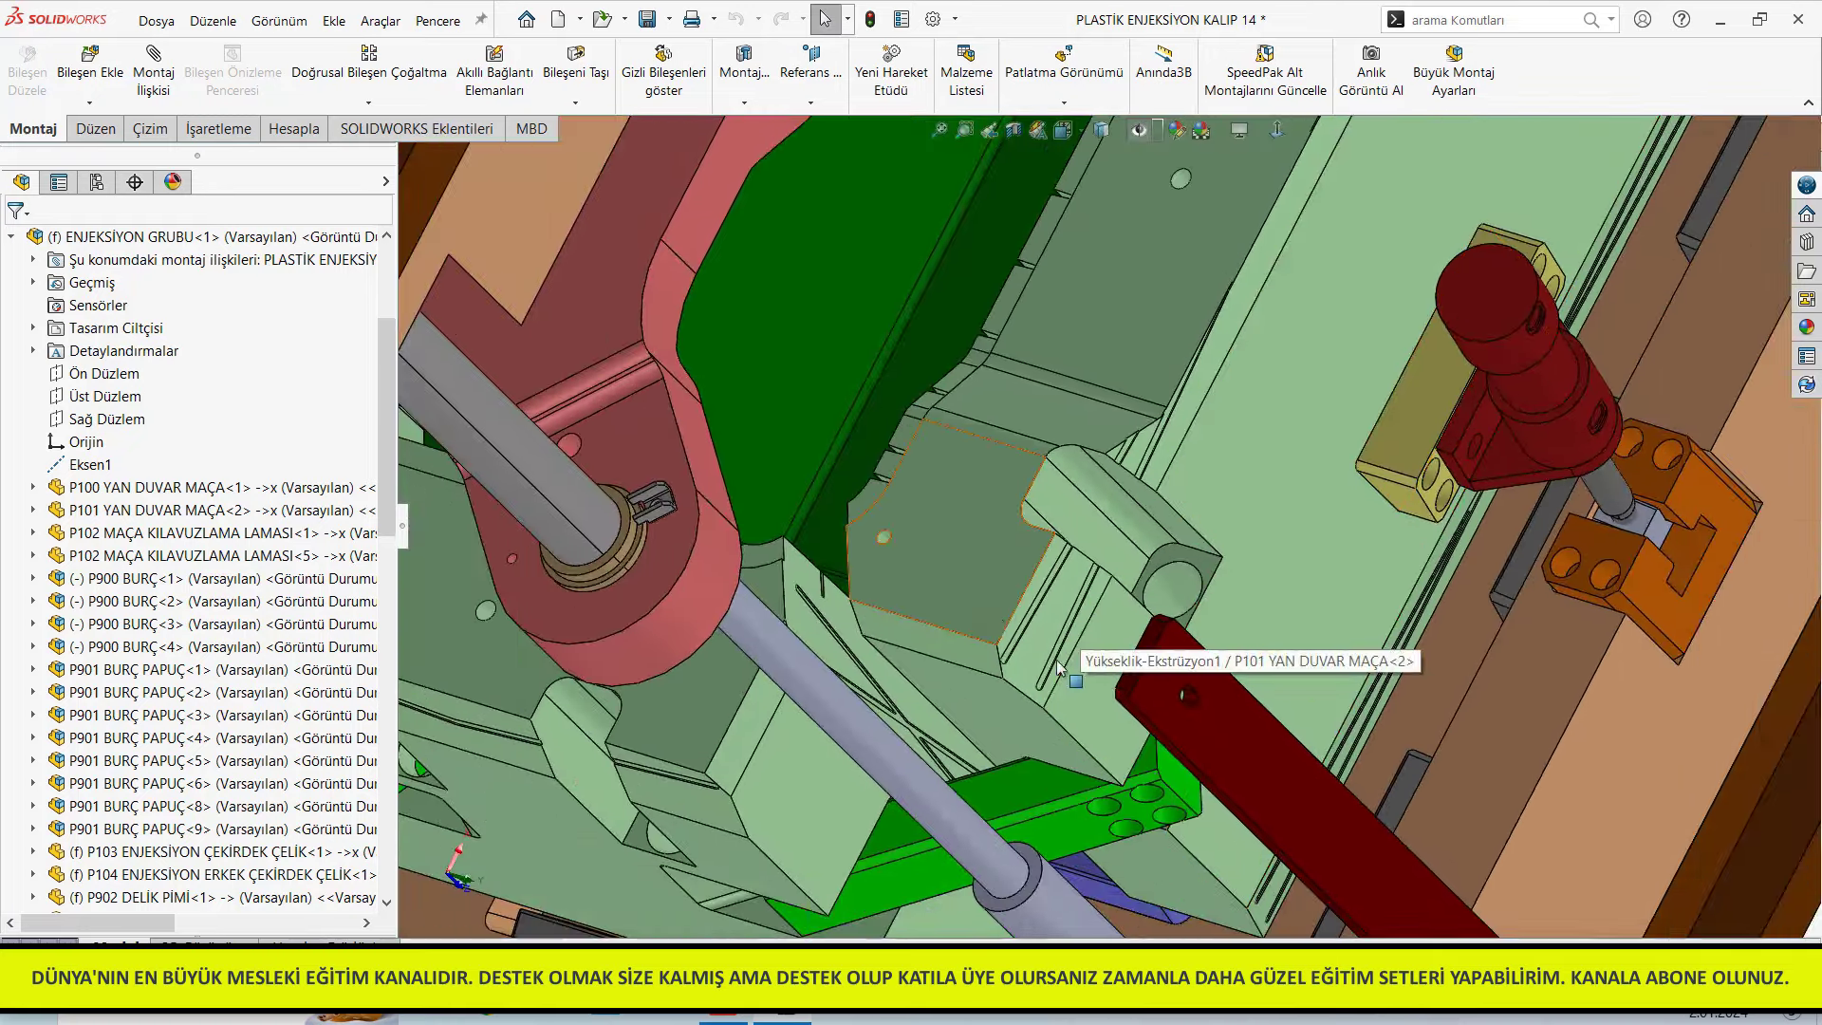
scroll(924, 545, "up", 5)
scroll(925, 545, "up", 4)
scroll(925, 545, "up", 4)
mouse_move(1090, 542)
middle_mouse_down()
mouse_move(1056, 532)
mouse_move(990, 620)
mouse_move(1104, 576)
middle_mouse_up()
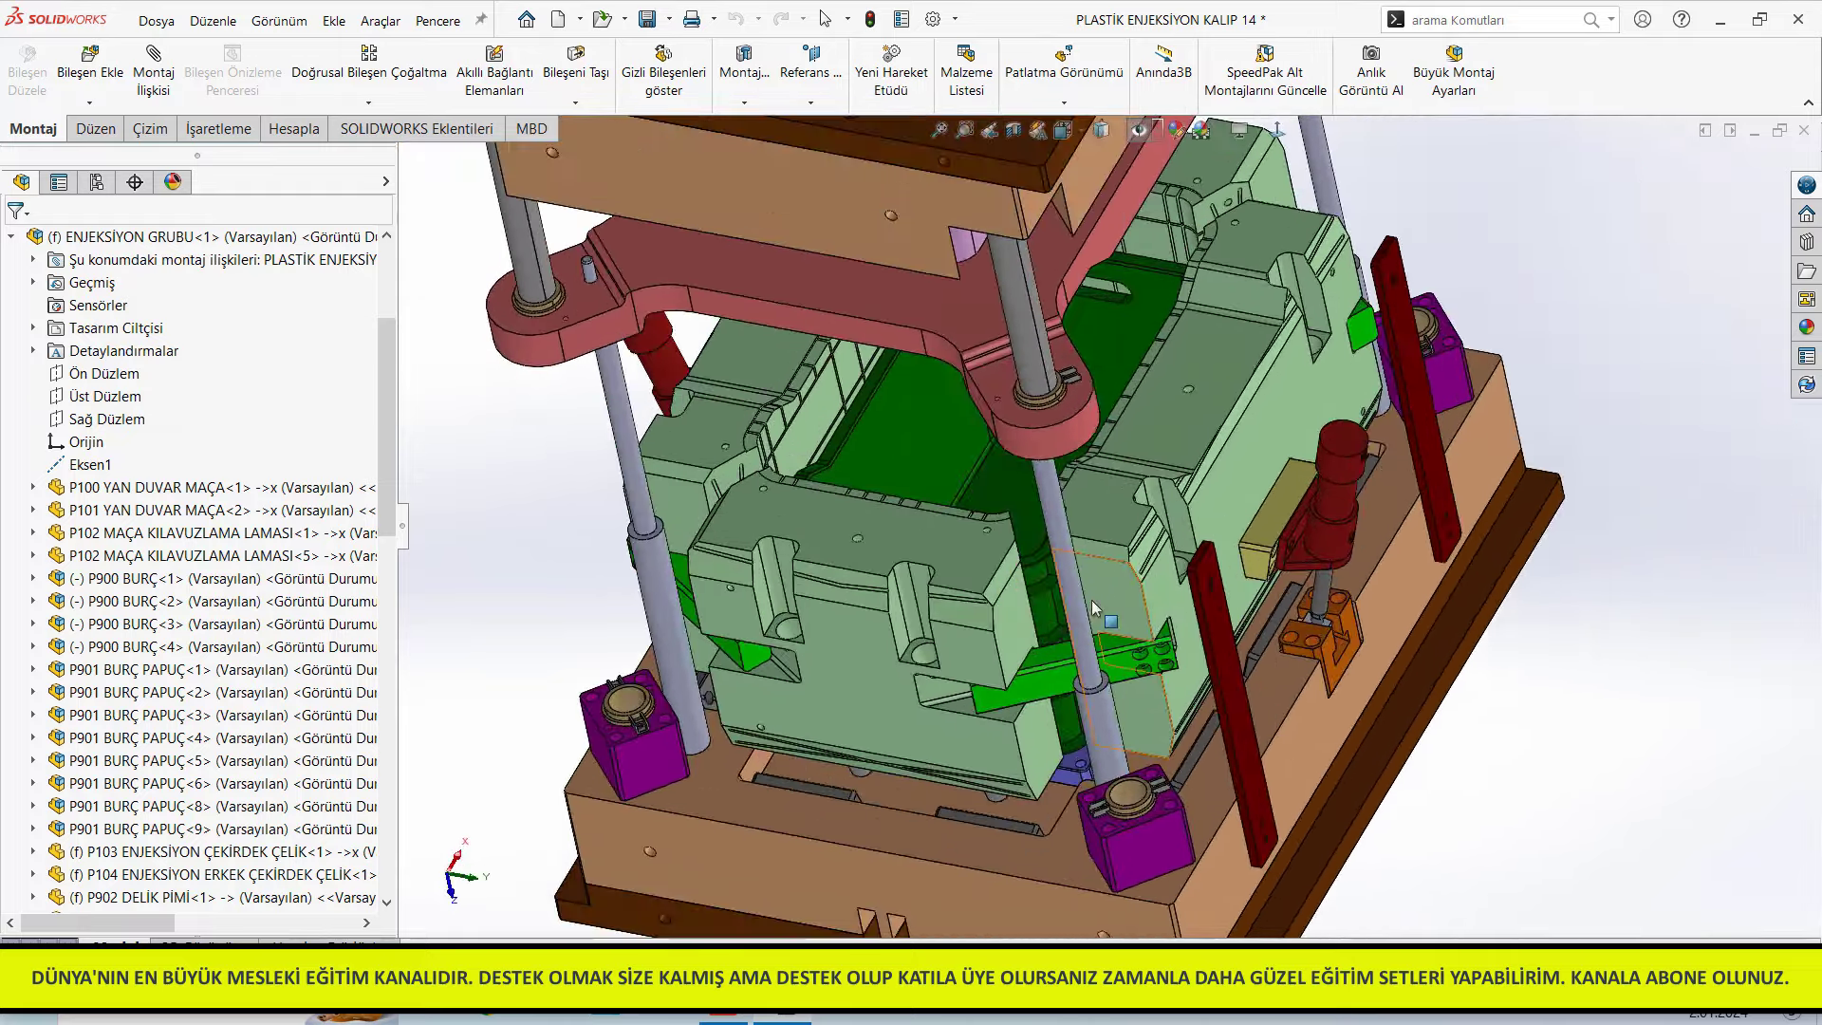
scroll(1105, 576, "up", 5)
mouse_move(1105, 576)
middle_mouse_down()
mouse_move(1246, 670)
mouse_move(1270, 651)
mouse_move(1097, 436)
middle_mouse_up()
Hide mold 14's top clamping plate to reveal the runner plate, then close the assembly
scroll(1106, 445, "down", 3)
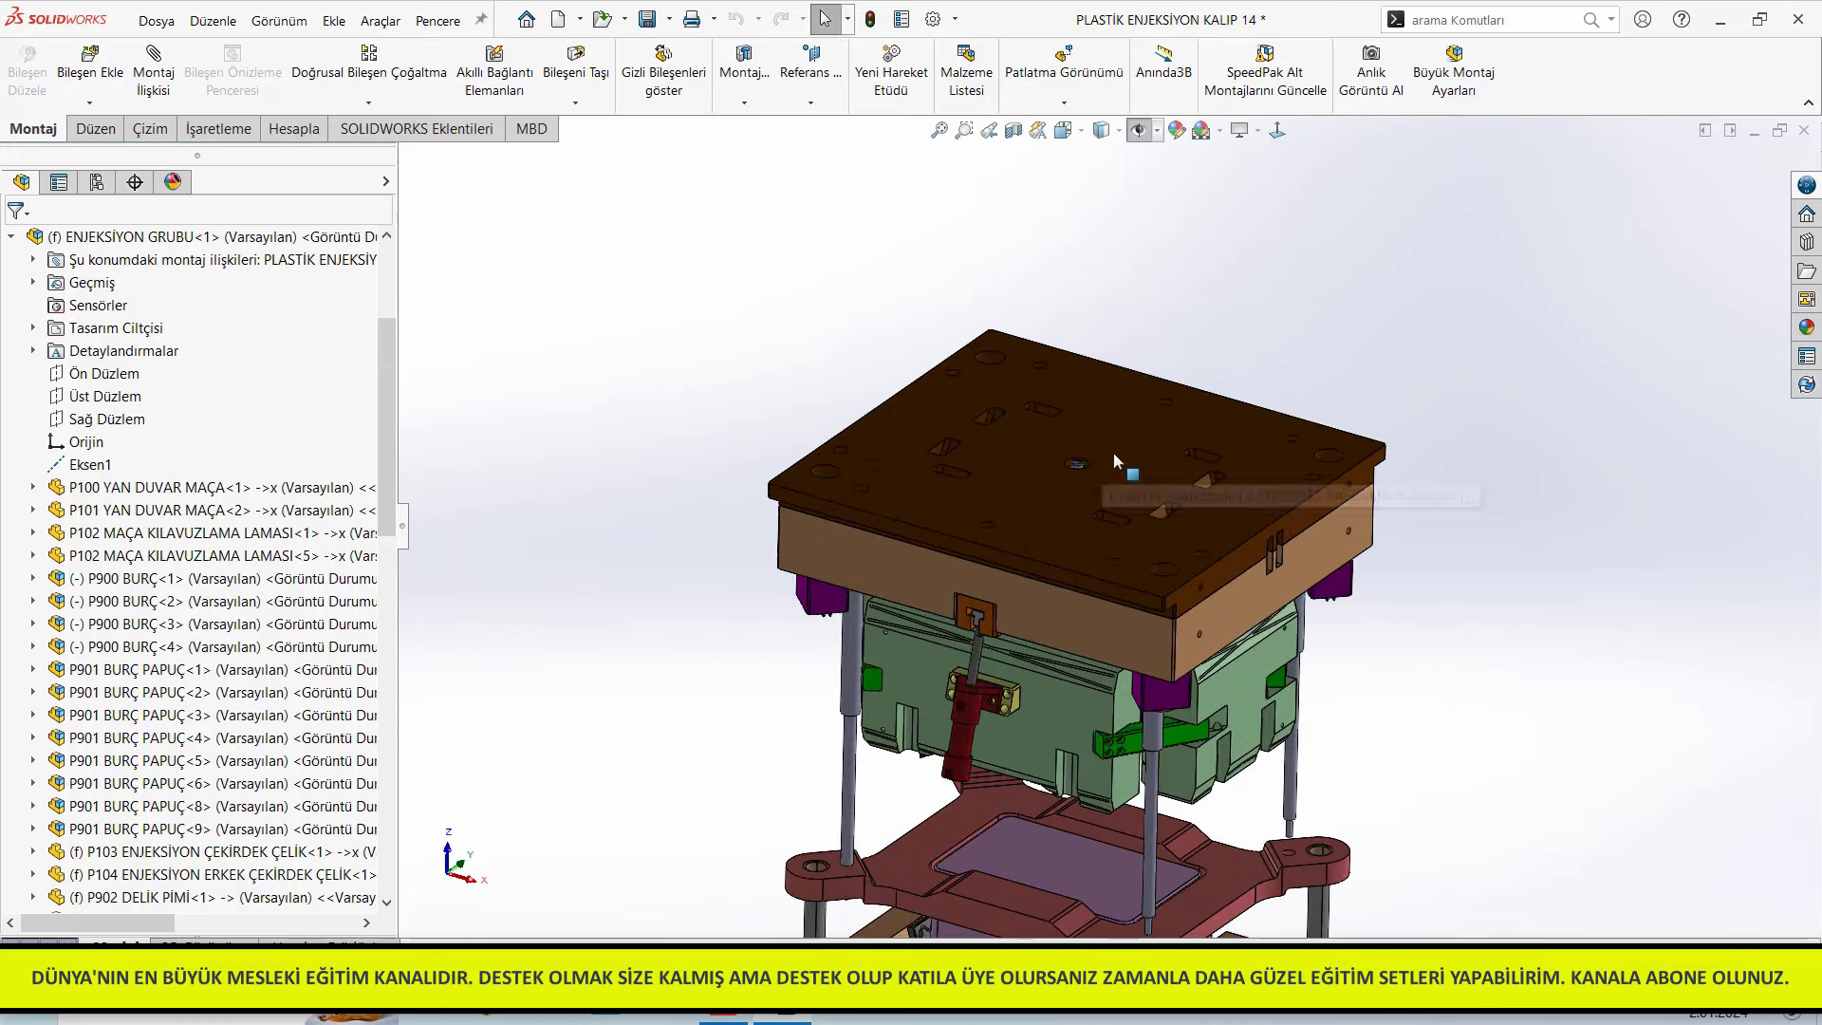
left_click(1118, 453)
left_click(1300, 342)
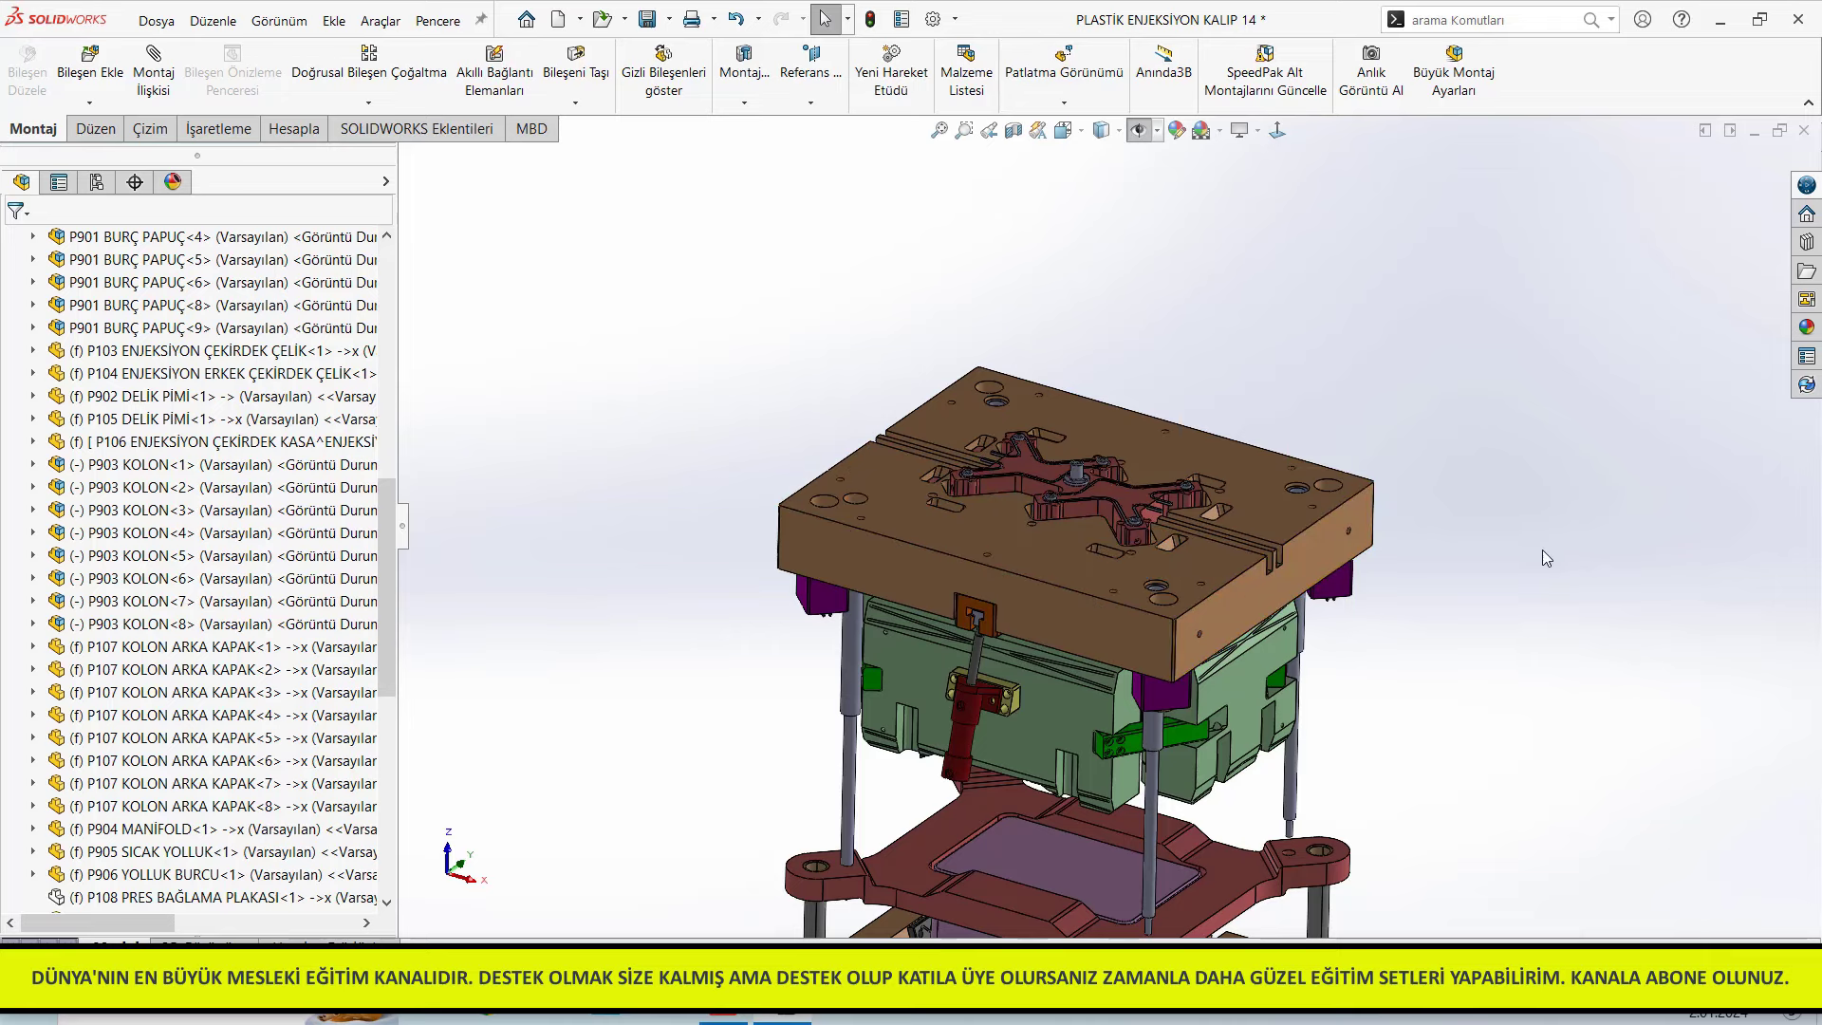
left_click(1804, 136)
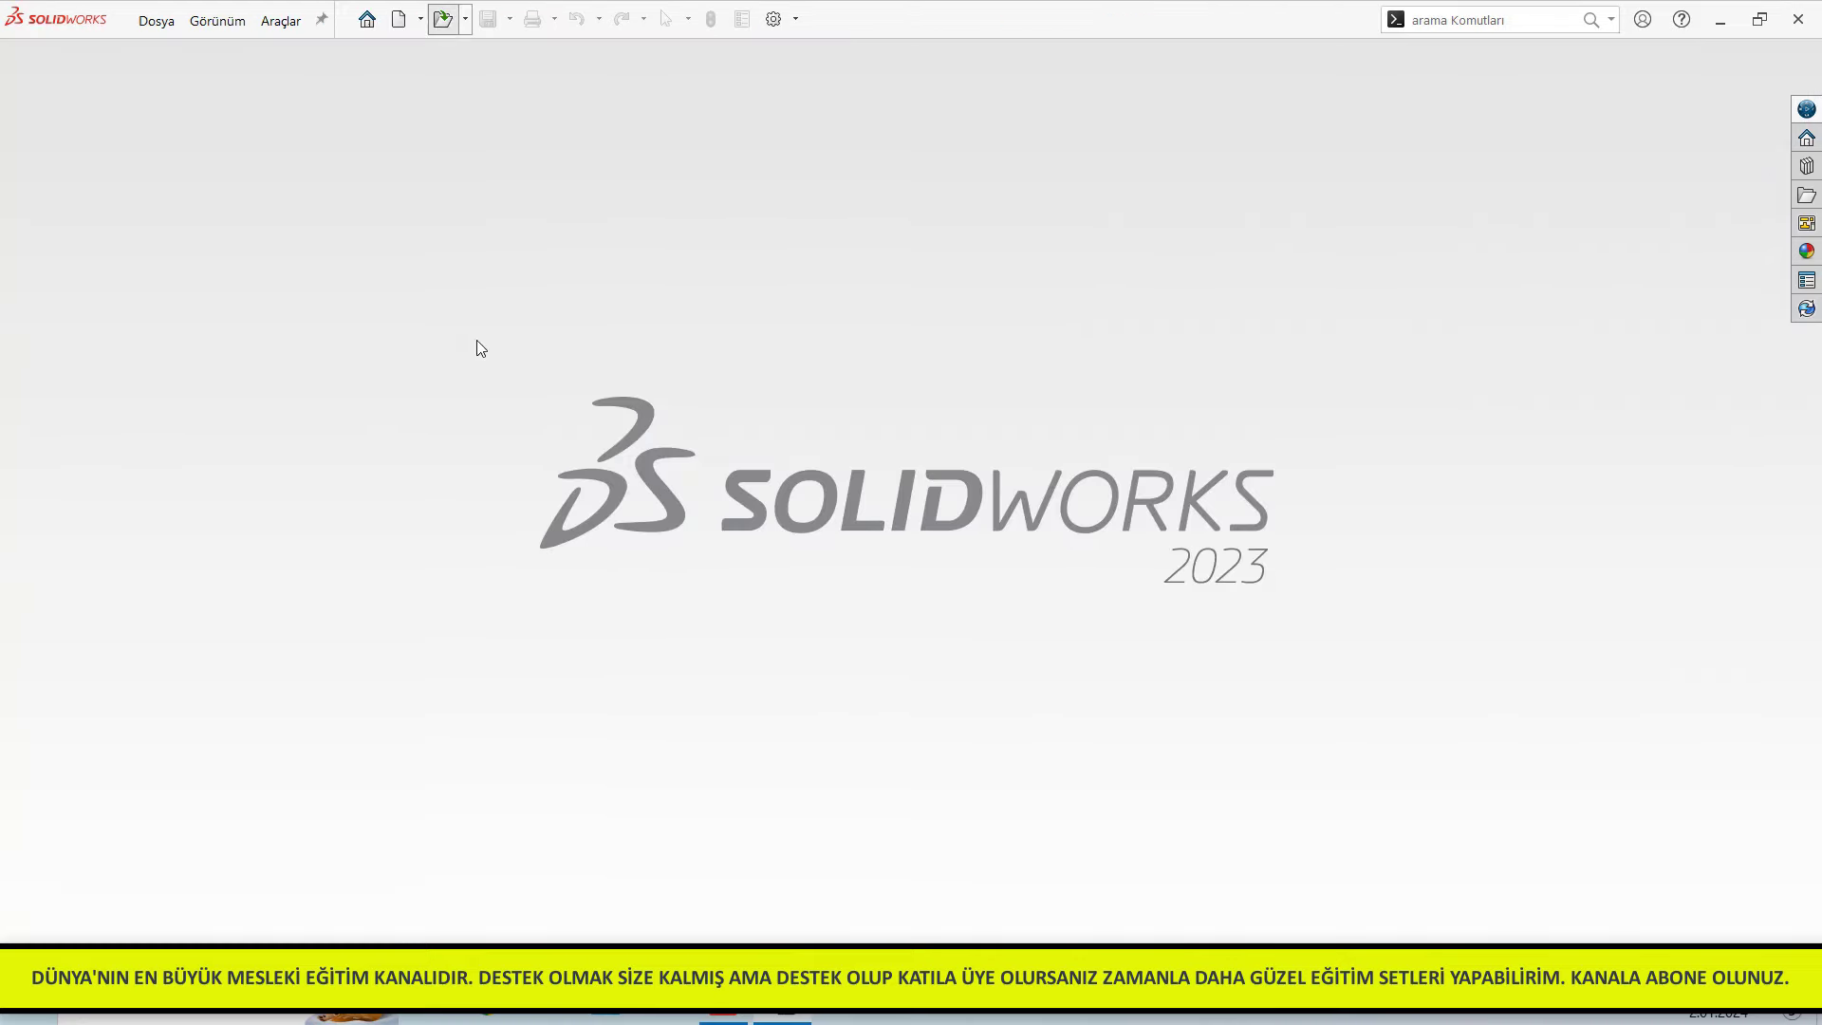
Open the PLASTİK ENJEKSİYON KALIP 15 assembly and zoom in on the mold on its press table
key("ctrl+o")
left_click(532, 55)
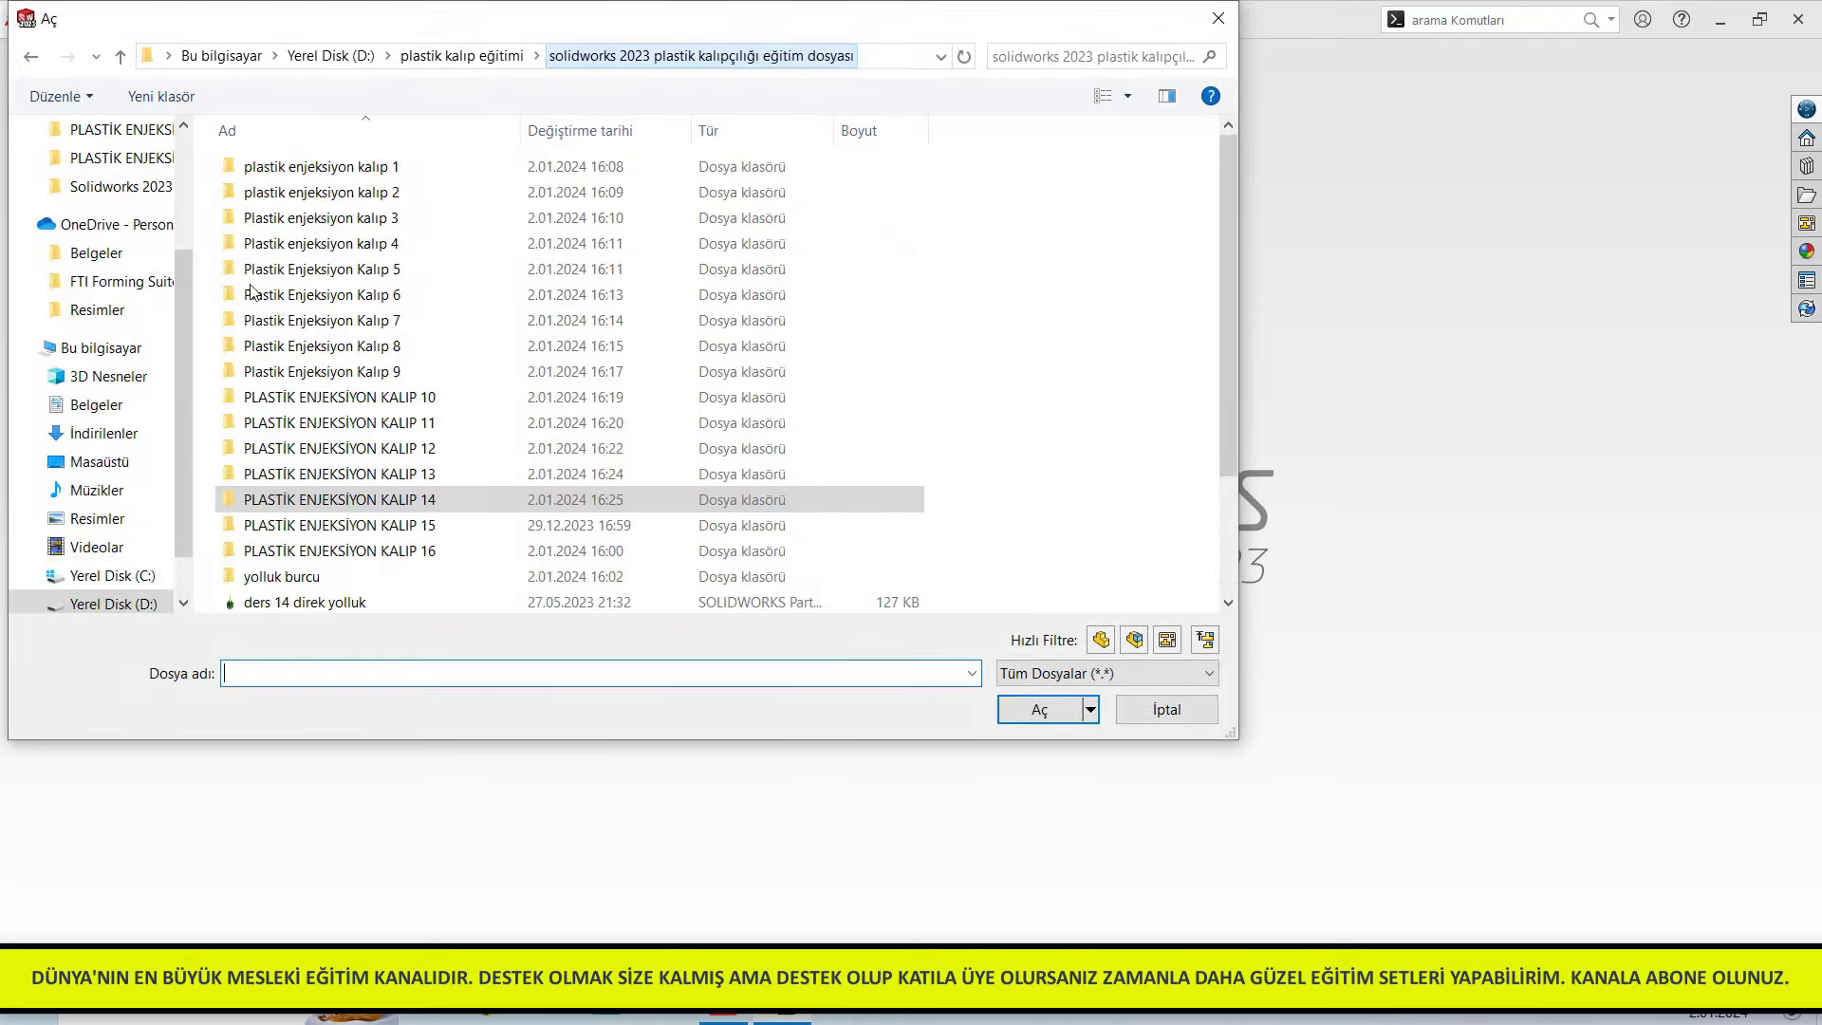
double_click(298, 525)
scroll(297, 437, "down", 10)
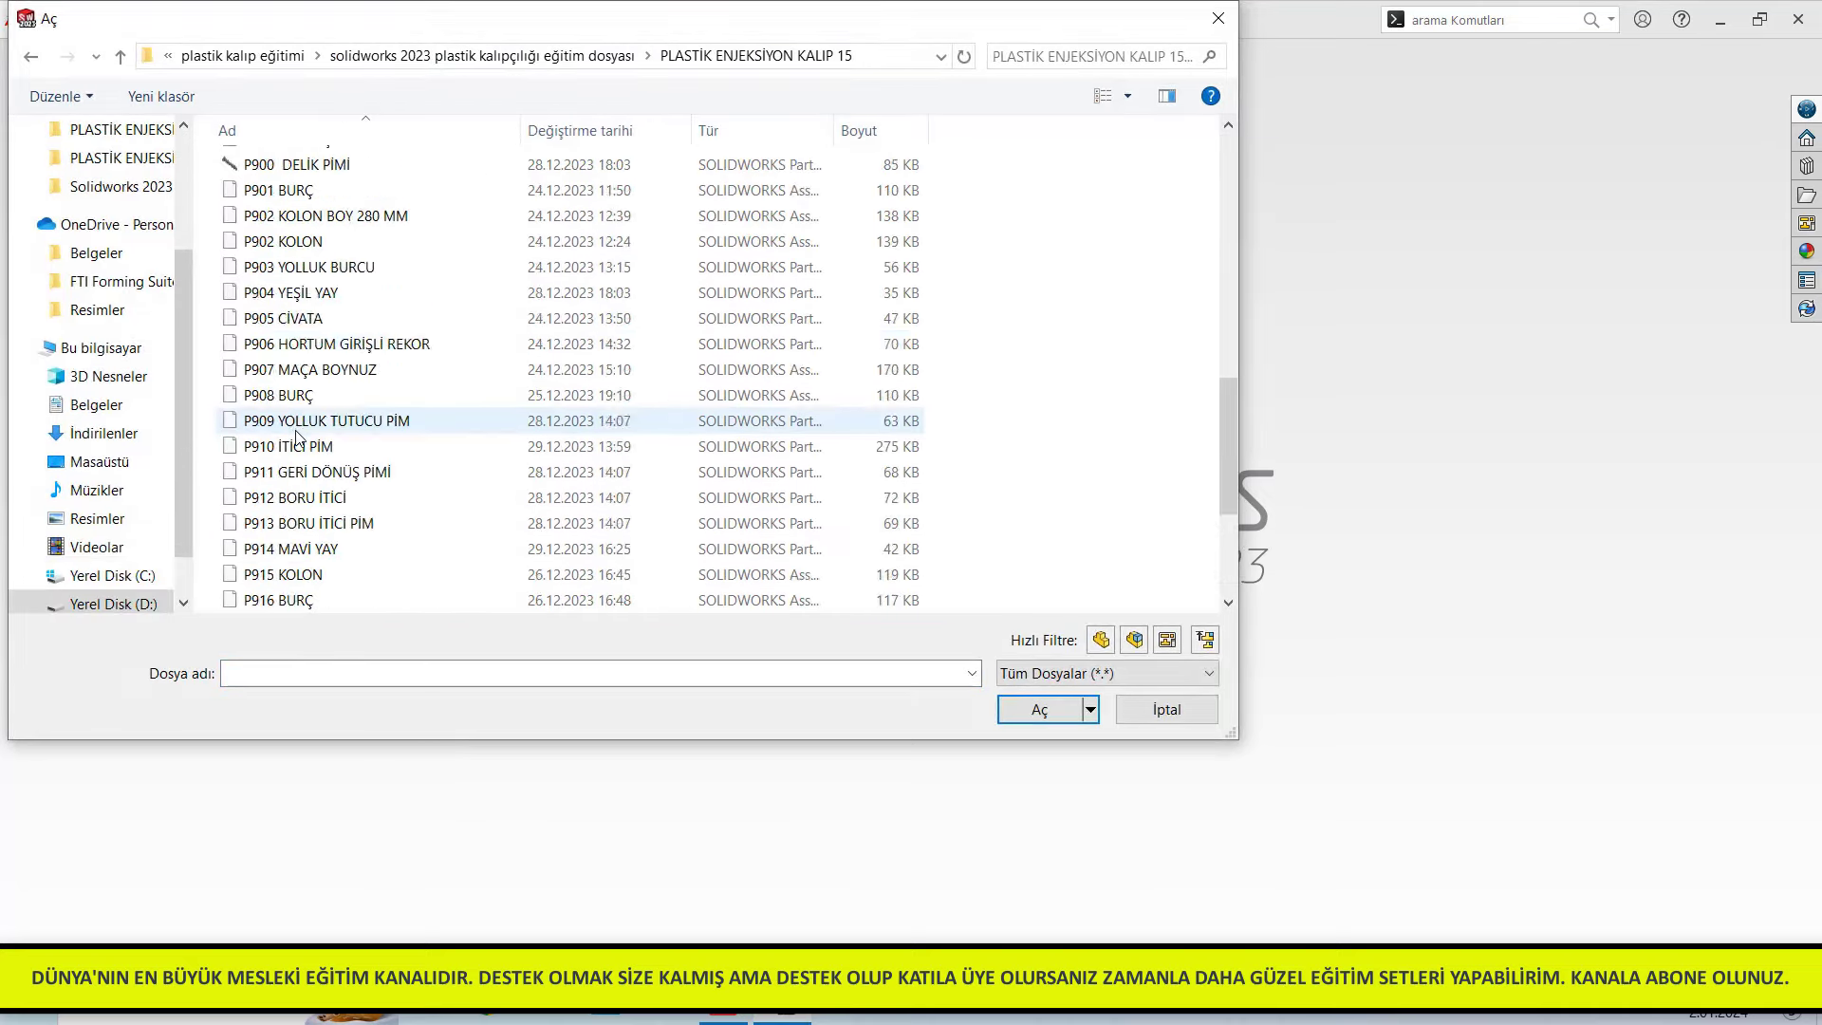
scroll(297, 436, "down", 3)
left_click(313, 521)
left_click(1039, 709)
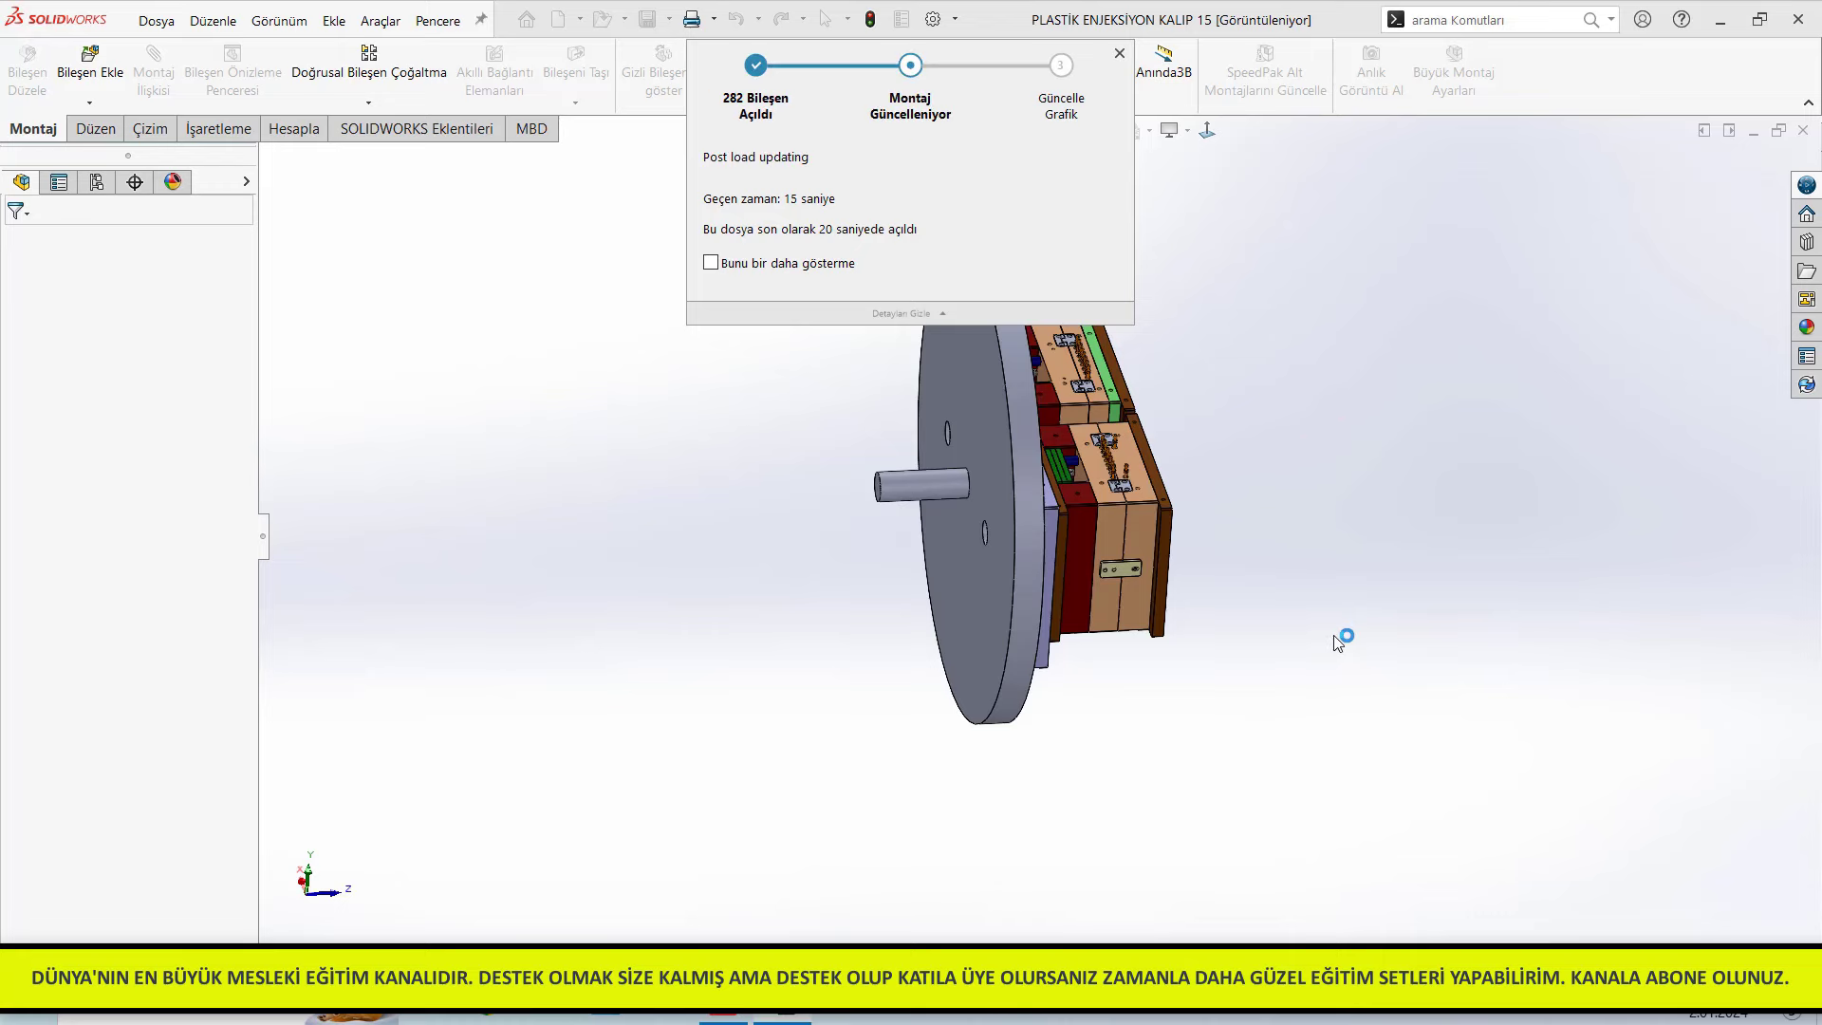
scroll(1091, 399, "up", 5)
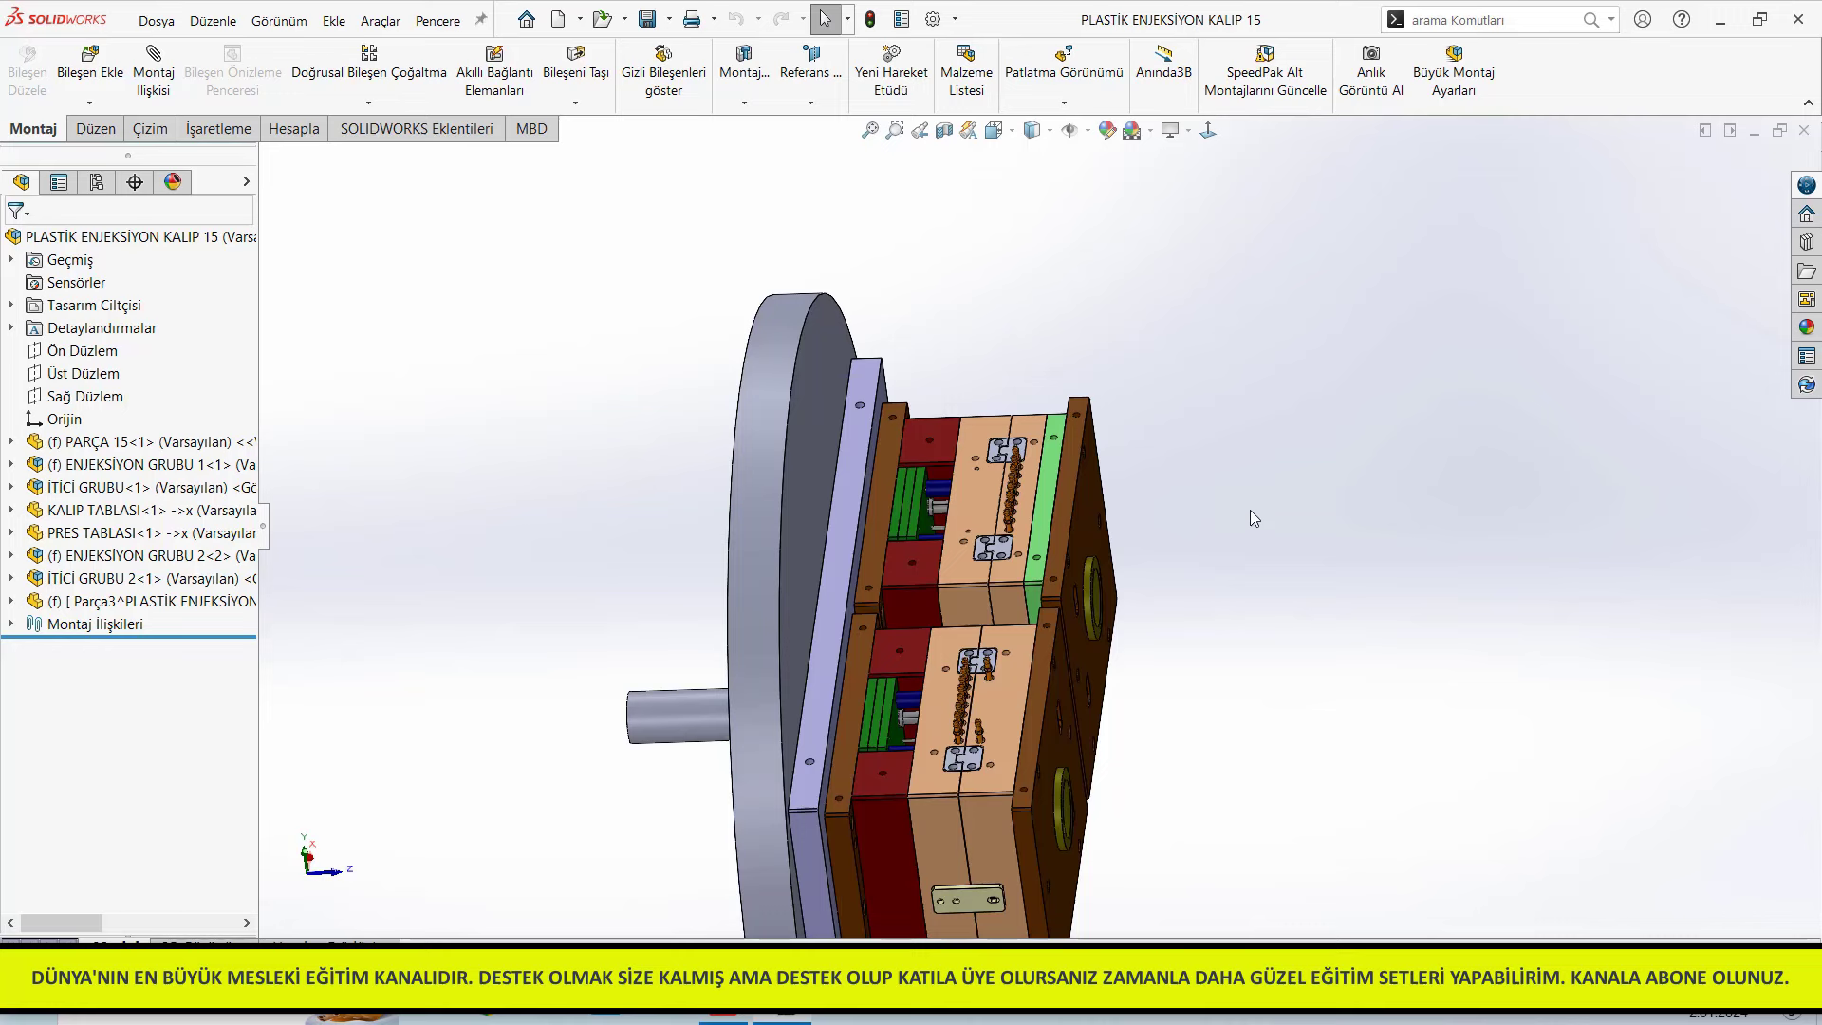
scroll(1174, 702, "up", 4)
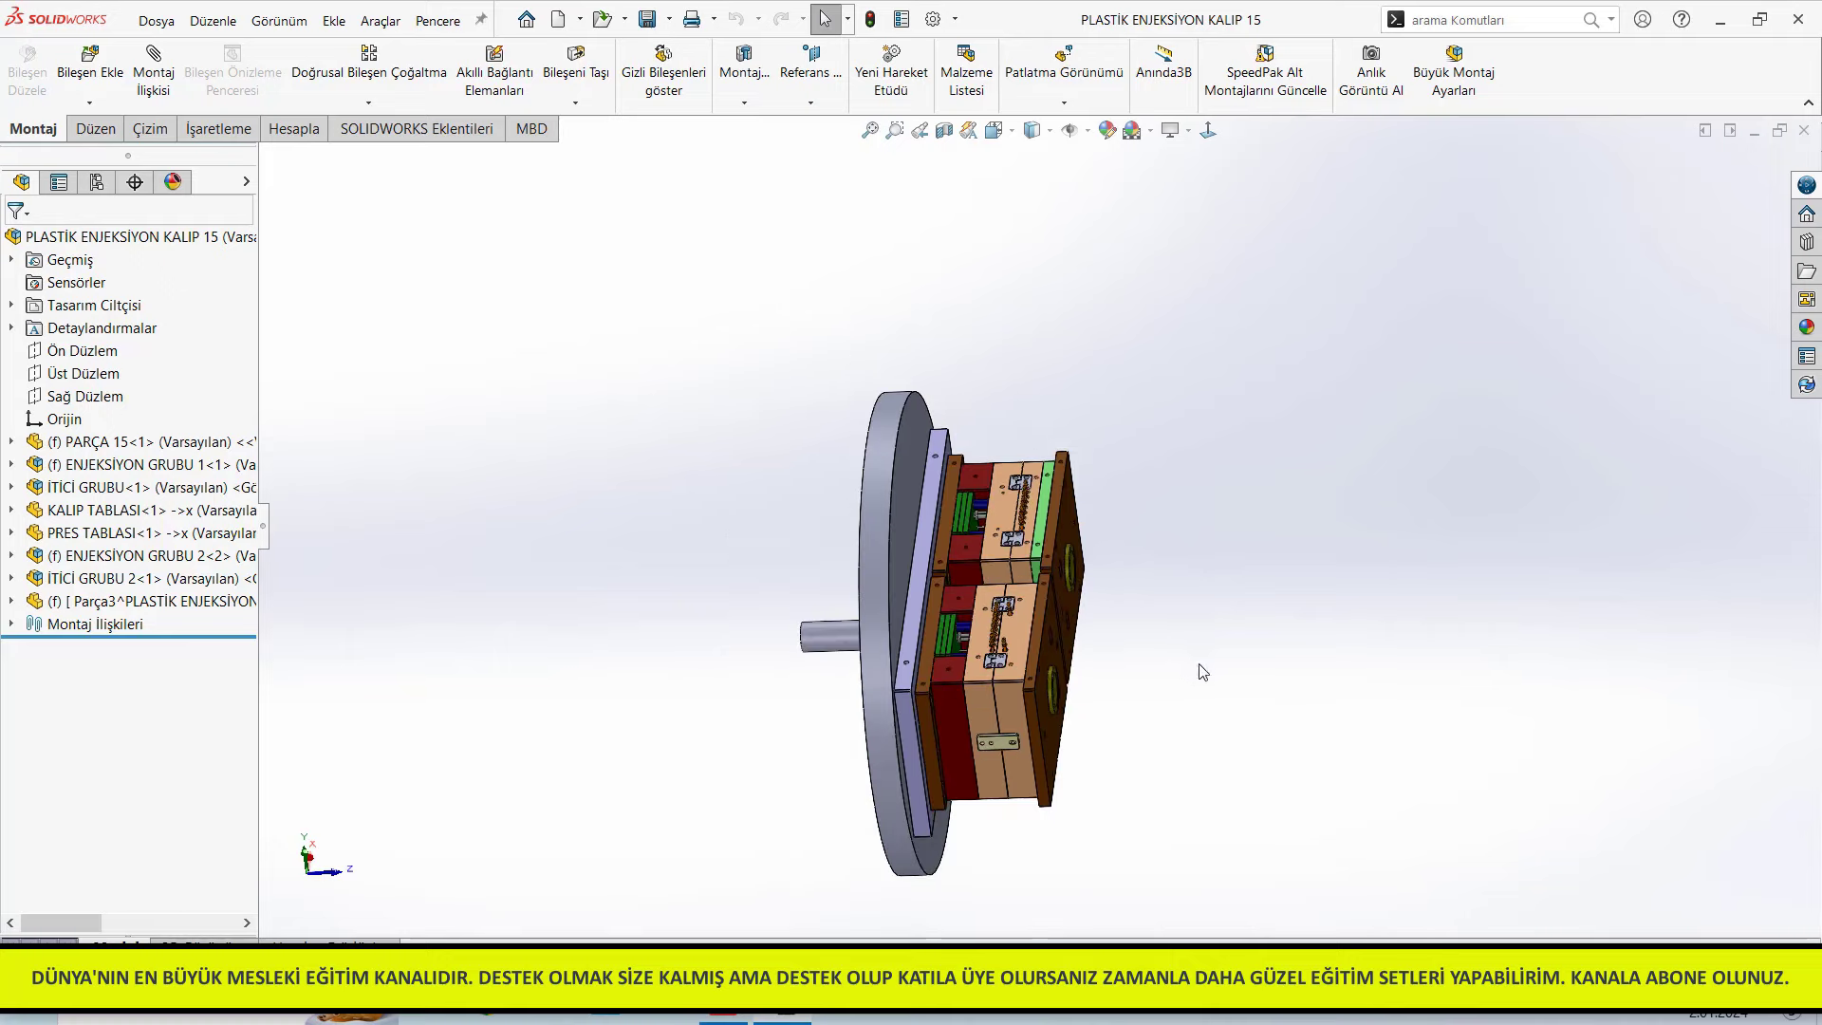
Hide plate groups ENJEKSİYON GRUBU 1 and ENJEKSİYON GRUBU 2 of KALIP 15
middle_click_drag(1177, 734, 1085, 476)
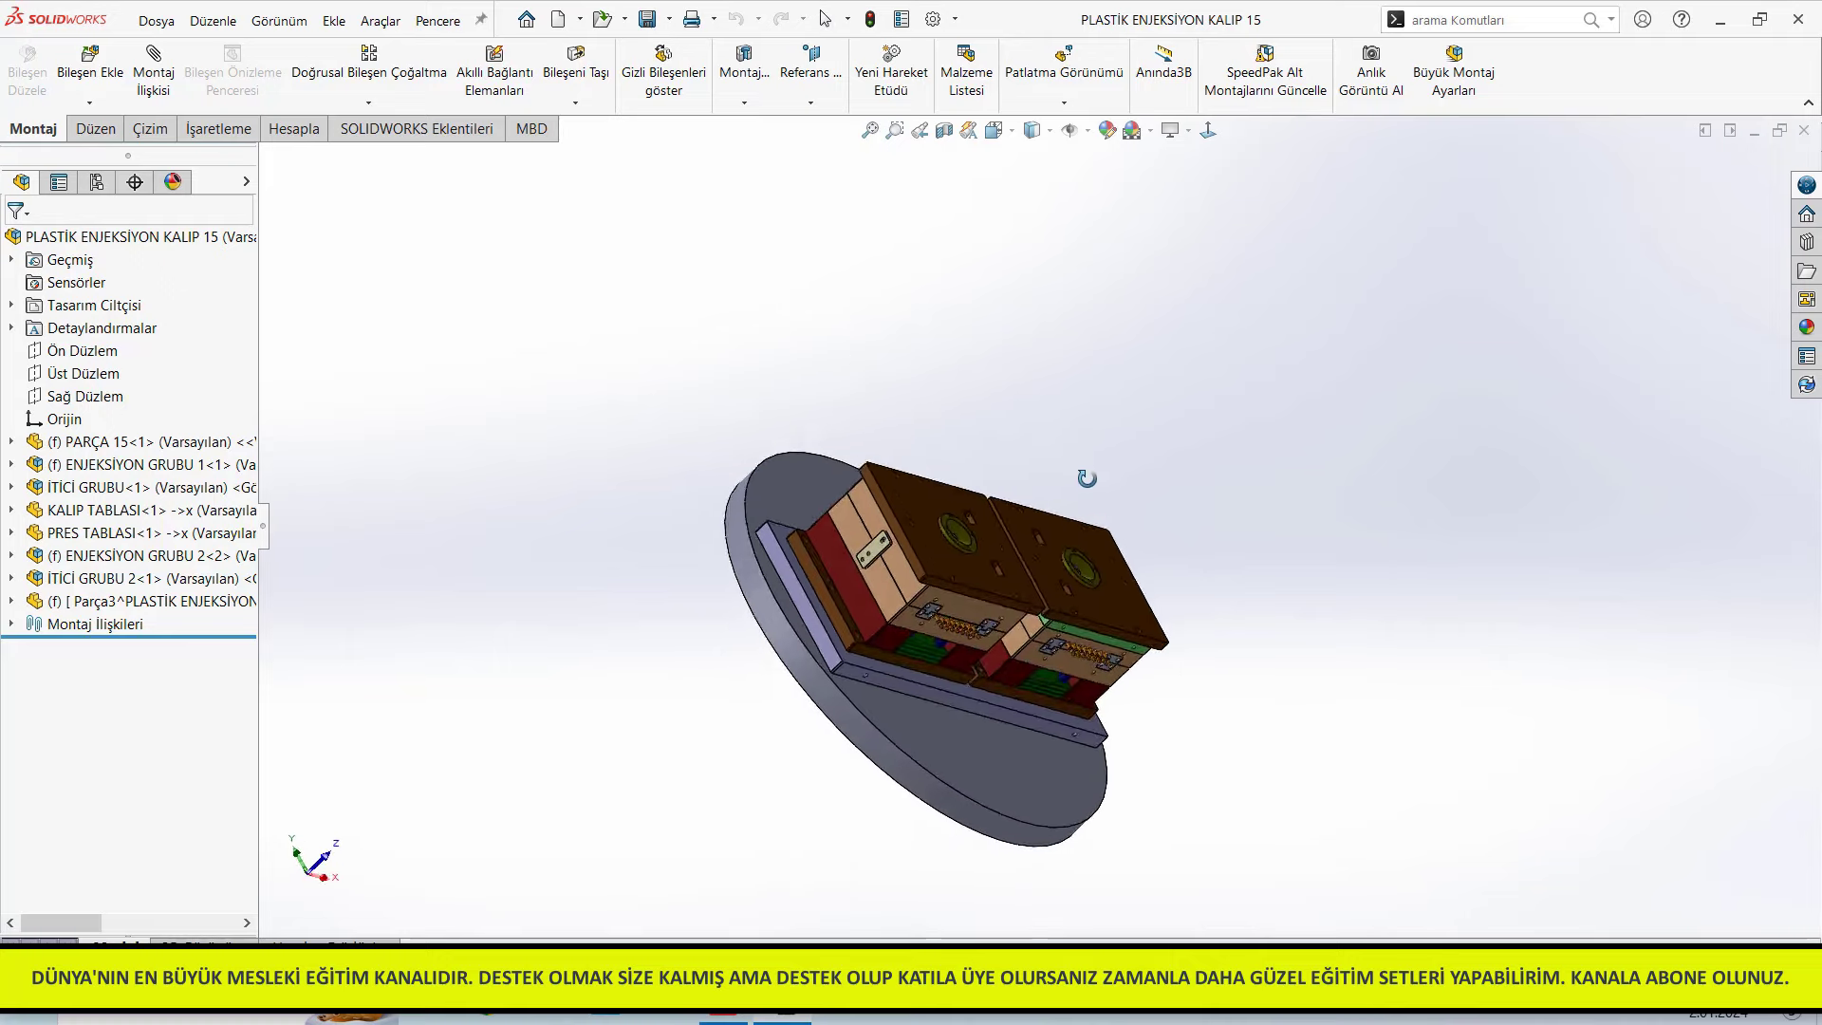
left_click(104, 465)
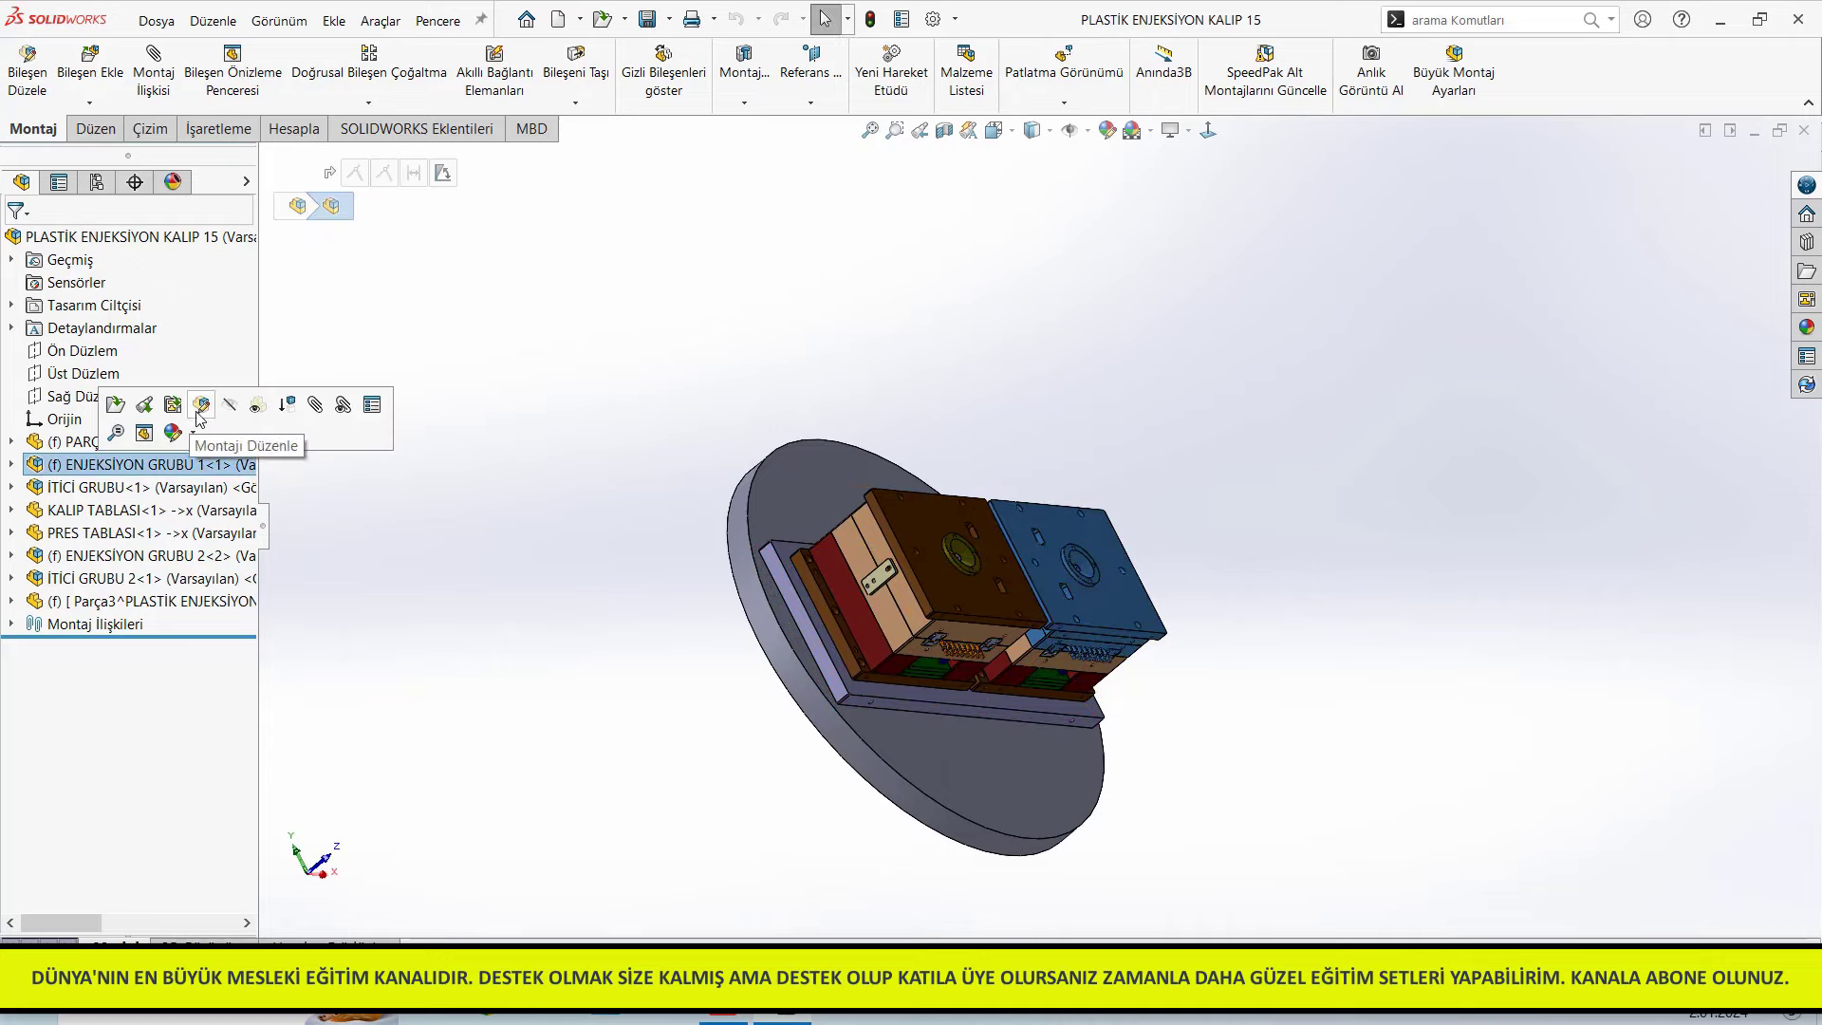
left_click(231, 406)
left_click(128, 556)
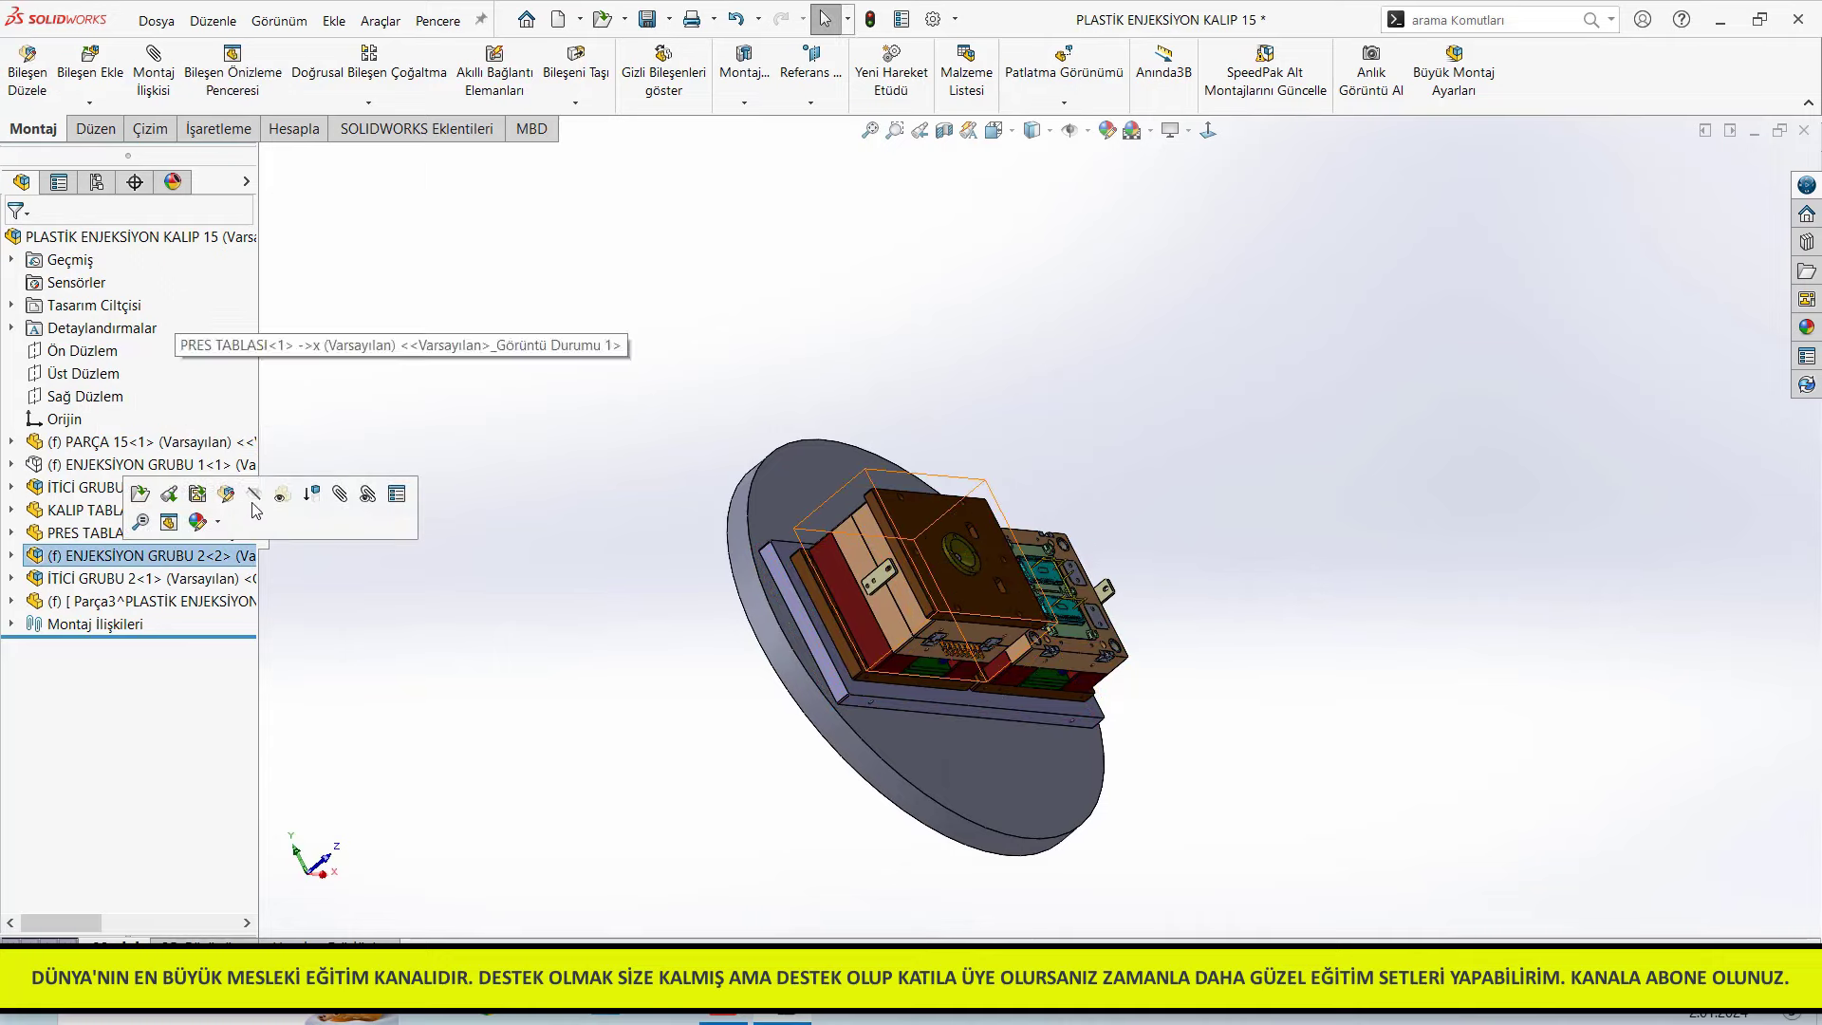
scroll(988, 589, "down", 3)
scroll(996, 589, "down", 4)
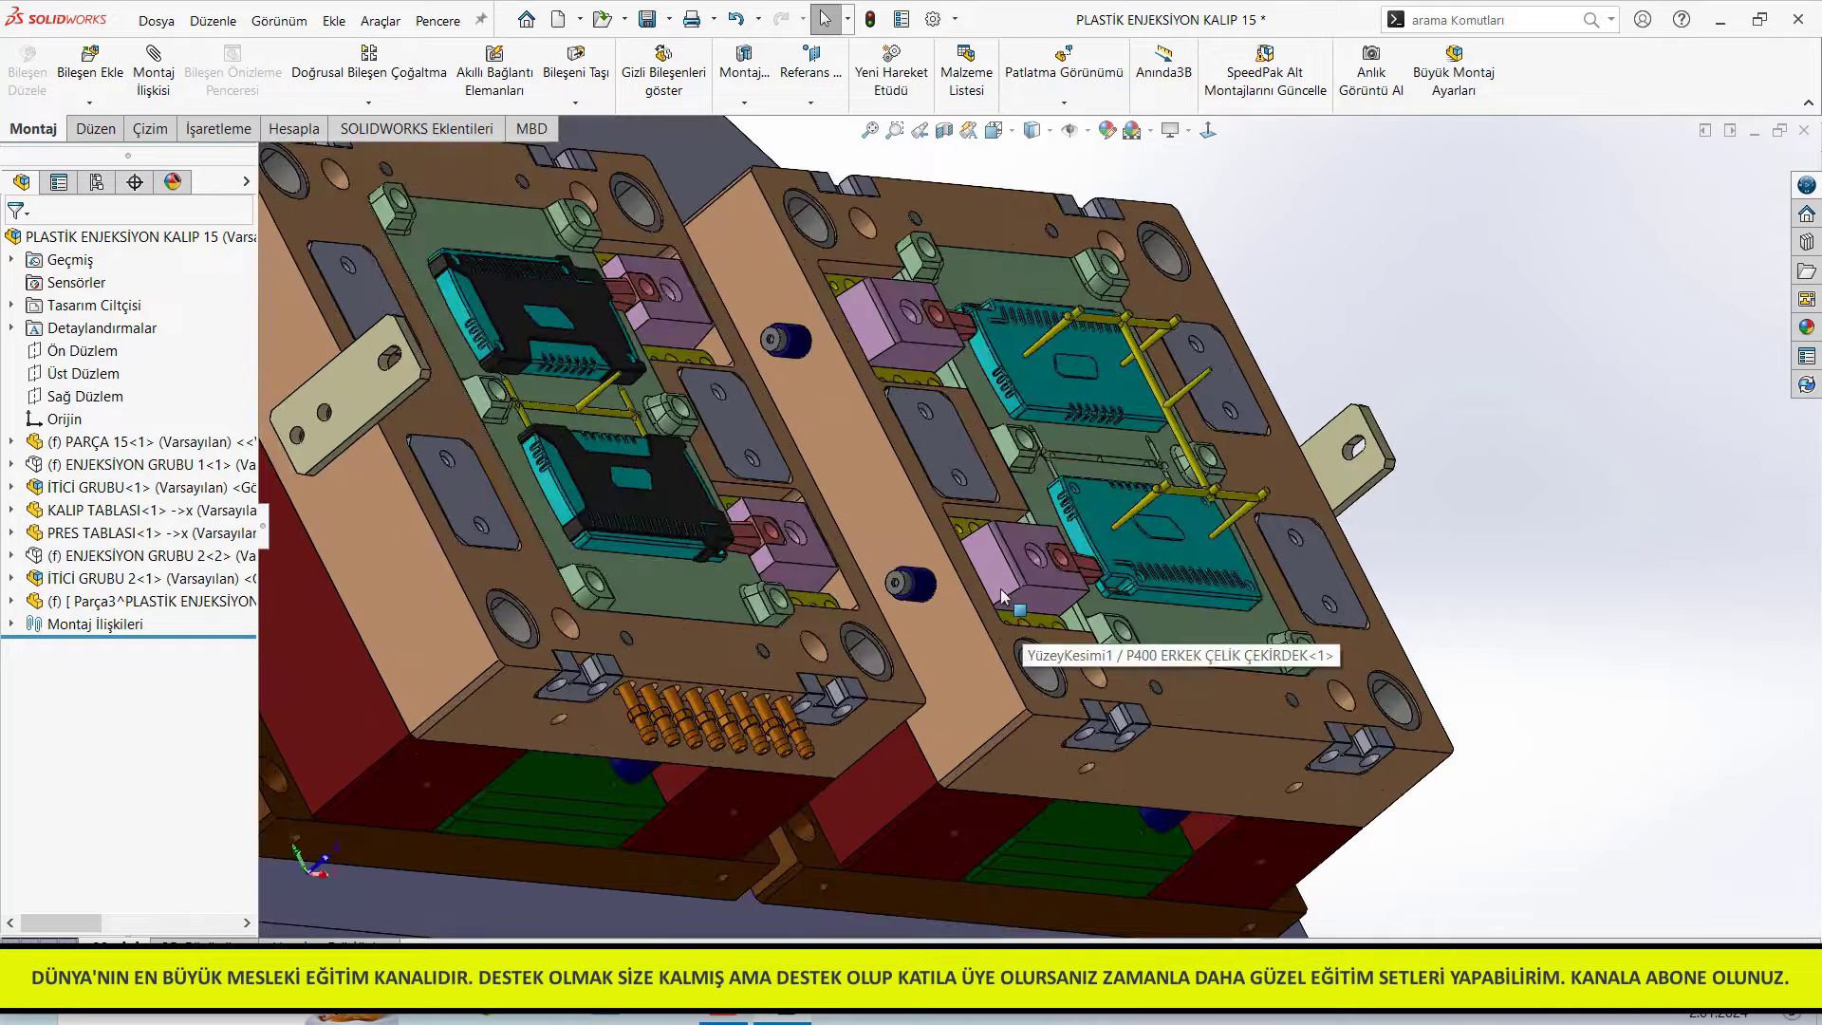
Orbit to inspect the exposed cavities and runners around the round PRES TABLASI press plate
middle_click_drag(992, 665, 1090, 291)
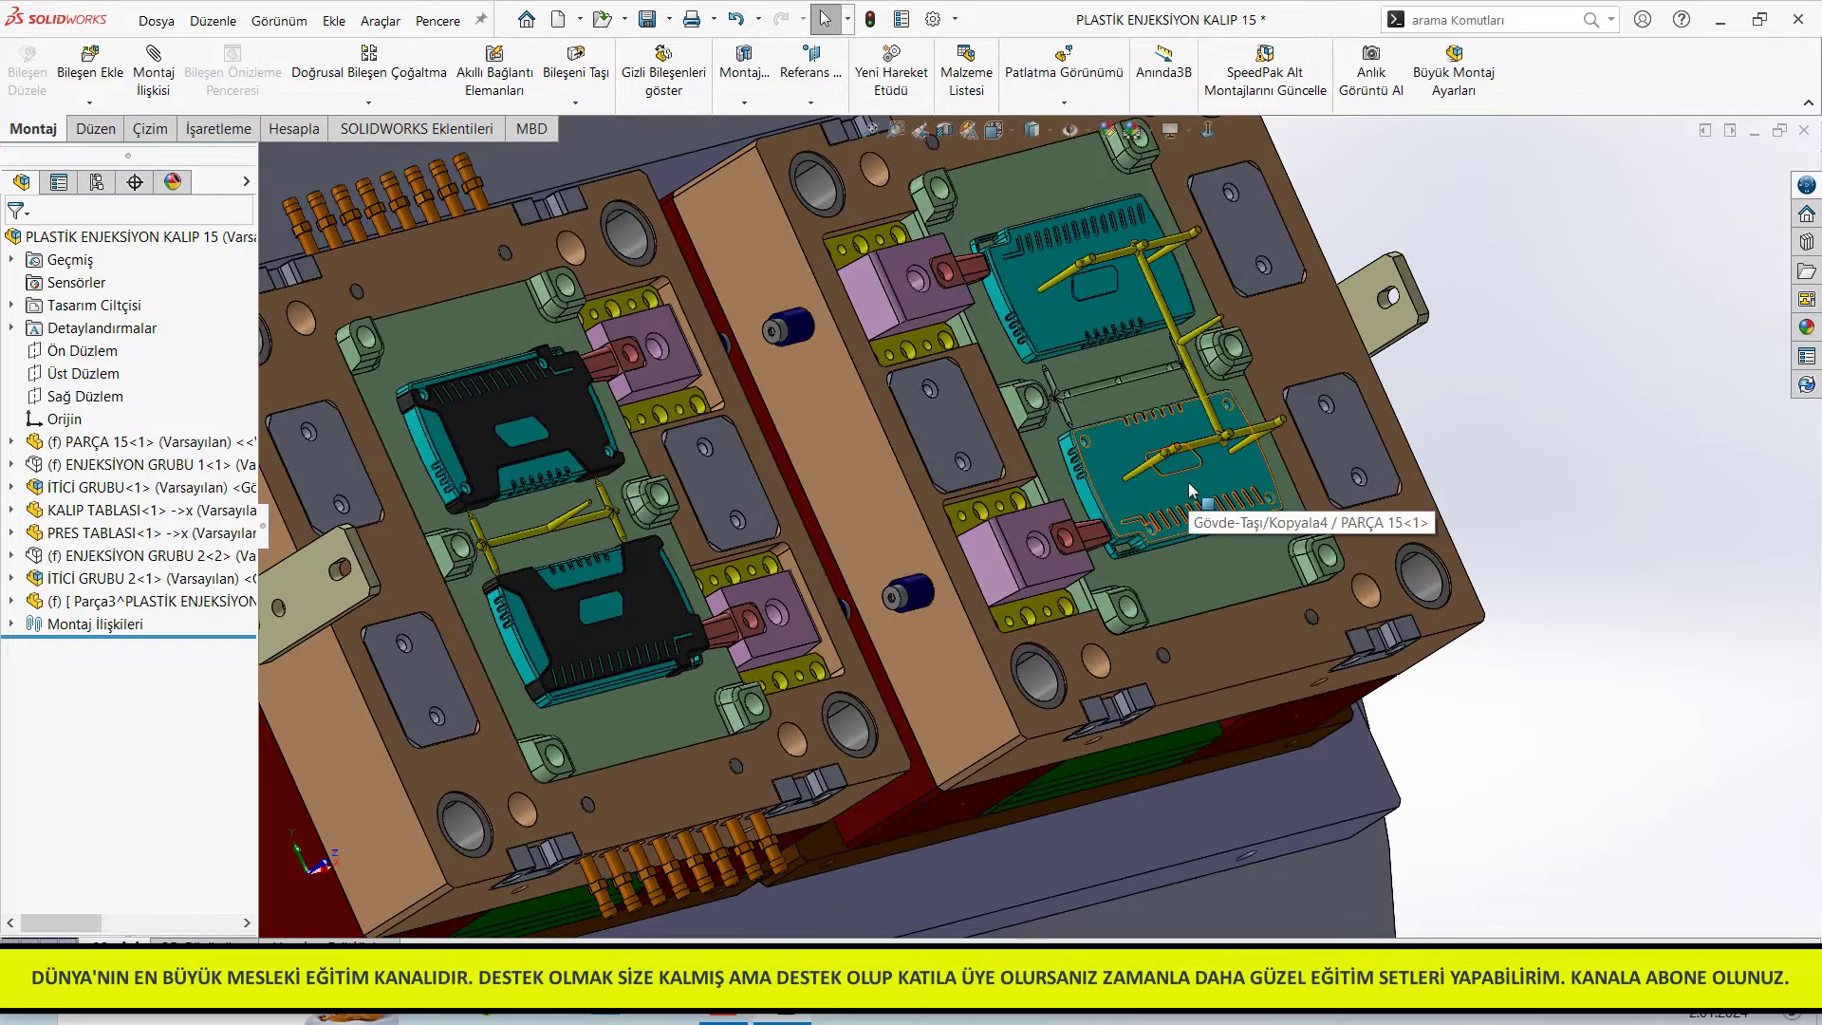
scroll(1035, 536, "up", 5)
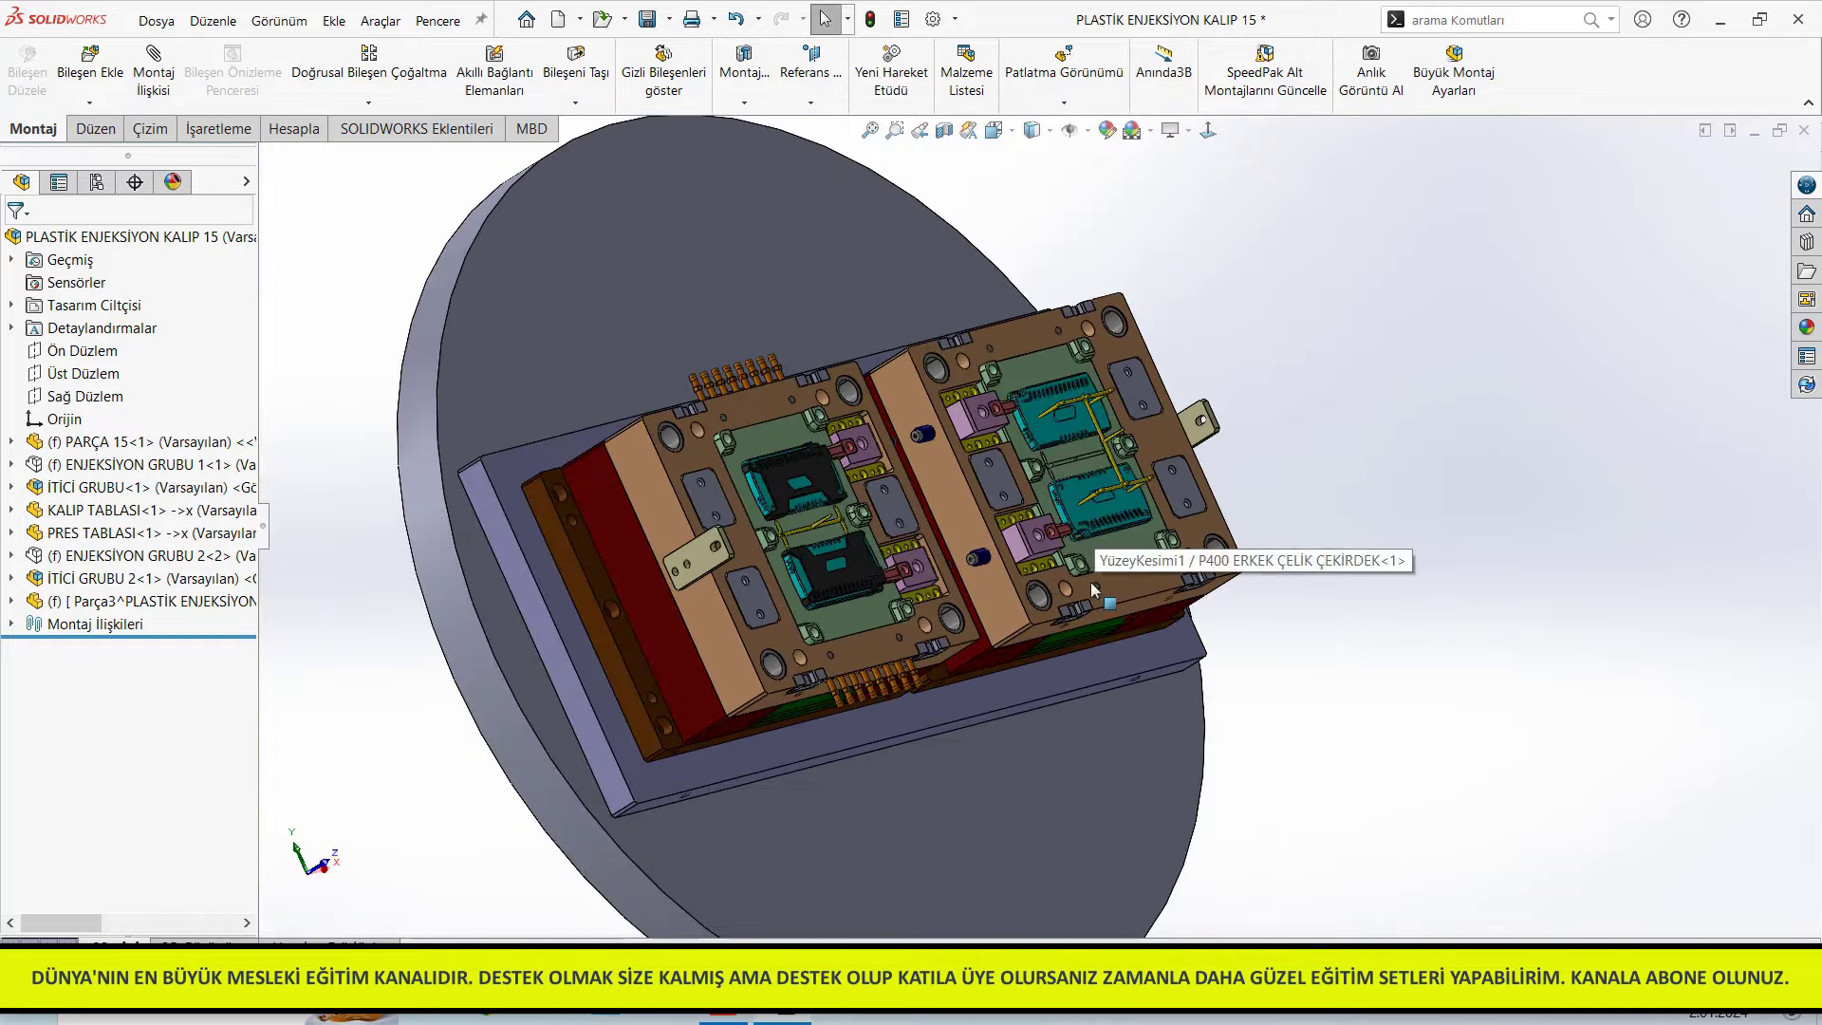
left_click(650, 292)
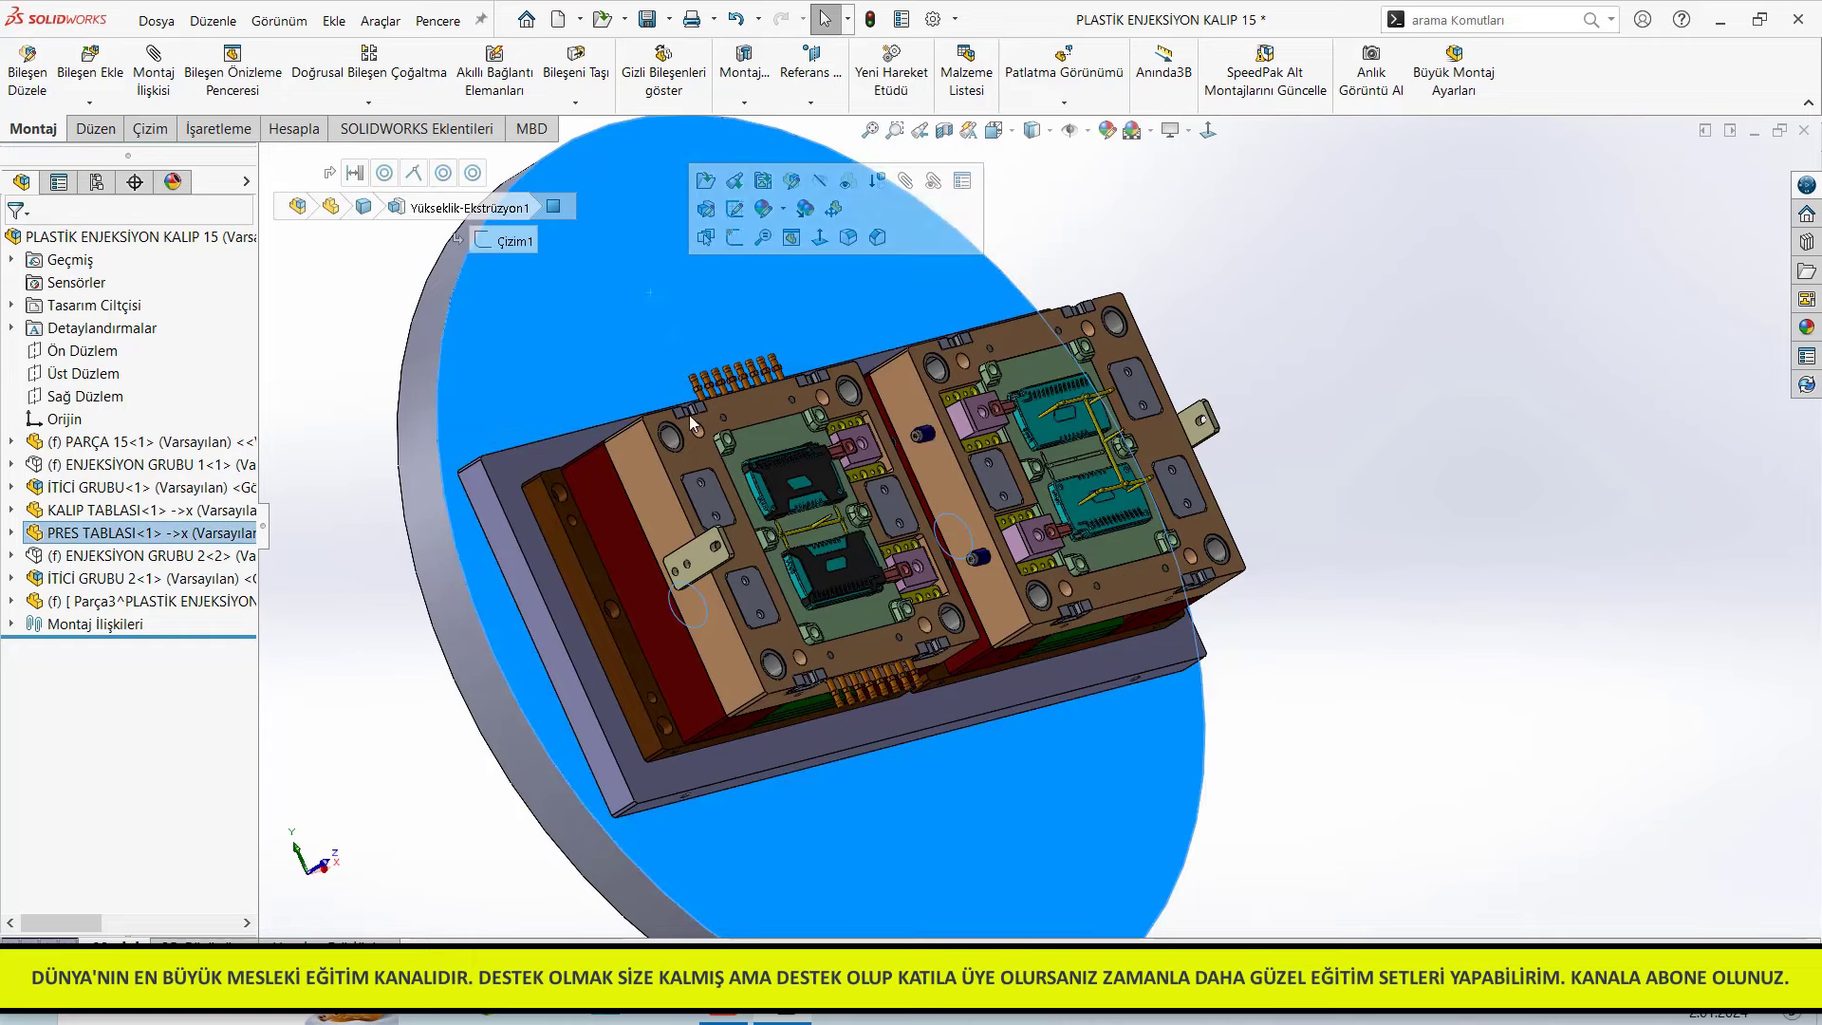
scroll(848, 589, "down", 3)
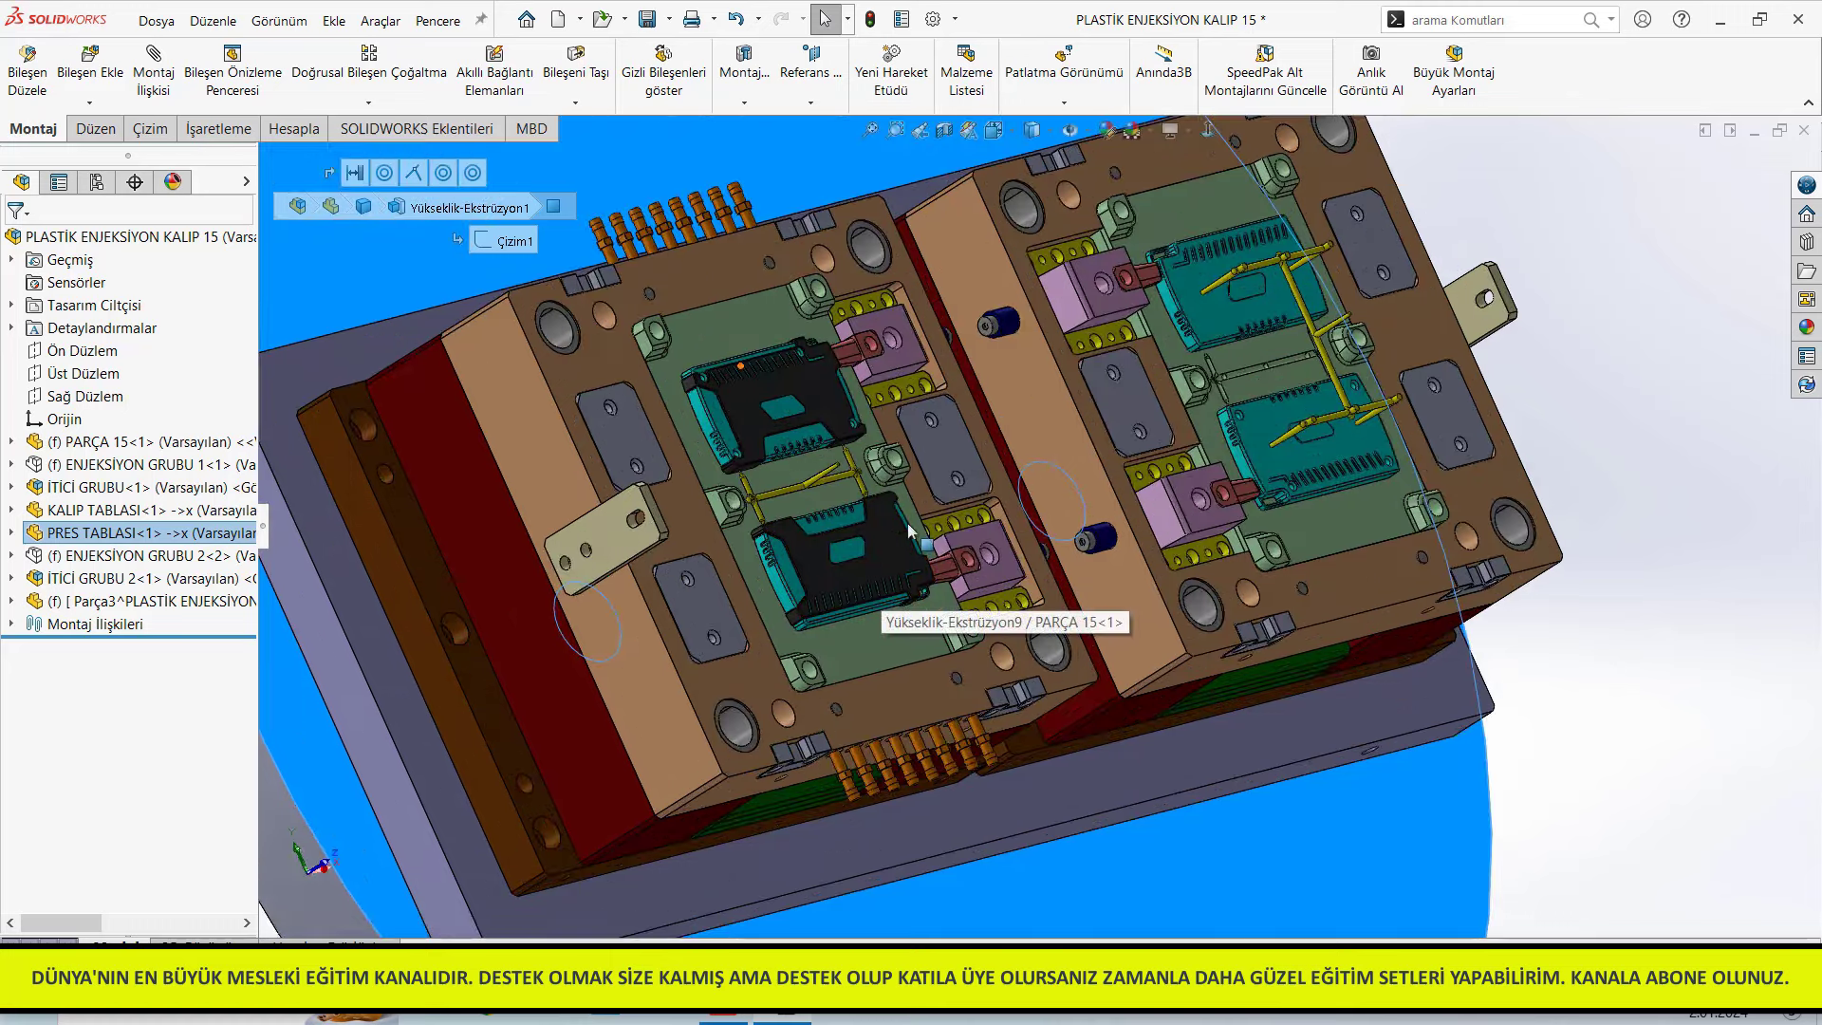
key("z")
key("z")
key("z")
left_click(1388, 567)
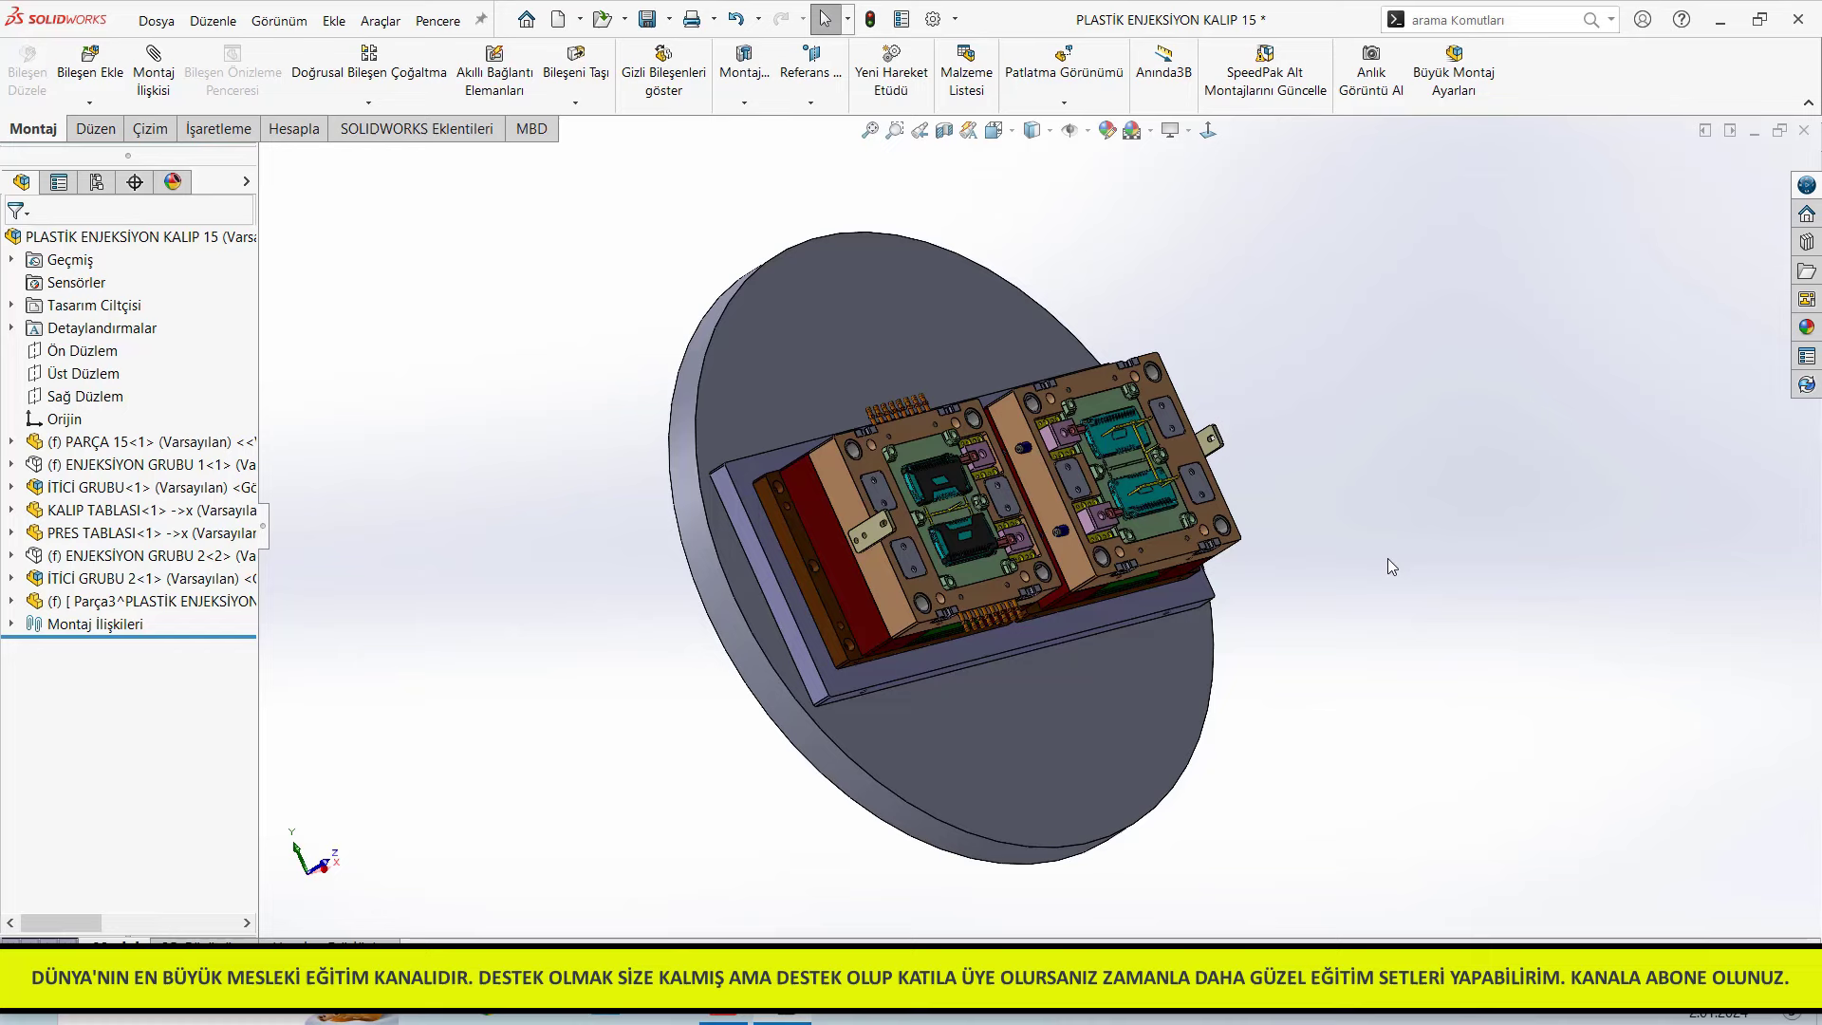
middle_click_drag(1315, 506, 1335, 565)
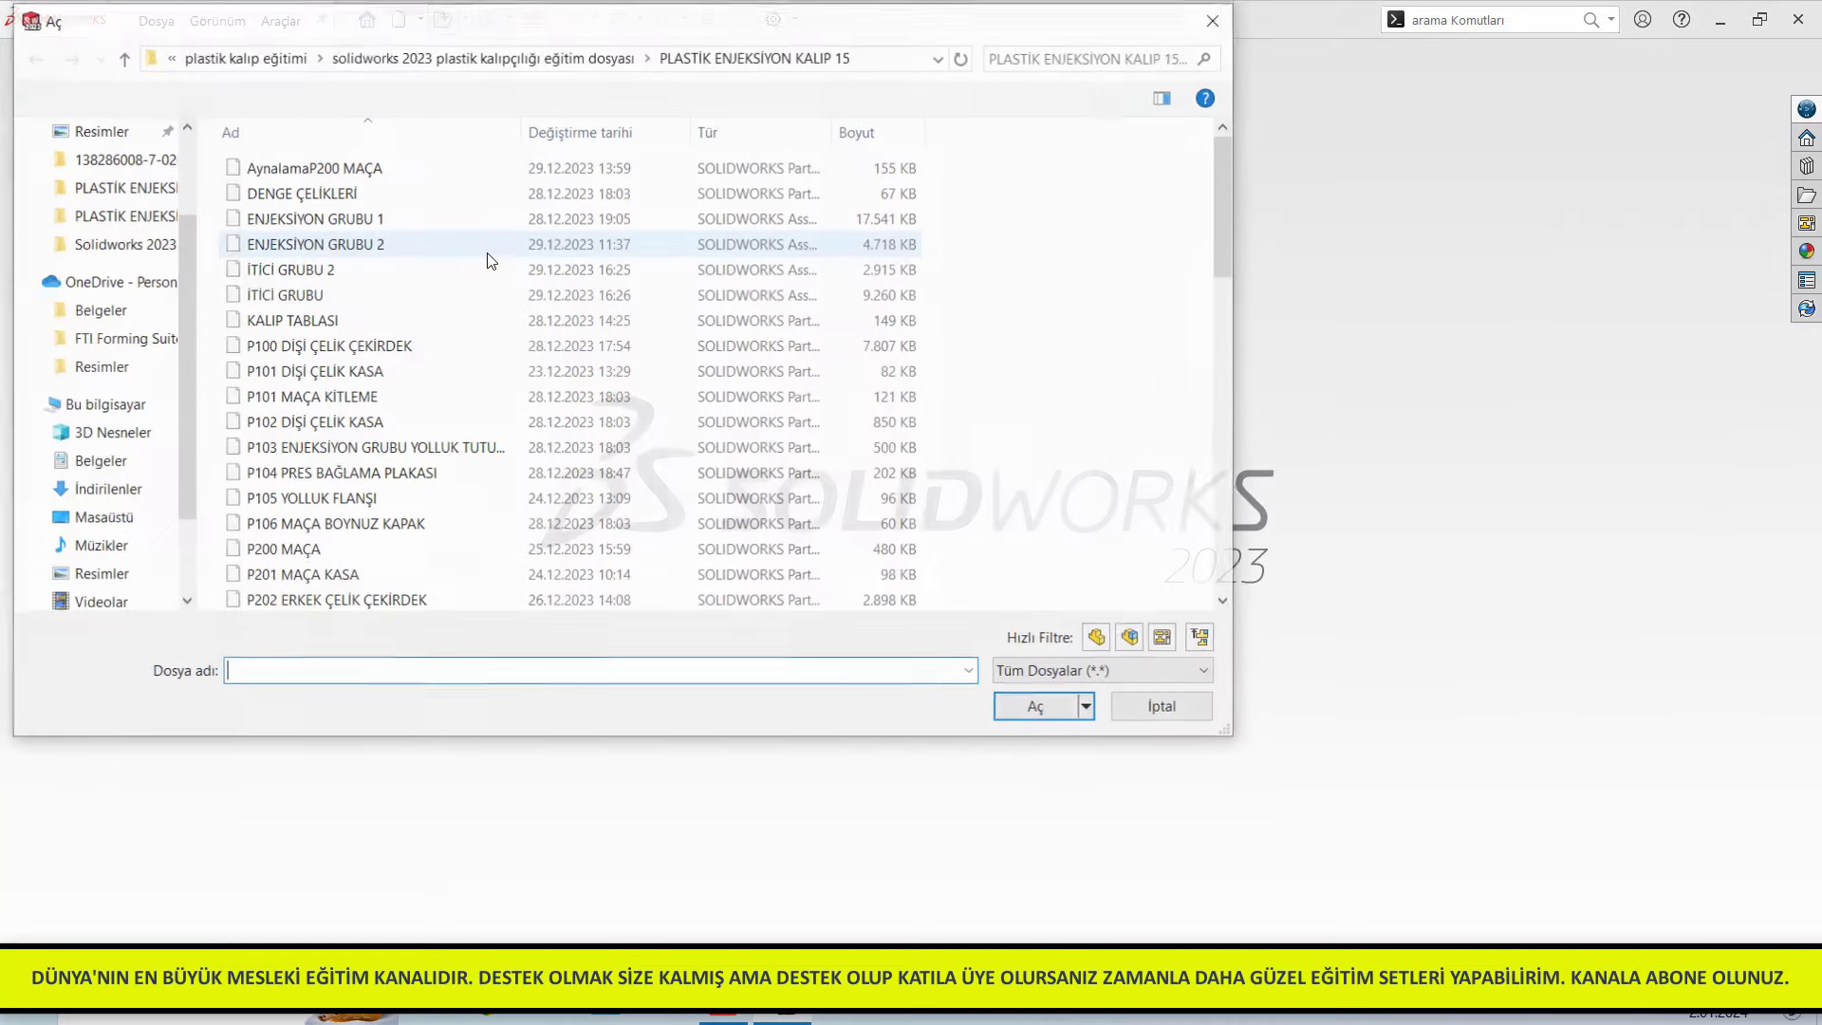
Open the PLASTİK ENJEKSİYON KALIP 16 part from its folder in the mold training files
left_click(489, 55)
scroll(306, 415, "down", 2)
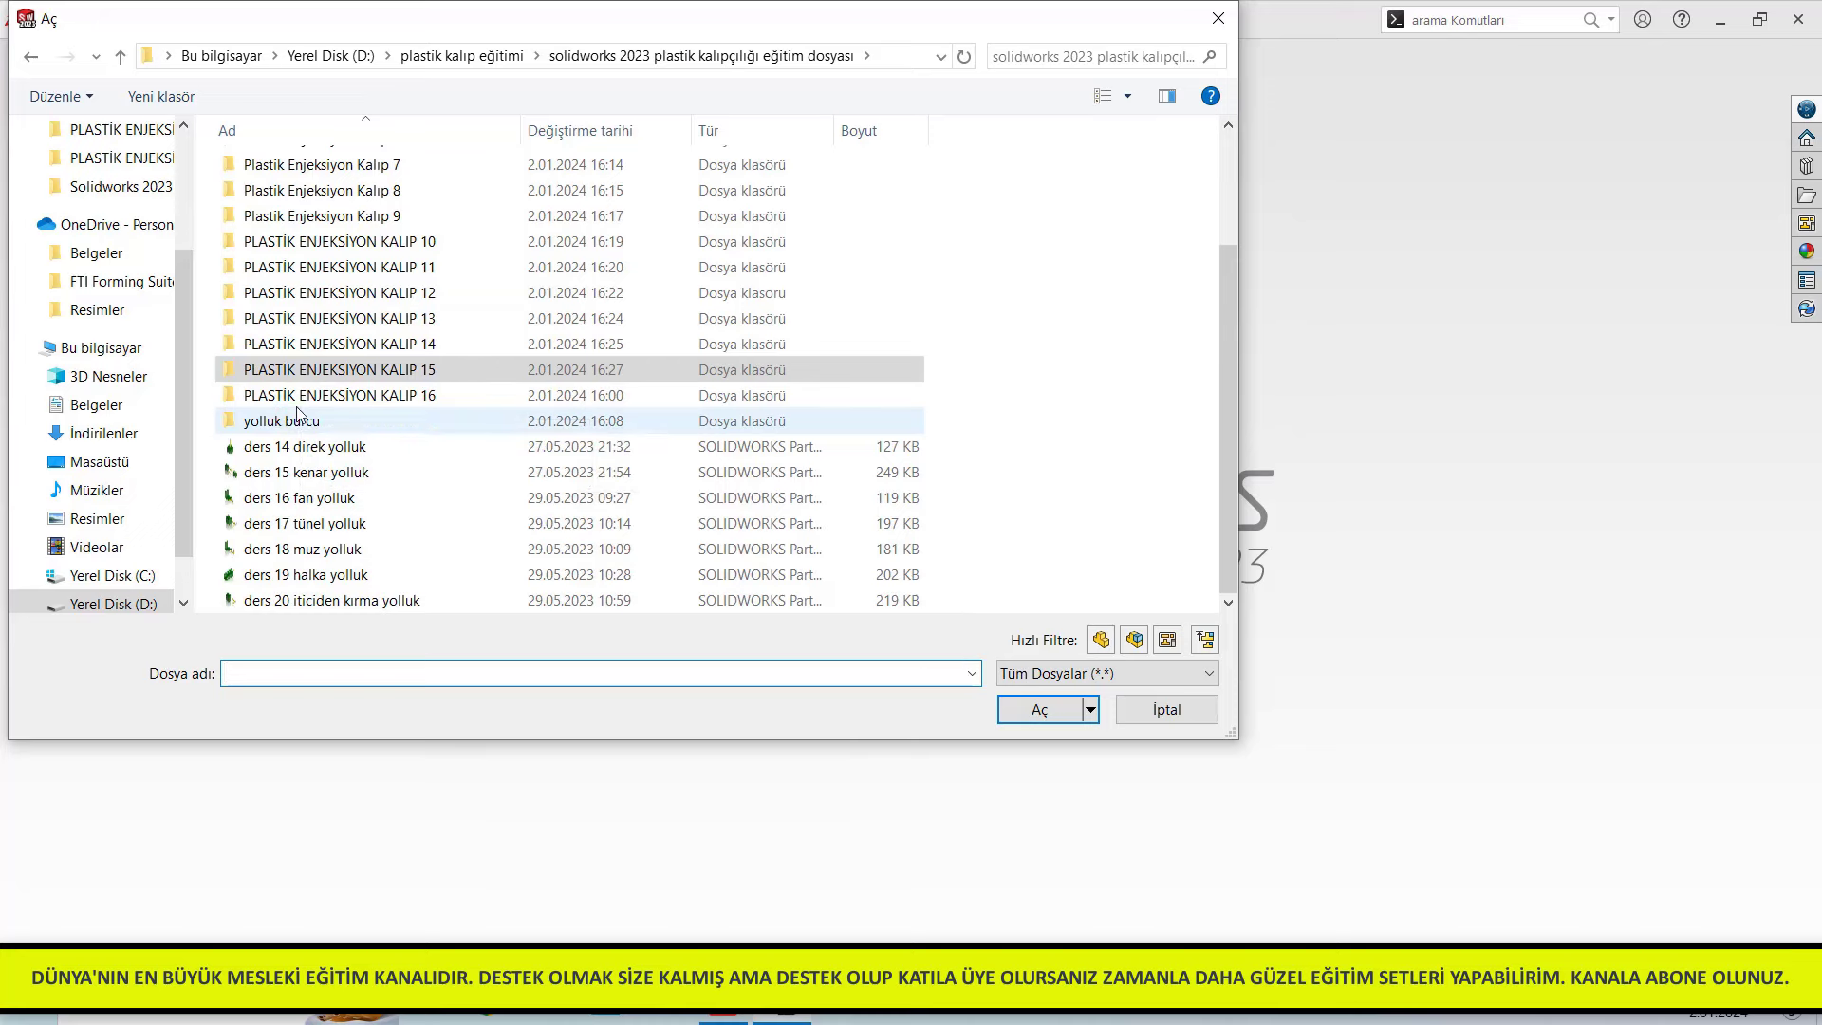
double_click(325, 399)
left_click(299, 175)
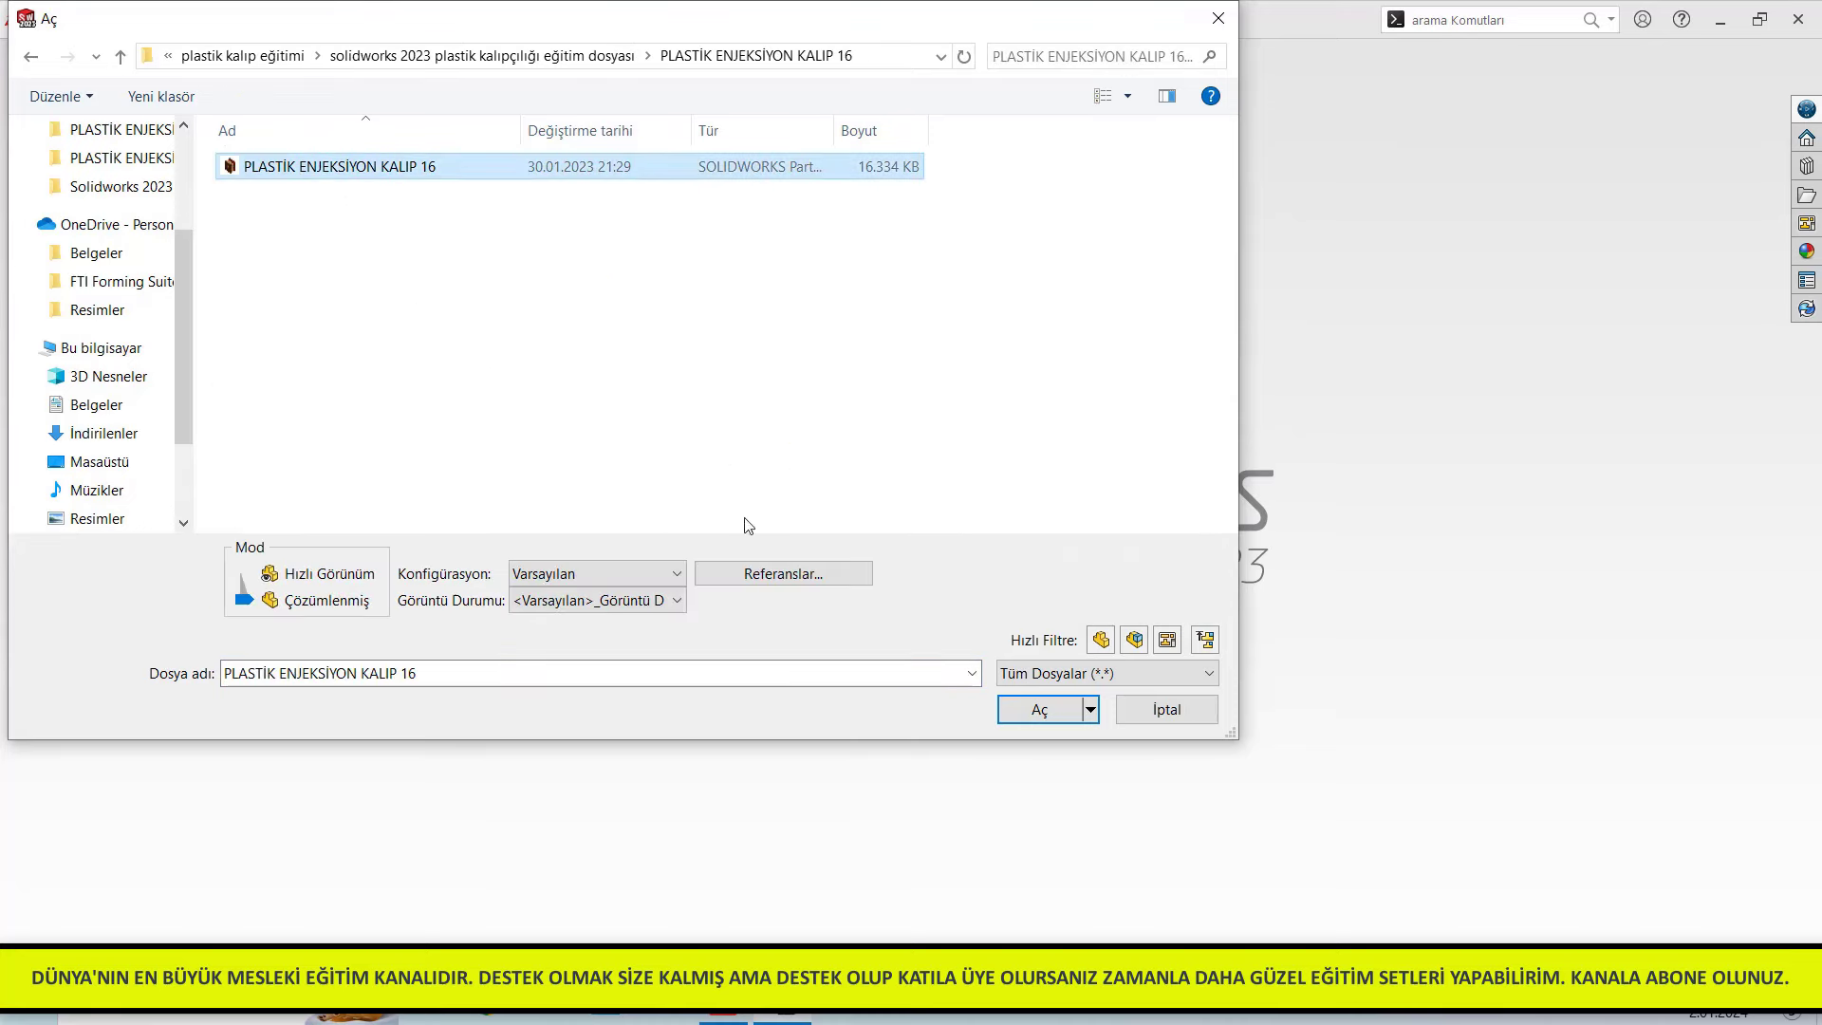
left_click(1040, 714)
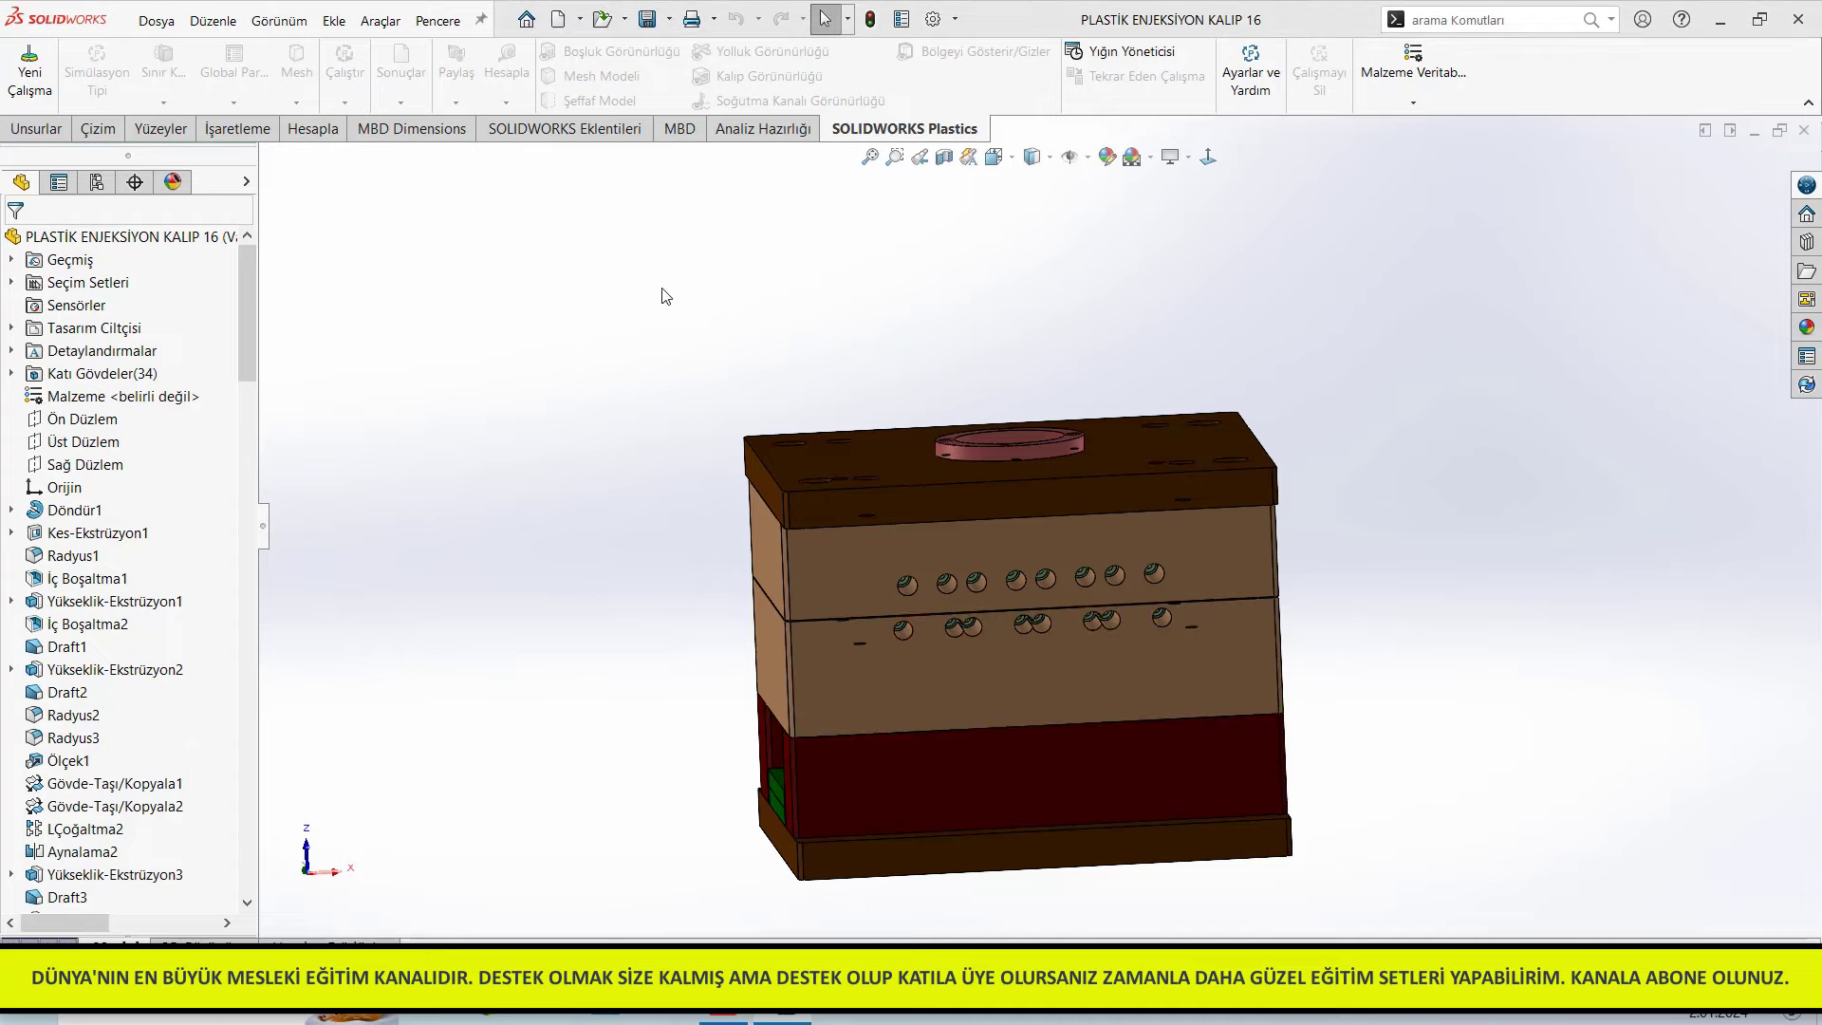
Hide the ENJEKSİYON GRUBU(4) bodies with Gövdeleri Gizle to expose the green molded parts
mouse_move(683, 459)
middle_mouse_down()
mouse_move(787, 594)
mouse_move(994, 512)
middle_mouse_up()
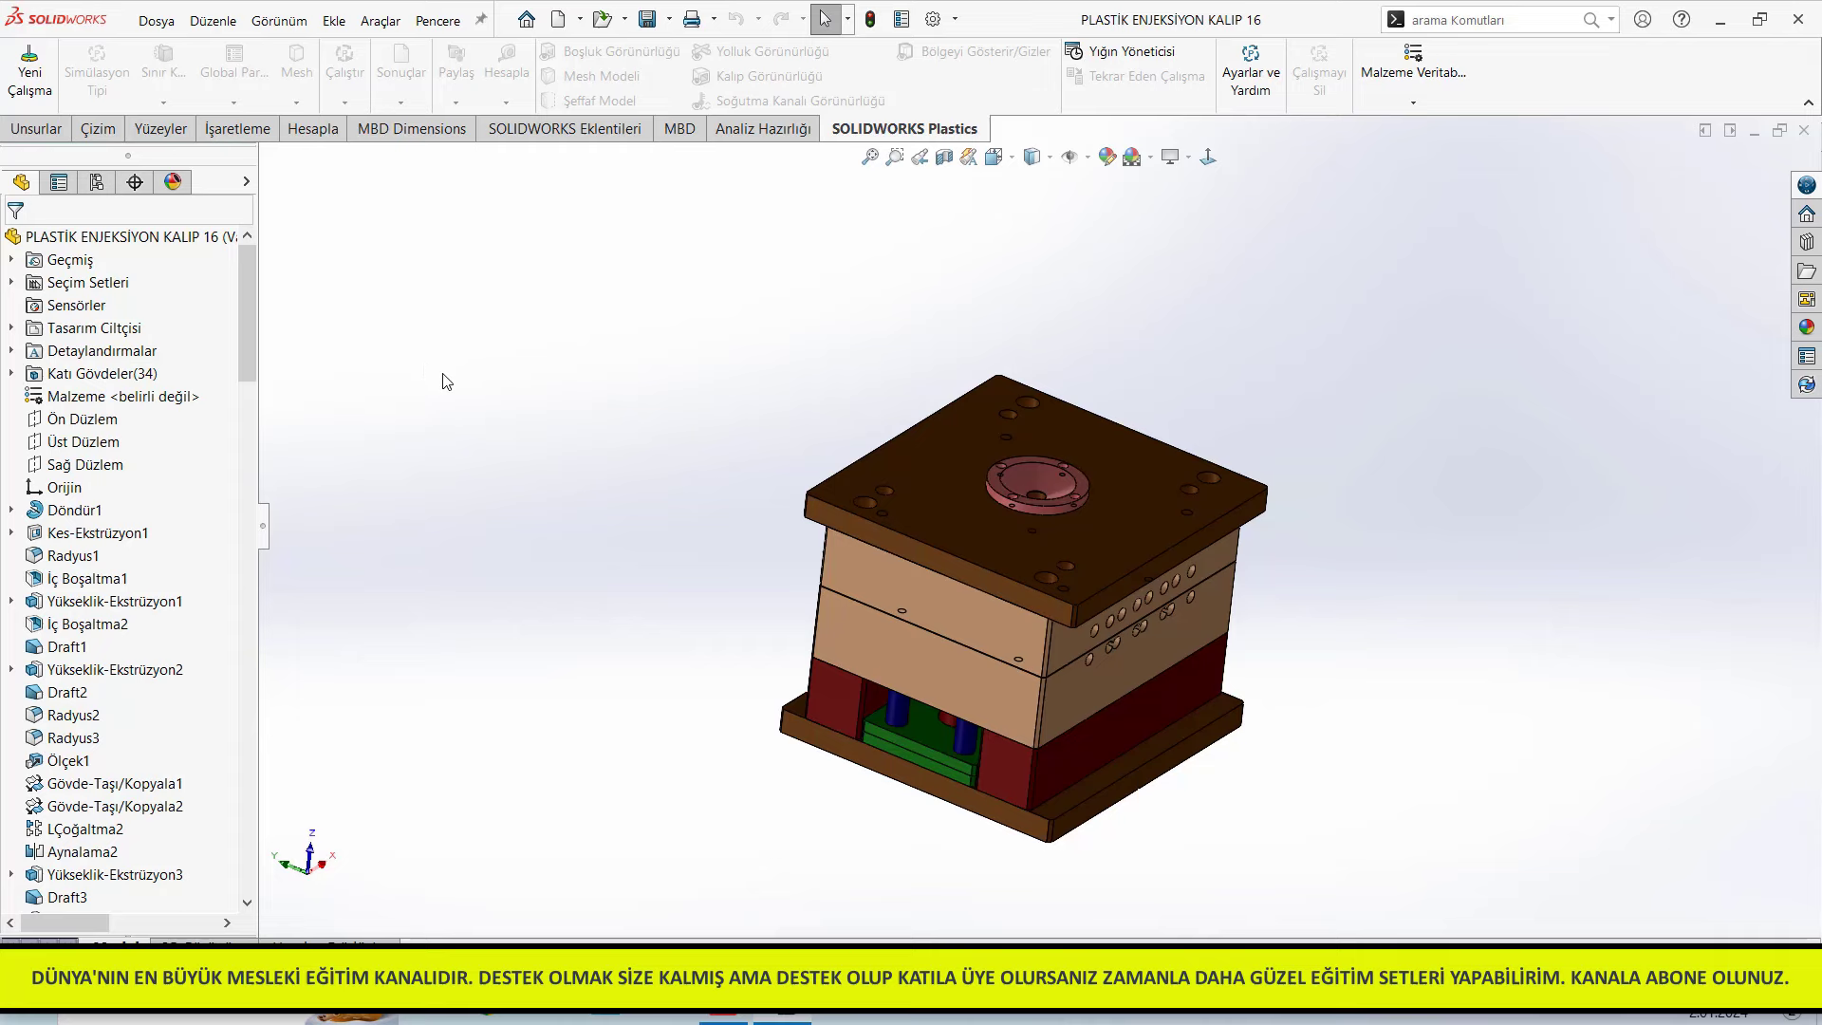
left_click(993, 623)
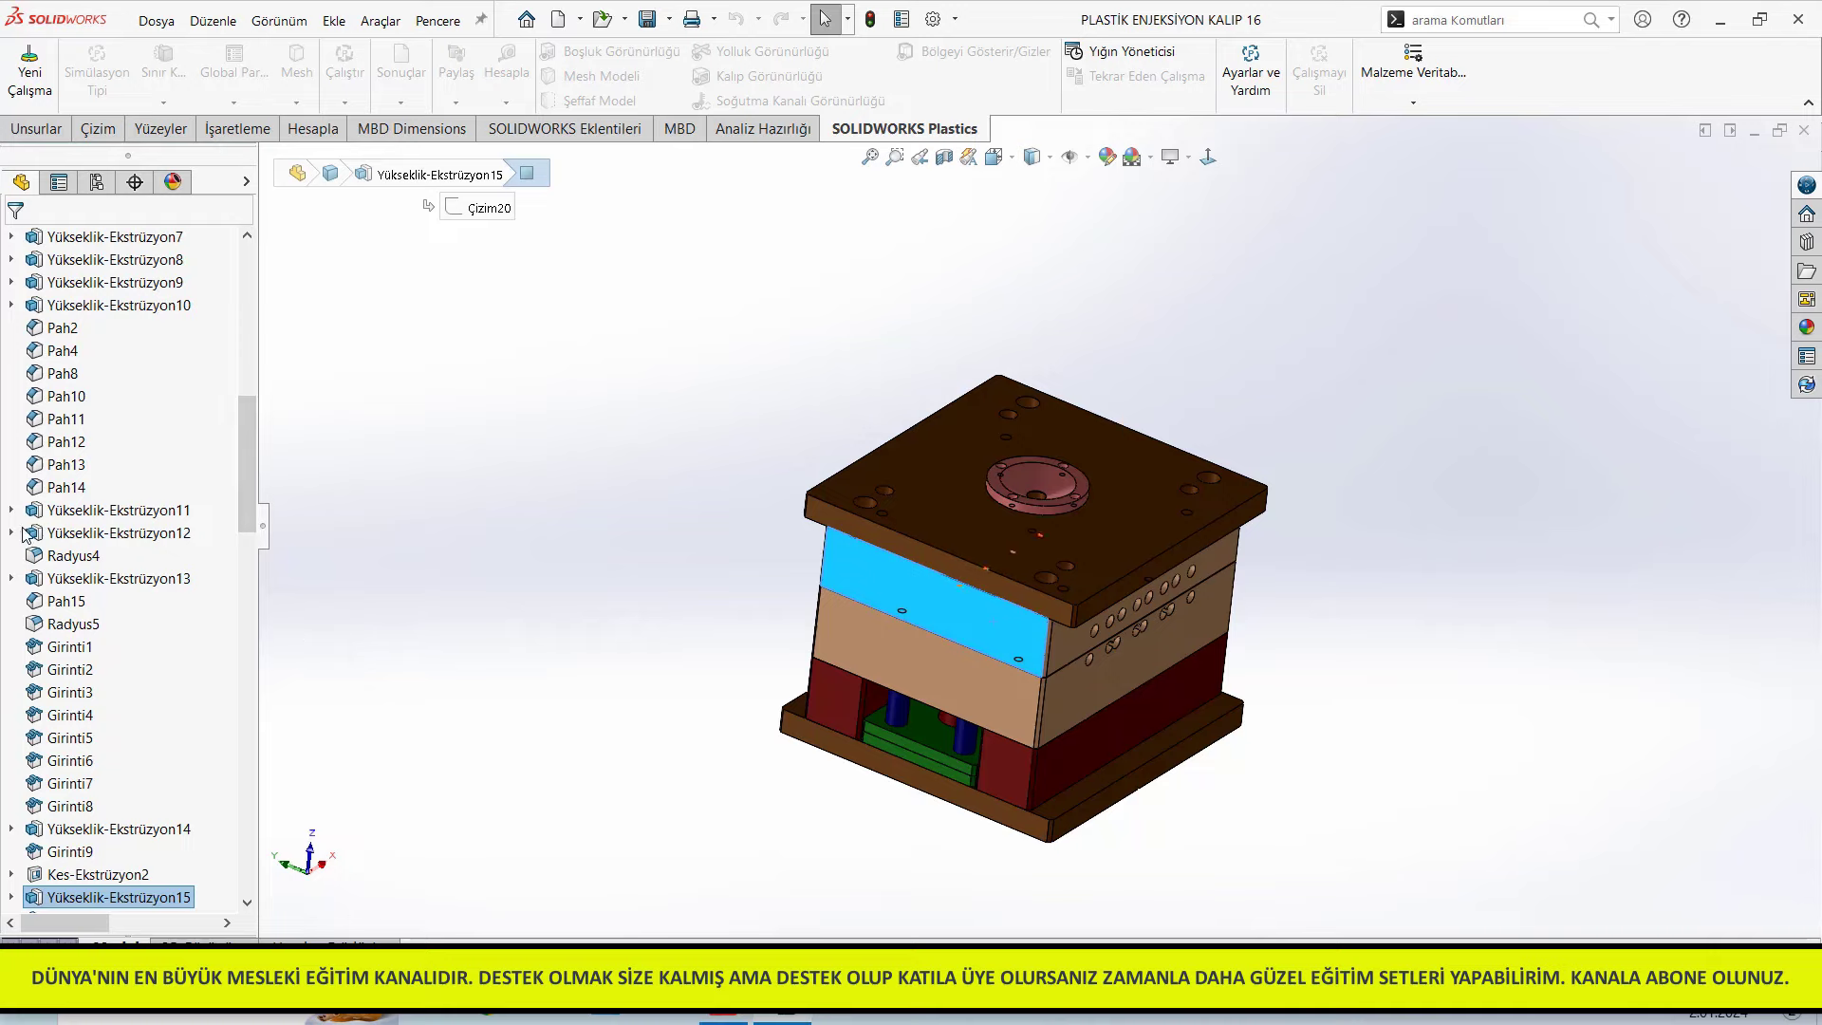
scroll(23, 536, "up", 10)
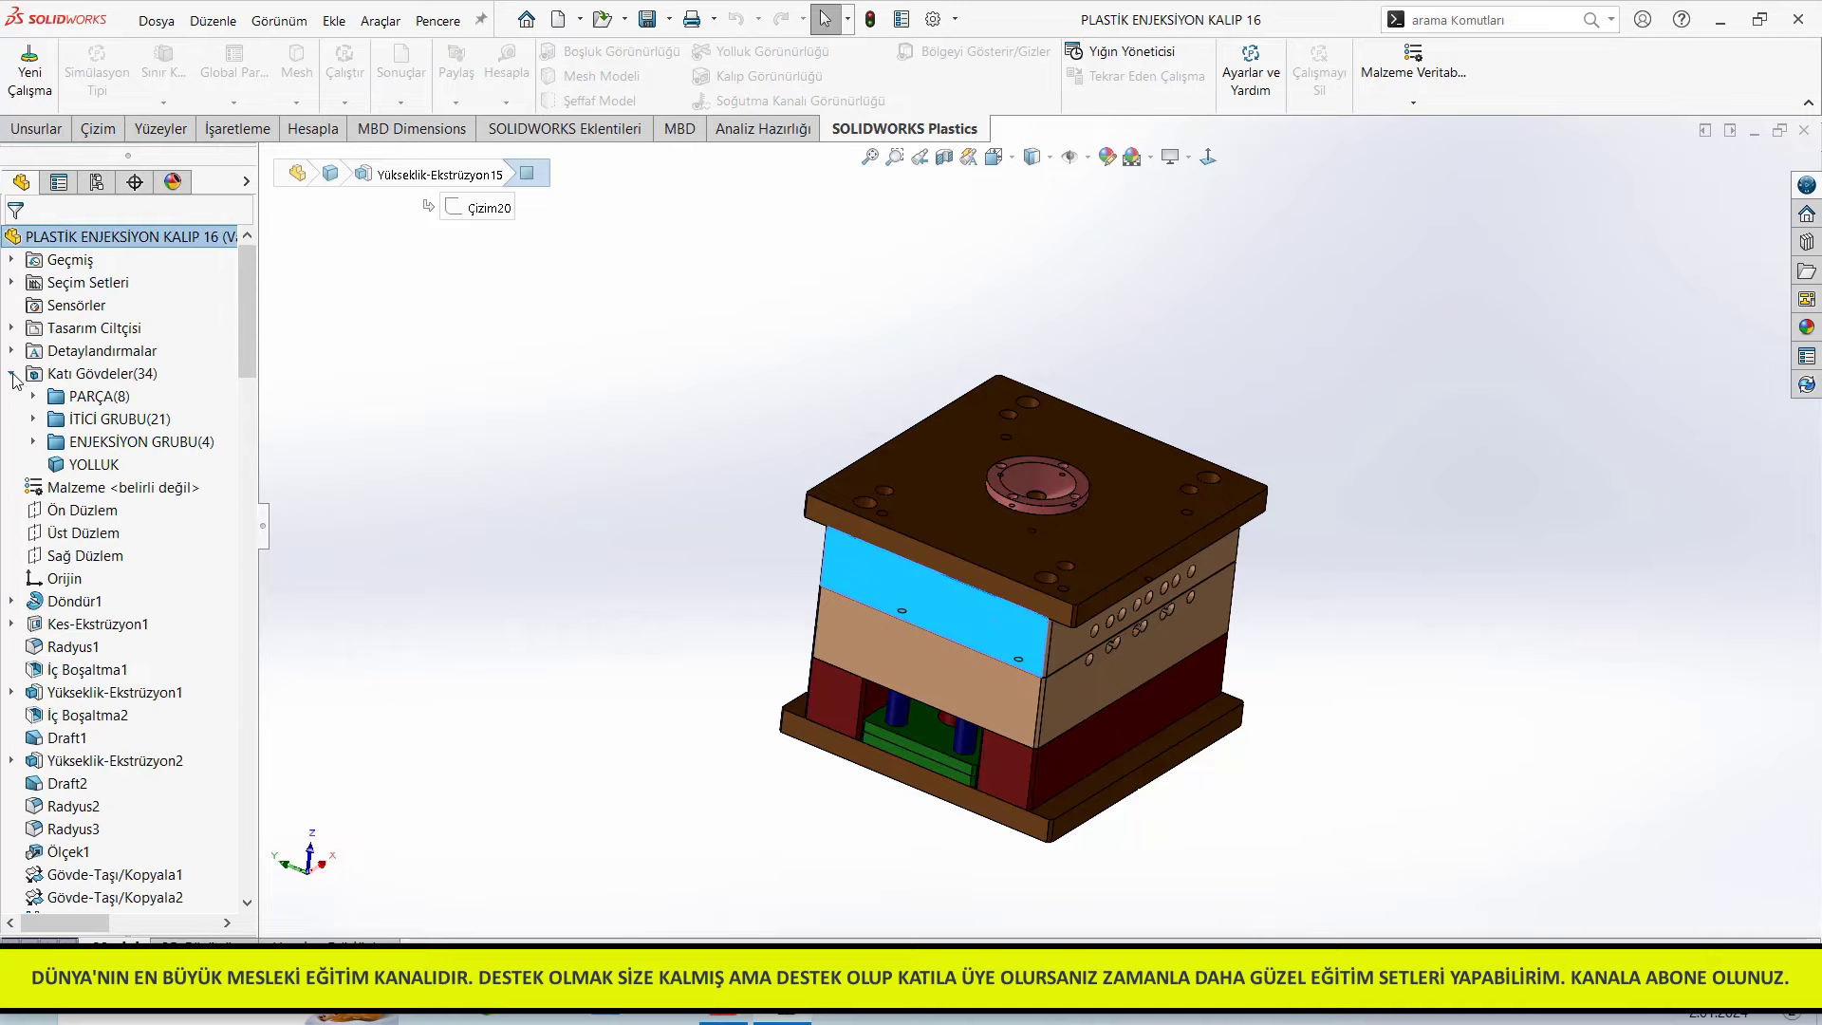
left_click(109, 443)
right_click(163, 452)
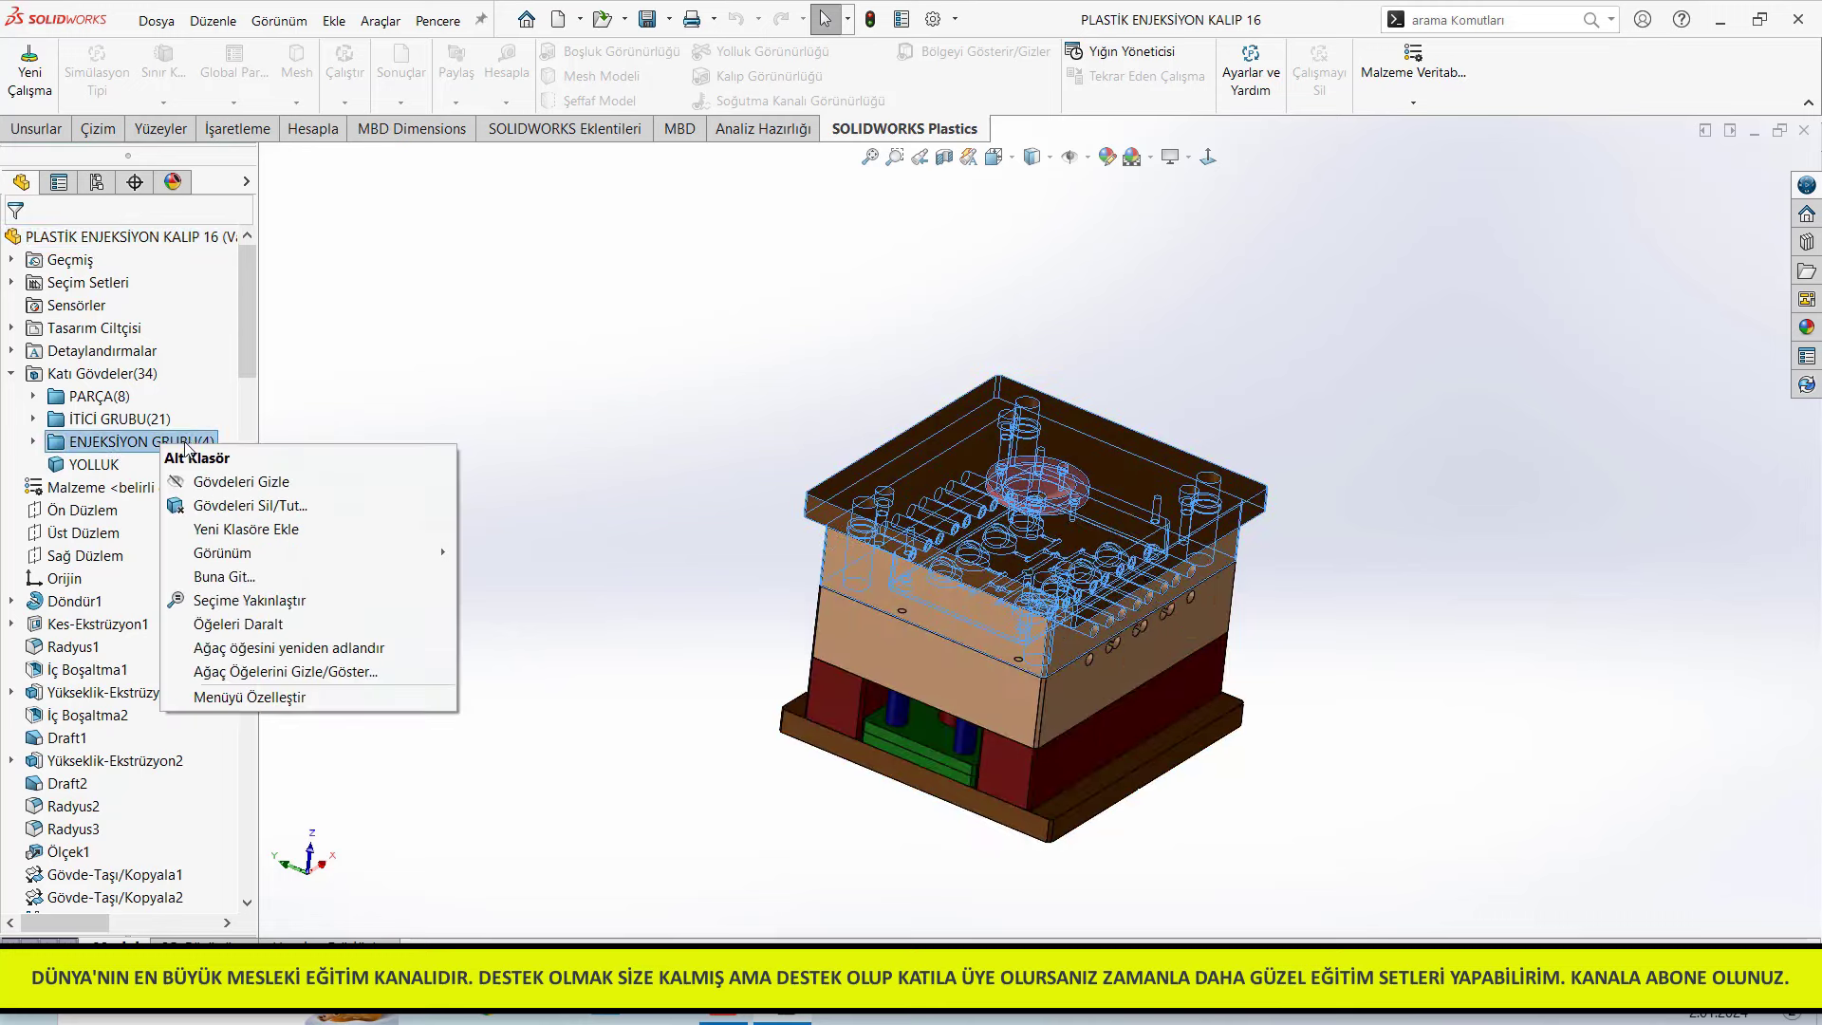
left_click(220, 483)
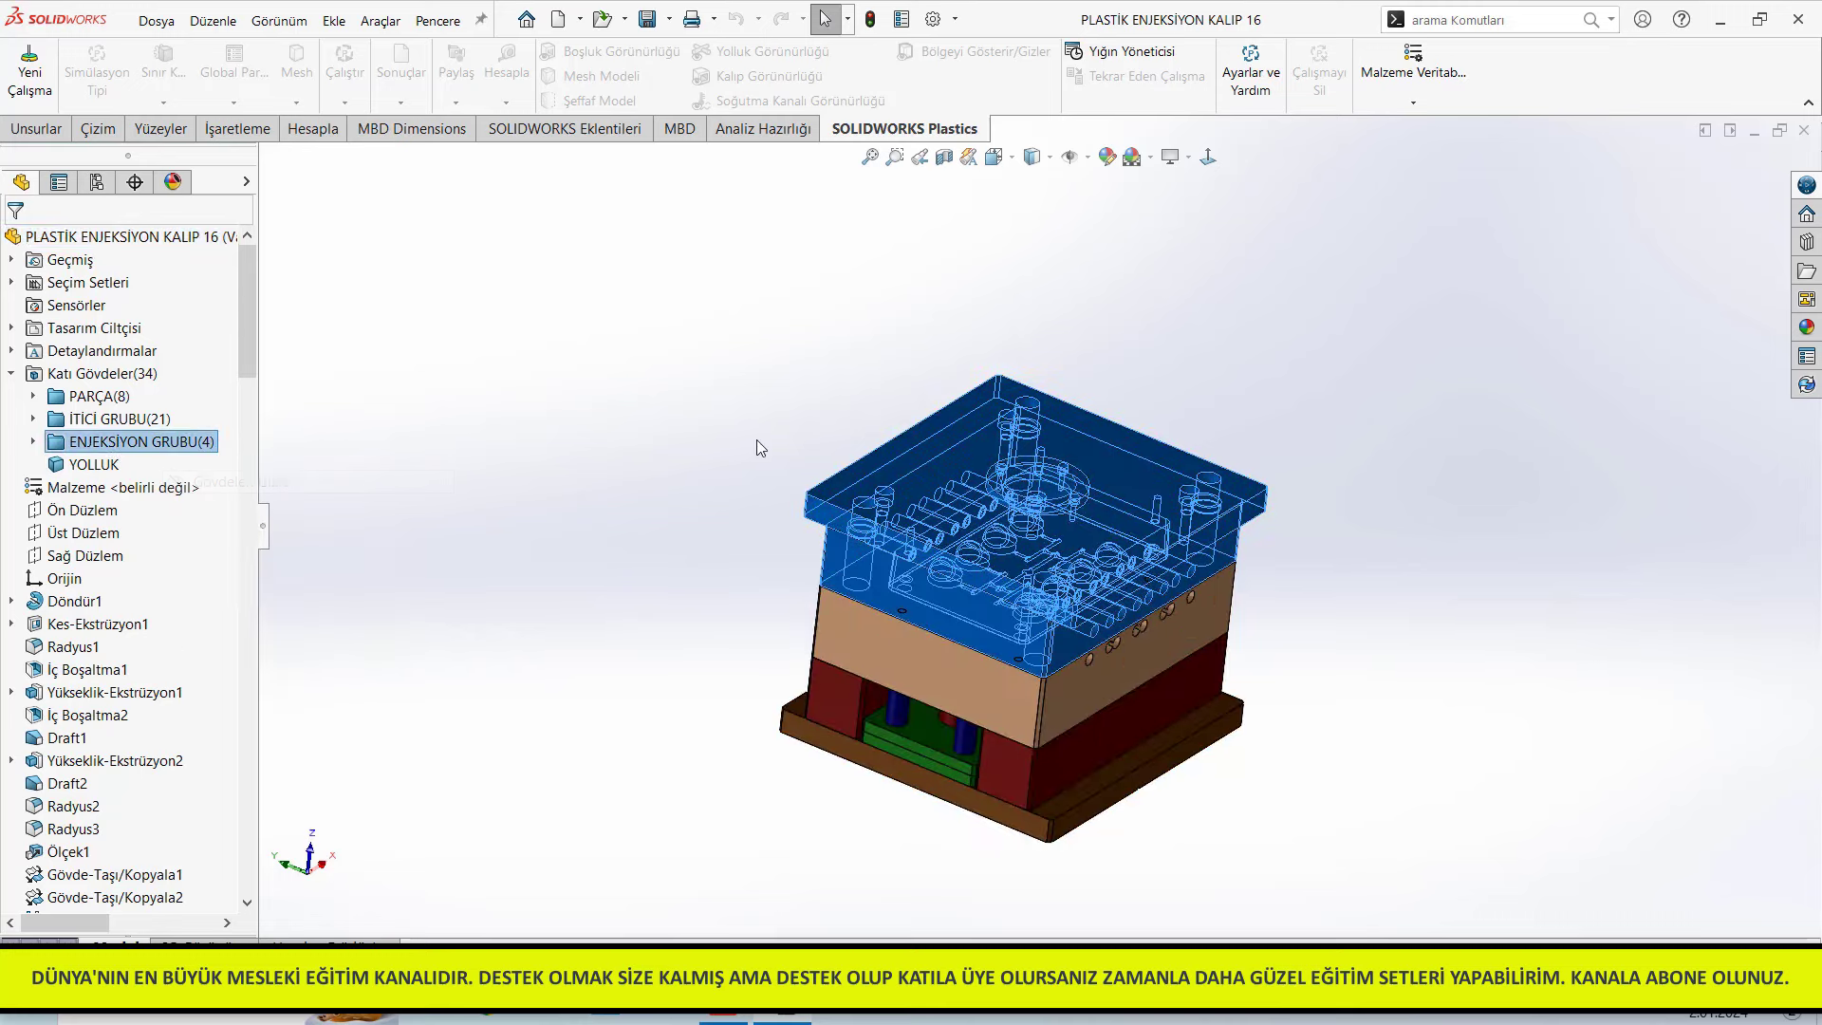
Orbit and zoom to inspect KALIP 16's cavities and runners from above
left_click(763, 505)
scroll(987, 579, "down", 5)
scroll(987, 579, "down", 3)
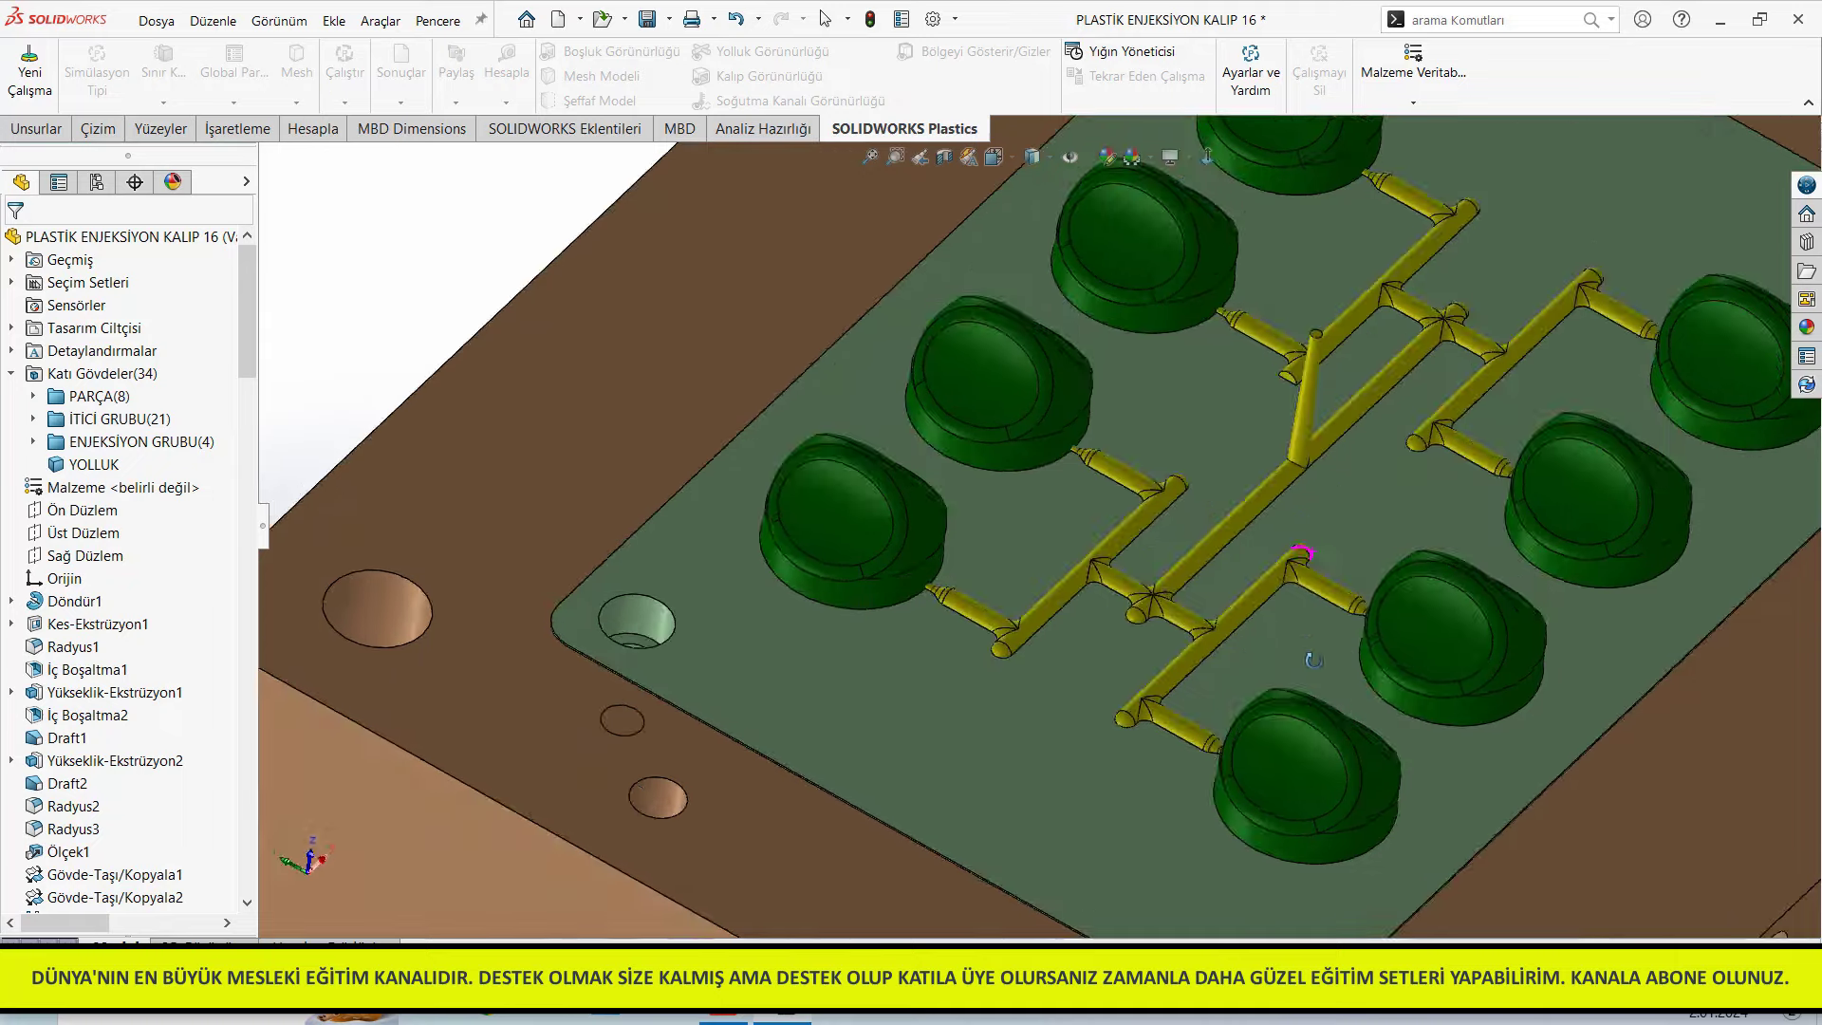
middle_click_drag(1307, 564, 1315, 663)
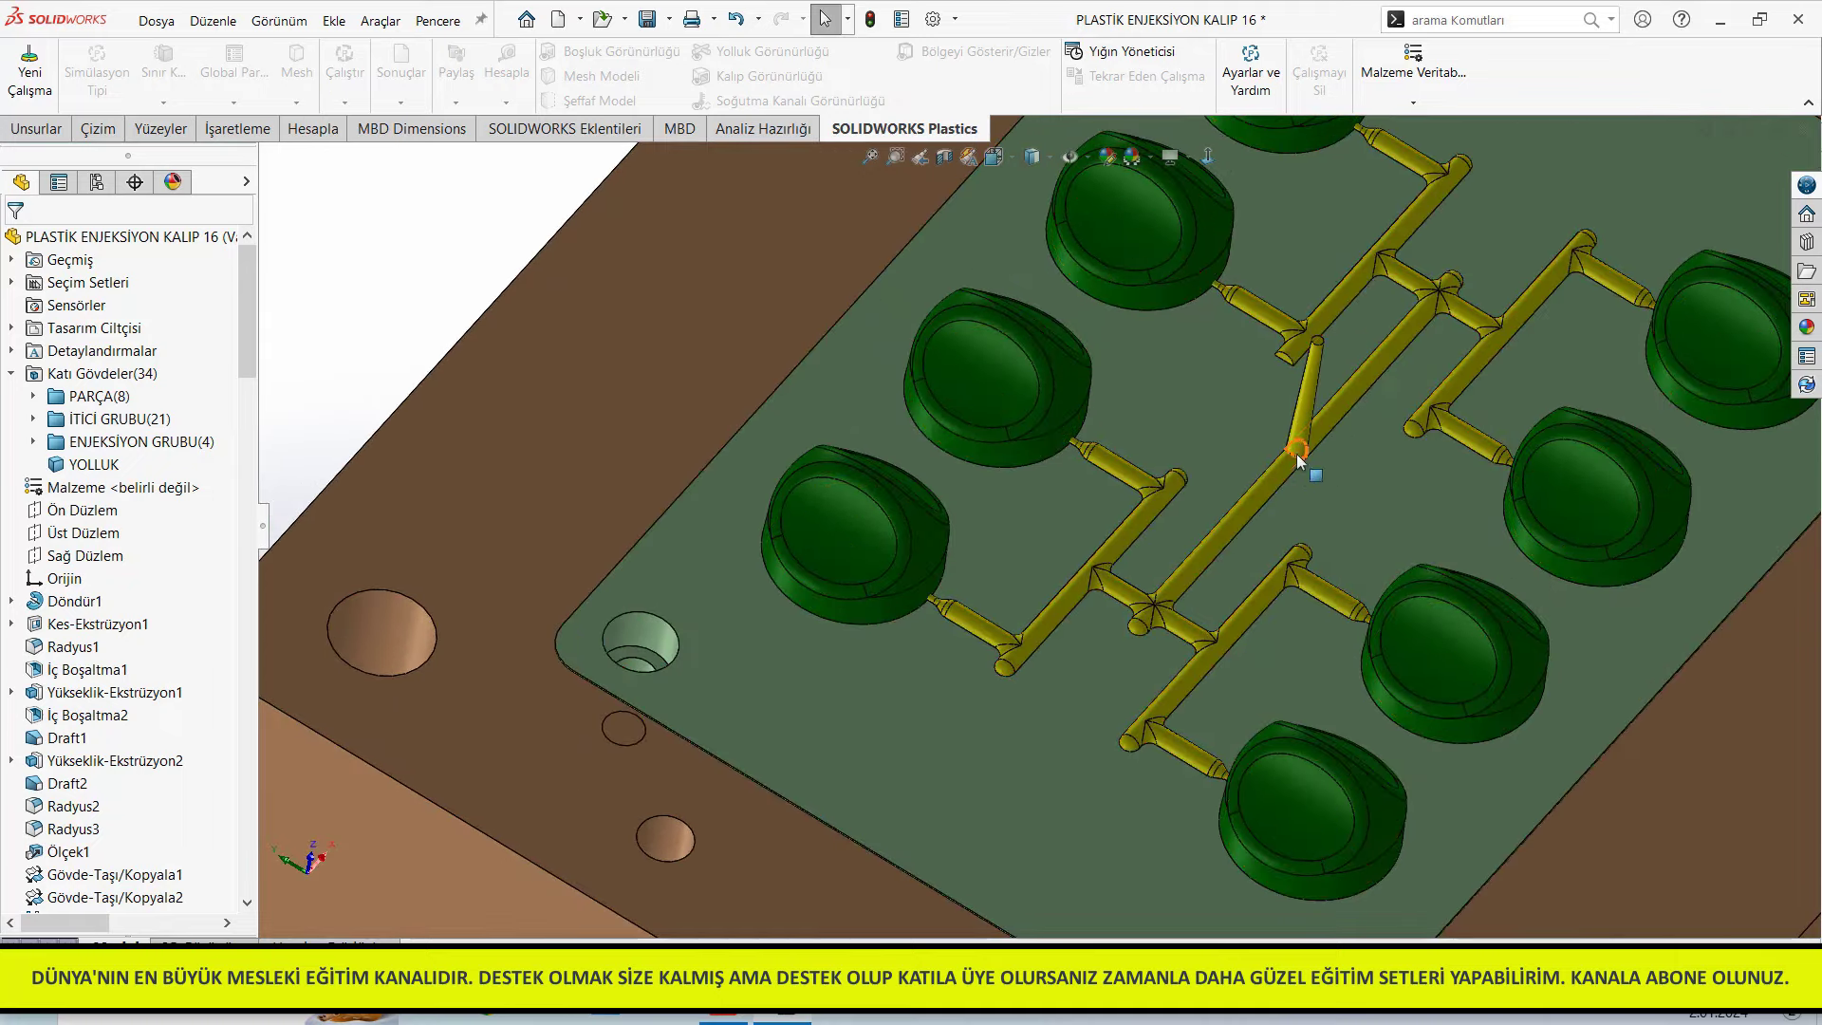
scroll(1302, 678, "up", 3)
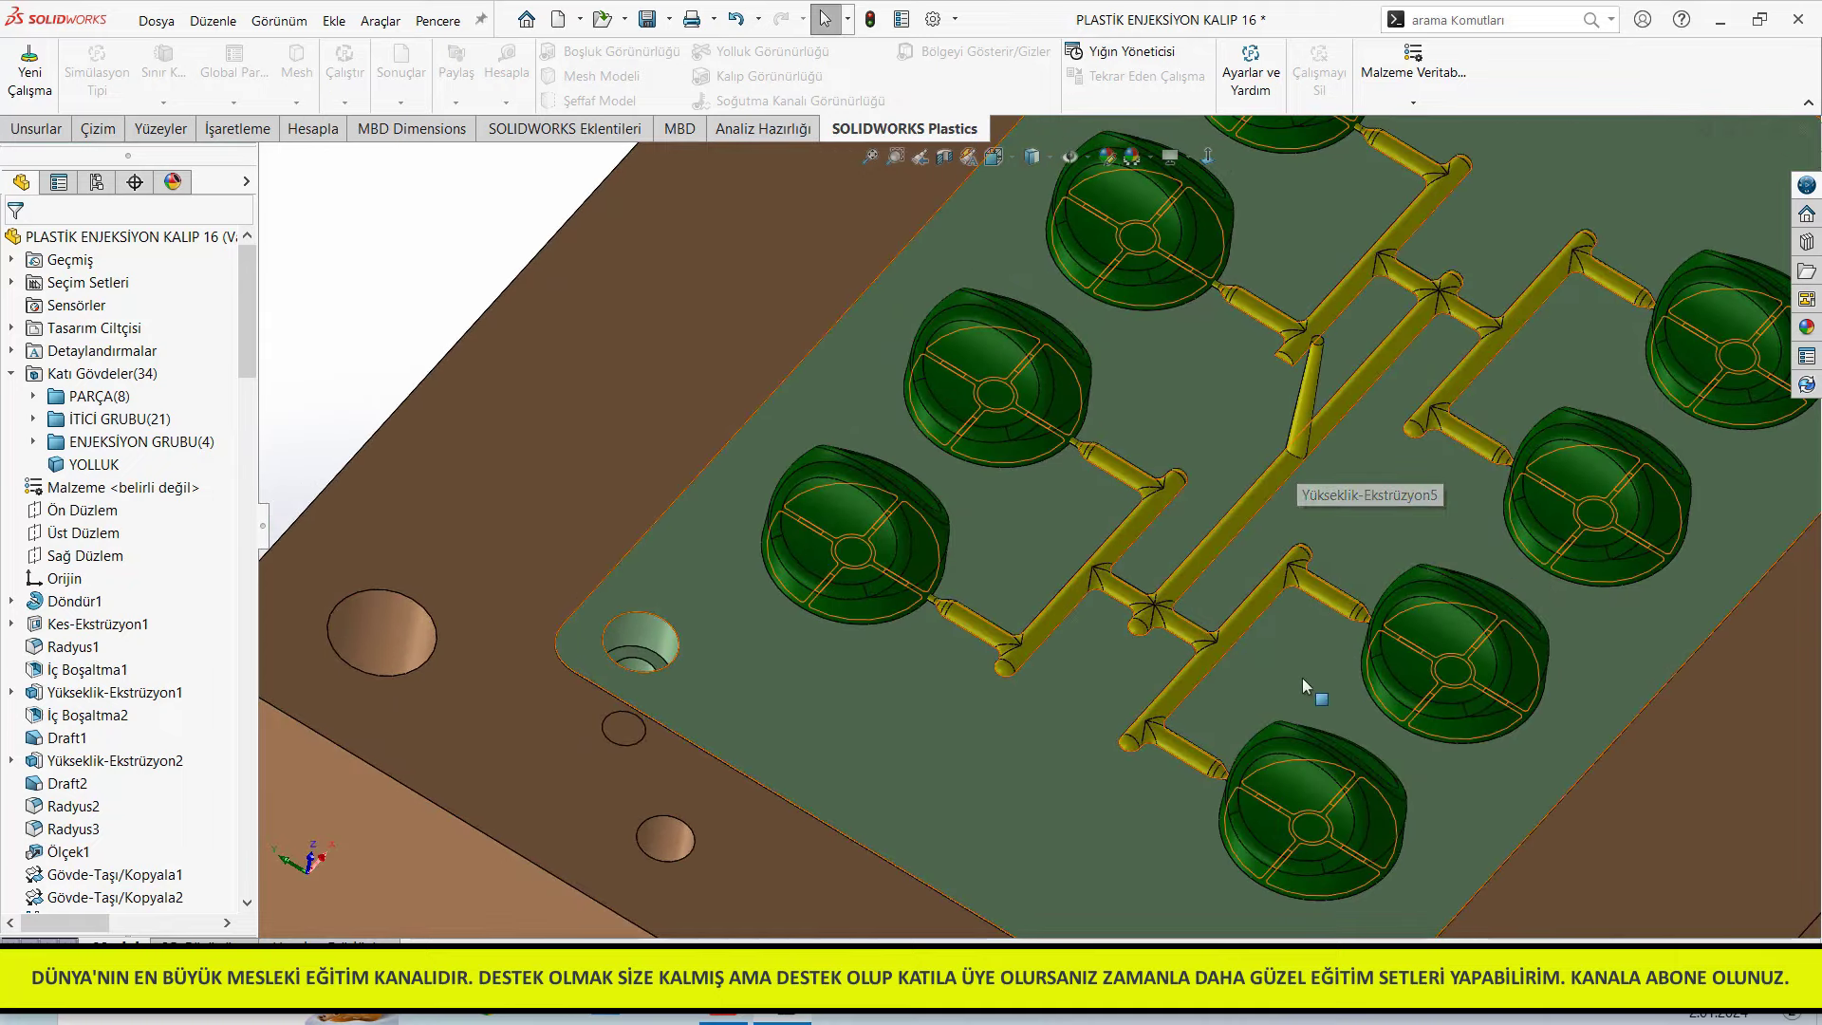
scroll(1215, 548, "up", 3)
scroll(1025, 706, "up", 2)
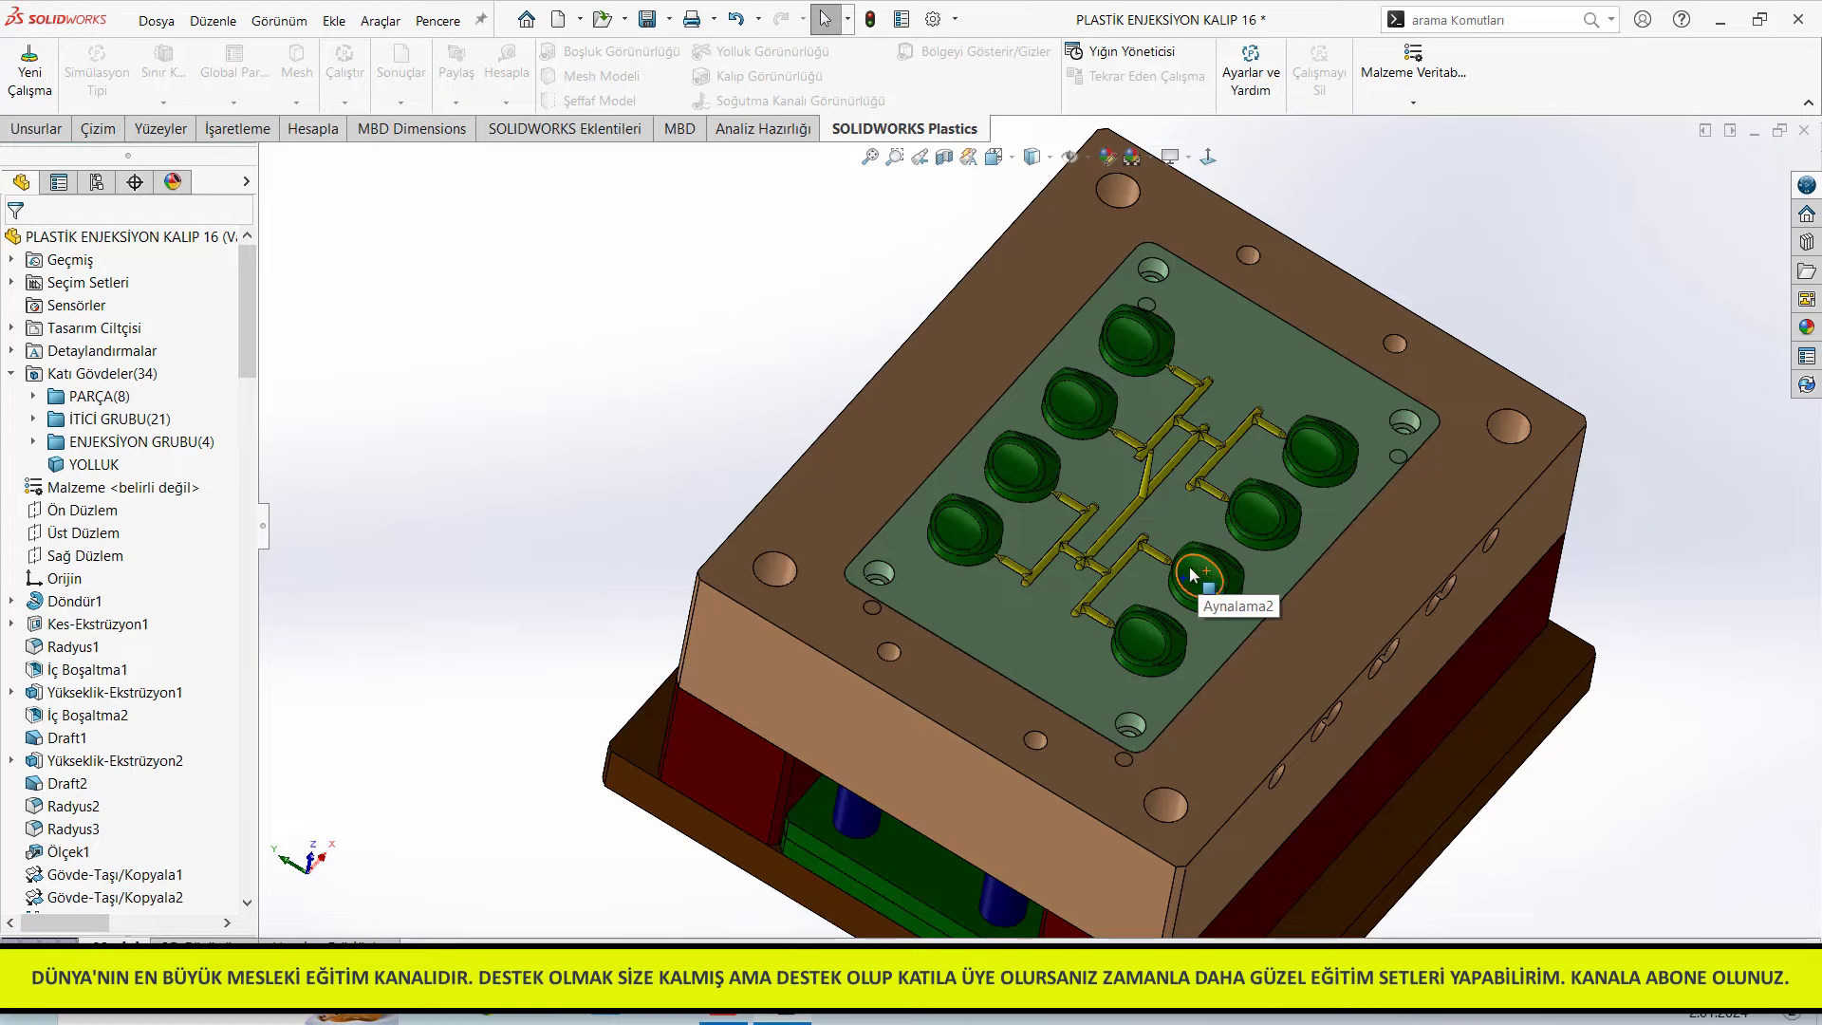
scroll(1600, 538, "up", 3)
middle_click_drag(1601, 537, 1574, 414)
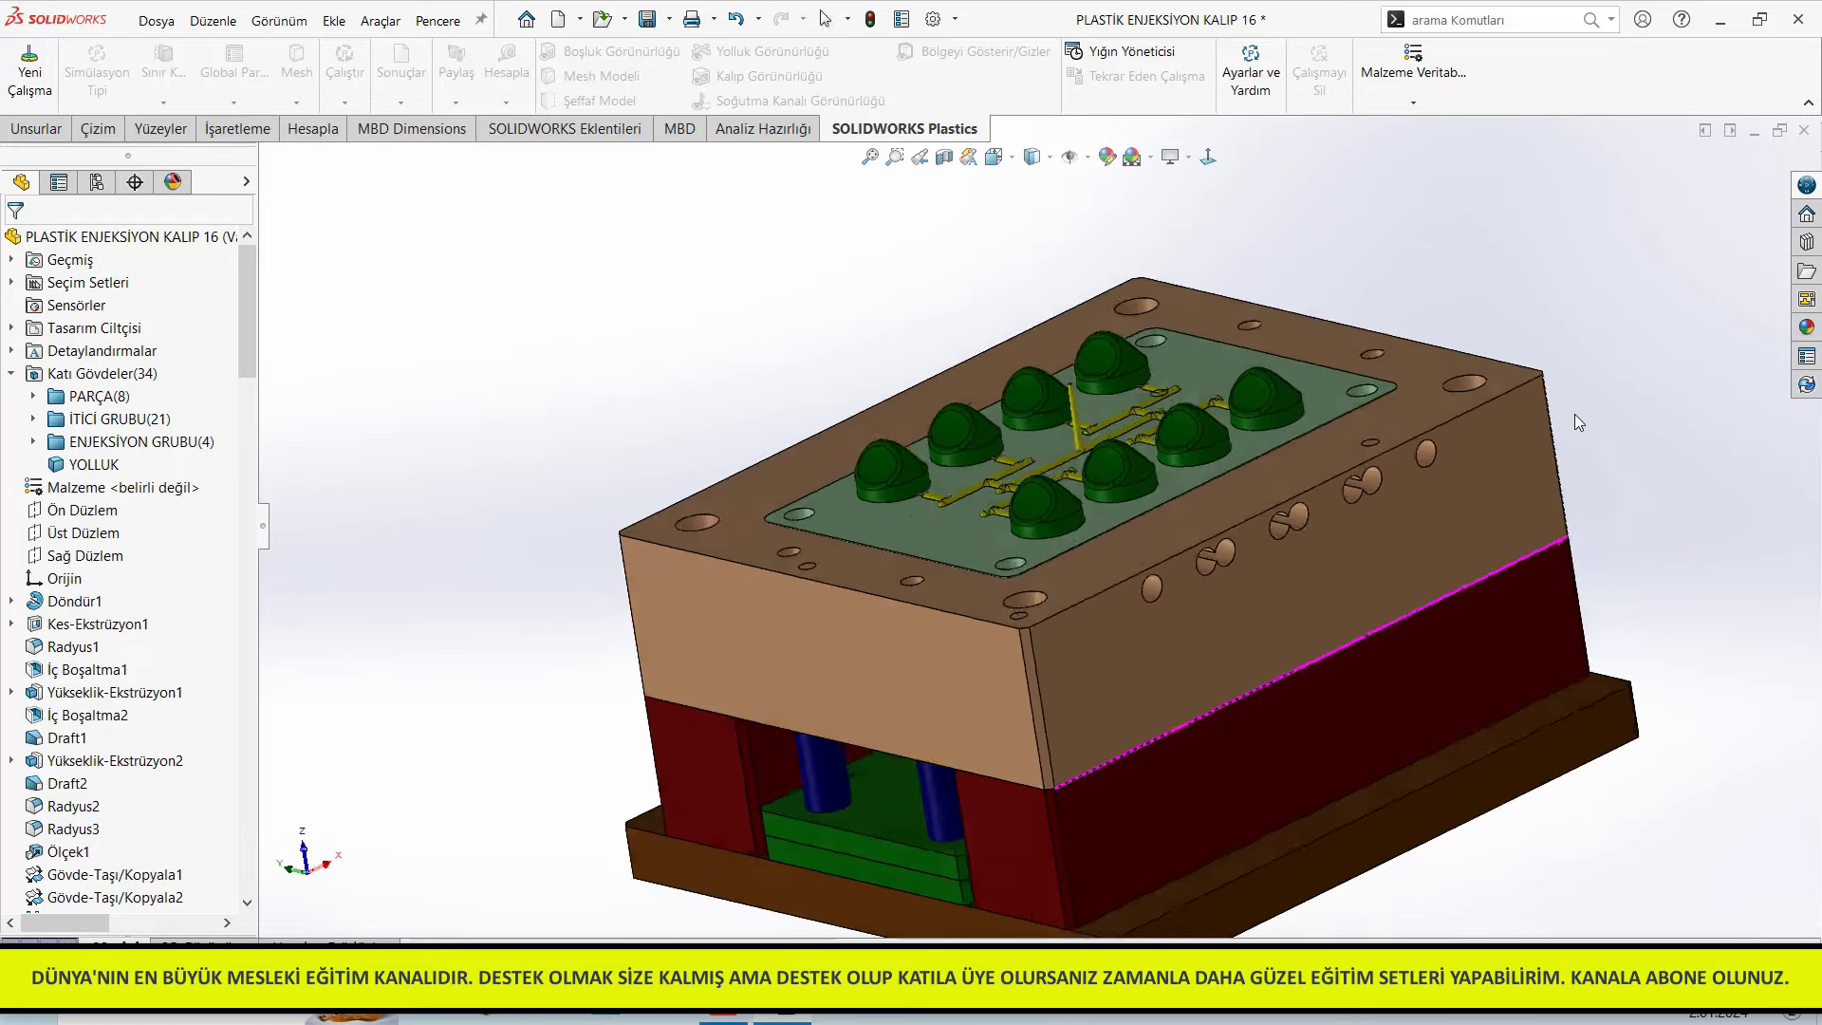
scroll(1593, 447, "up", 2)
scroll(1564, 526, "up", 2)
Collapse Katı Gövdeler(34) and close the part without saving (Kaydetme)
left_click(12, 373)
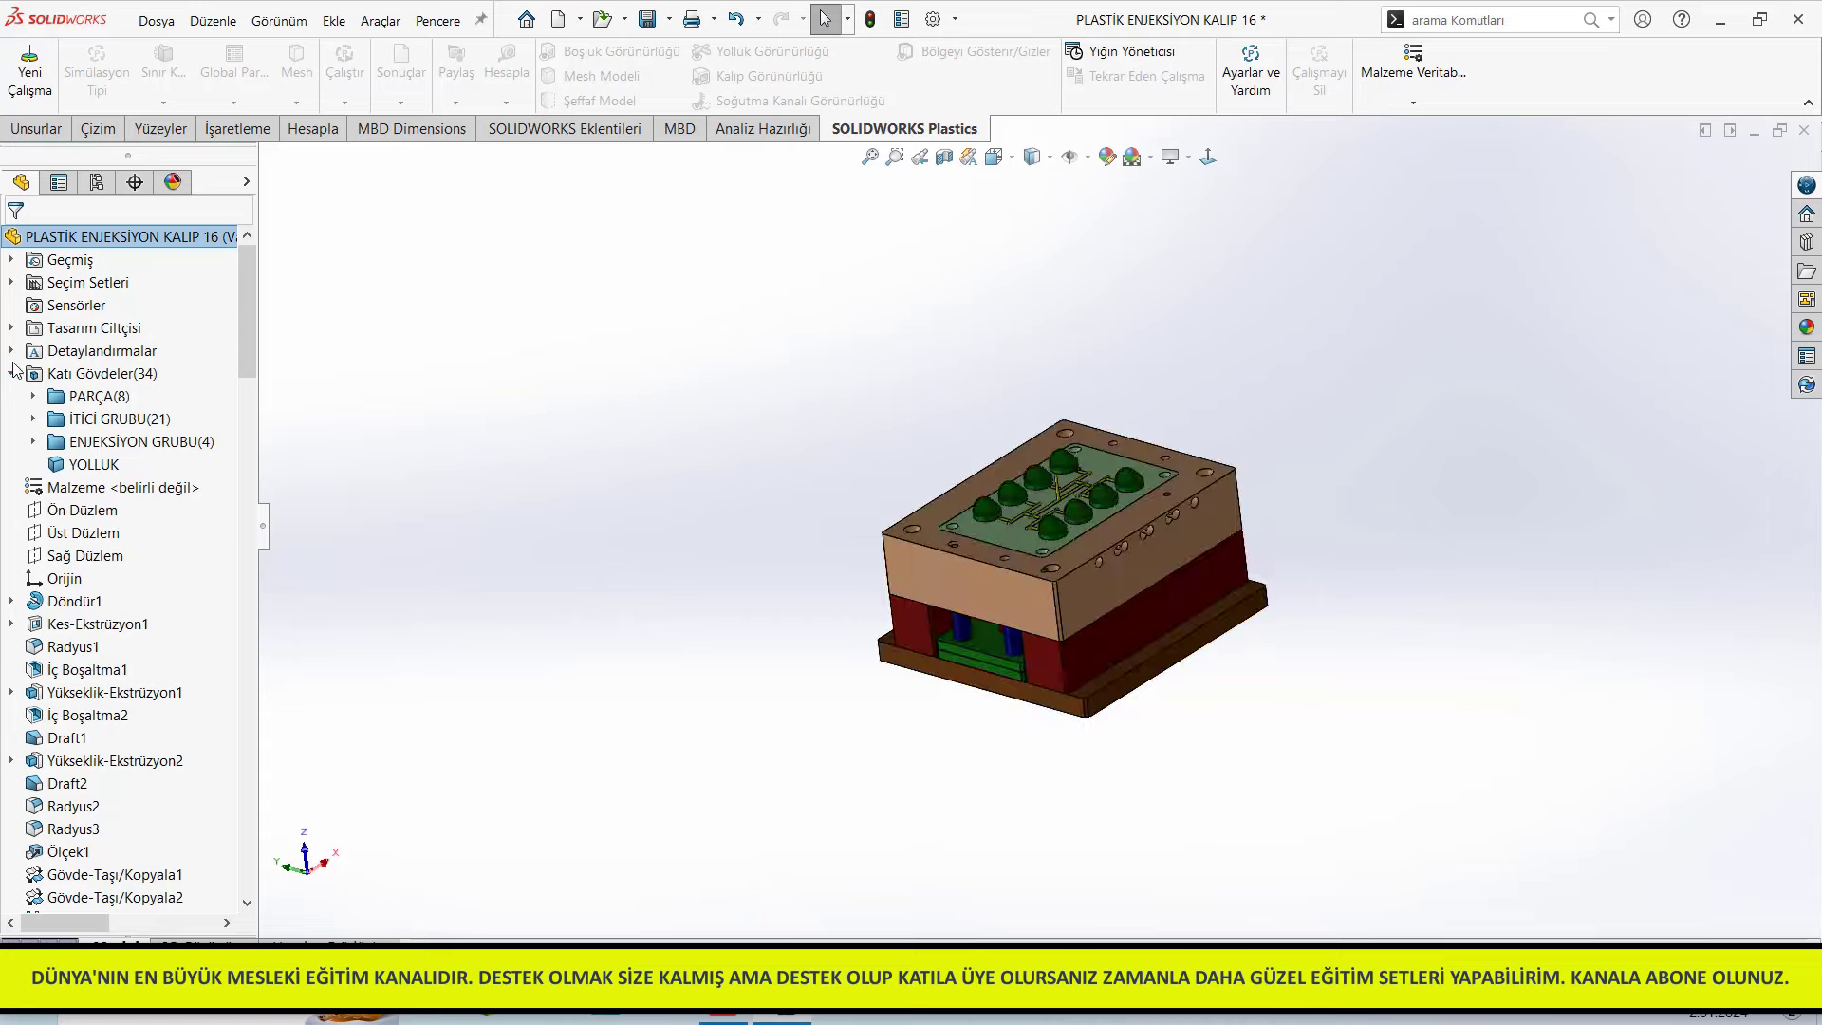
key("ctrl+w")
left_click(851, 525)
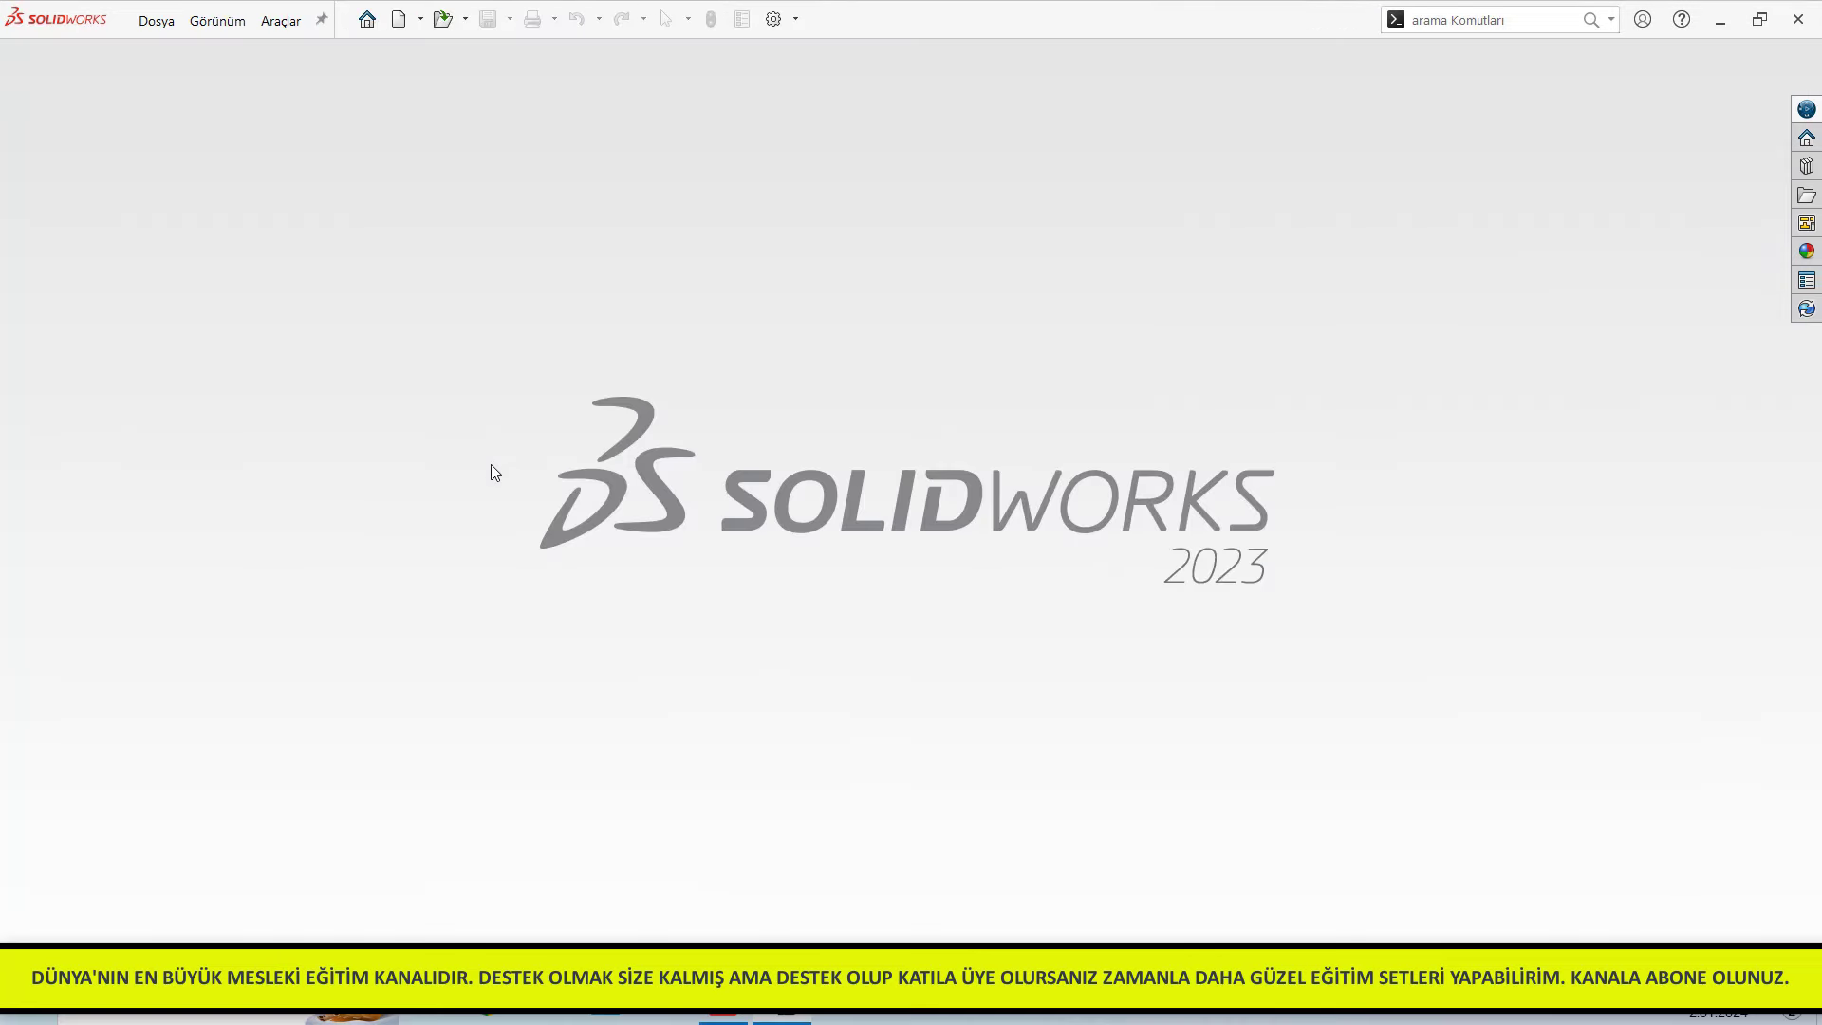